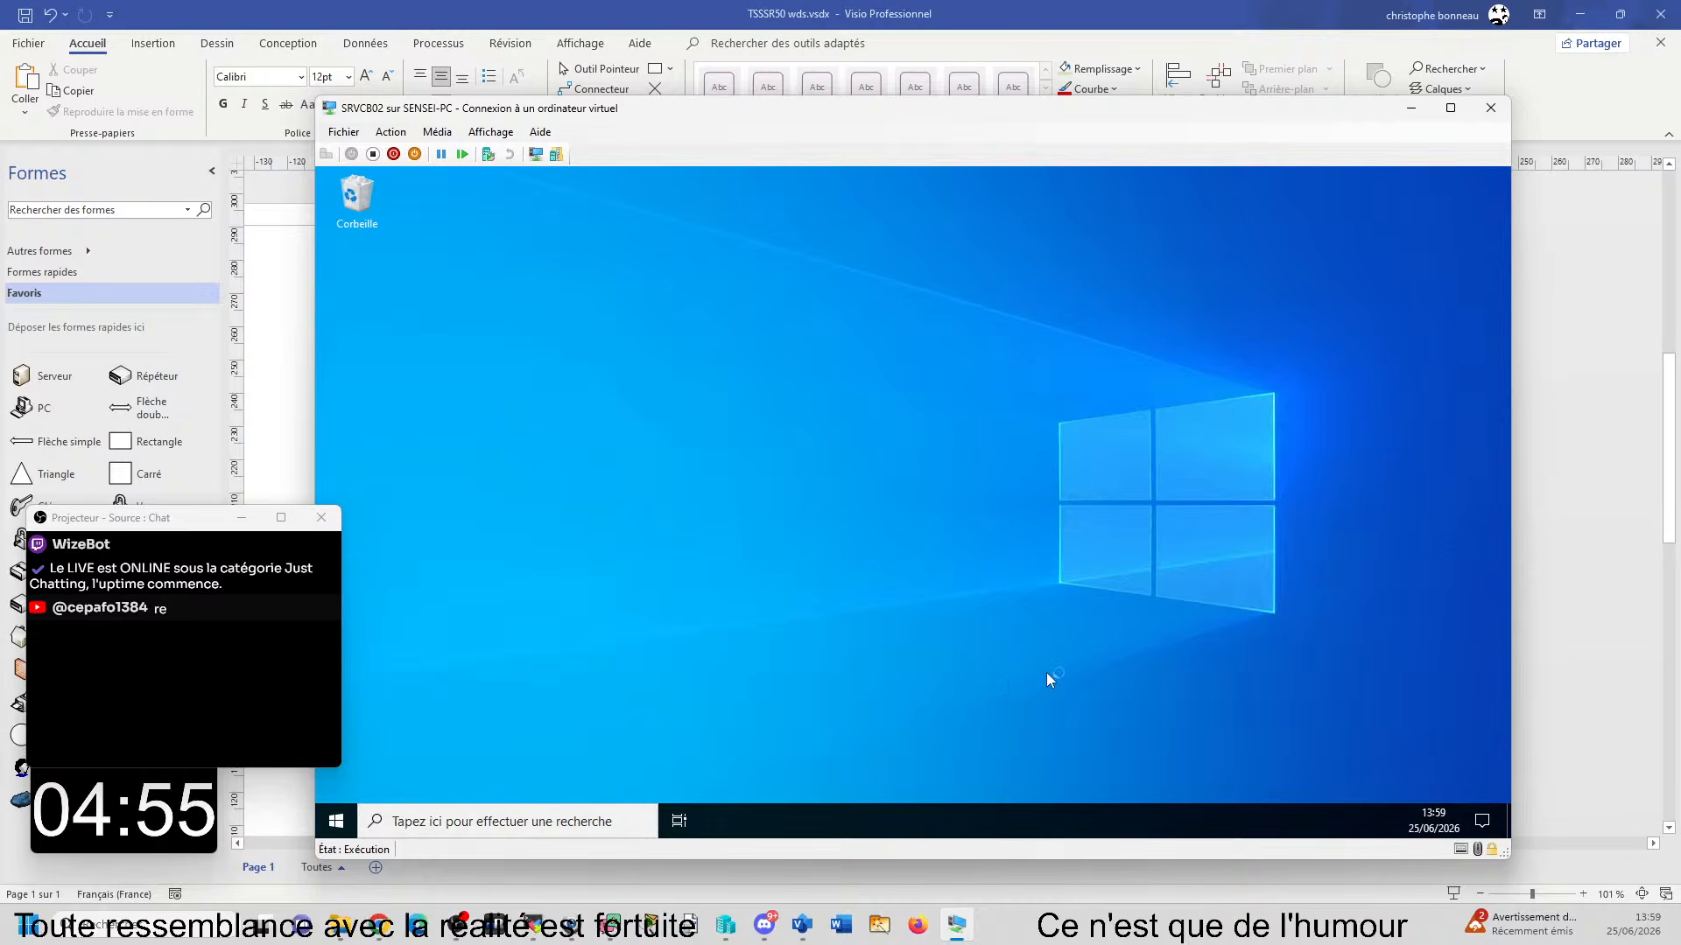
- Switch to Hyper-V Manager and open the console of the CLICB01 virtual machine
mouse_move(961, 934)
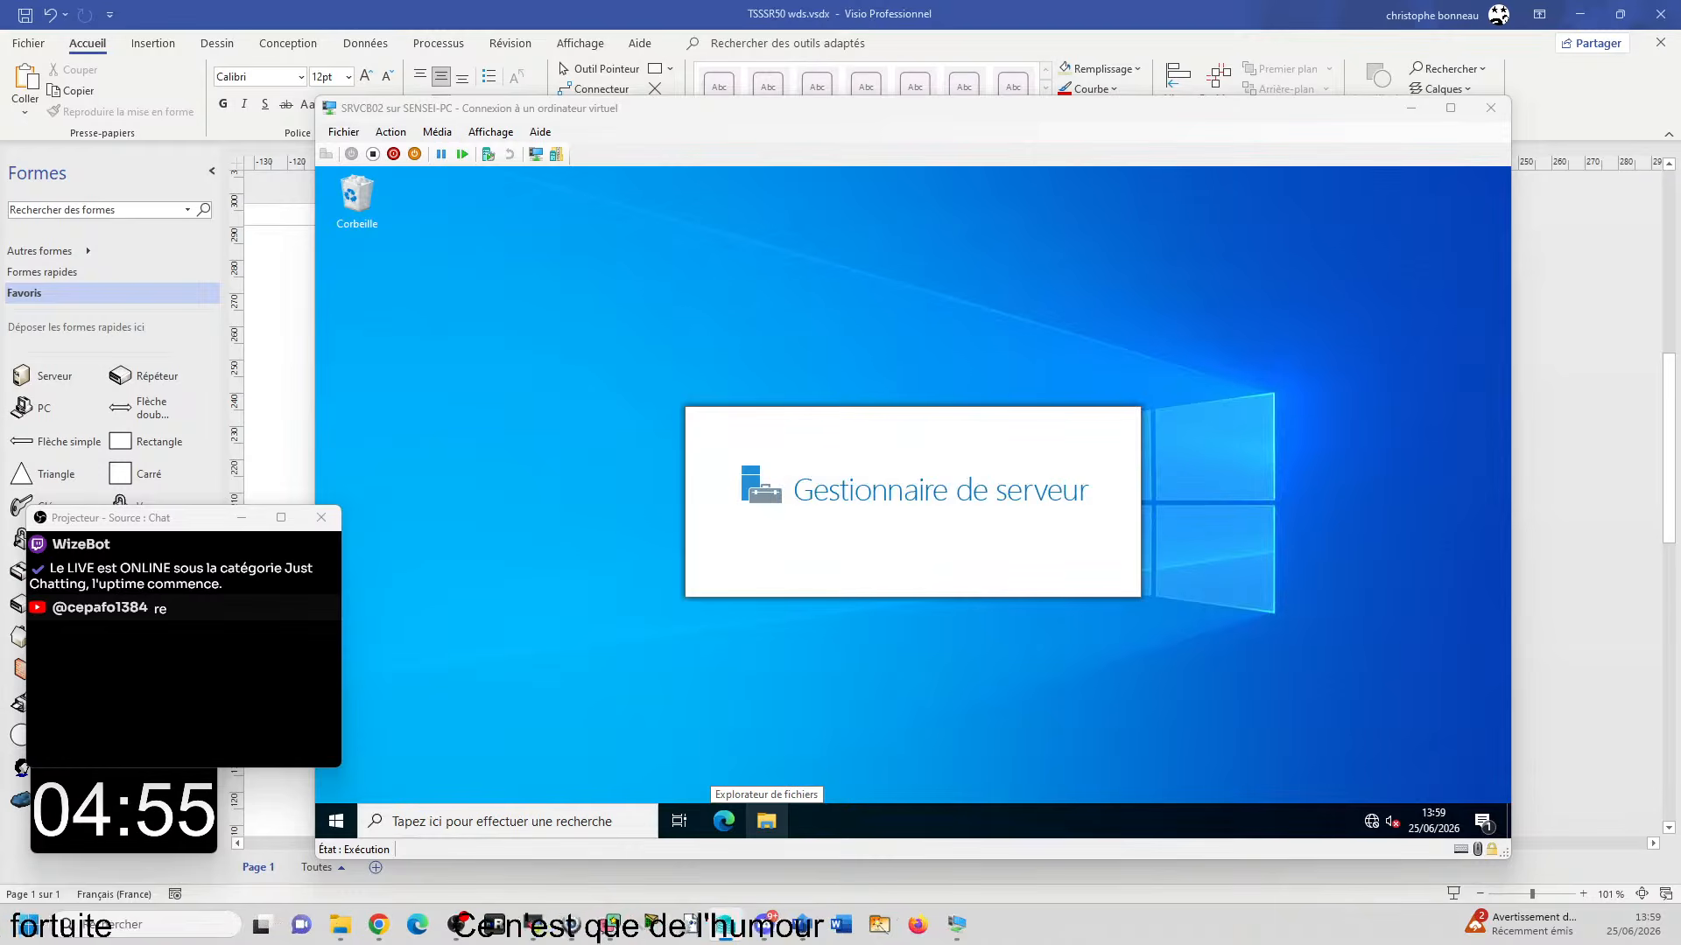
drag(1679, 206, 858, 307)
double_click(859, 306)
click(390, 337)
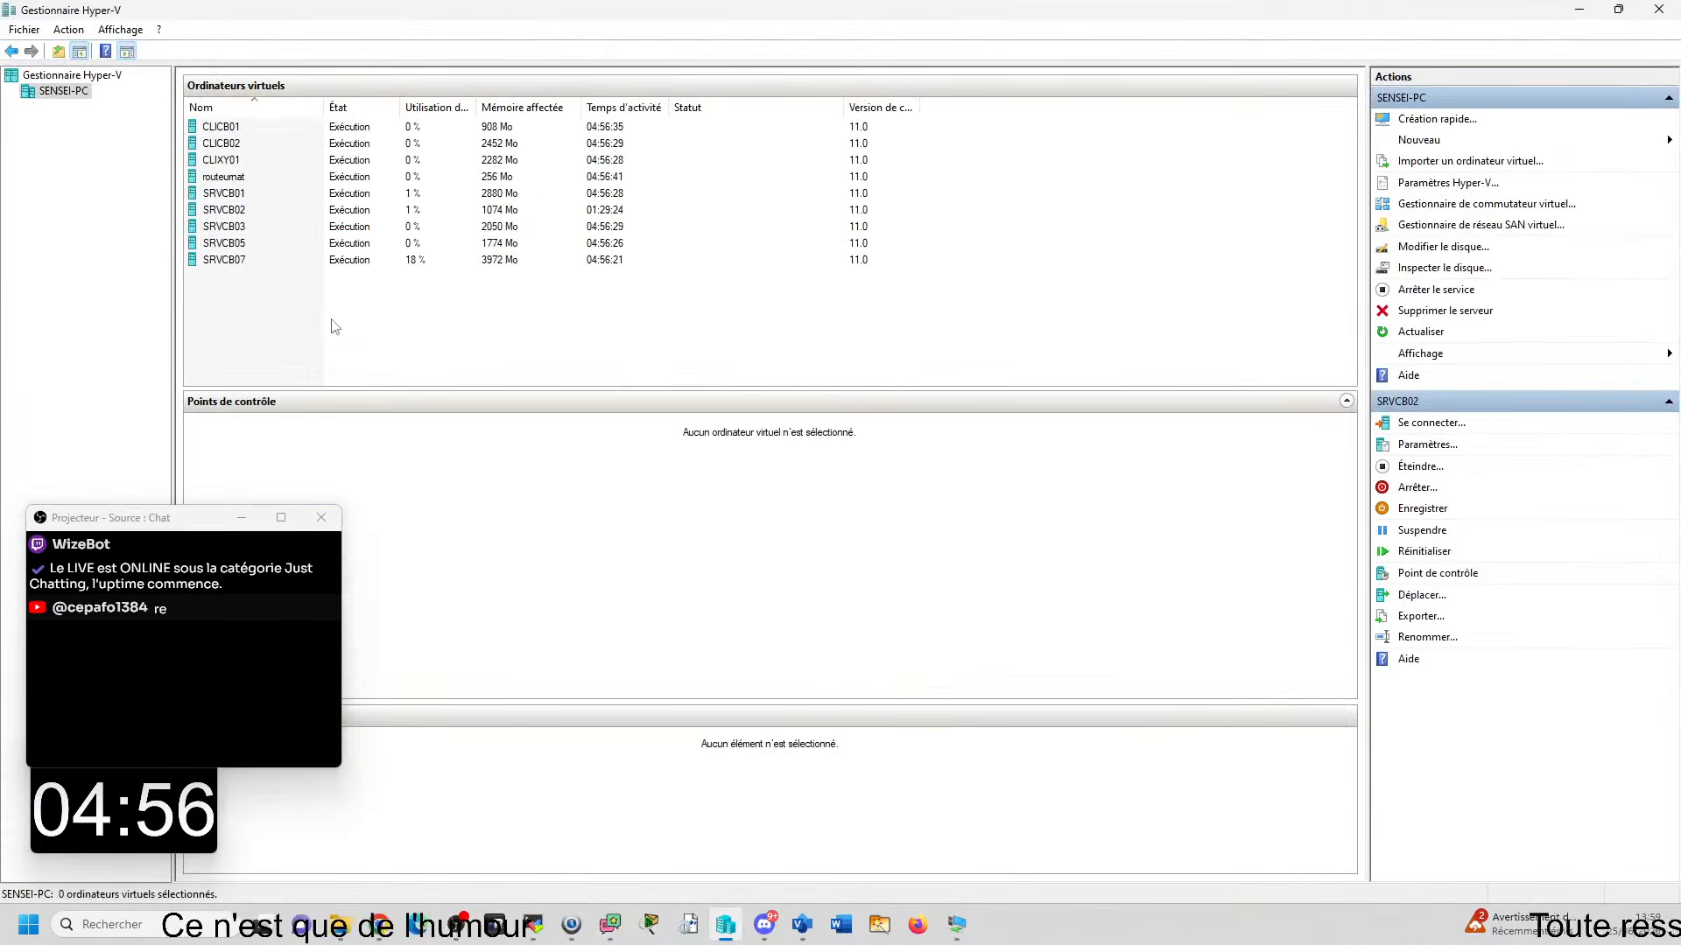
click(226, 130)
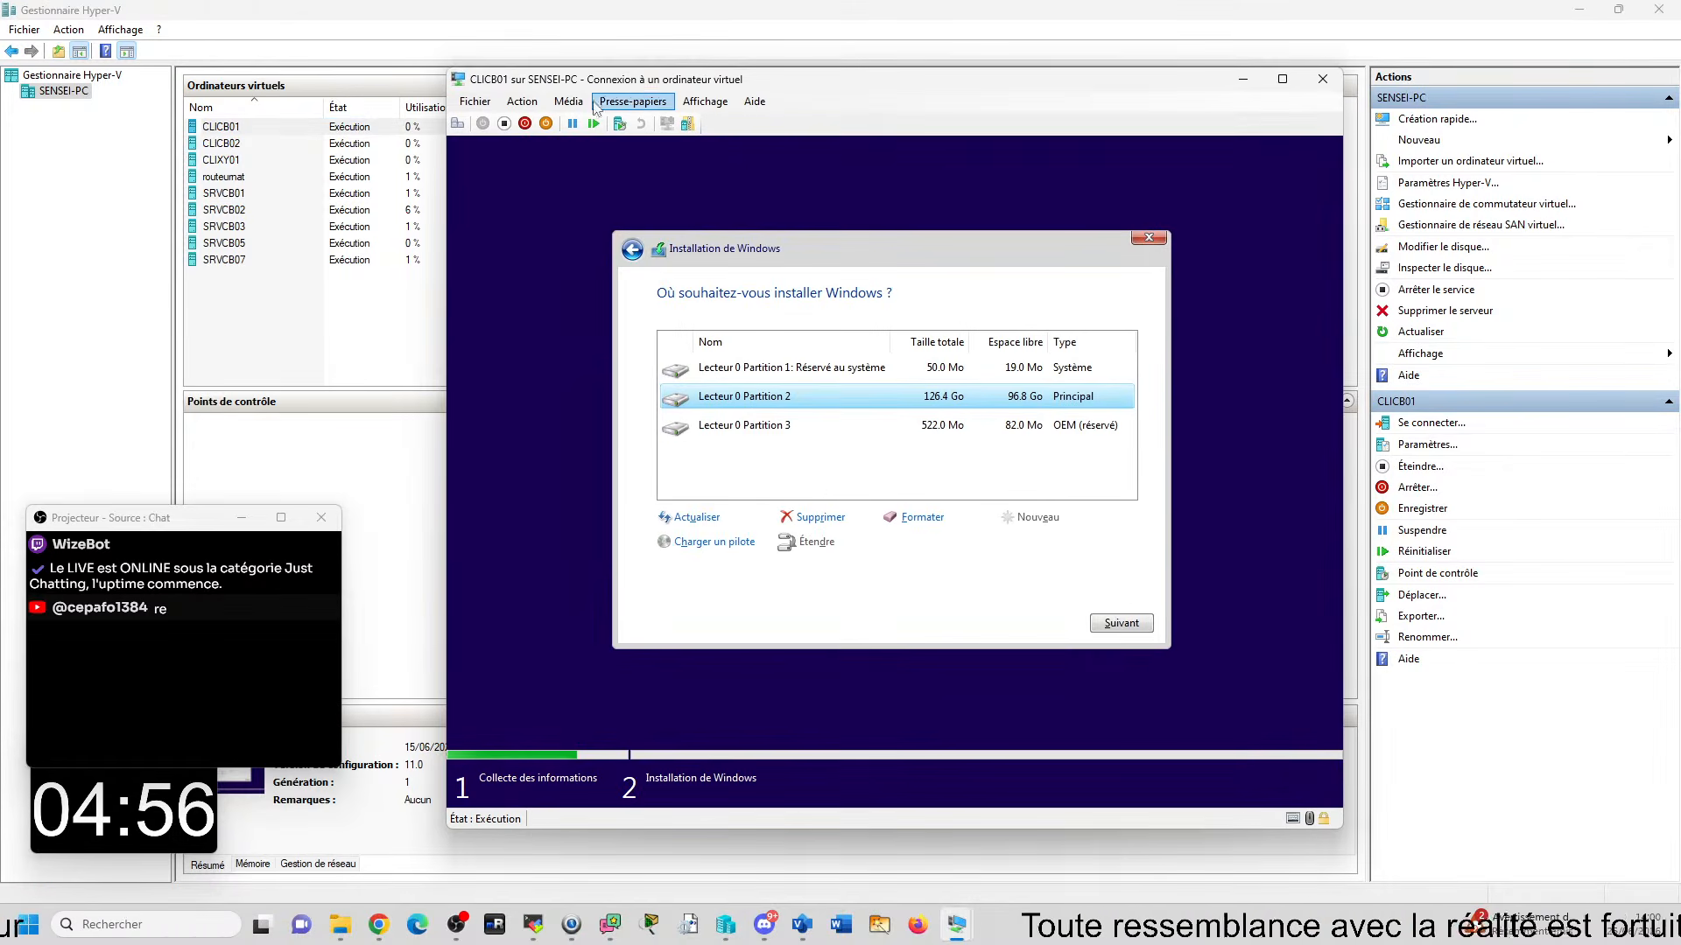
- Reset the CLICB01 virtual machine and confirm the restart
click(568, 102)
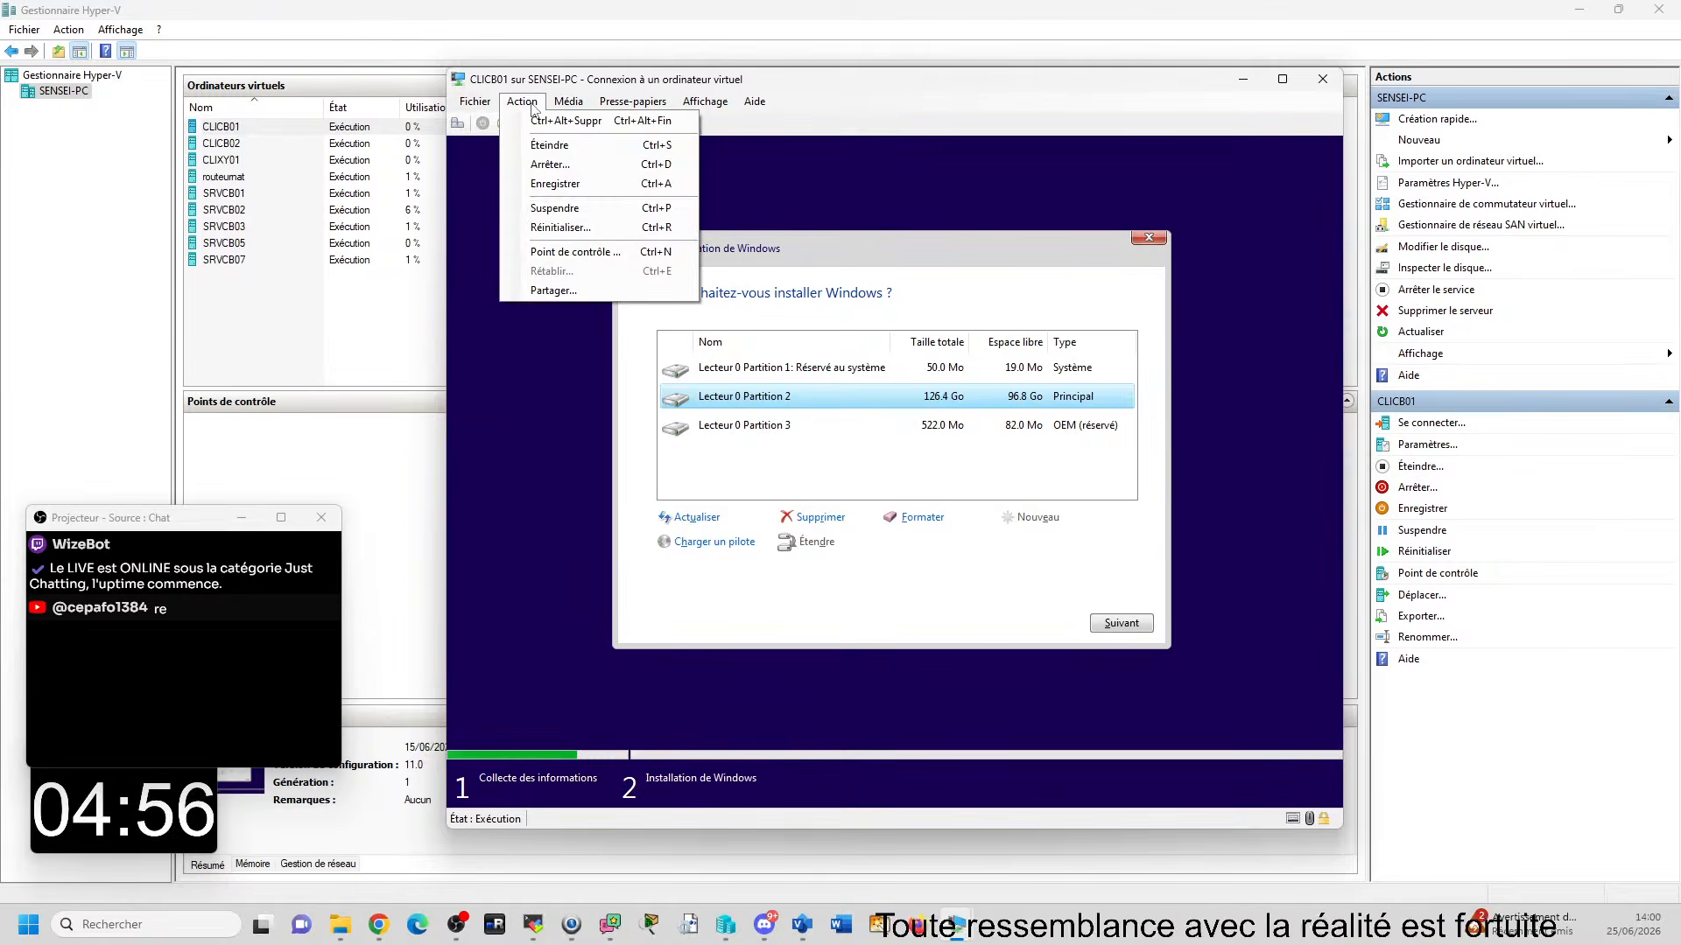
click(560, 227)
click(919, 493)
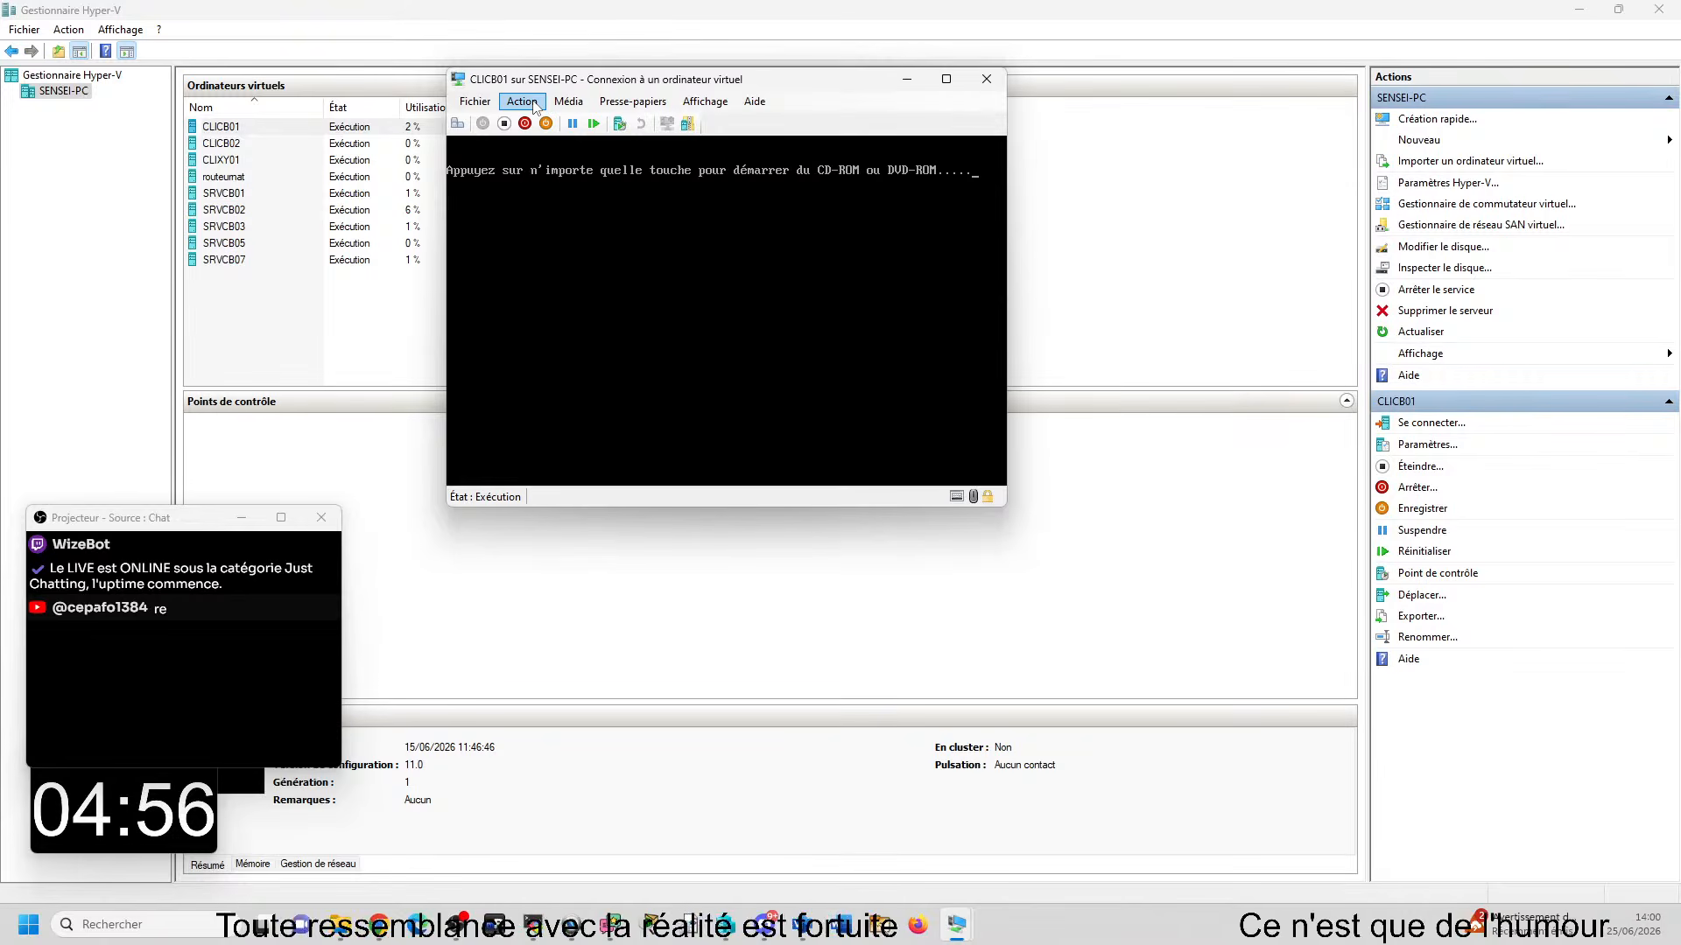
- Check the BIOS boot order in the CLICB01 settings without changing anything
click(475, 102)
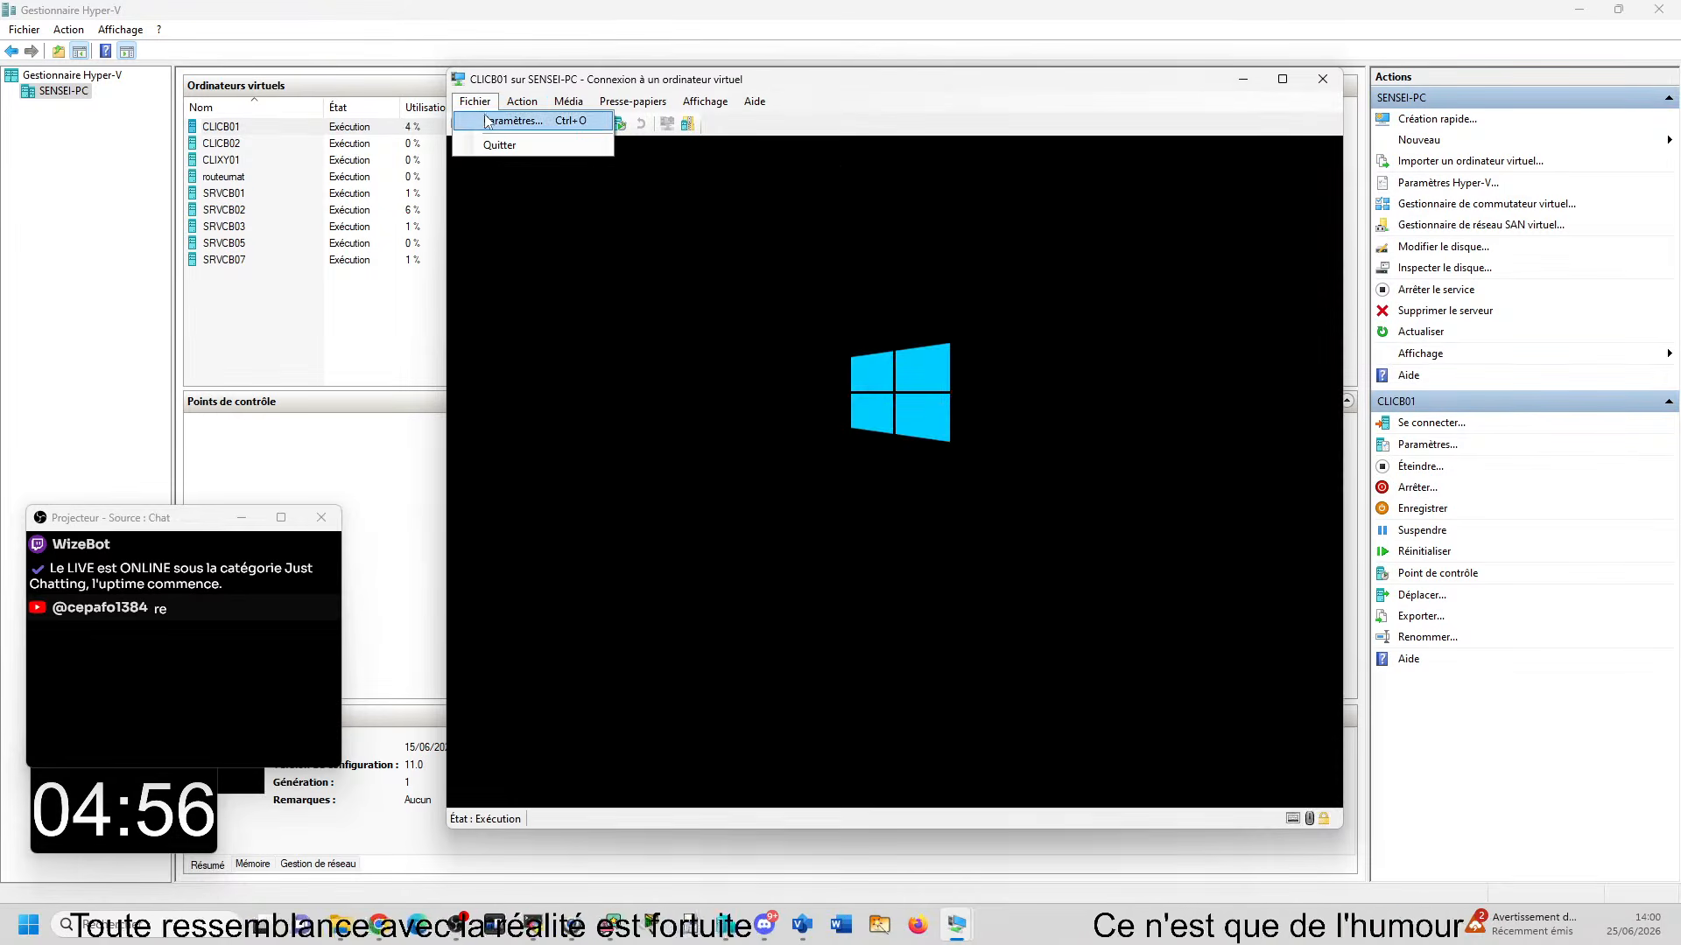
click(503, 120)
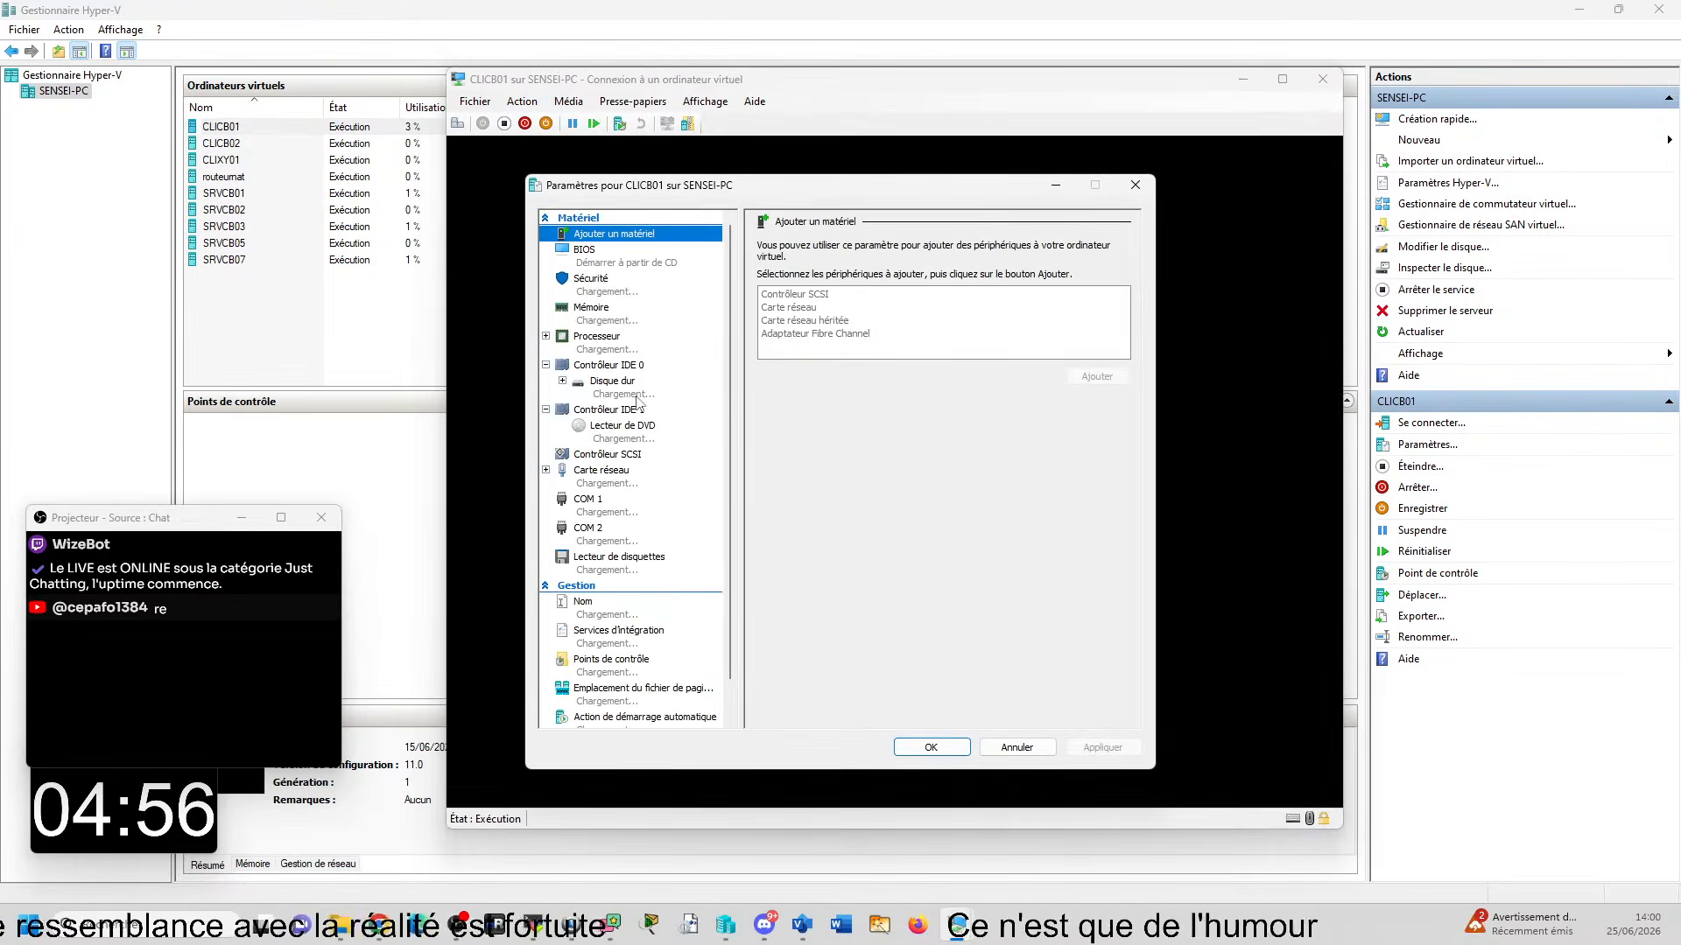
click(620, 259)
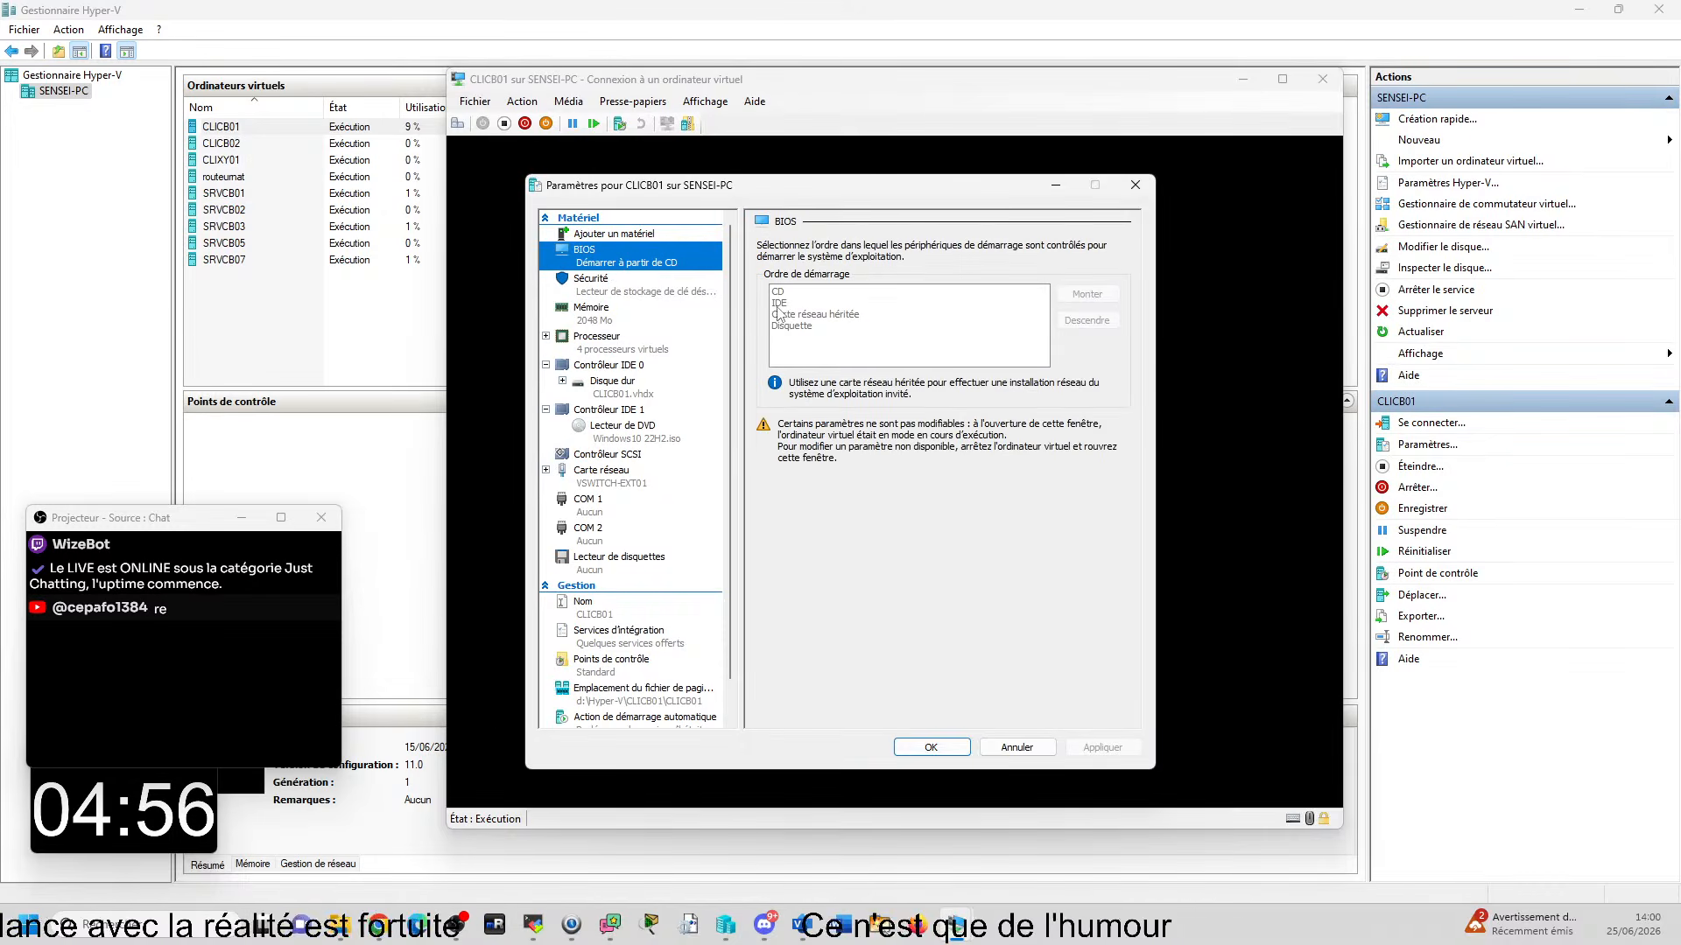
click(1006, 742)
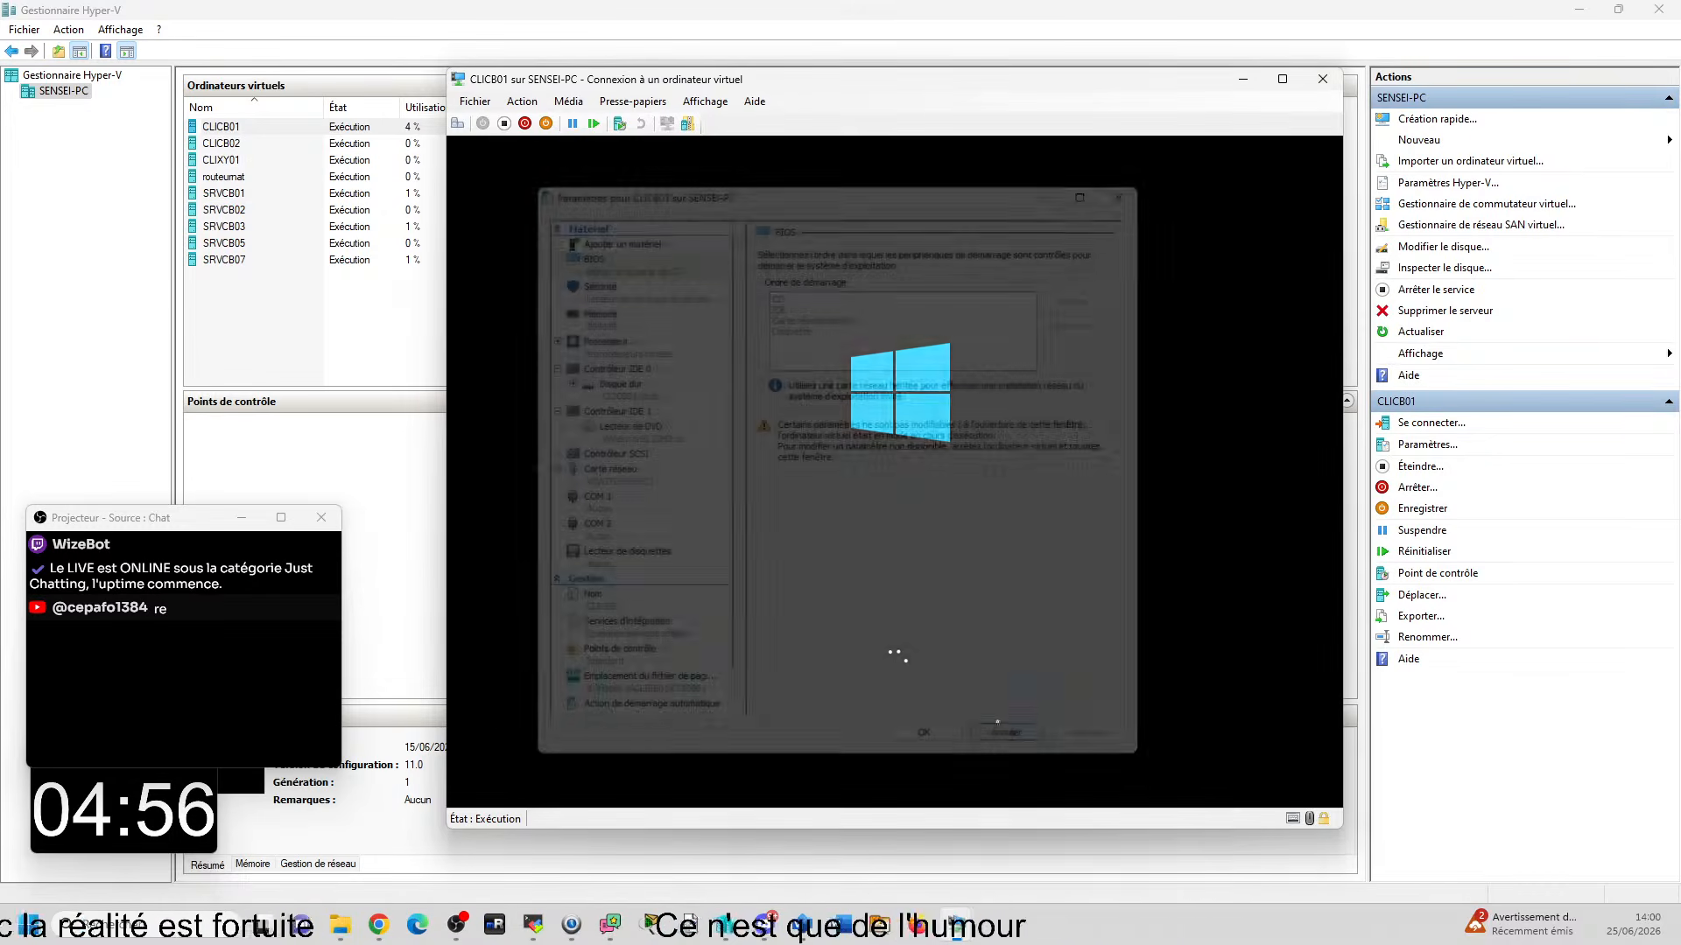
- Turn off the CLICB01 virtual machine and open the console of CLIXY01
click(504, 123)
click(218, 160)
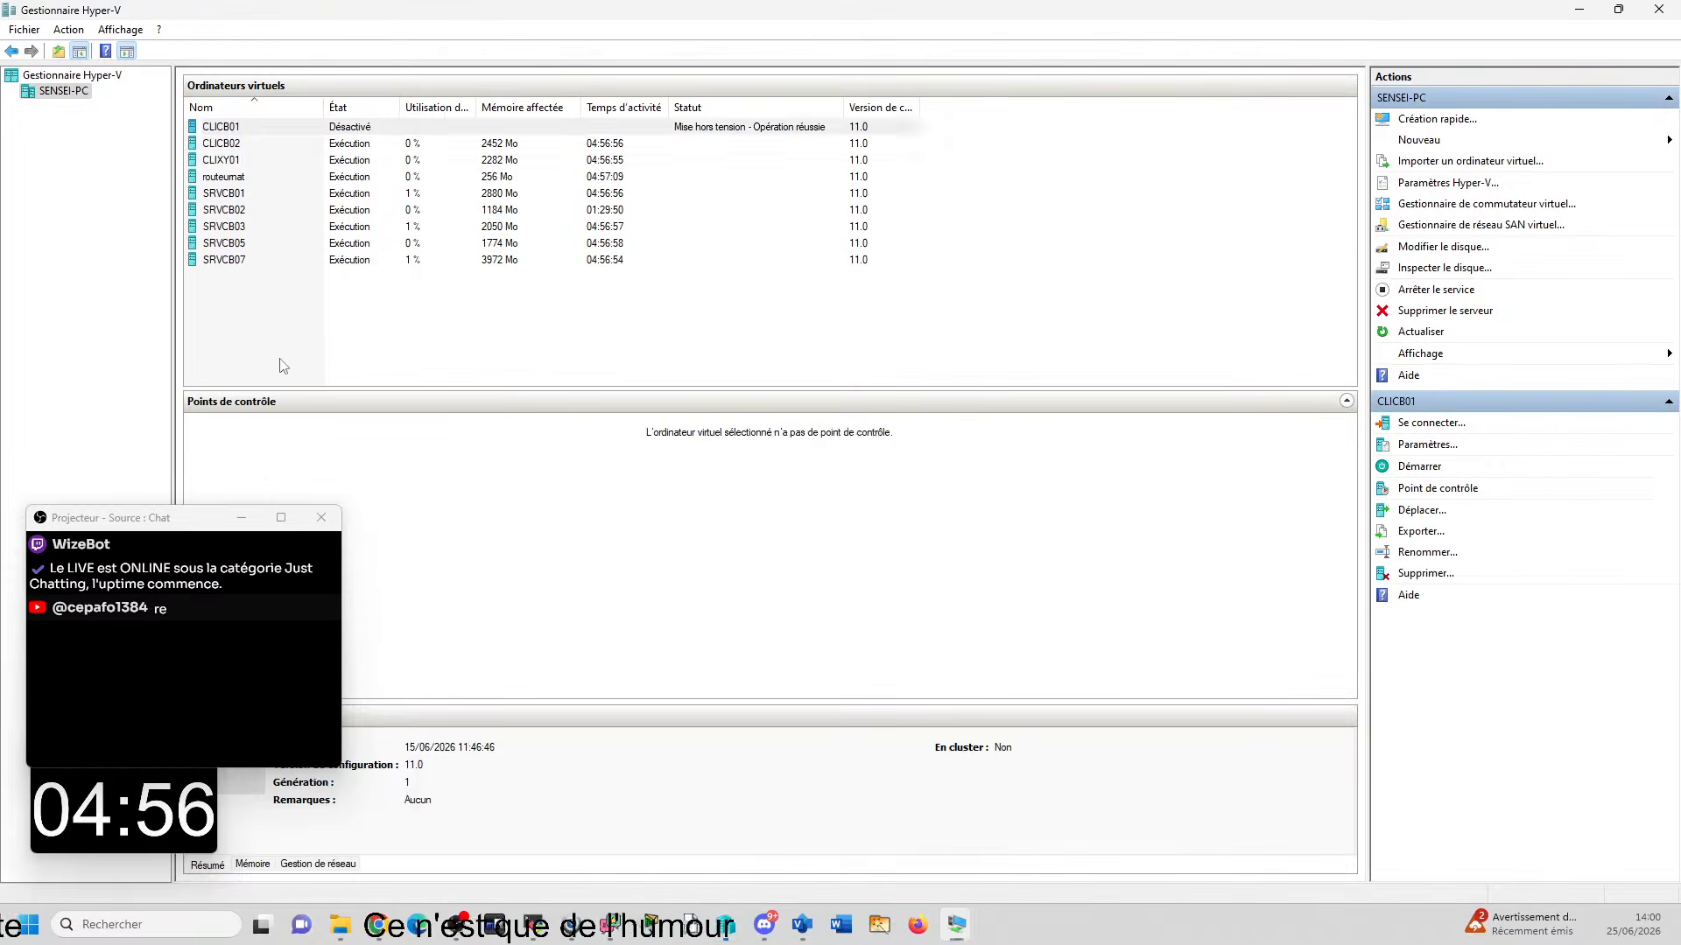
double_click(219, 162)
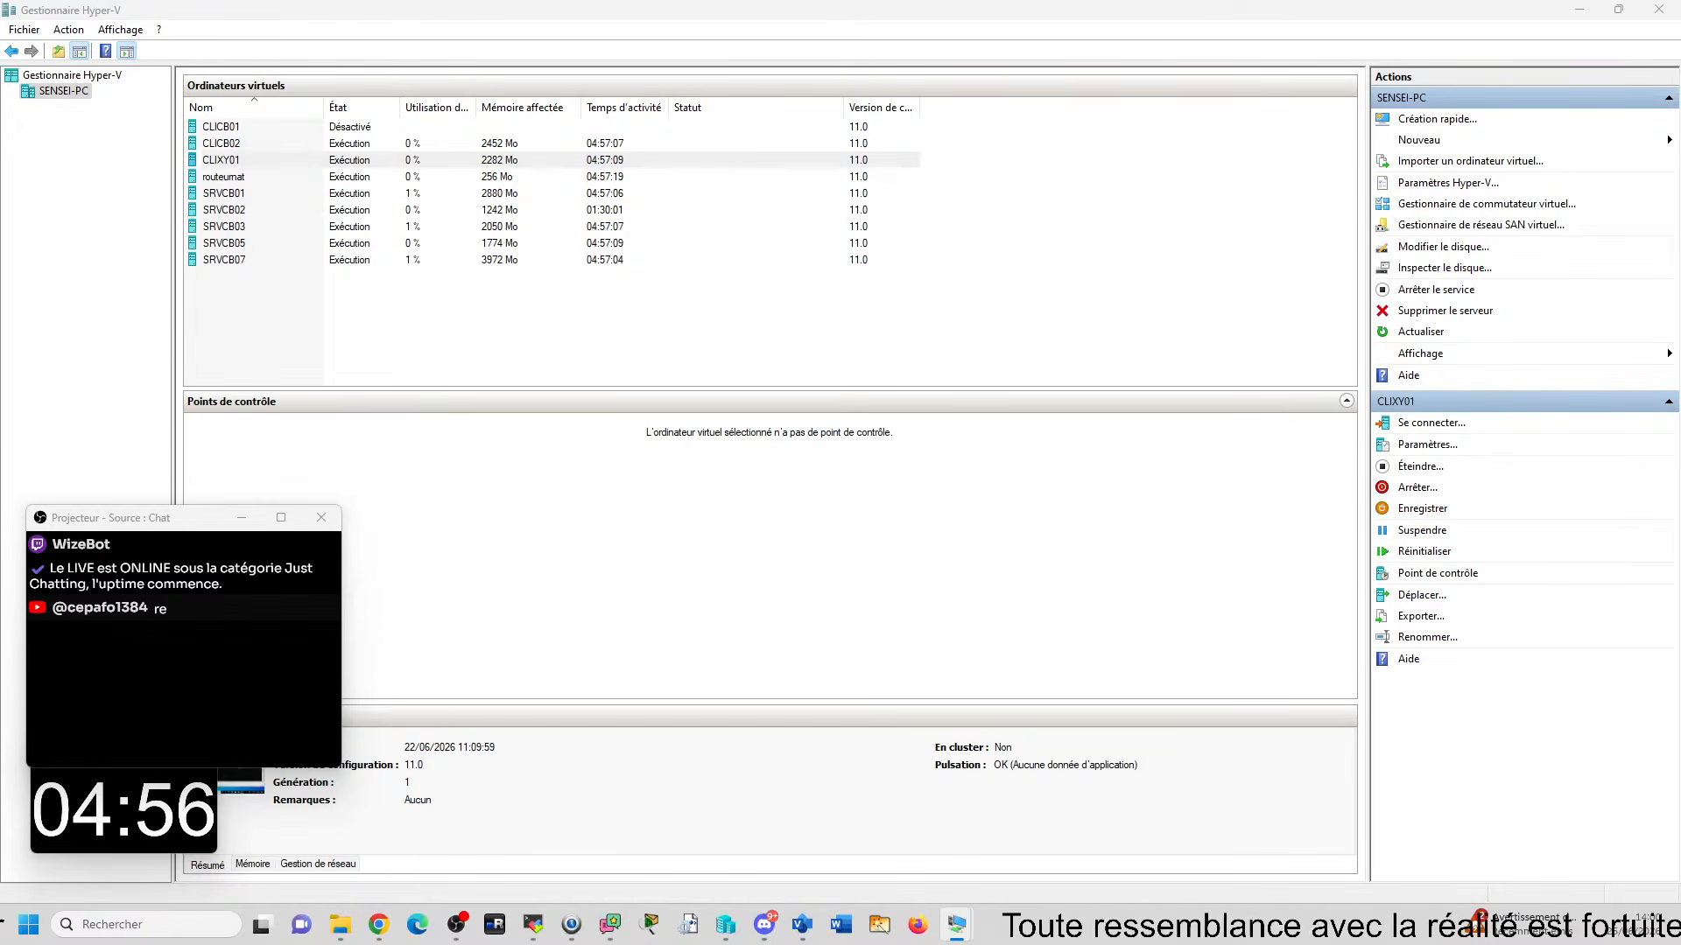
drag(1680, 367, 928, 65)
- Reset the CLIXY01 virtual machine and confirm so that it reboots from the network
click(480, 81)
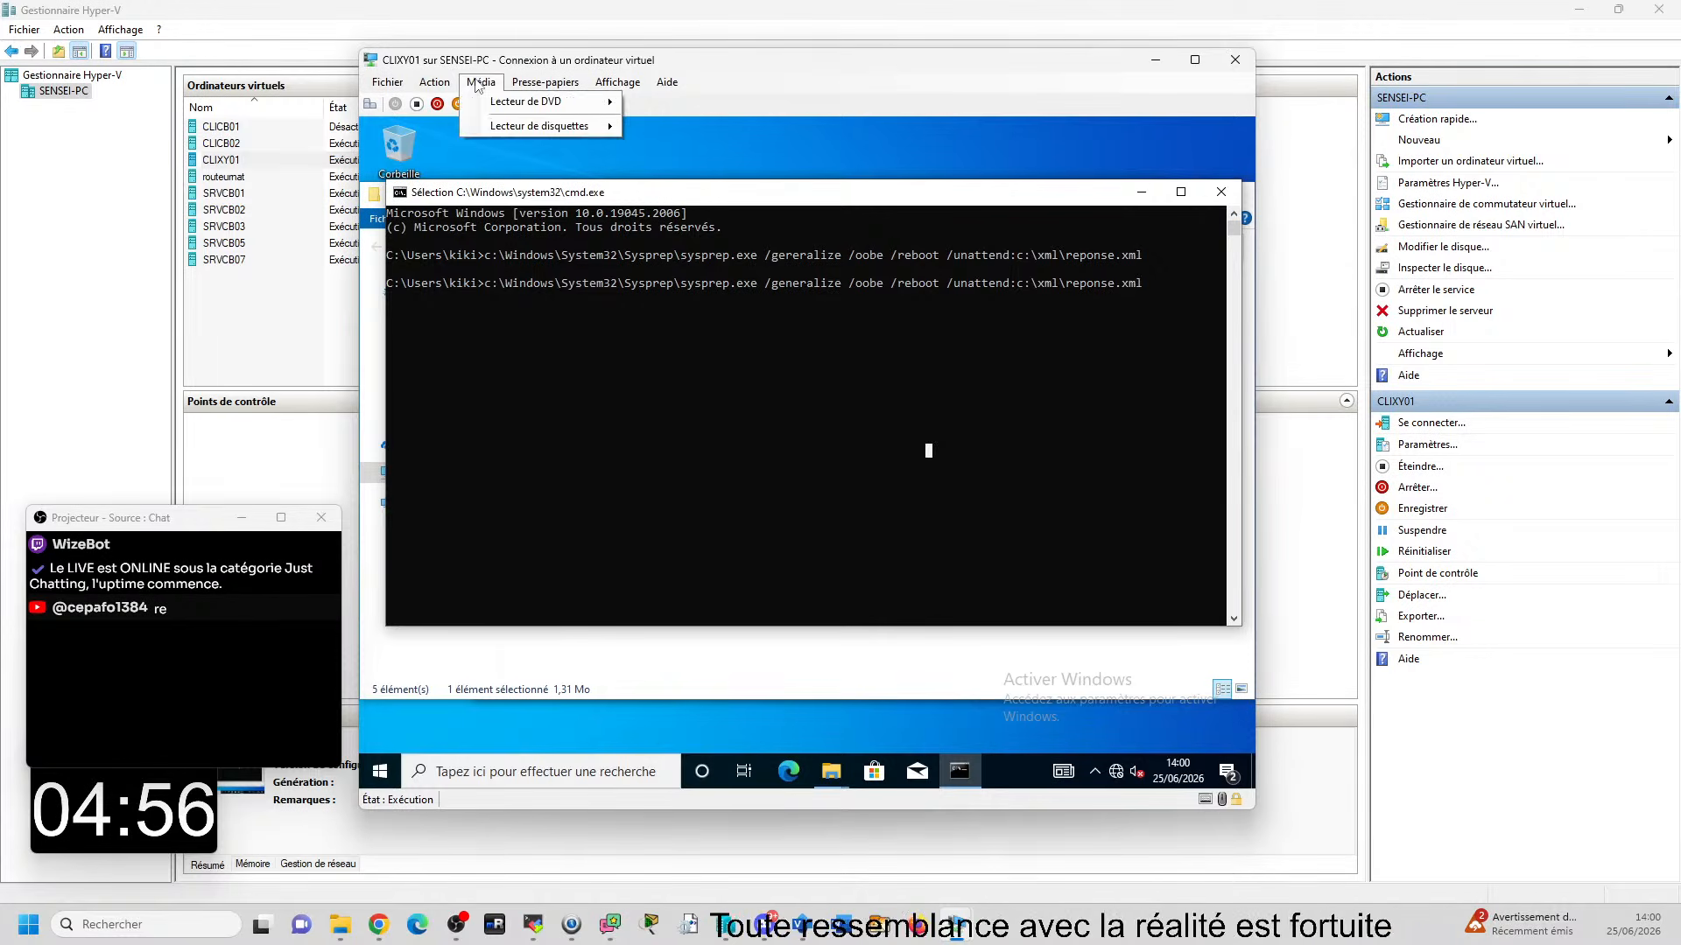
click(434, 81)
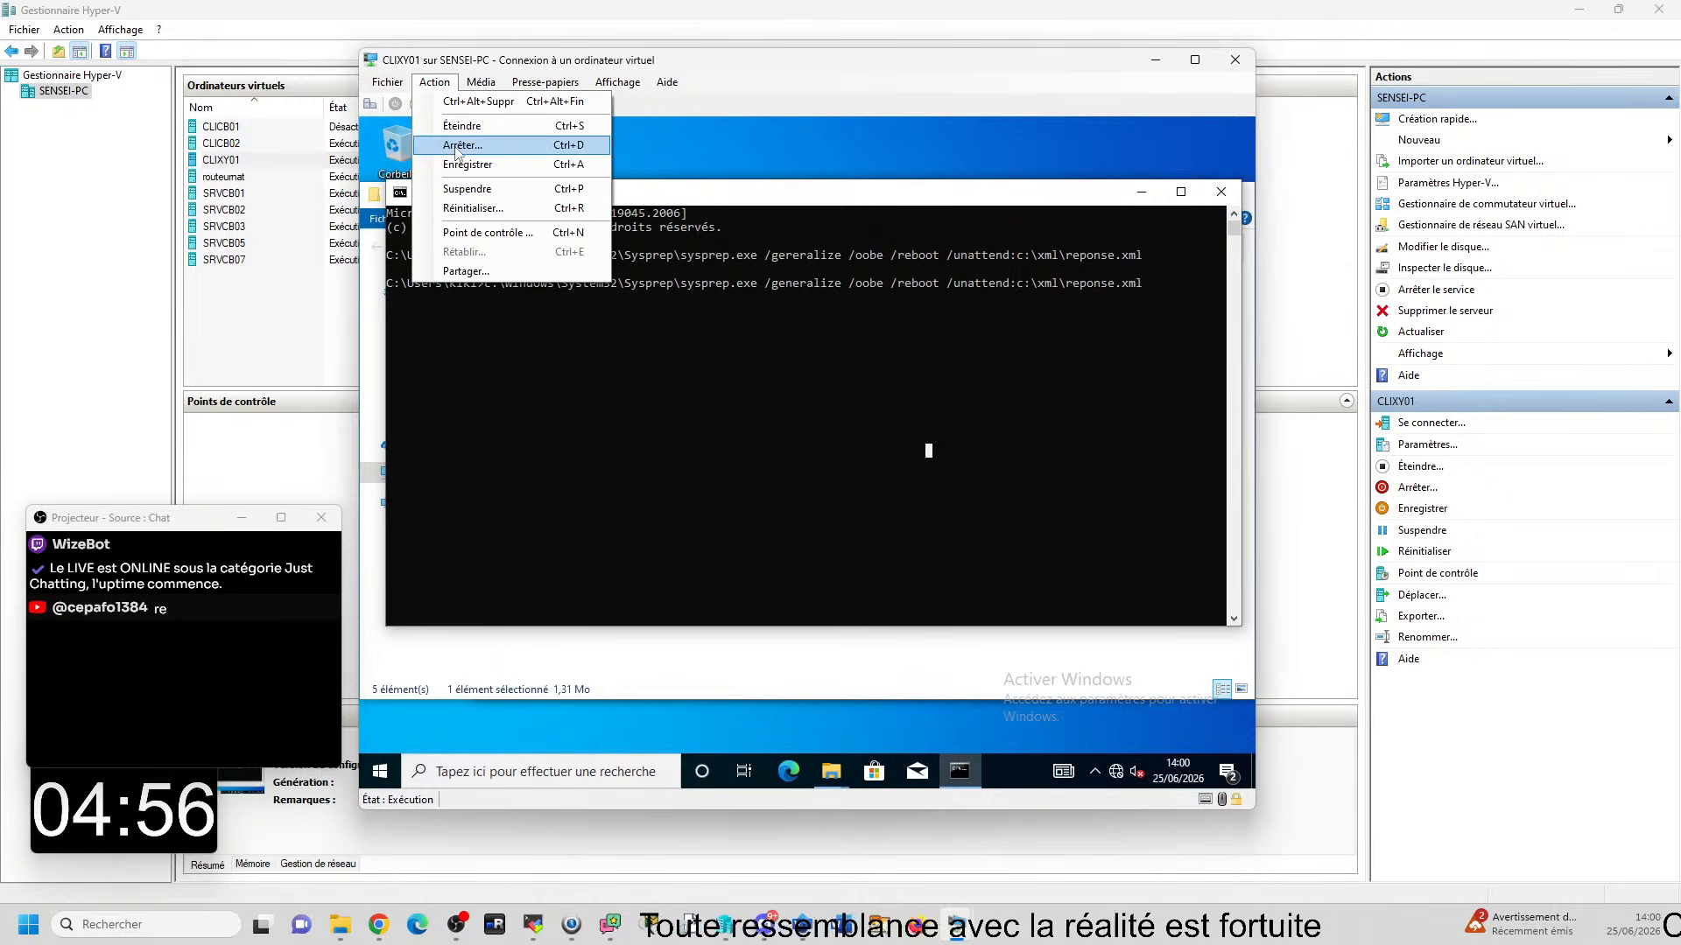
click(468, 209)
click(854, 477)
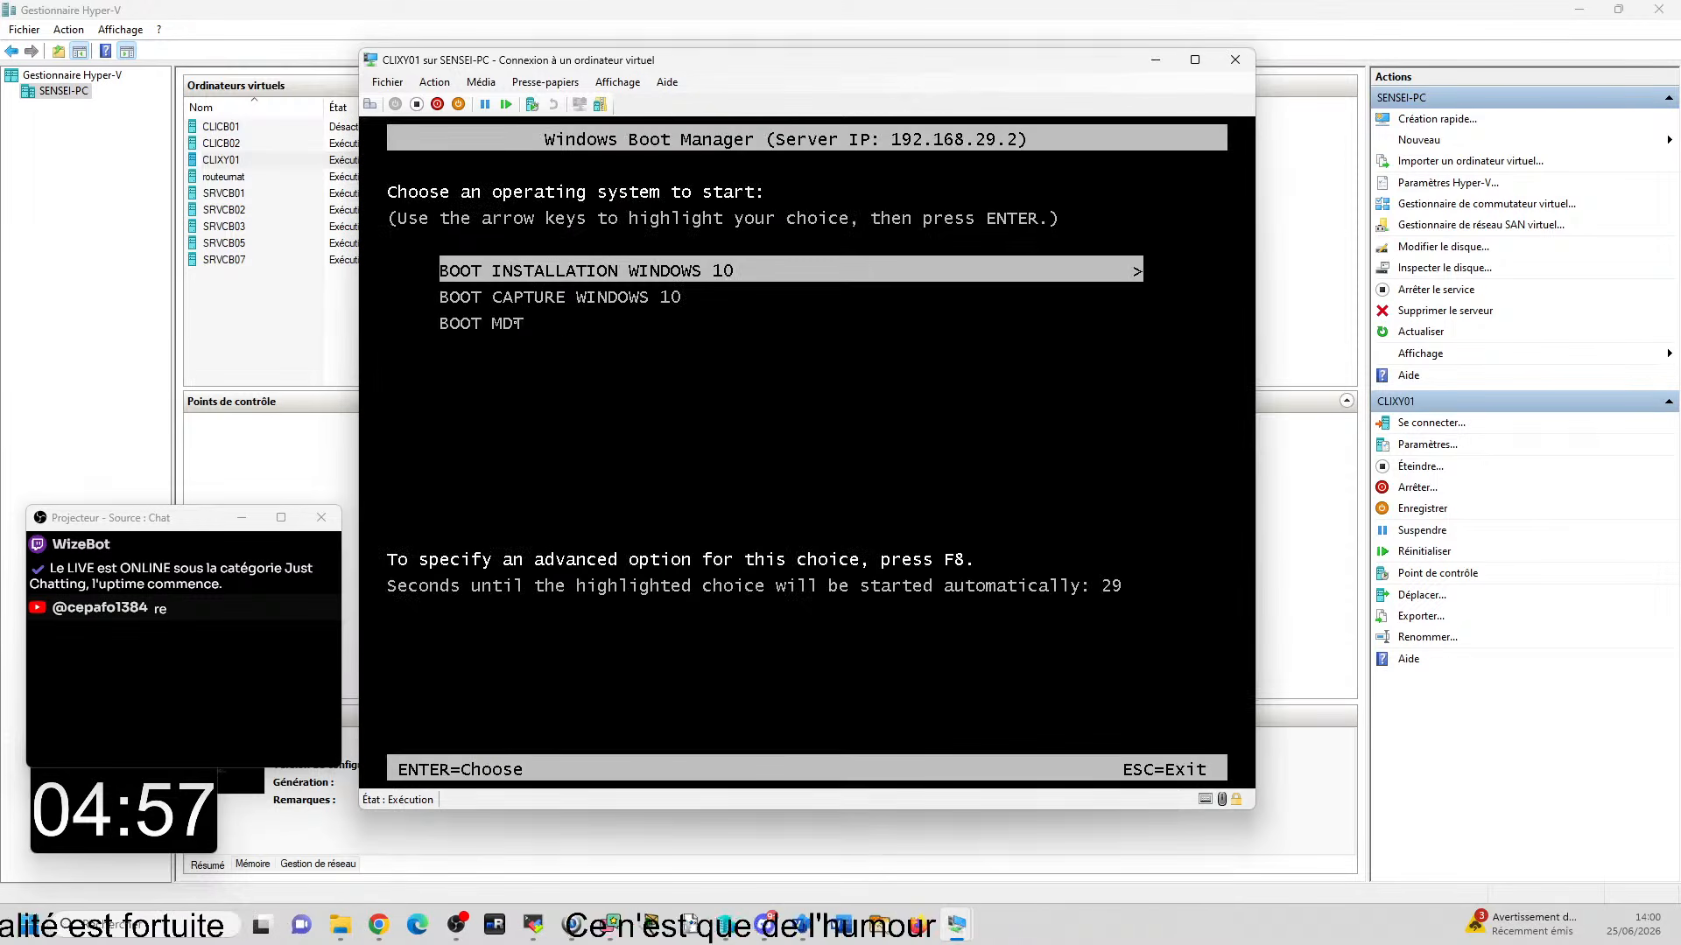
- Start CLIXY01 with the BOOT MDT entry of the Windows Boot Manager
key(Down)
key(Down)
key(Up)
key(Up)
key(Up)
key(Down)
key(Down)
key(Down)
key(Down)
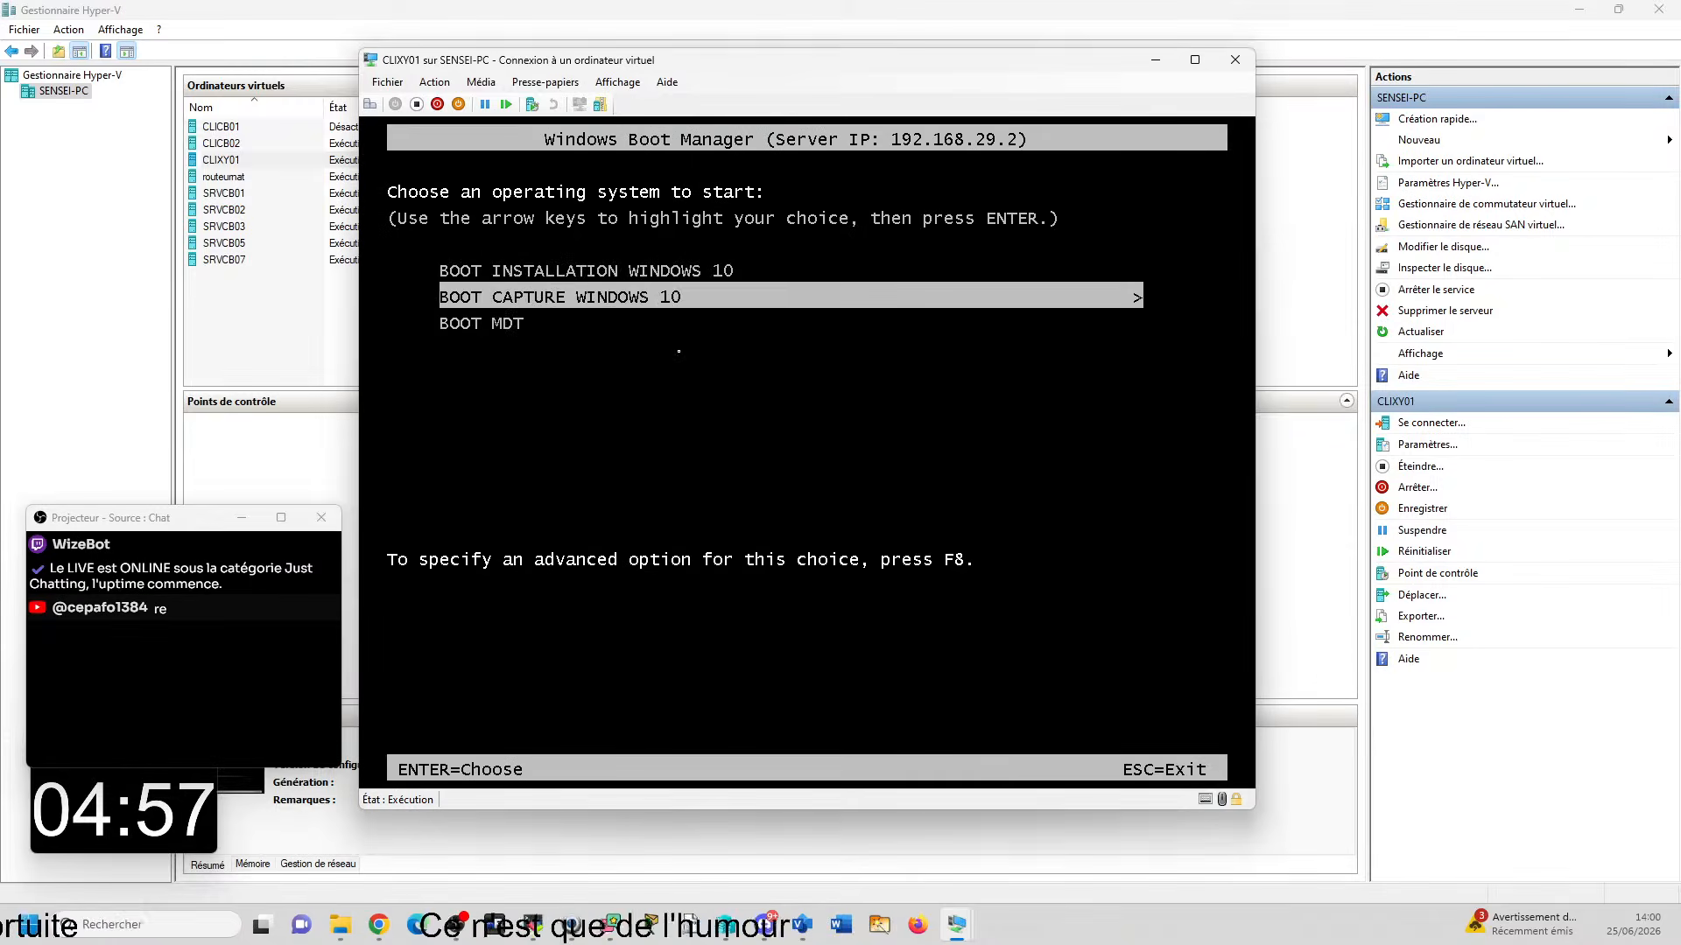
key(Down)
key(Down)
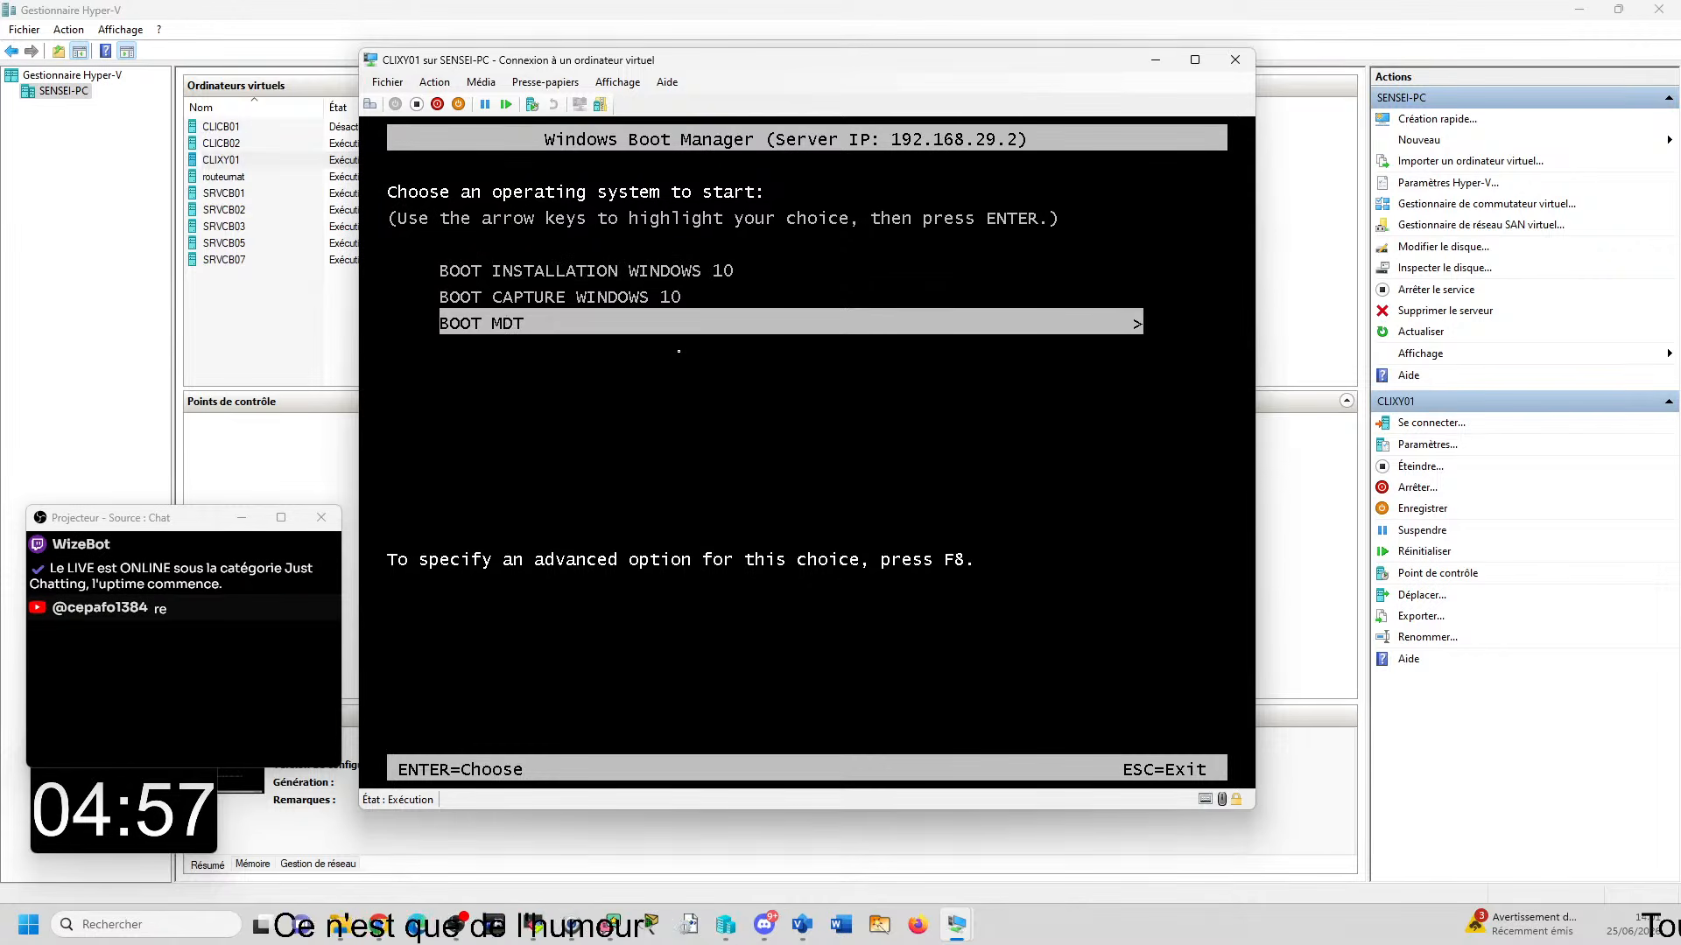
key(Up)
key(Up)
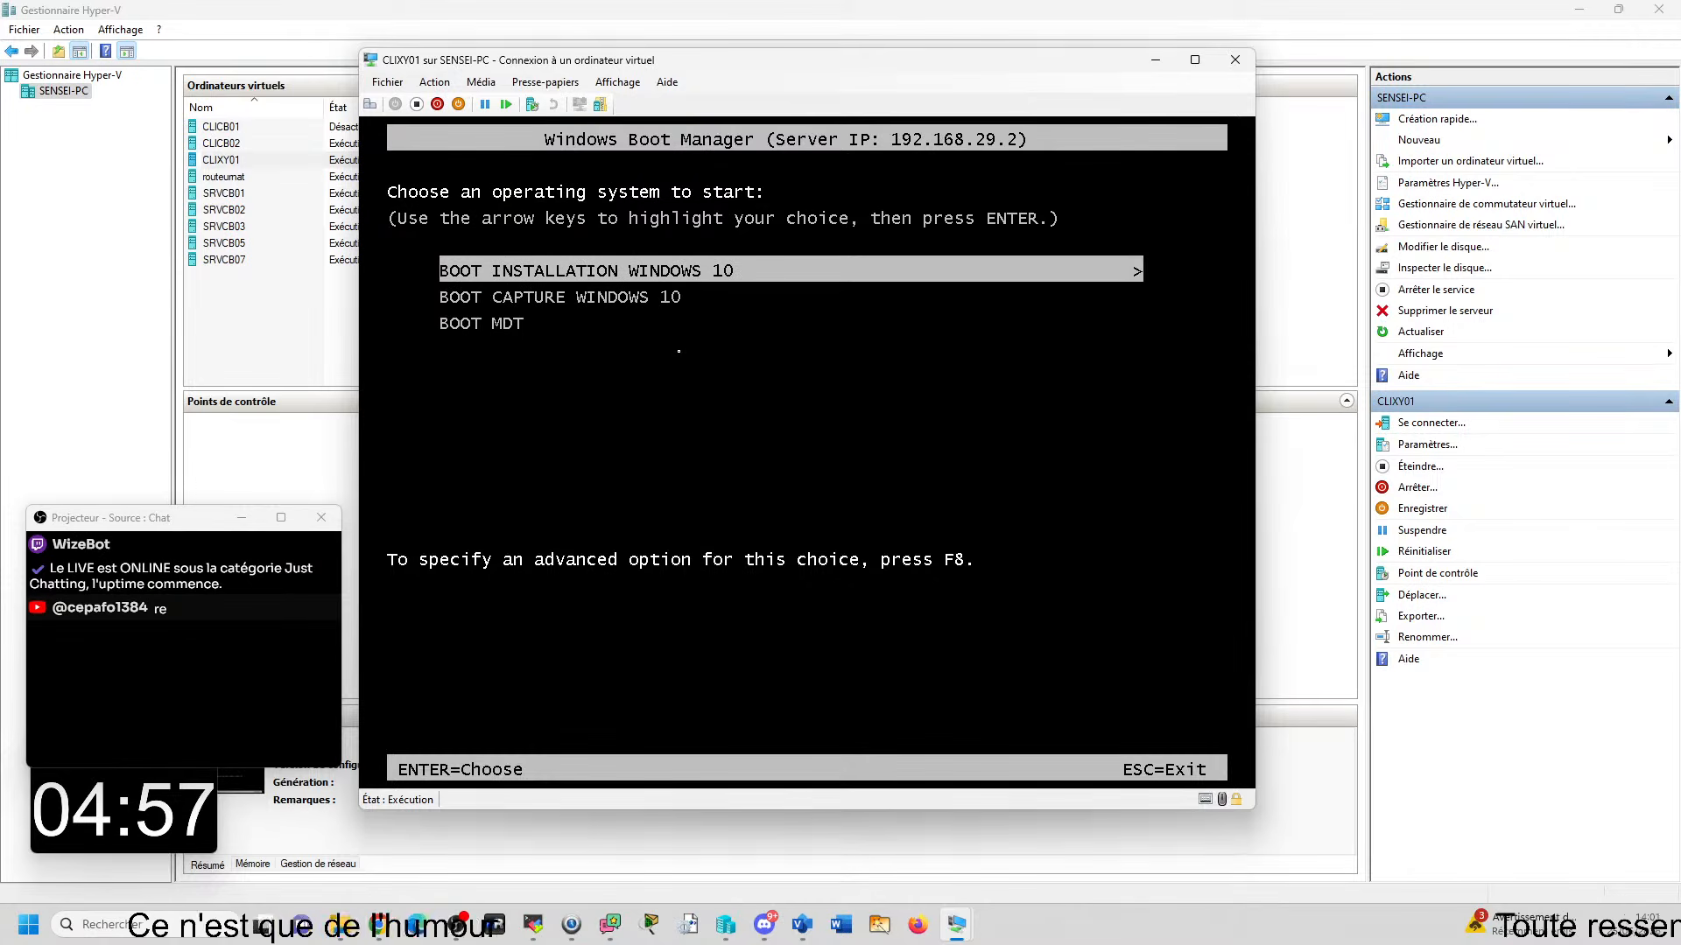
key(Down)
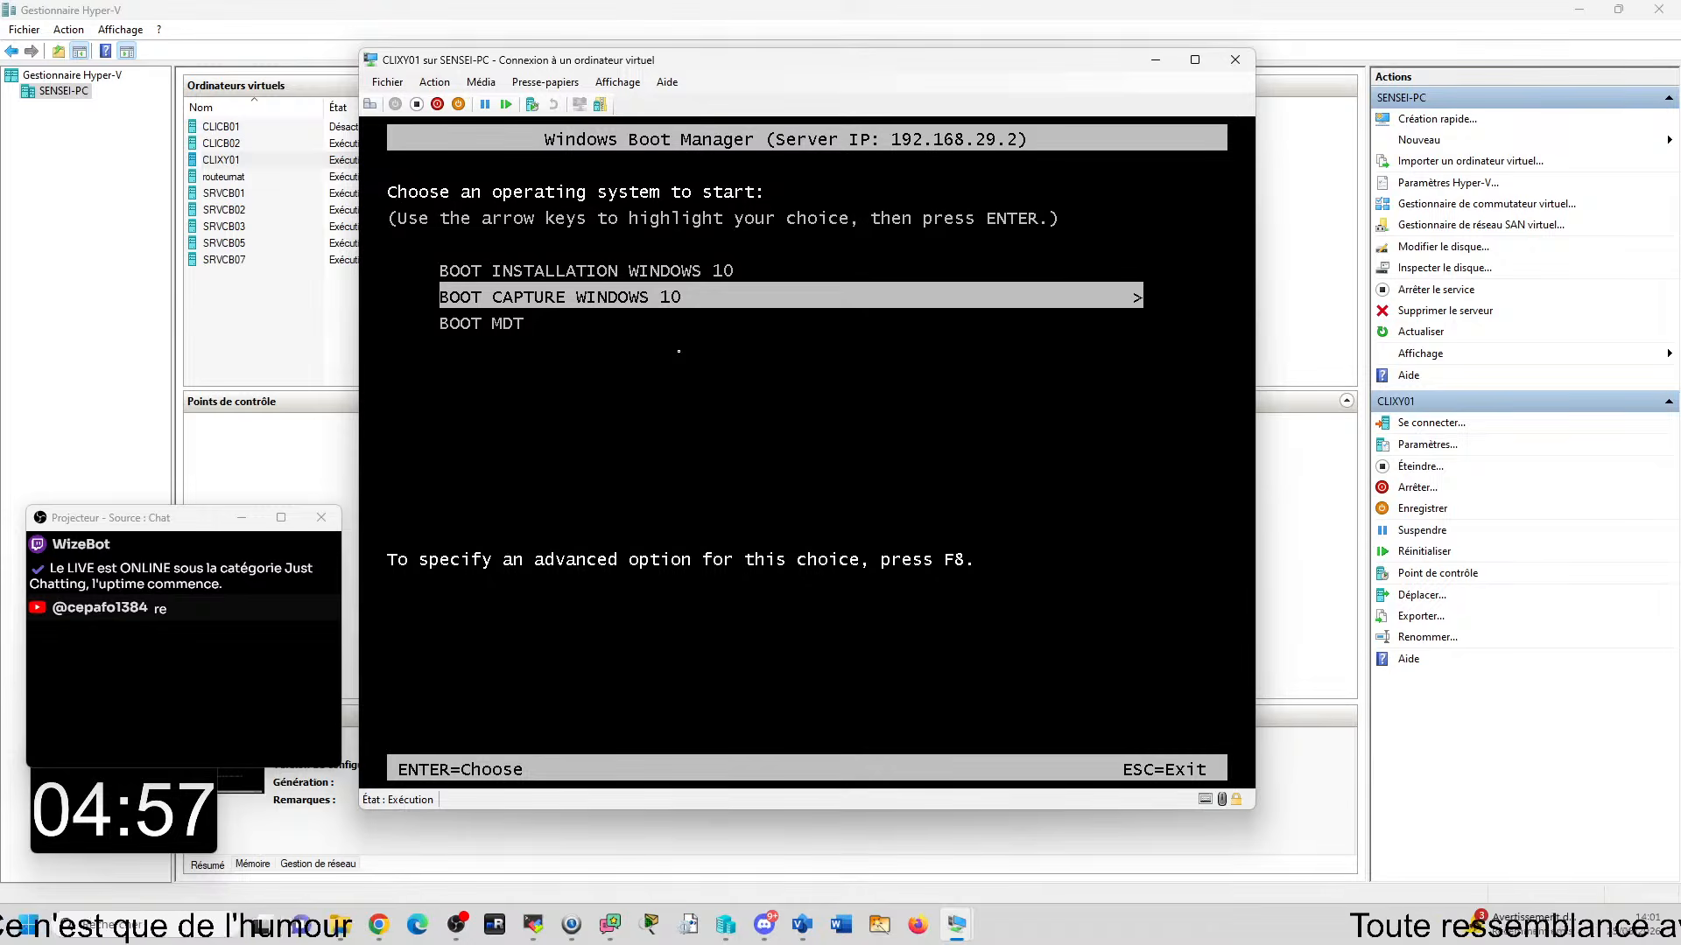
key(Down)
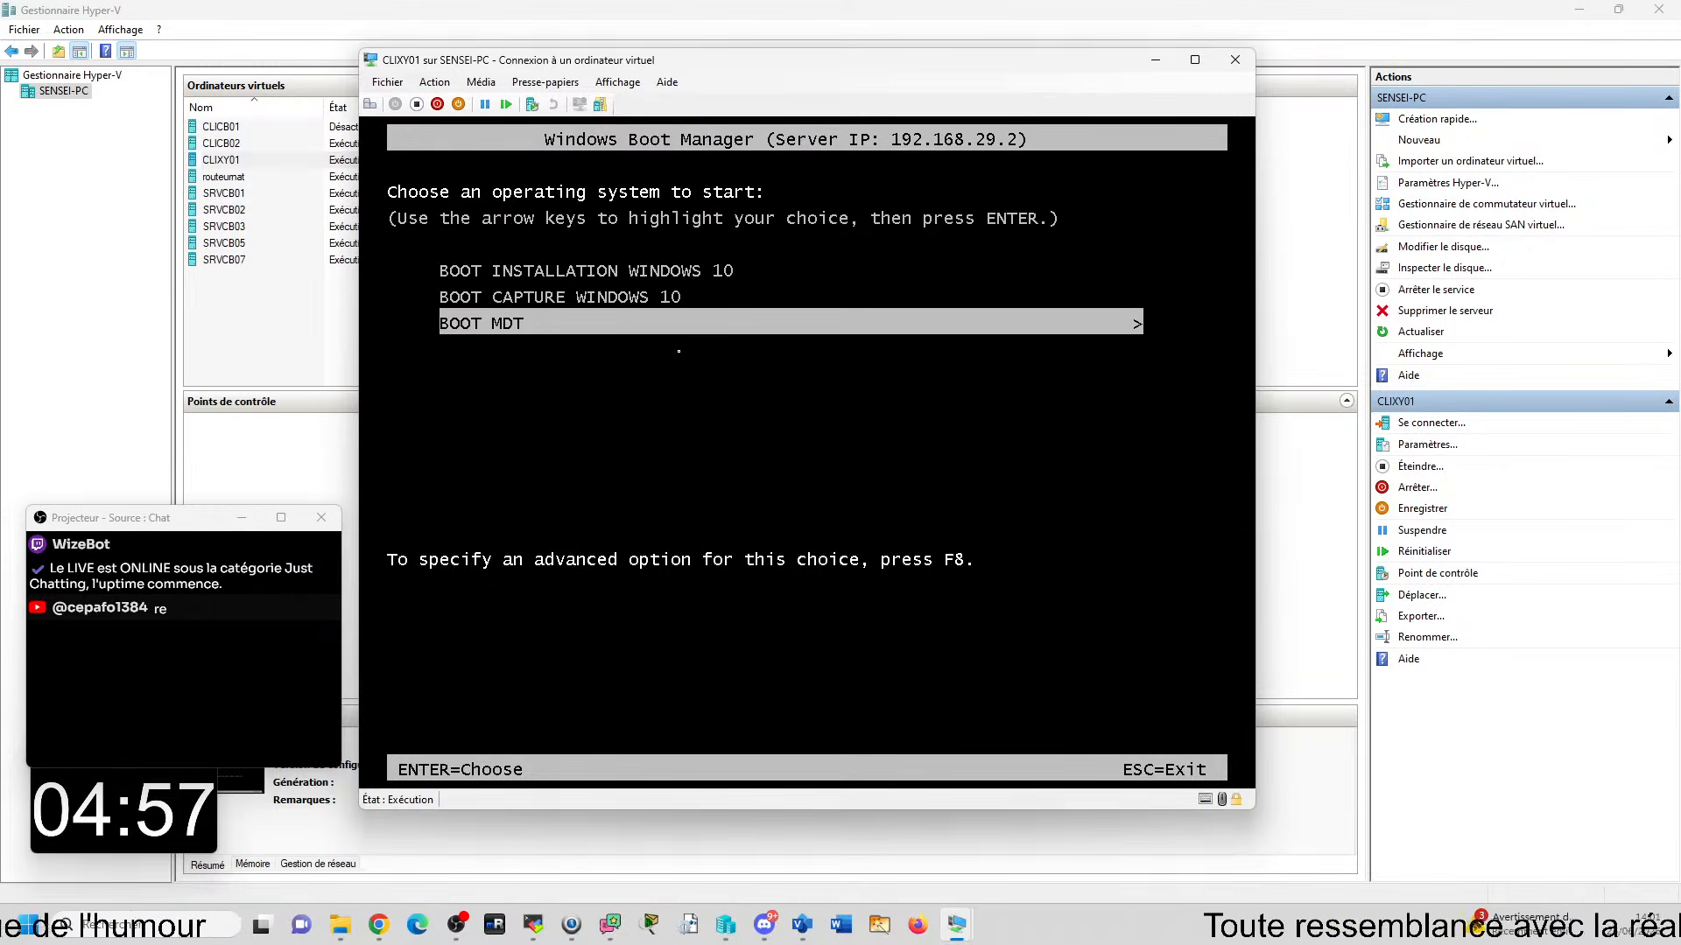
key(Return)
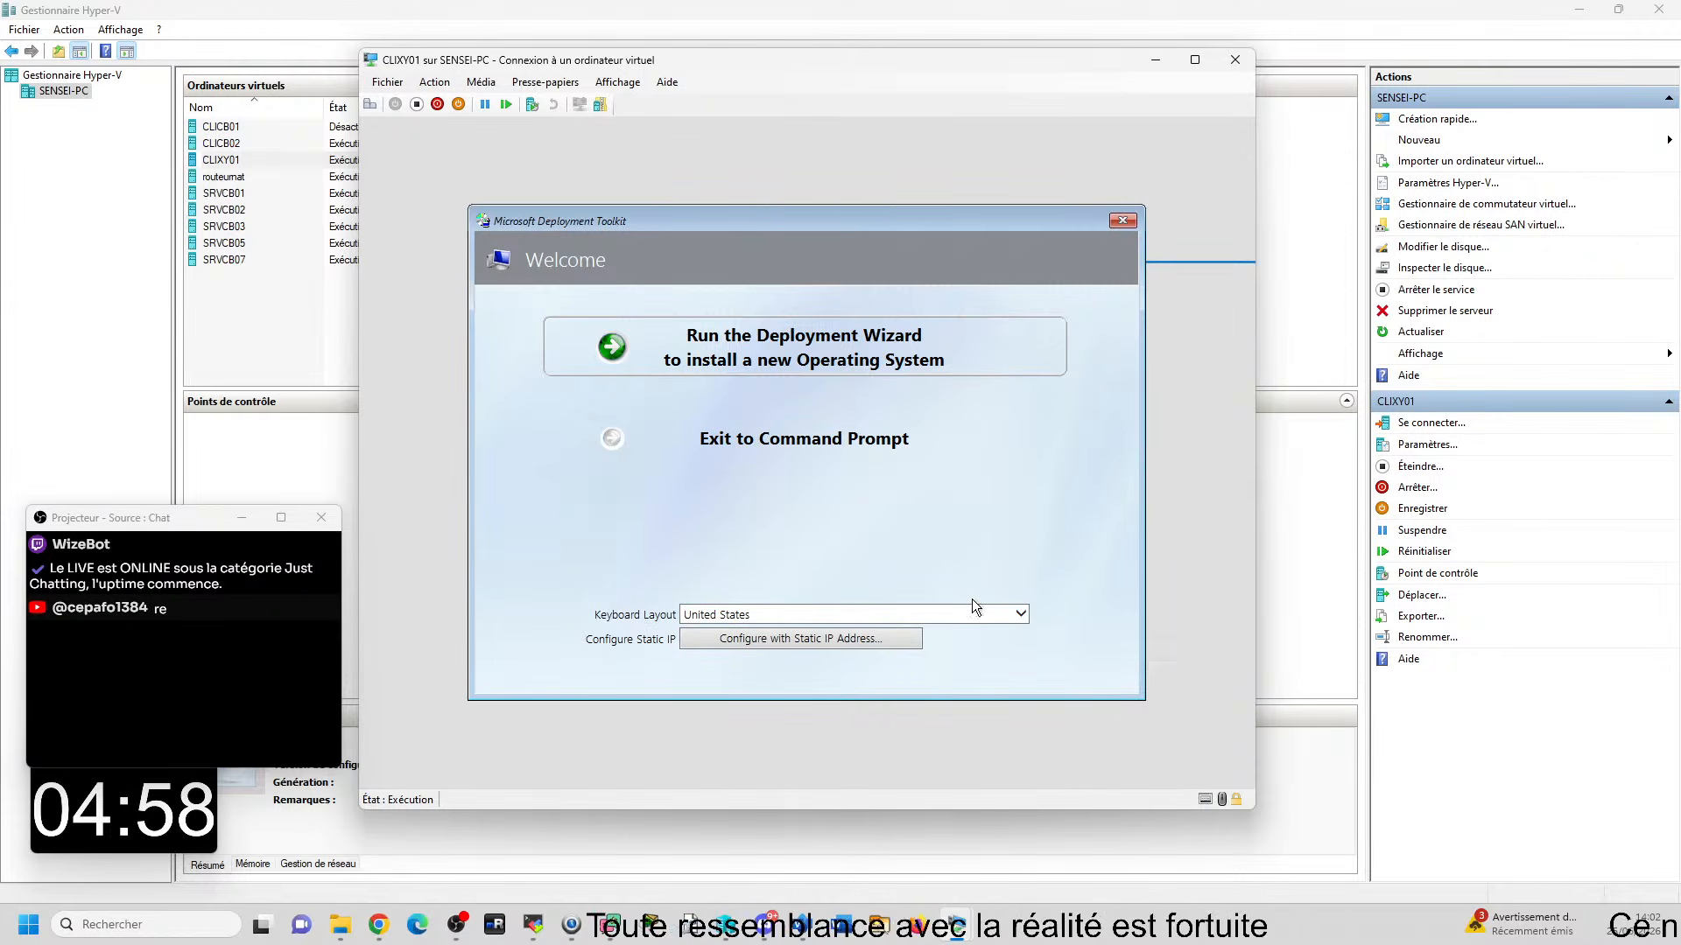
- Set the keyboard layout to French on the Microsoft Deployment Toolkit welcome page
click(1021, 616)
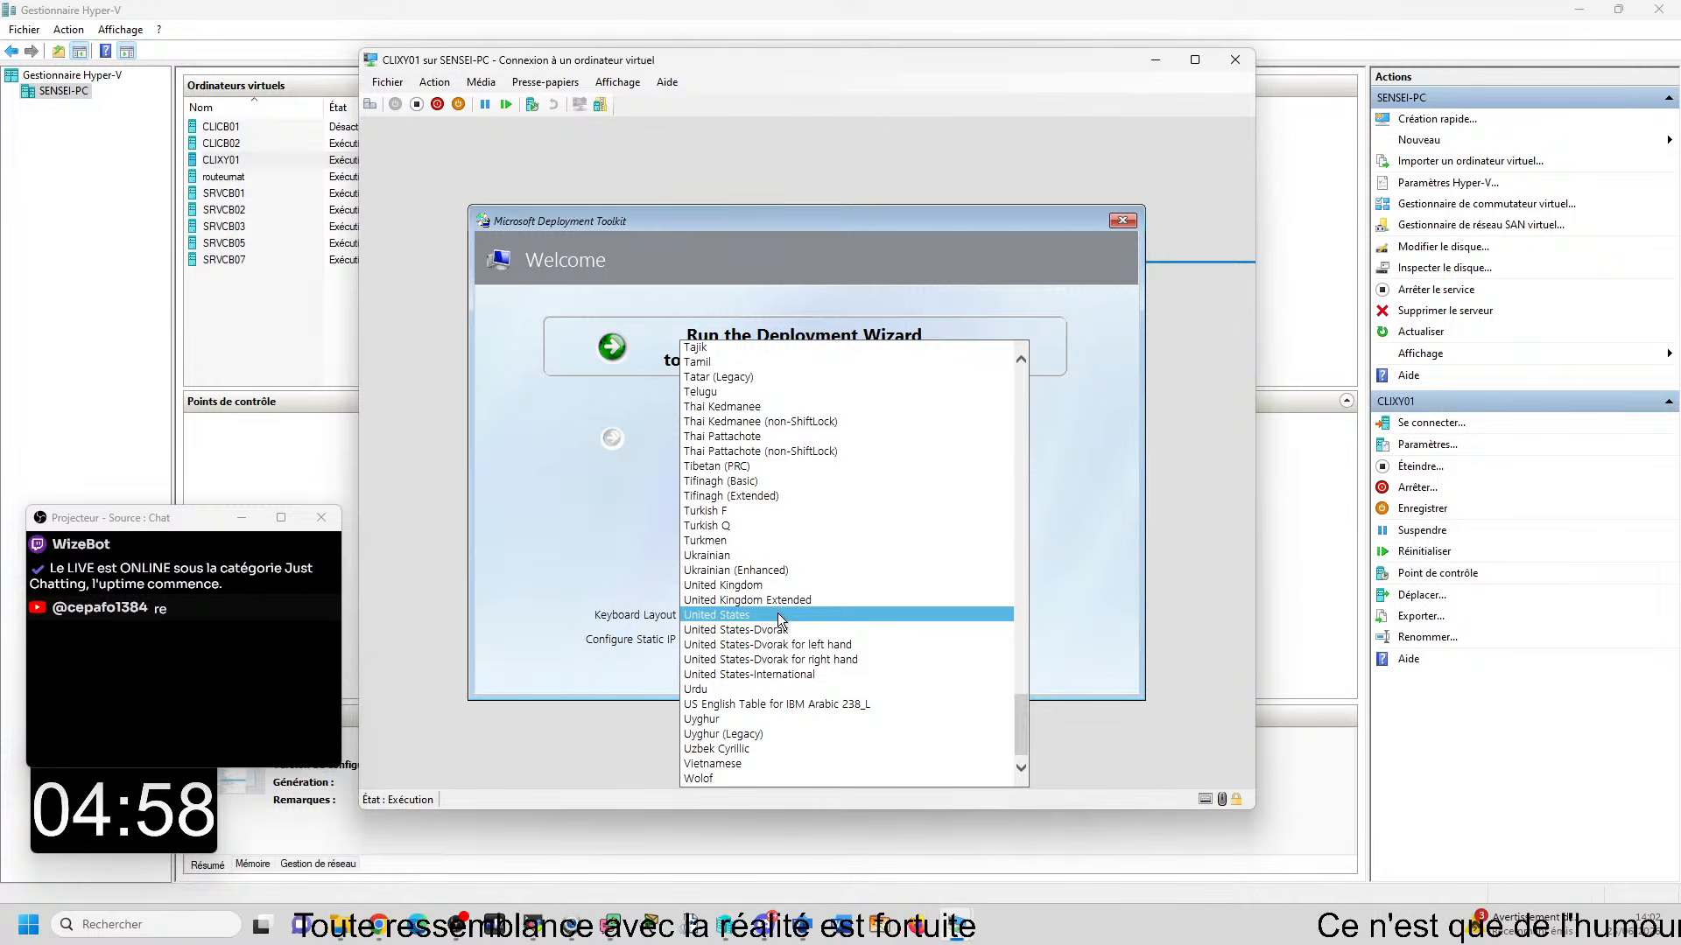
scroll(814, 630, up, 9)
scroll(811, 623, up, 20)
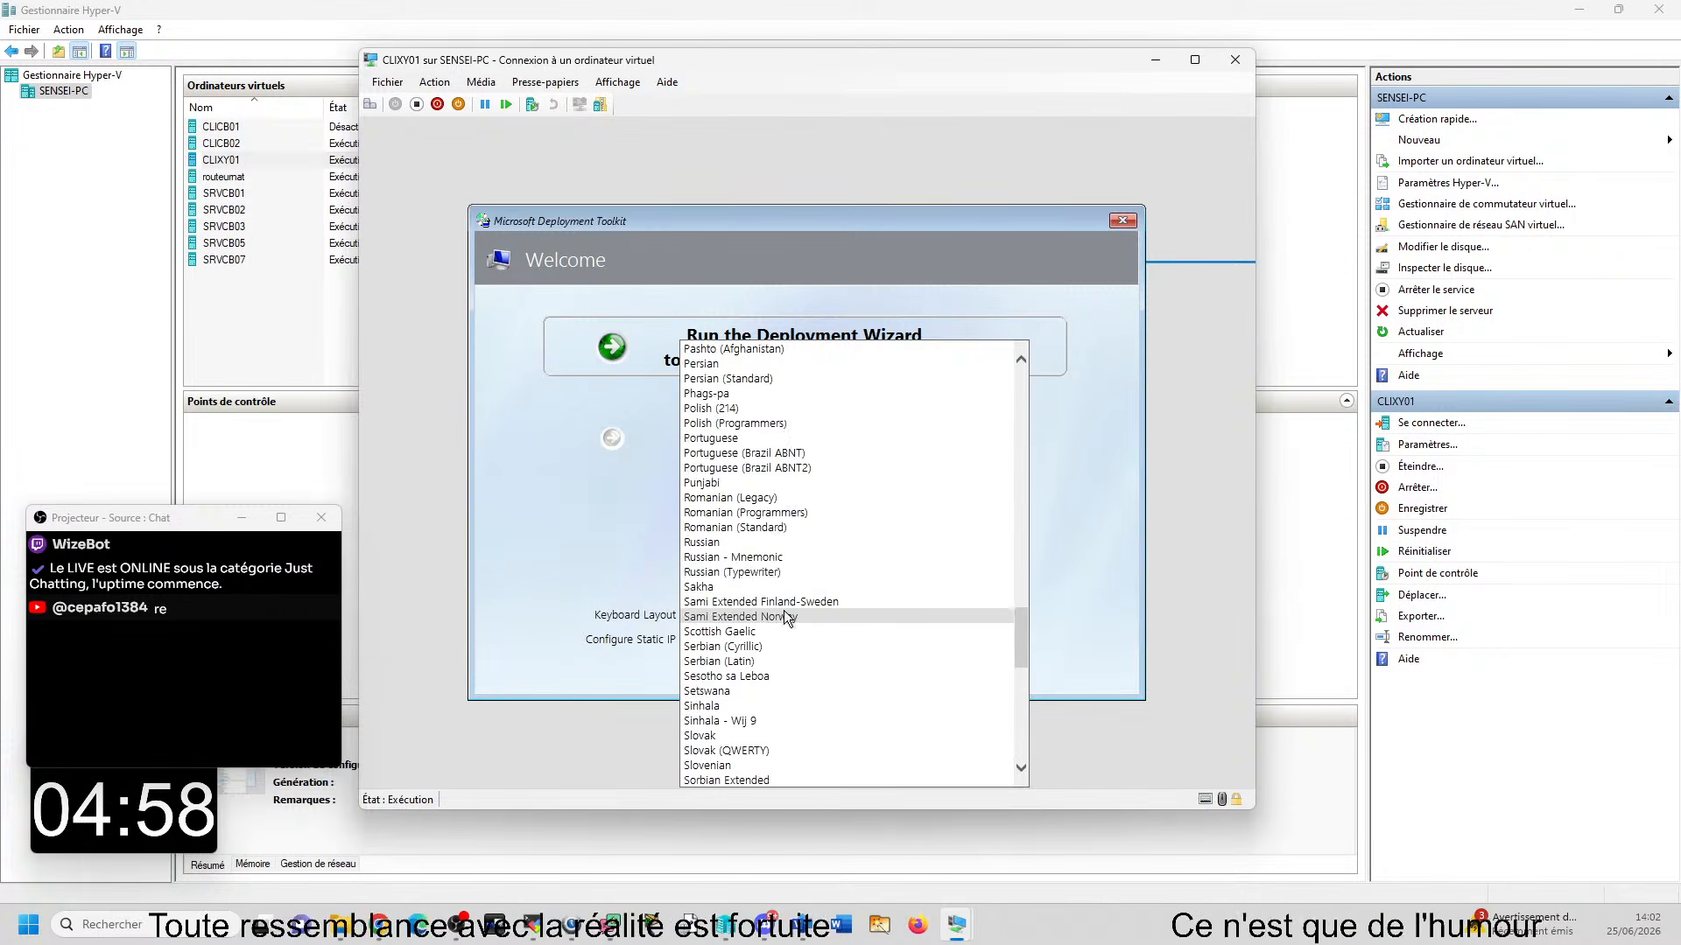
click(816, 492)
key(f)
key(f)
key(f)
key(f)
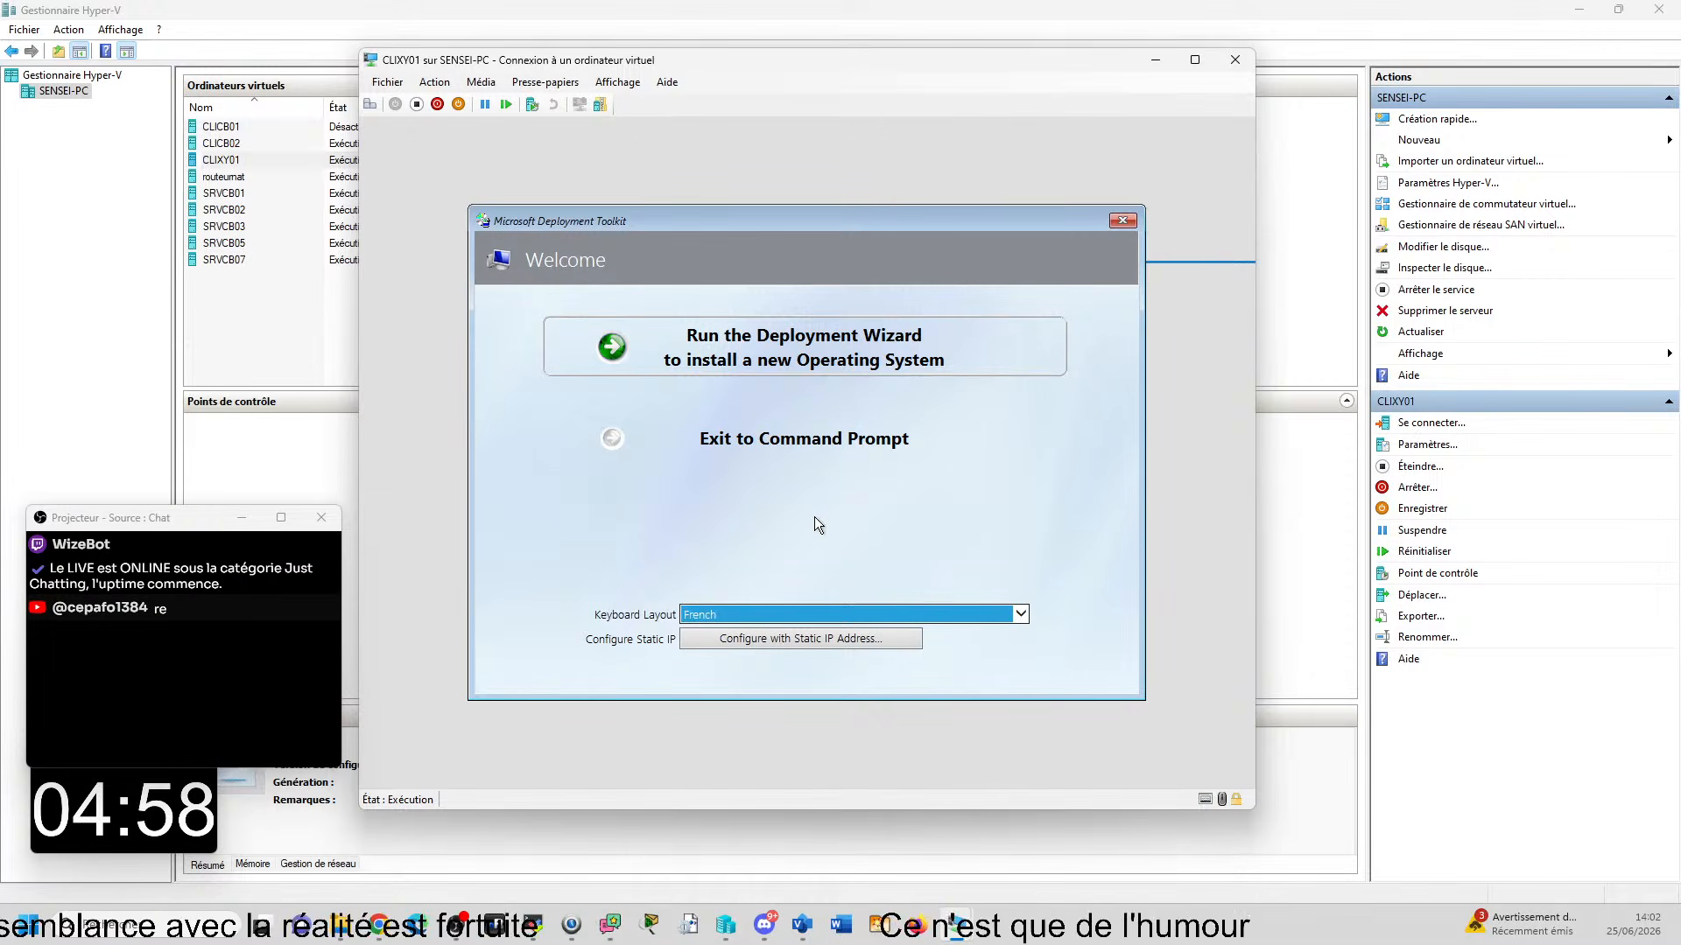
click(620, 682)
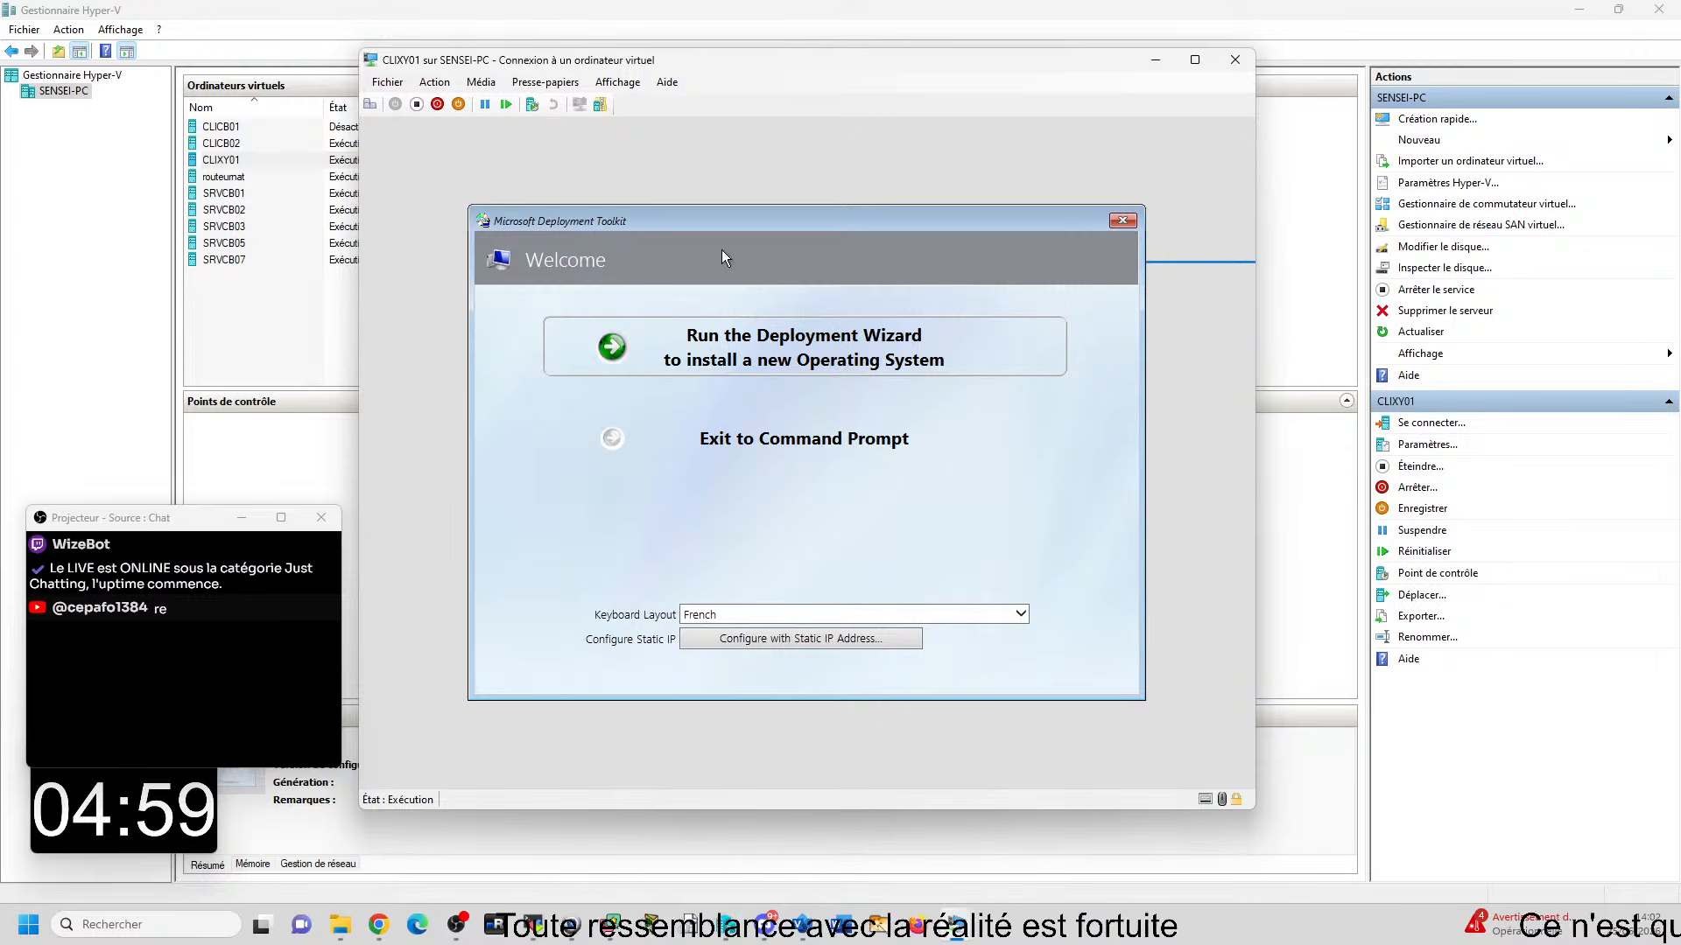
- Run the Deployment Wizard and submit the network share credentials with user name domcb\administrateur and the account password
click(768, 343)
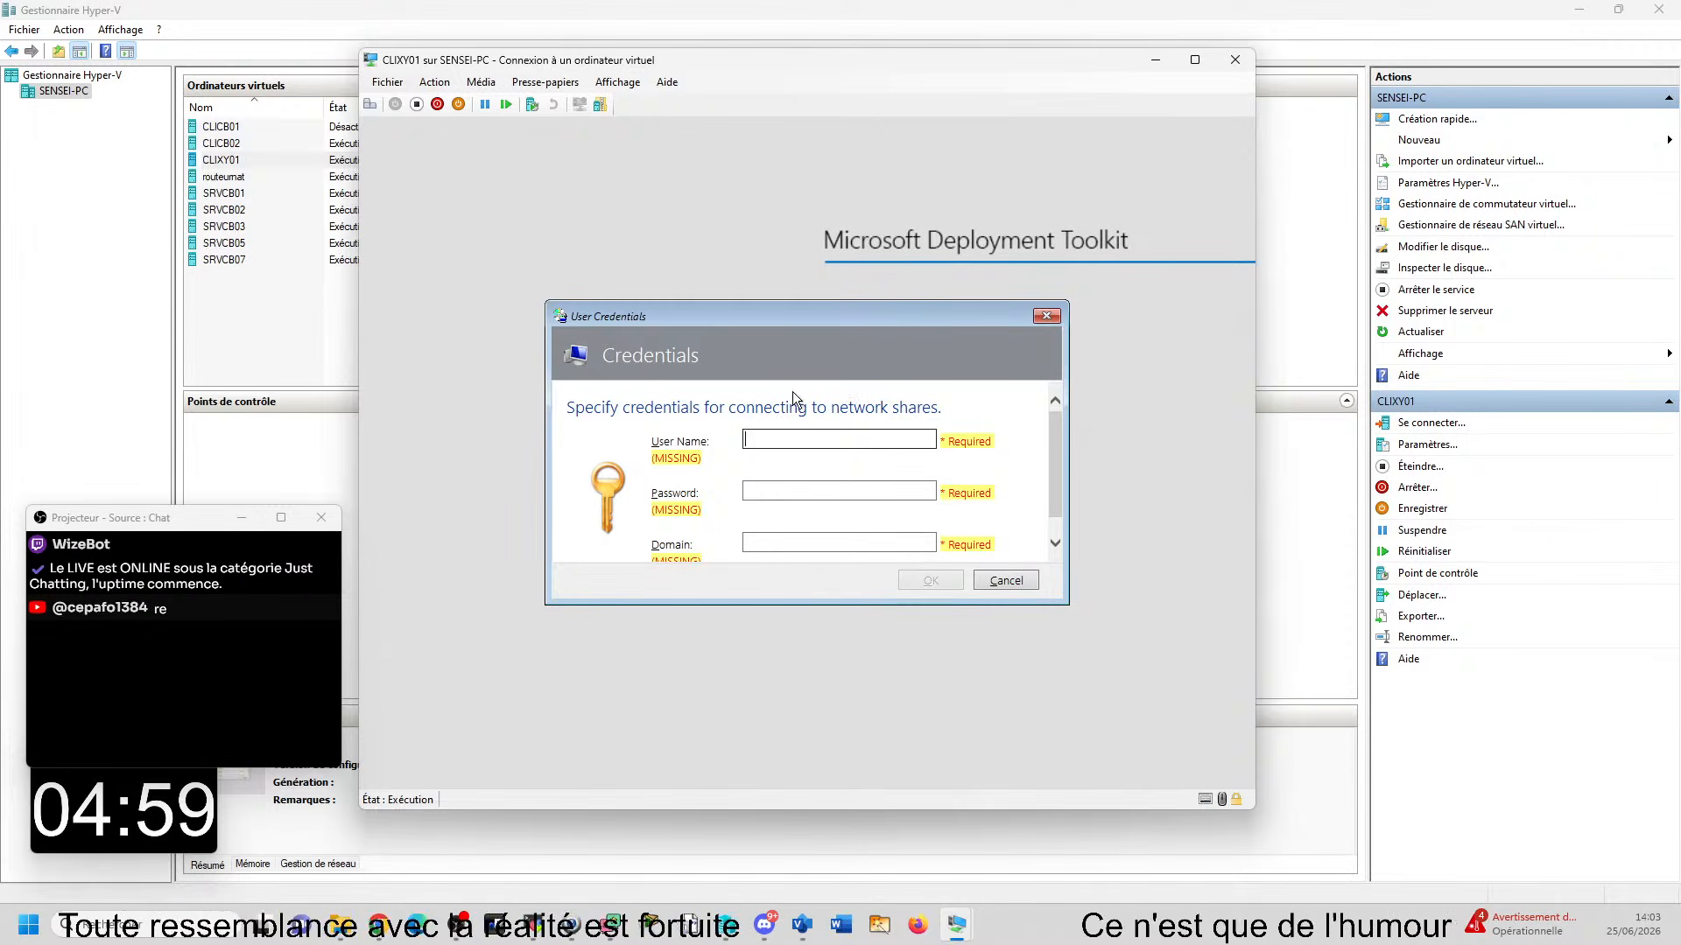
click(877, 441)
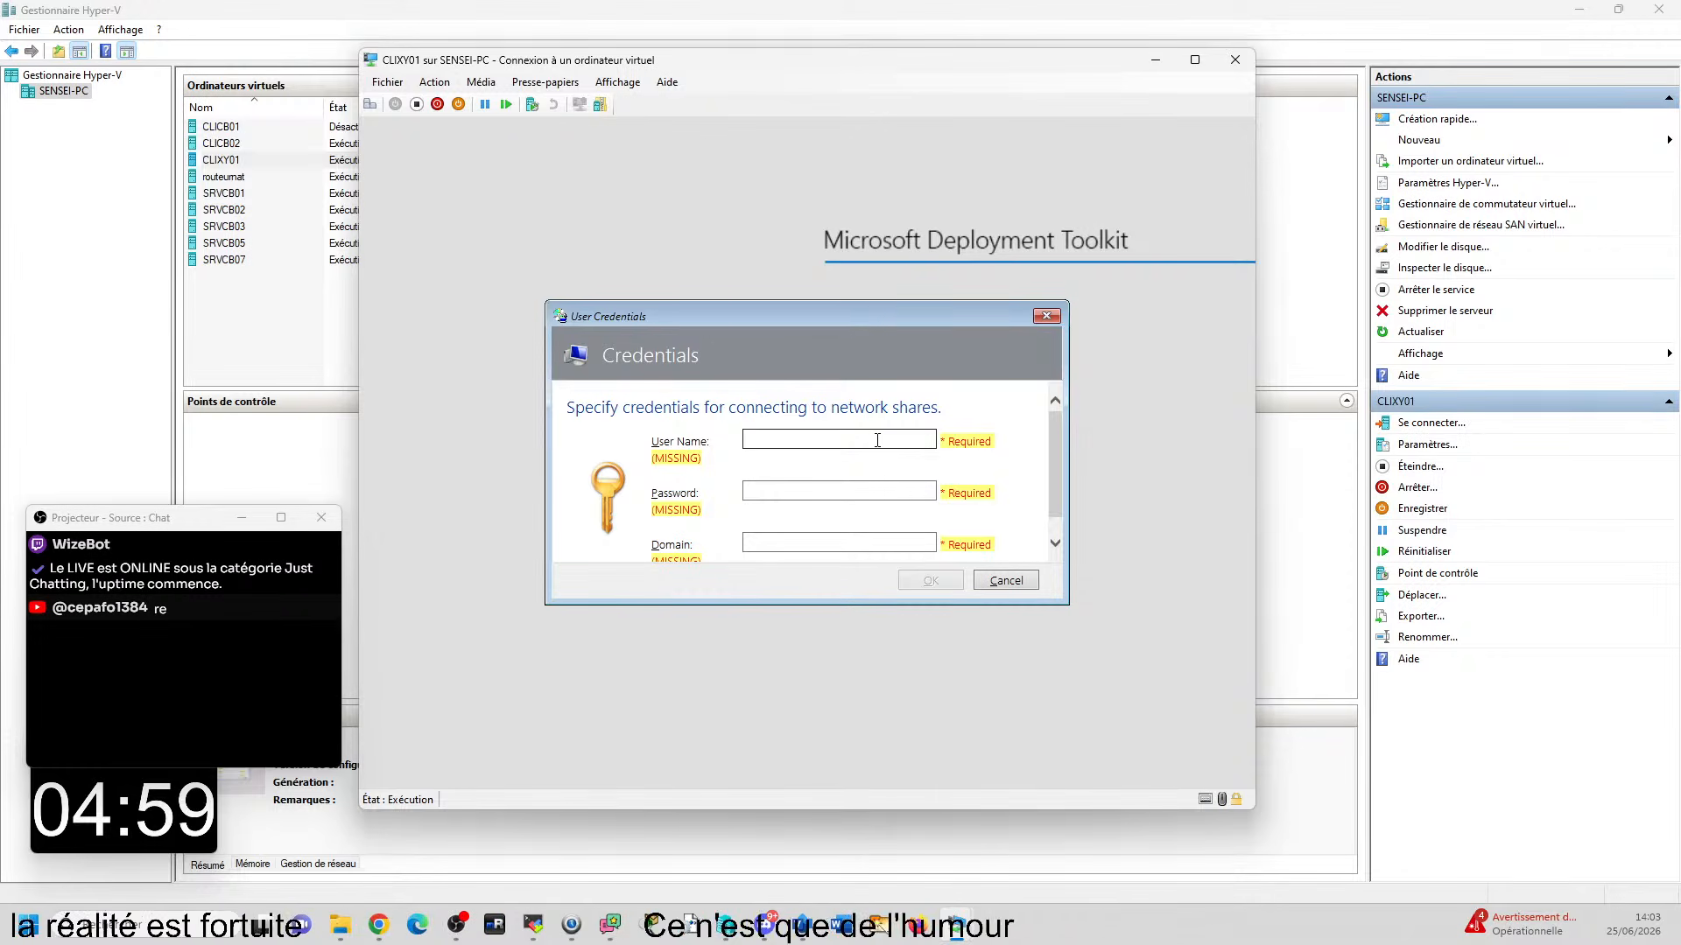
text(dom)
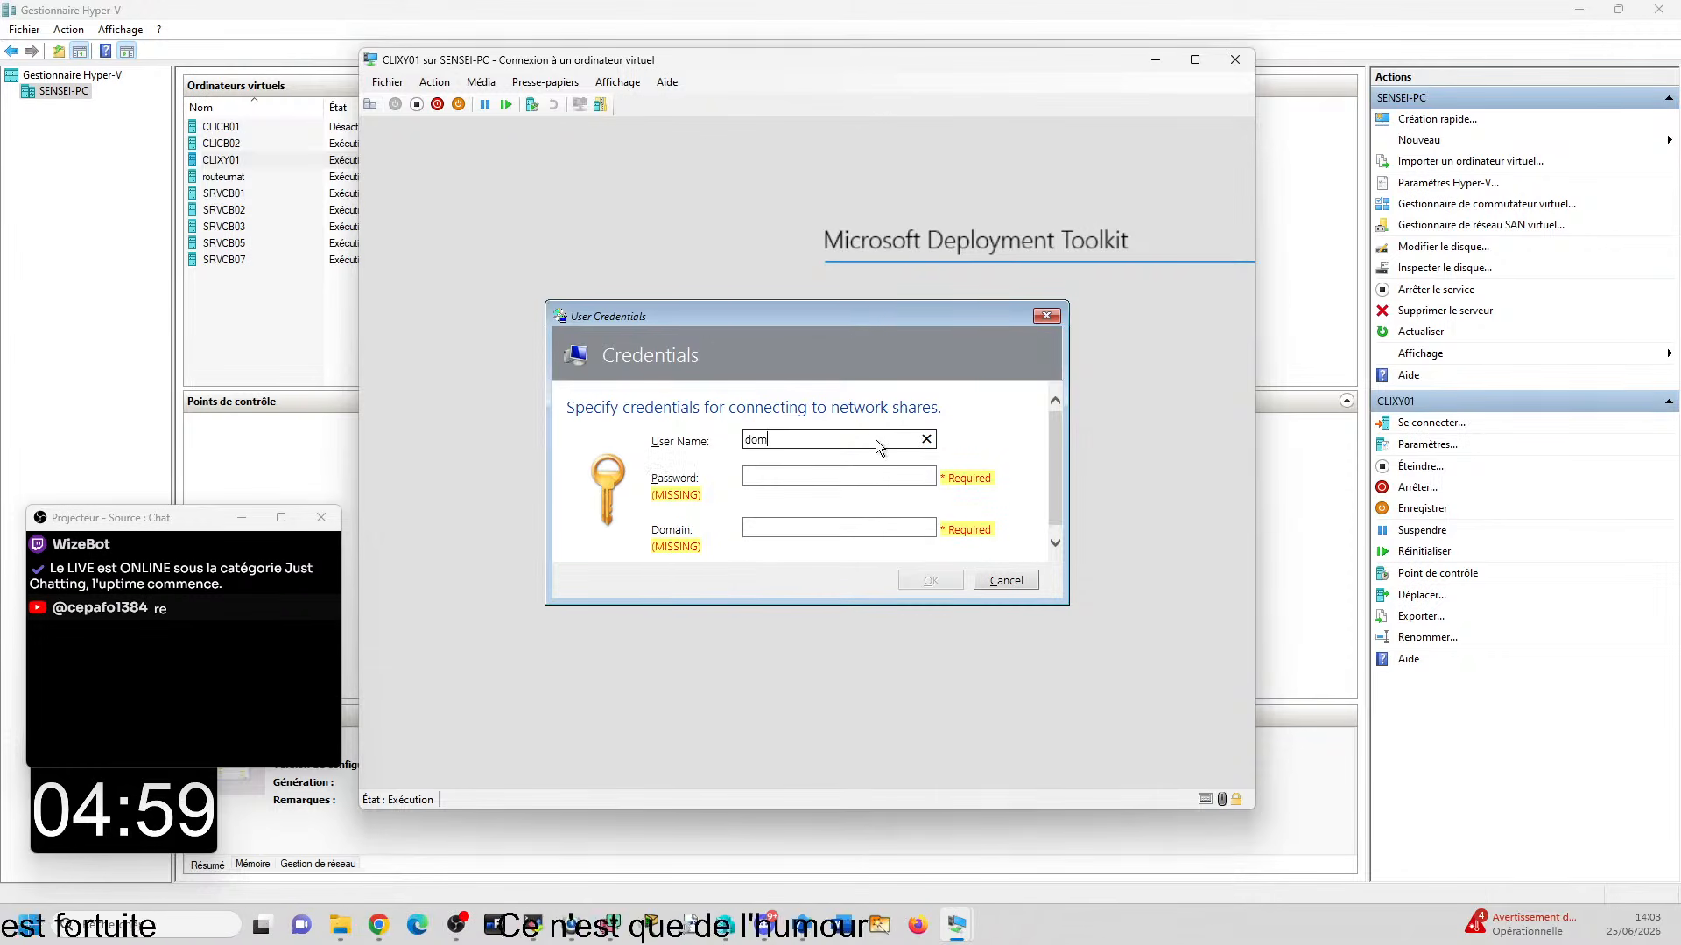
text(cb\administrateur)
key(Tab)
text(********)
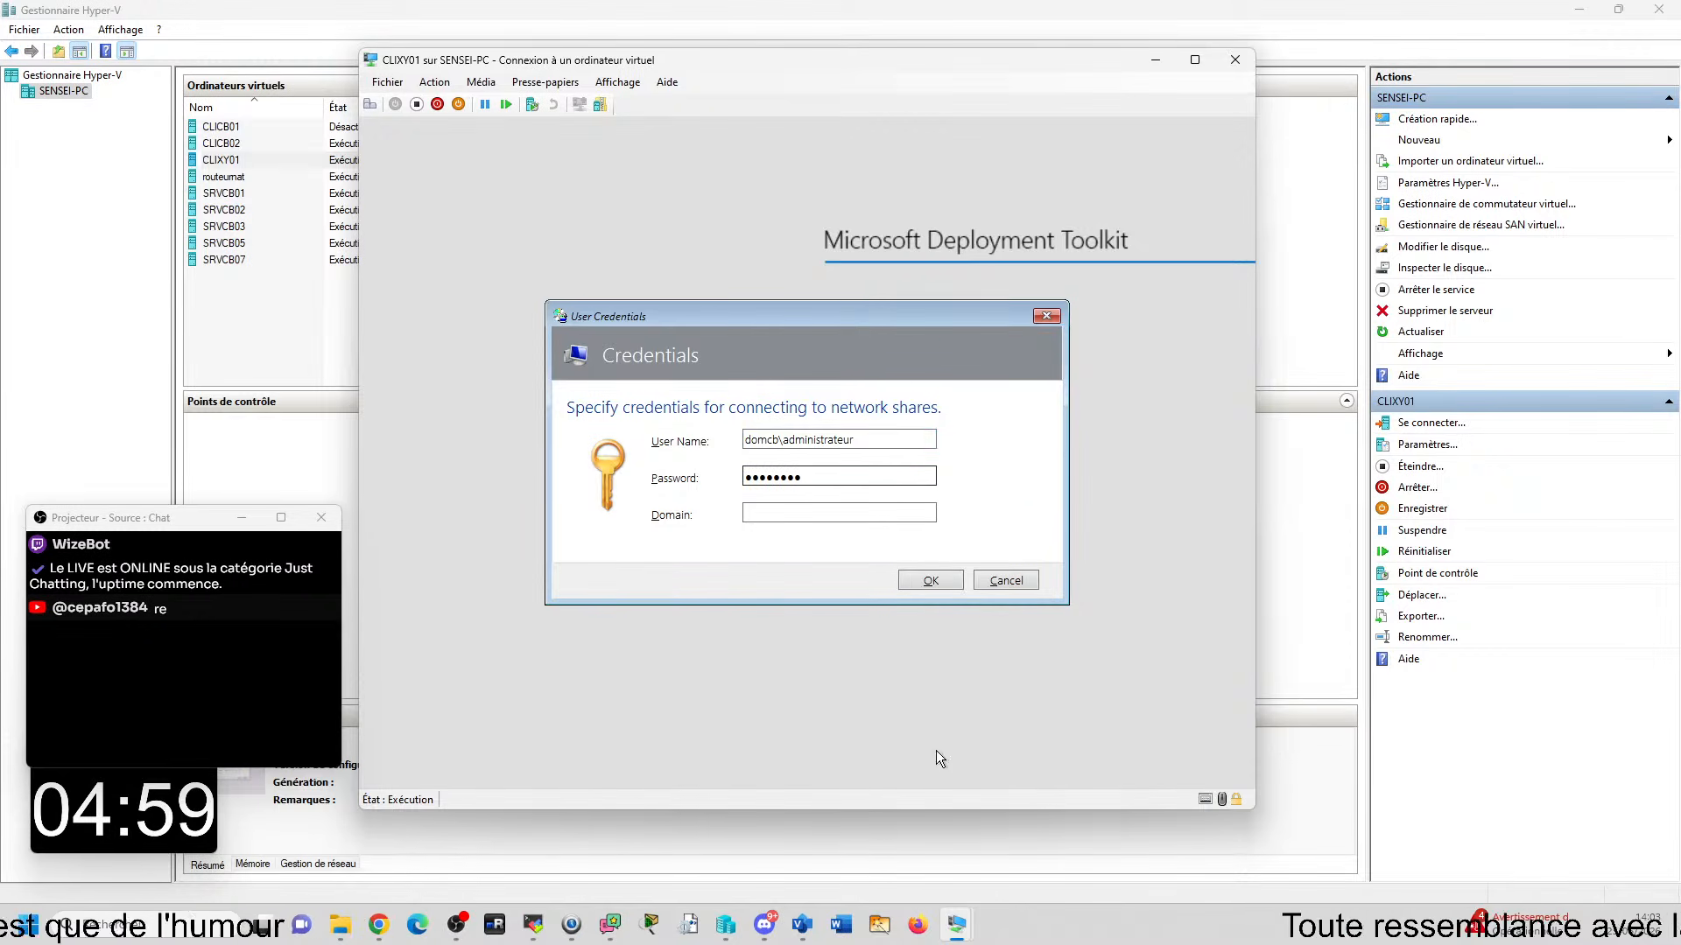
click(932, 579)
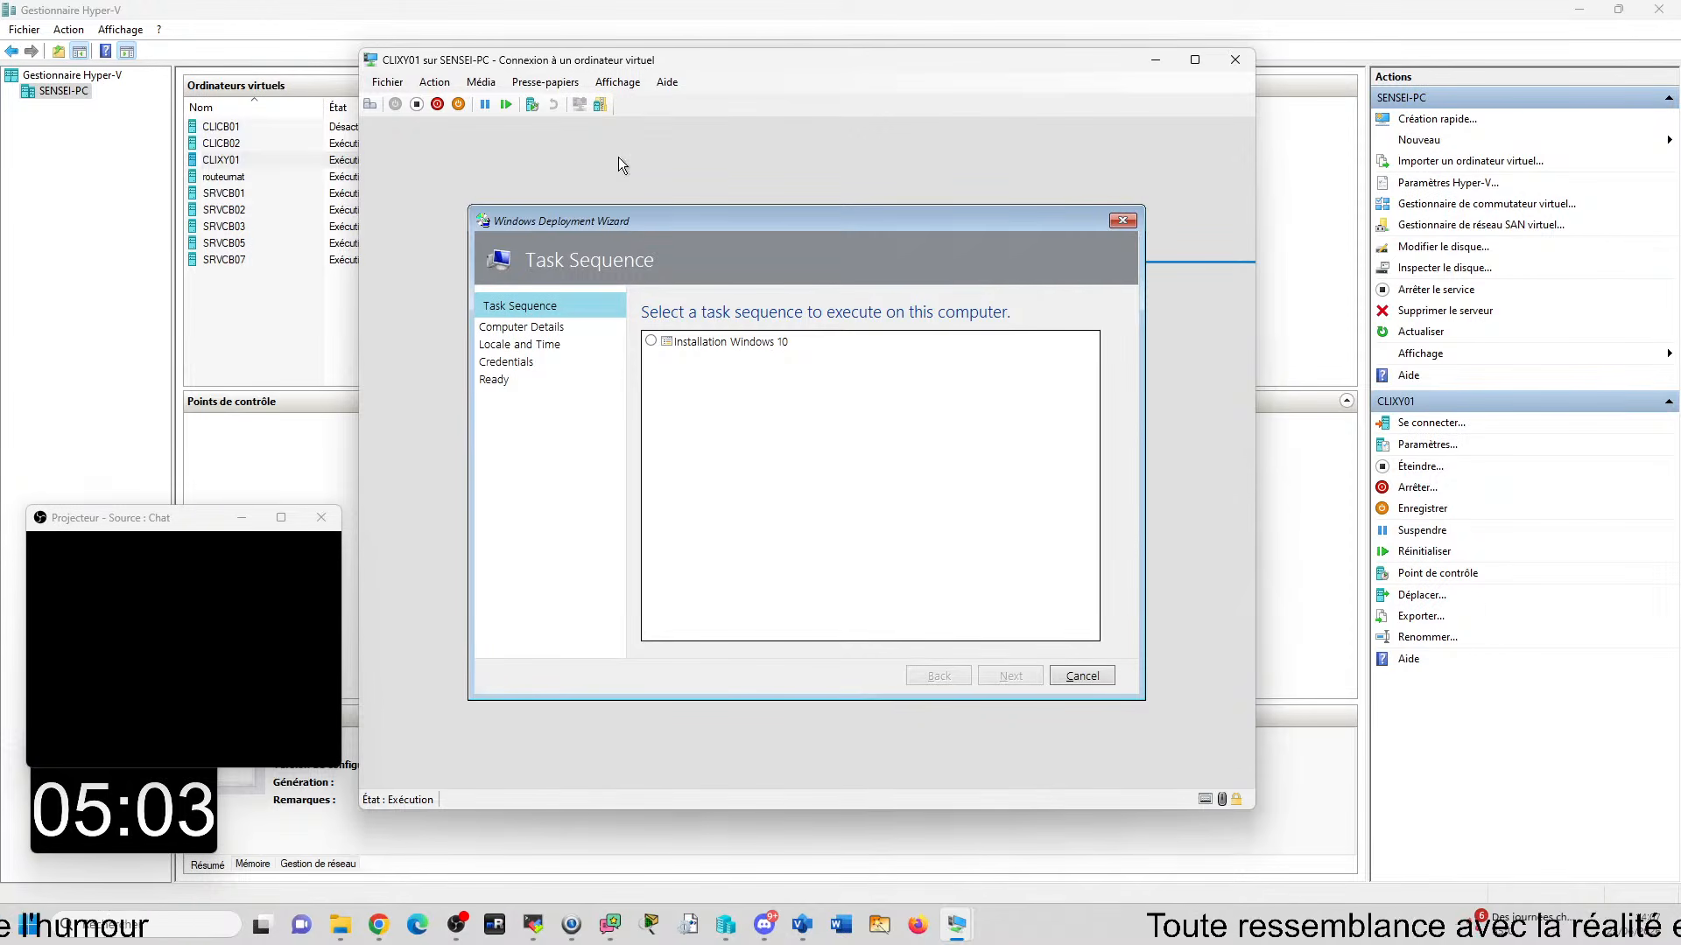
- Move the CLIXY01 console aside, open the SRVCB02 console, maximize Server Manager and bring up its list of administration tools
drag(525, 60, 1075, 82)
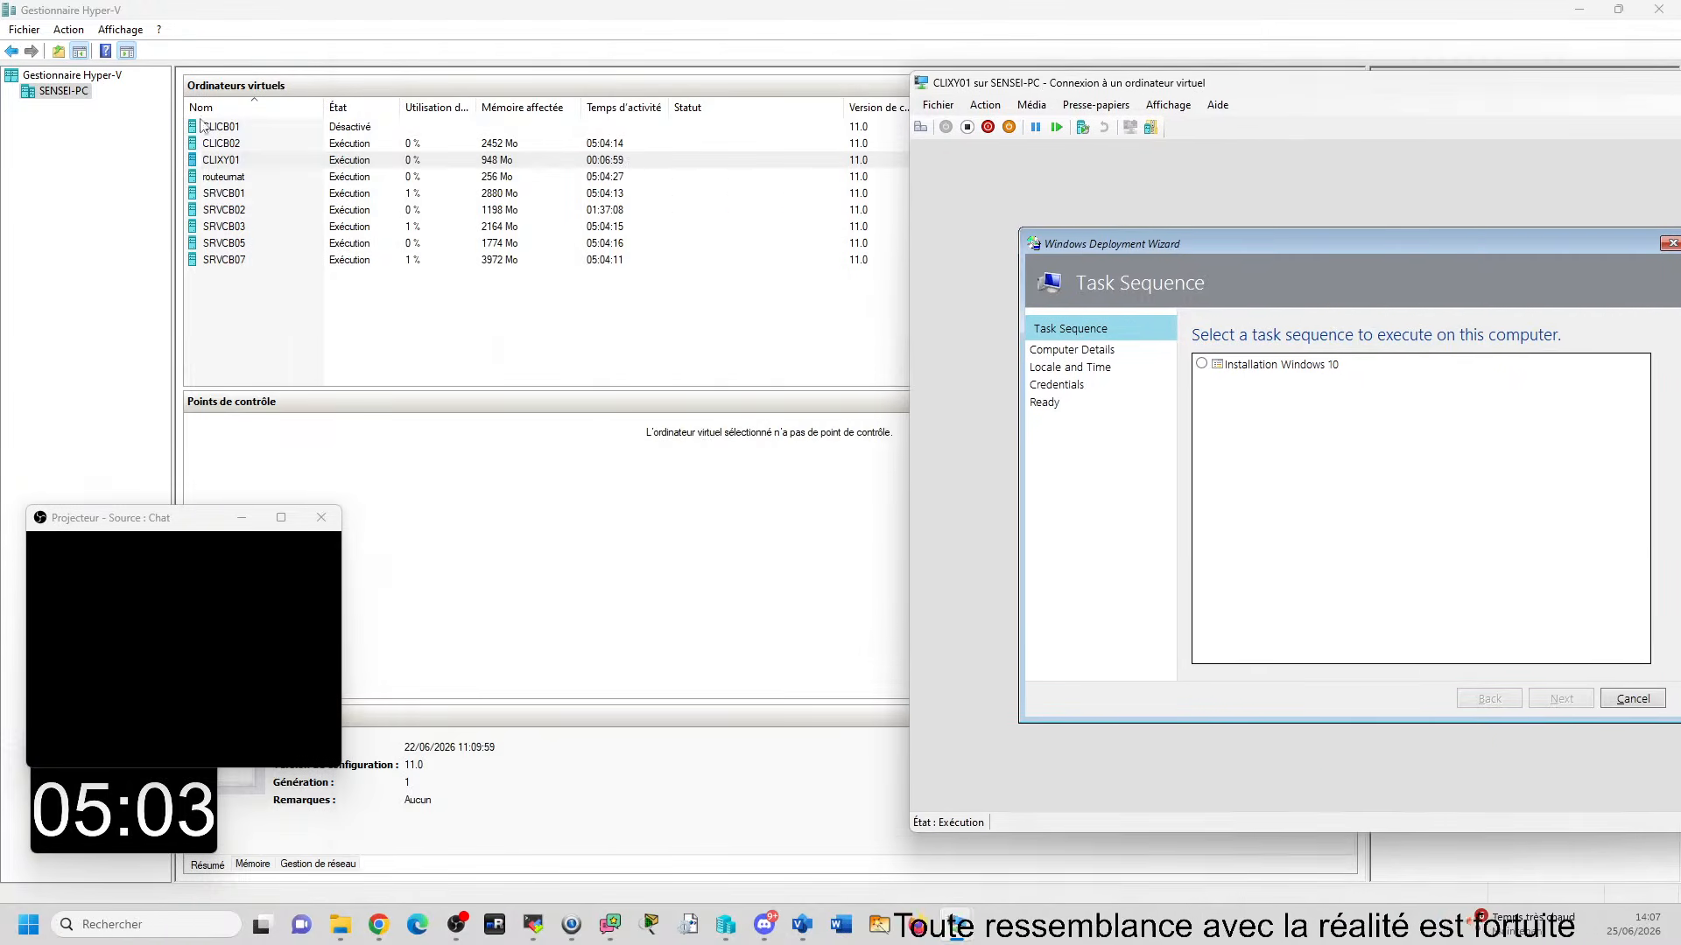
double_click(238, 214)
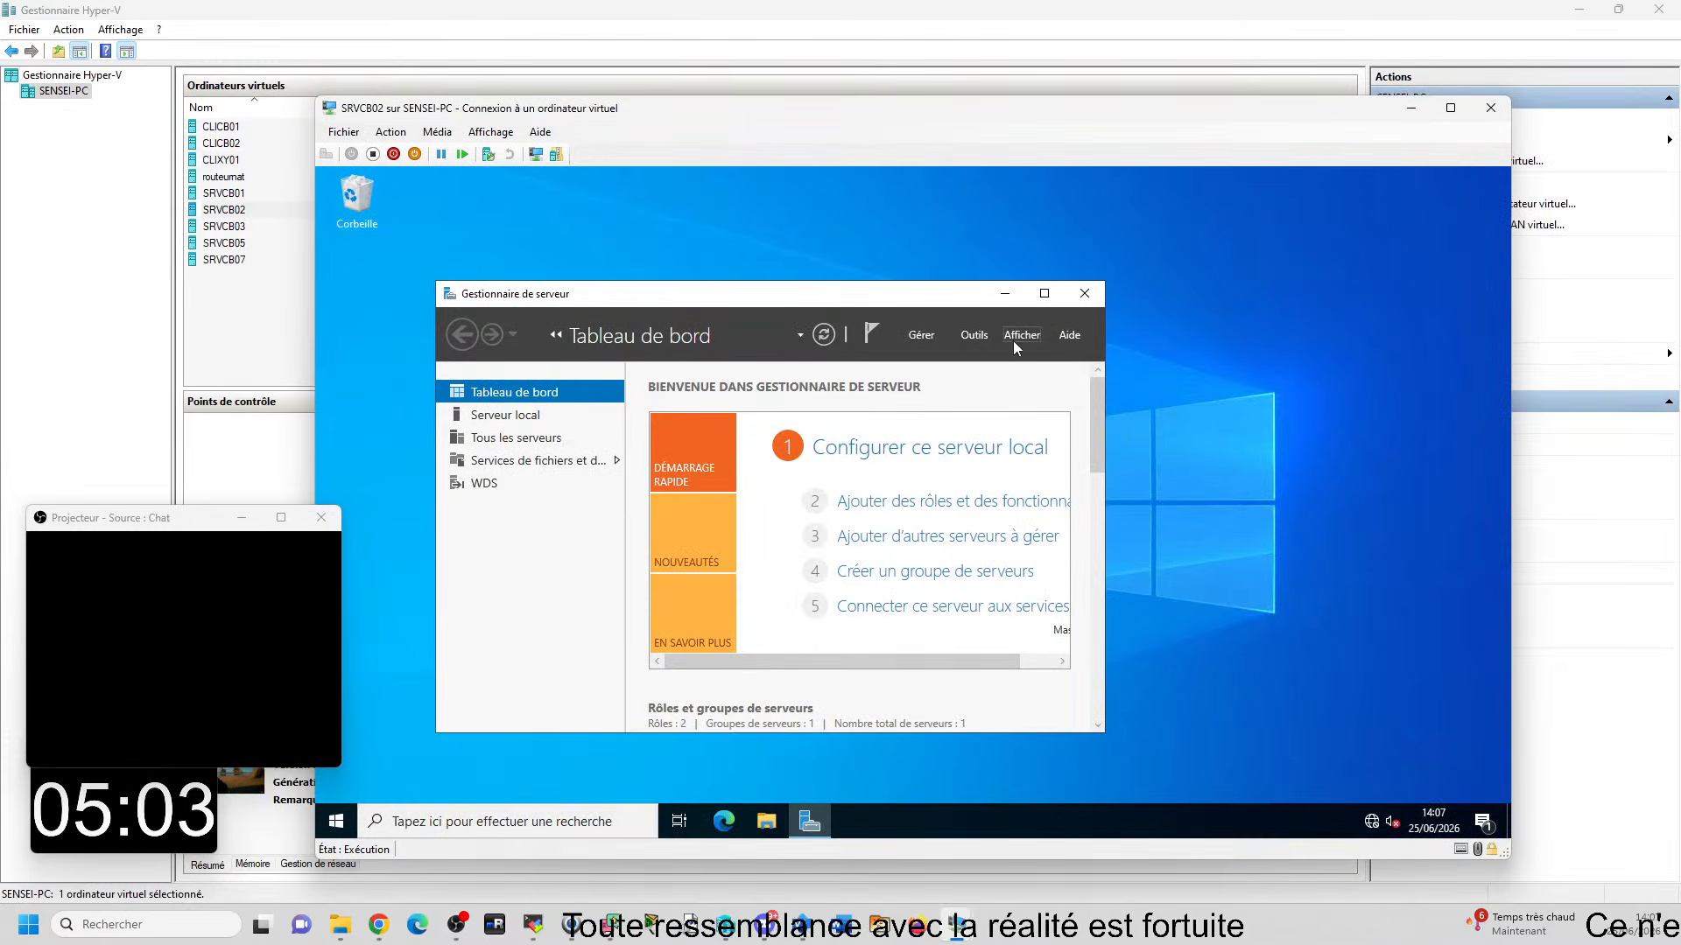
click(1049, 294)
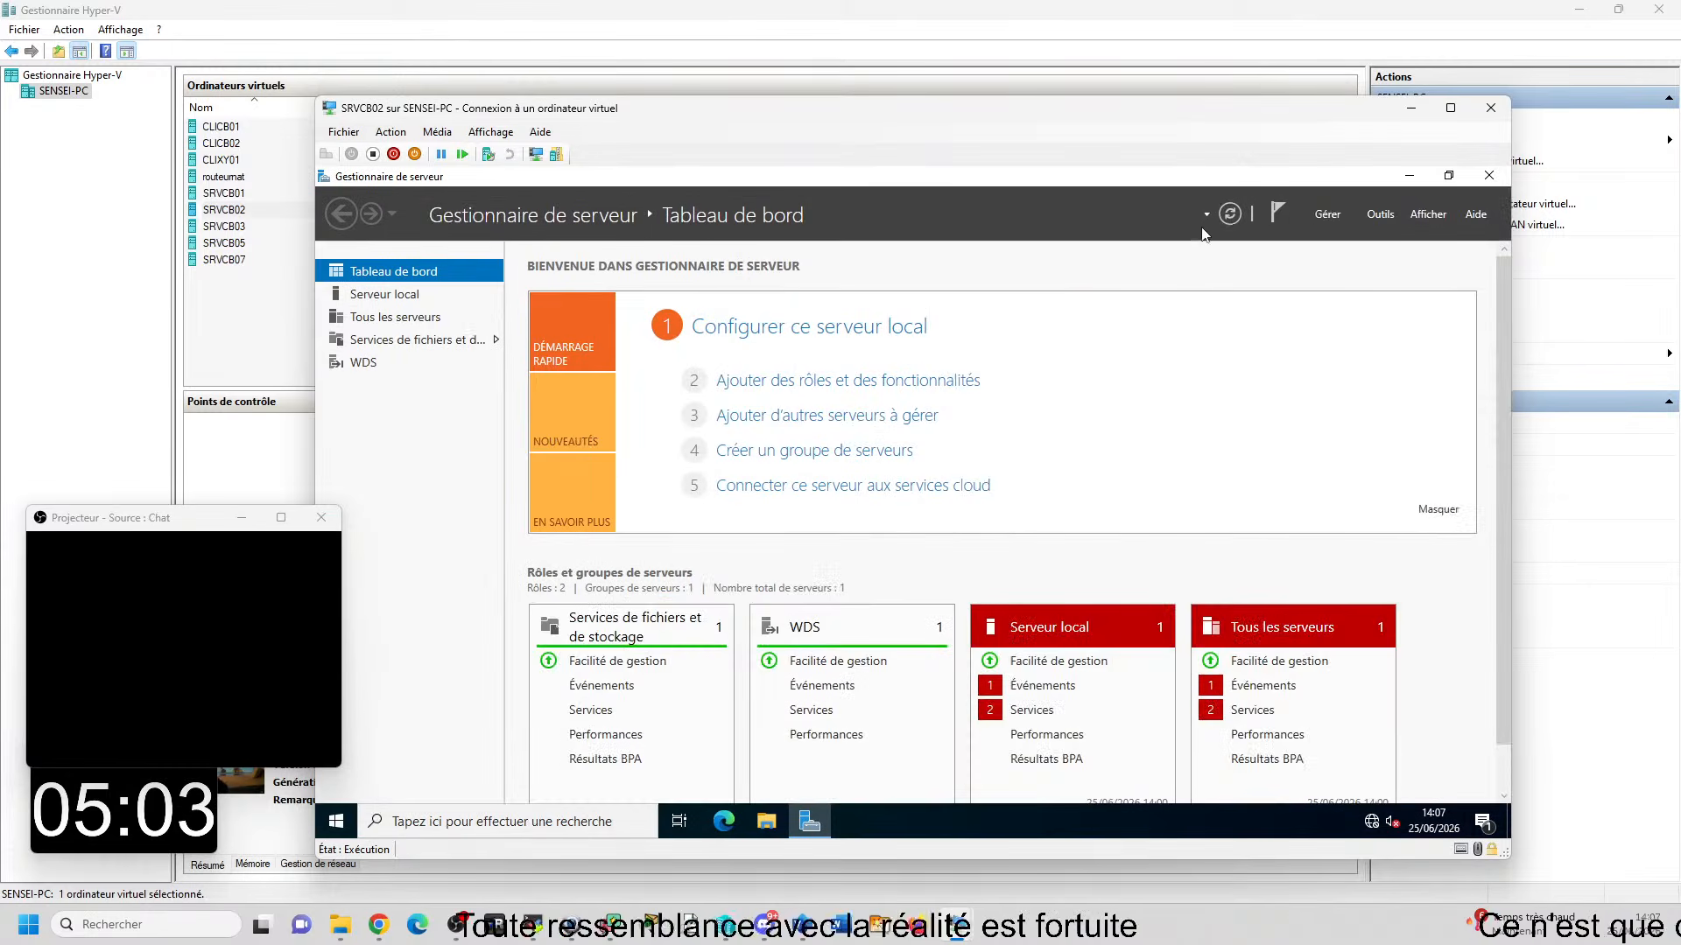
click(1381, 214)
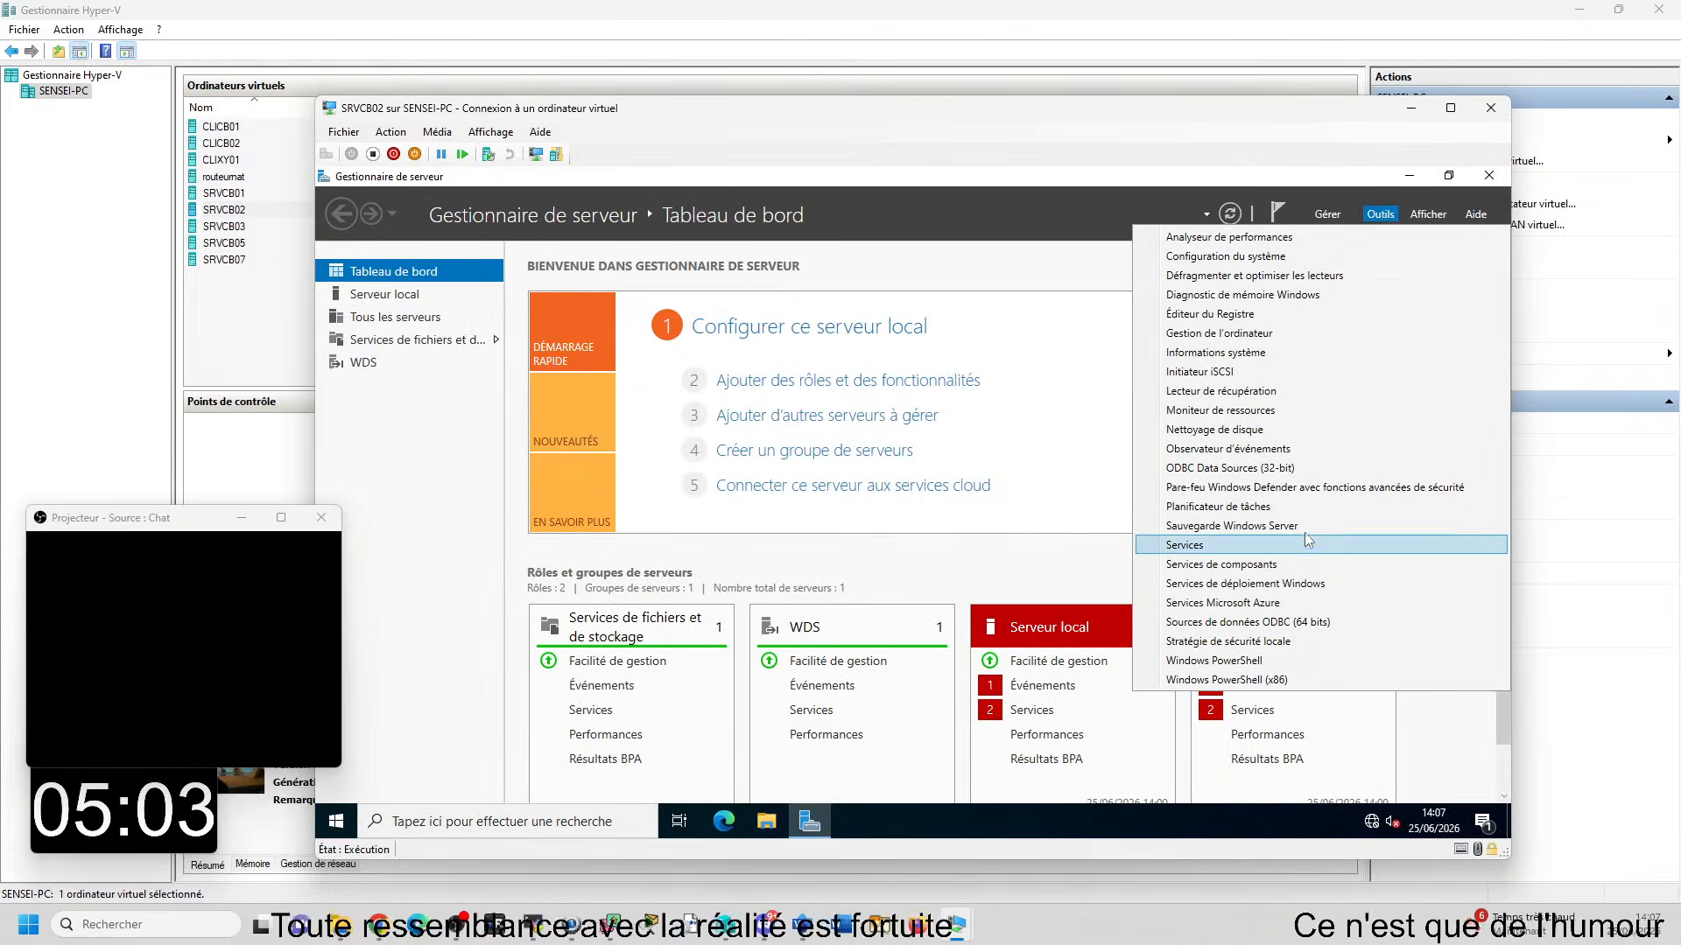
click(333, 824)
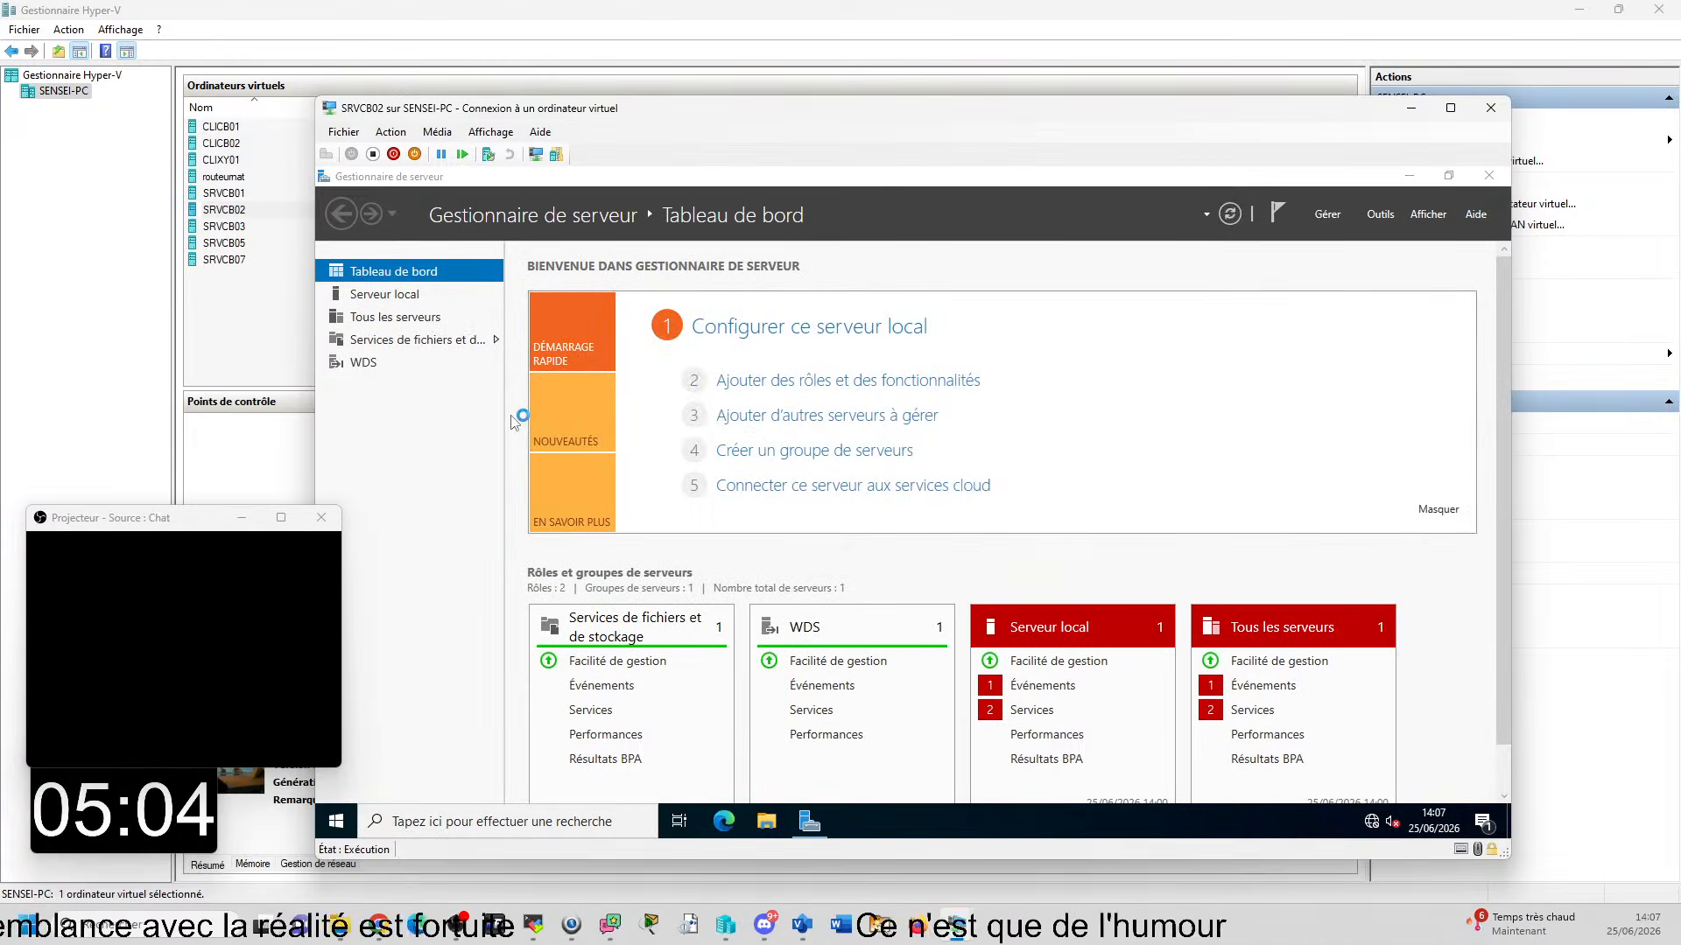
drag(969, 125, 906, 97)
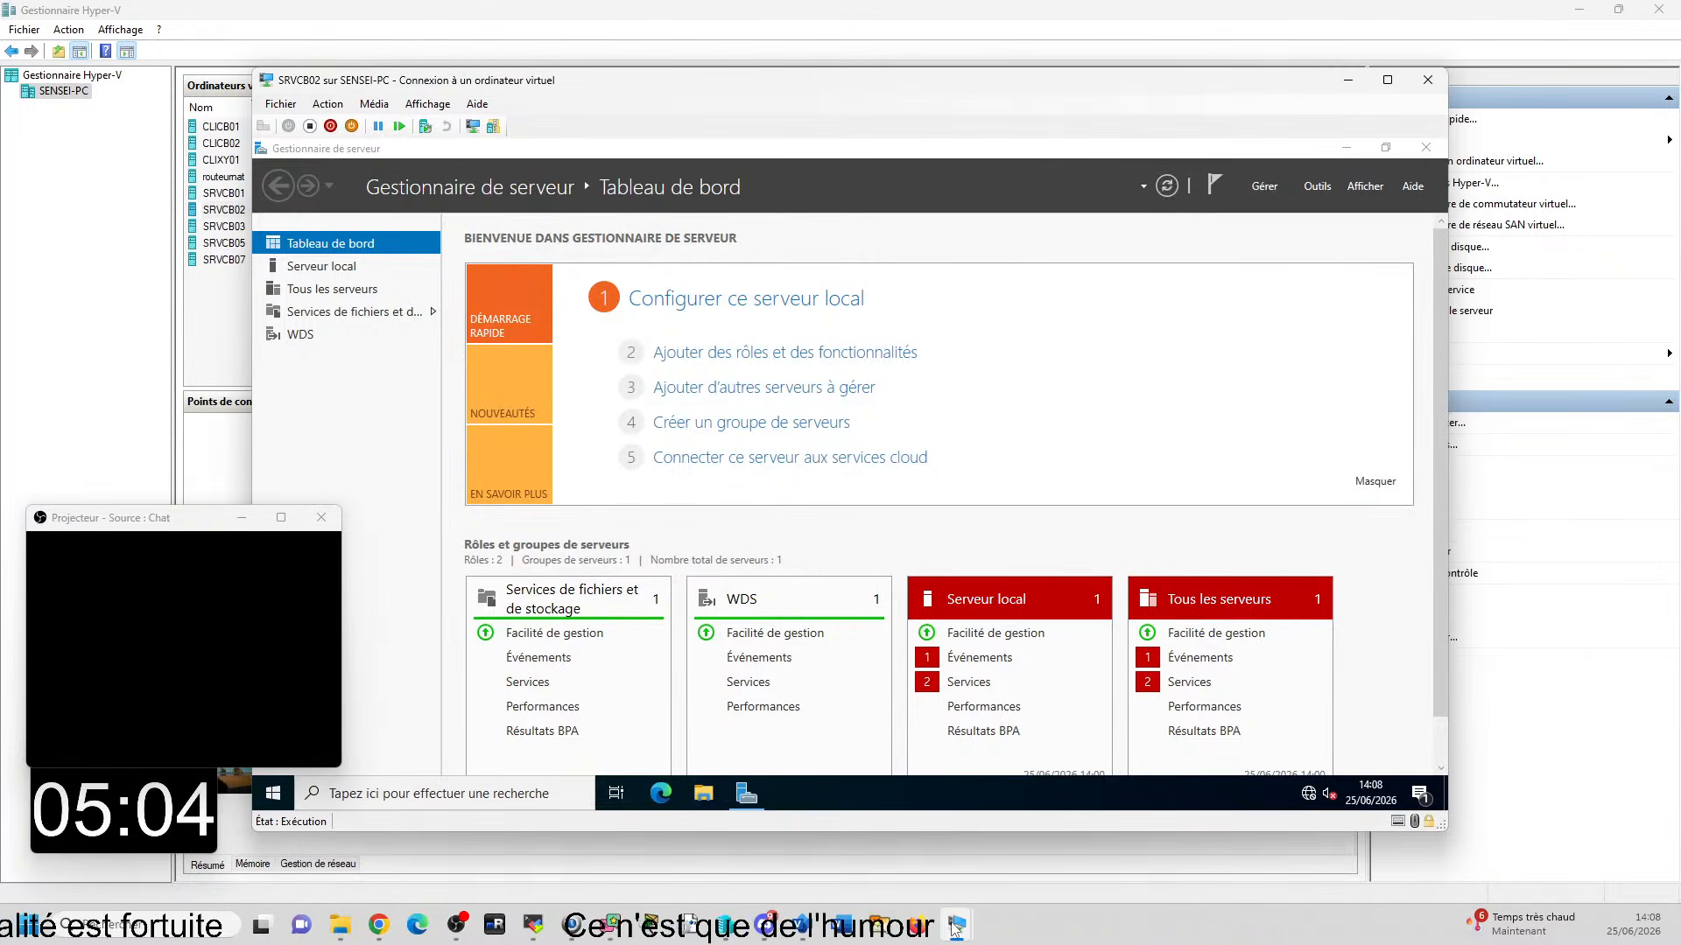
- Return to the CLIXY01 console, move it fully into view and choose the Installation Windows 10 task sequence in the deployment wizard
mouse_move(955, 929)
click(1212, 840)
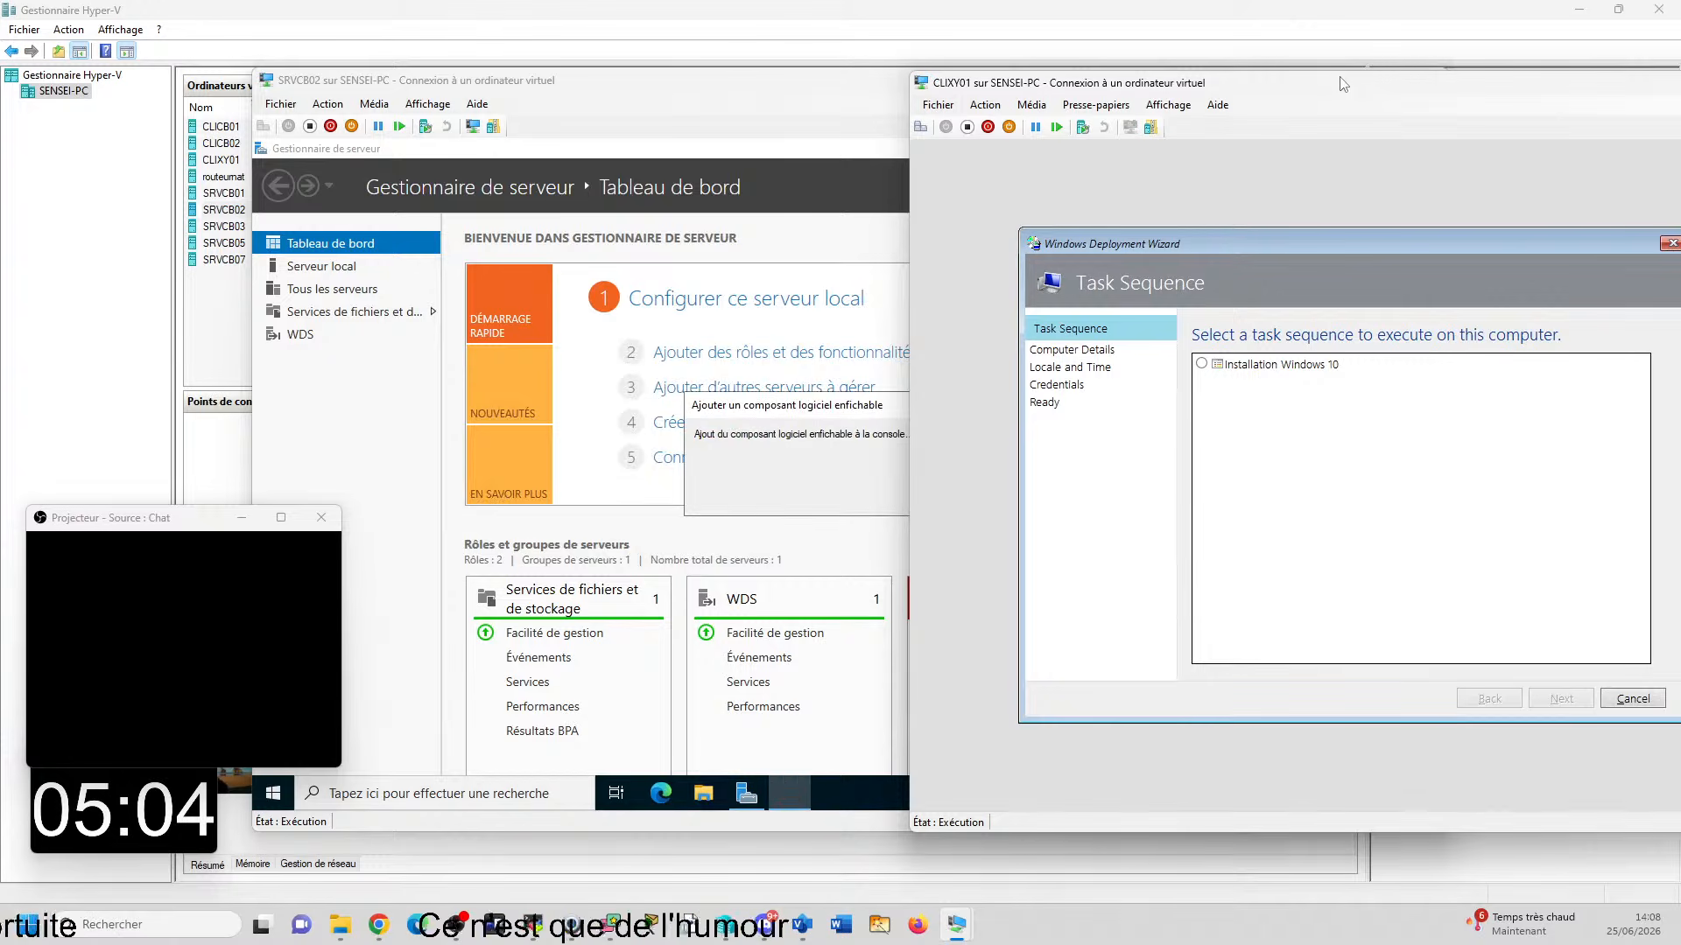
drag(1342, 82, 985, 78)
click(844, 358)
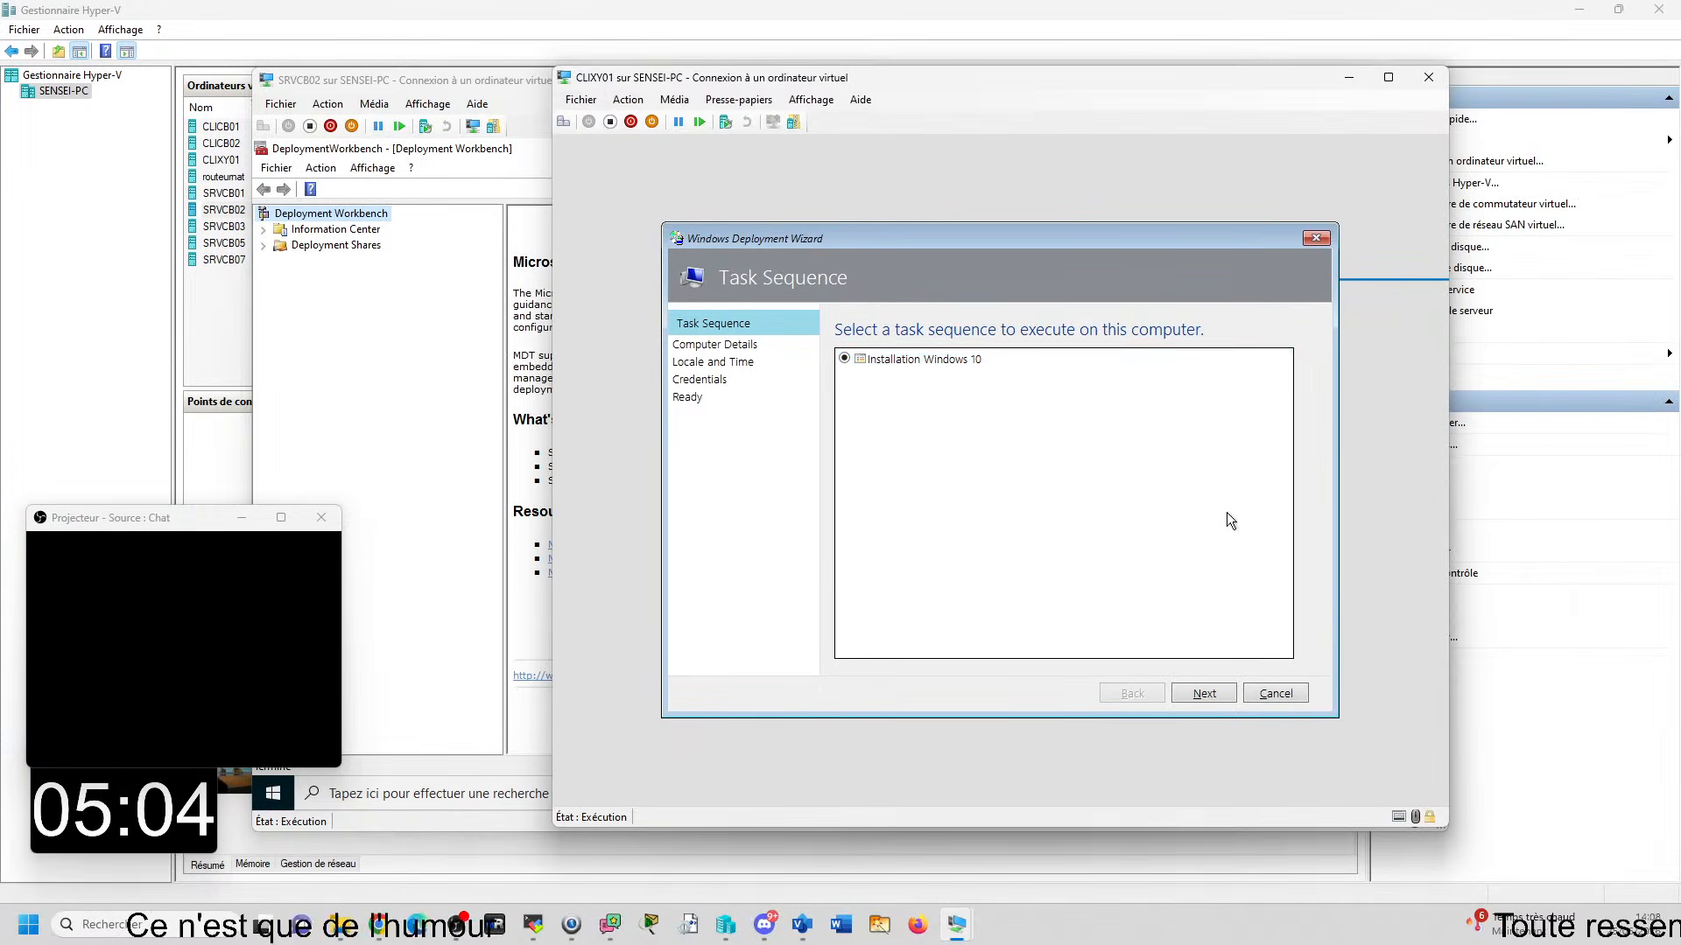
click(1204, 691)
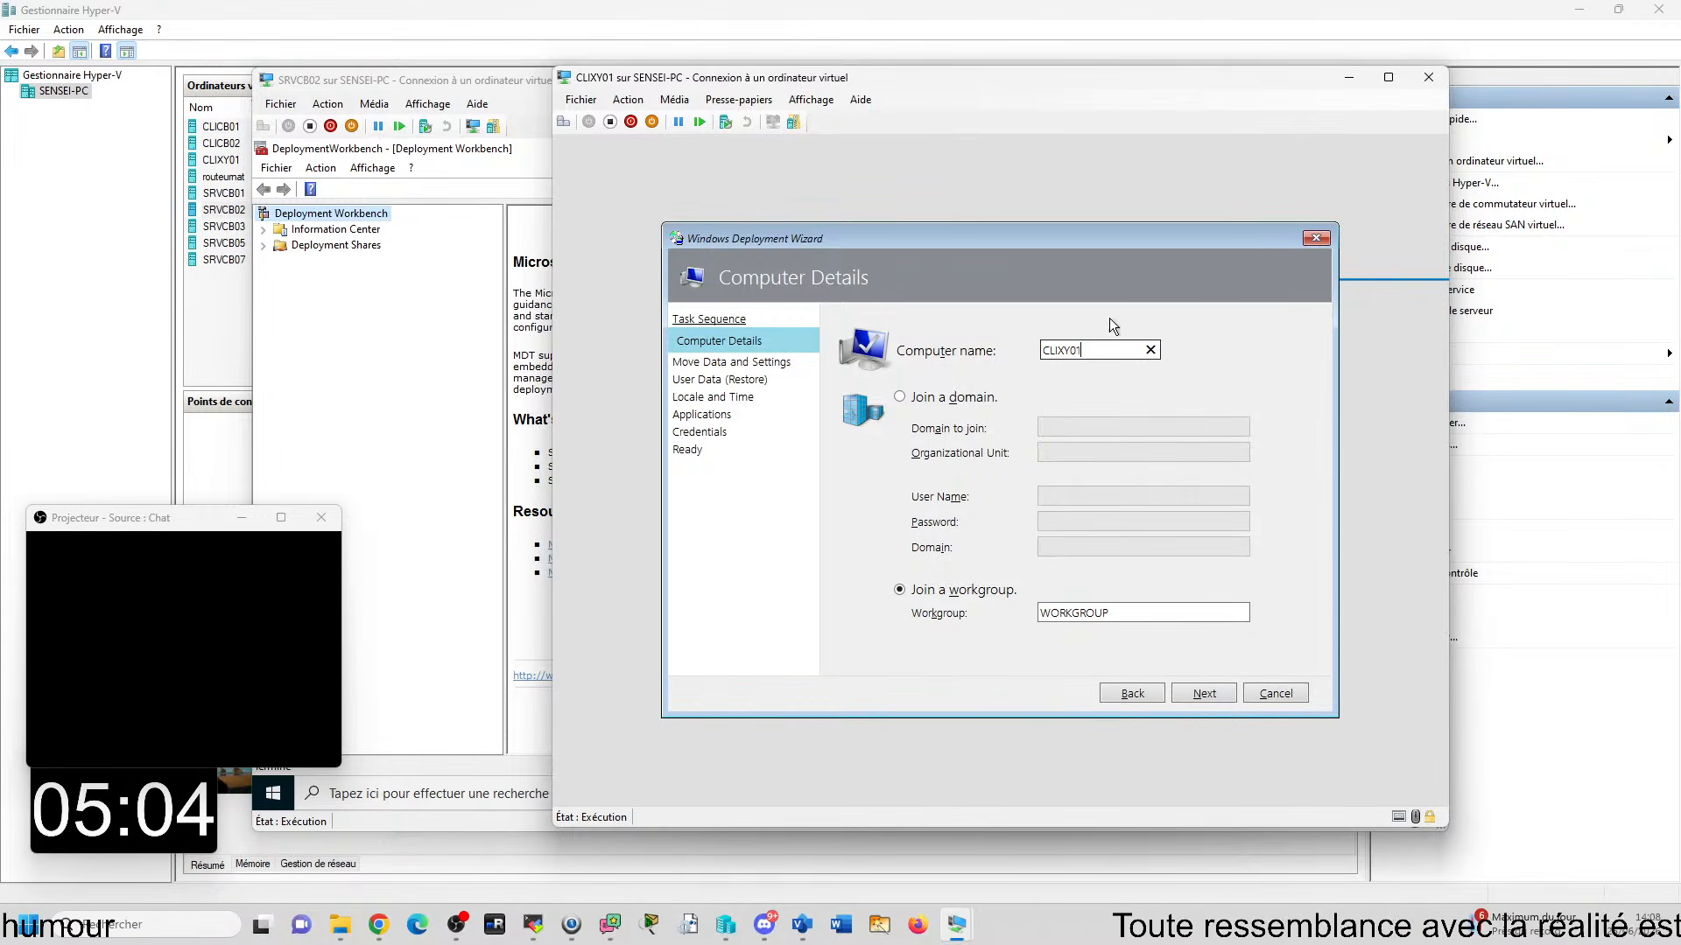
click(953, 399)
click(1066, 428)
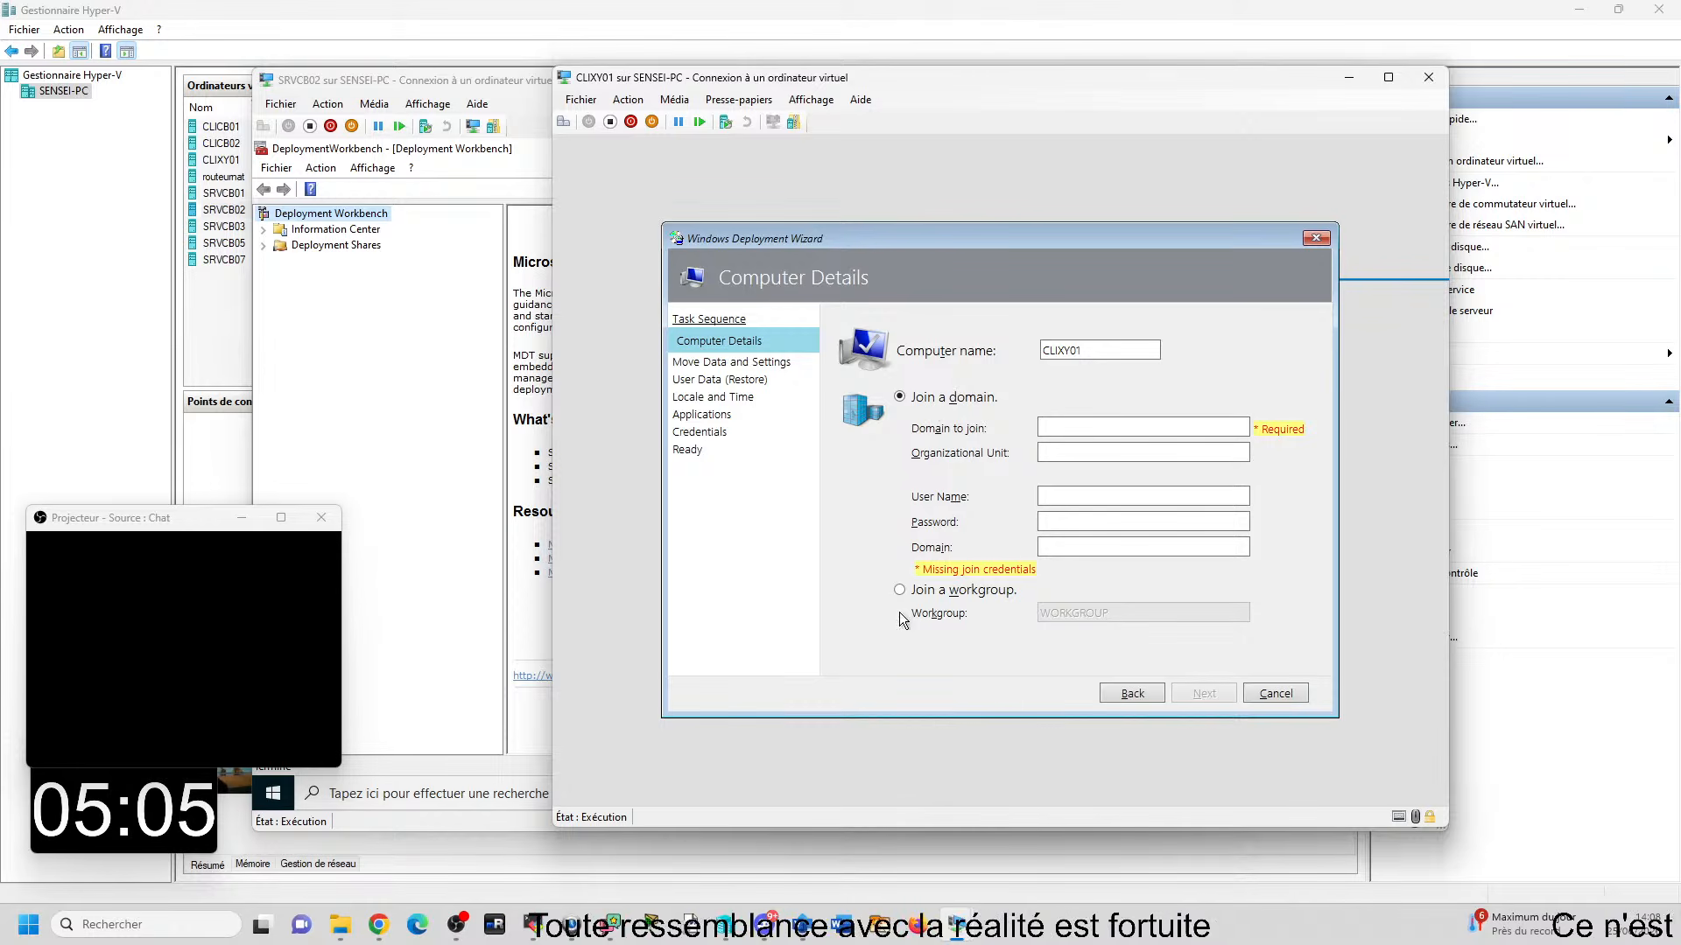
click(919, 592)
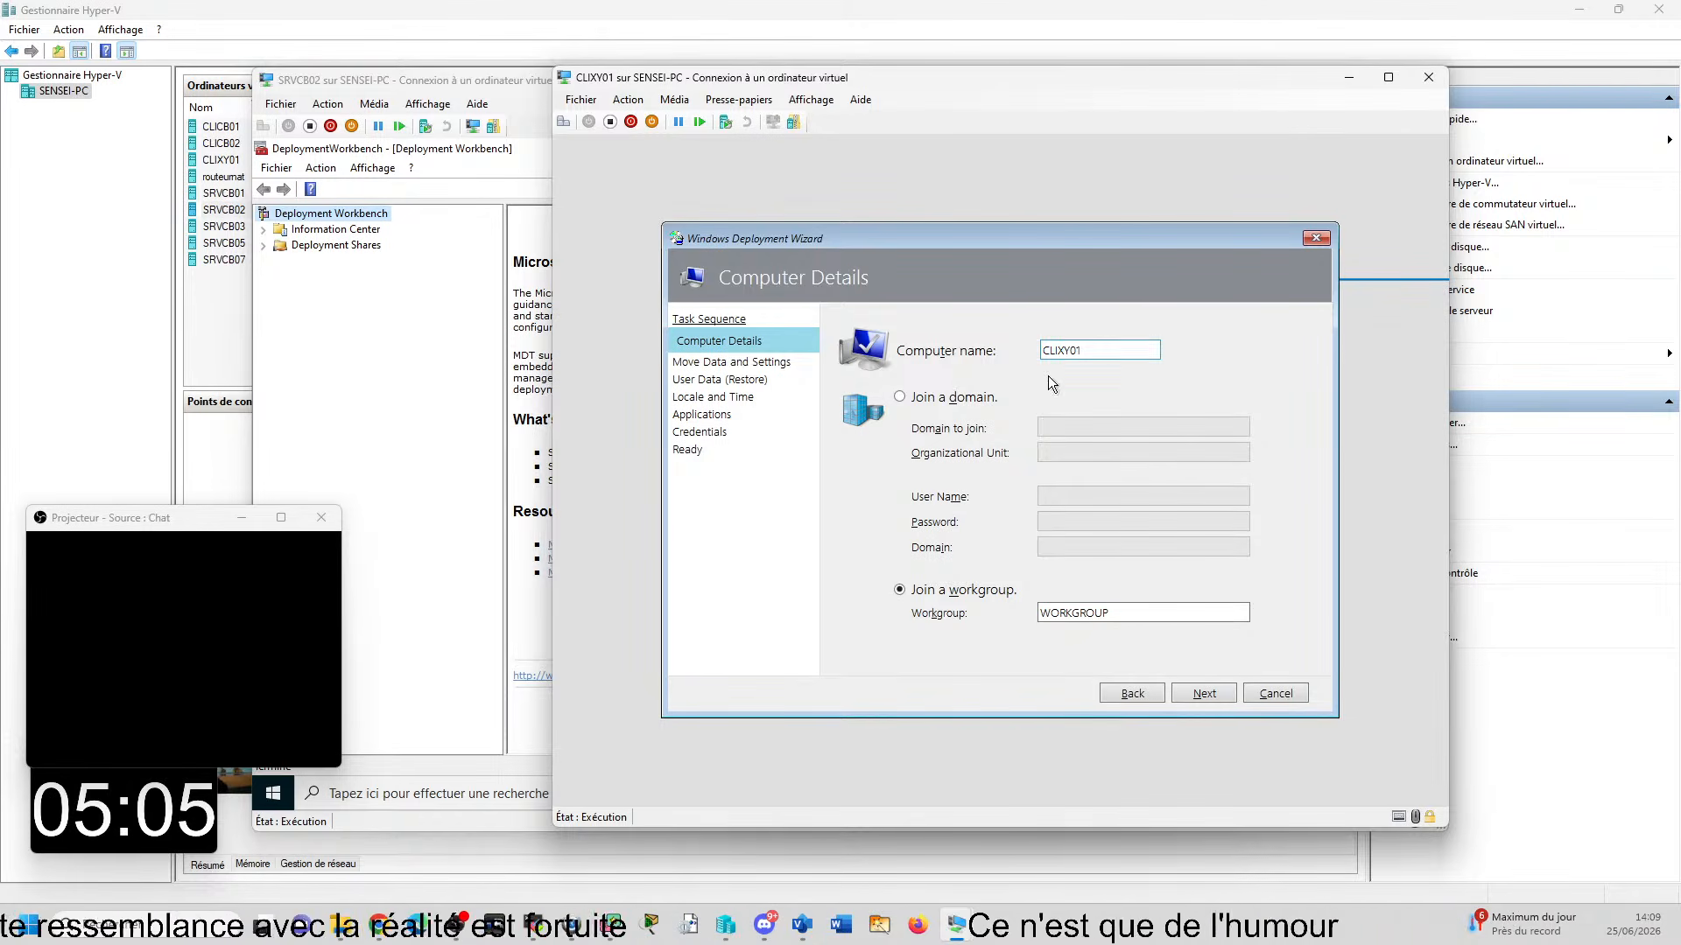
- Choose to join a domain on the Computer Details page and set the domain to join to domcb.lan
click(951, 400)
click(1082, 426)
text(domcb.lan)
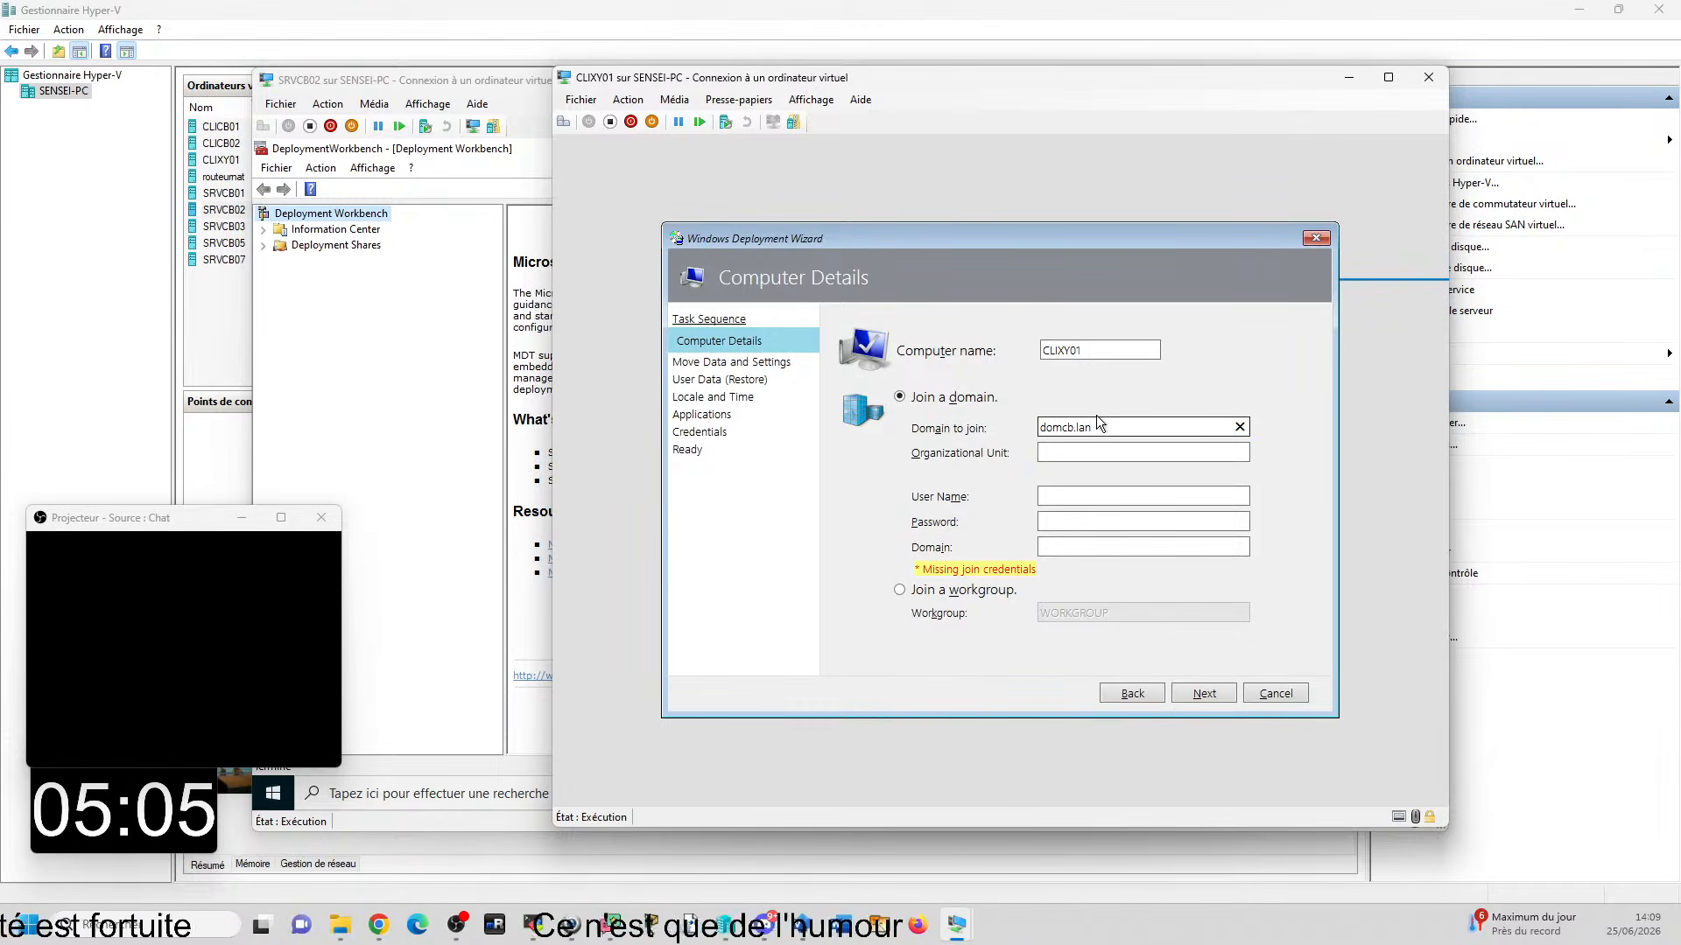
key(Tab)
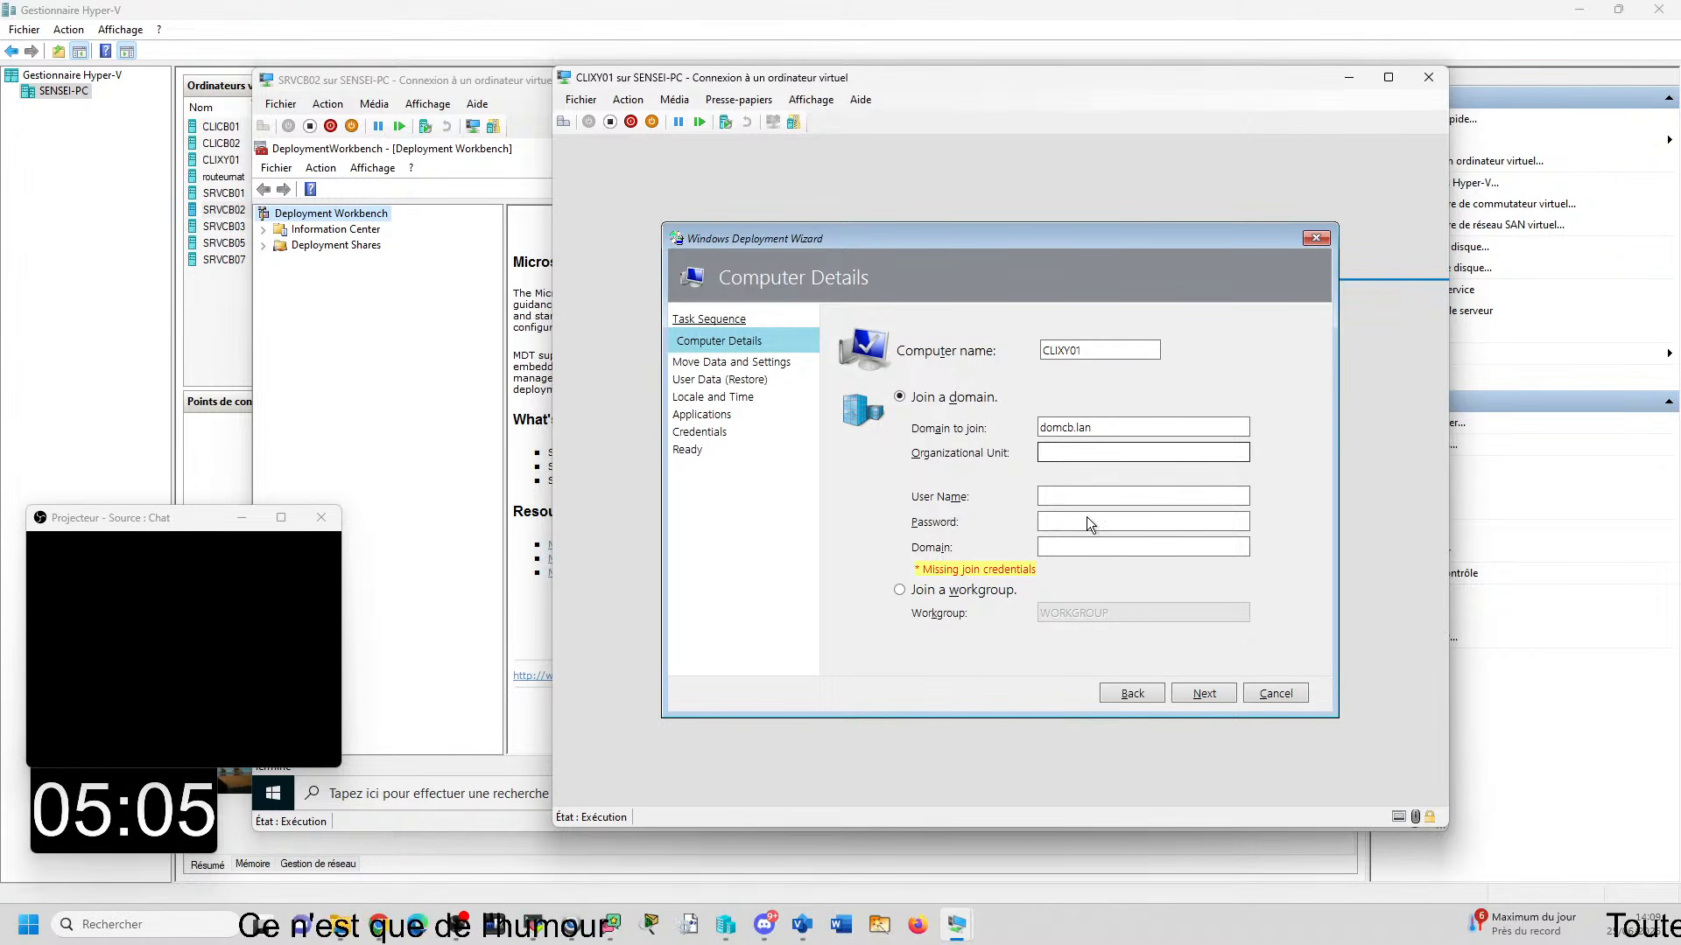
- Enter the join credentials with user name domcb\administrateur and the account password, and try to continue
click(1198, 496)
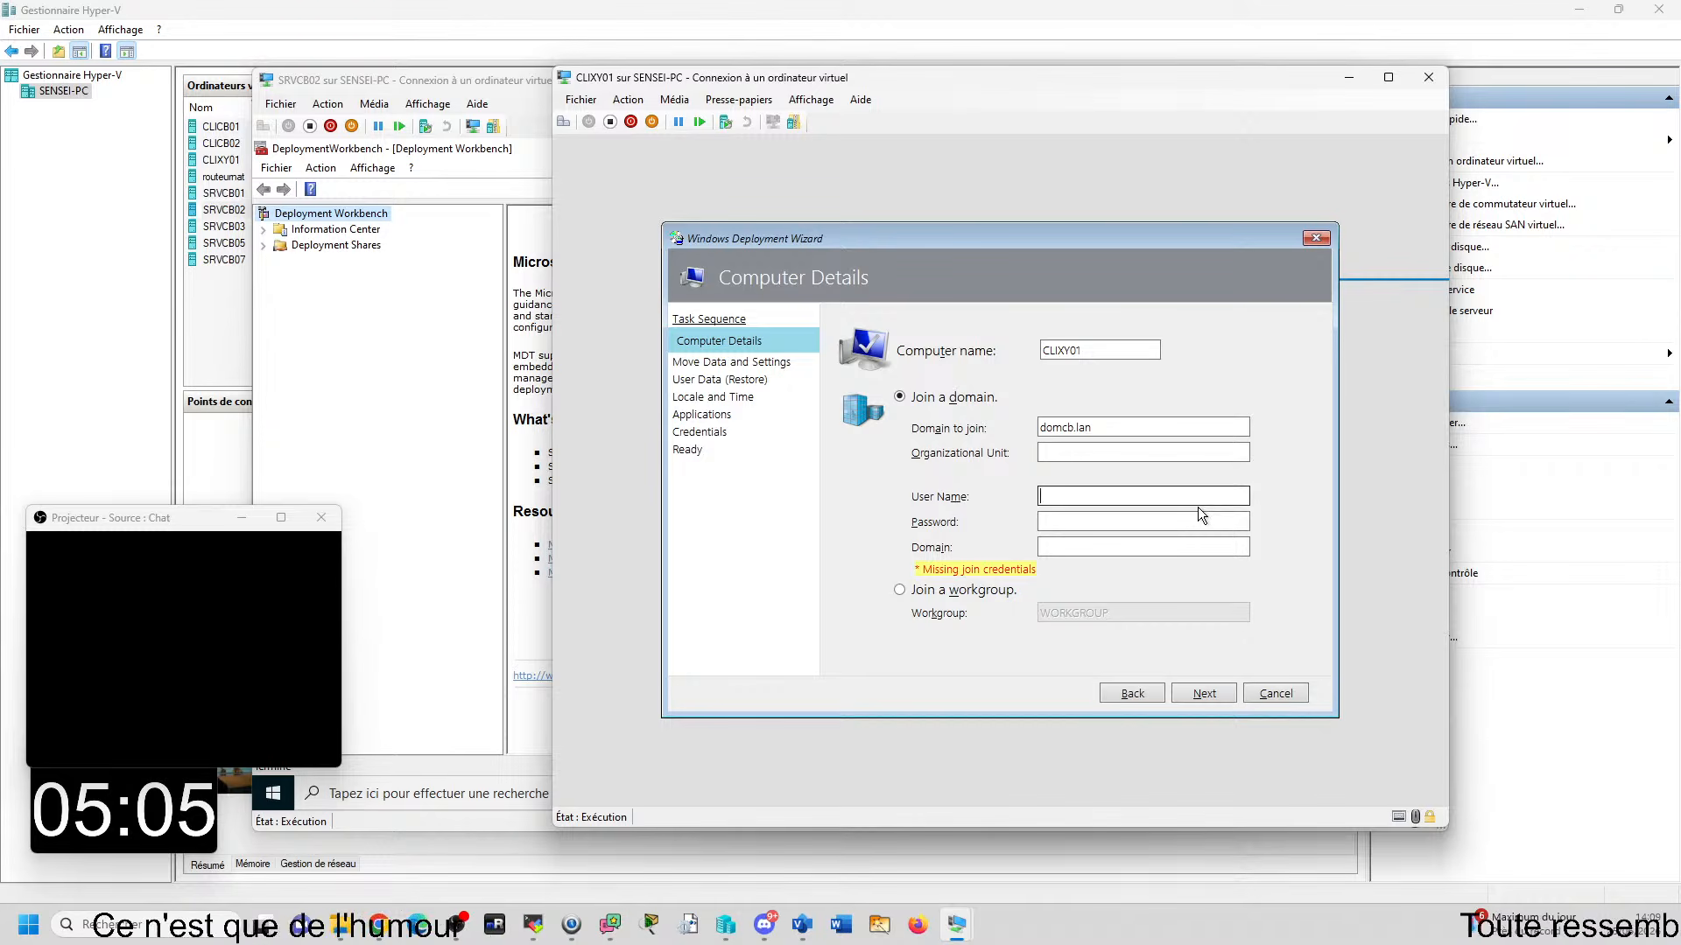
text(d)
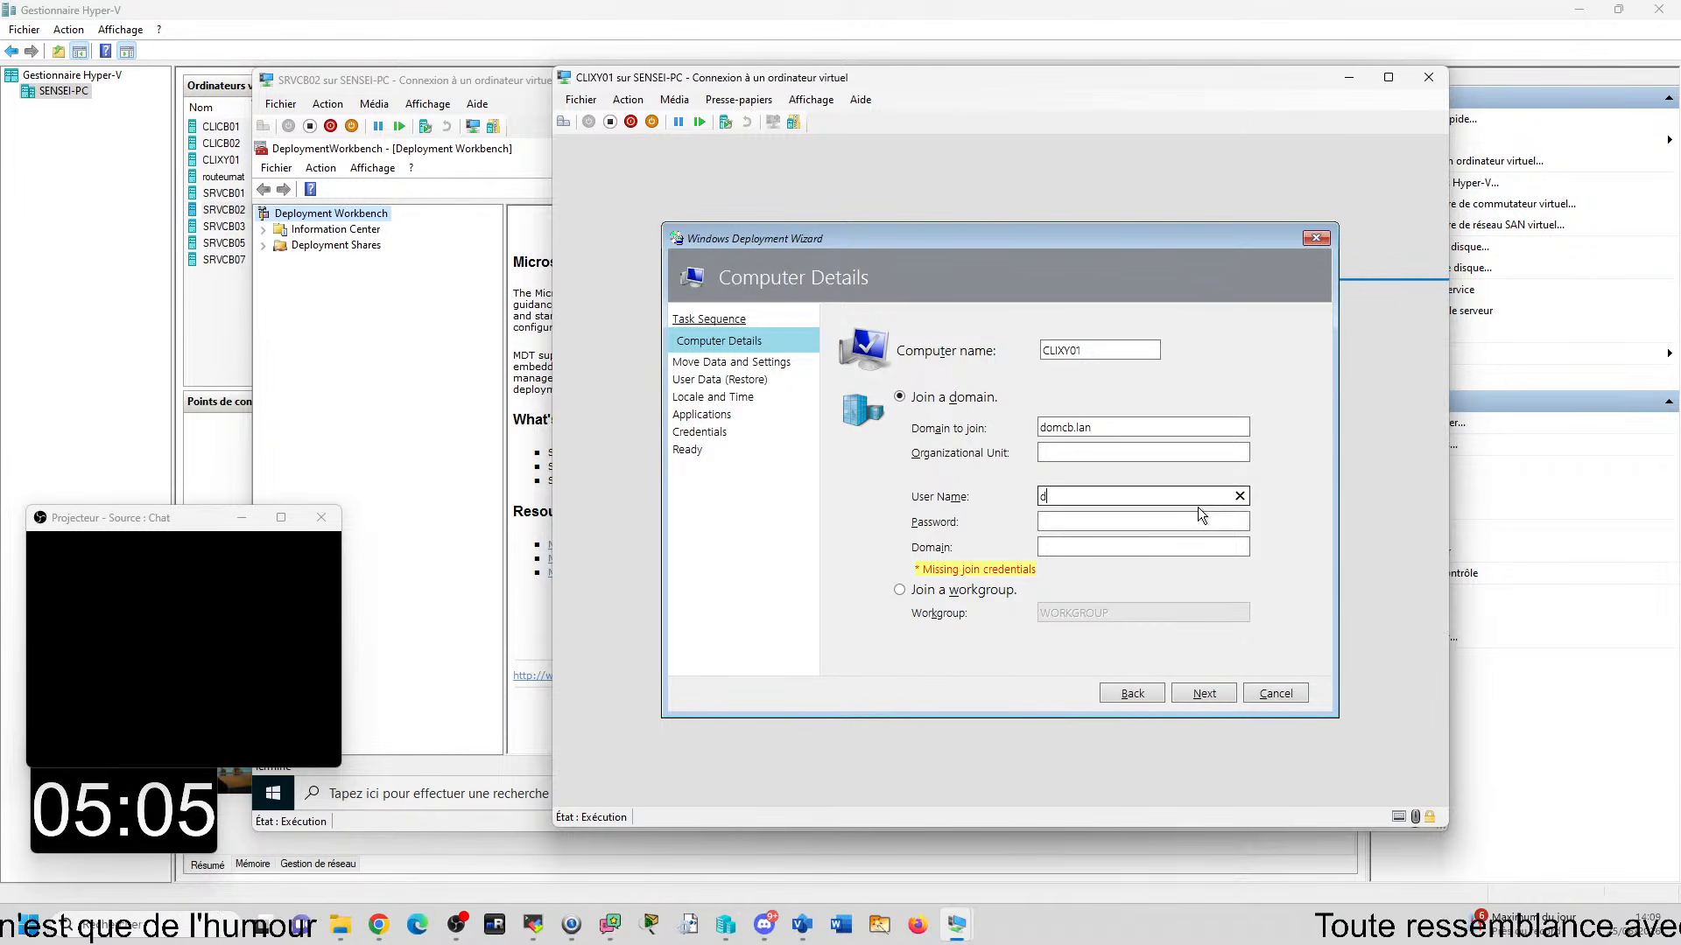
text(omcb\adm)
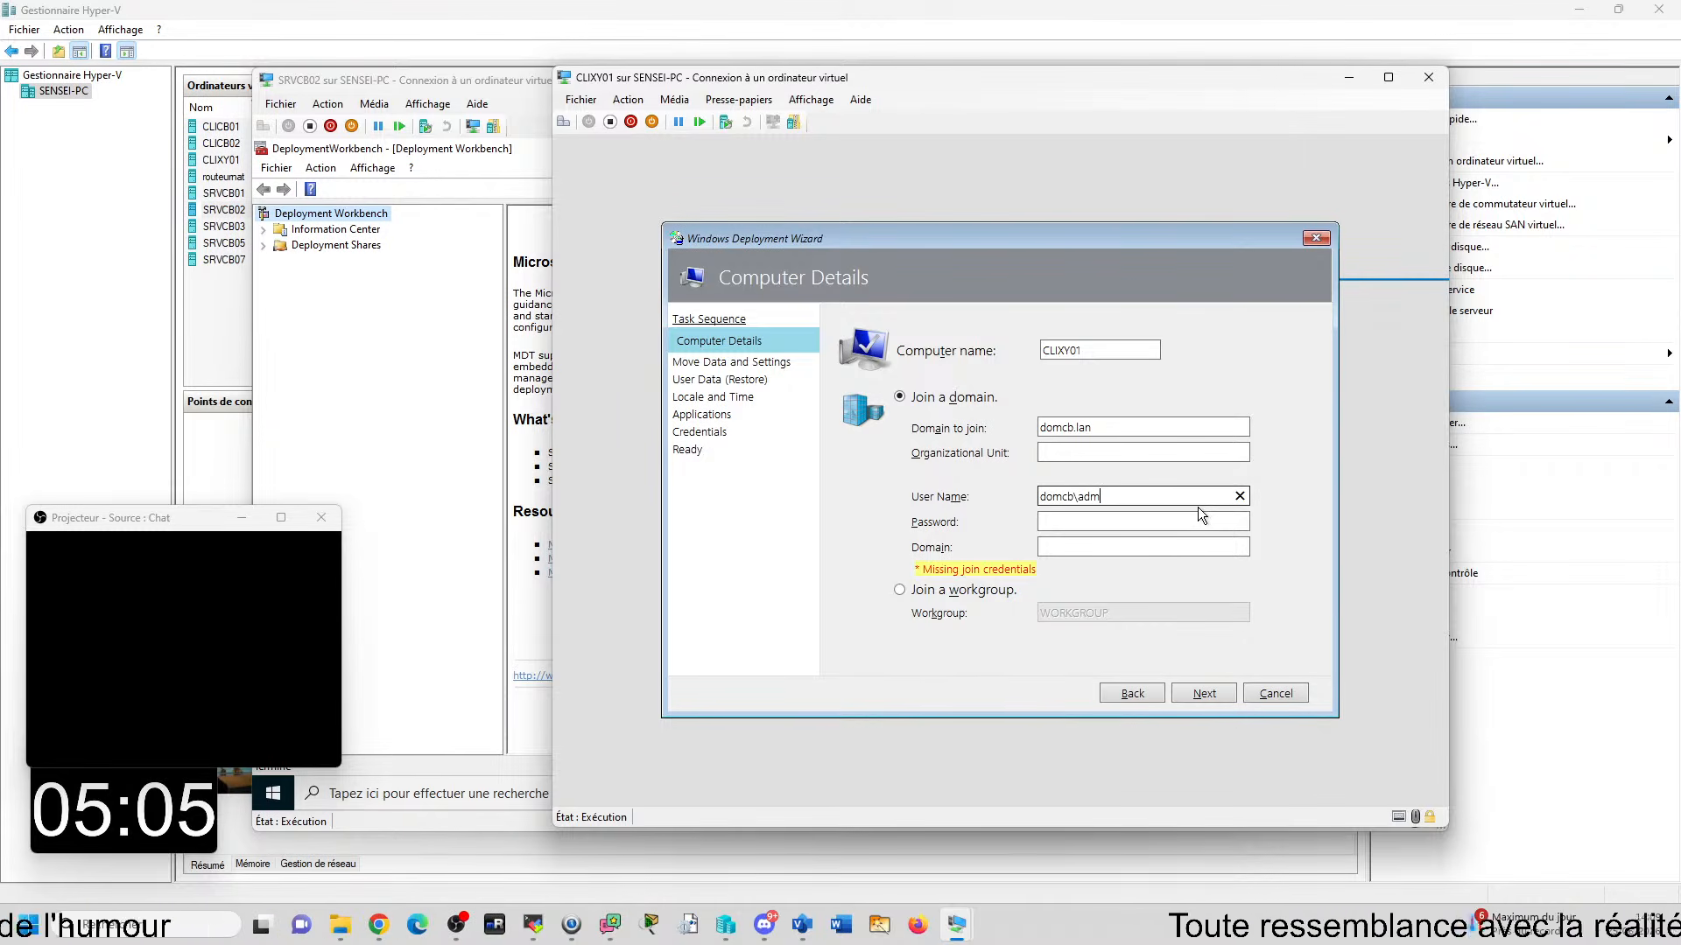
text(inistrateur)
key(Tab)
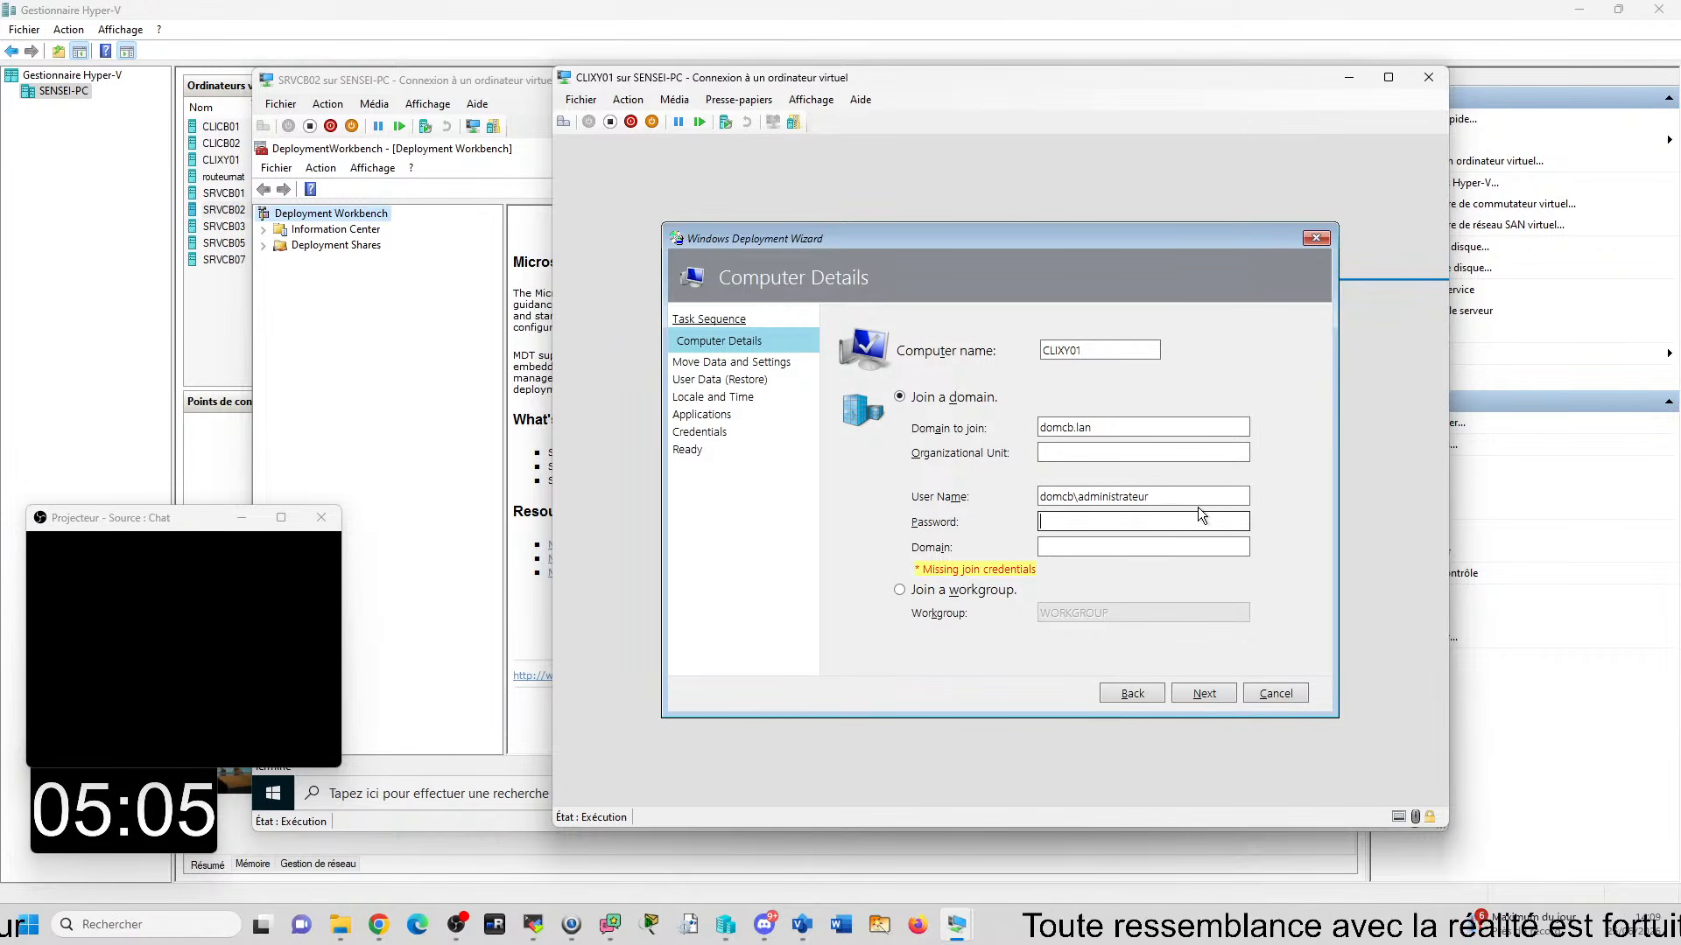
text(P@ssw0rd)
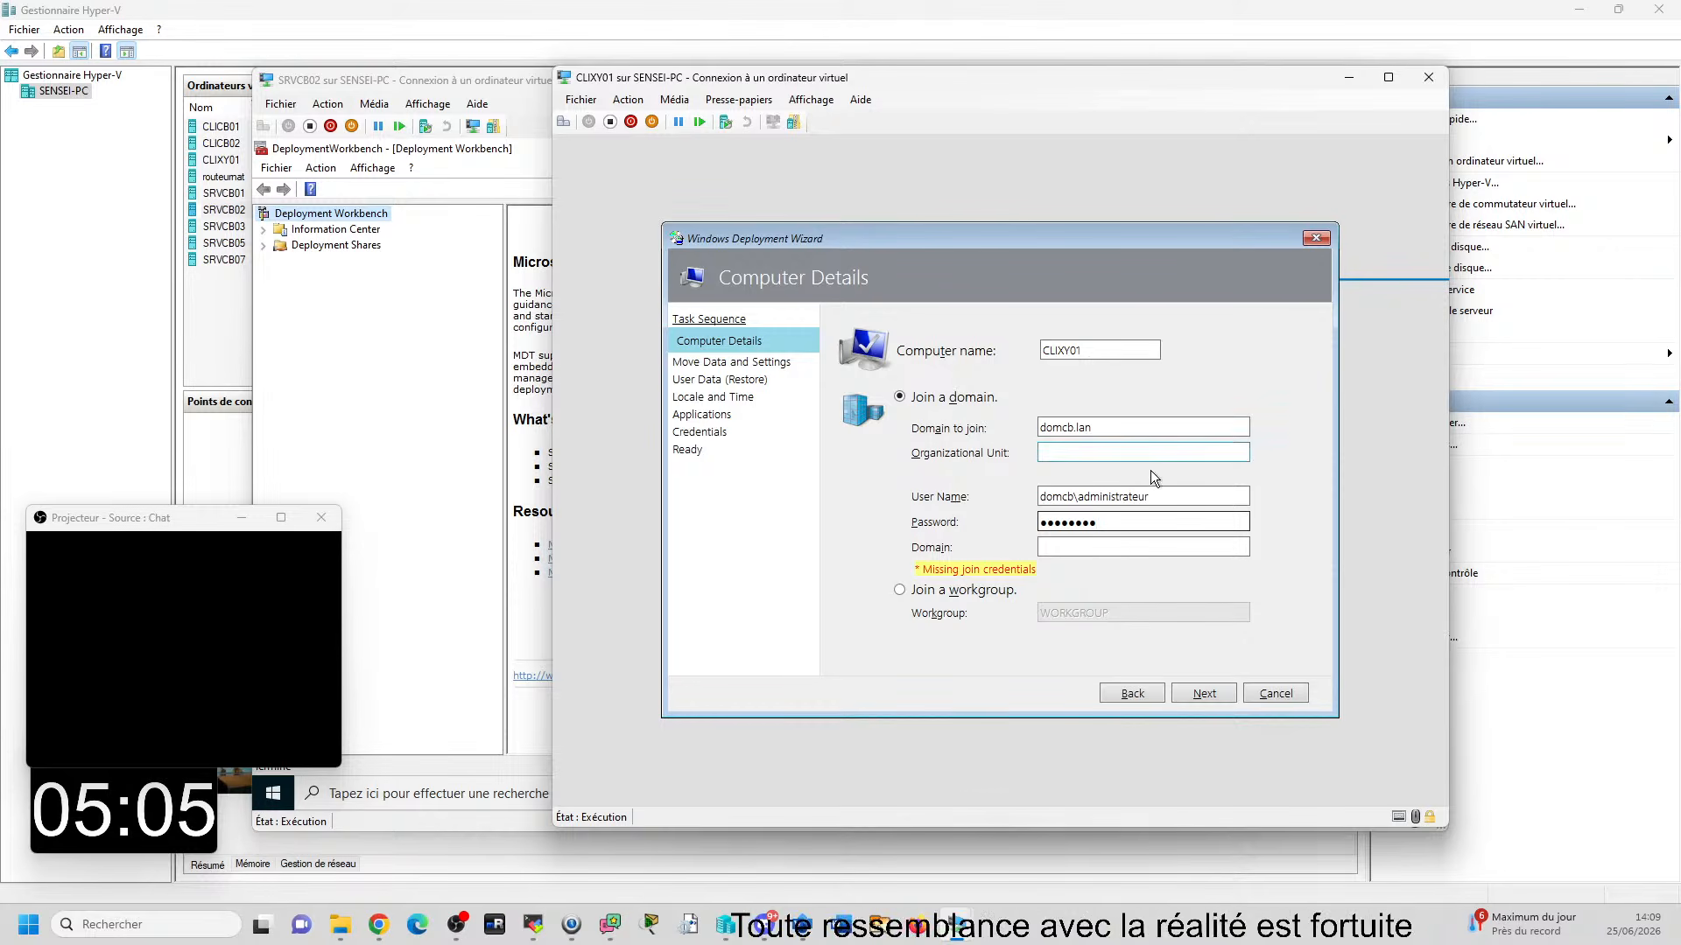
click(1138, 496)
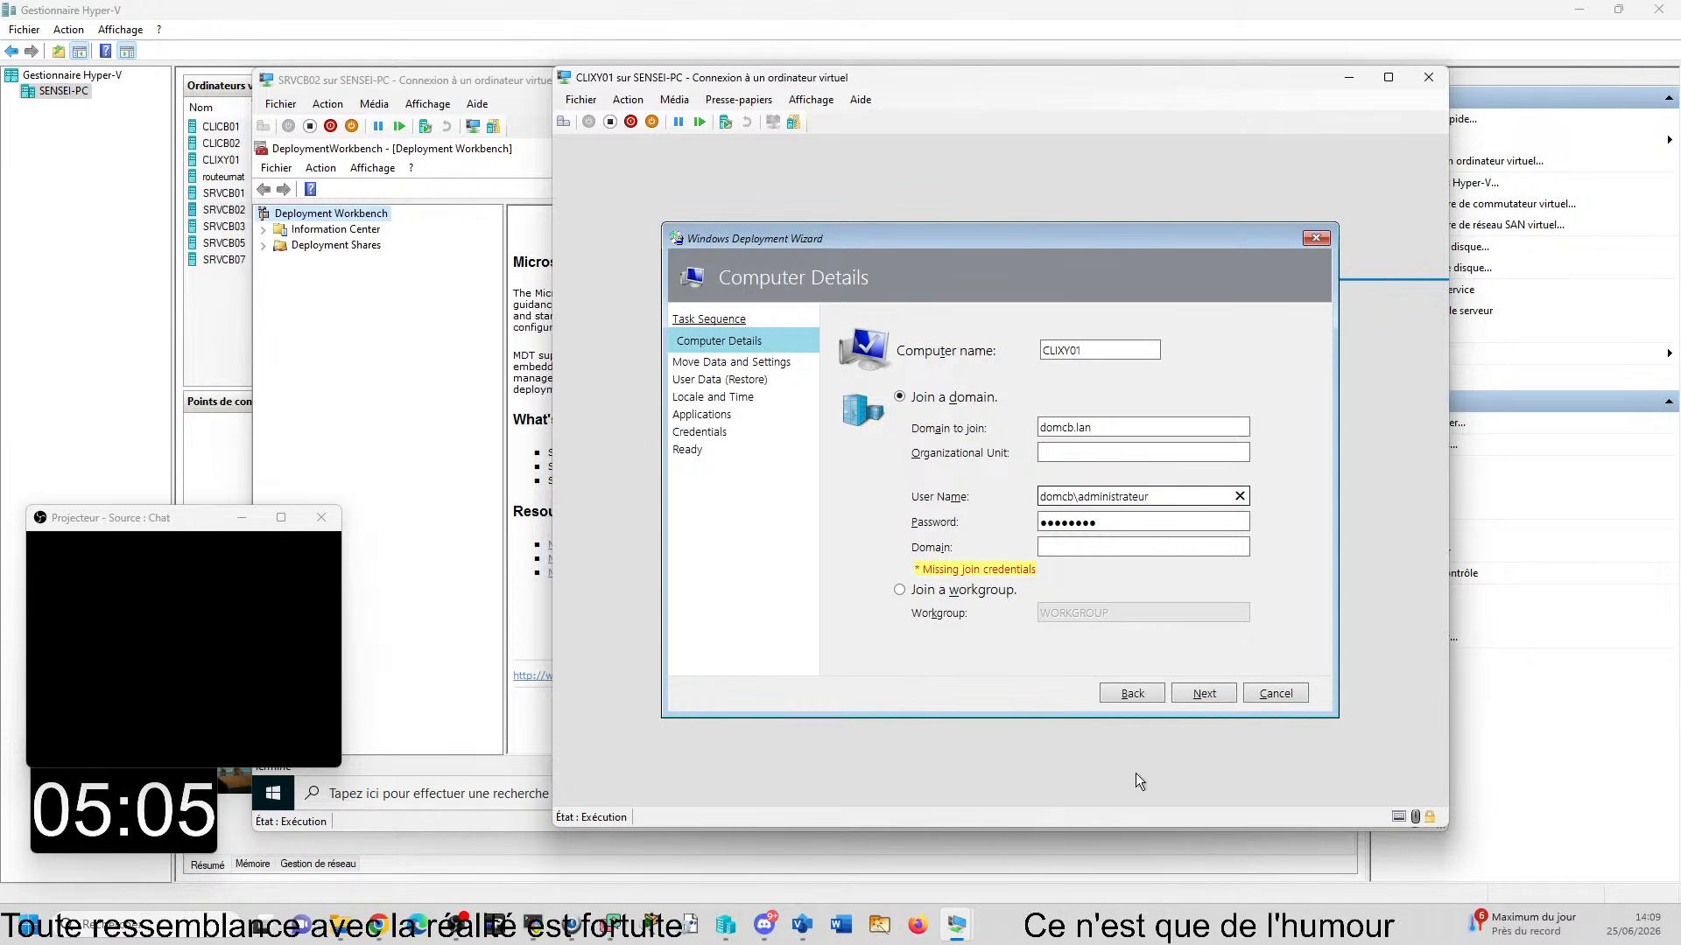
click(1184, 524)
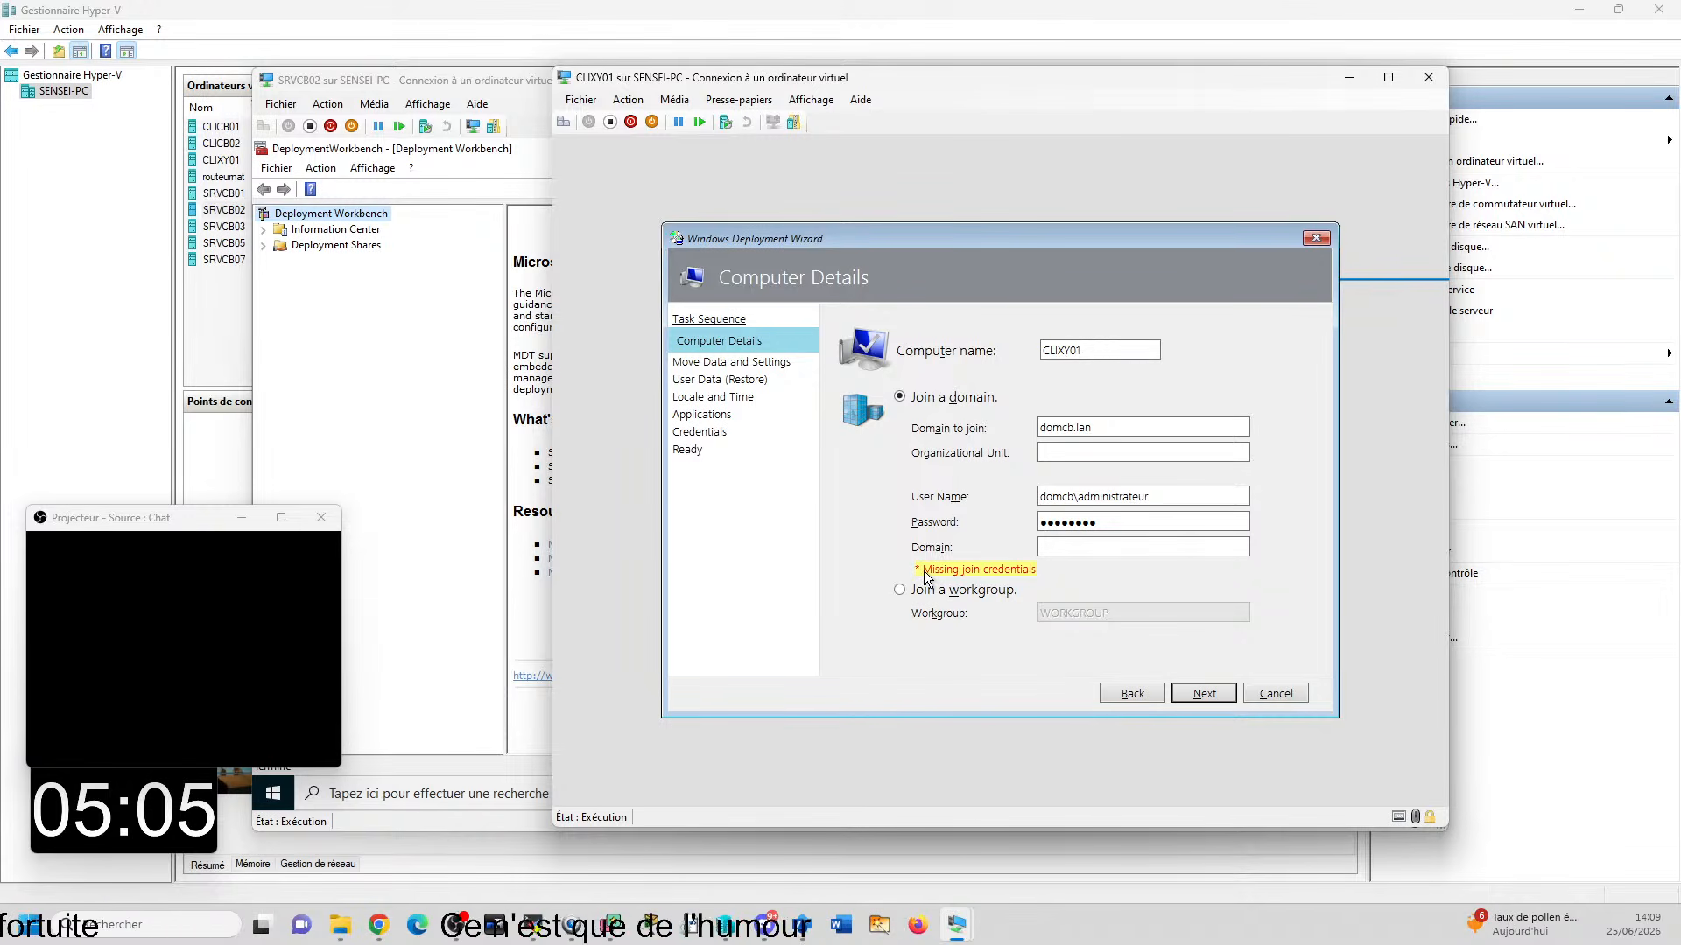
click(1225, 497)
click(1107, 427)
click(1204, 693)
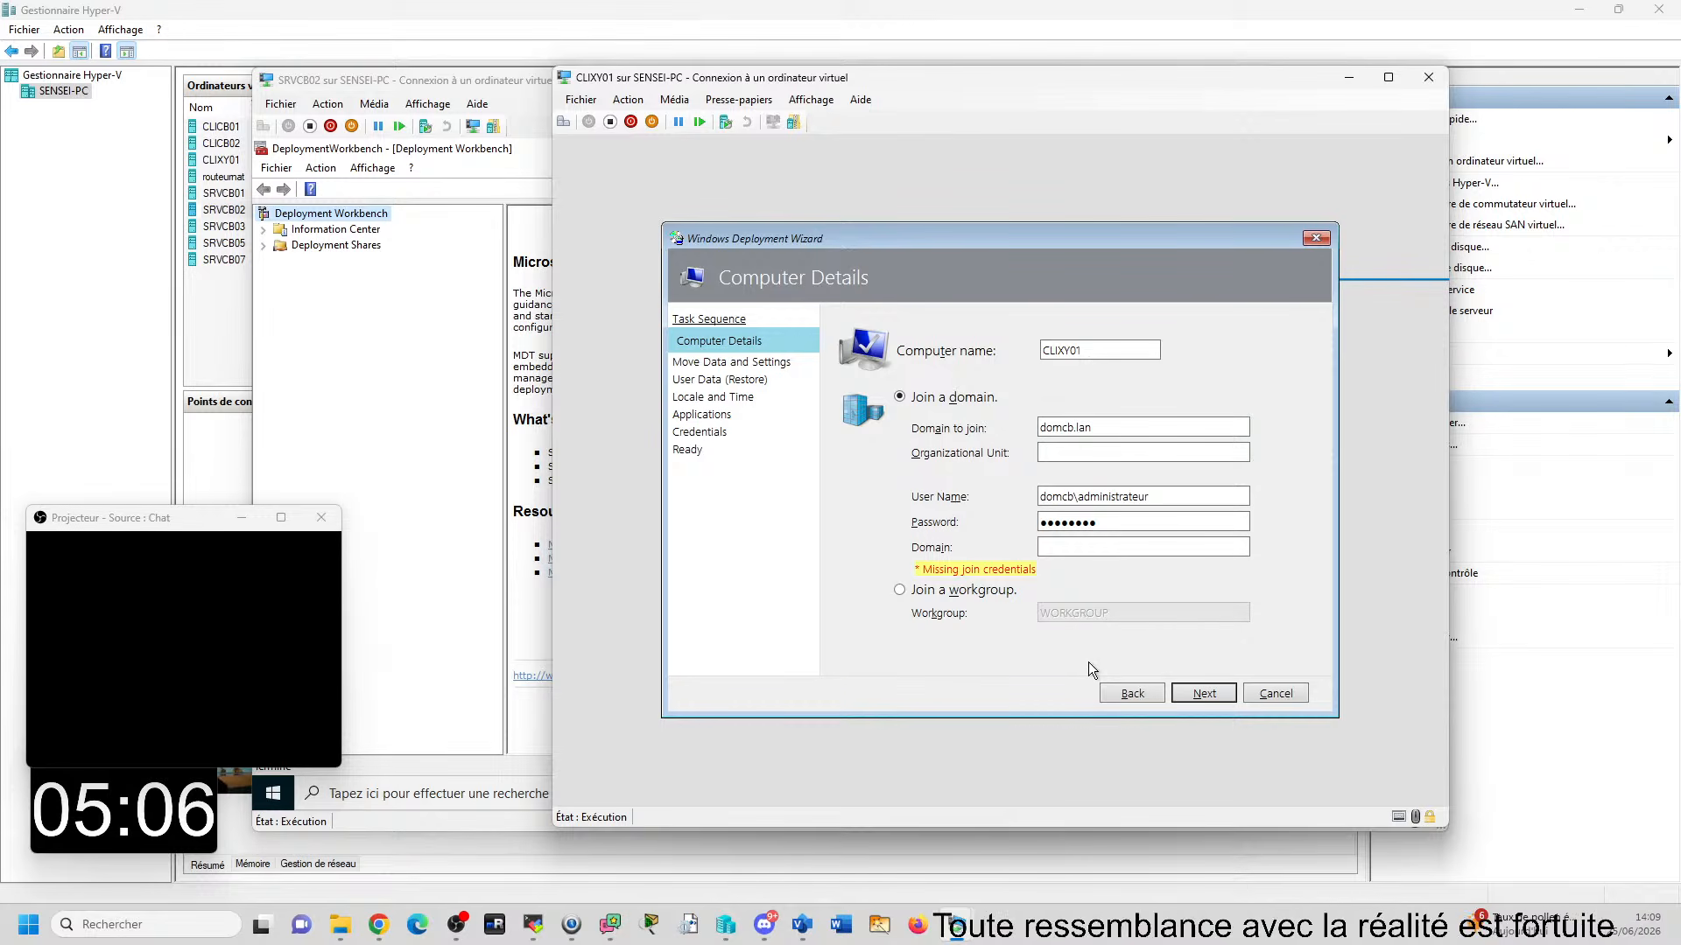
- Shorten the join user name to administrateur, set the credentials domain to domcb and continue past Computer Details
click(1038, 545)
click(1080, 497)
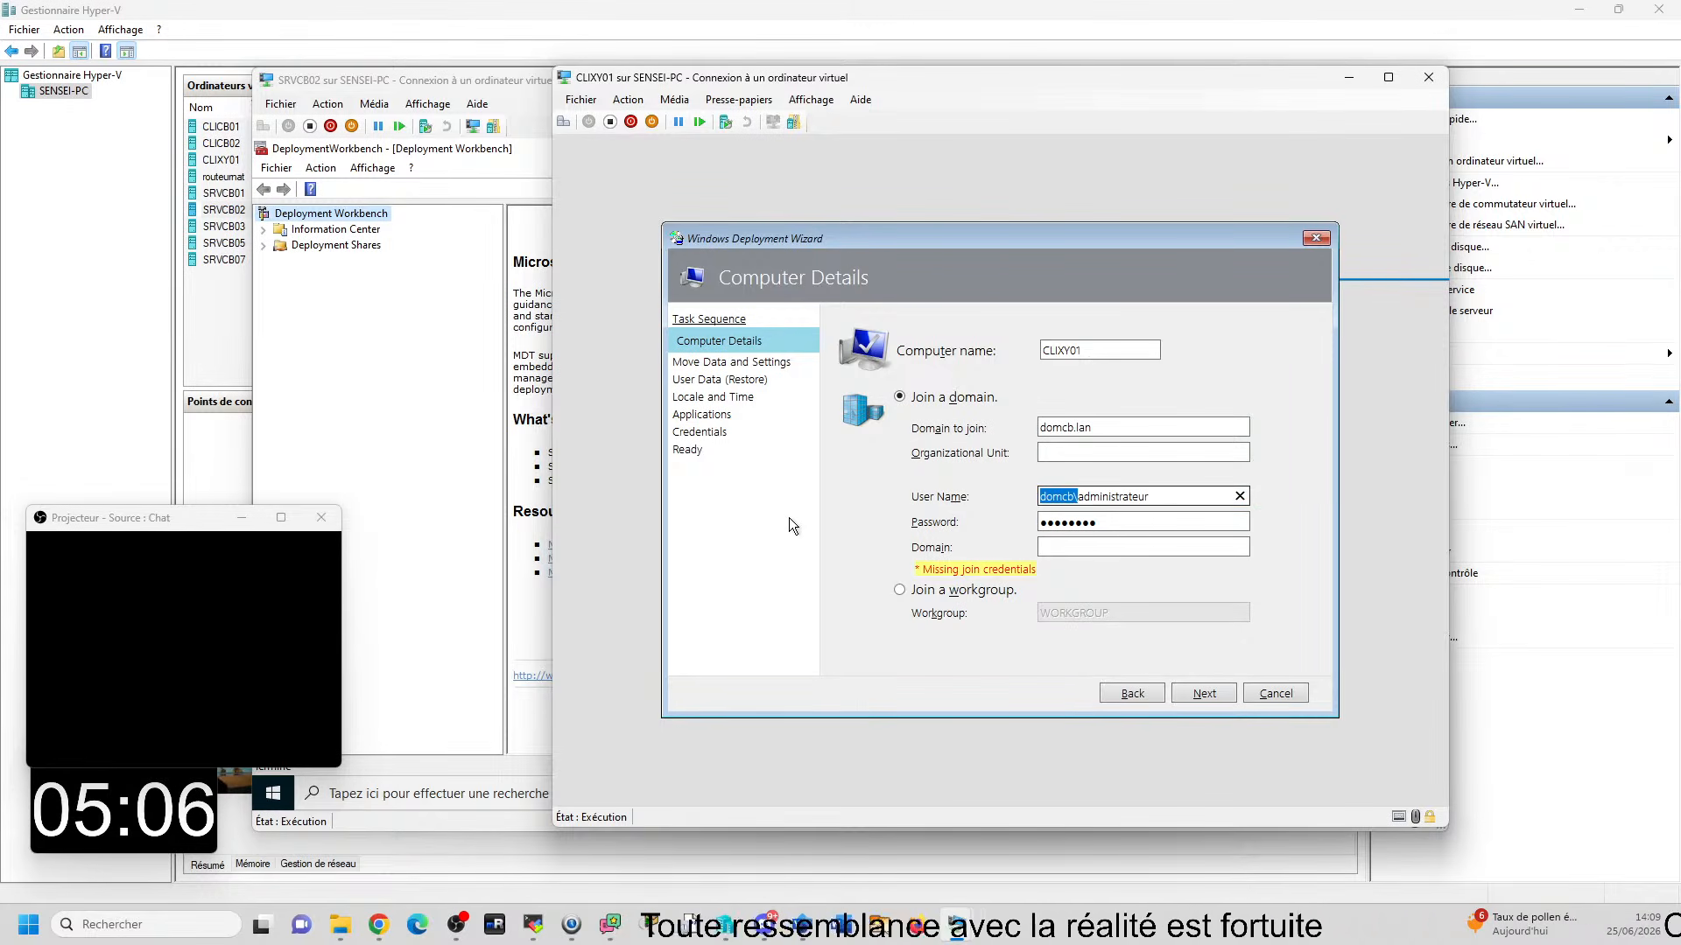
key(BackSpace)
key(Tab)
key(Tab)
text(domcb)
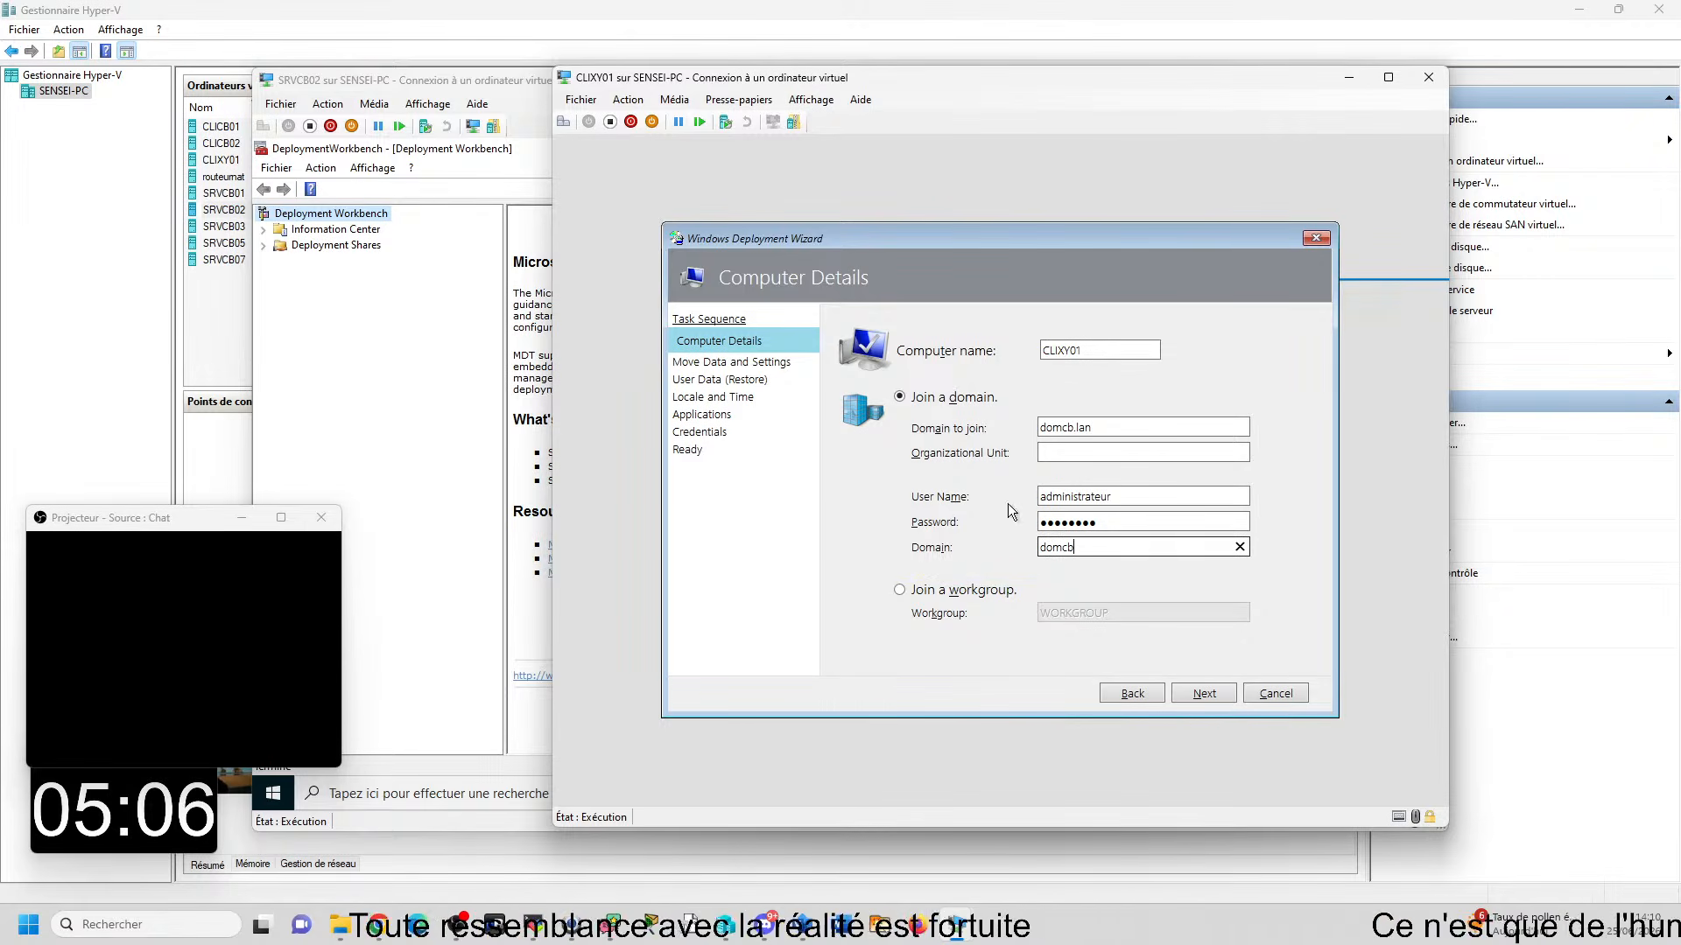
click(1199, 696)
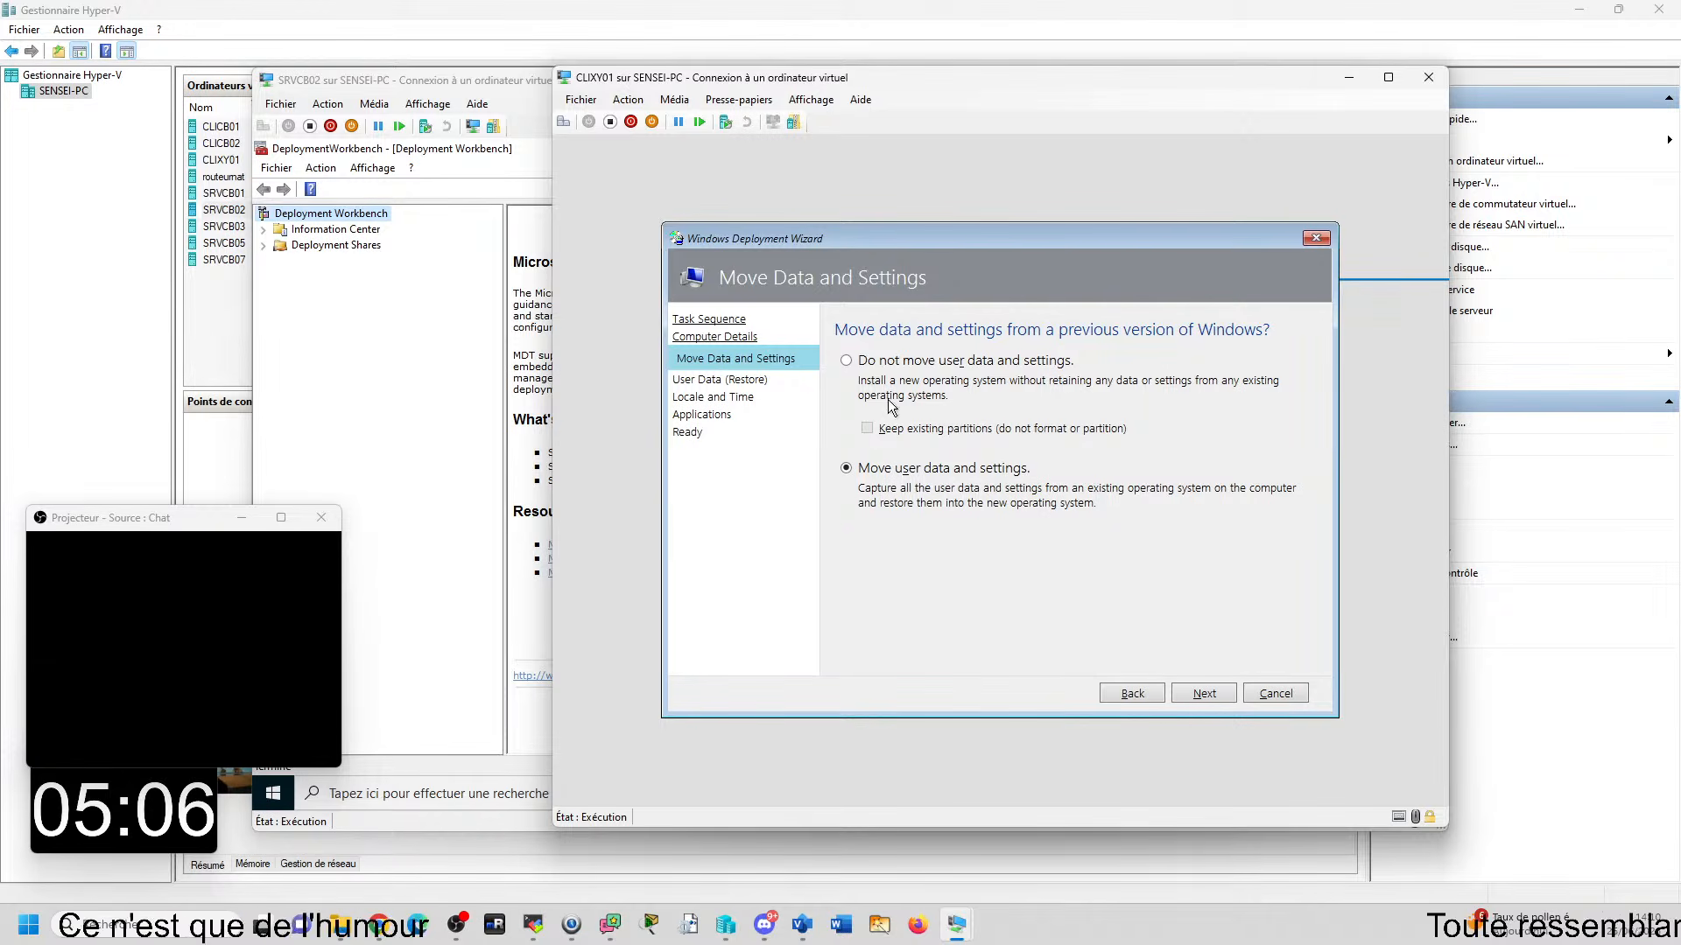
- Choose not to move user data and settings, and accept the option not to restore user data
click(846, 361)
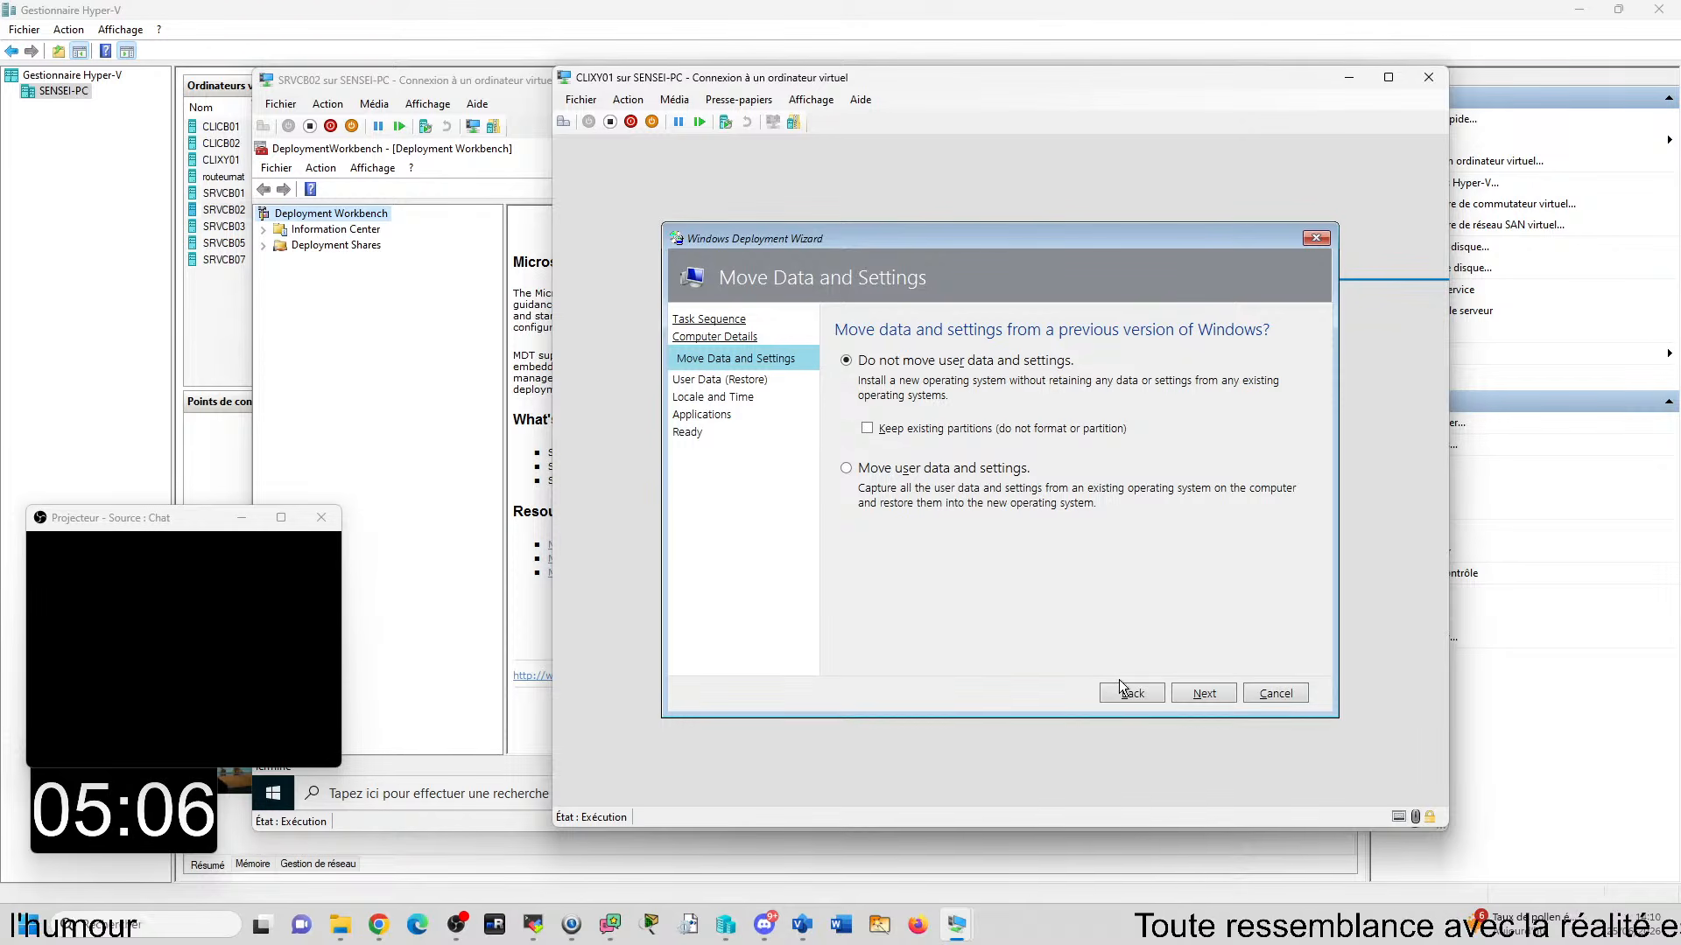
click(1205, 692)
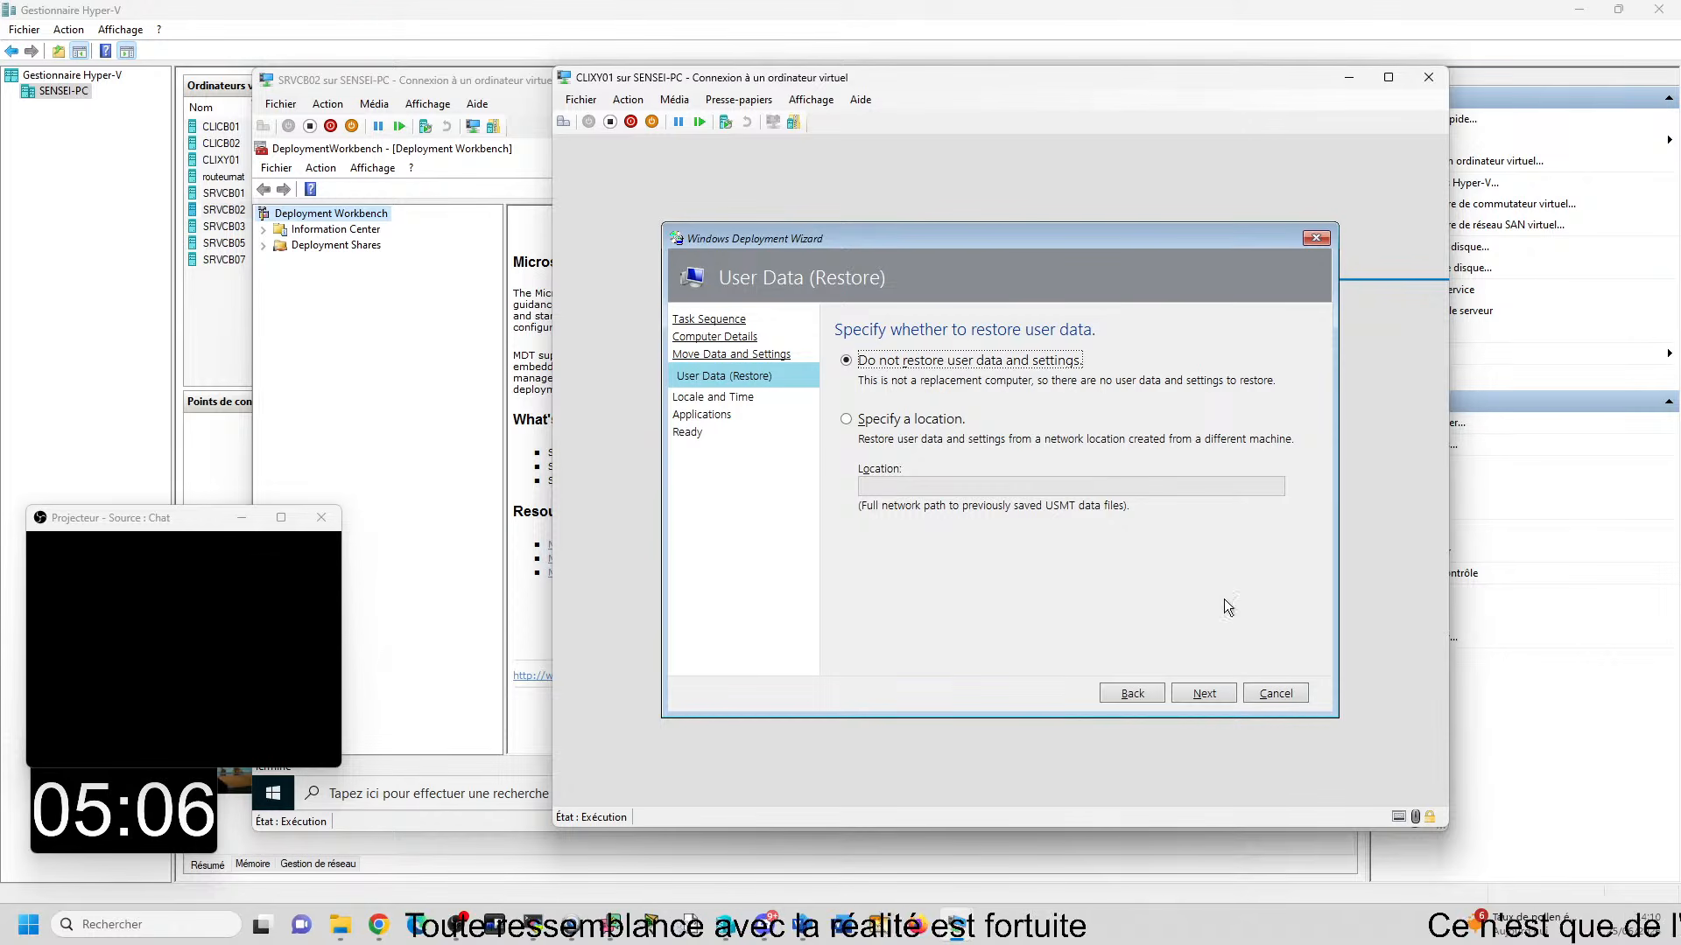
click(1205, 693)
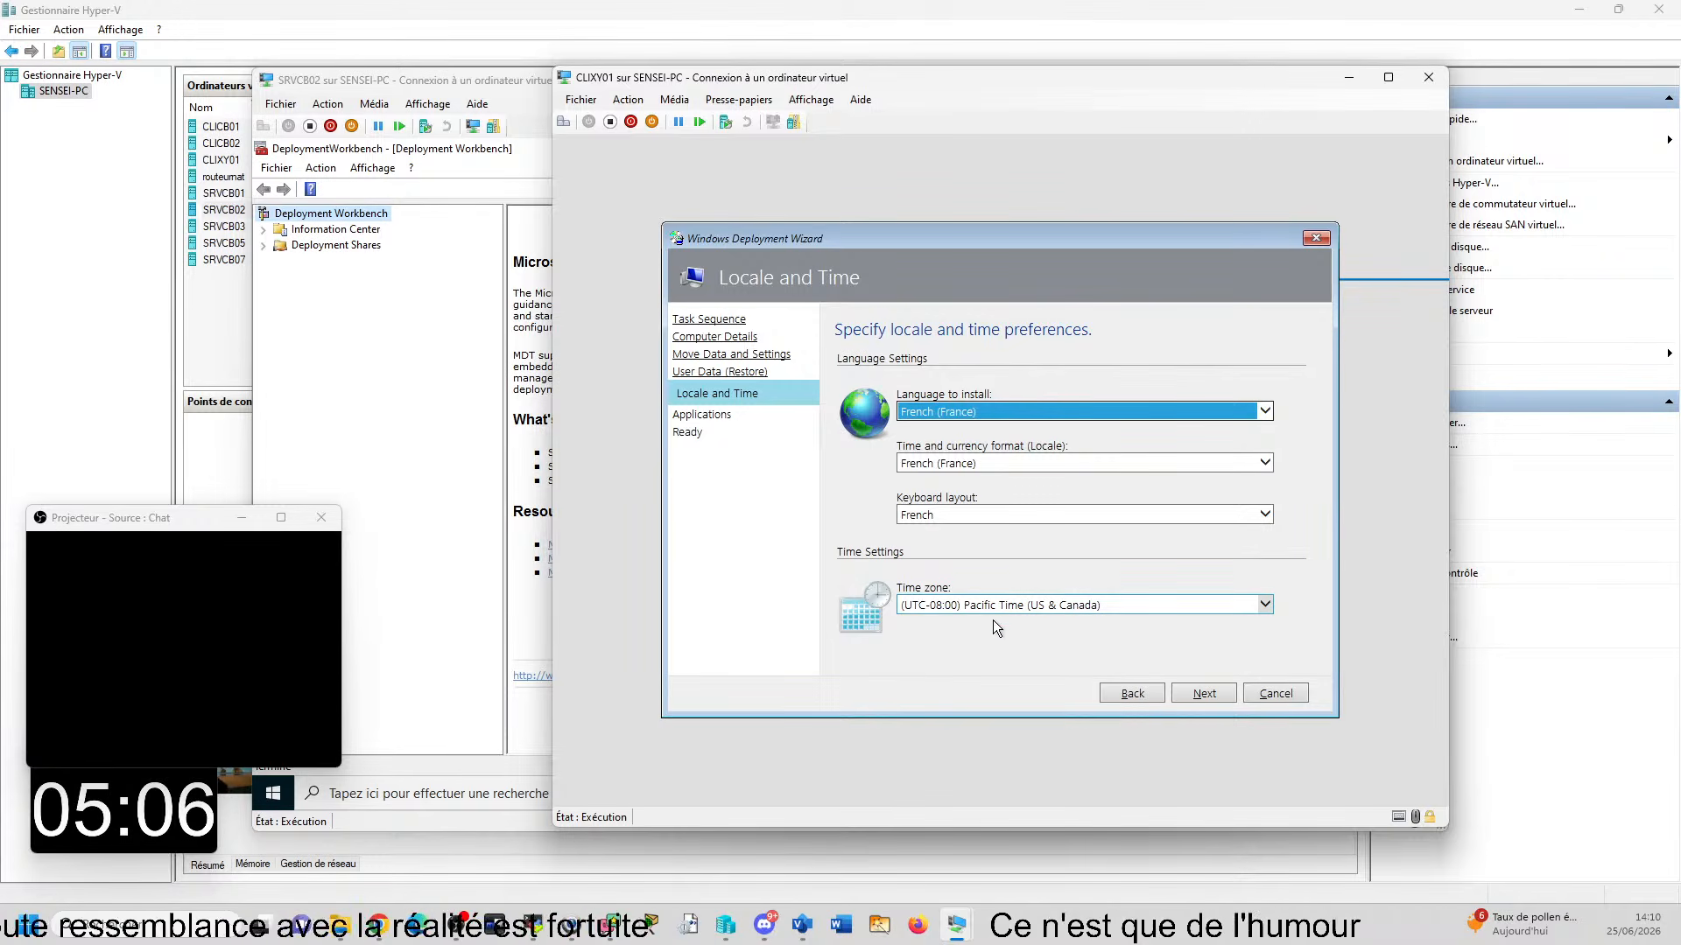
- Set the time zone to (UTC+01:00) Brussels, Copenhagen, Madrid, Paris and accept the locale settings
click(1085, 605)
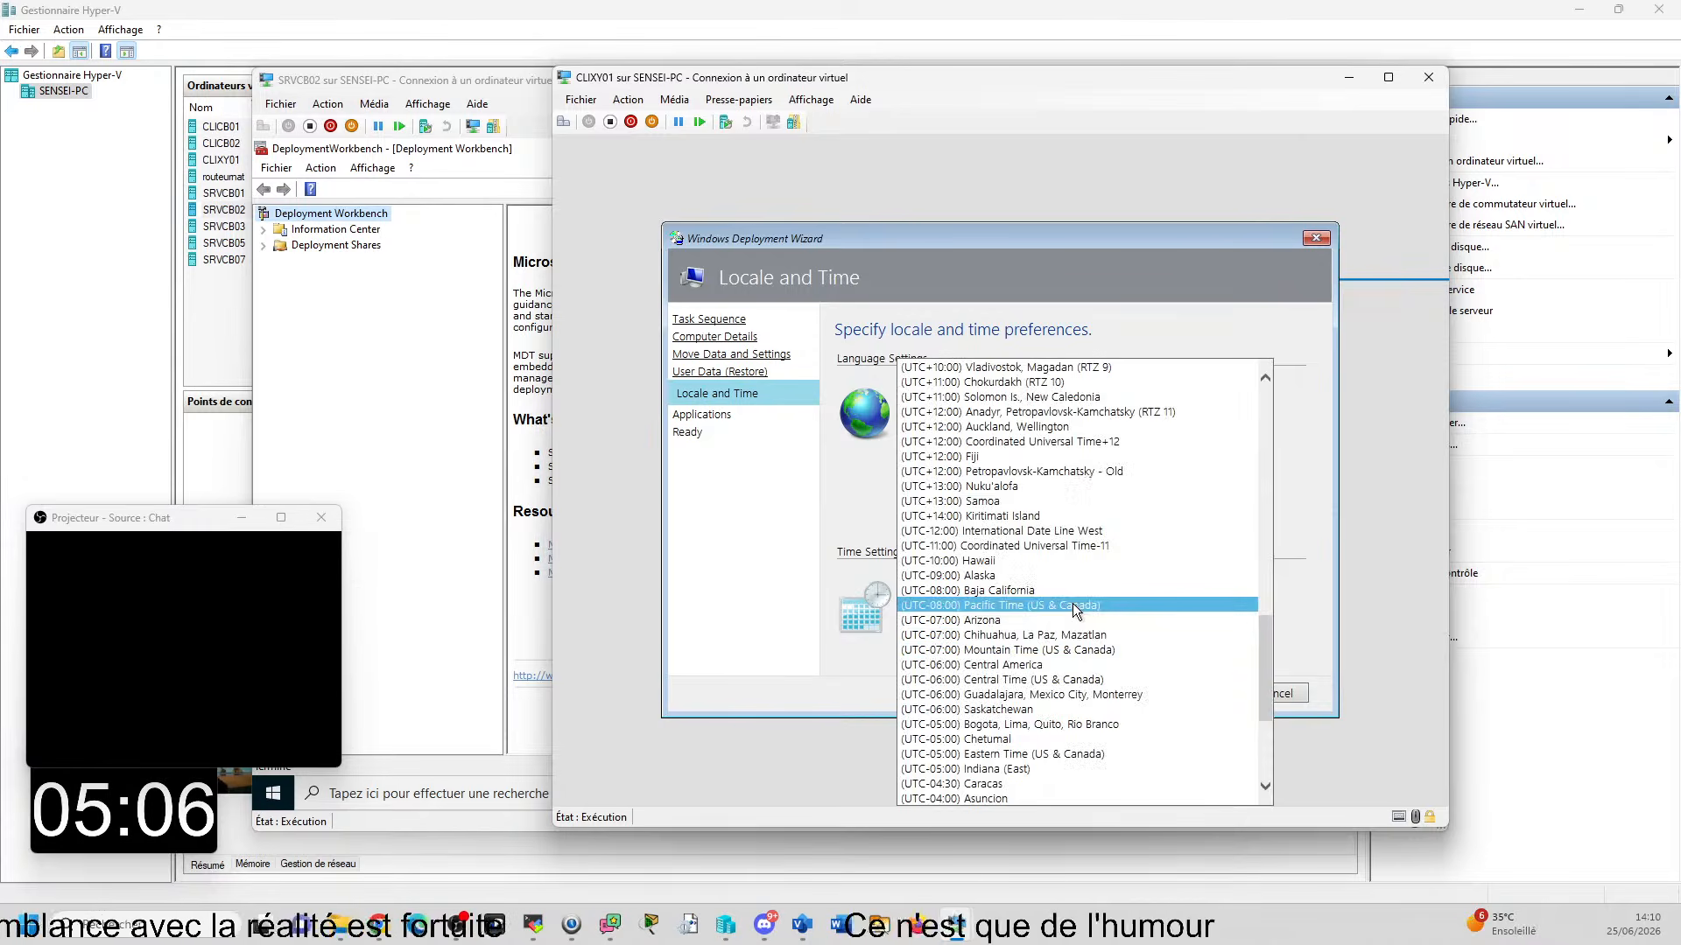
scroll(1065, 590, up, 19)
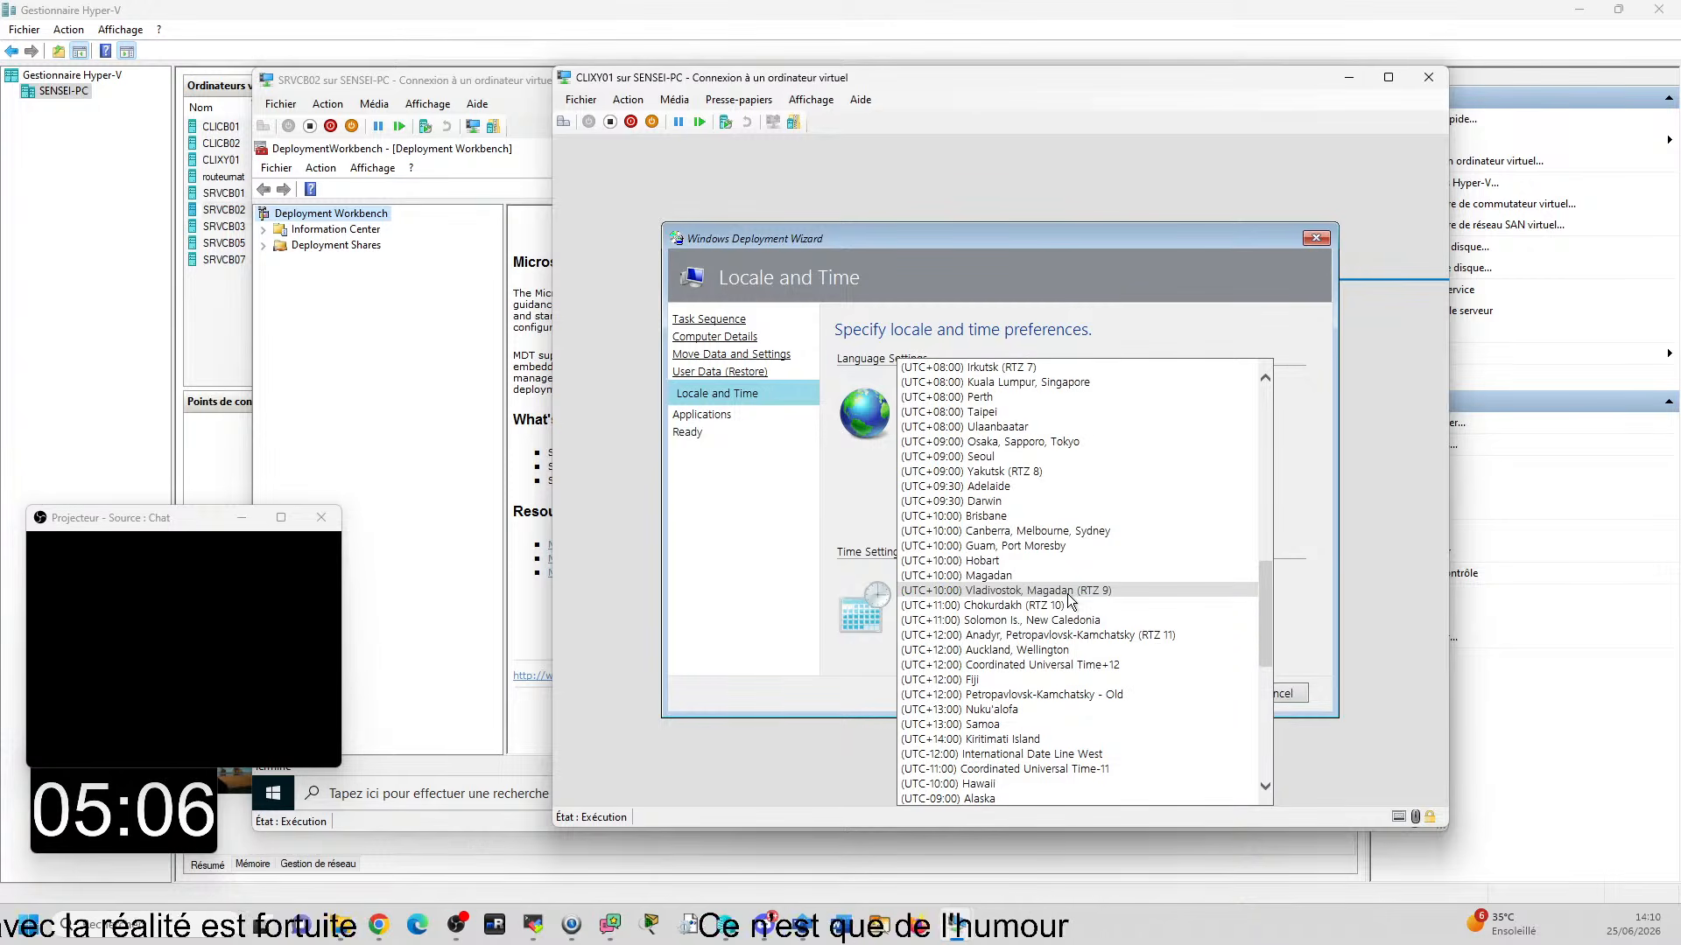
scroll(1062, 583, up, 4)
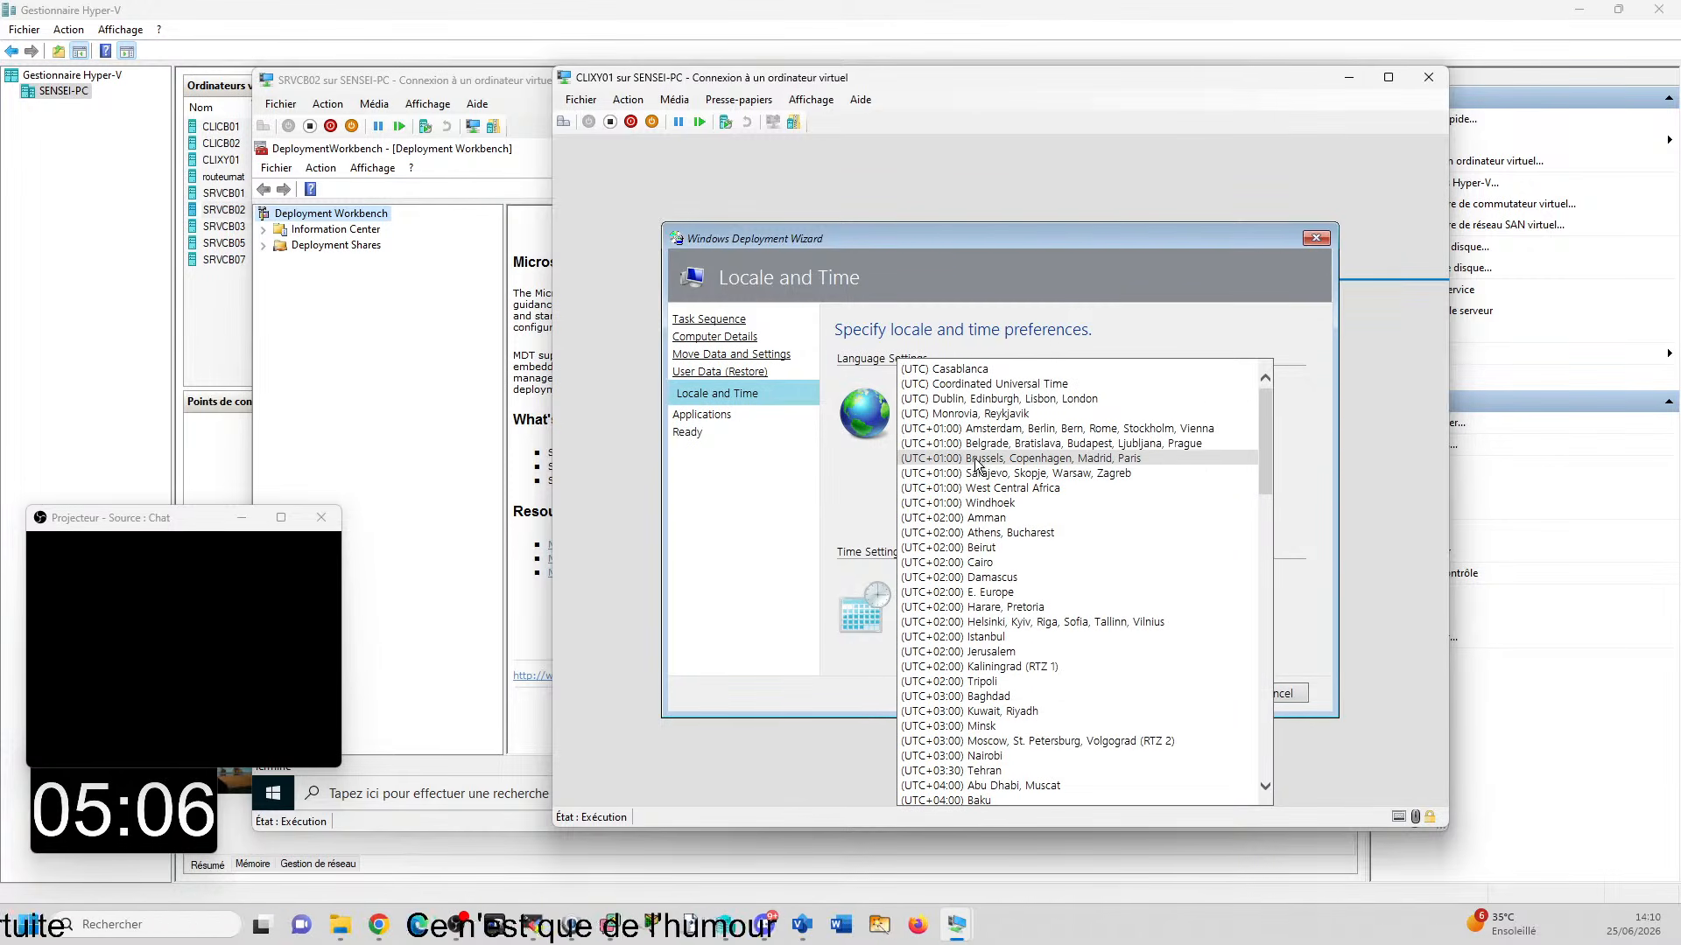
click(1133, 459)
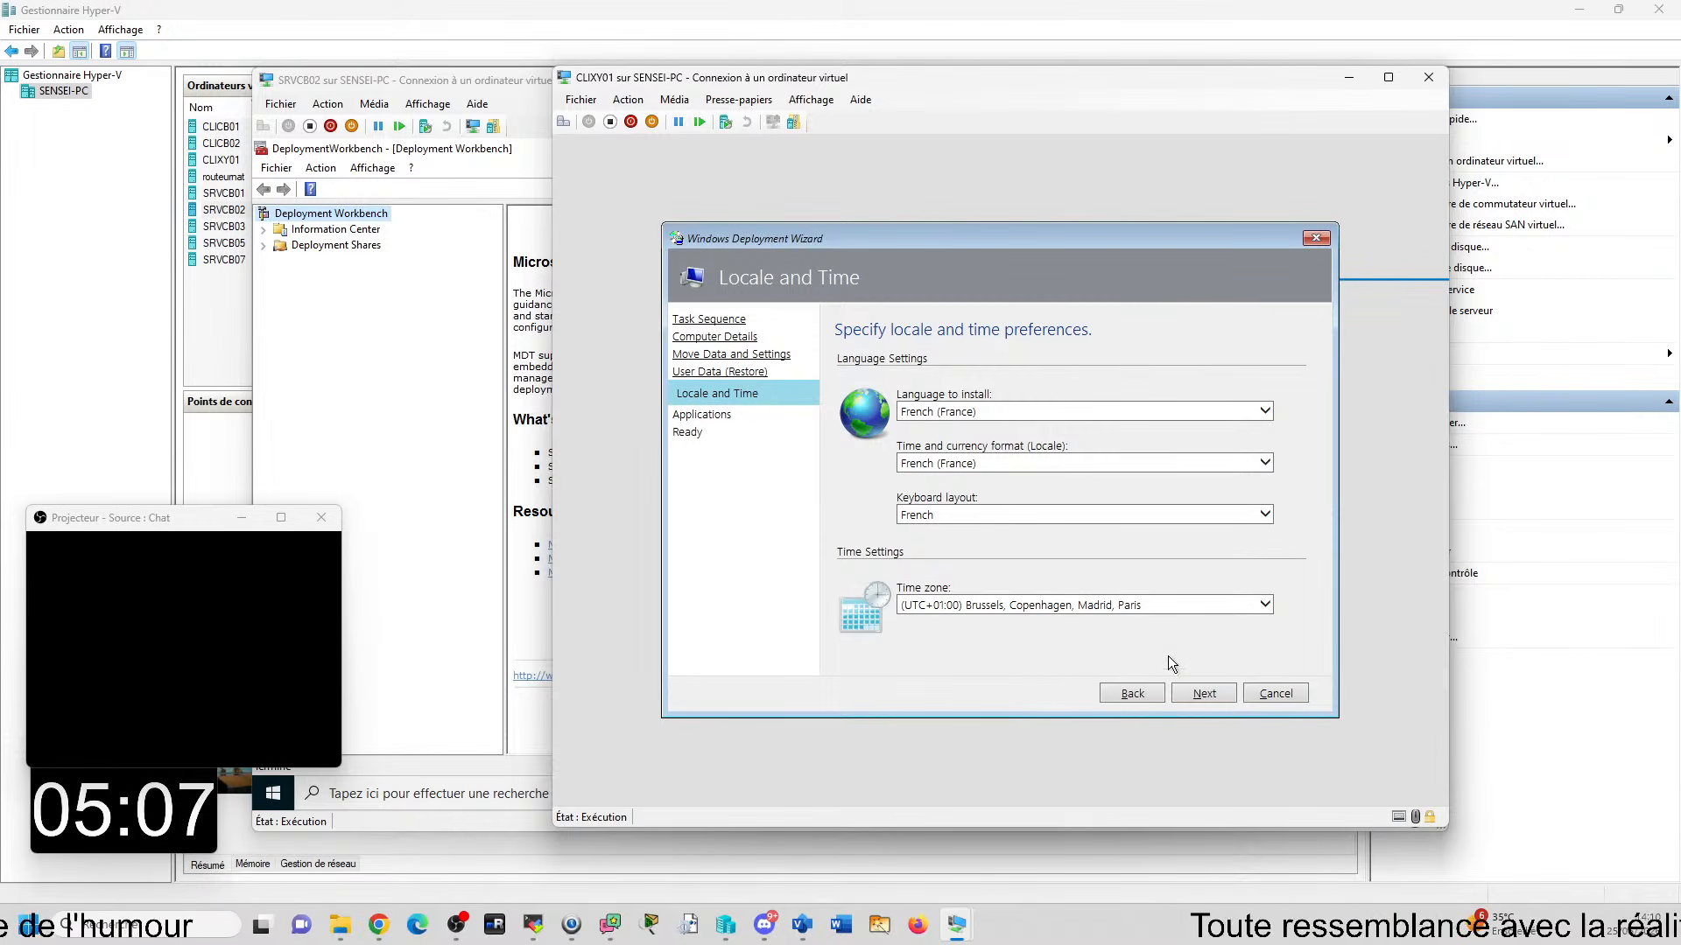
click(1214, 691)
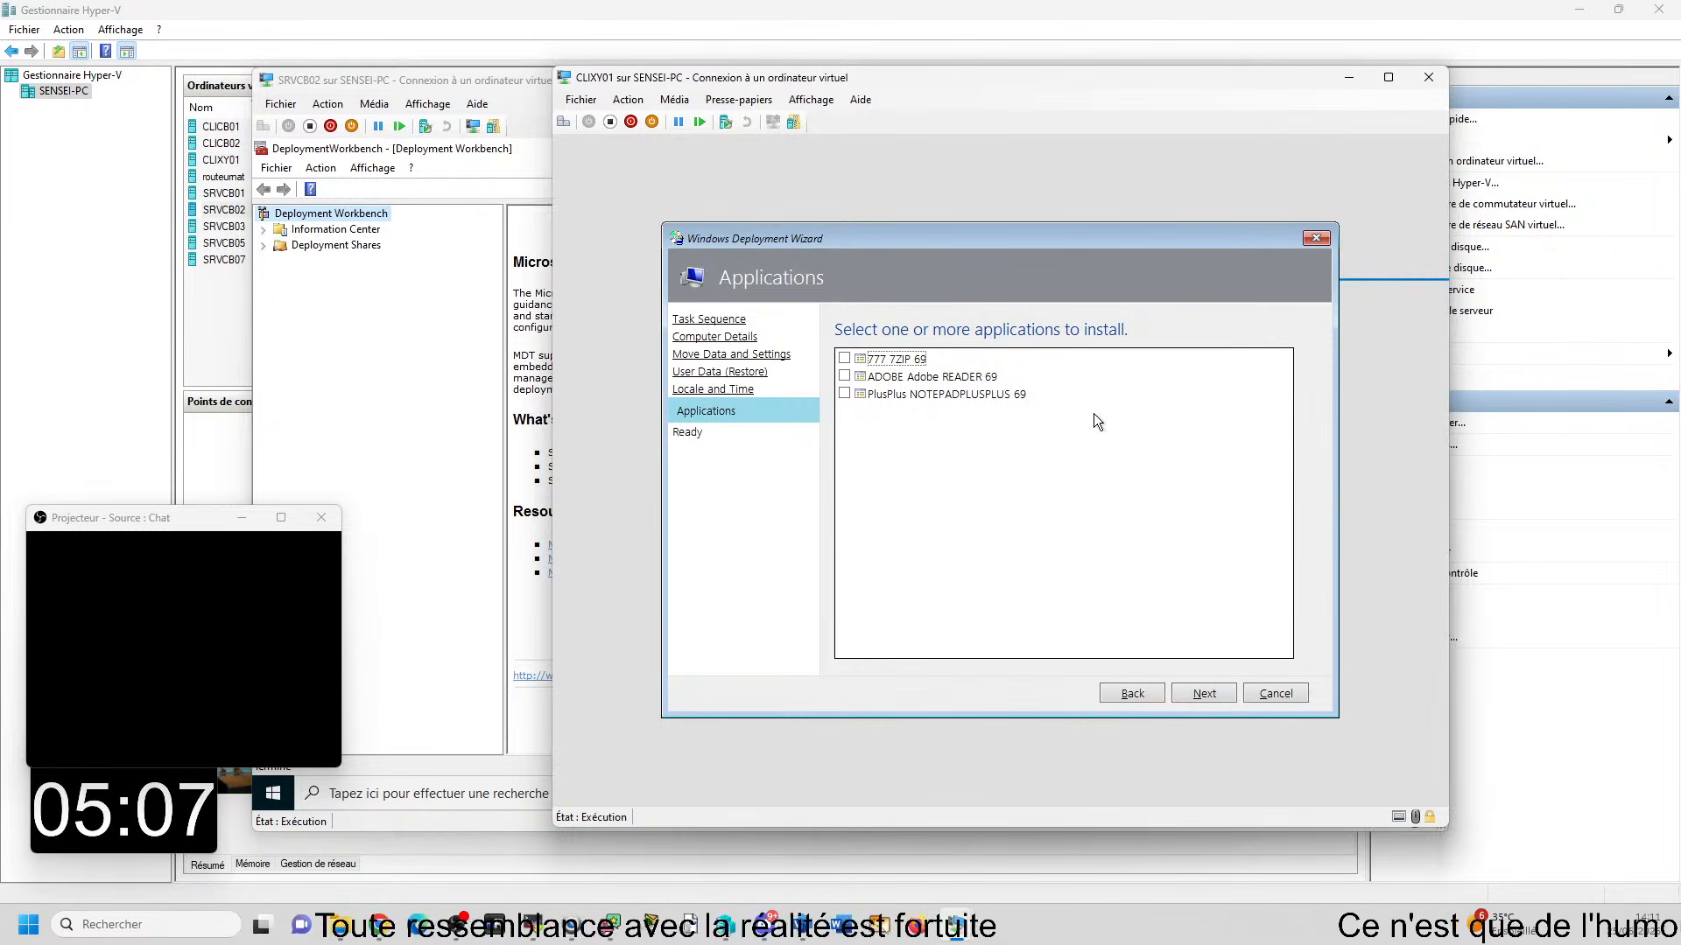
- Select 777 7ZIP 69, ADOBE Adobe READER 69 and PlusPlus NOTEPADPLUSPLUS 69 as the applications to install
click(844, 358)
click(844, 376)
click(845, 393)
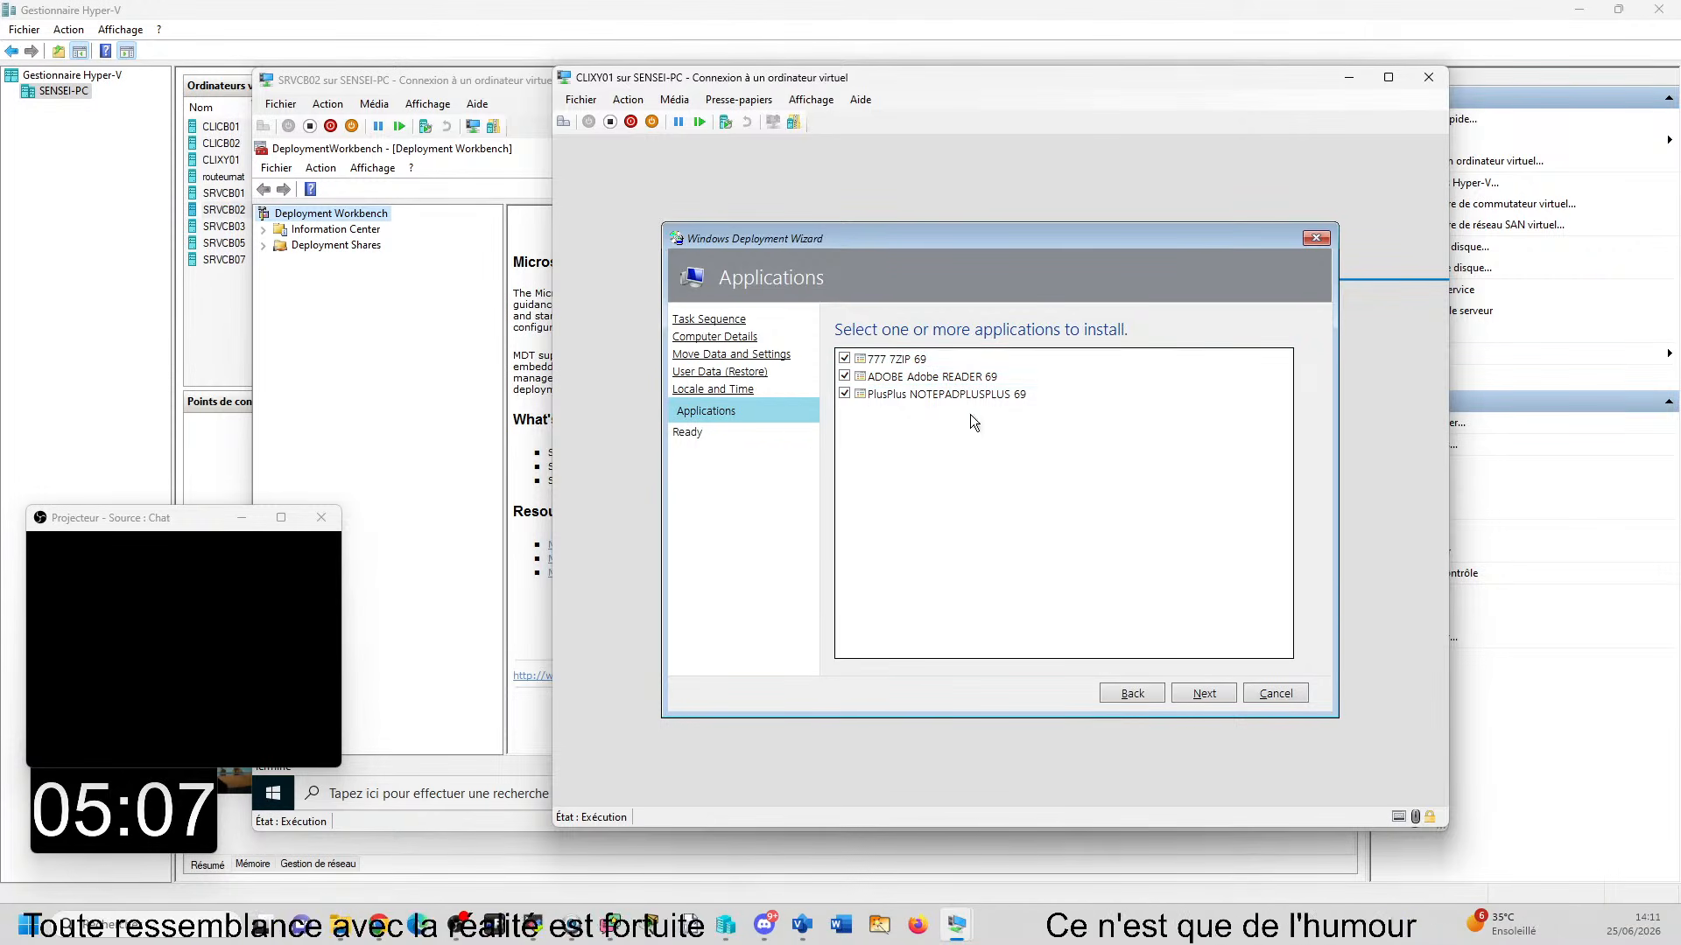
- Examine the Applications folder of the MDT Deployment Share in SRVCB02's Deployment Workbench, then return to the CLIXY01 console
click(307, 261)
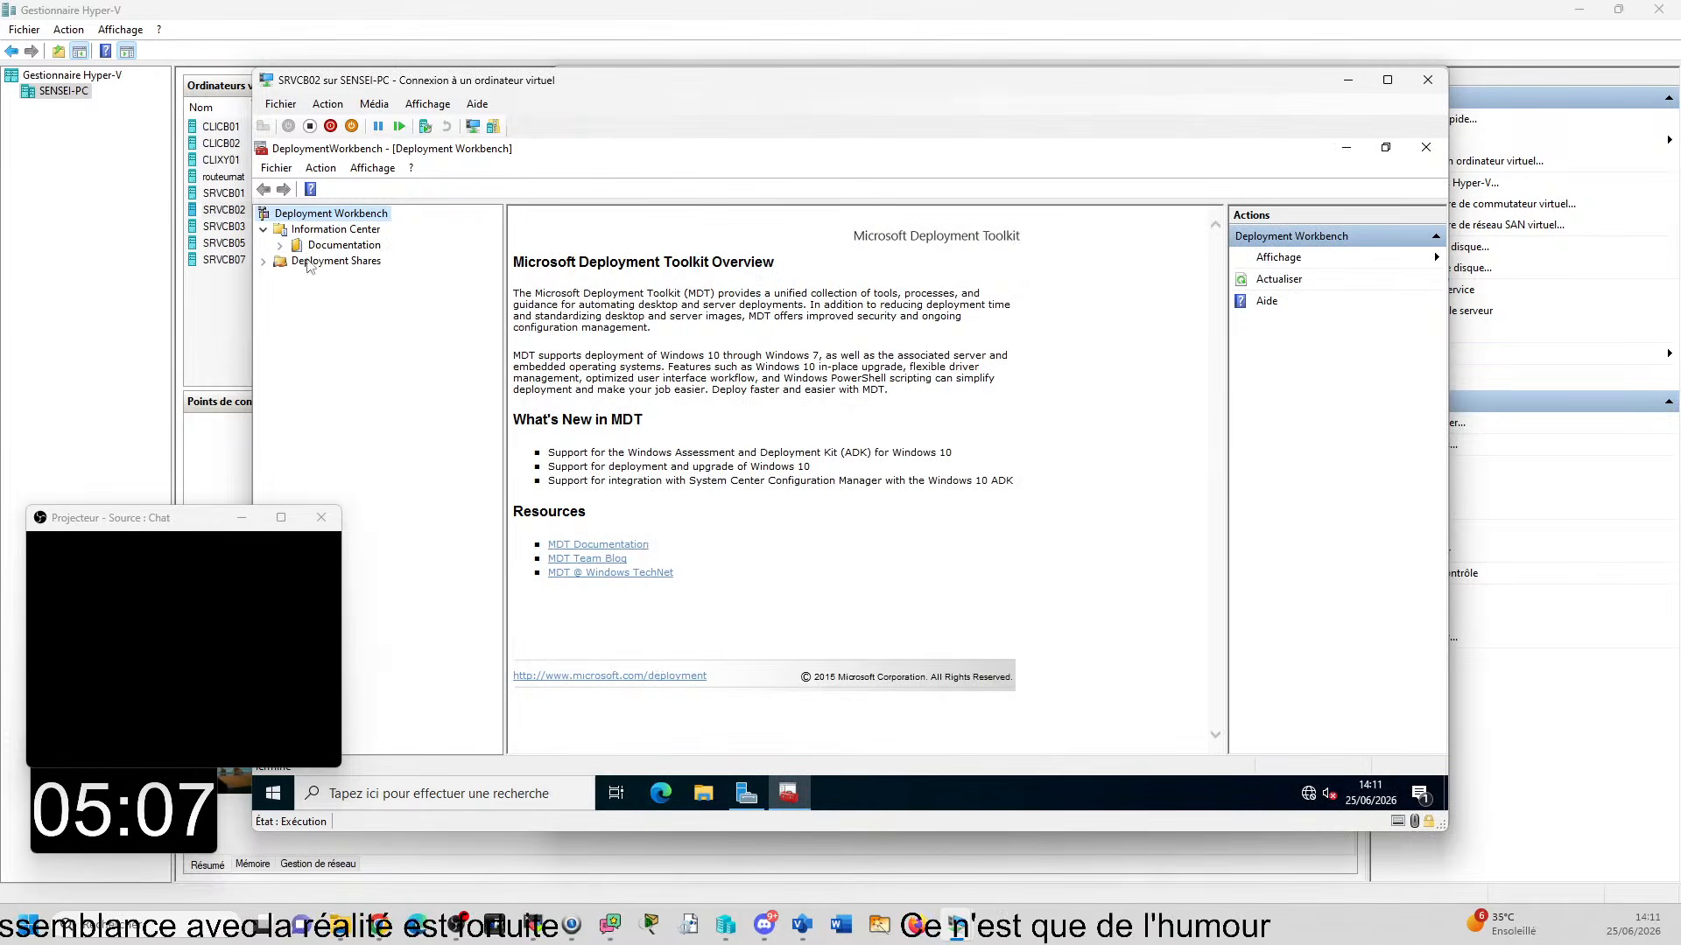
click(263, 261)
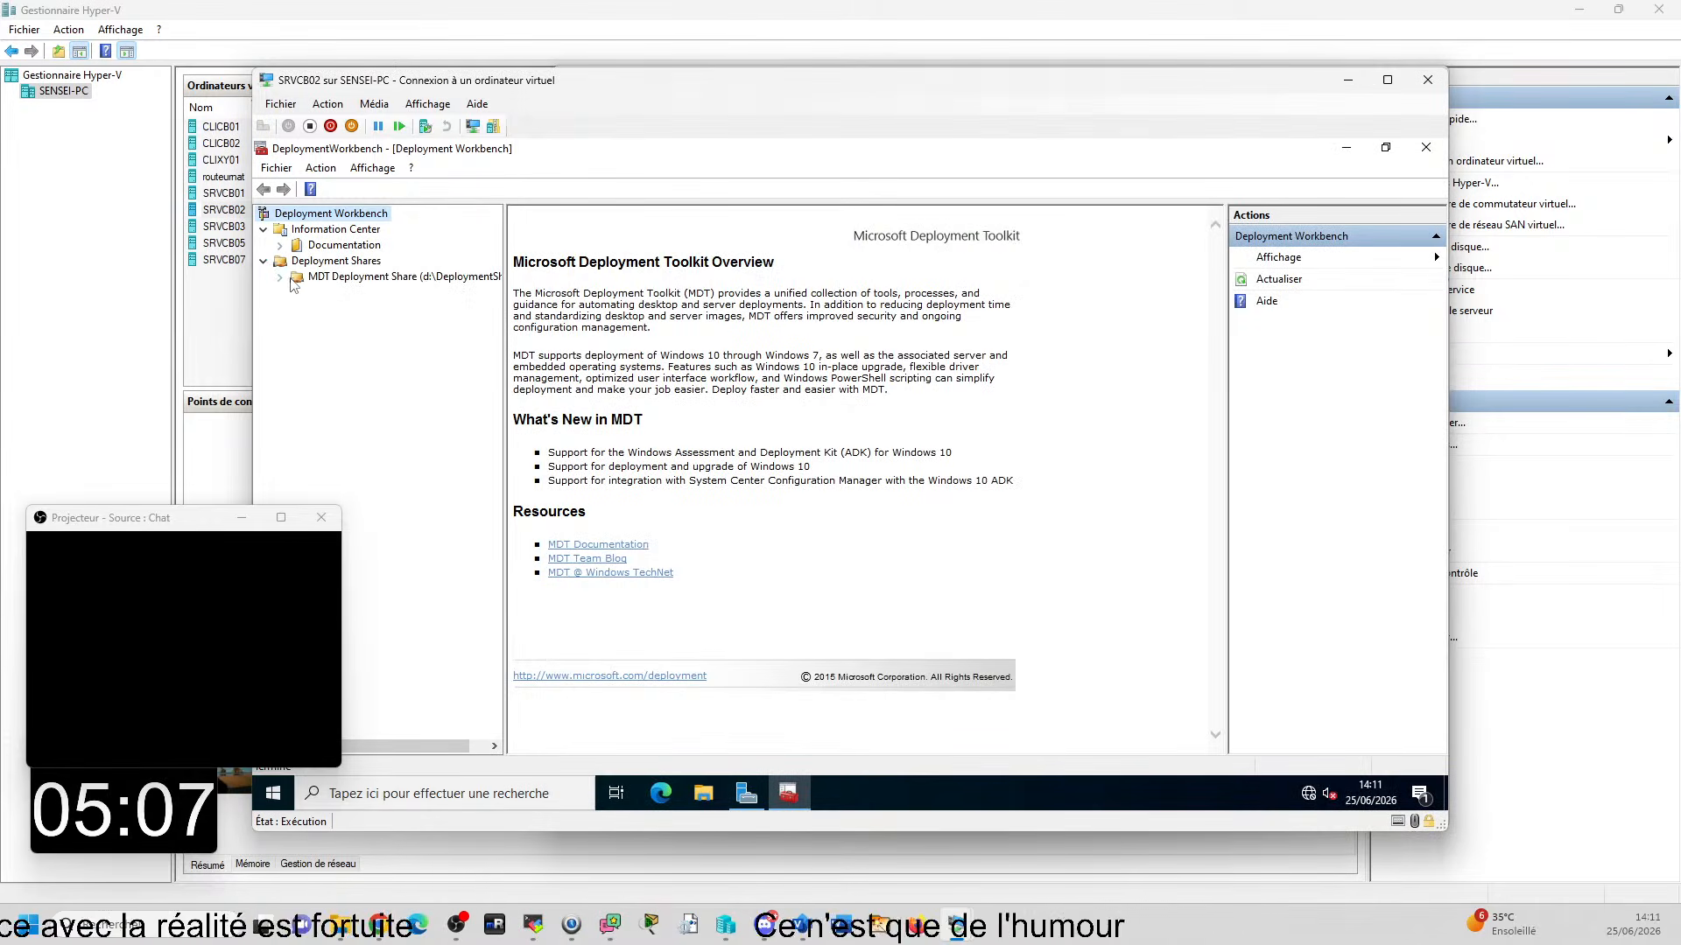
click(298, 277)
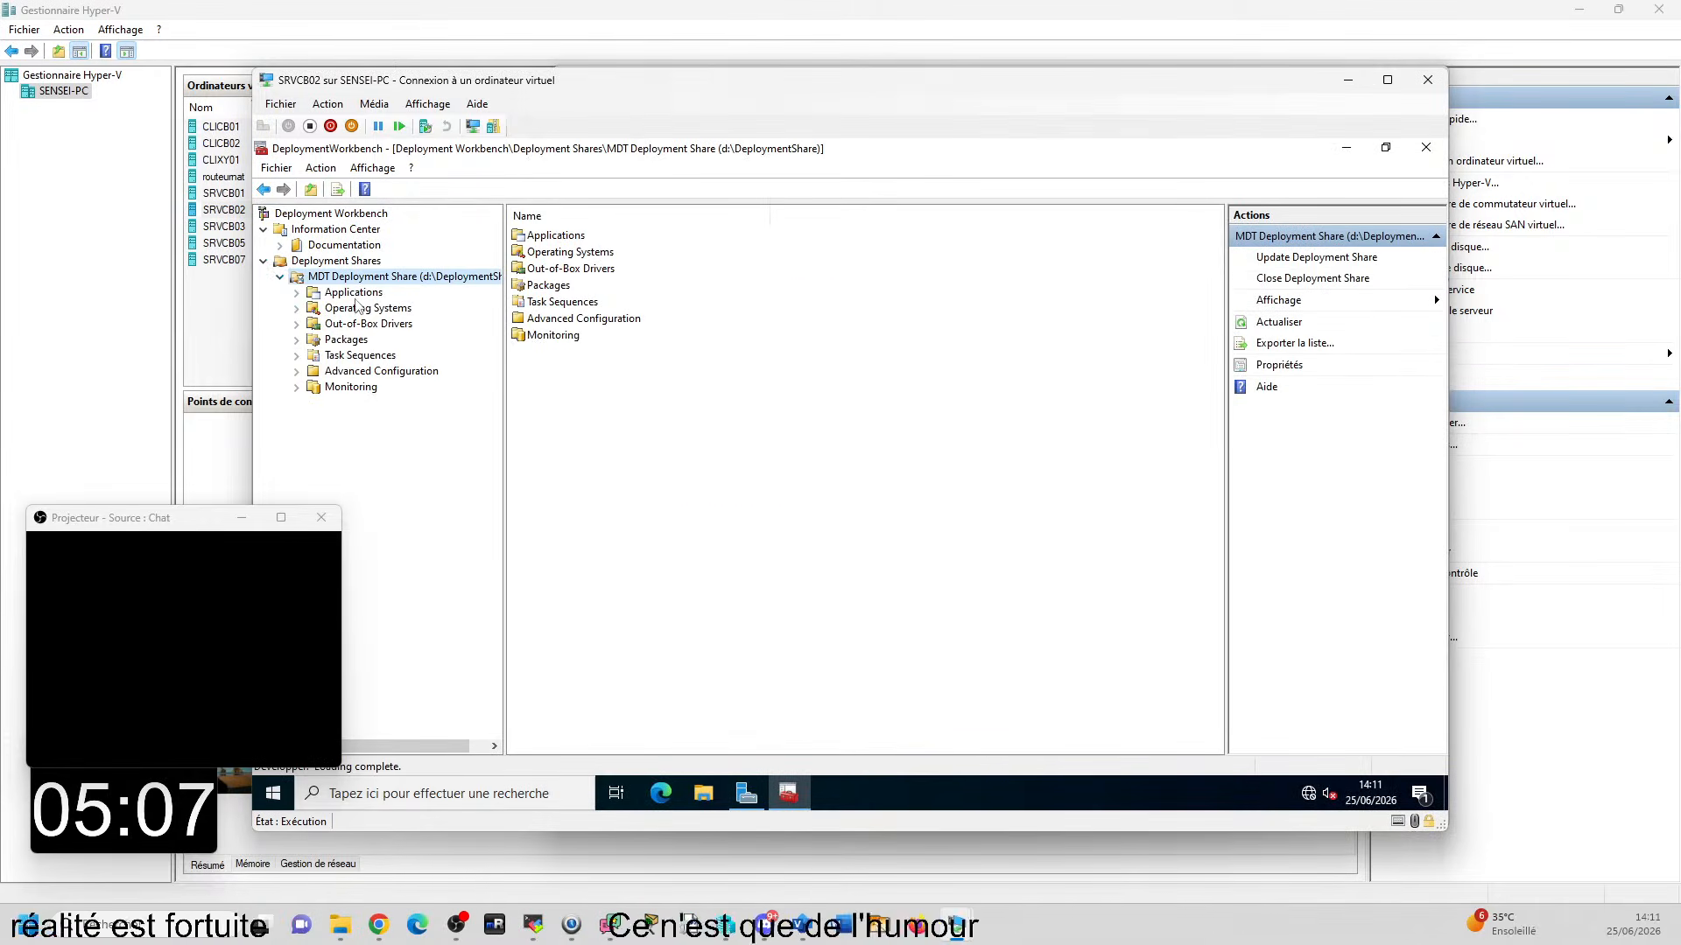
click(353, 292)
drag(879, 75, 782, 59)
click(1408, 504)
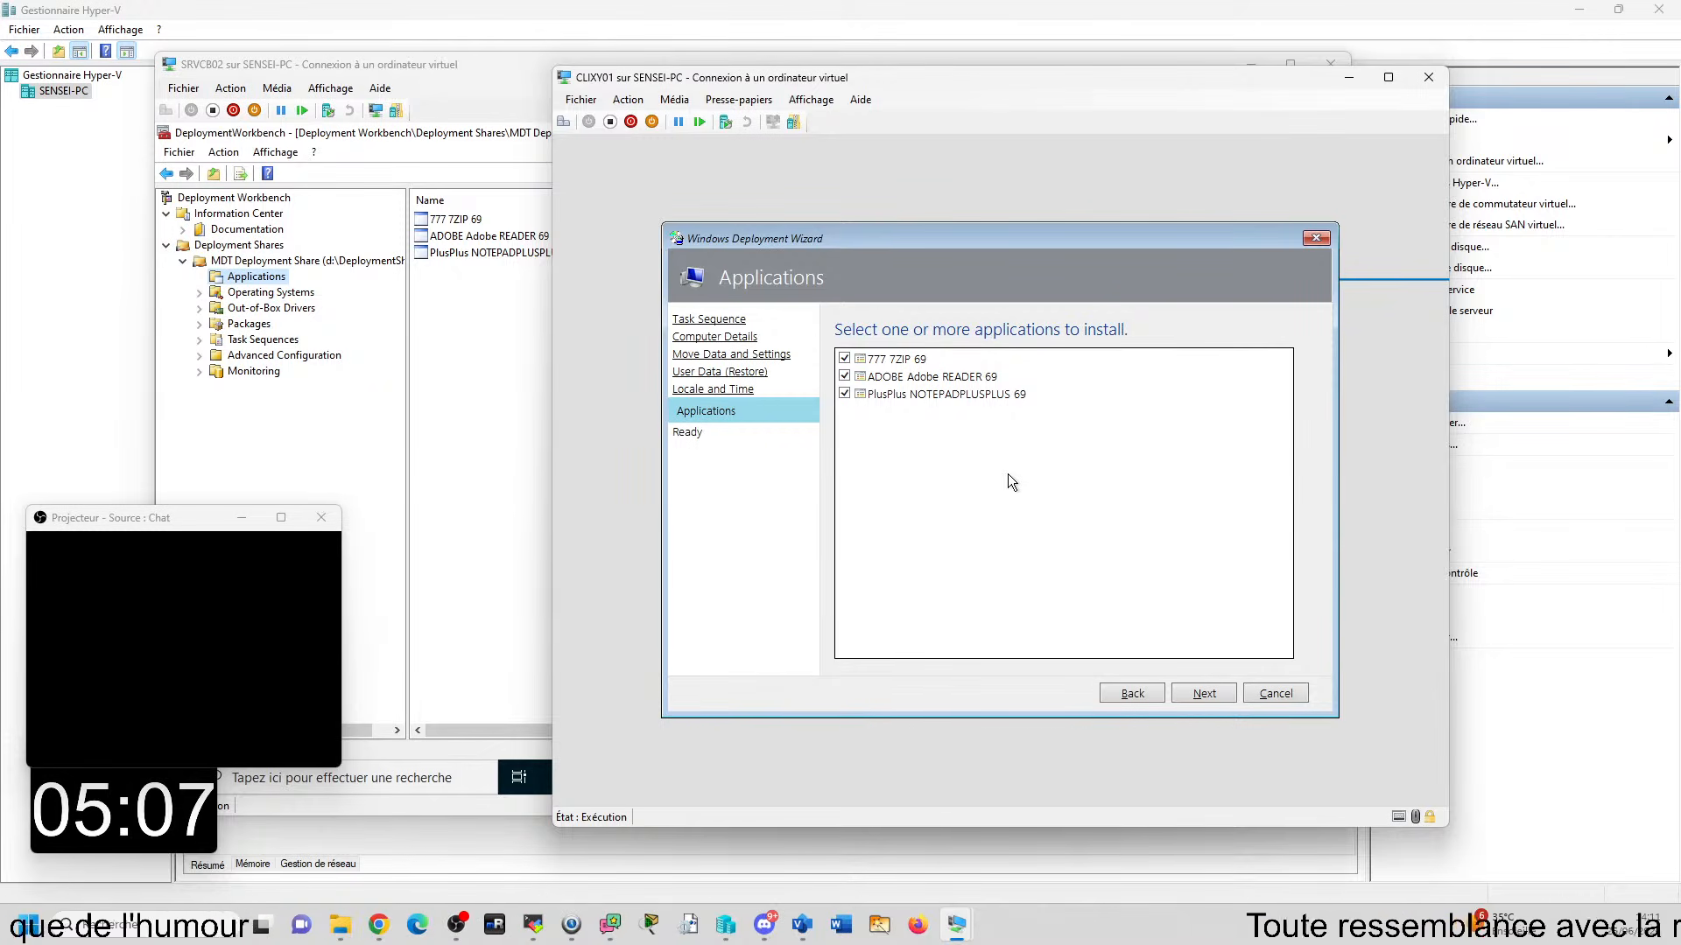
- Confirm the application selection in the deployment wizard and begin the deployment on CLIXY01
click(1214, 699)
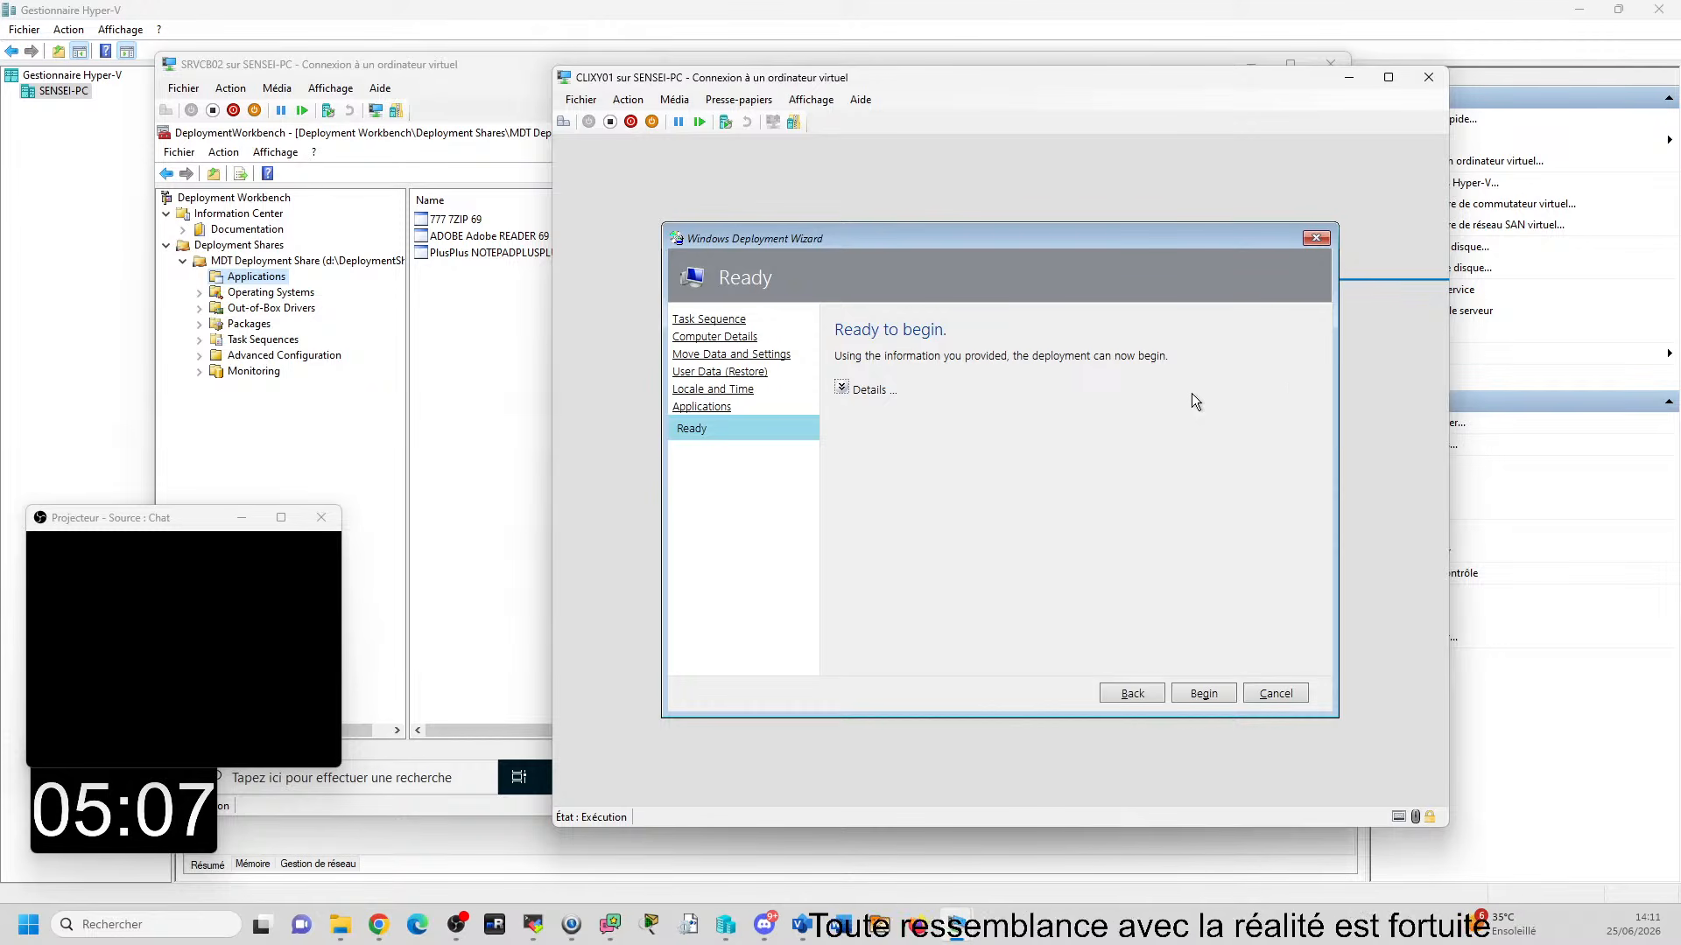
click(1204, 693)
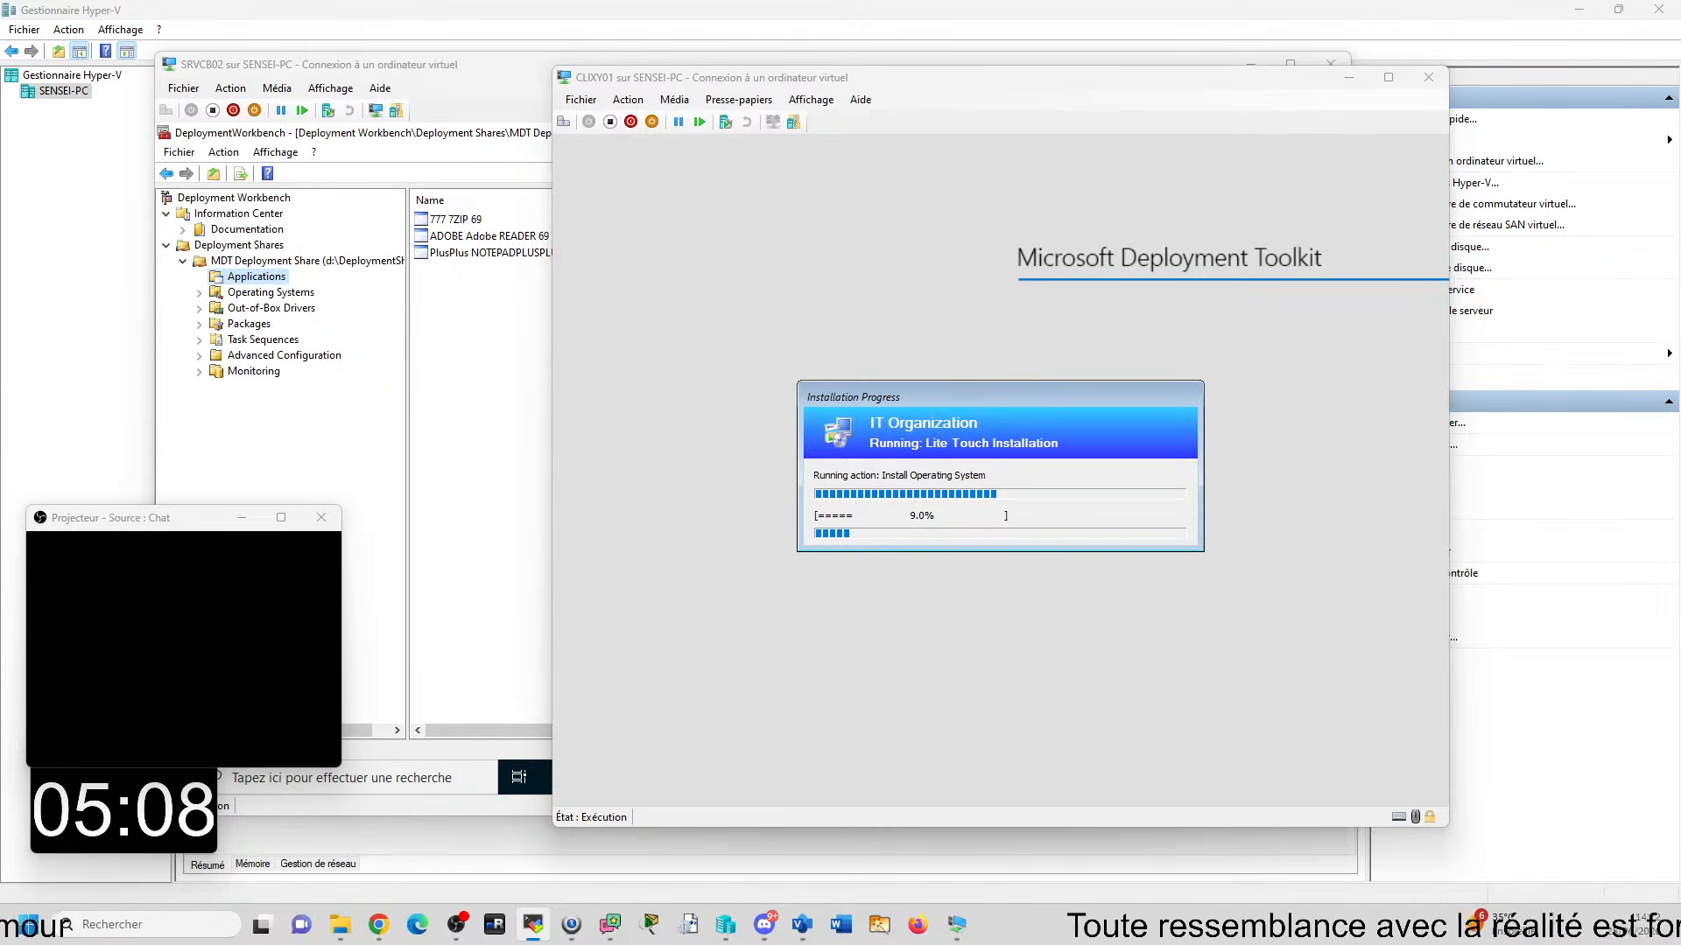
- Bring the PCTSSR12 remote viewer window into view and maximize it to examine the CLUT01 deployment summary
drag(1679, 367, 95, 4)
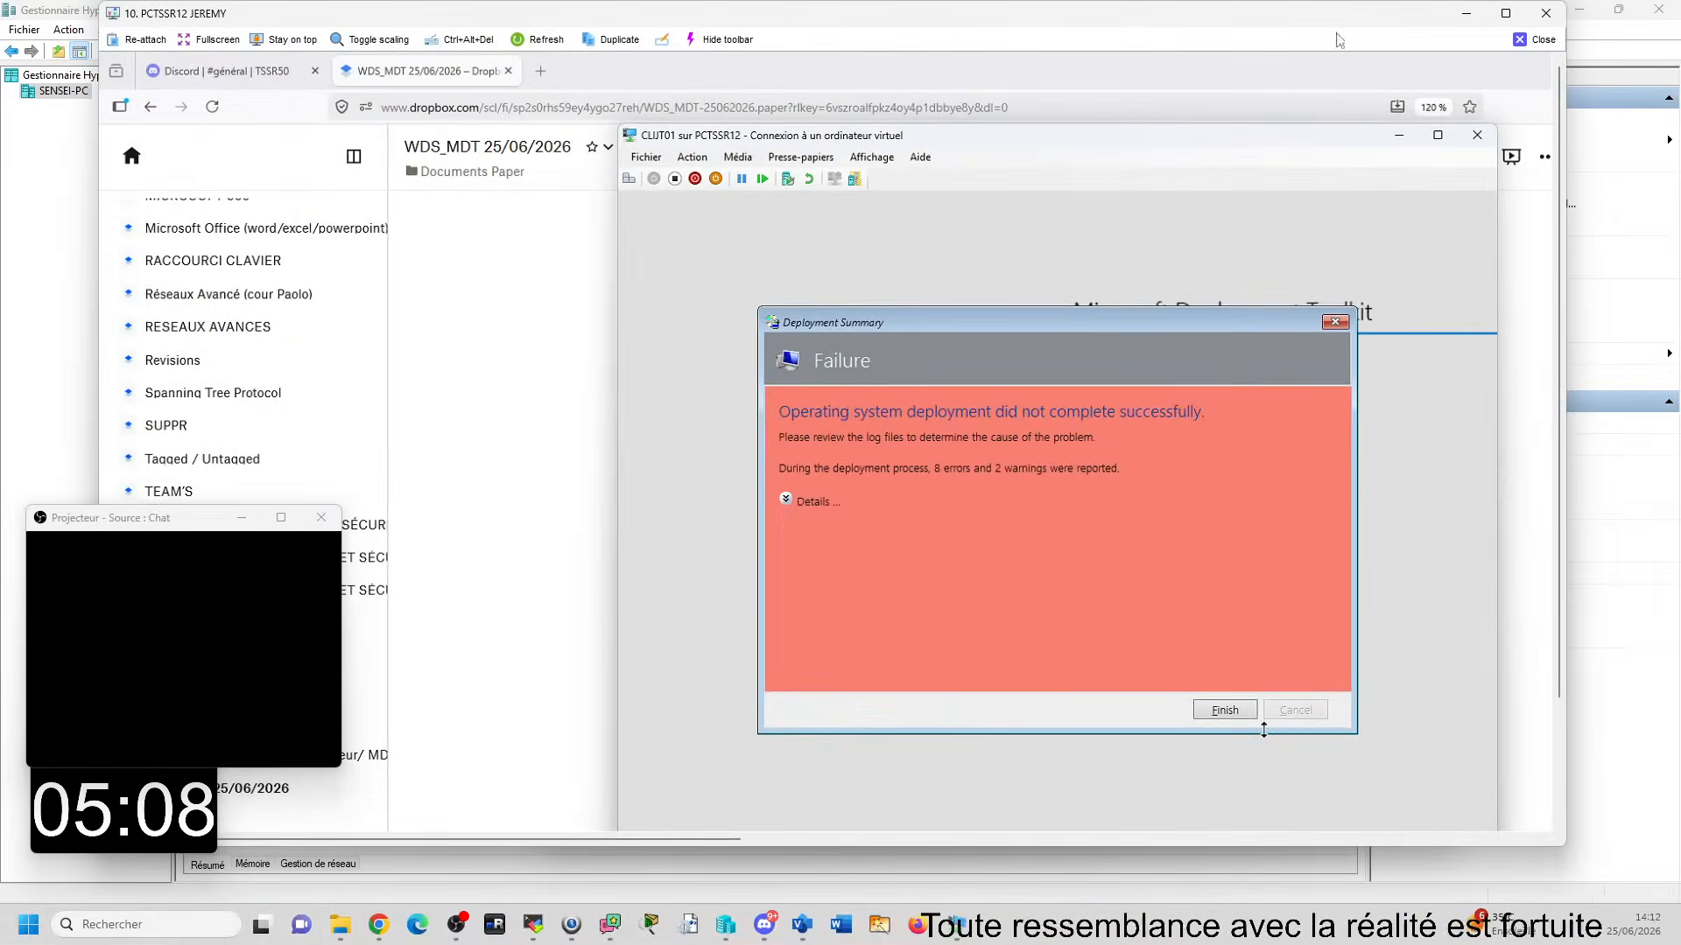
click(1488, 22)
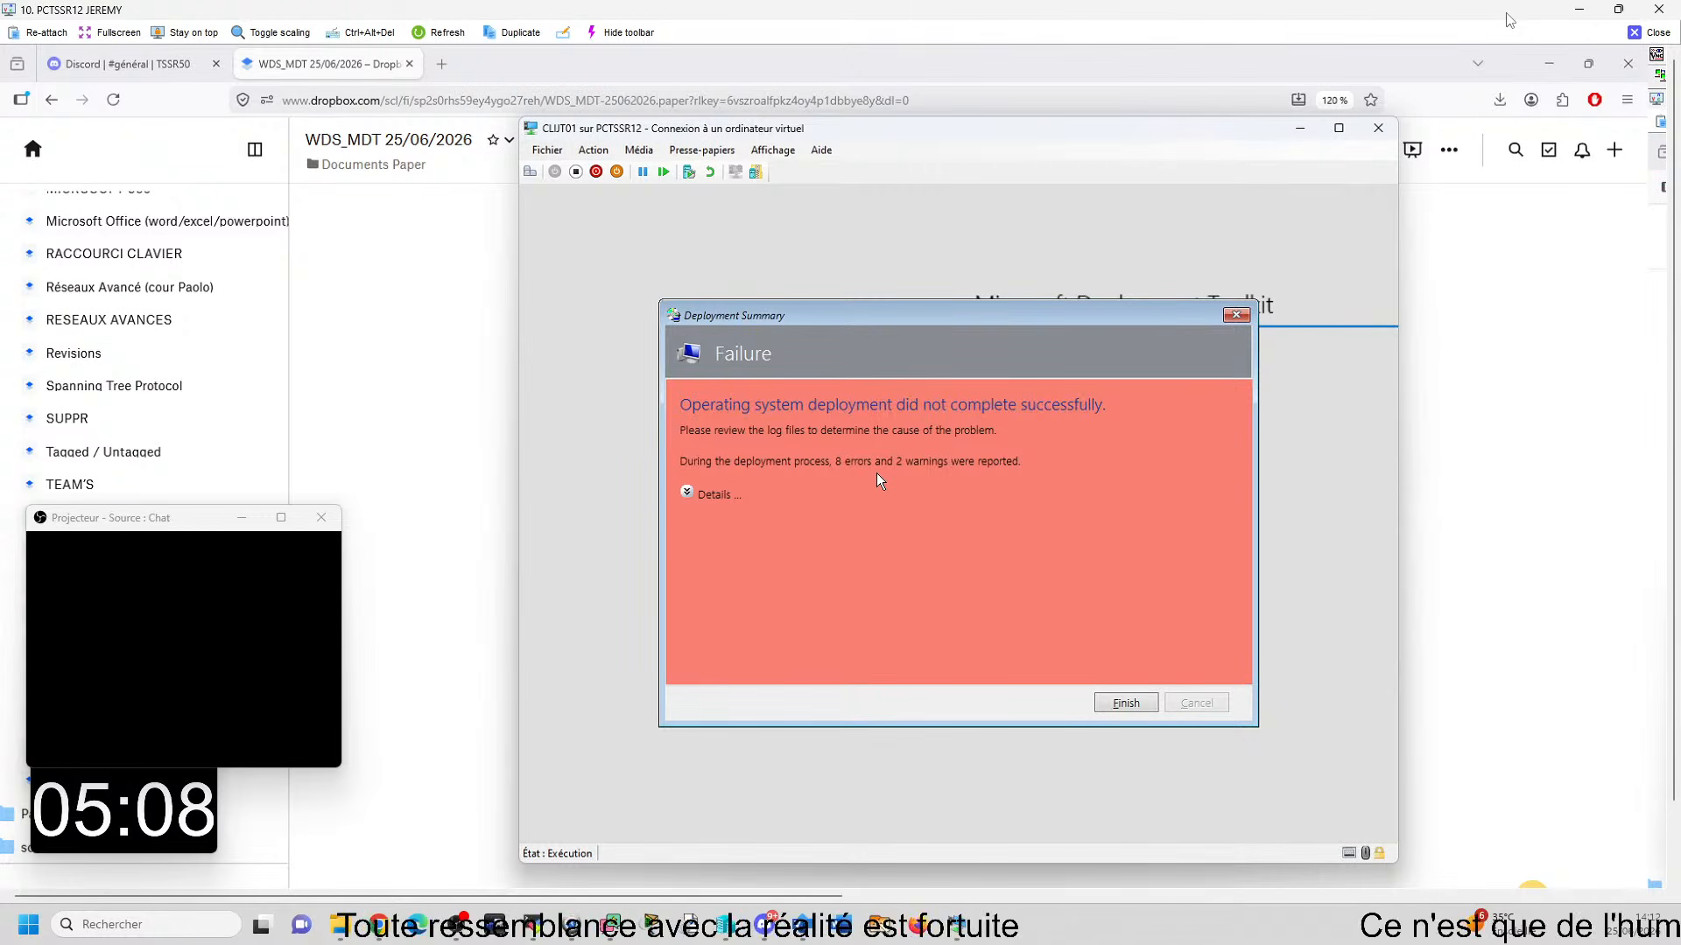
- Expand and read the error details of CLUT01's deployment summary, and check the installation progress on CLIXY01
click(686, 492)
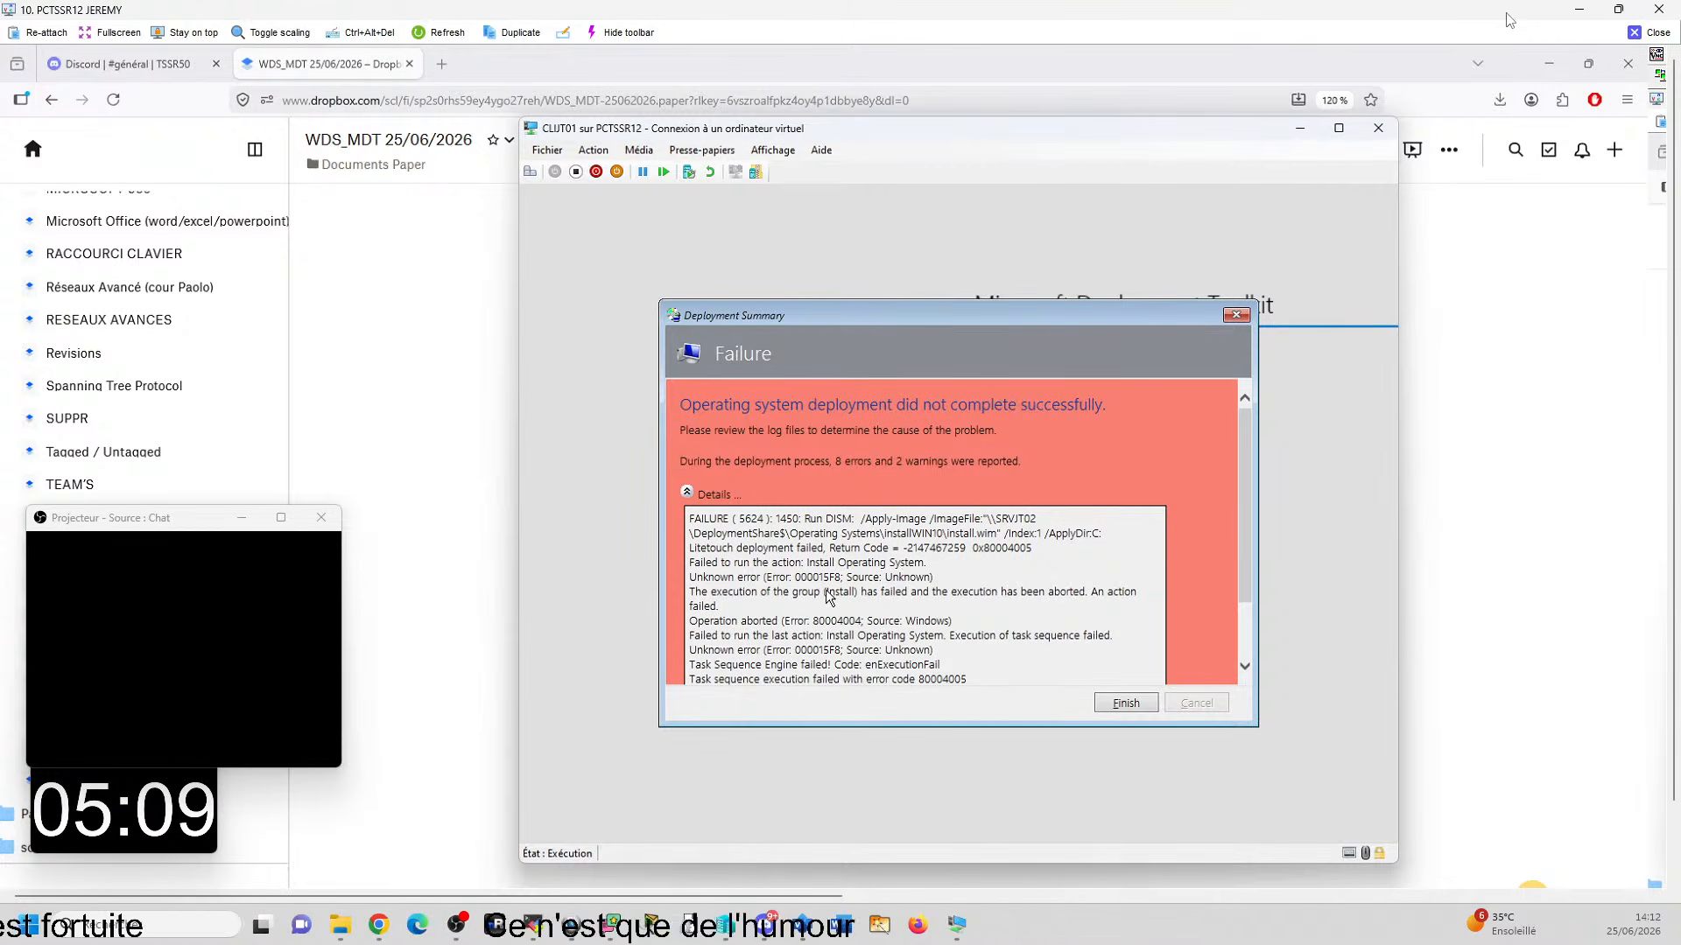
scroll(869, 598, down, 1)
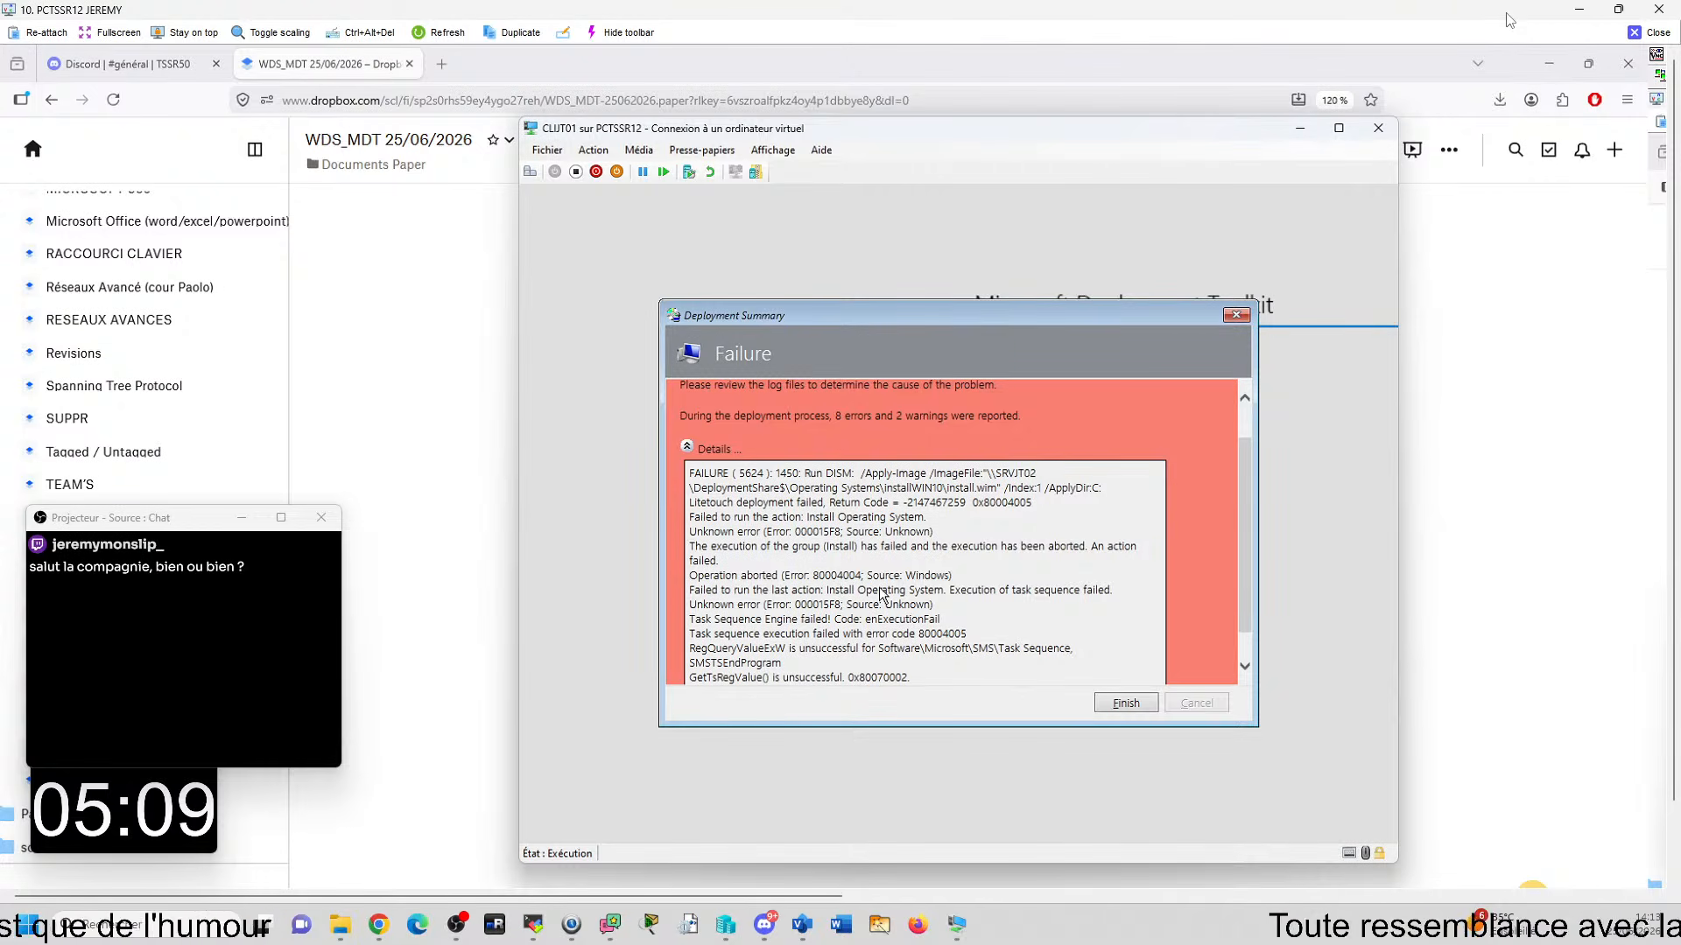
scroll(881, 595, down, 1)
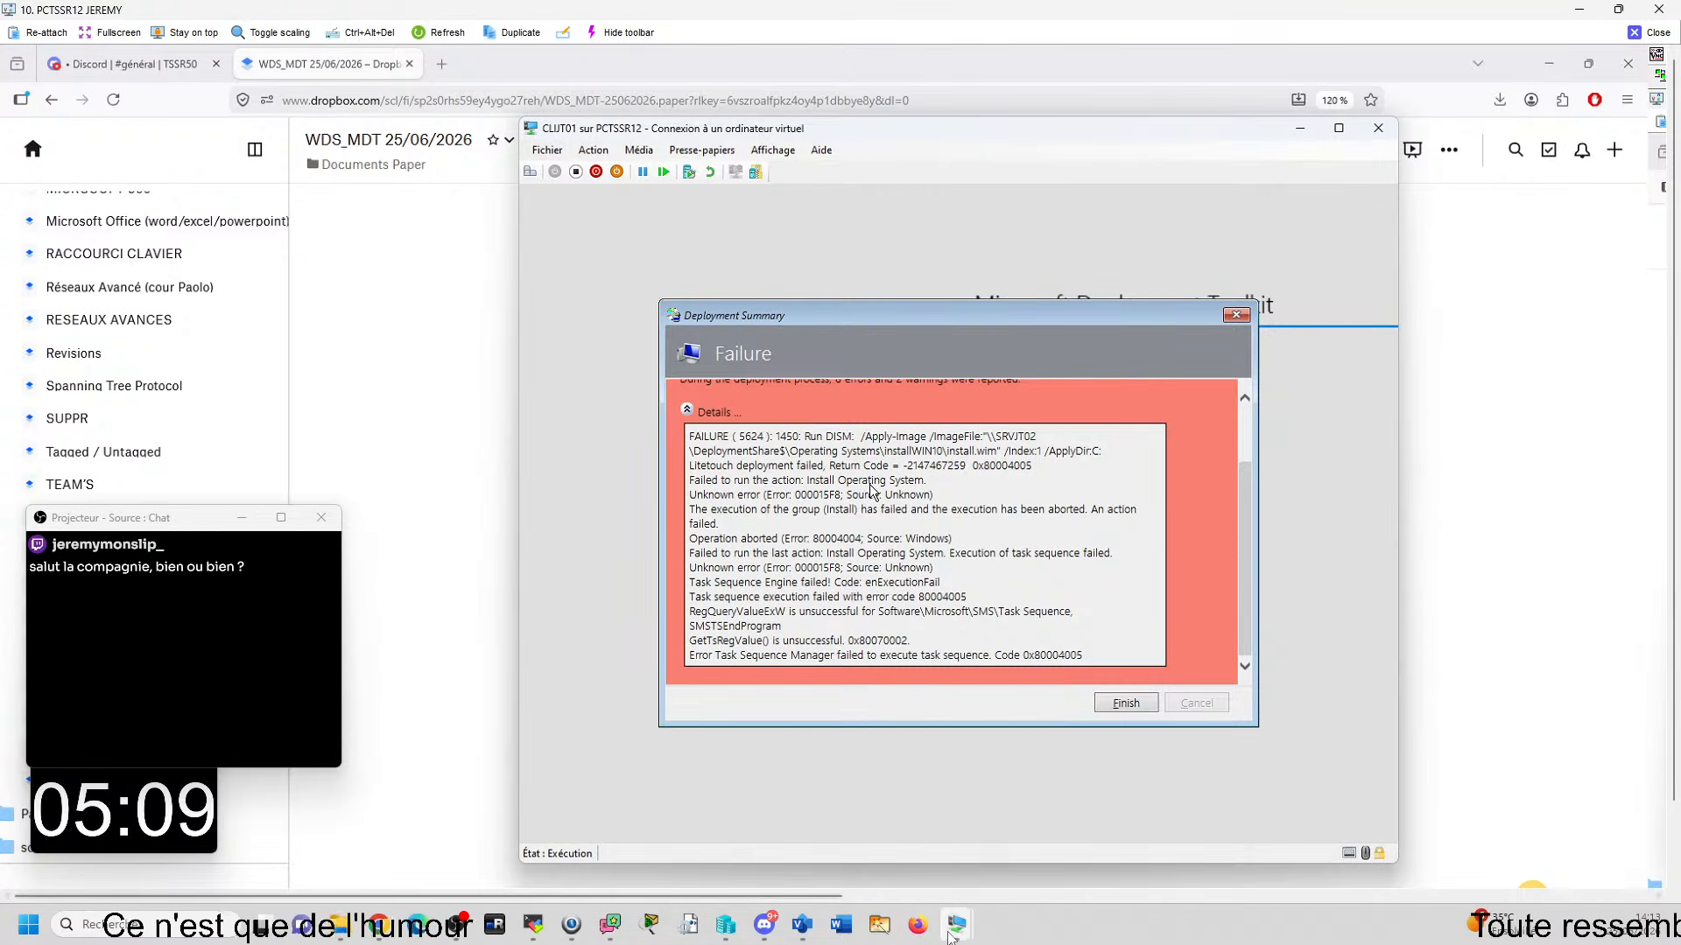
click(1097, 891)
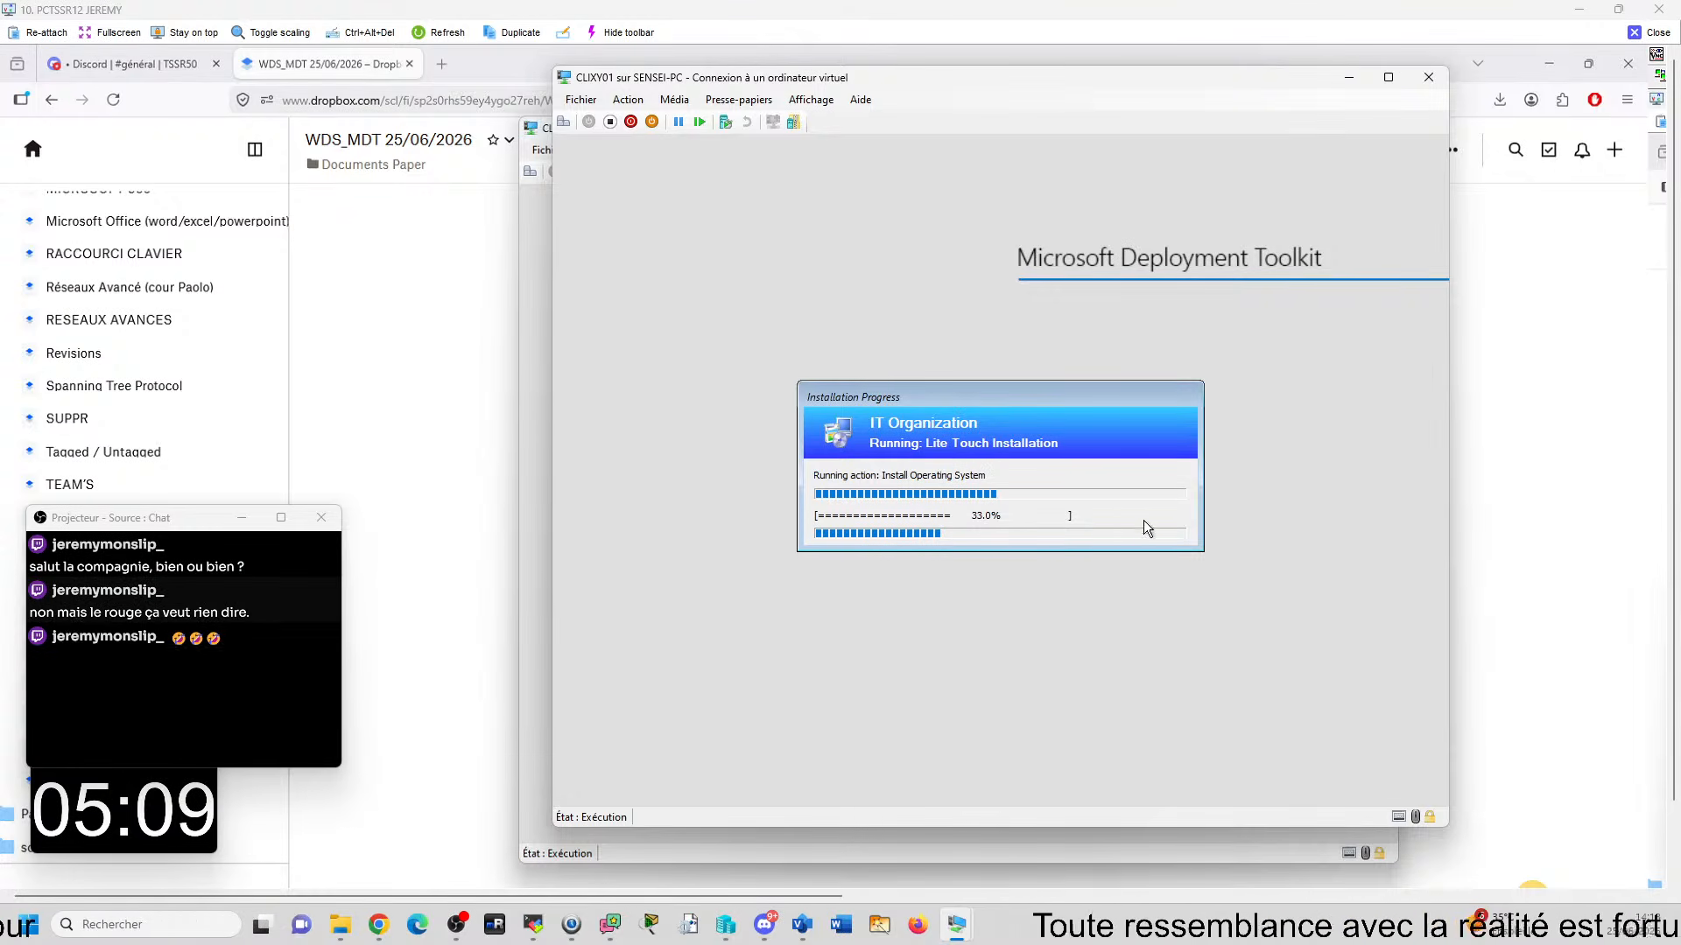
drag(817, 79, 1680, 104)
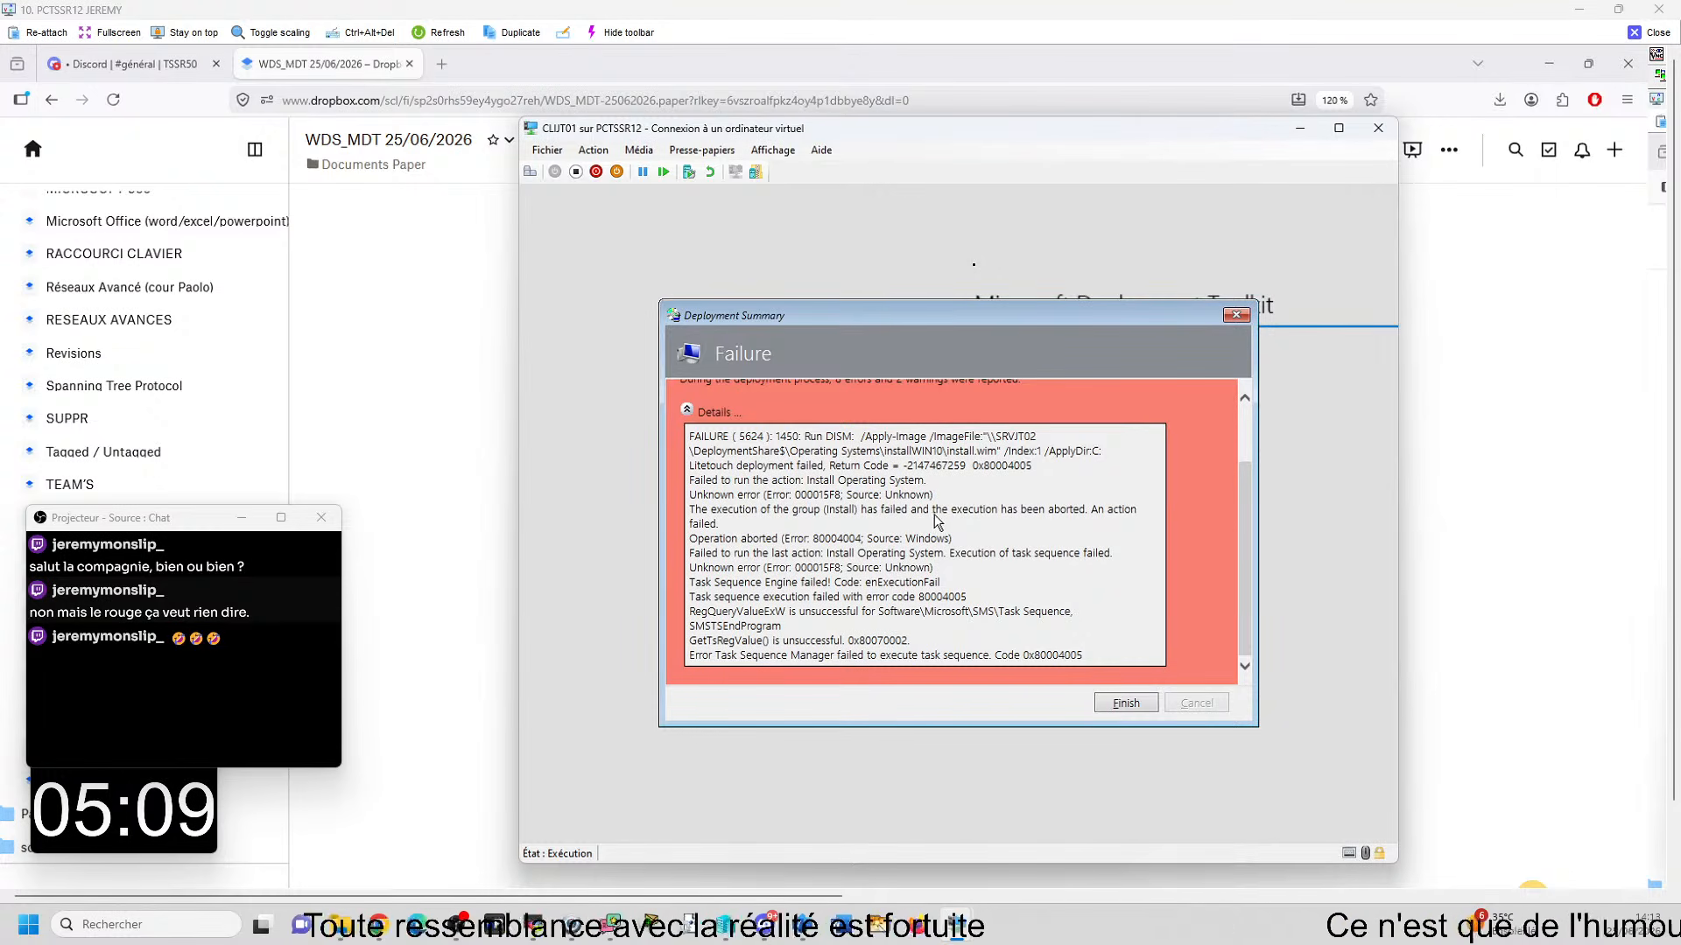
- Reread the error details from the start and finish the deployment summary on CLUT01
scroll(938, 525, up, 1)
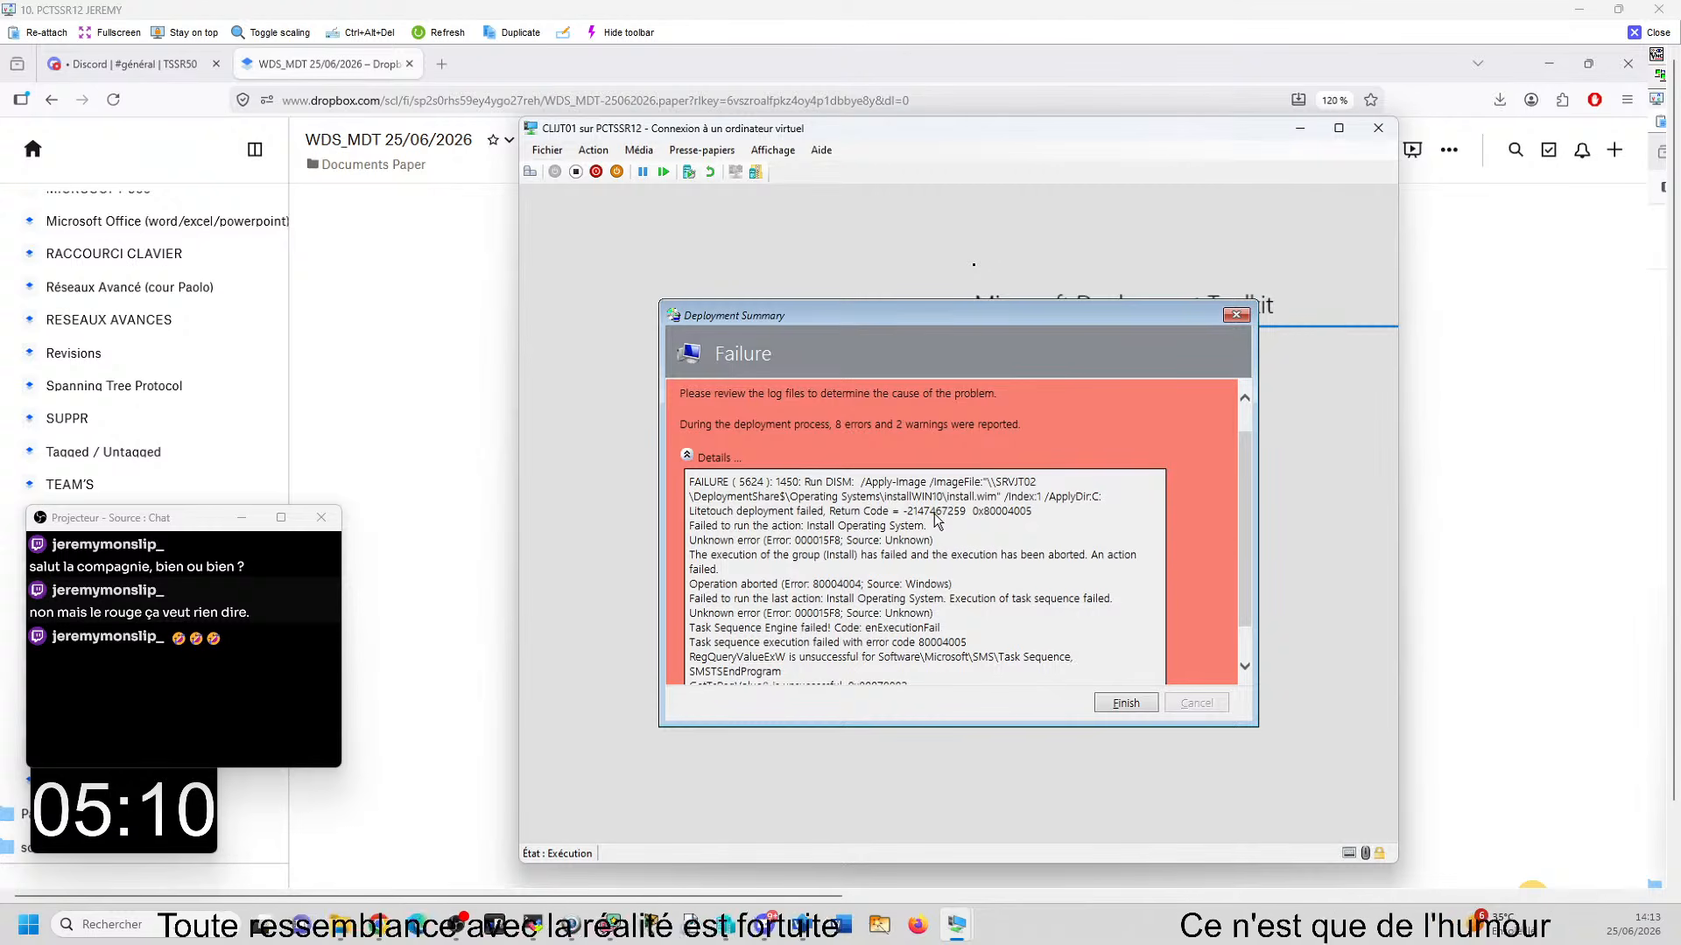
scroll(1005, 571, up, 1)
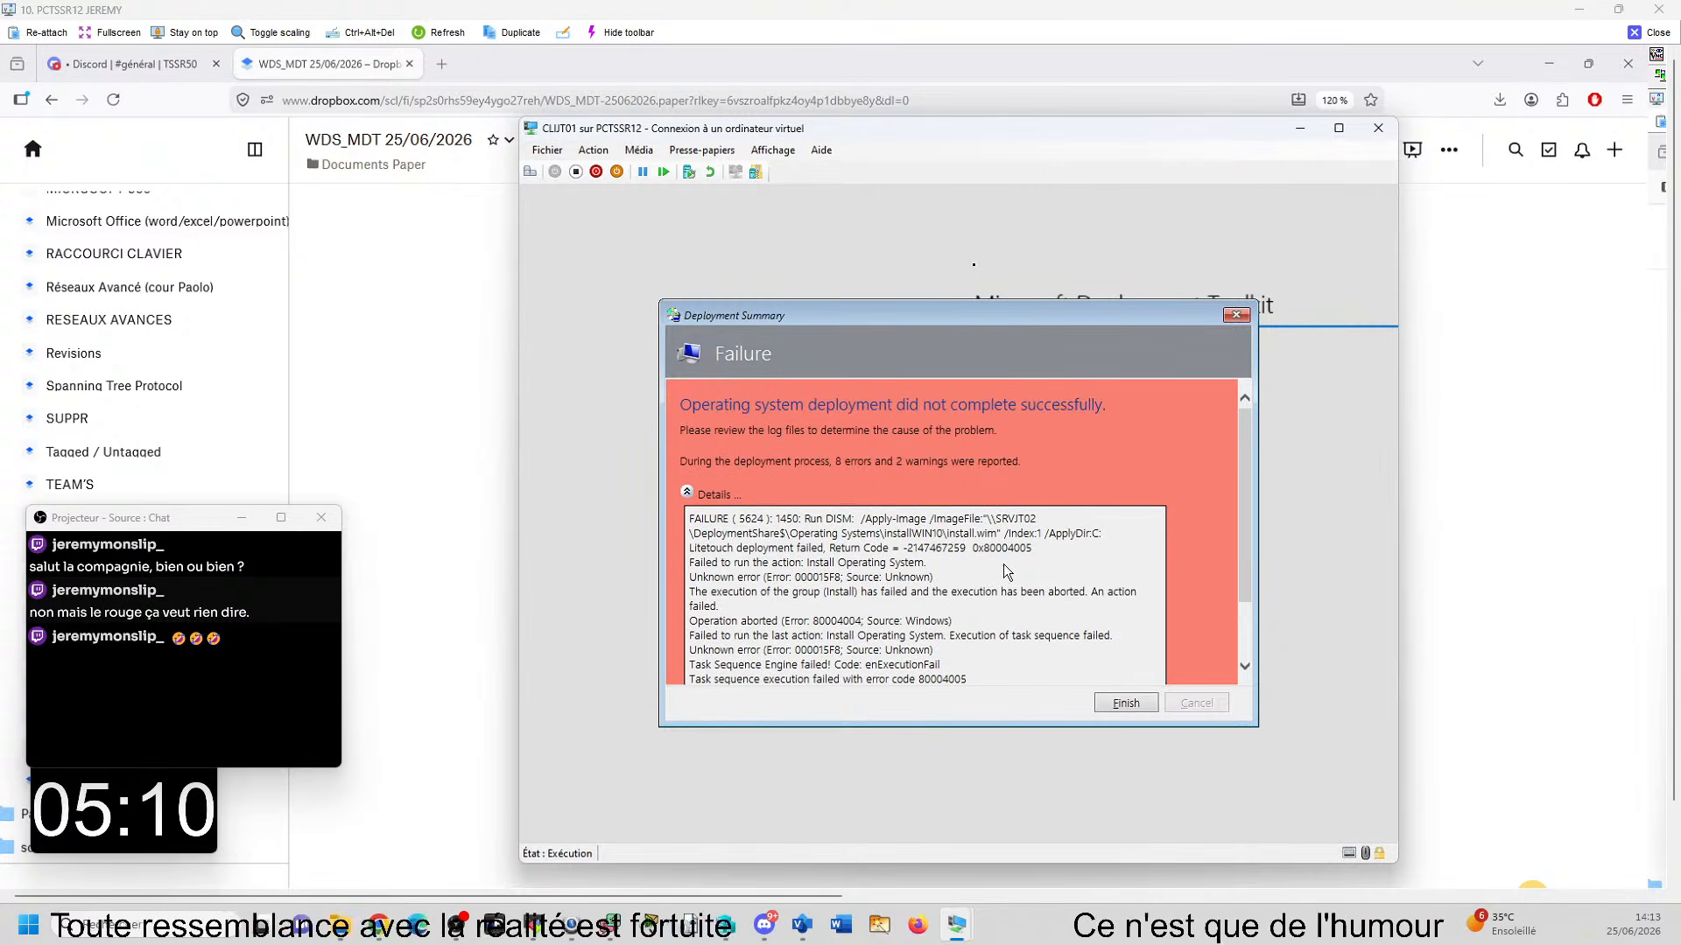
click(1127, 704)
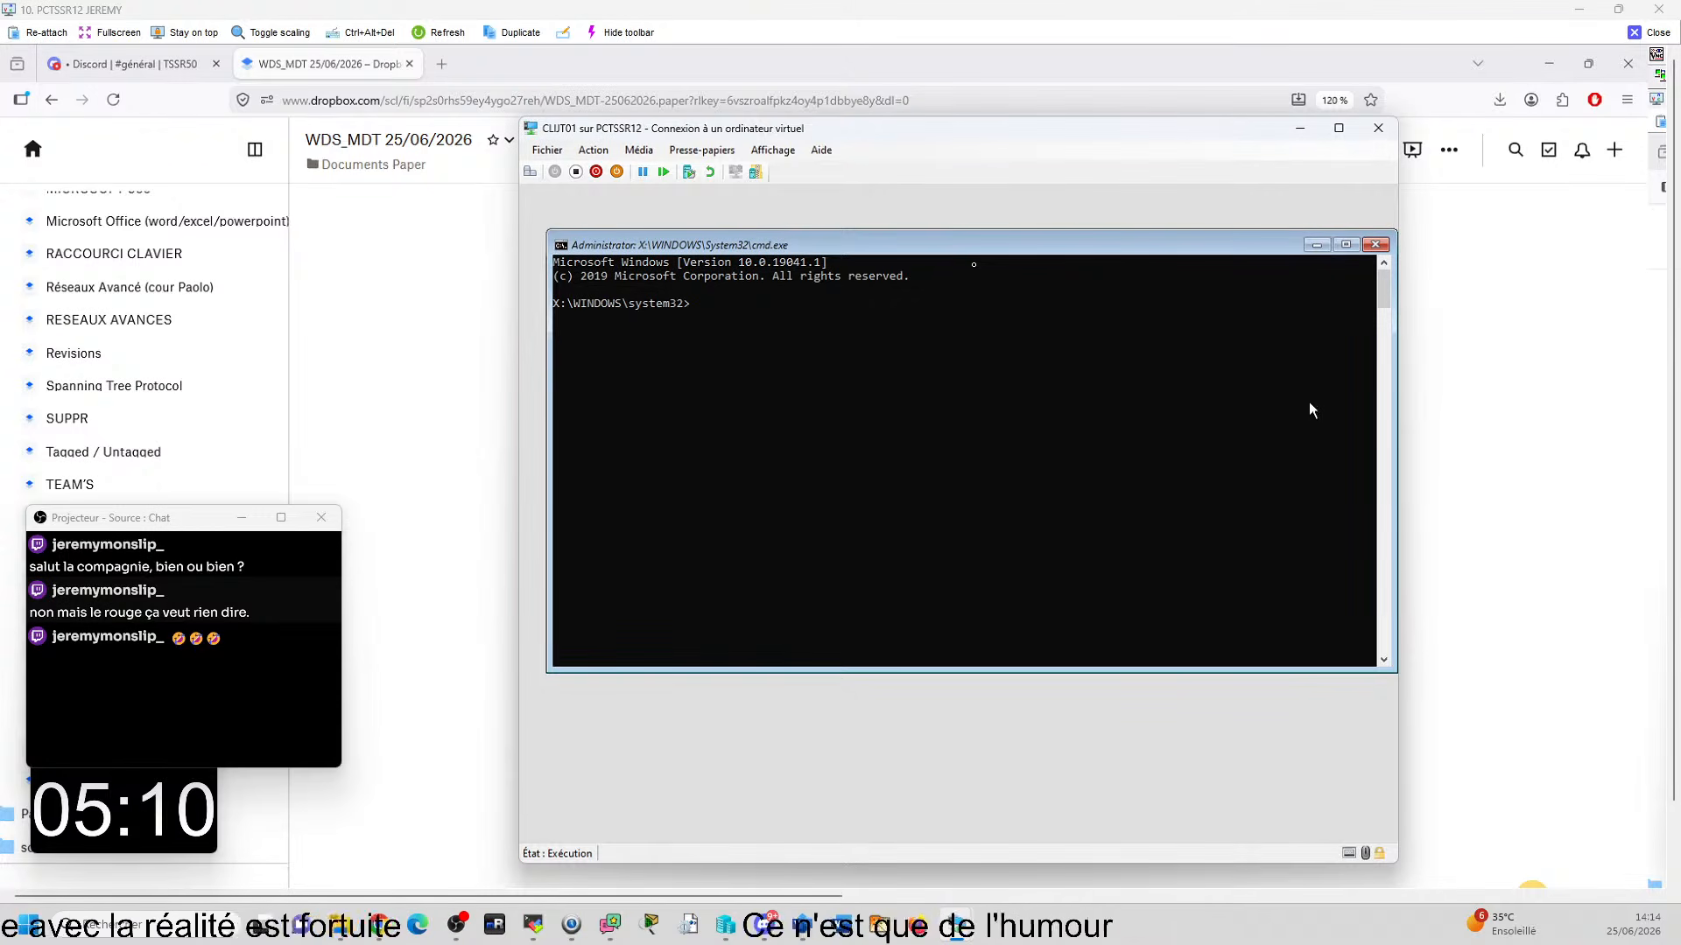
- Switch to SRVJT02 and locate Windows 10 Pro in installWIN10 install.wim among the Deployment Workbench operating systems
mouse_move(956, 924)
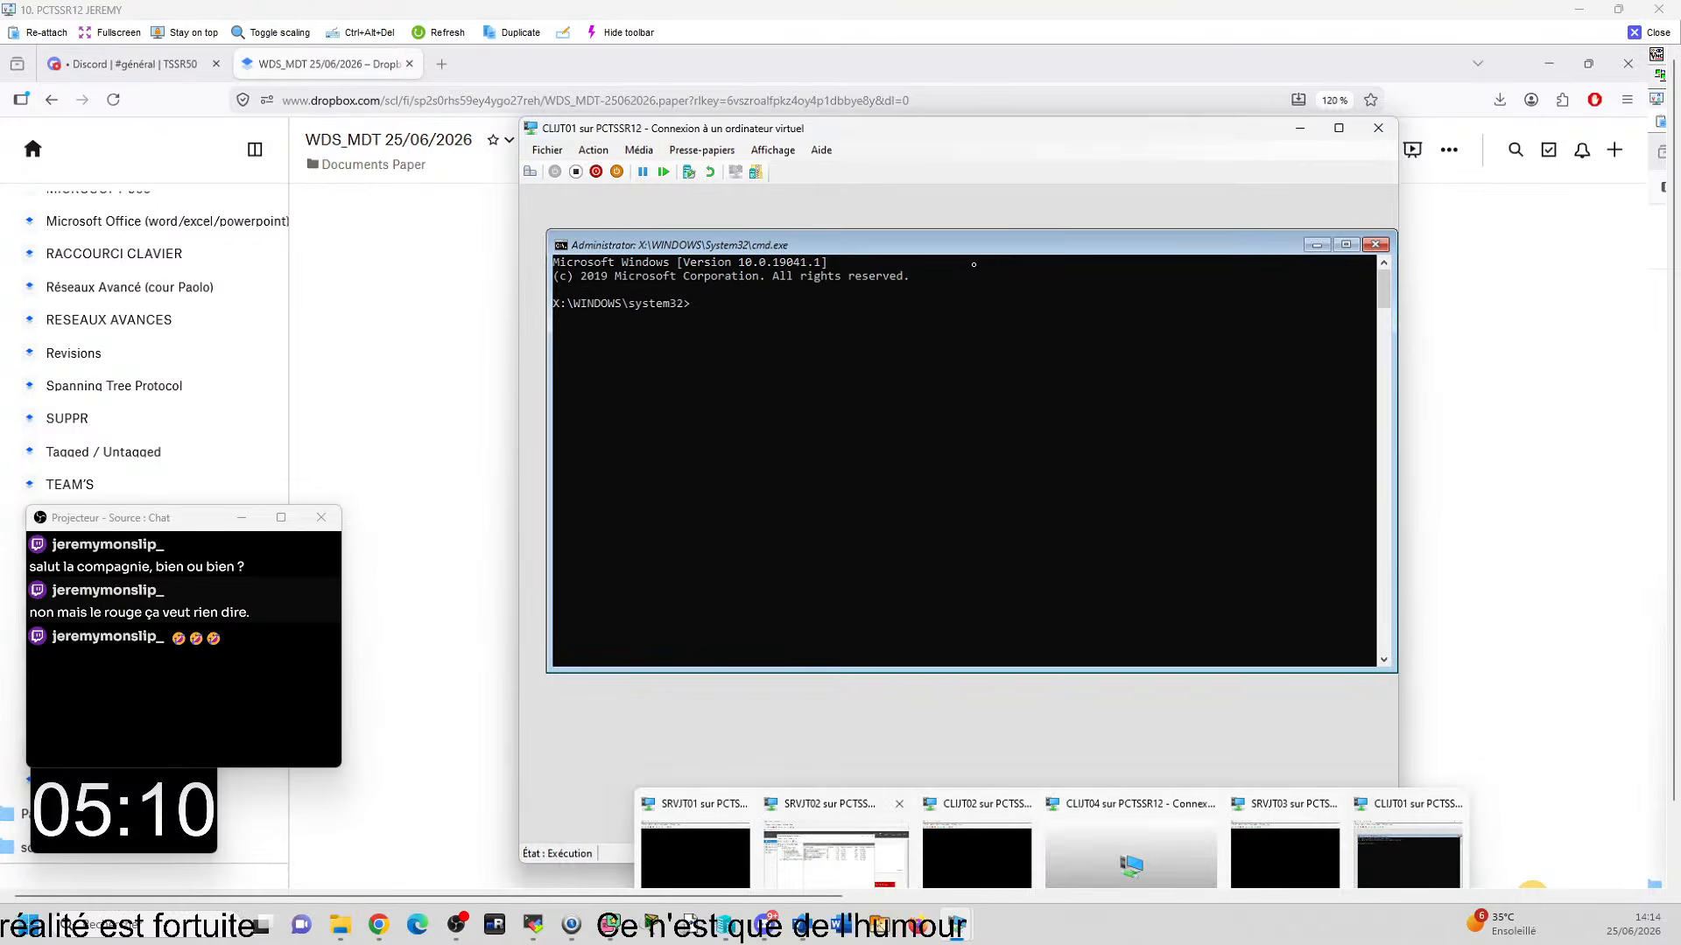
click(836, 842)
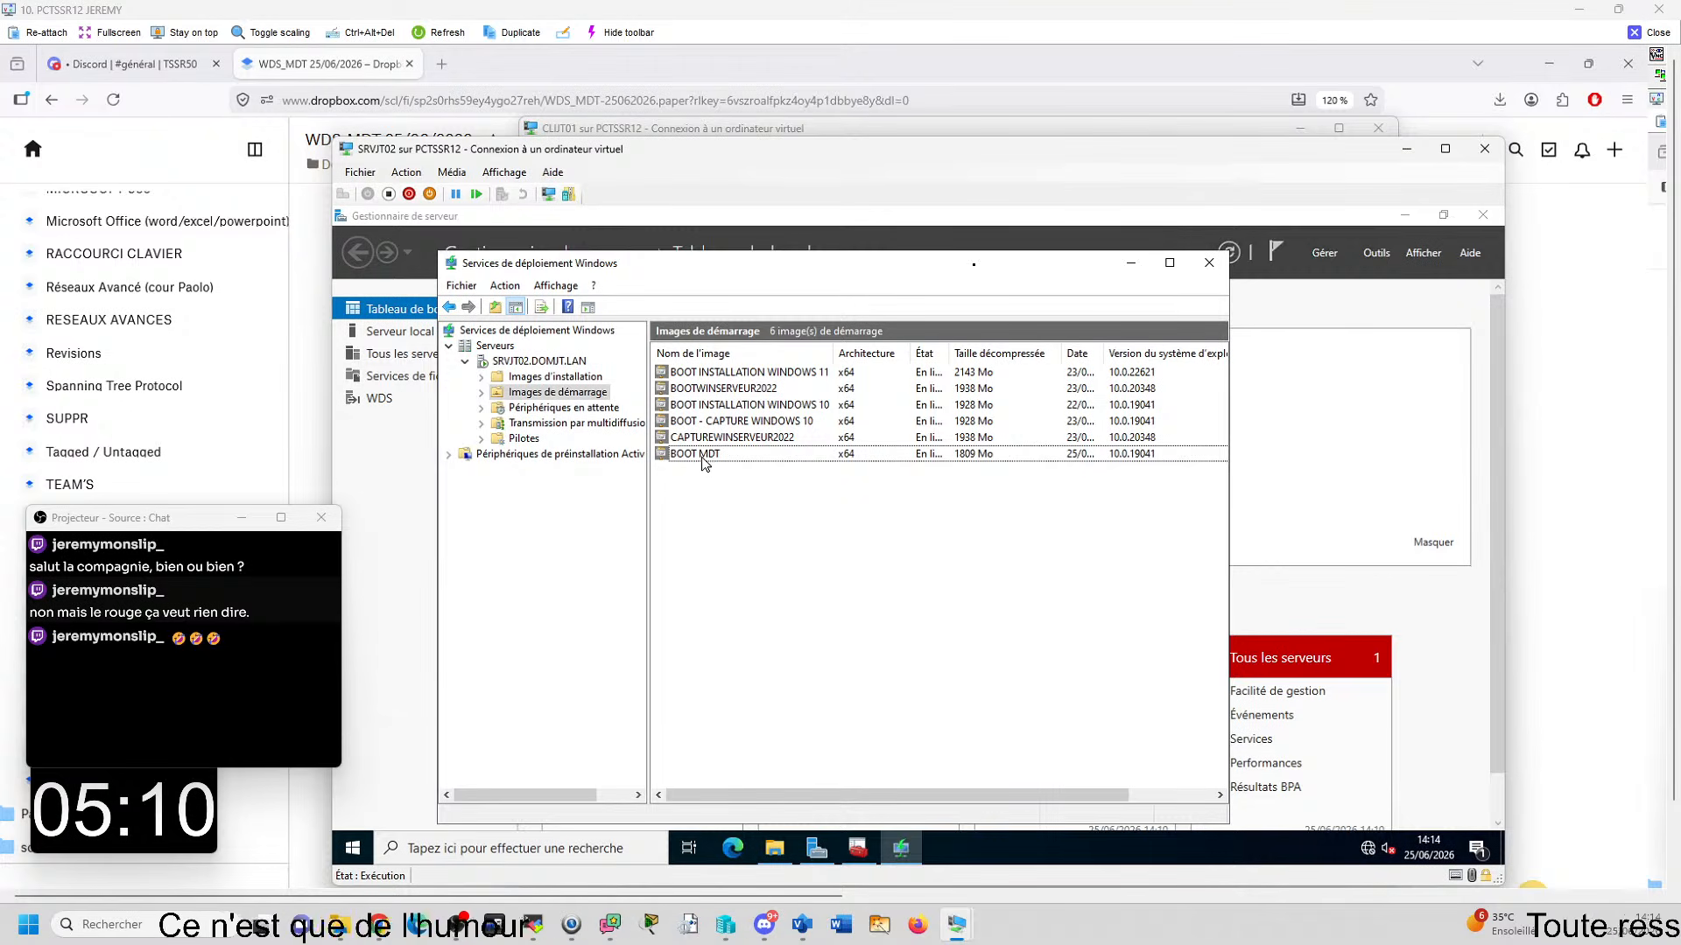
click(857, 848)
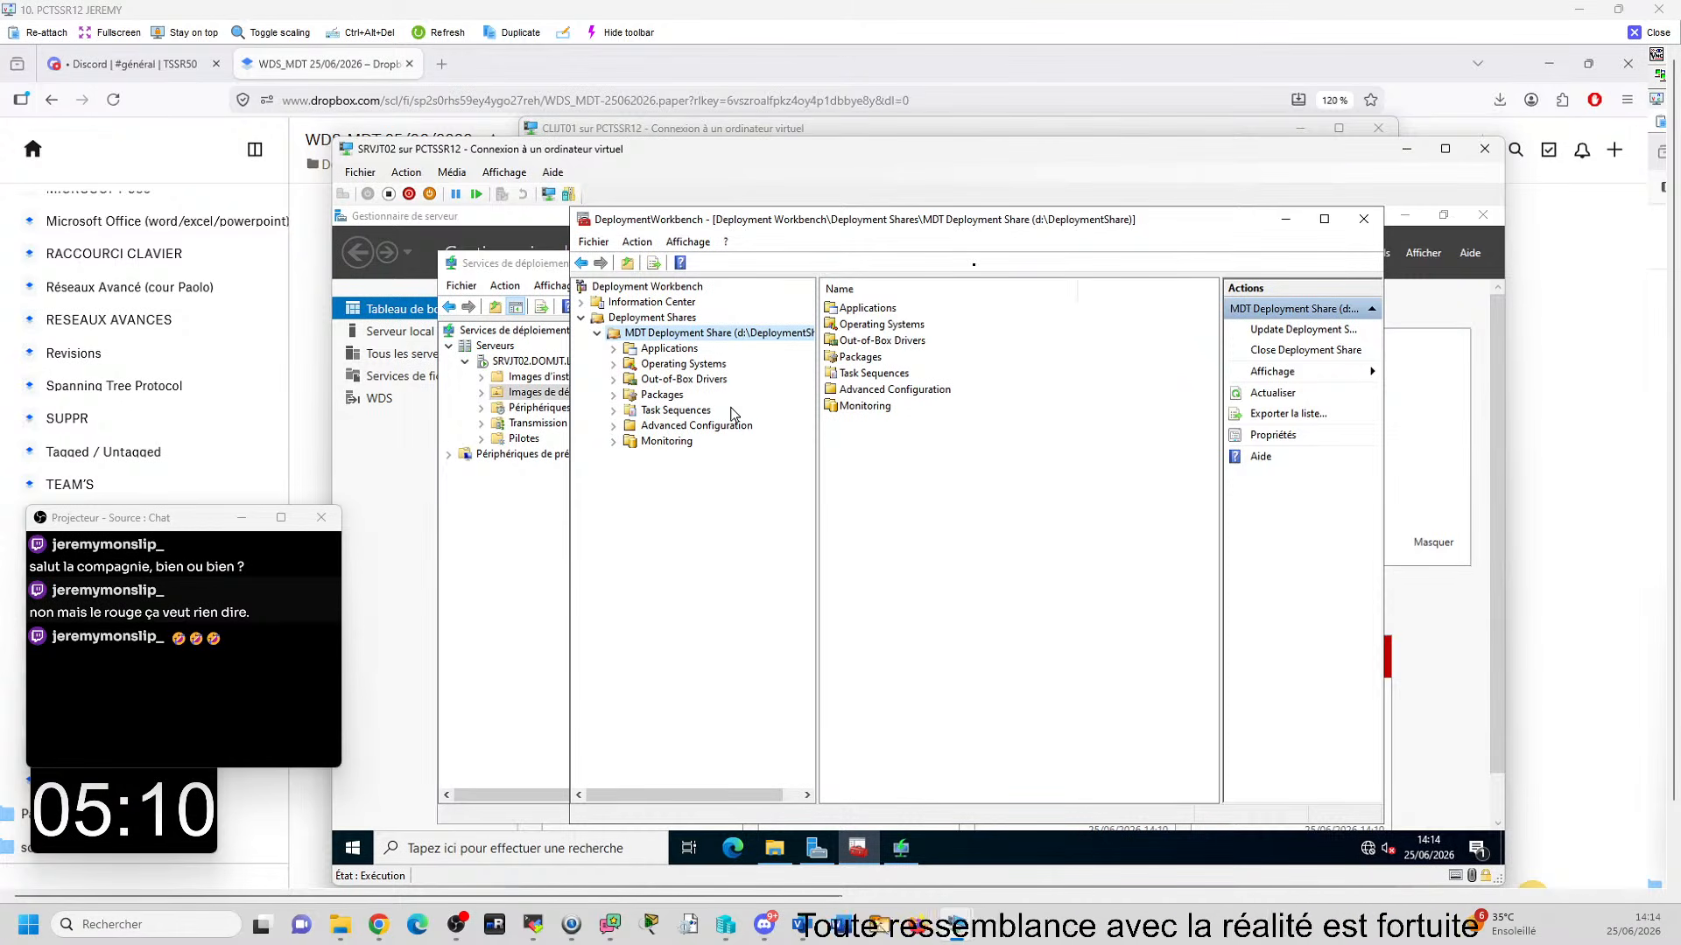
click(714, 365)
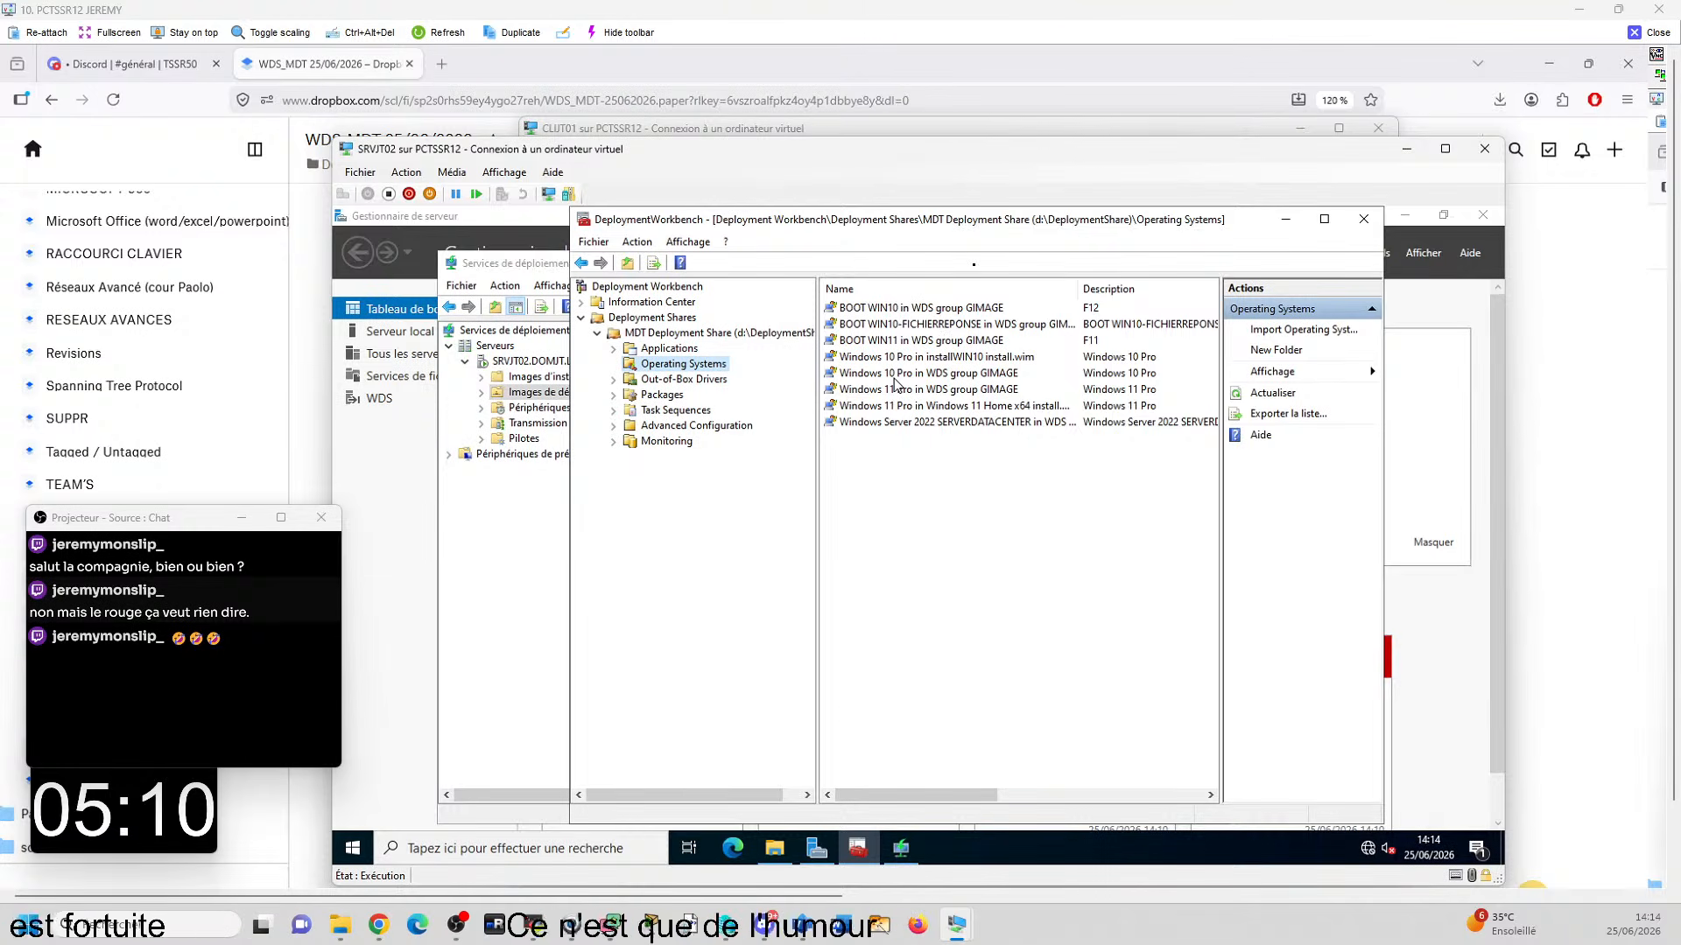
click(918, 361)
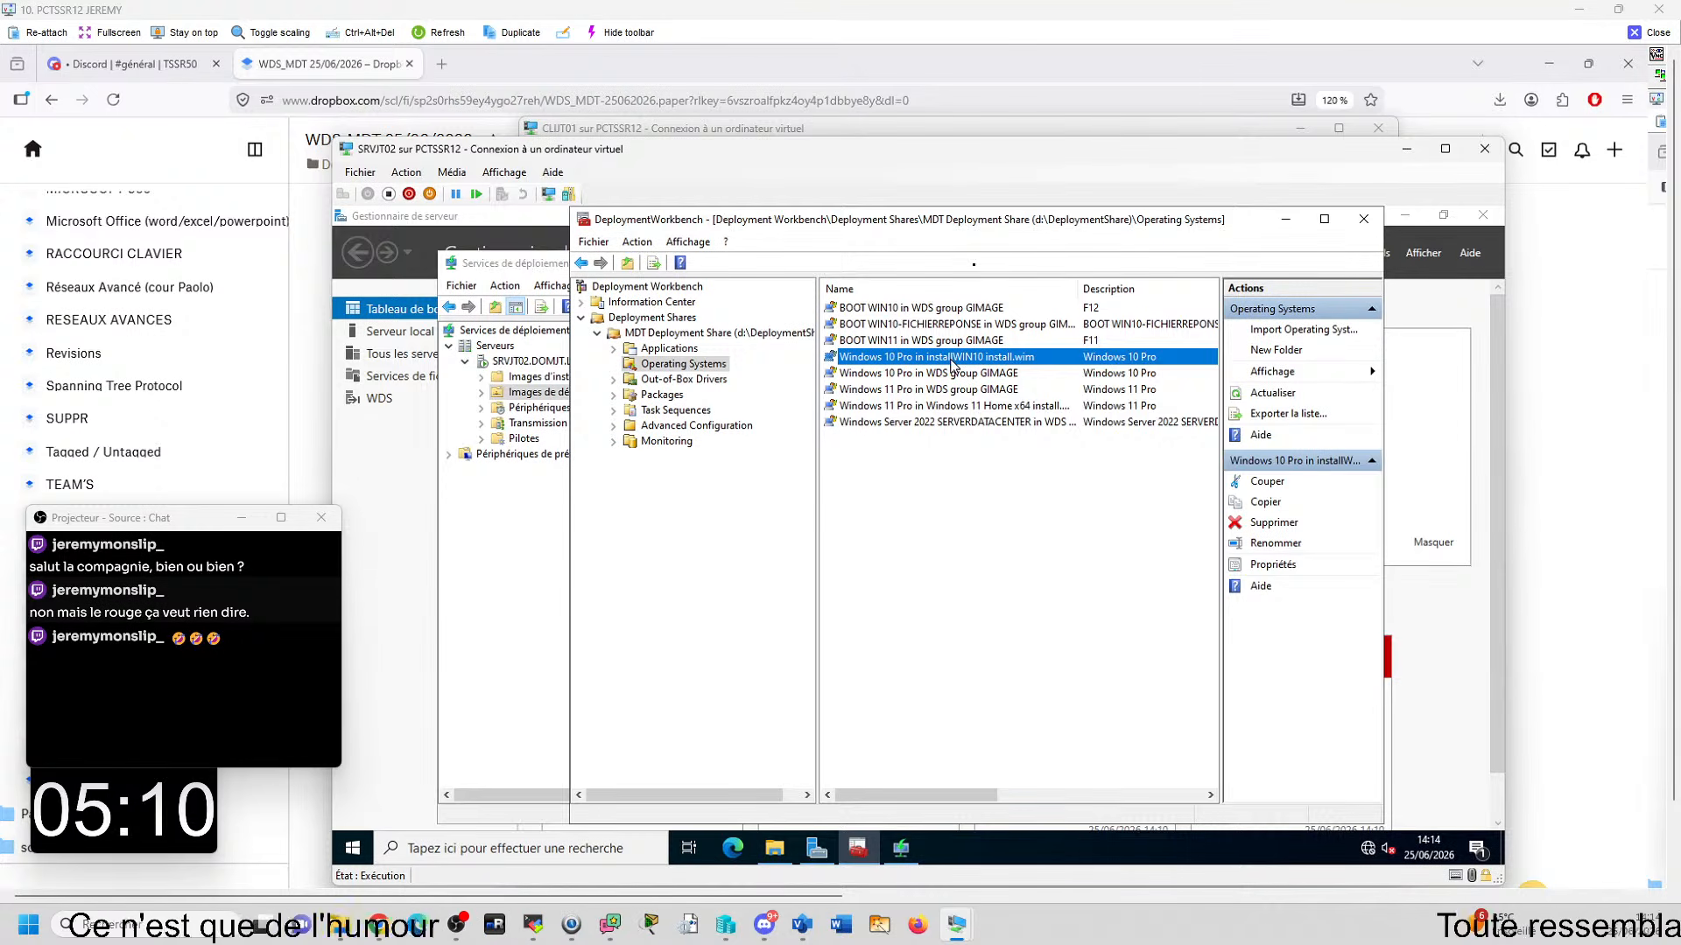
- Examine which image the Install Operating System action of the InstallWin10 task sequence uses, then close its properties without changes
click(675, 410)
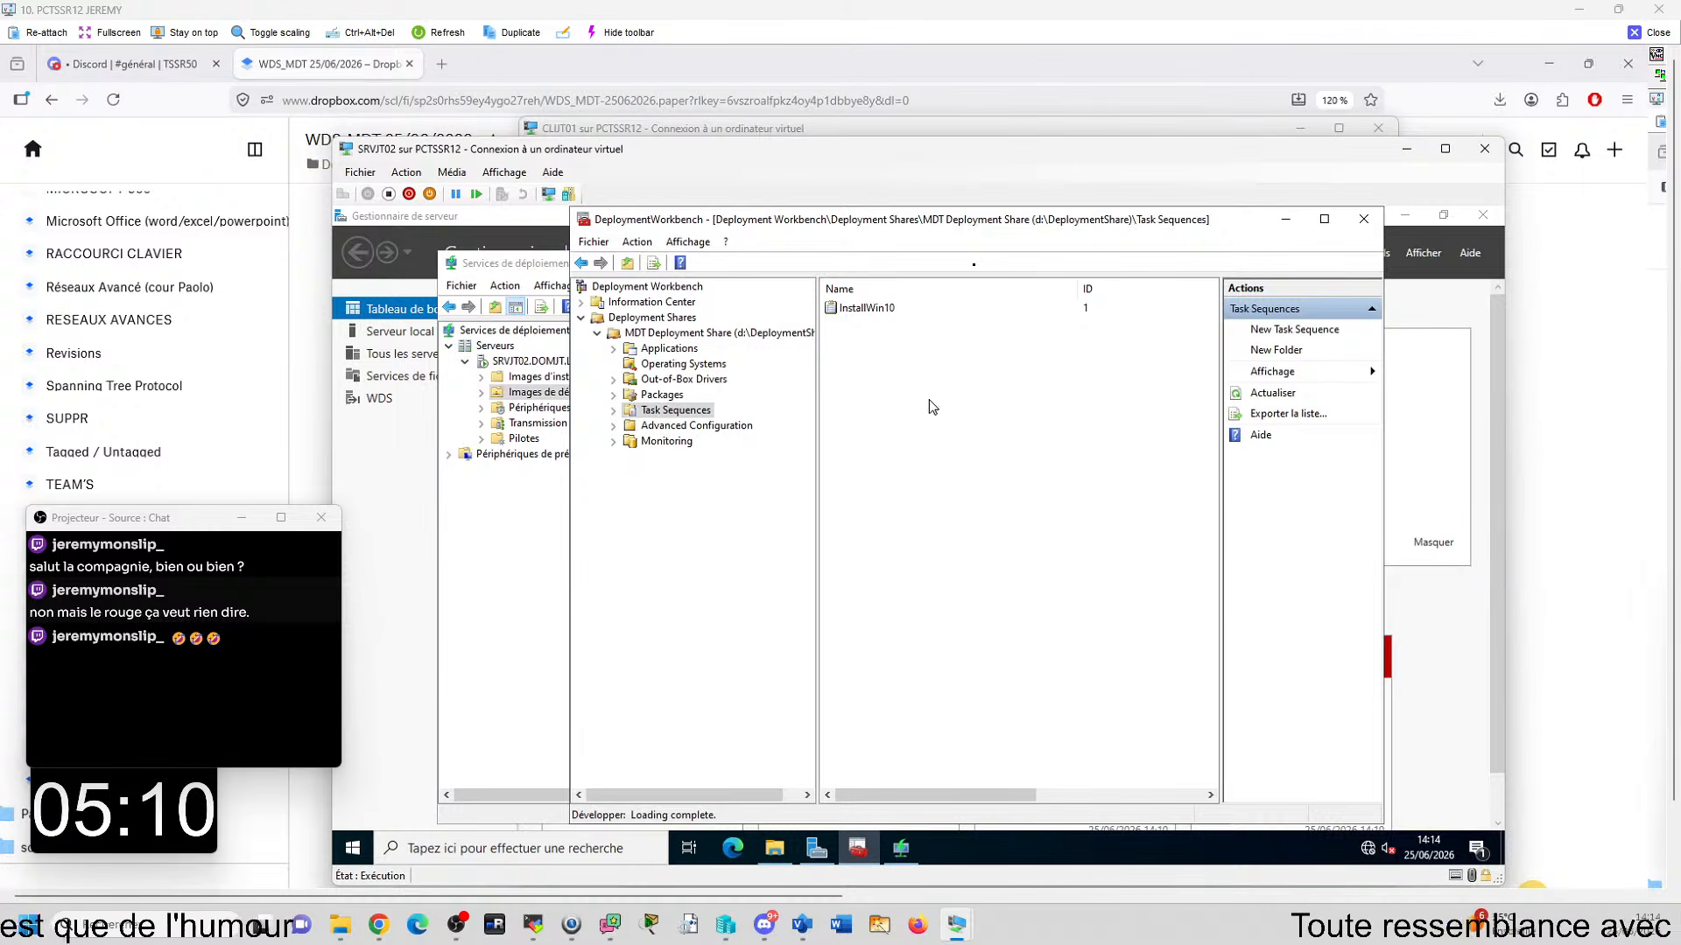
right_click(868, 311)
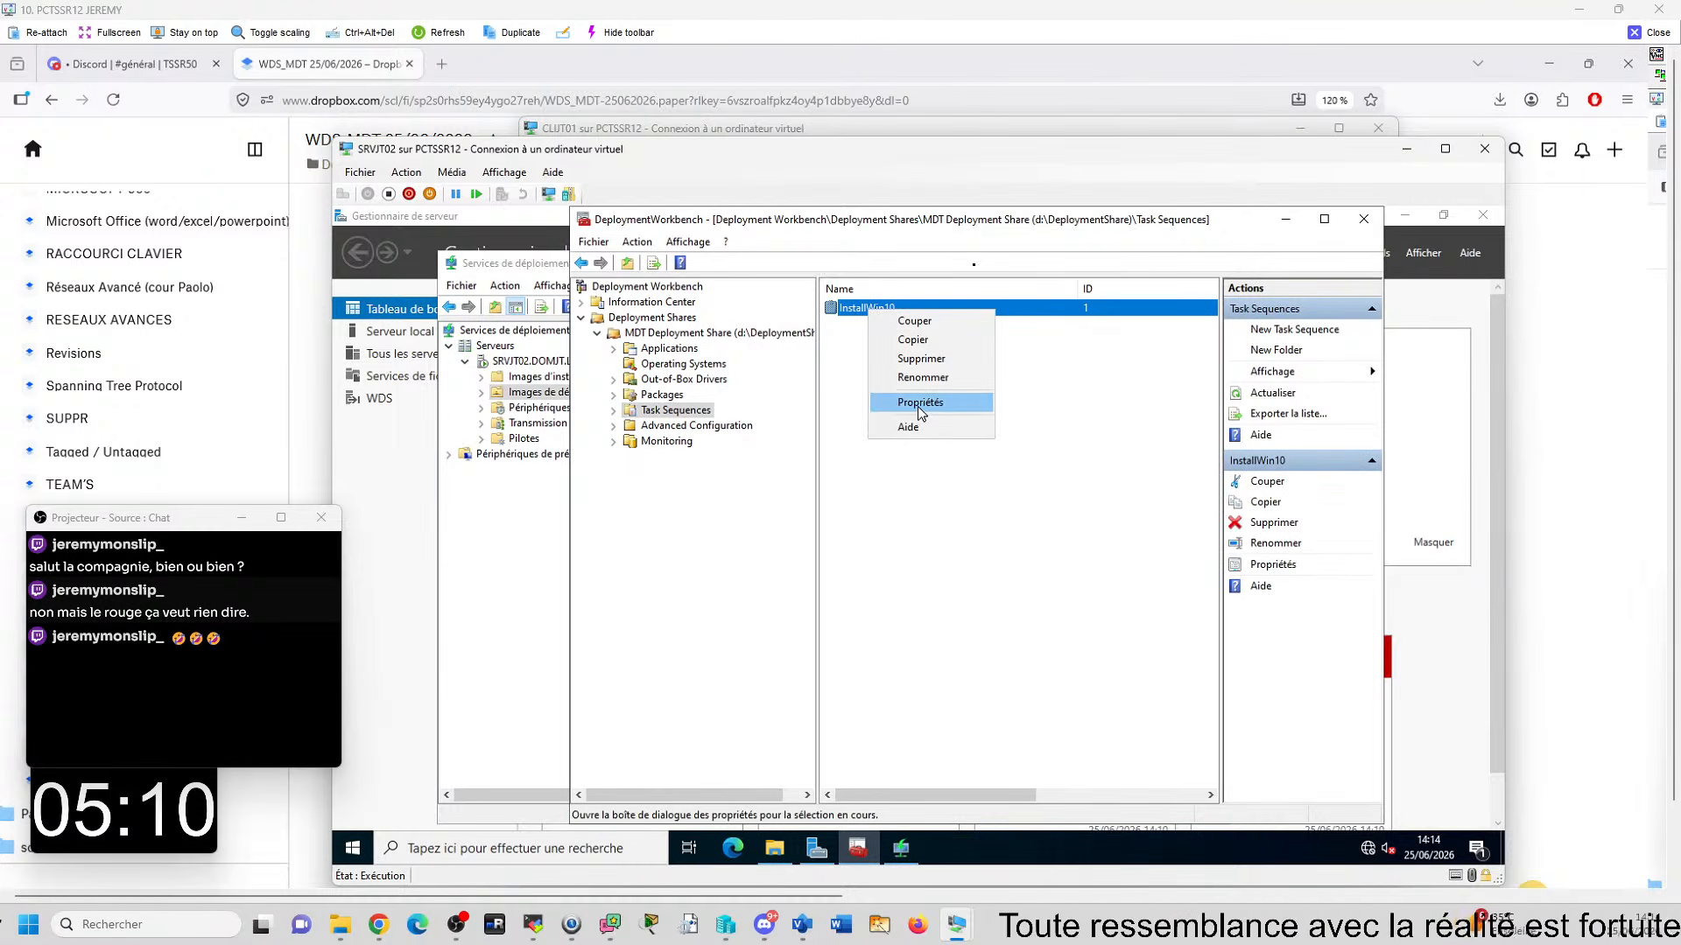
click(876, 403)
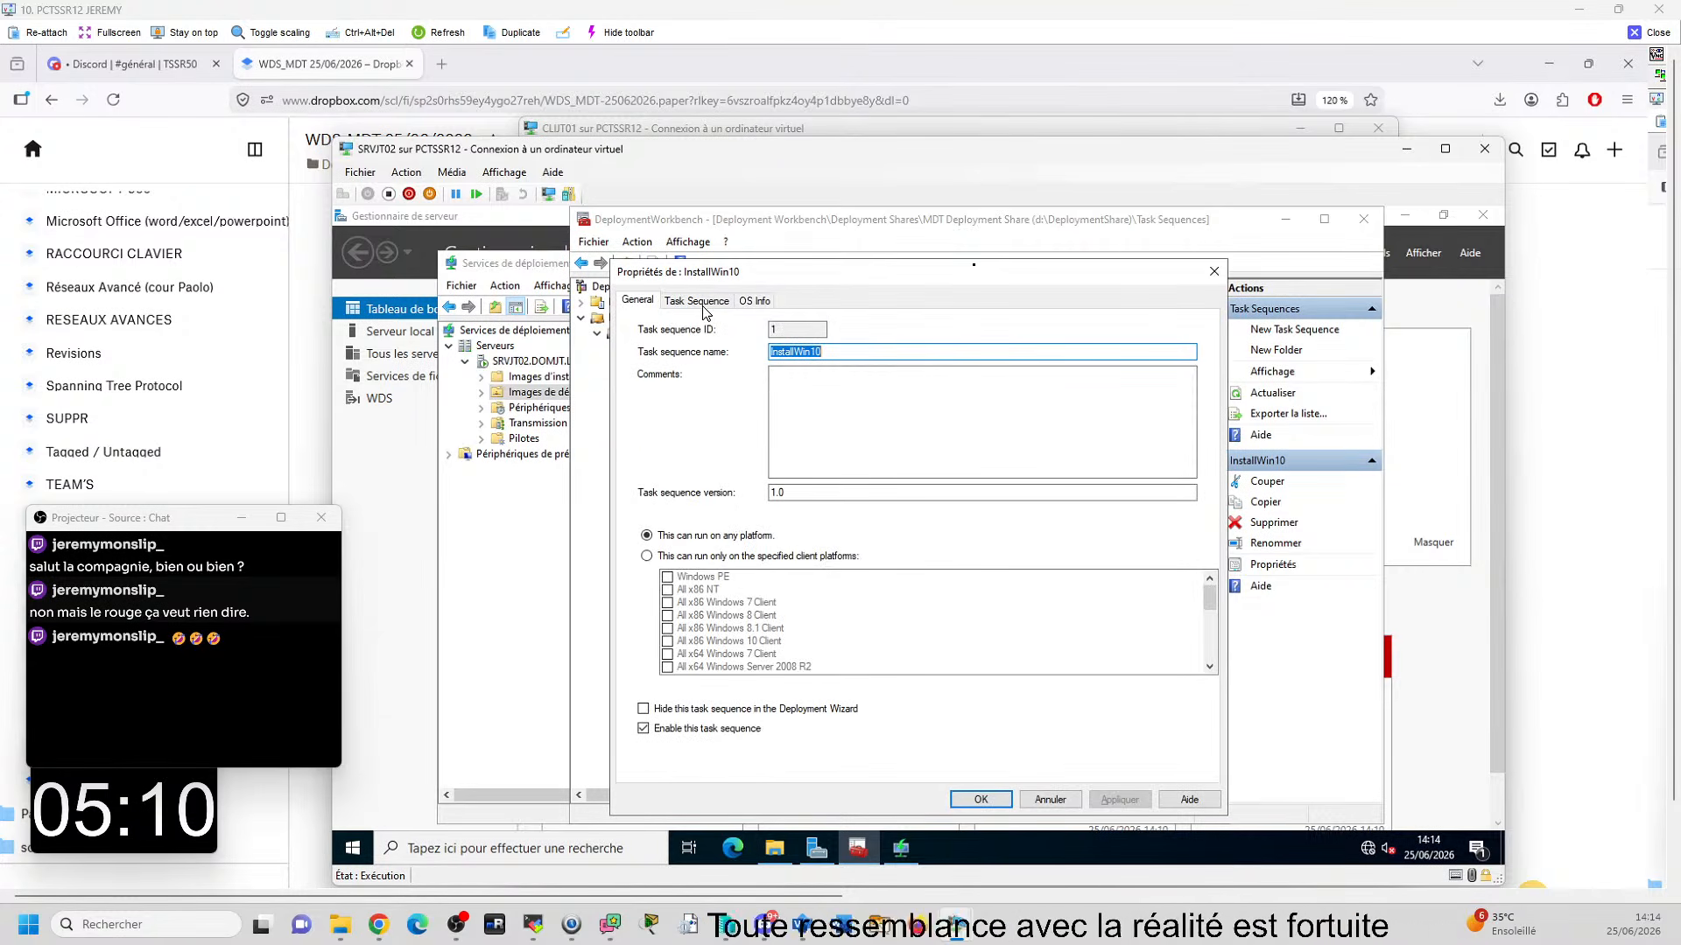
click(696, 301)
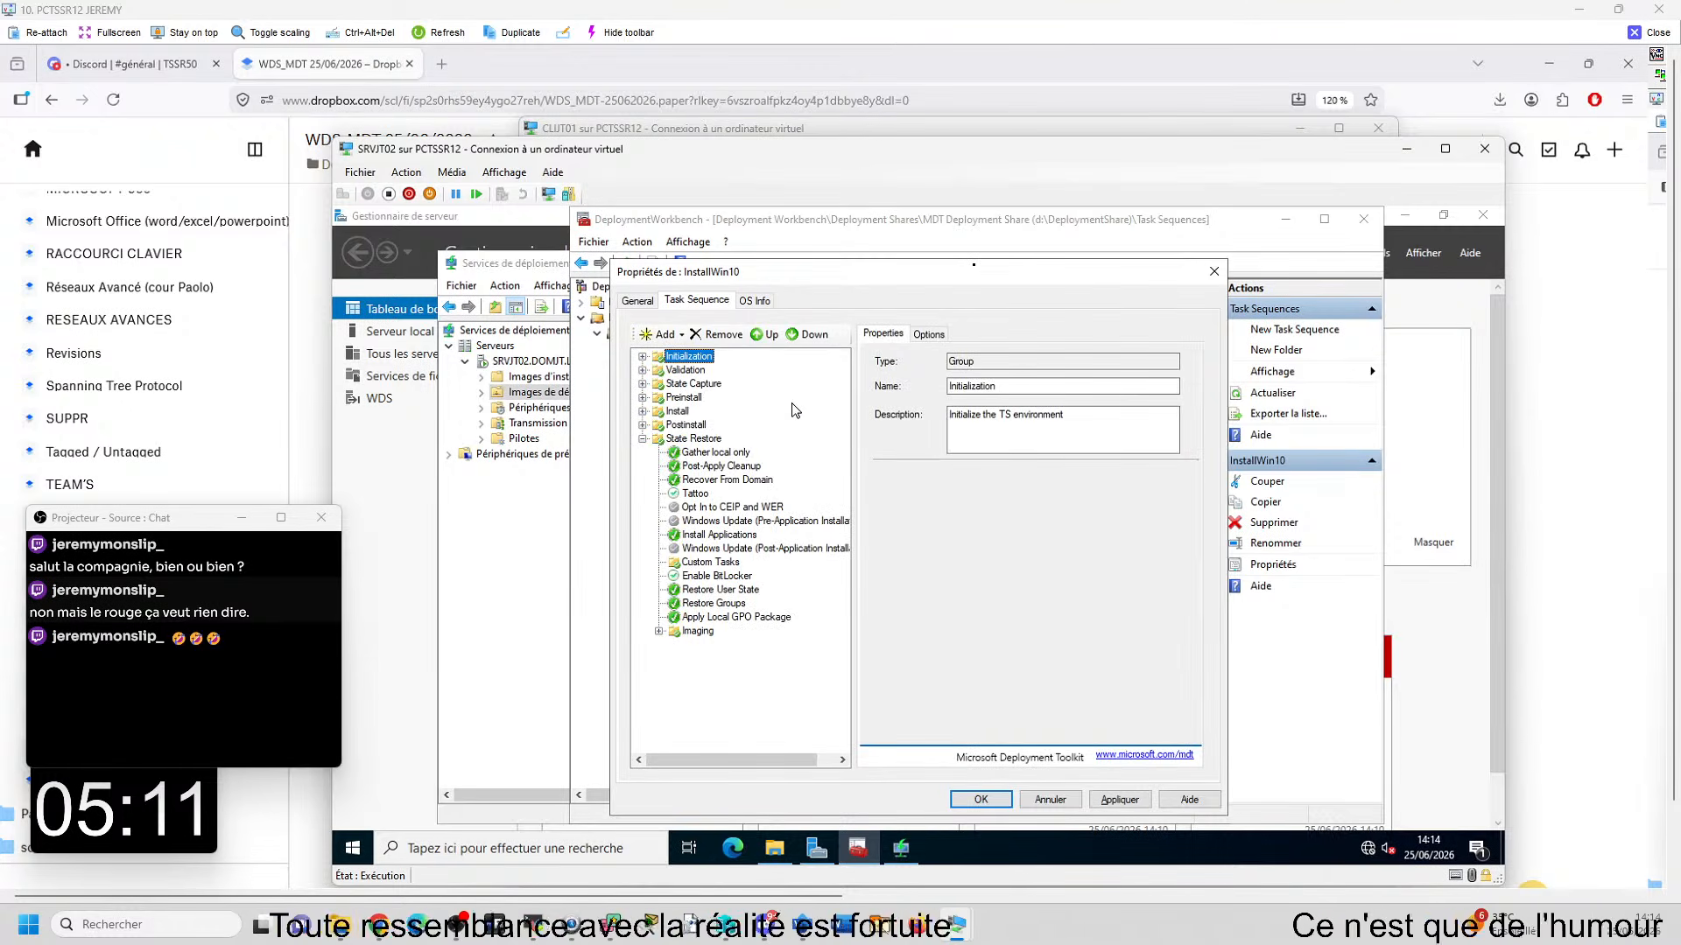
click(678, 412)
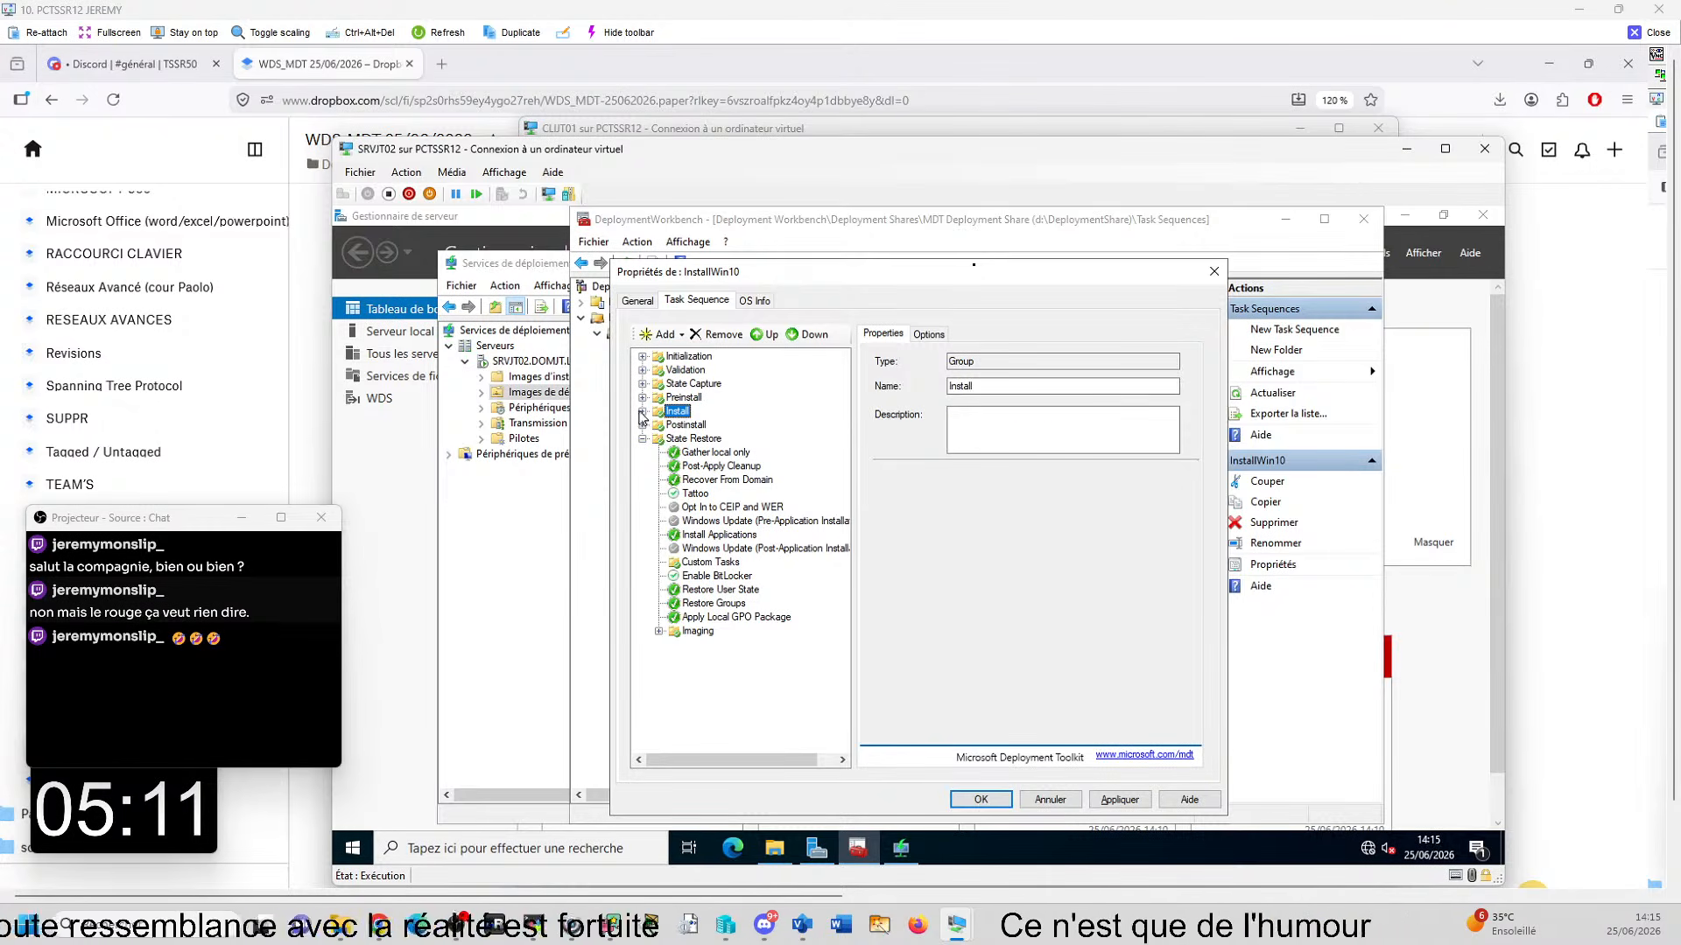
click(642, 411)
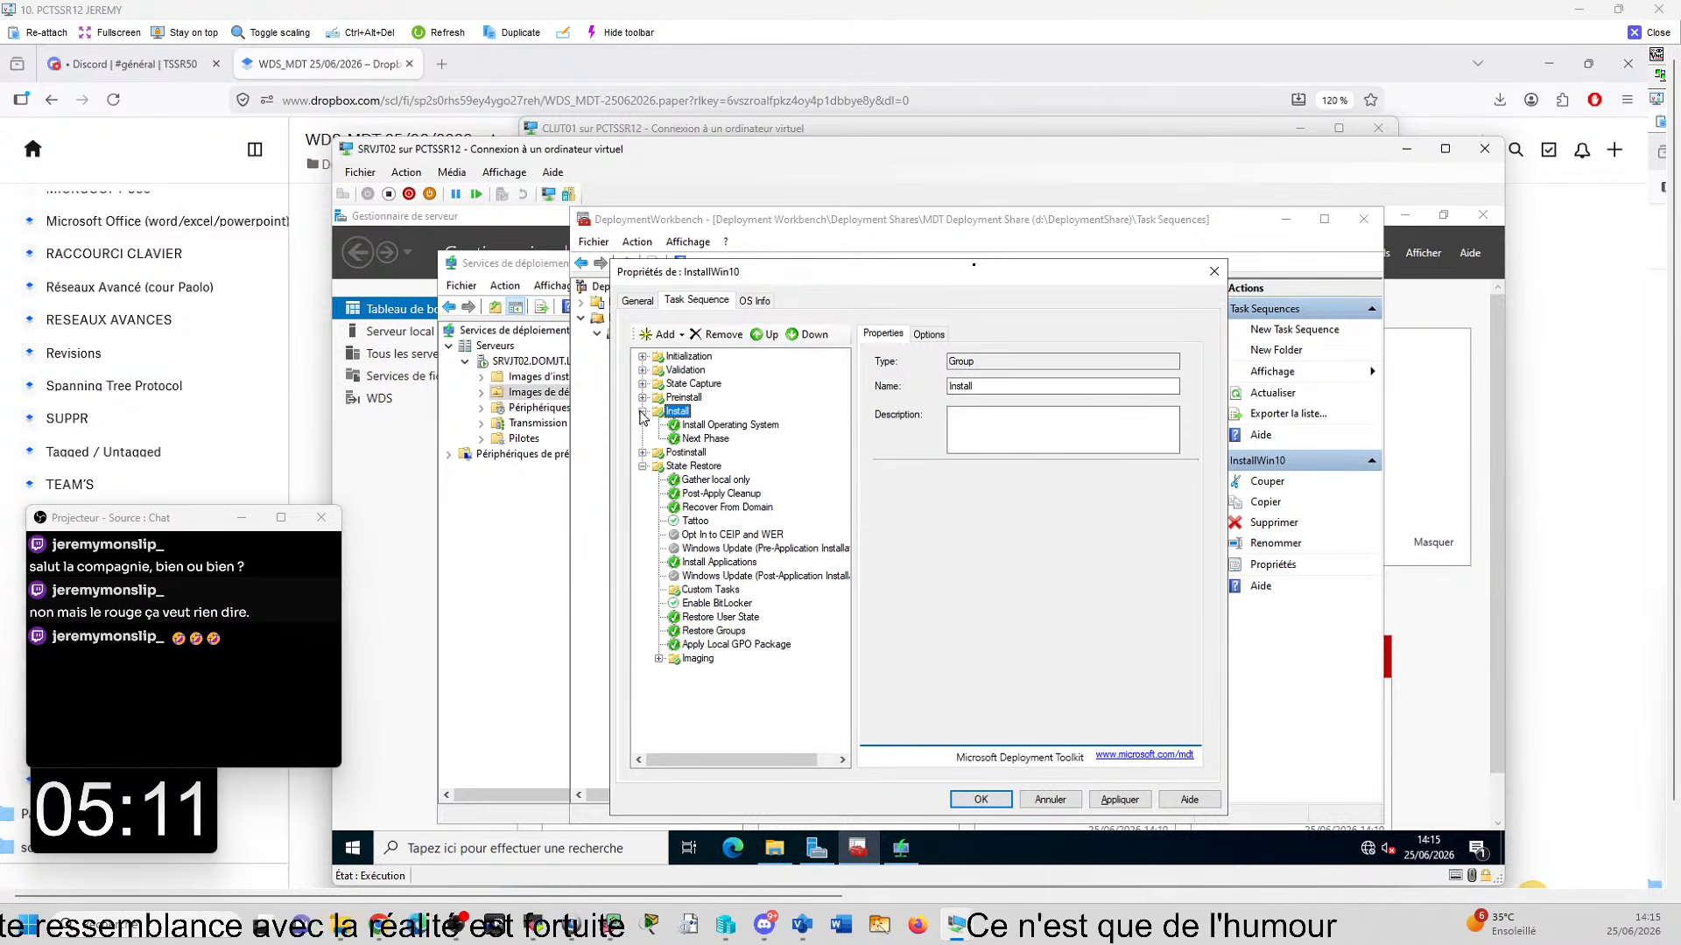
click(740, 426)
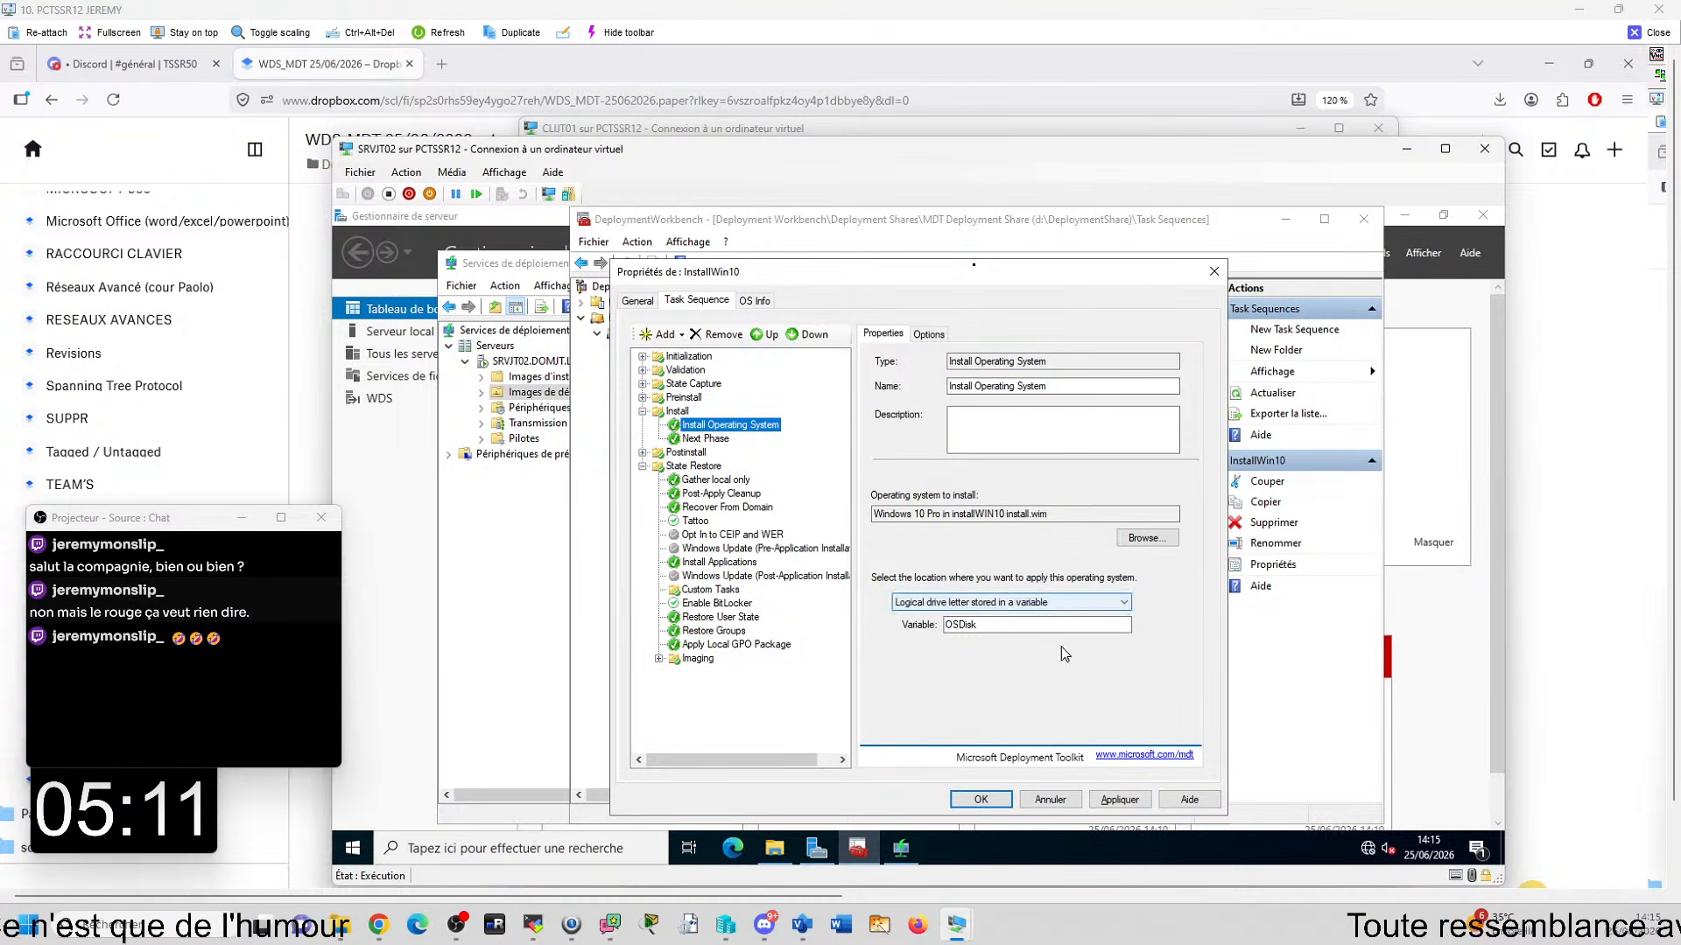
click(1050, 801)
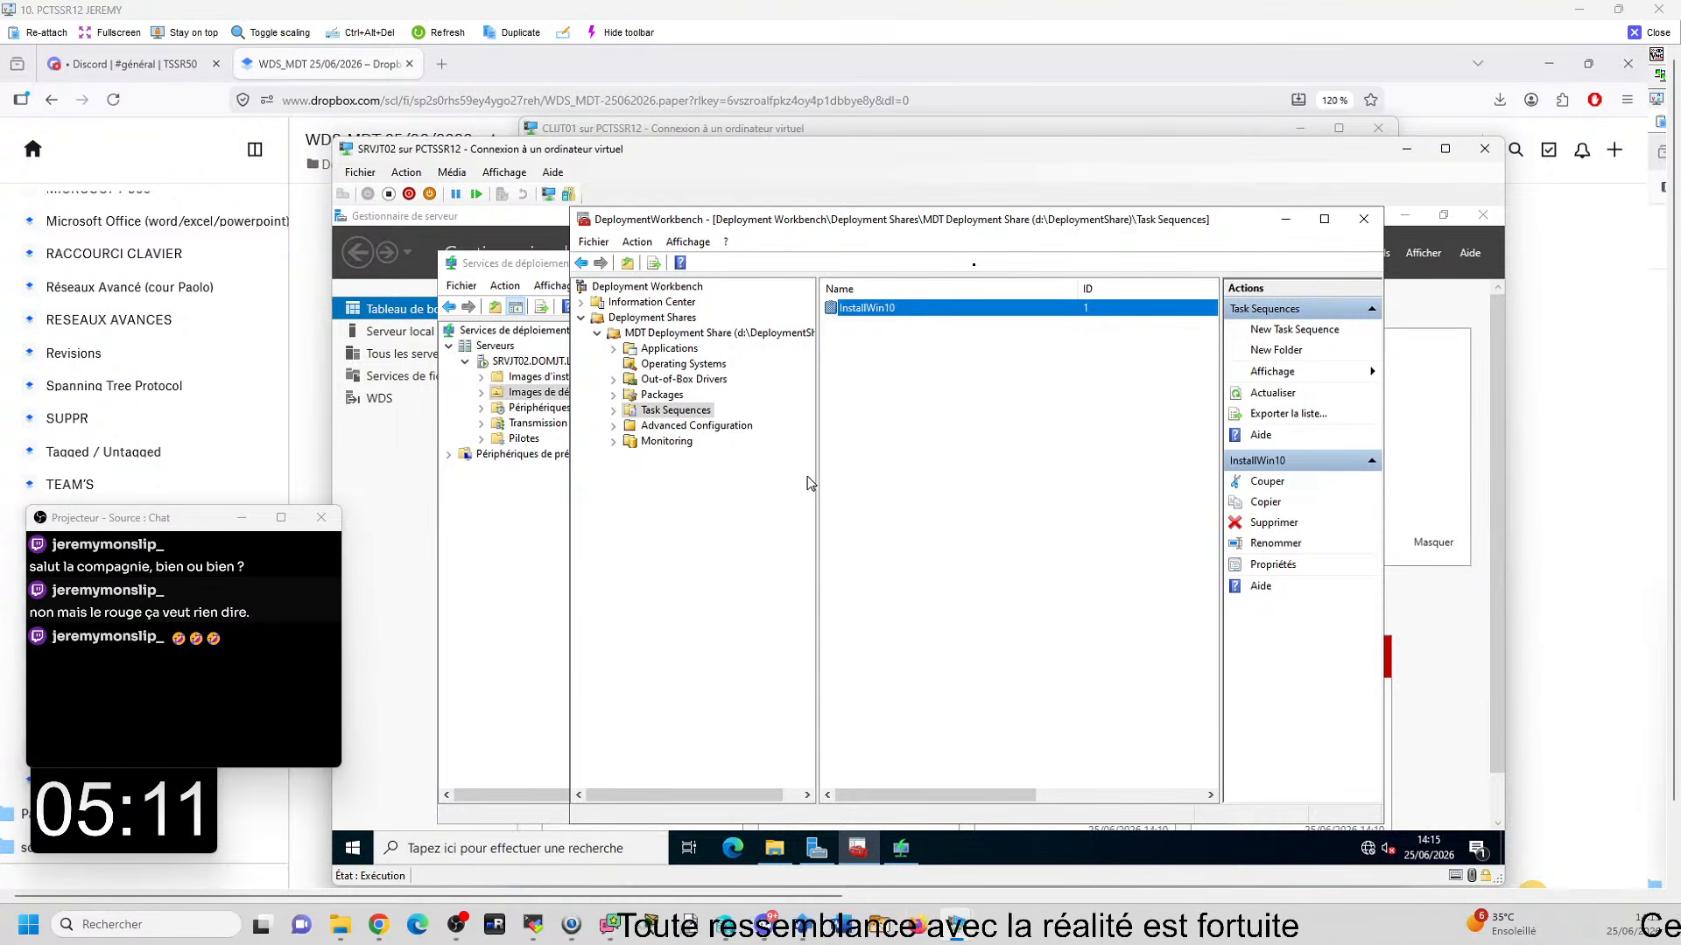
- Browse to D:\SOURCE\MDT WINDOWS 10 2004\DLL MDT\x64 on SRVJT02 and select microsoft.bdd.utility.dll
click(773, 848)
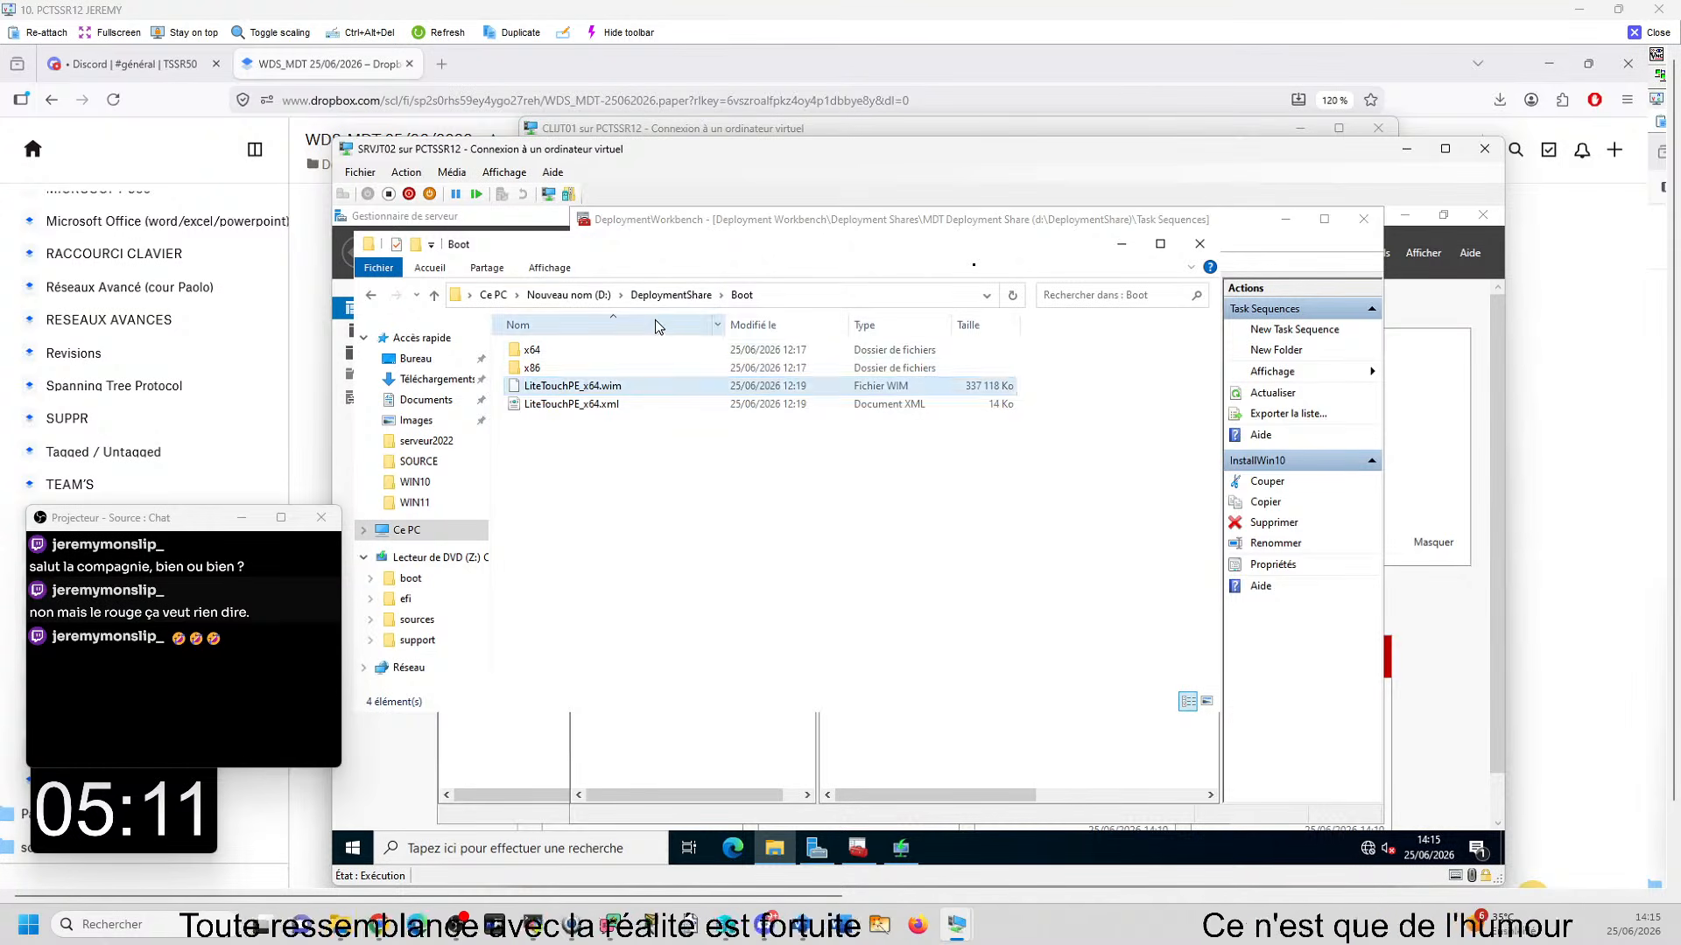
click(609, 304)
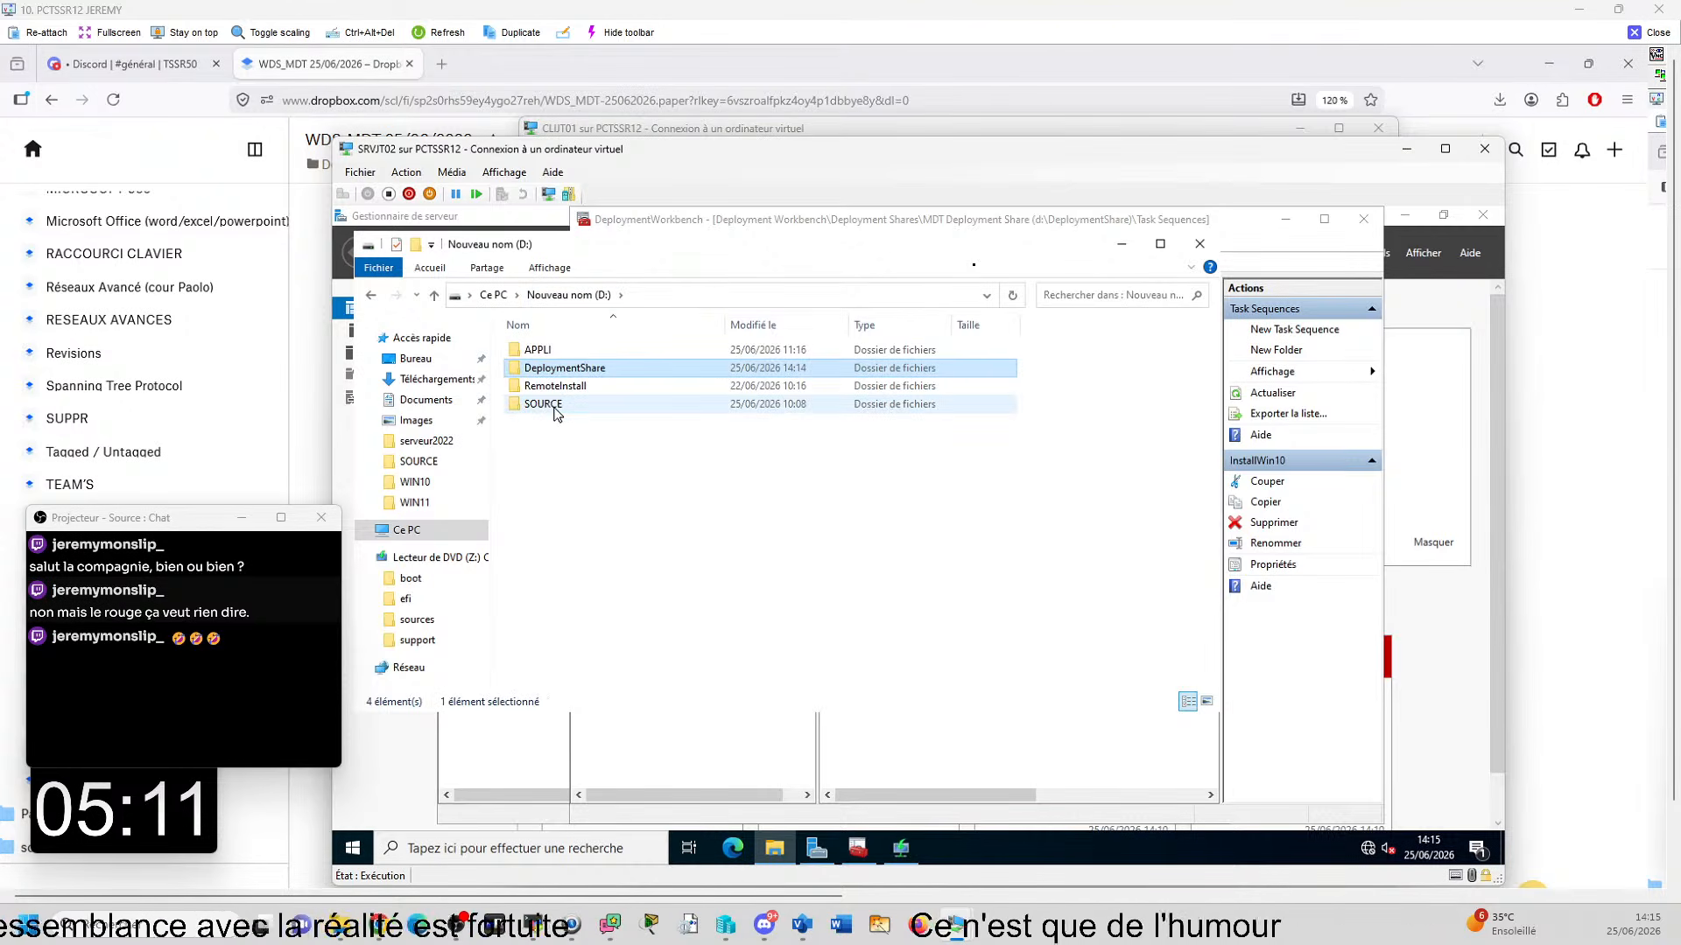
double_click(555, 406)
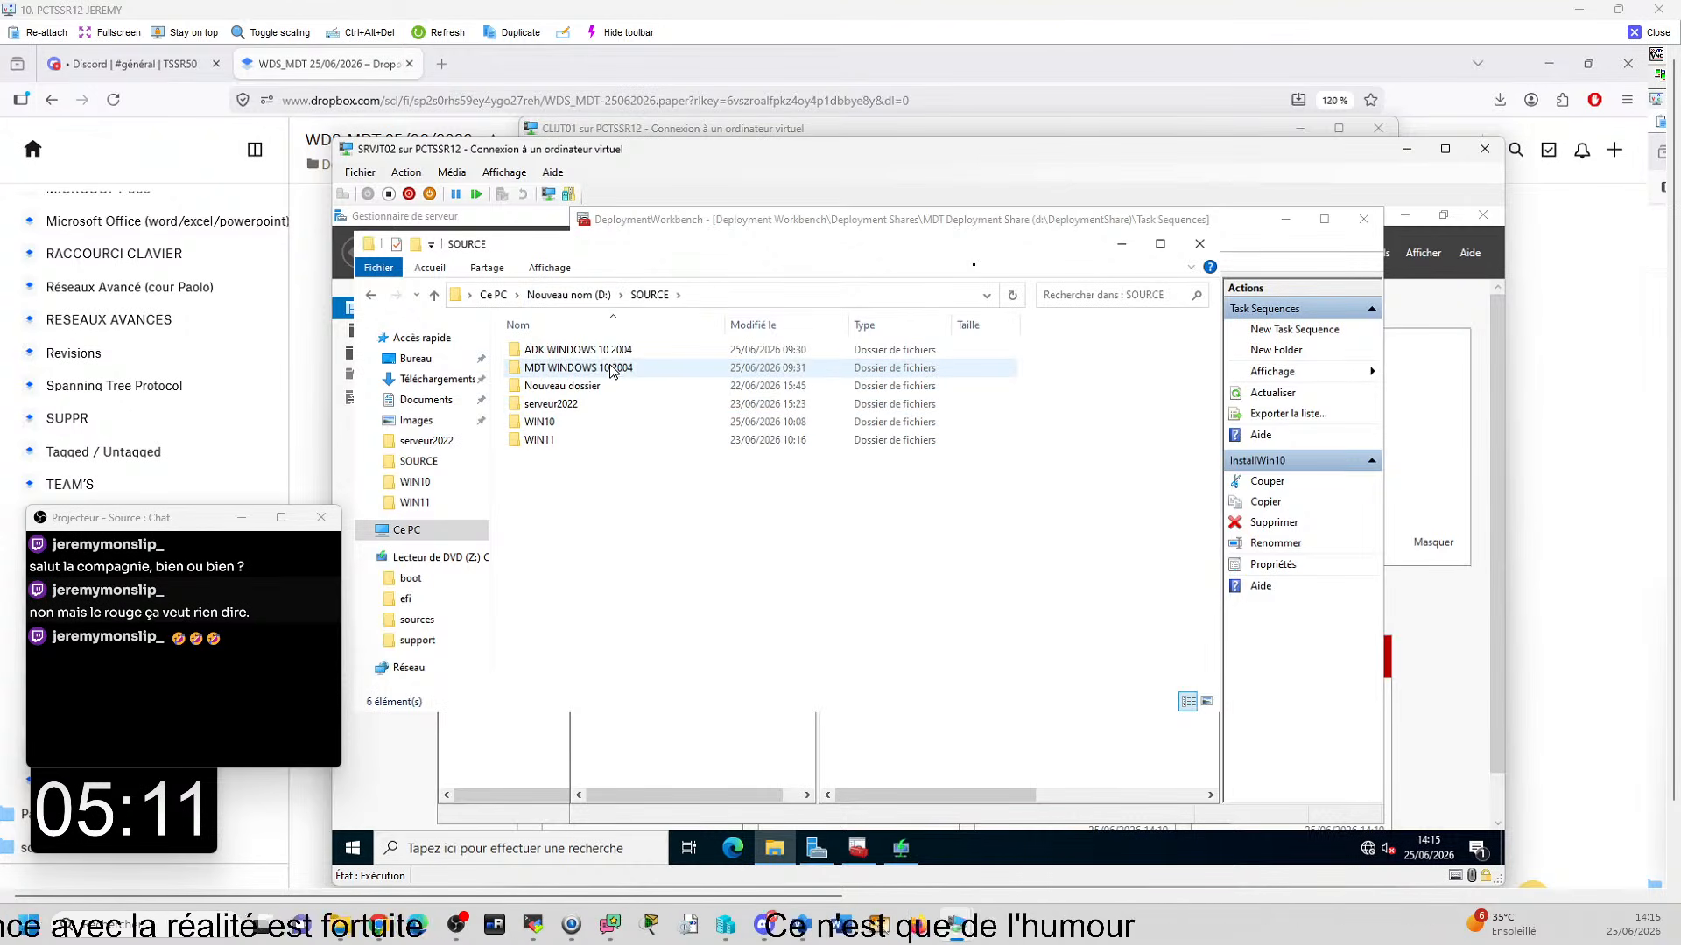
click(611, 372)
double_click(611, 371)
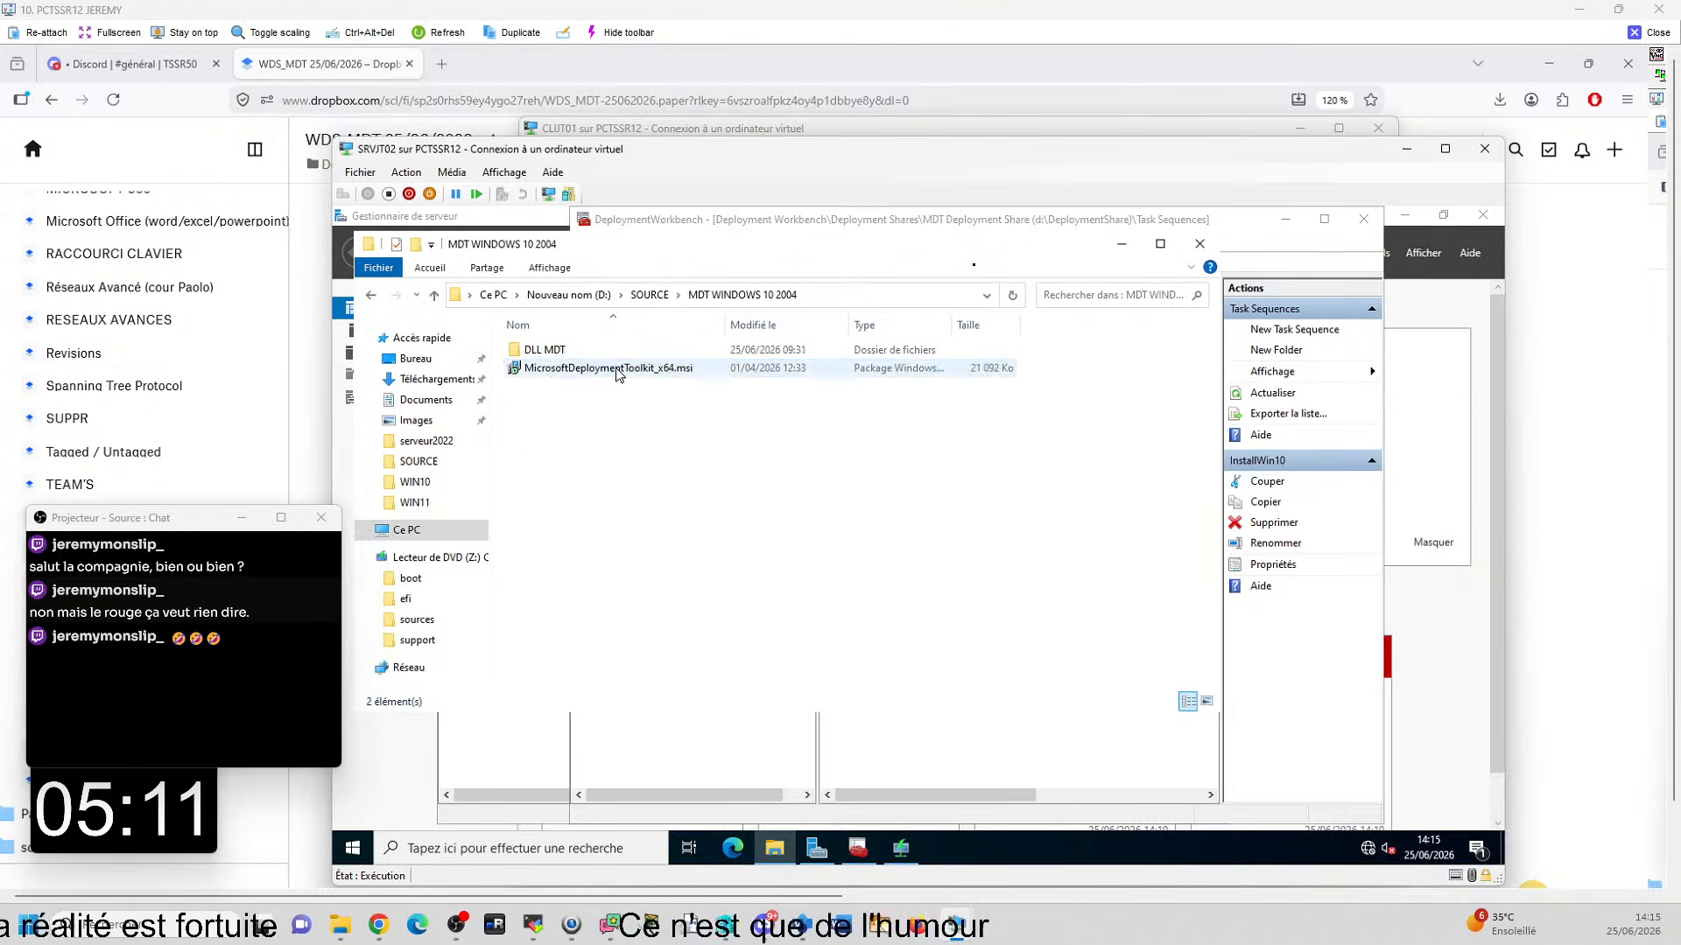
double_click(561, 353)
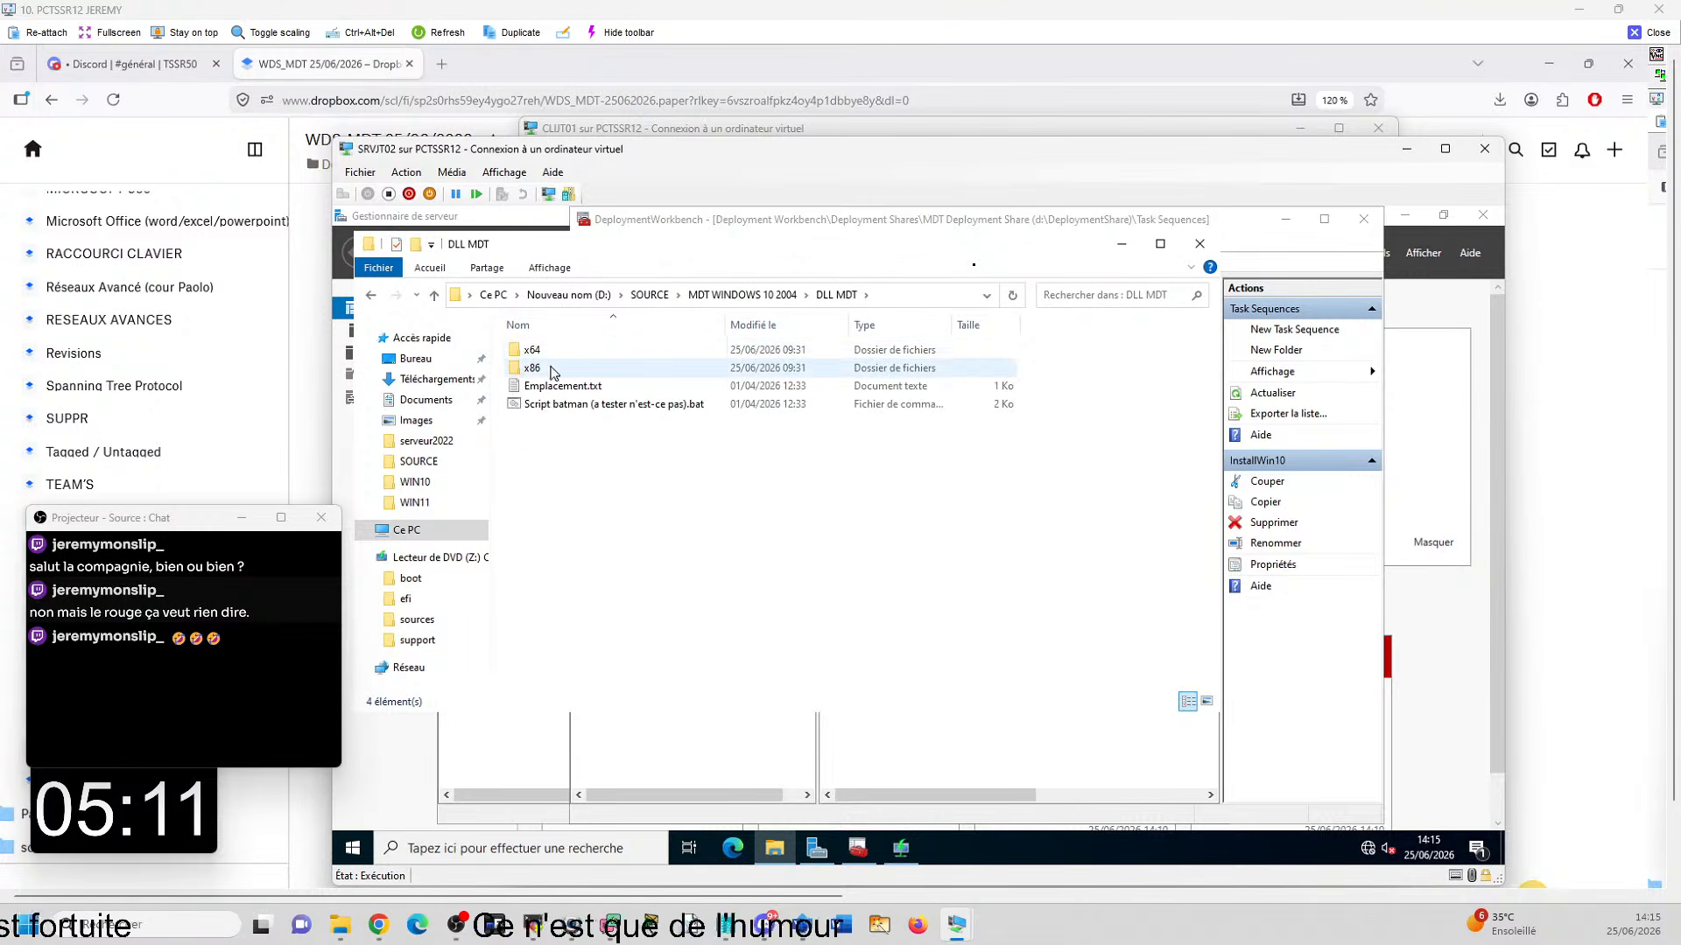
double_click(560, 351)
click(617, 355)
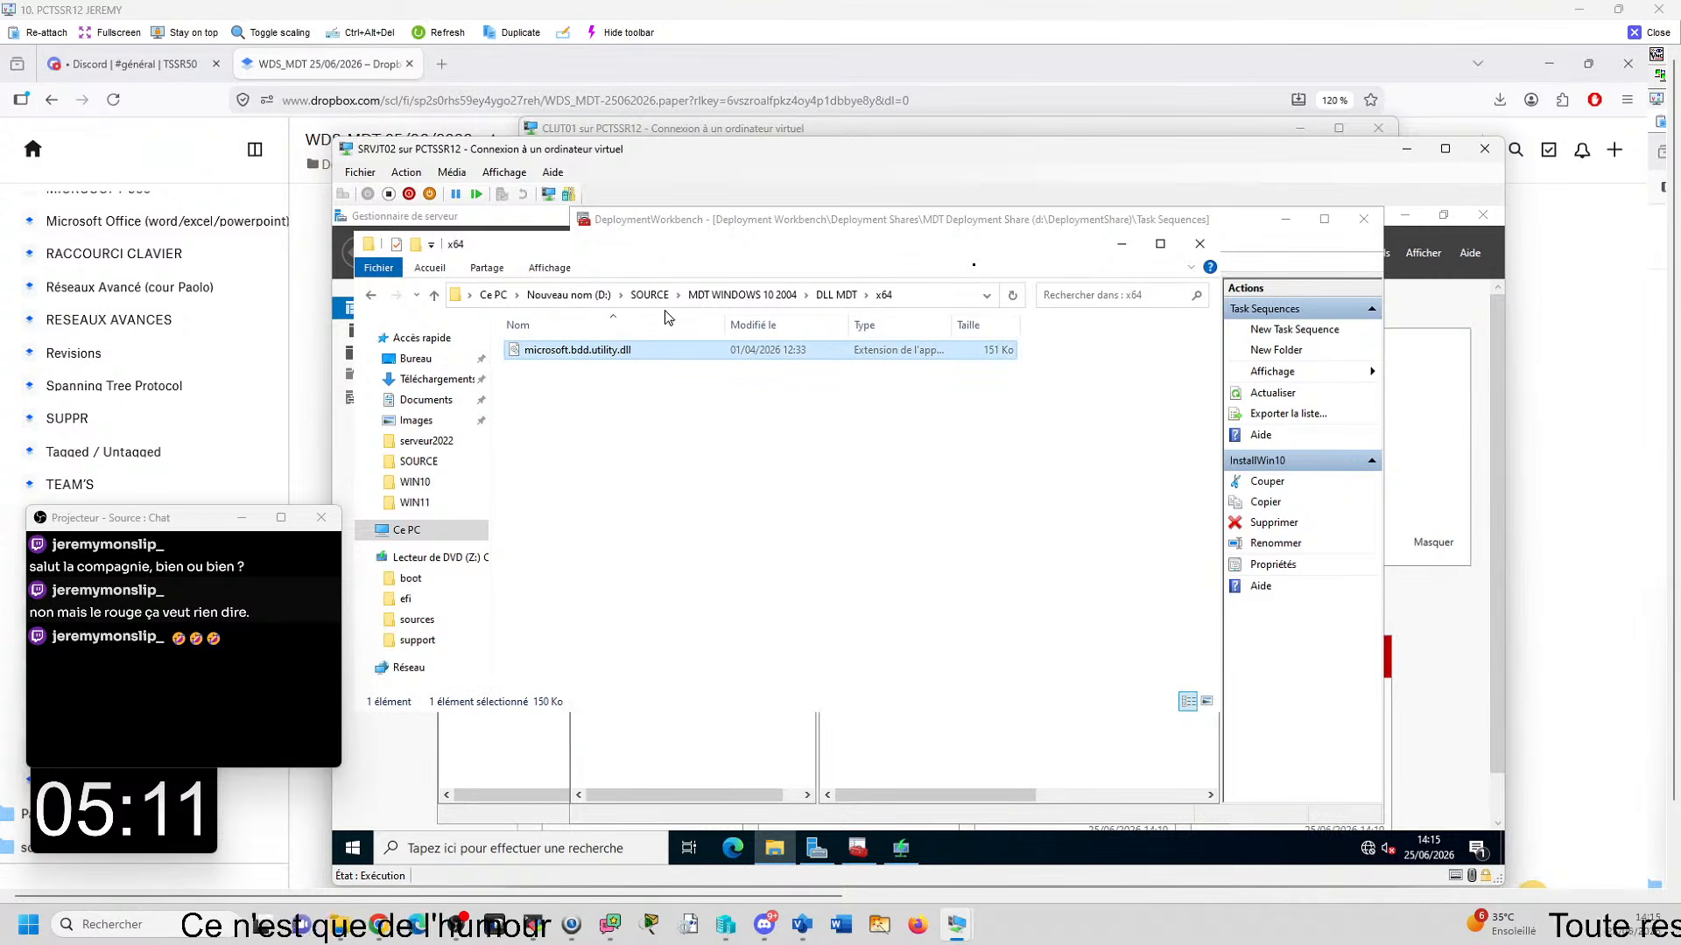
- Look into D:\DeploymentShare, then open Emplacement.txt from the DLL MDT folder under D:\SOURCE\MDT WINDOWS 10 2004
click(649, 295)
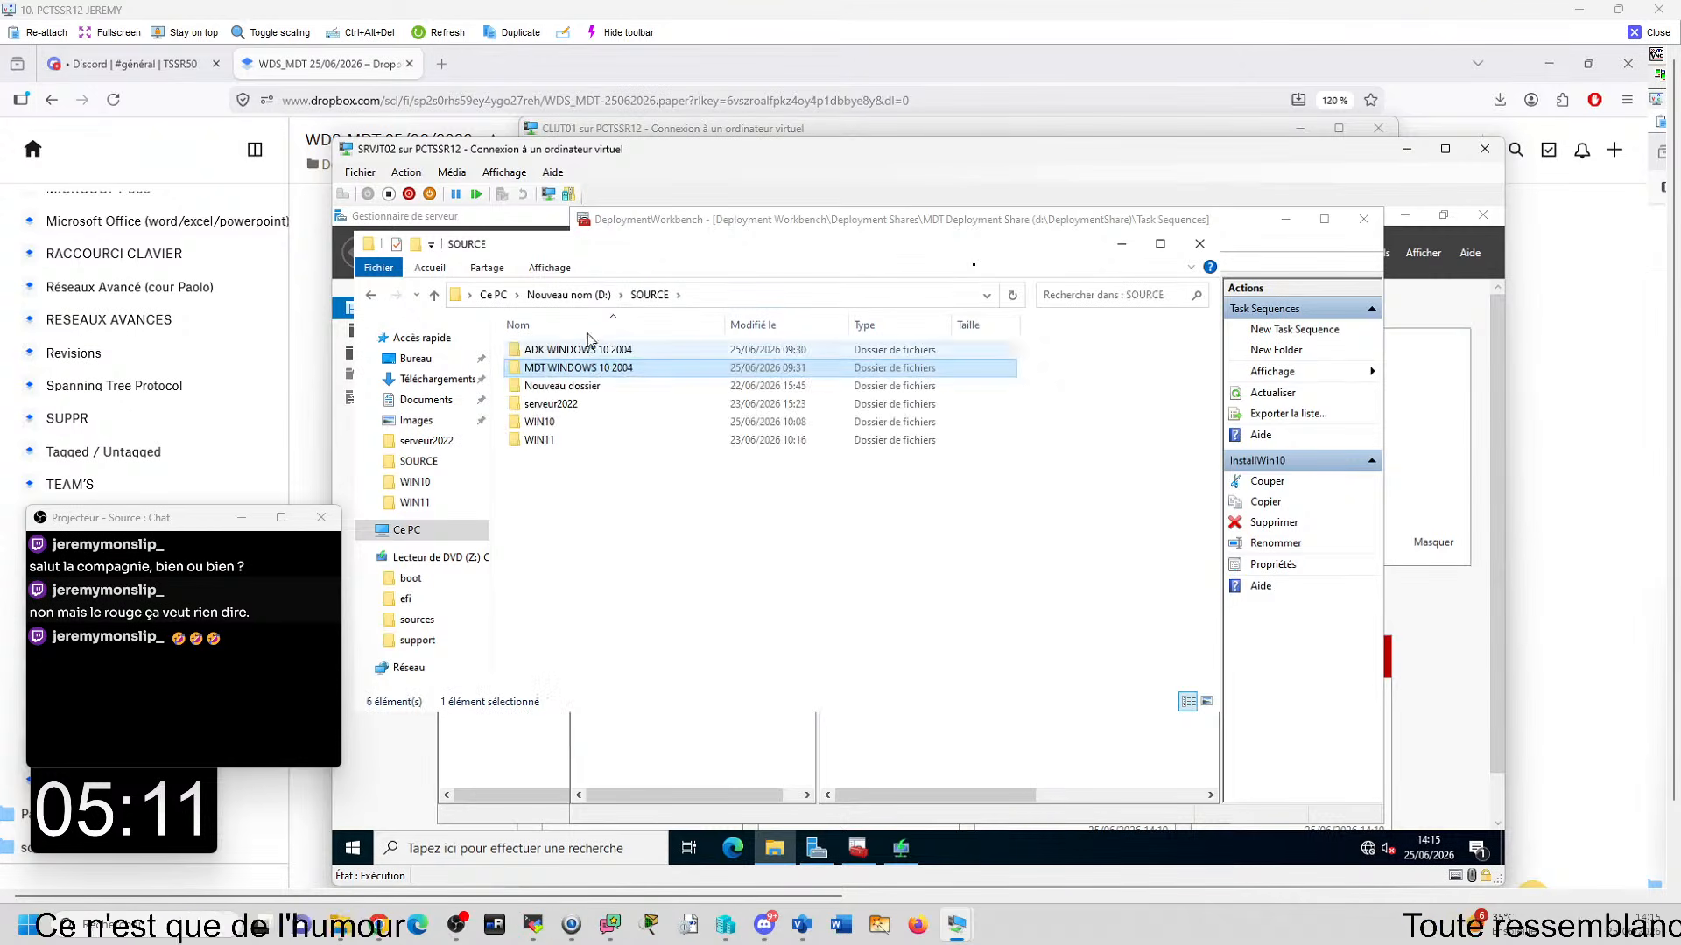
click(569, 295)
double_click(560, 369)
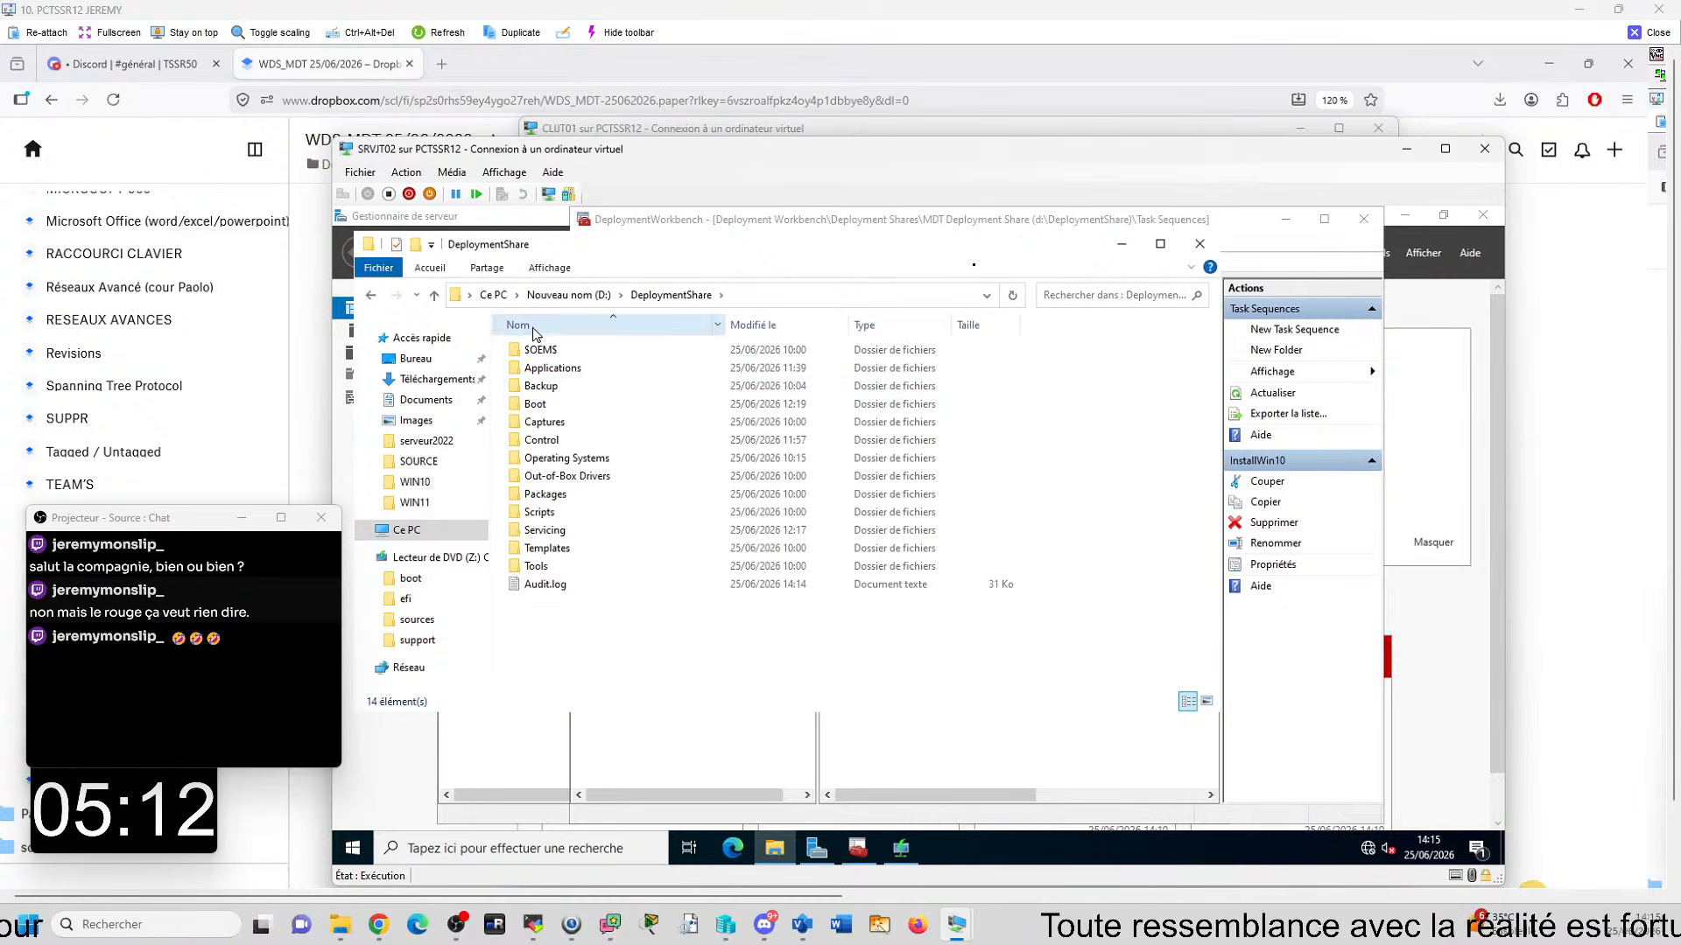
click(569, 295)
double_click(560, 404)
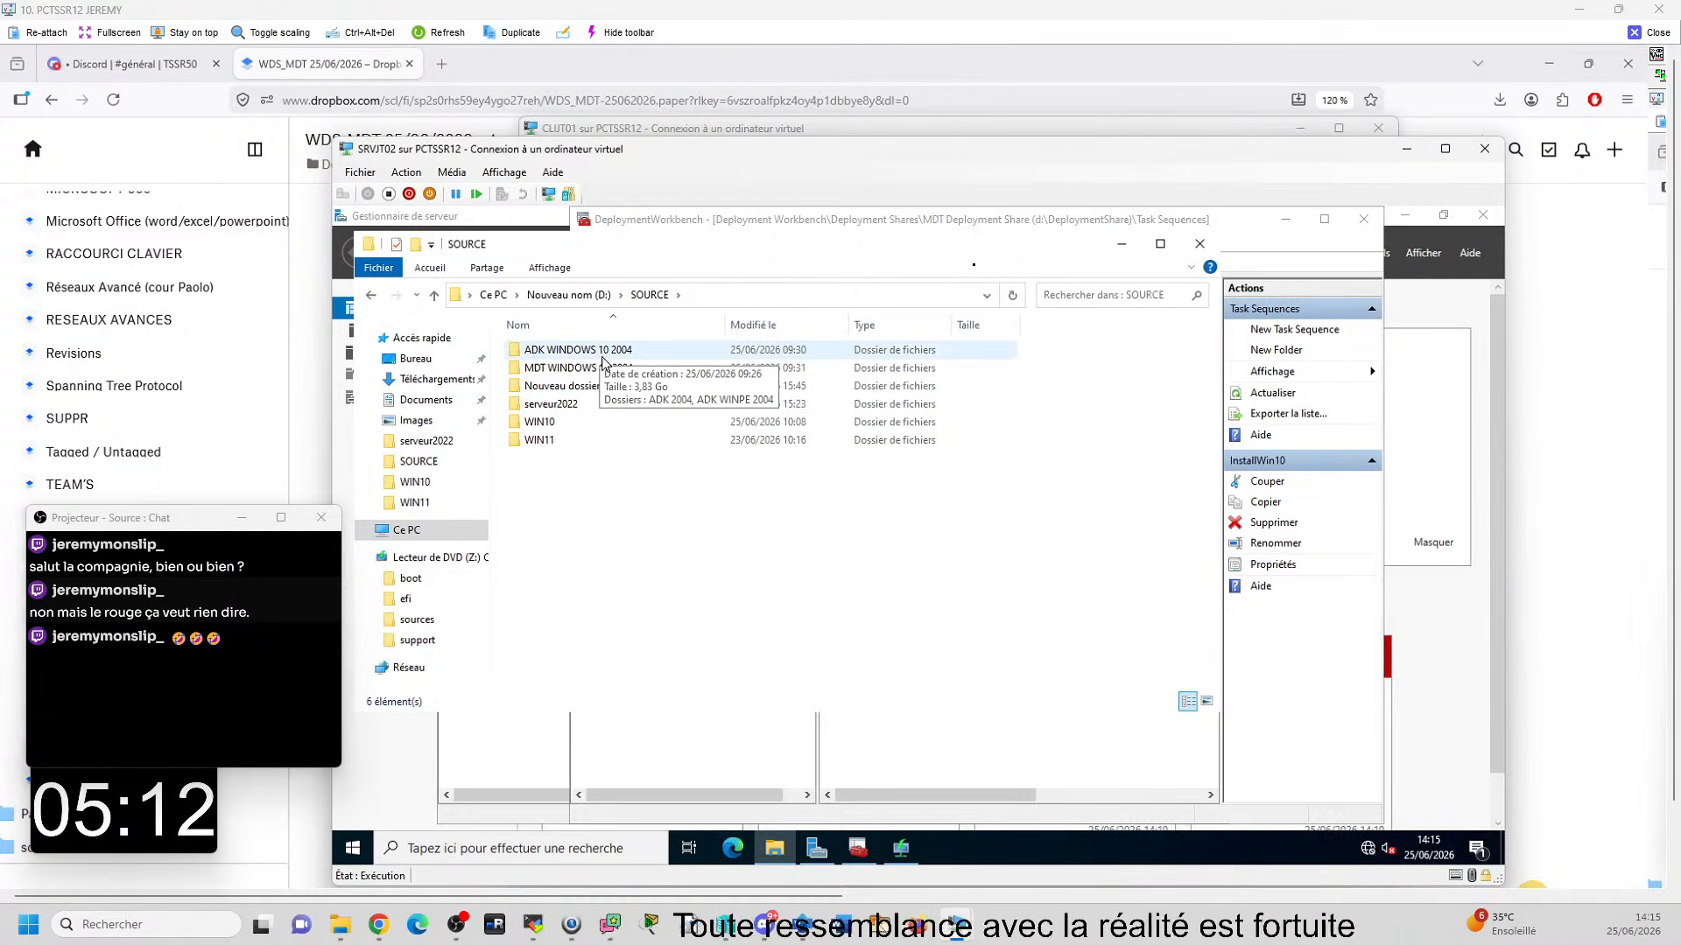
double_click(557, 368)
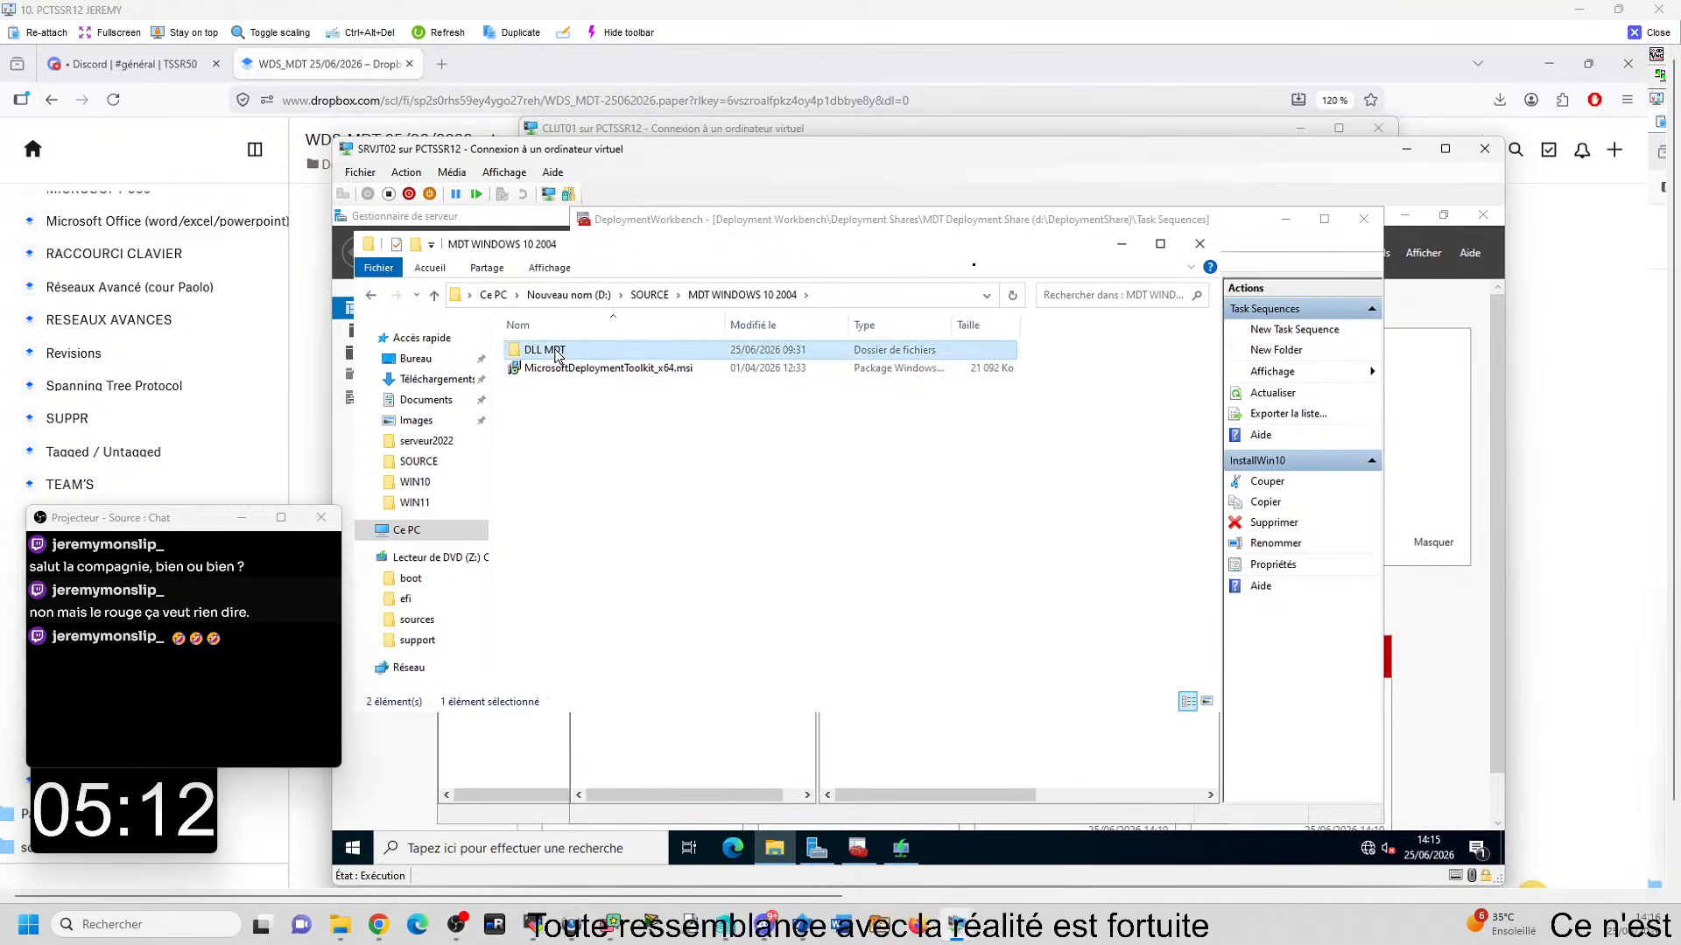
double_click(557, 352)
double_click(563, 386)
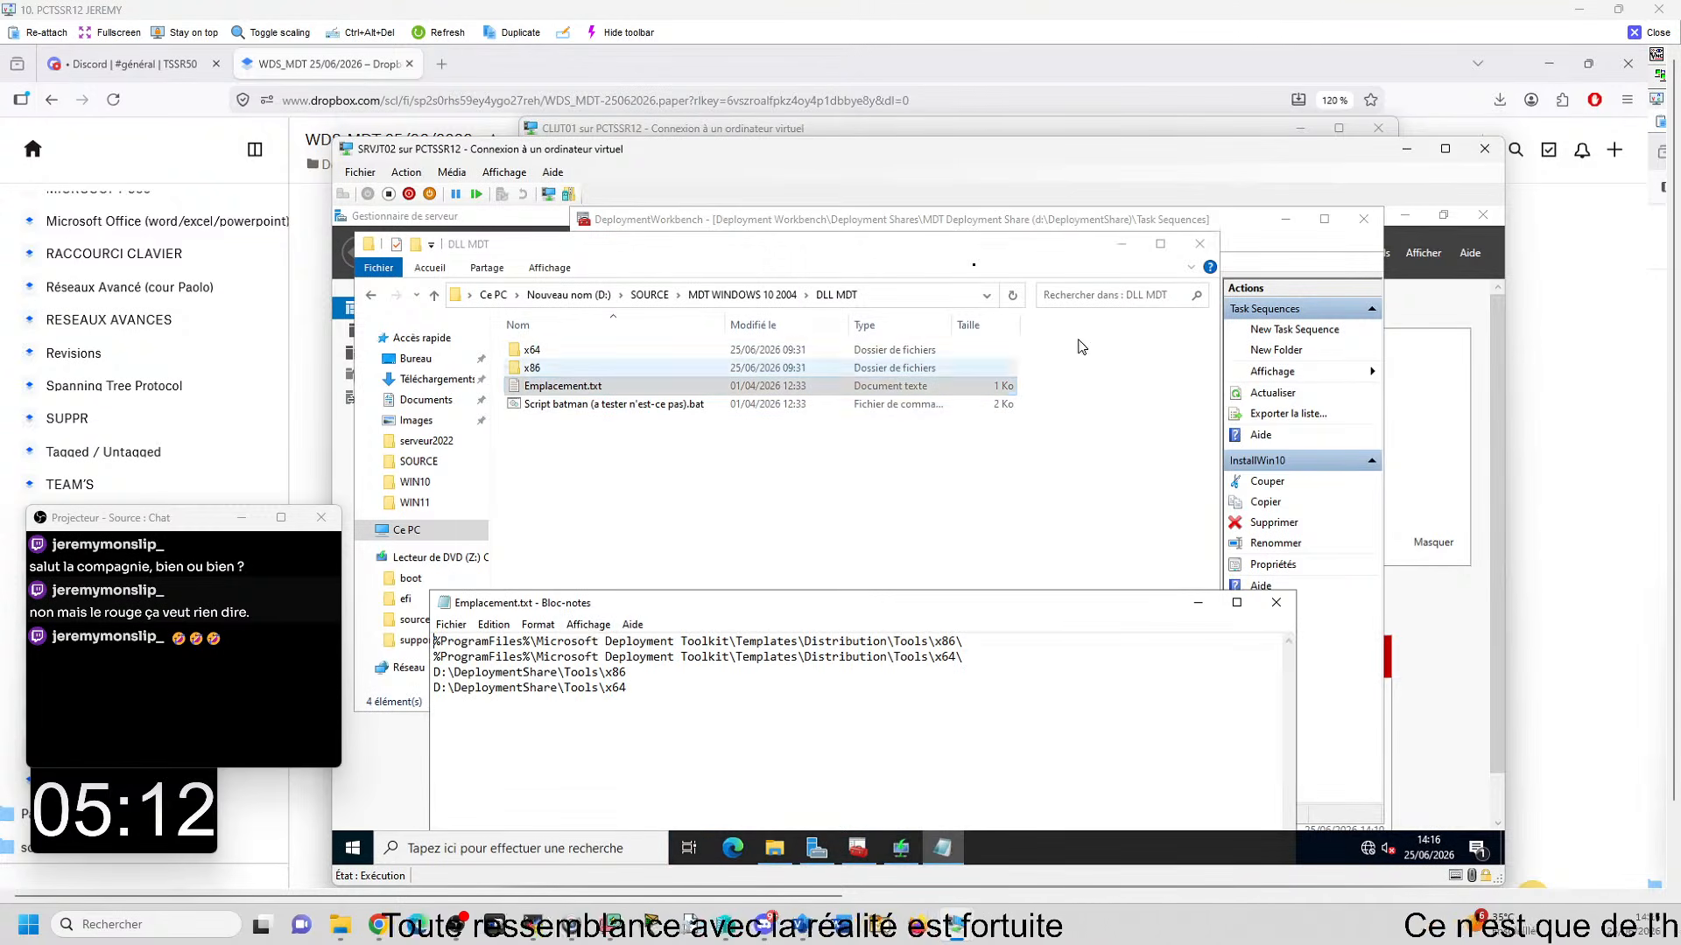
- Copy the %ProgramFiles%\Microsoft Deployment Toolkit\Templates\Distribution\Tools\x64\ path from Emplacement.txt and open that folder in File Explorer
mouse_move(447, 656)
mouse_down()
mouse_move(962, 656)
mouse_move(434, 657)
mouse_up()
key(ctrl+c)
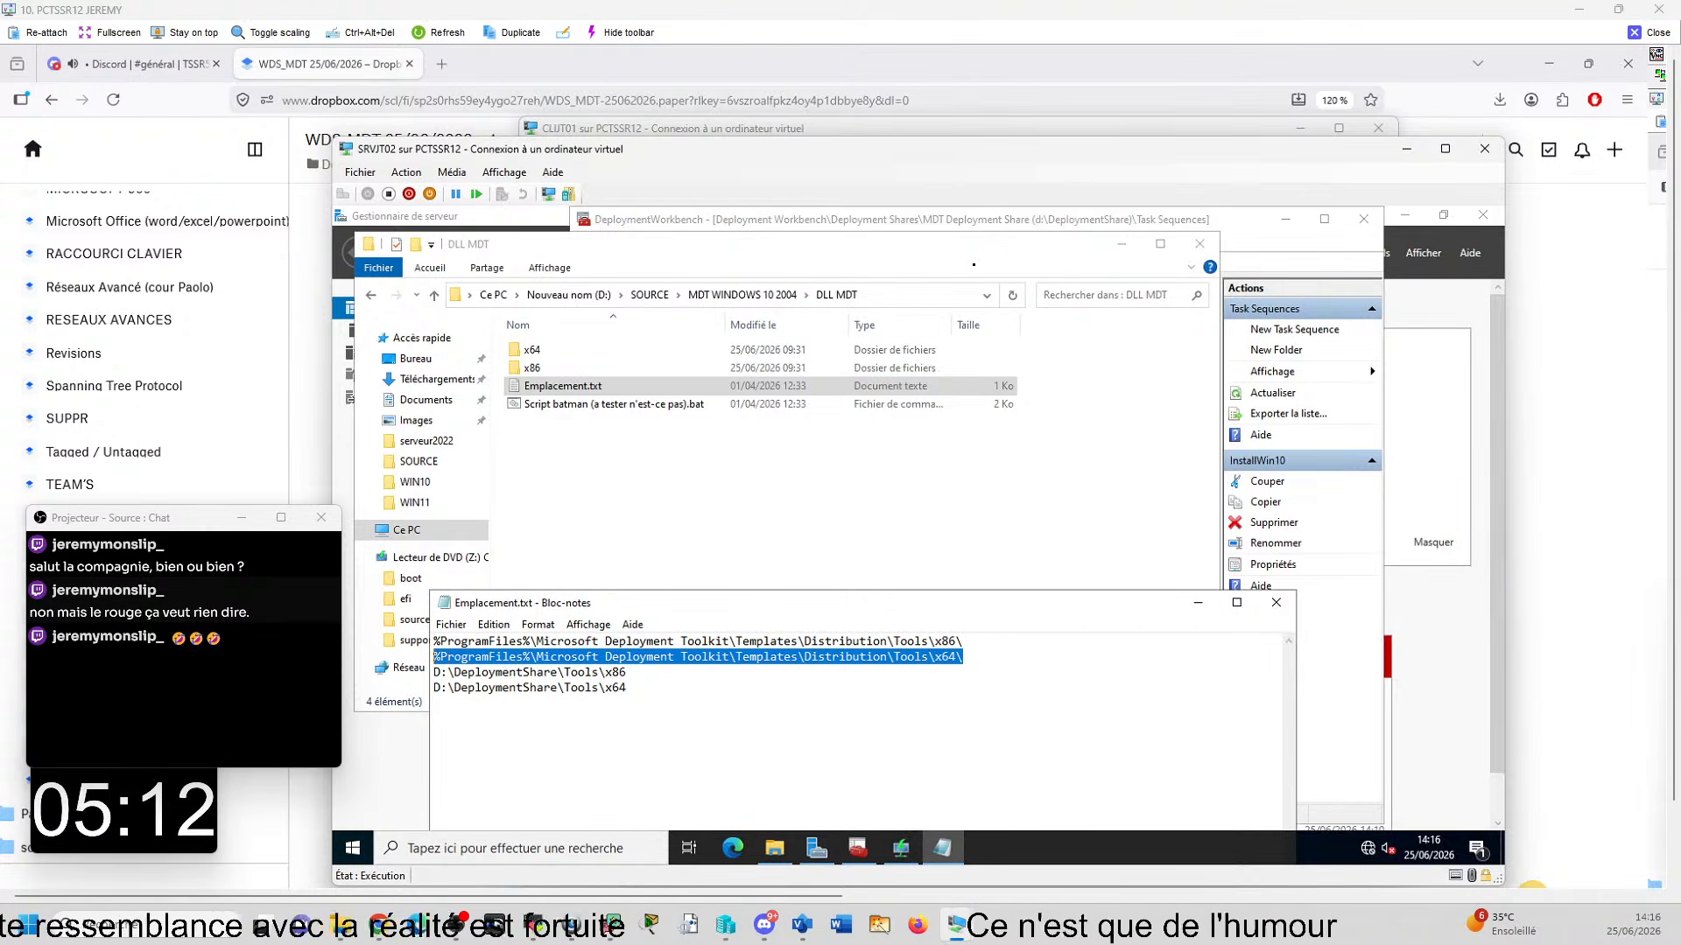
click(929, 301)
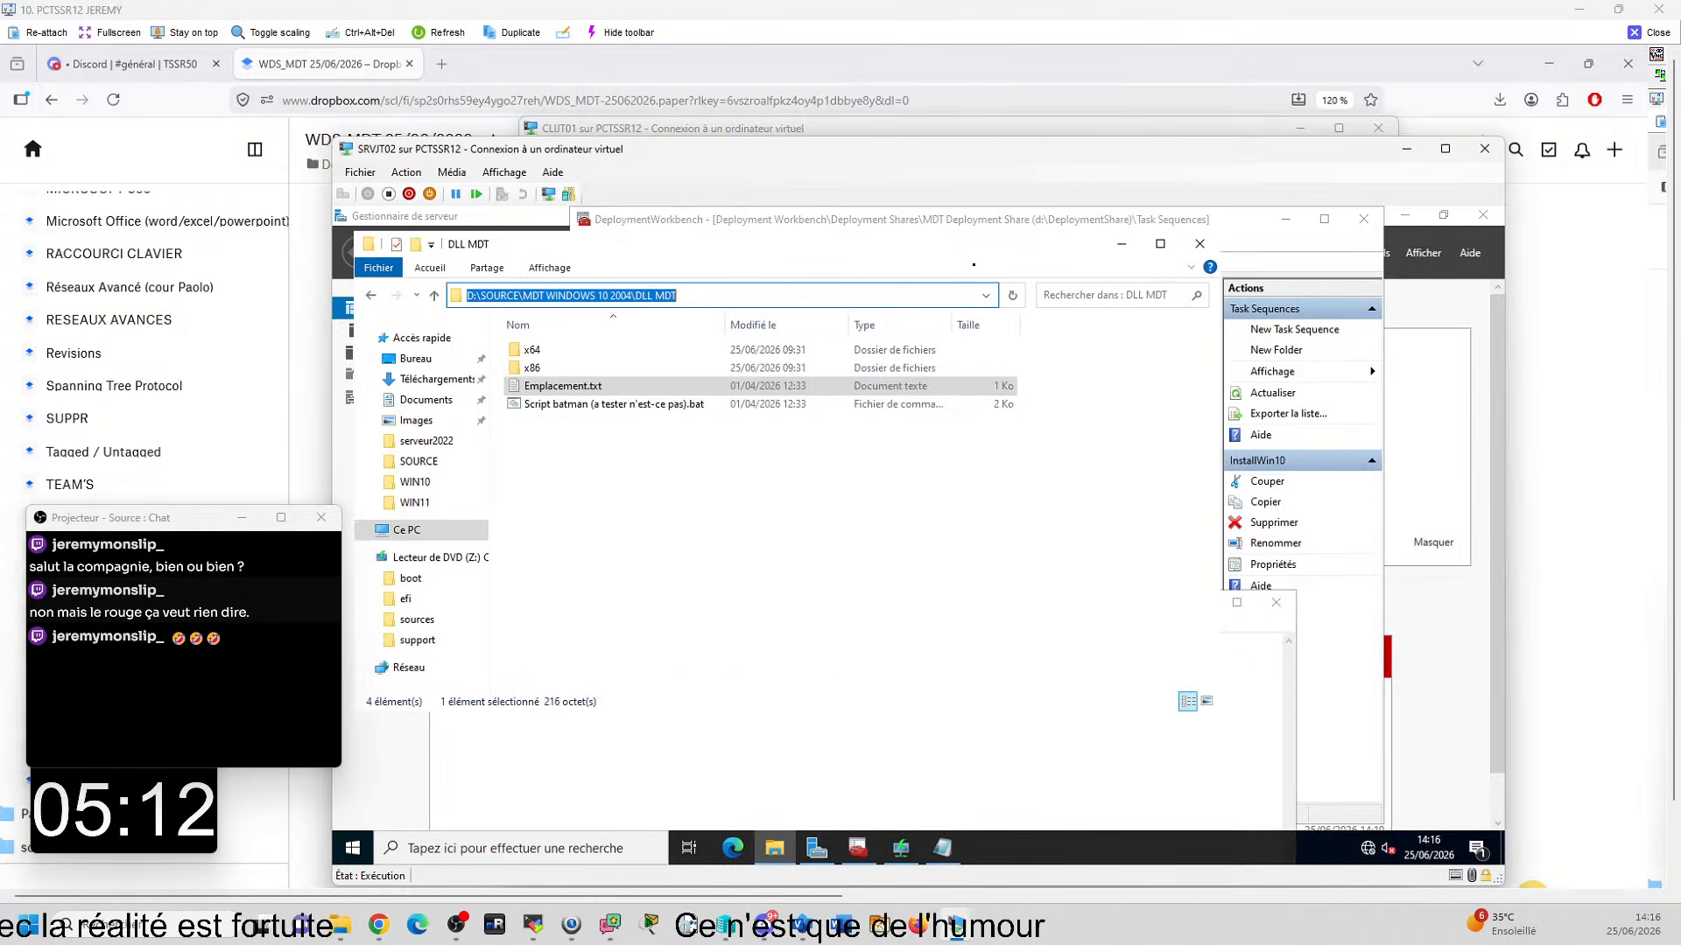
key(ctrl+v)
key(Return)
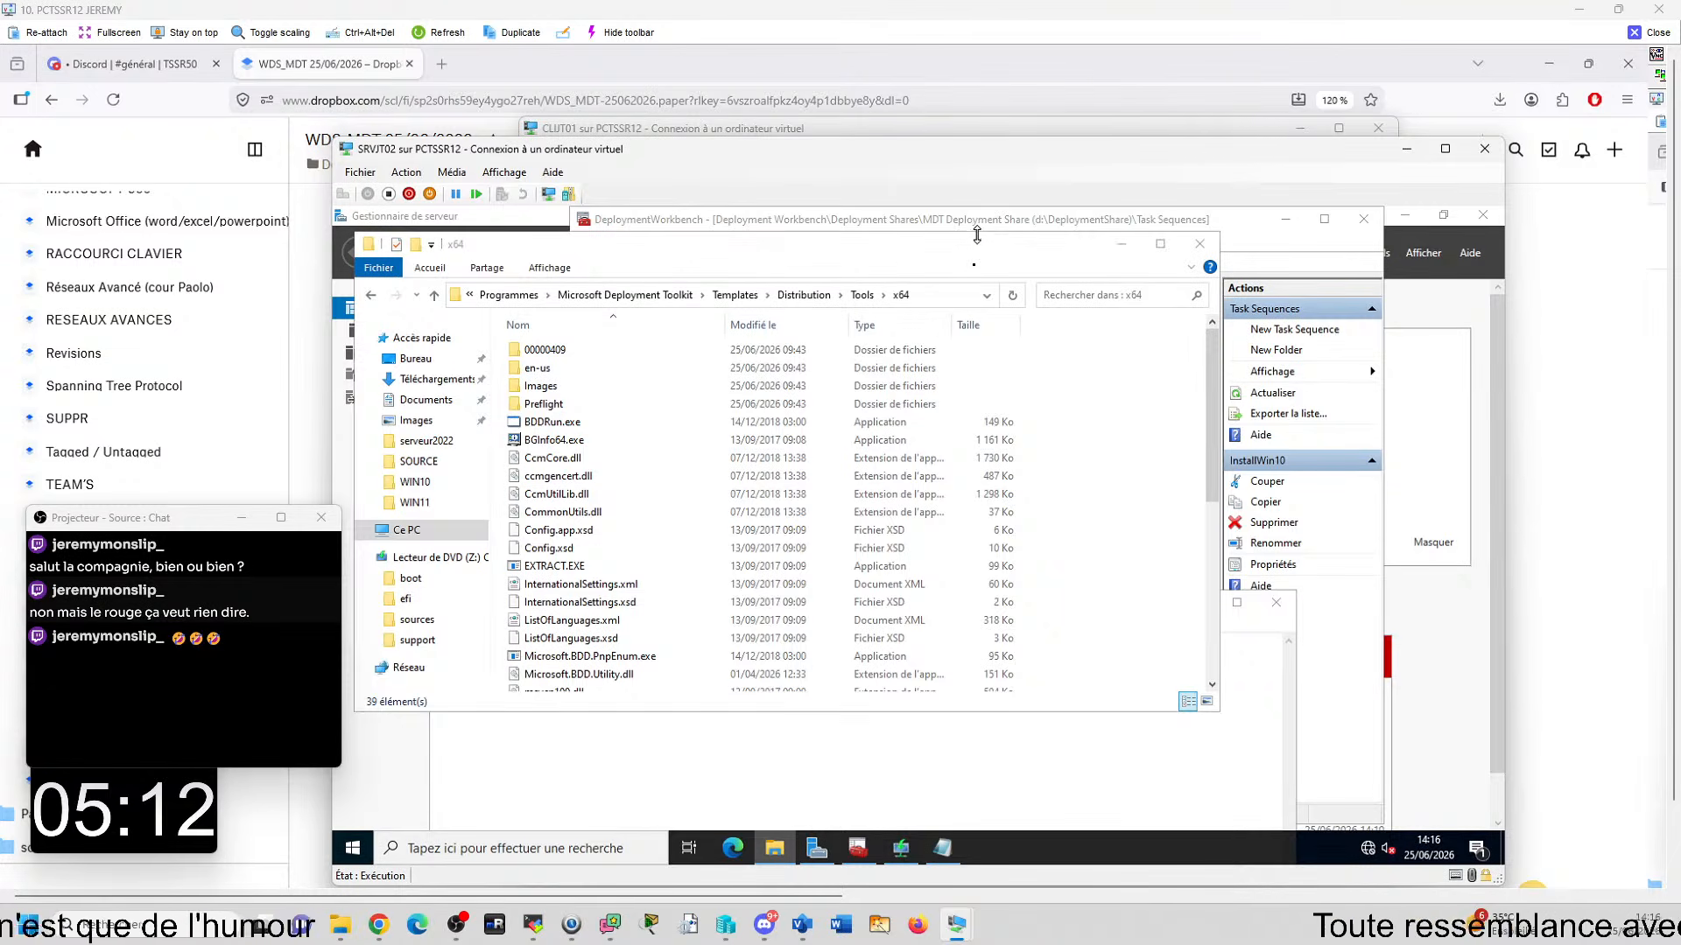
- Copy microsoft.bdd.utility.dll from D:\SOURCE\MDT WINDOWS 10 2004\DLL MDT\x64 into the Microsoft Deployment Toolkit\Templates\Distribution\Tools\x64 folder, replacing the existing file
key(super+e)
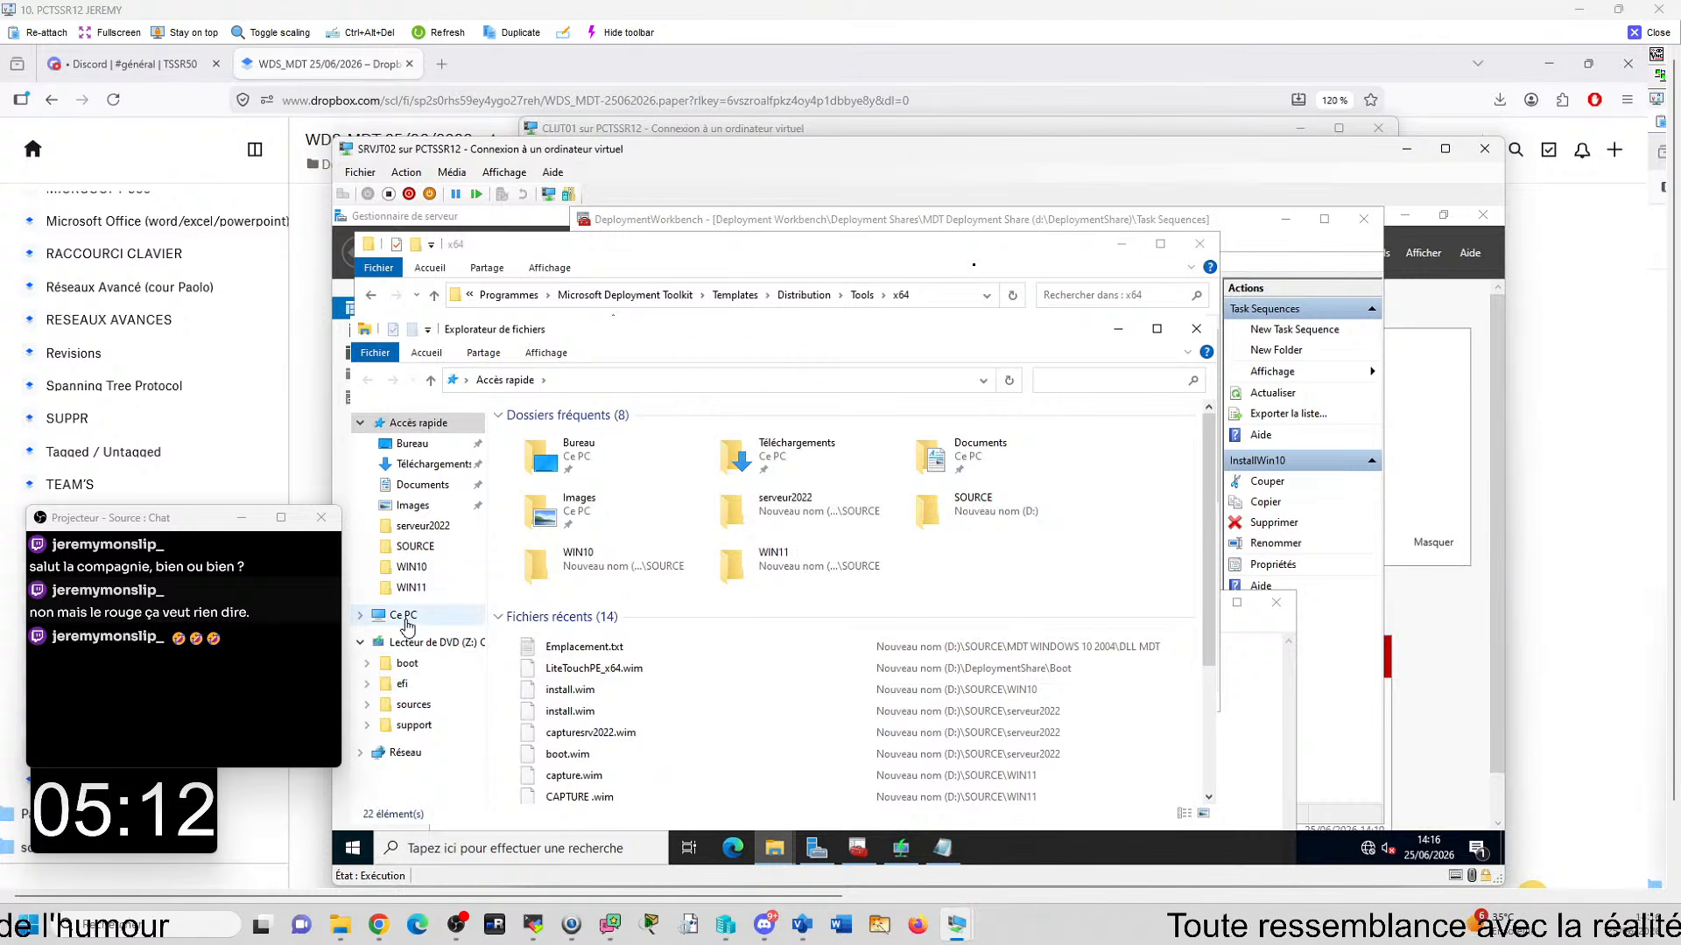
click(403, 614)
click(1018, 618)
double_click(1015, 612)
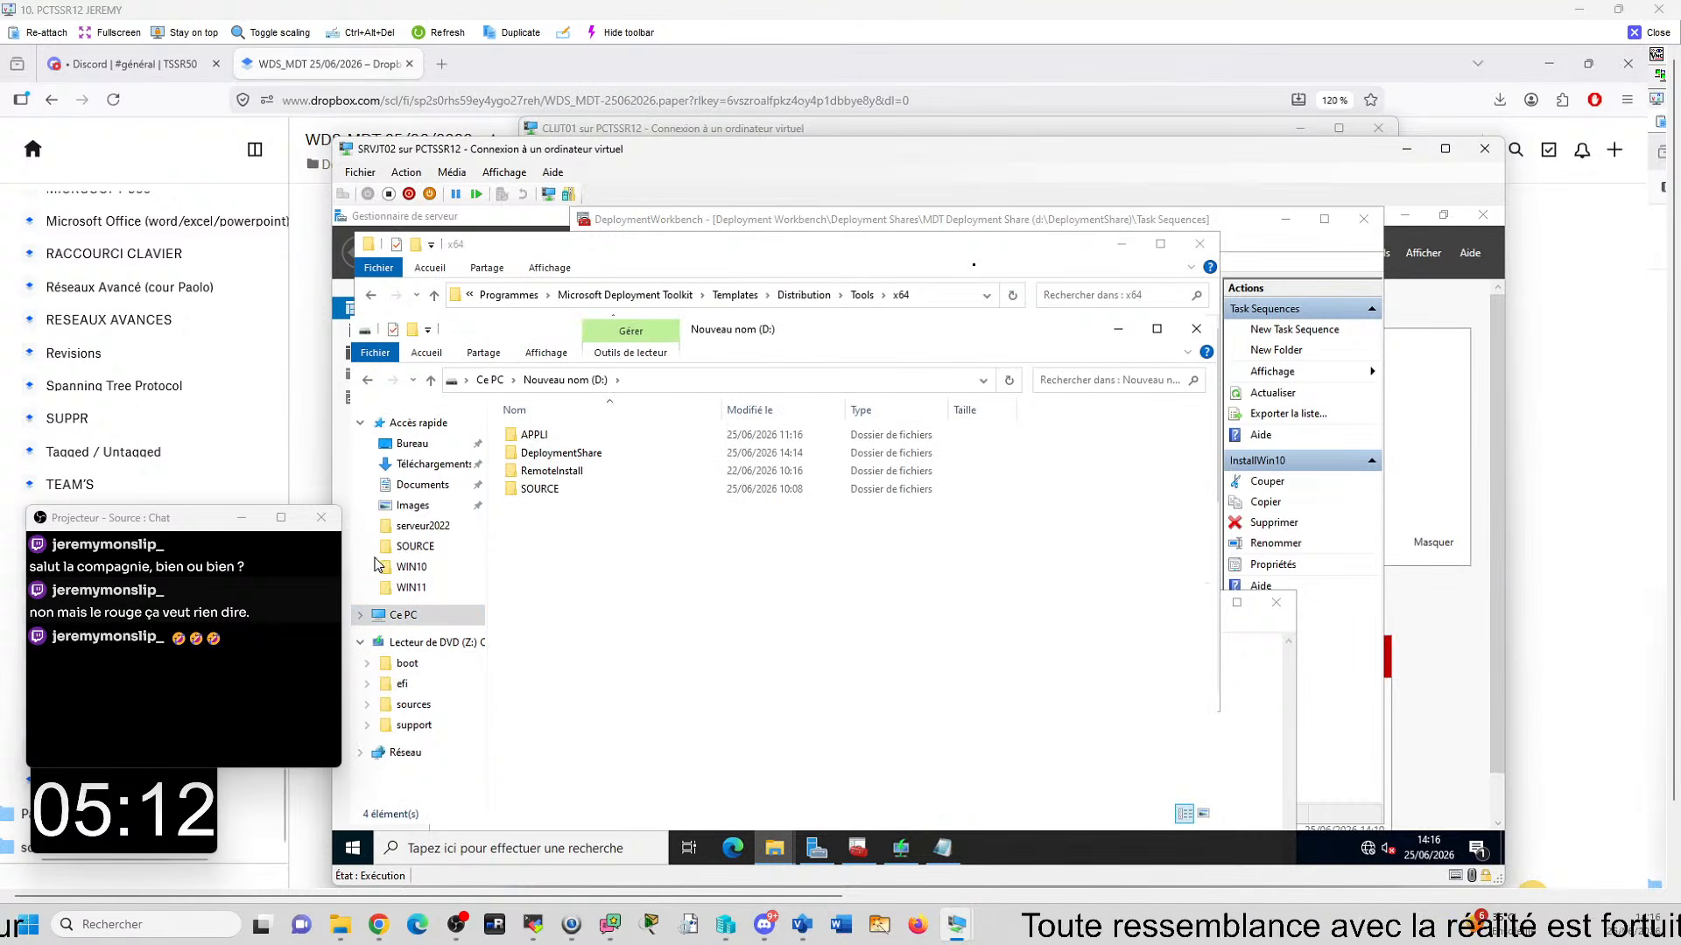
double_click(538, 490)
double_click(604, 454)
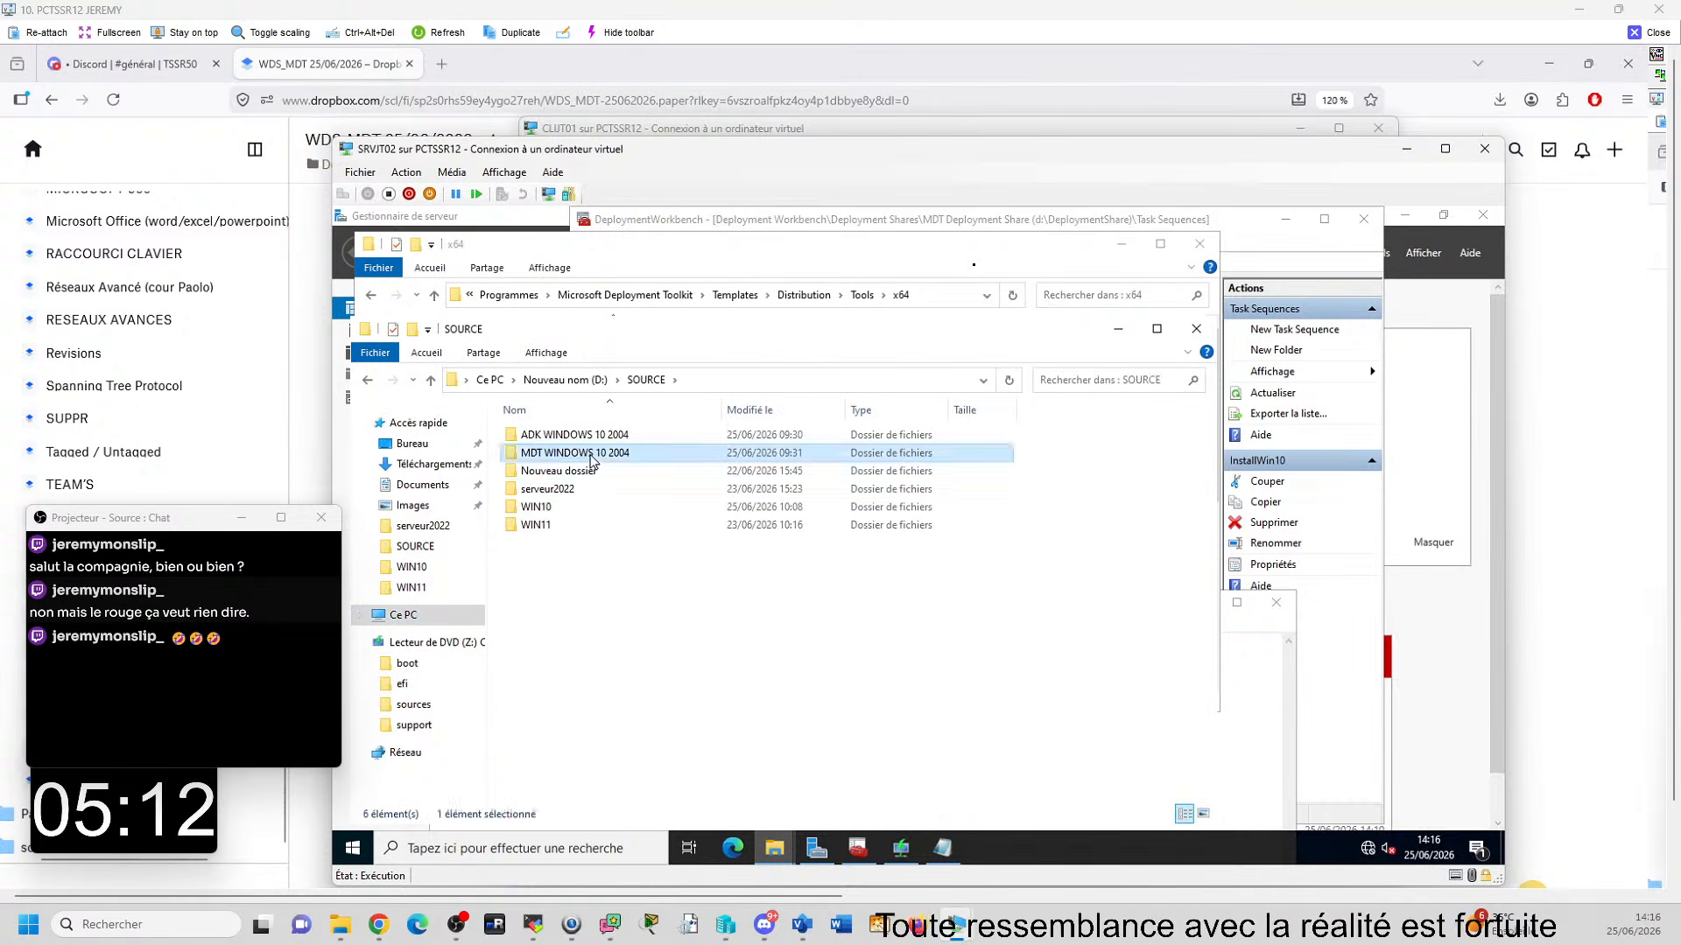
double_click(596, 435)
double_click(617, 435)
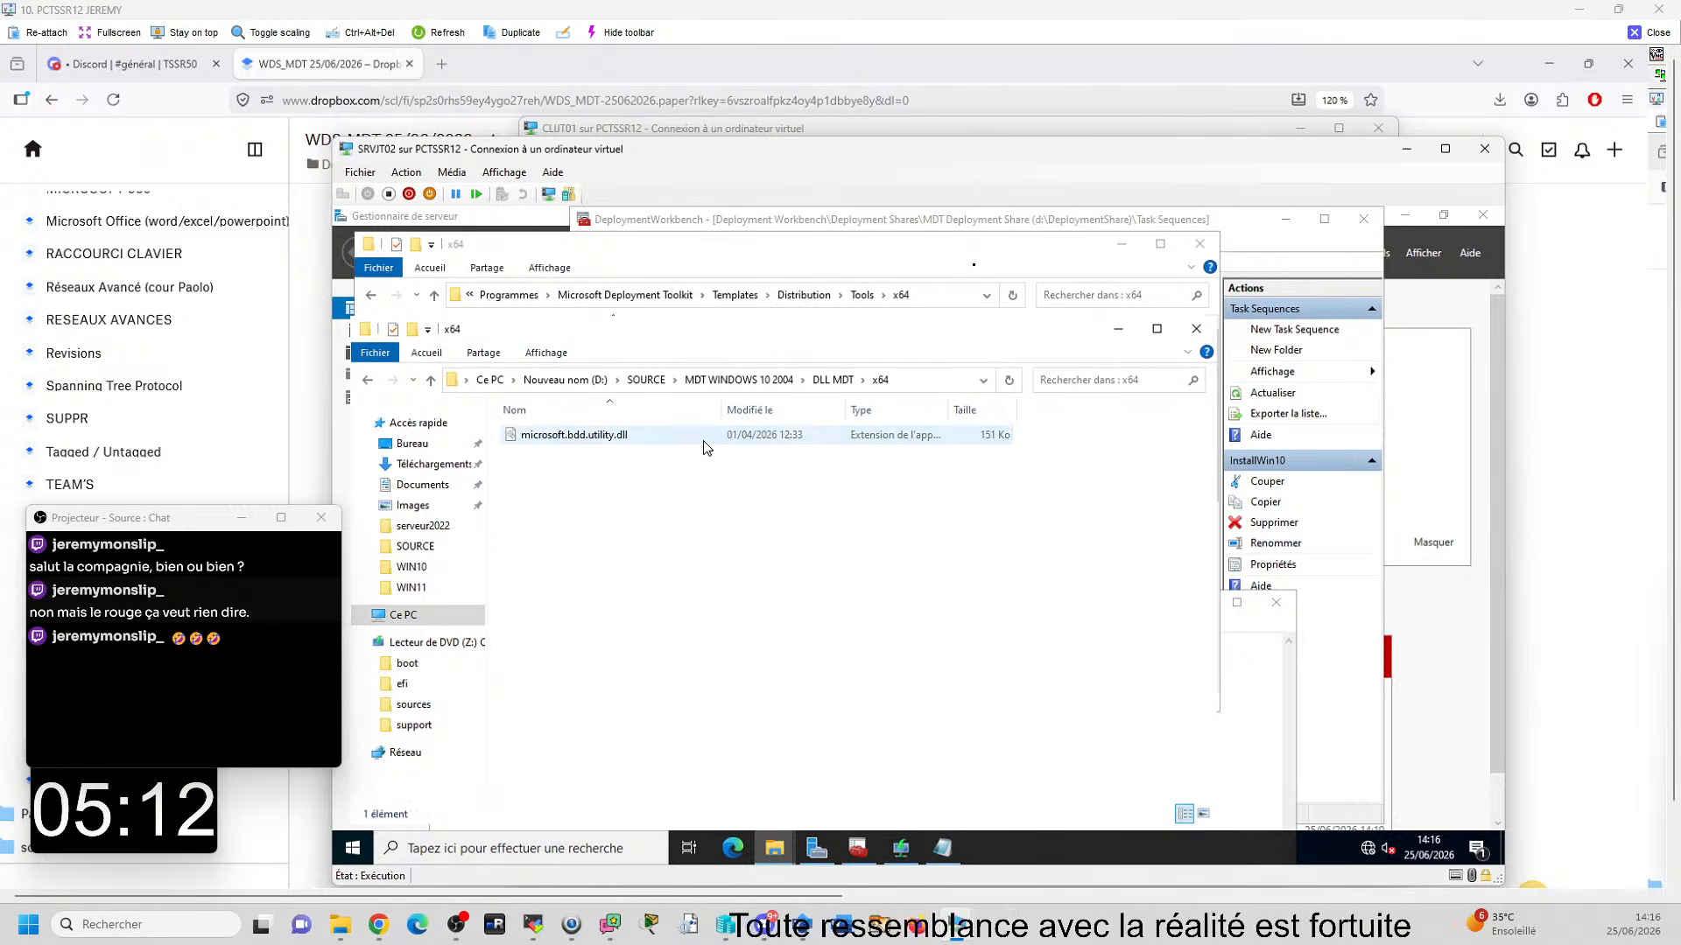
click(564, 437)
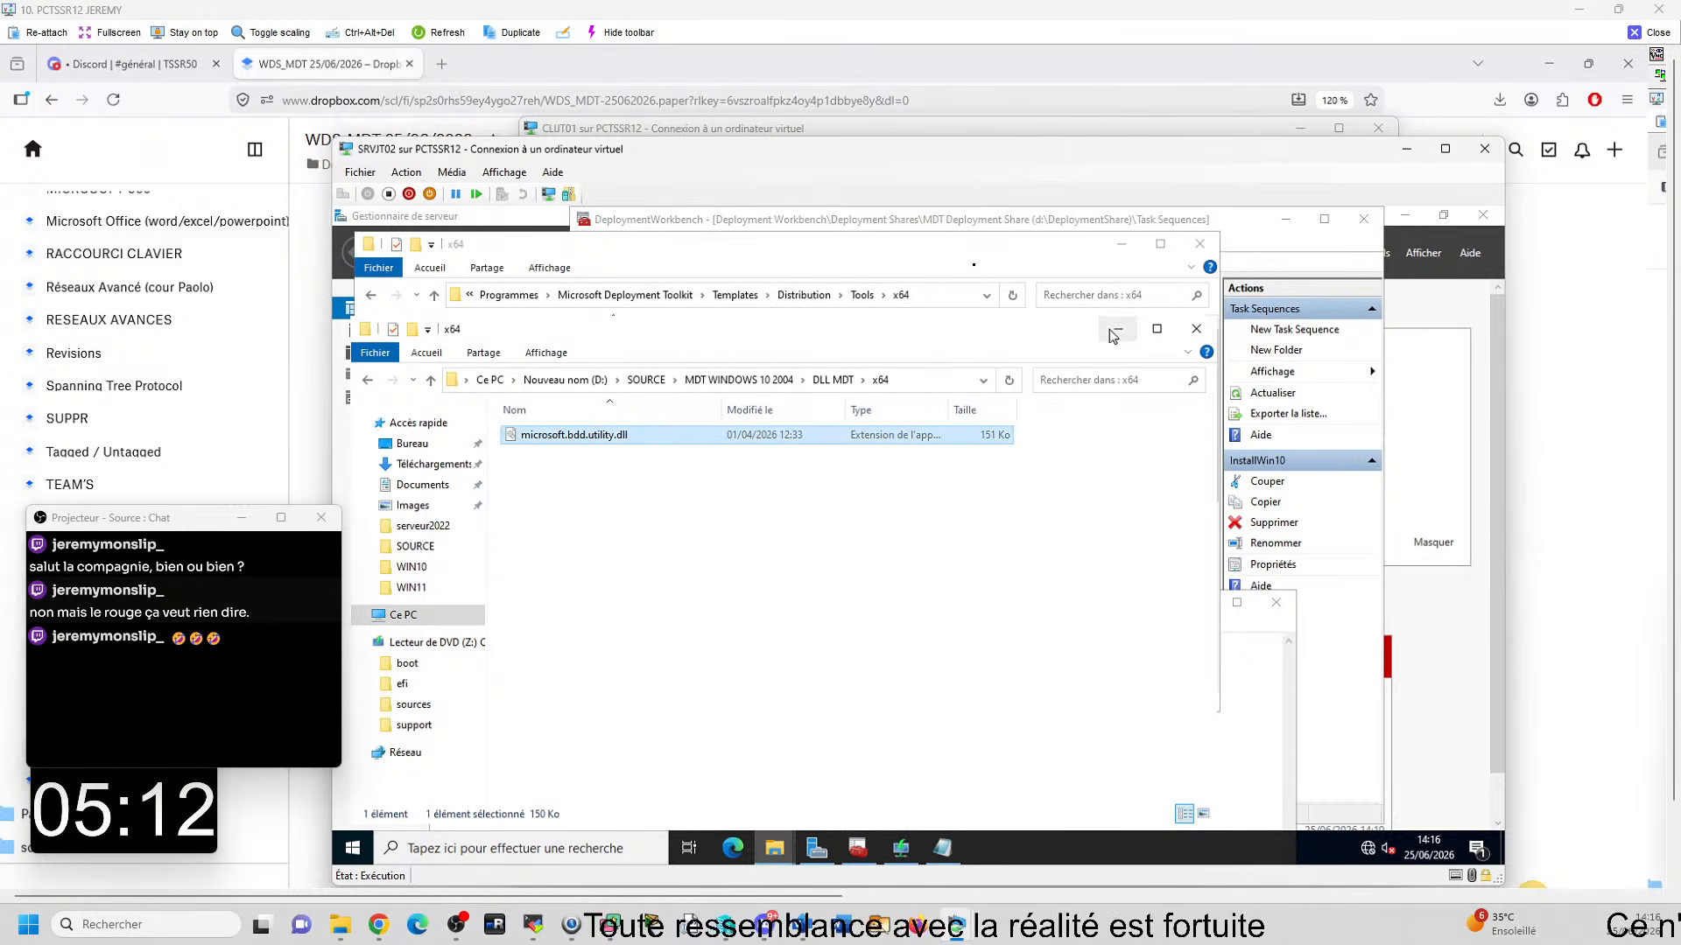
click(1115, 332)
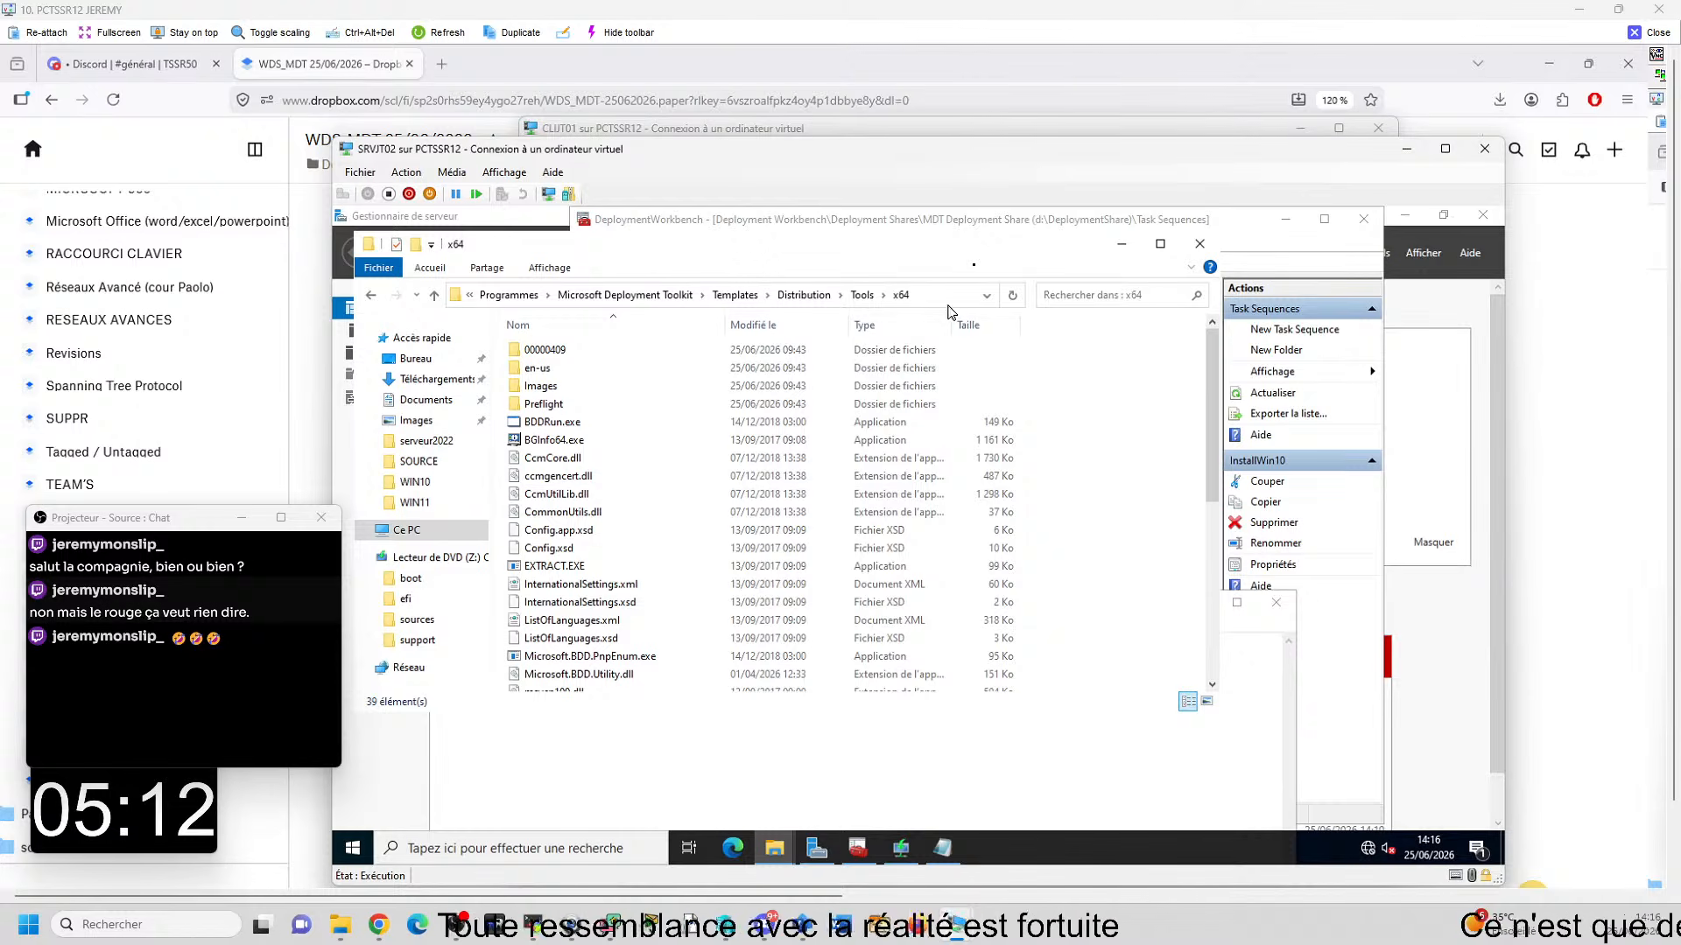
key(ctrl+v)
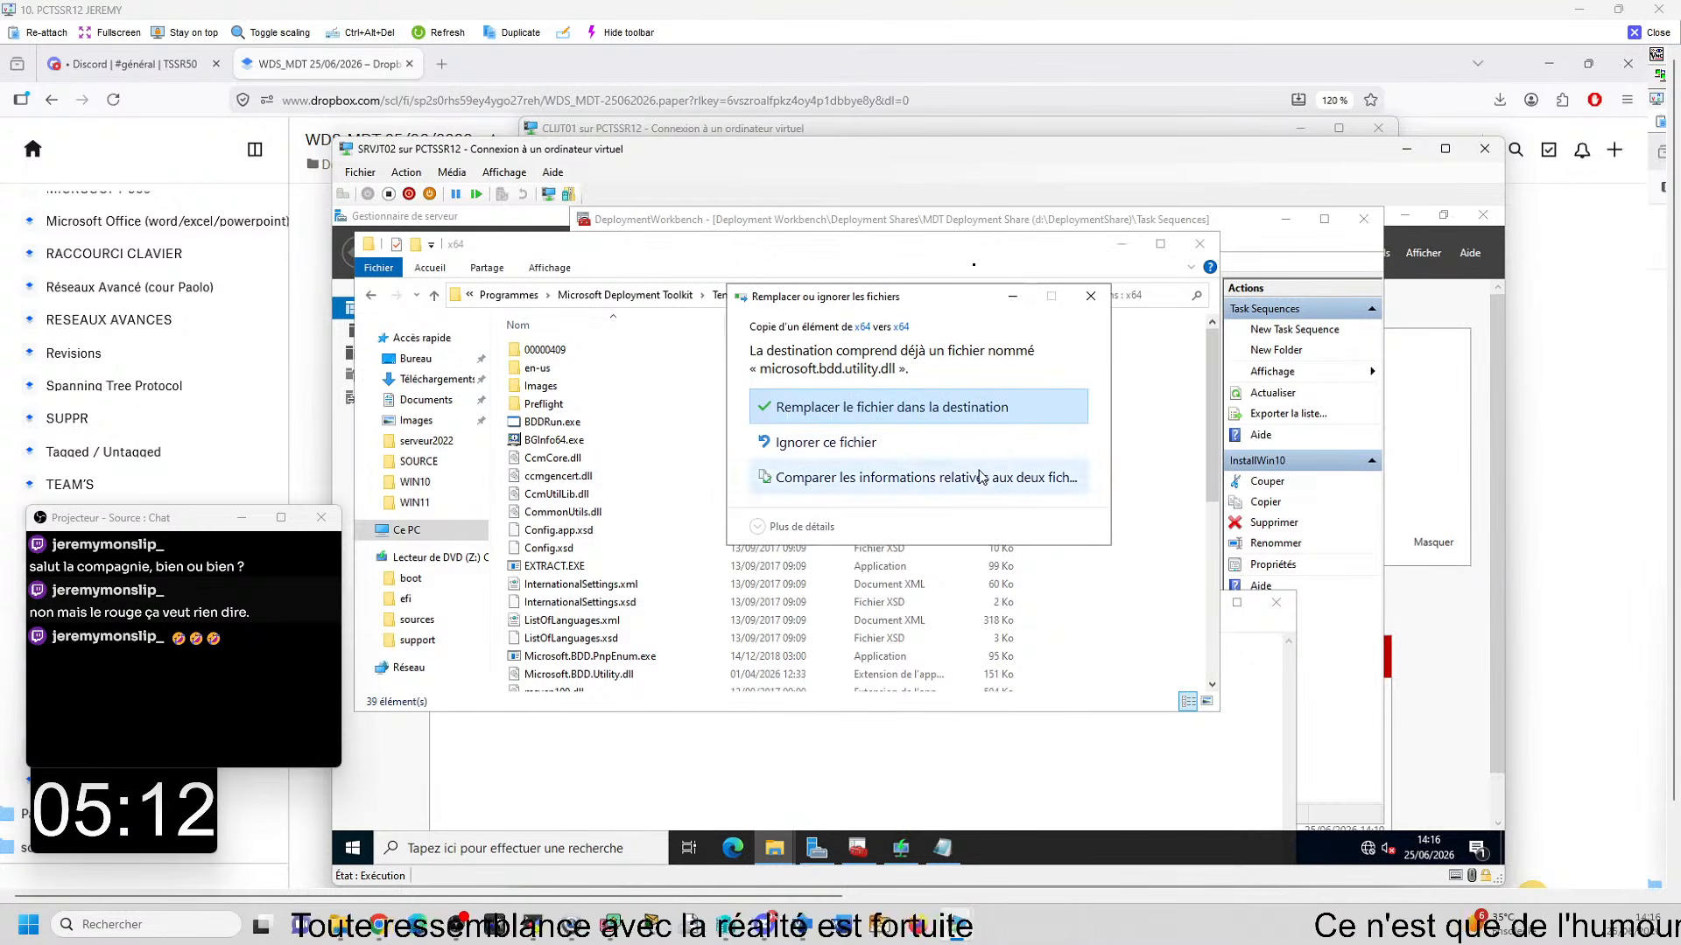
click(921, 410)
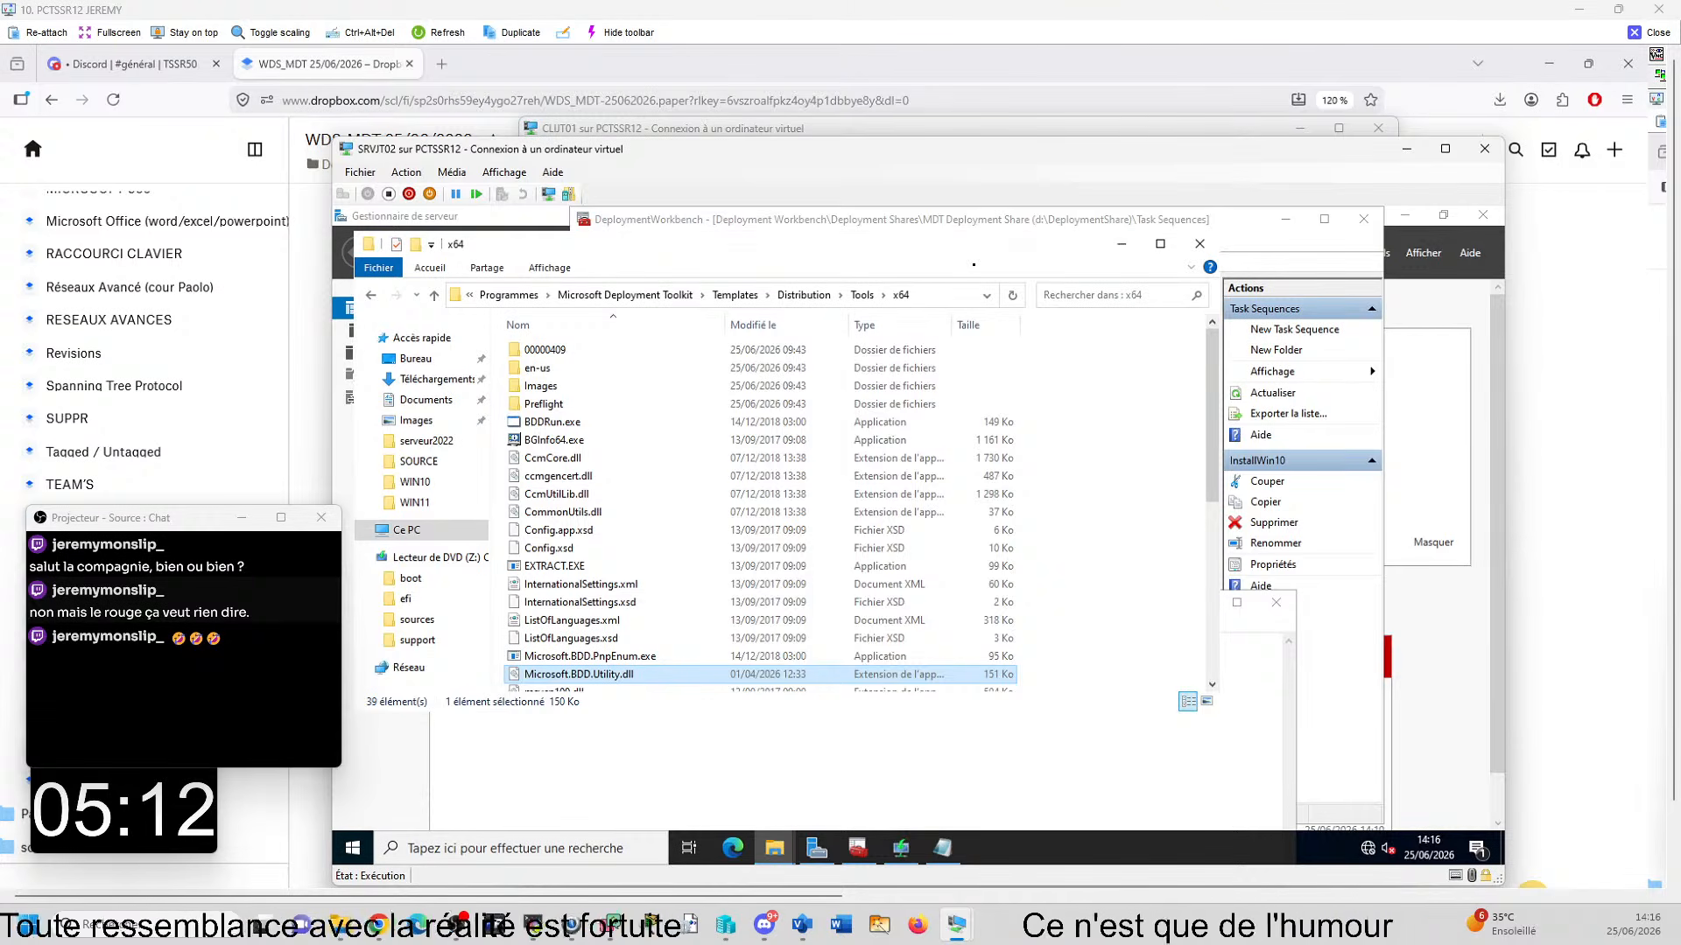
- Copy the D:\DeploymentShare\Tools\x64 path from Emplacement.txt and open that folder in File Explorer
click(945, 851)
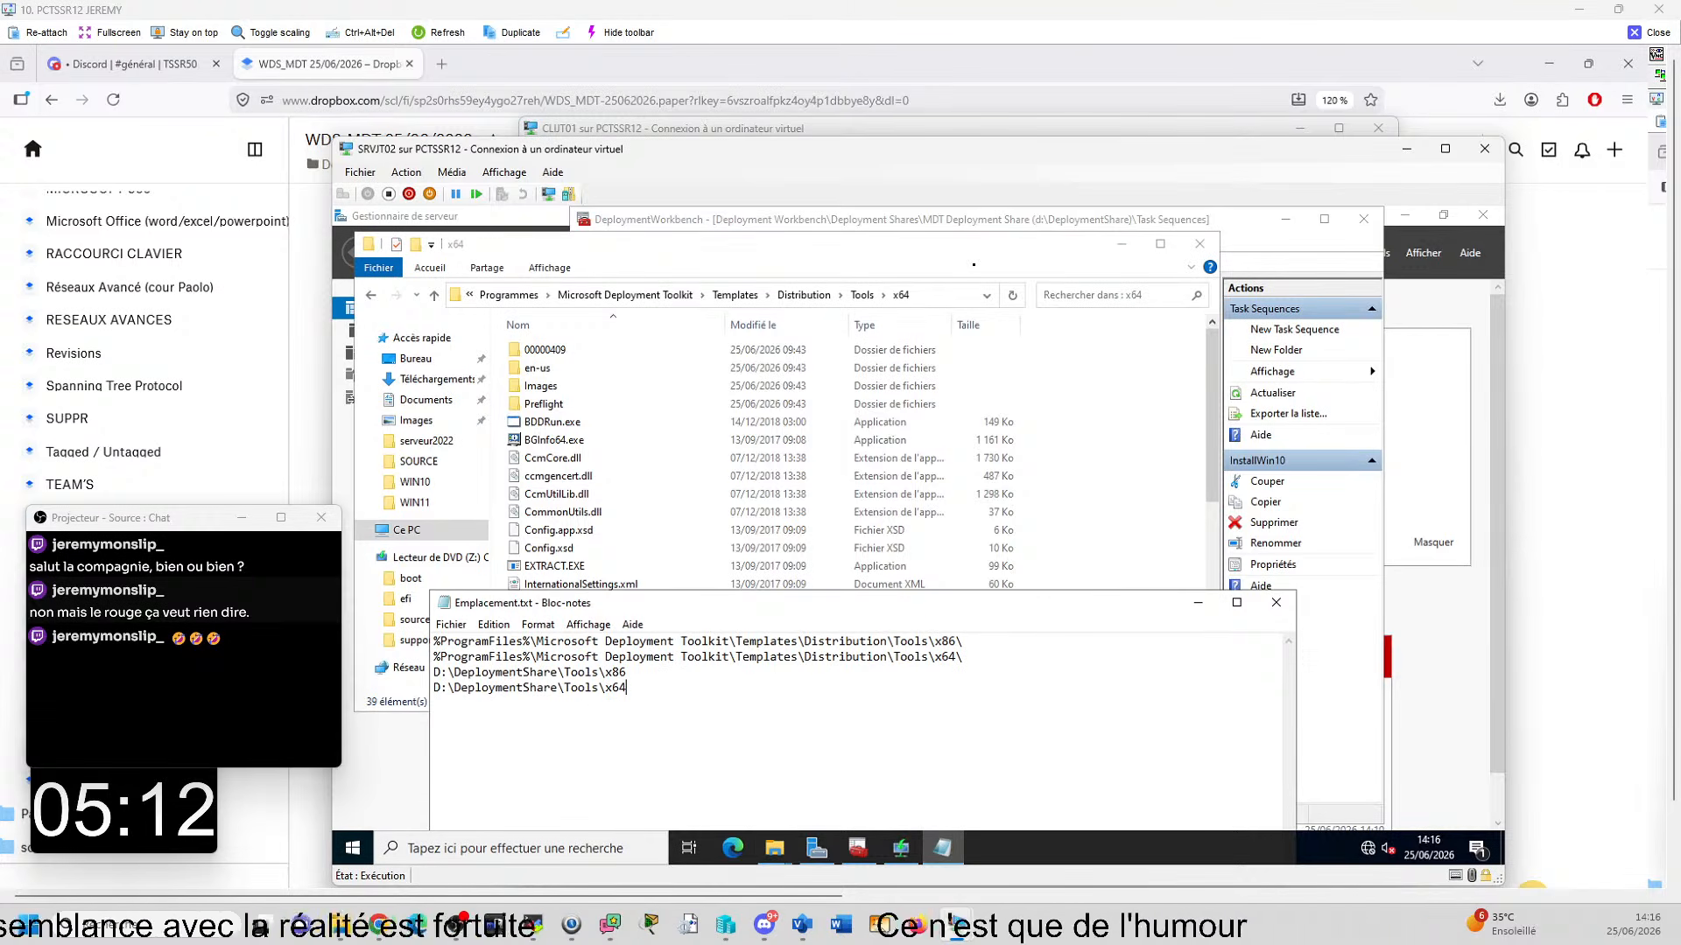
key(shift+Home)
key(ctrl+c)
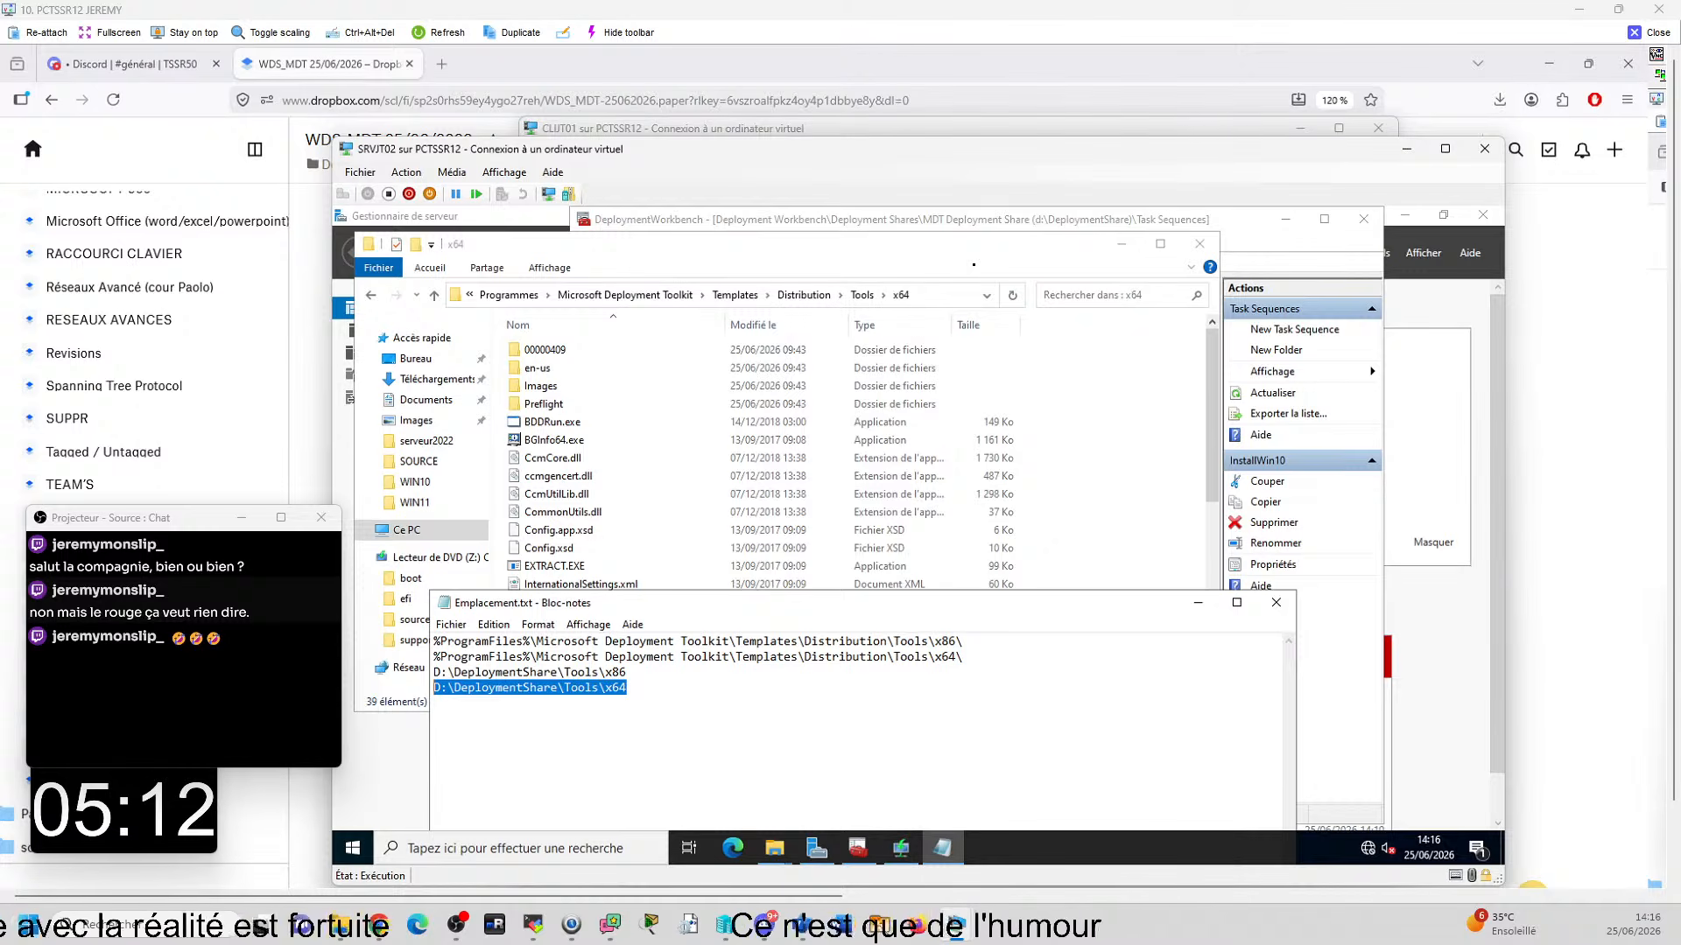
click(1192, 606)
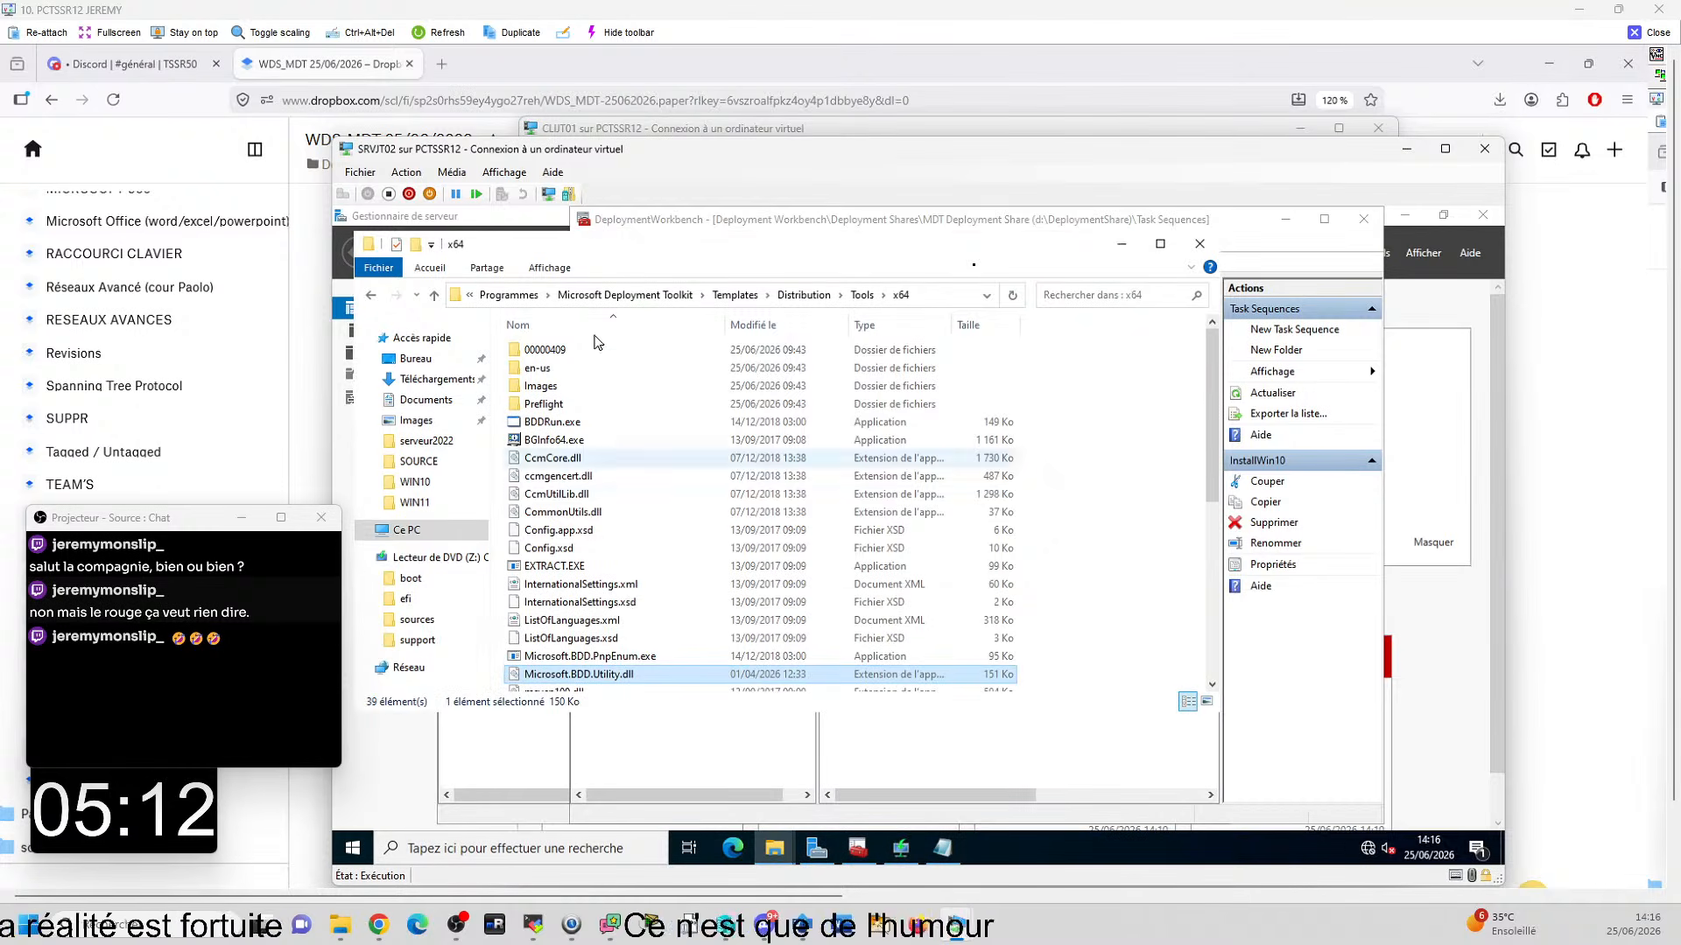
click(910, 296)
key(ctrl+v)
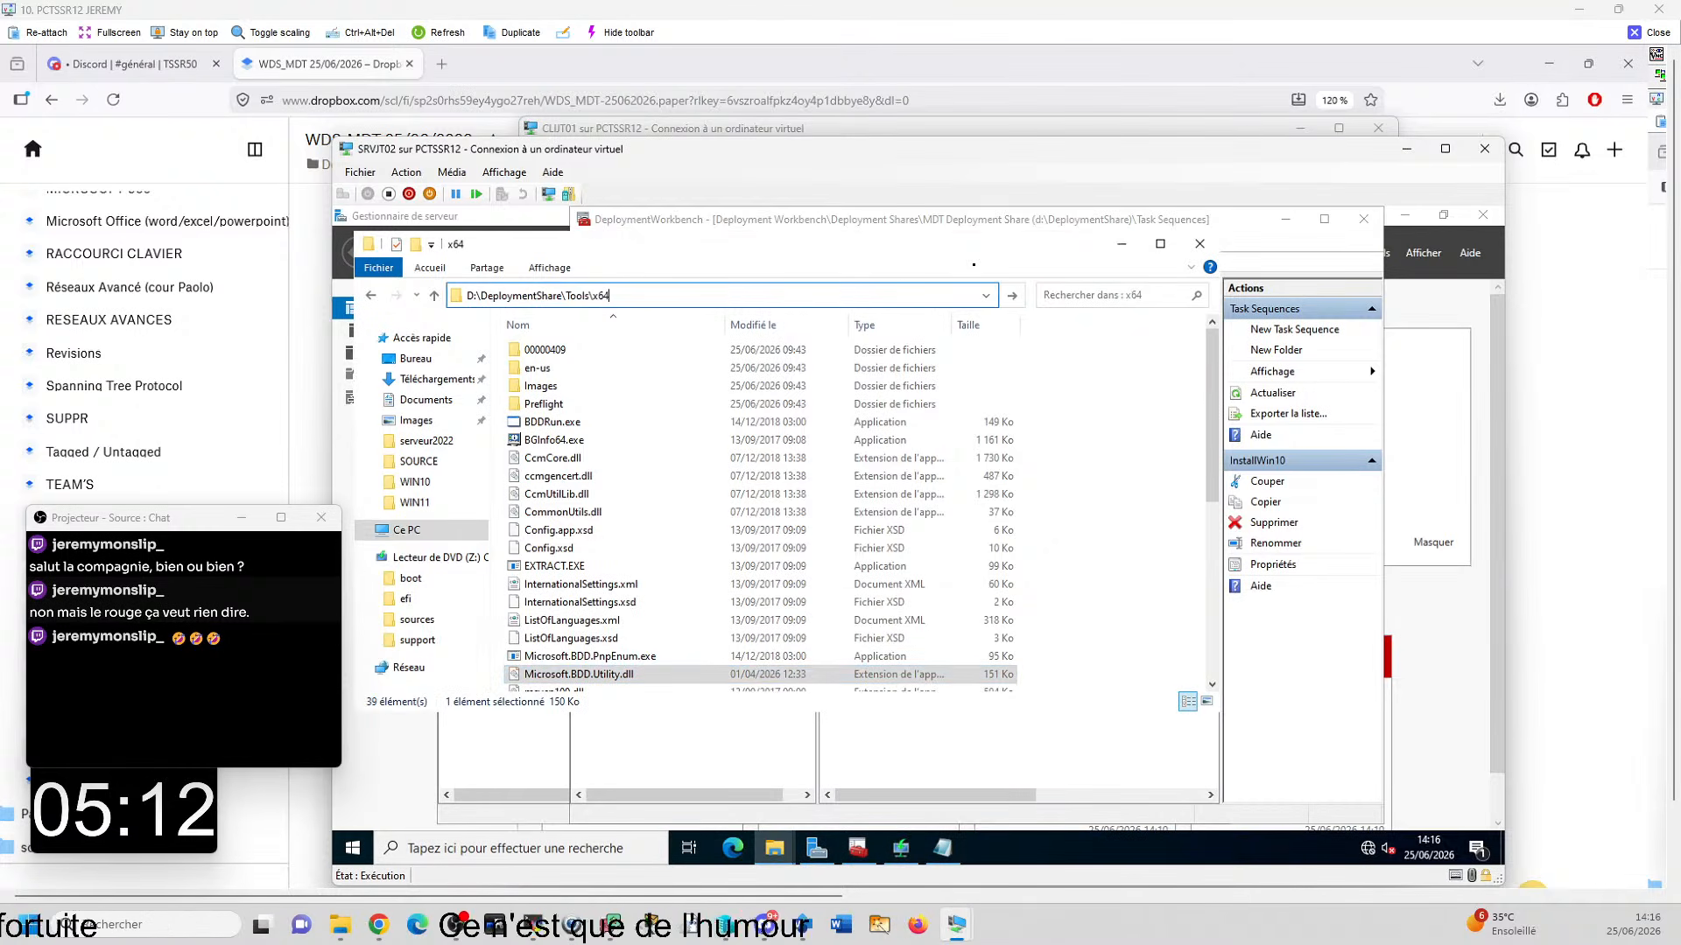
key(Return)
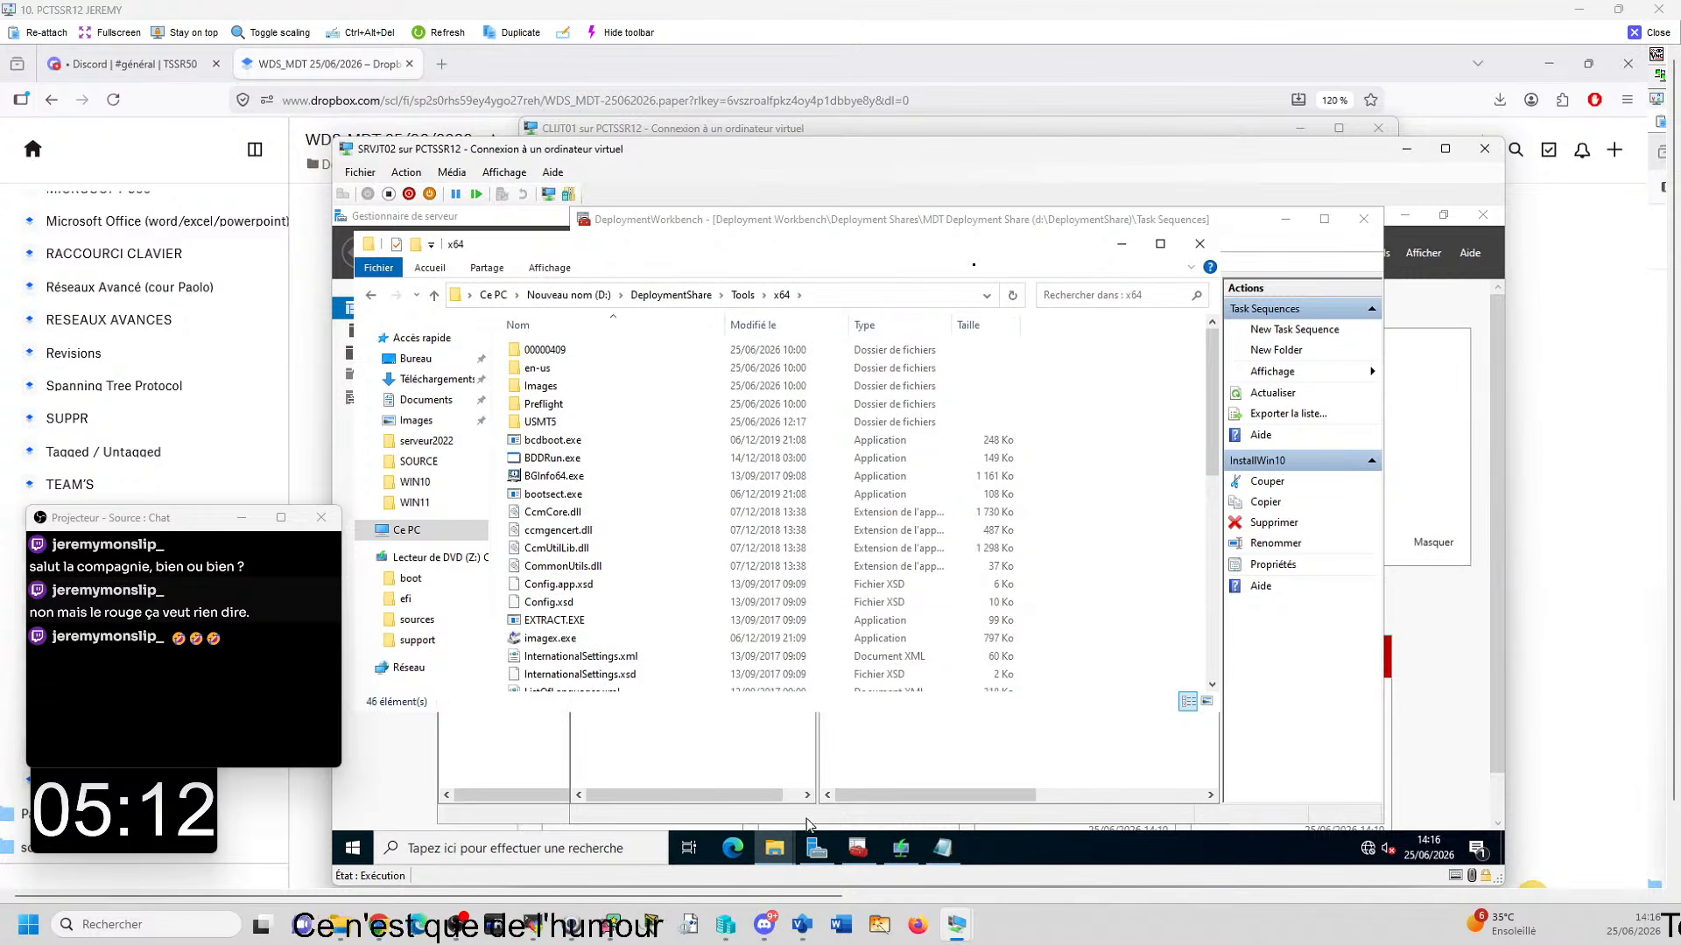
- Copy microsoft.bdd.utility.dll from the DLL MDT\x64 source folder into D:\DeploymentShare\Tools\x64, replacing the existing file
mouse_move(782, 854)
click(841, 797)
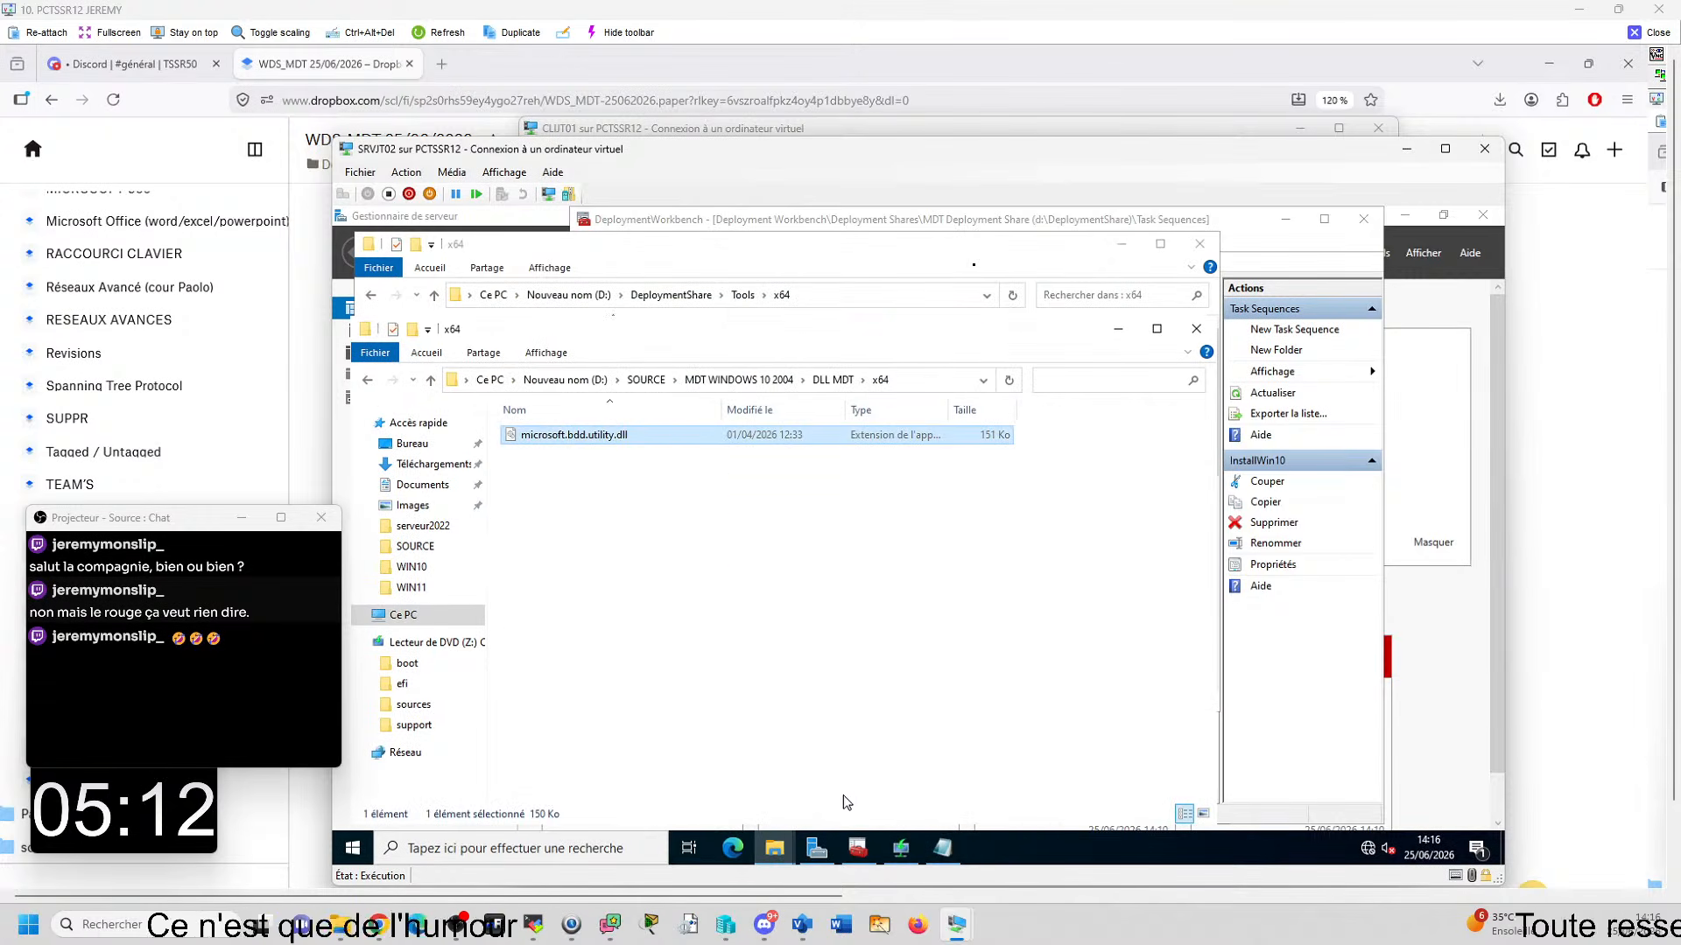
click(1121, 244)
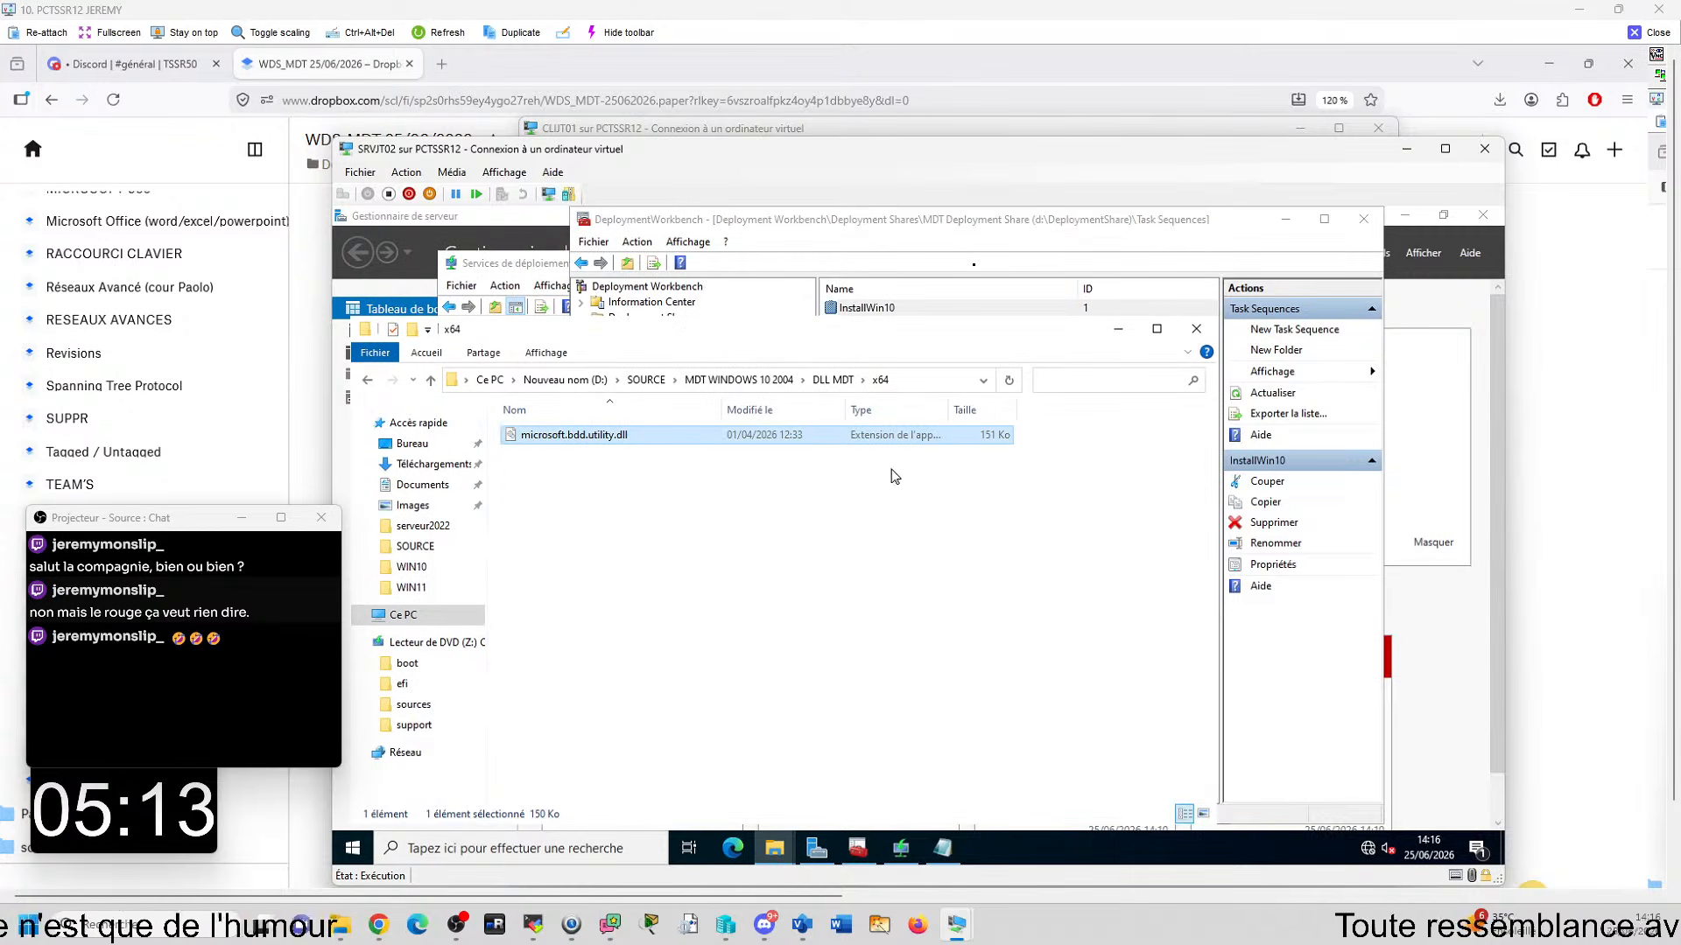
click(1117, 331)
click(773, 848)
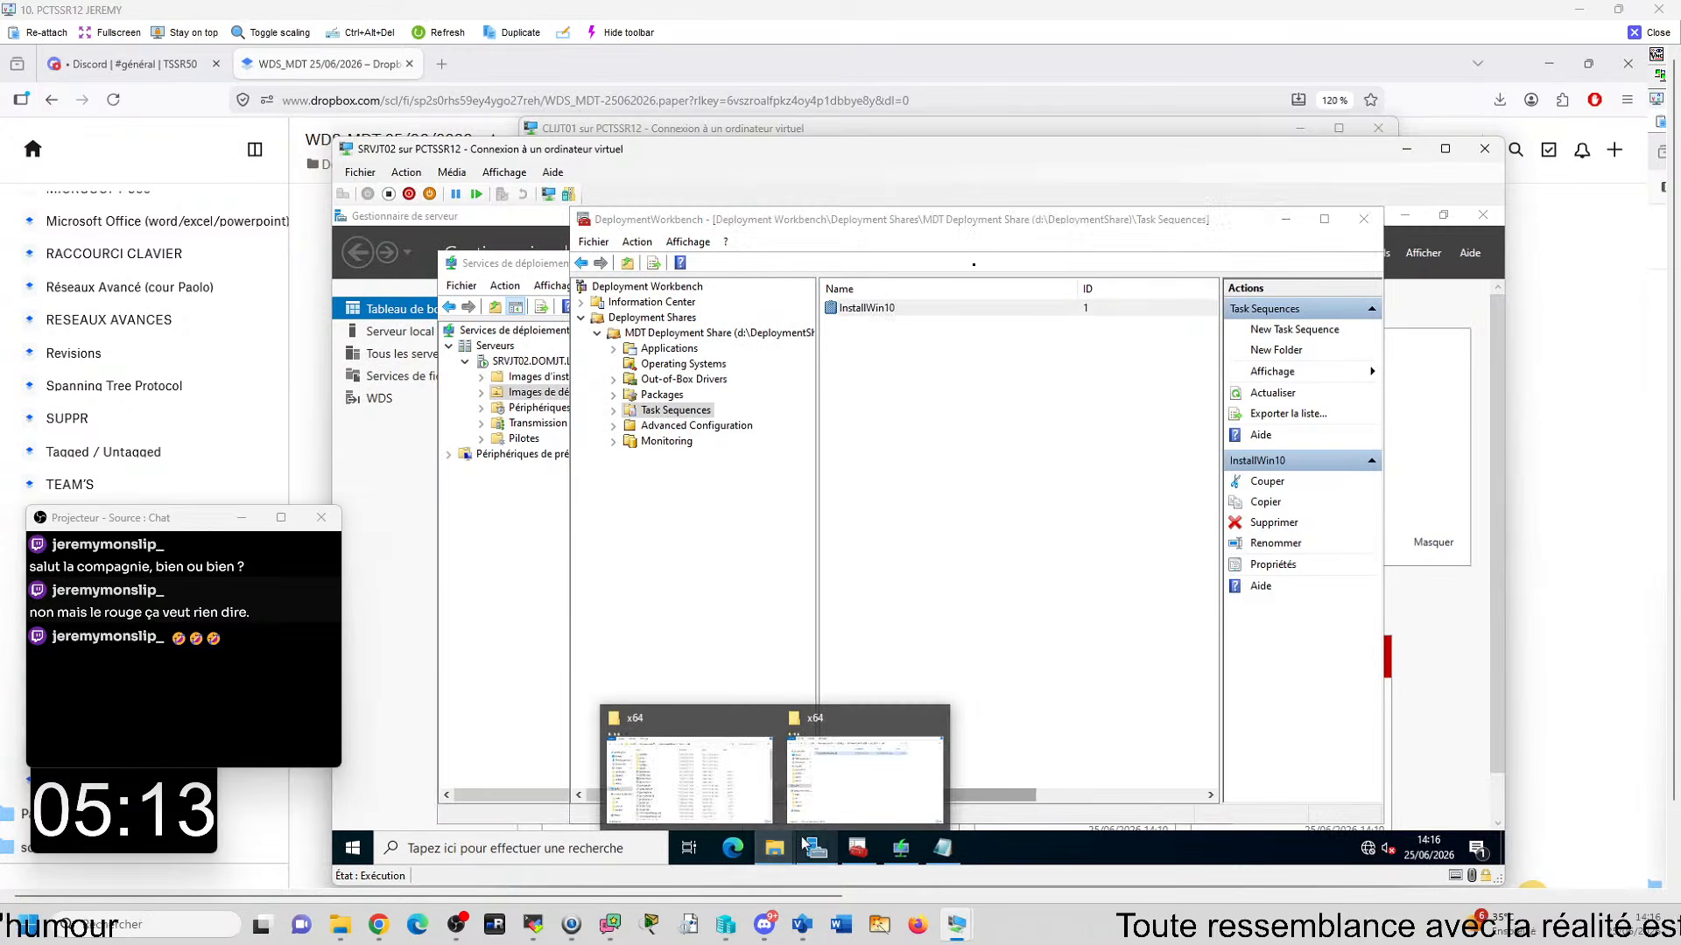
click(688, 789)
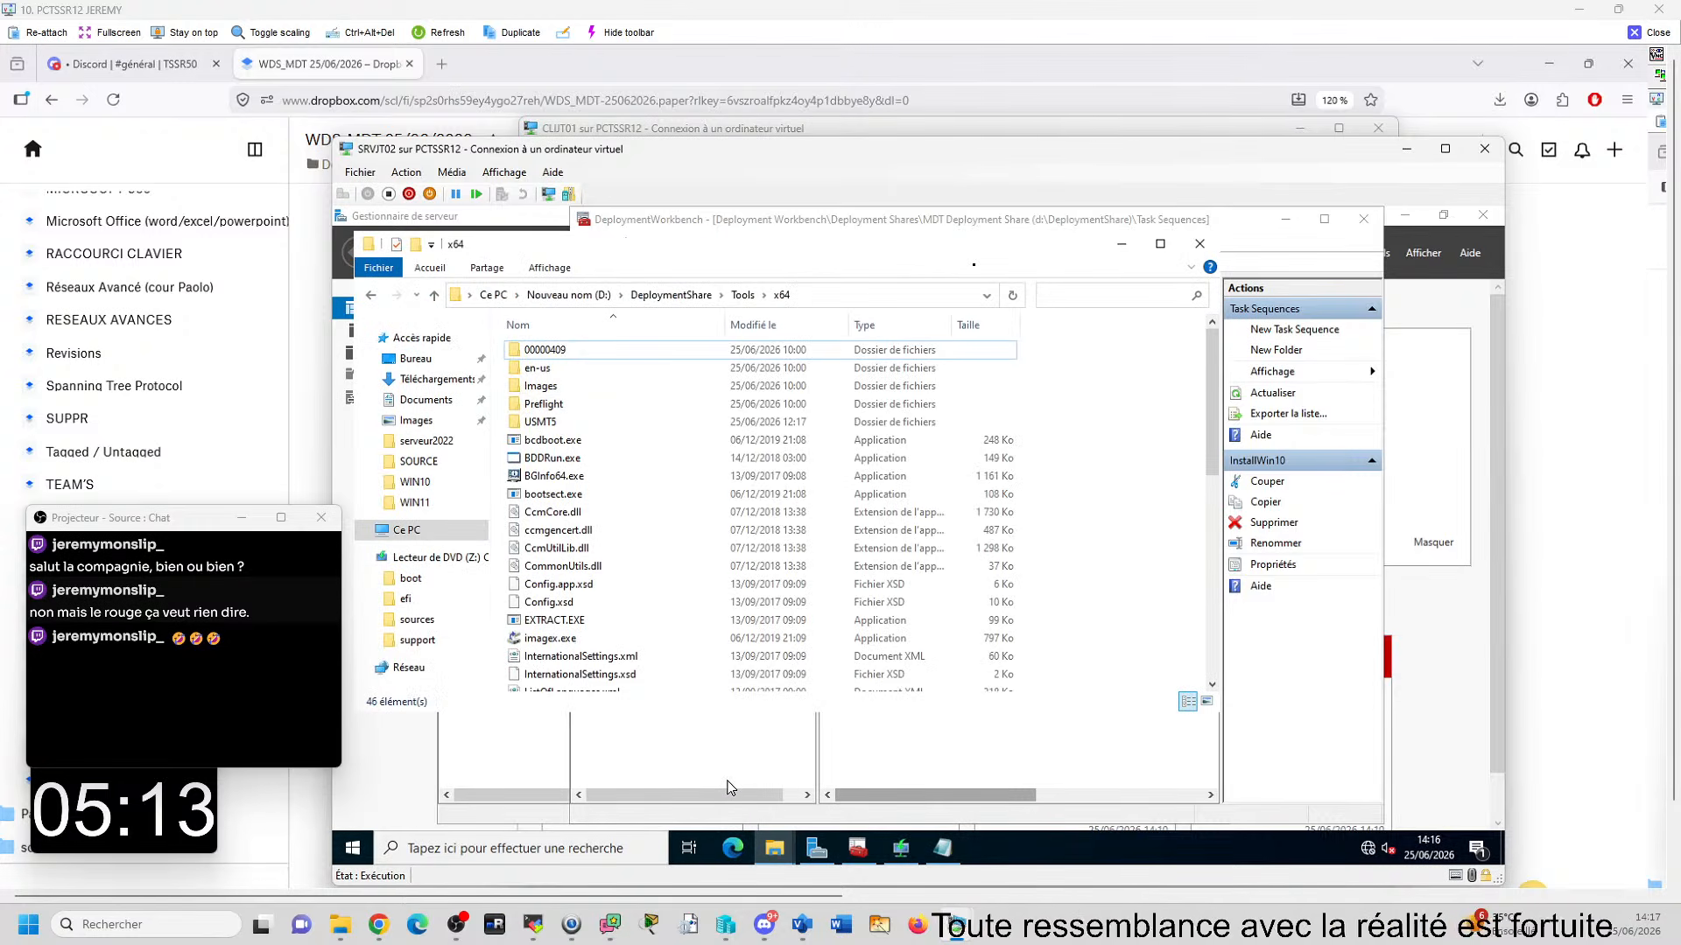
key(ctrl+v)
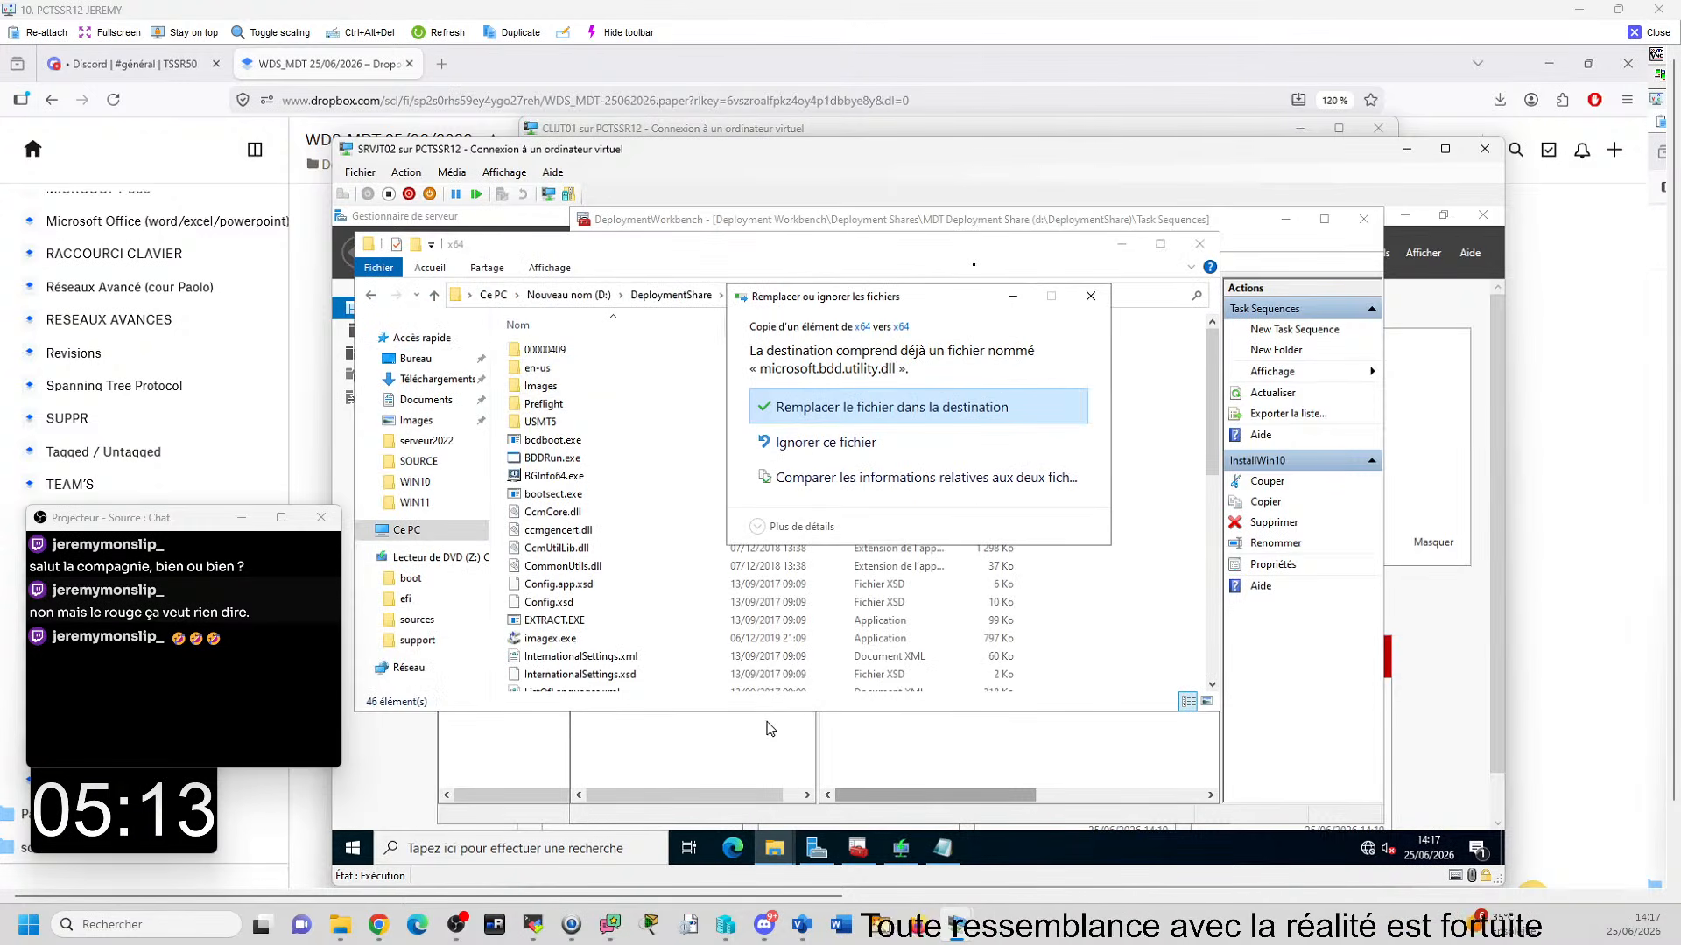
click(820, 411)
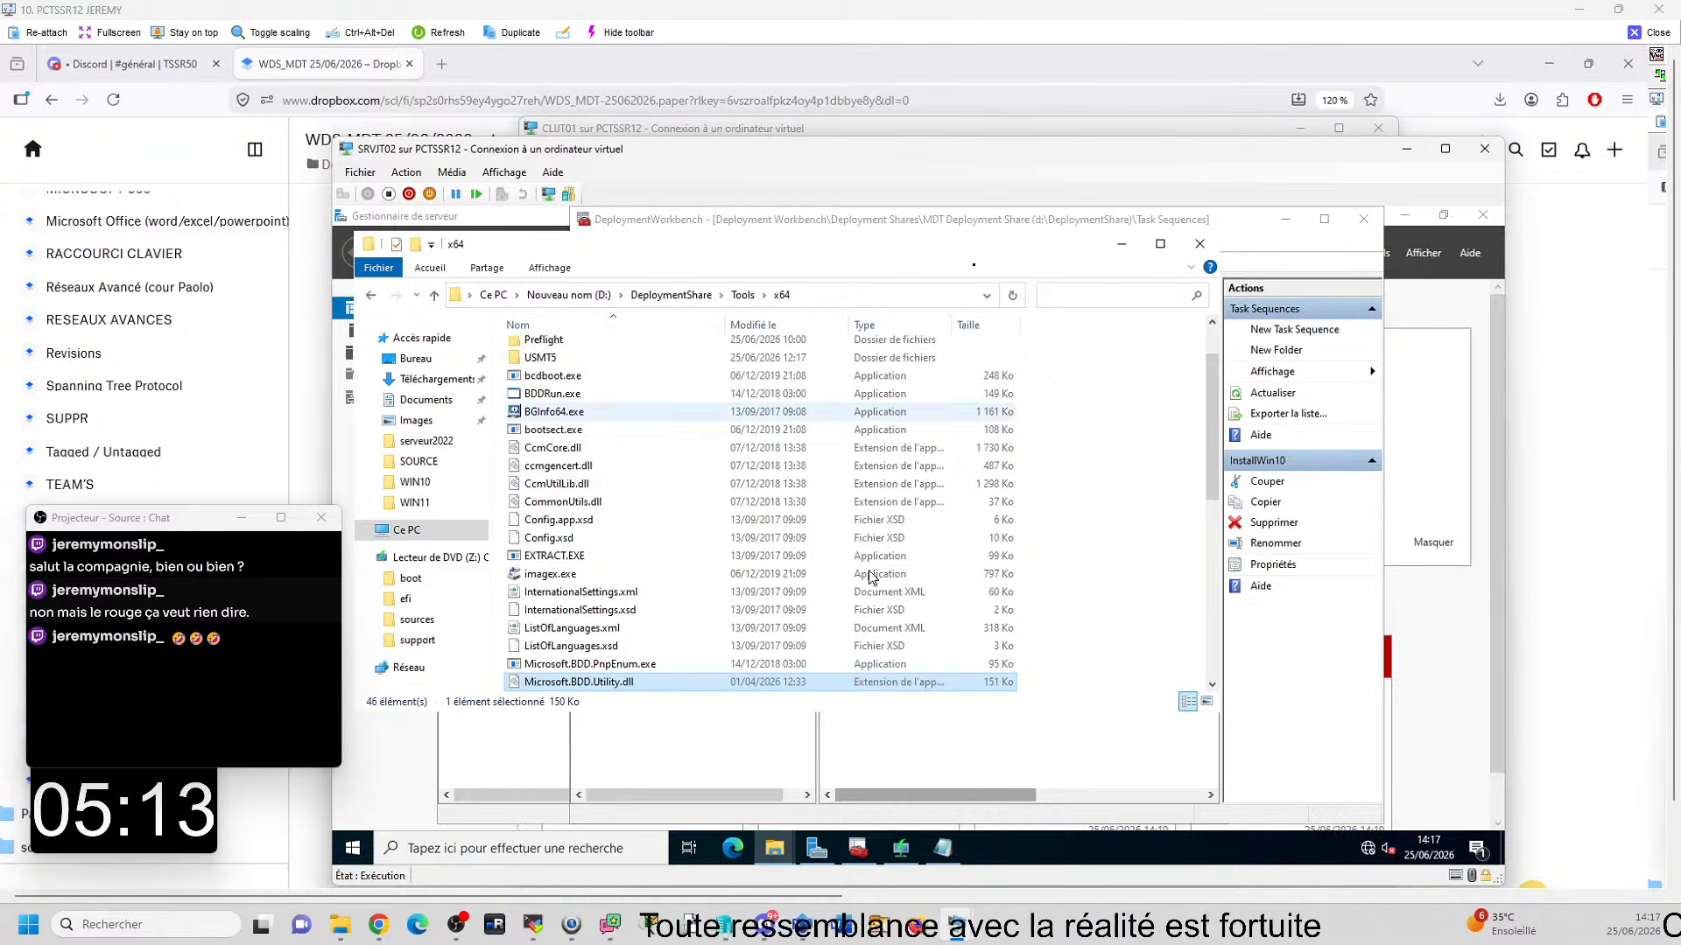
- Review the x86 and x64 destination paths listed in Emplacement.txt
click(867, 735)
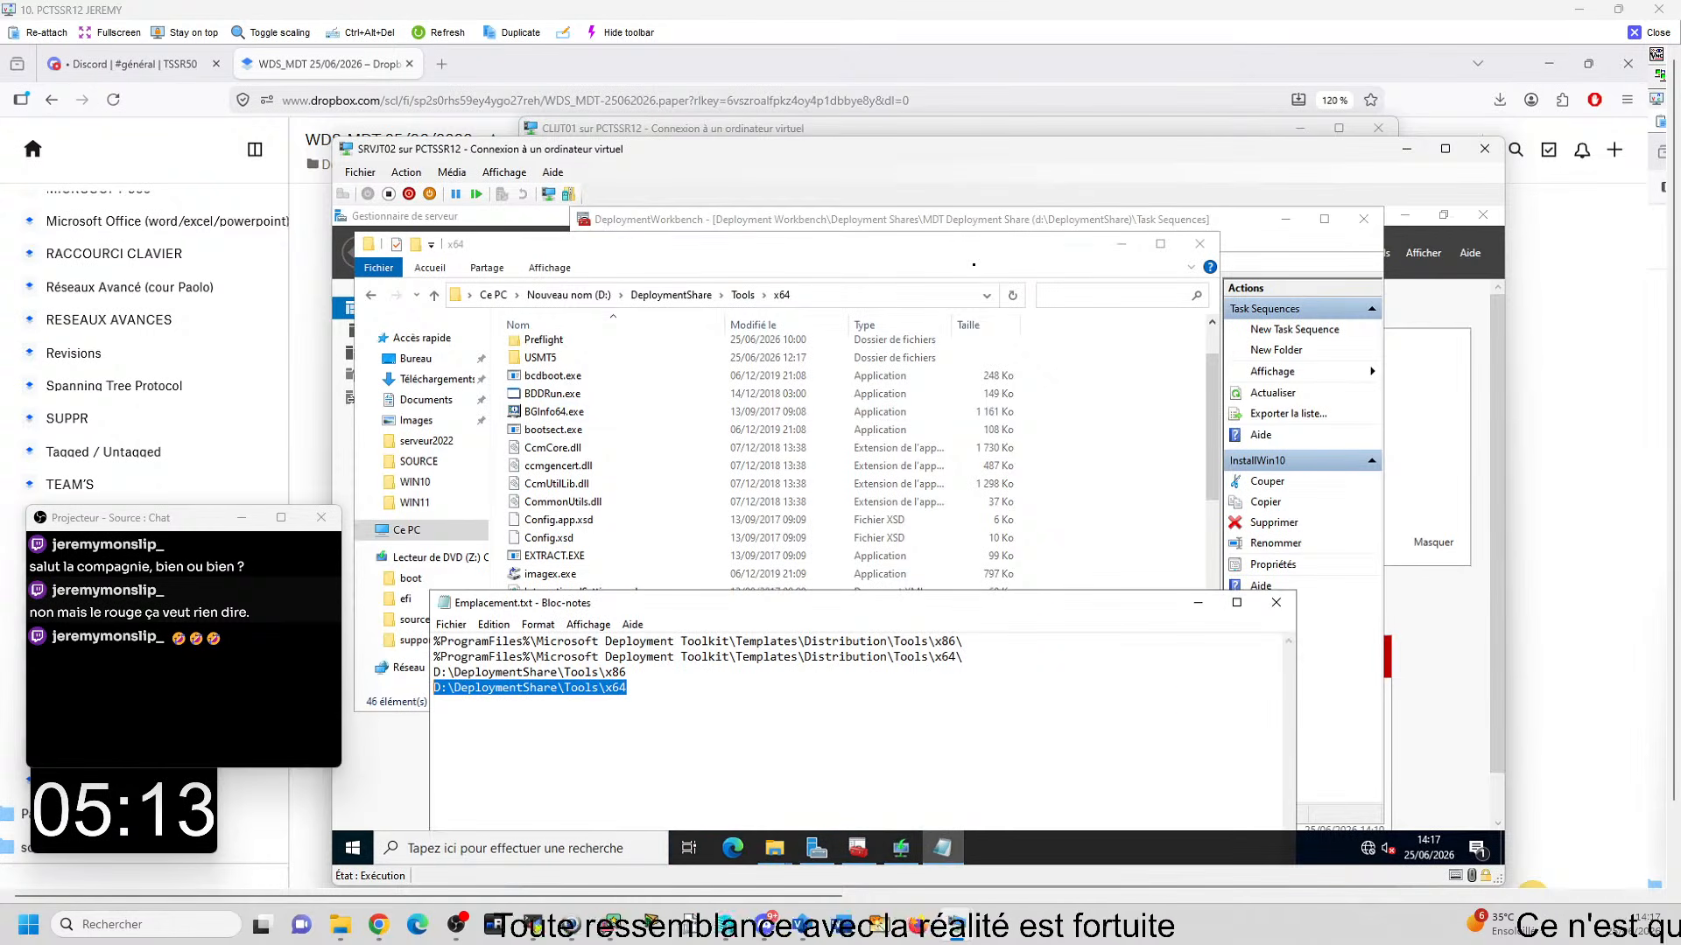
drag(963, 641, 433, 641)
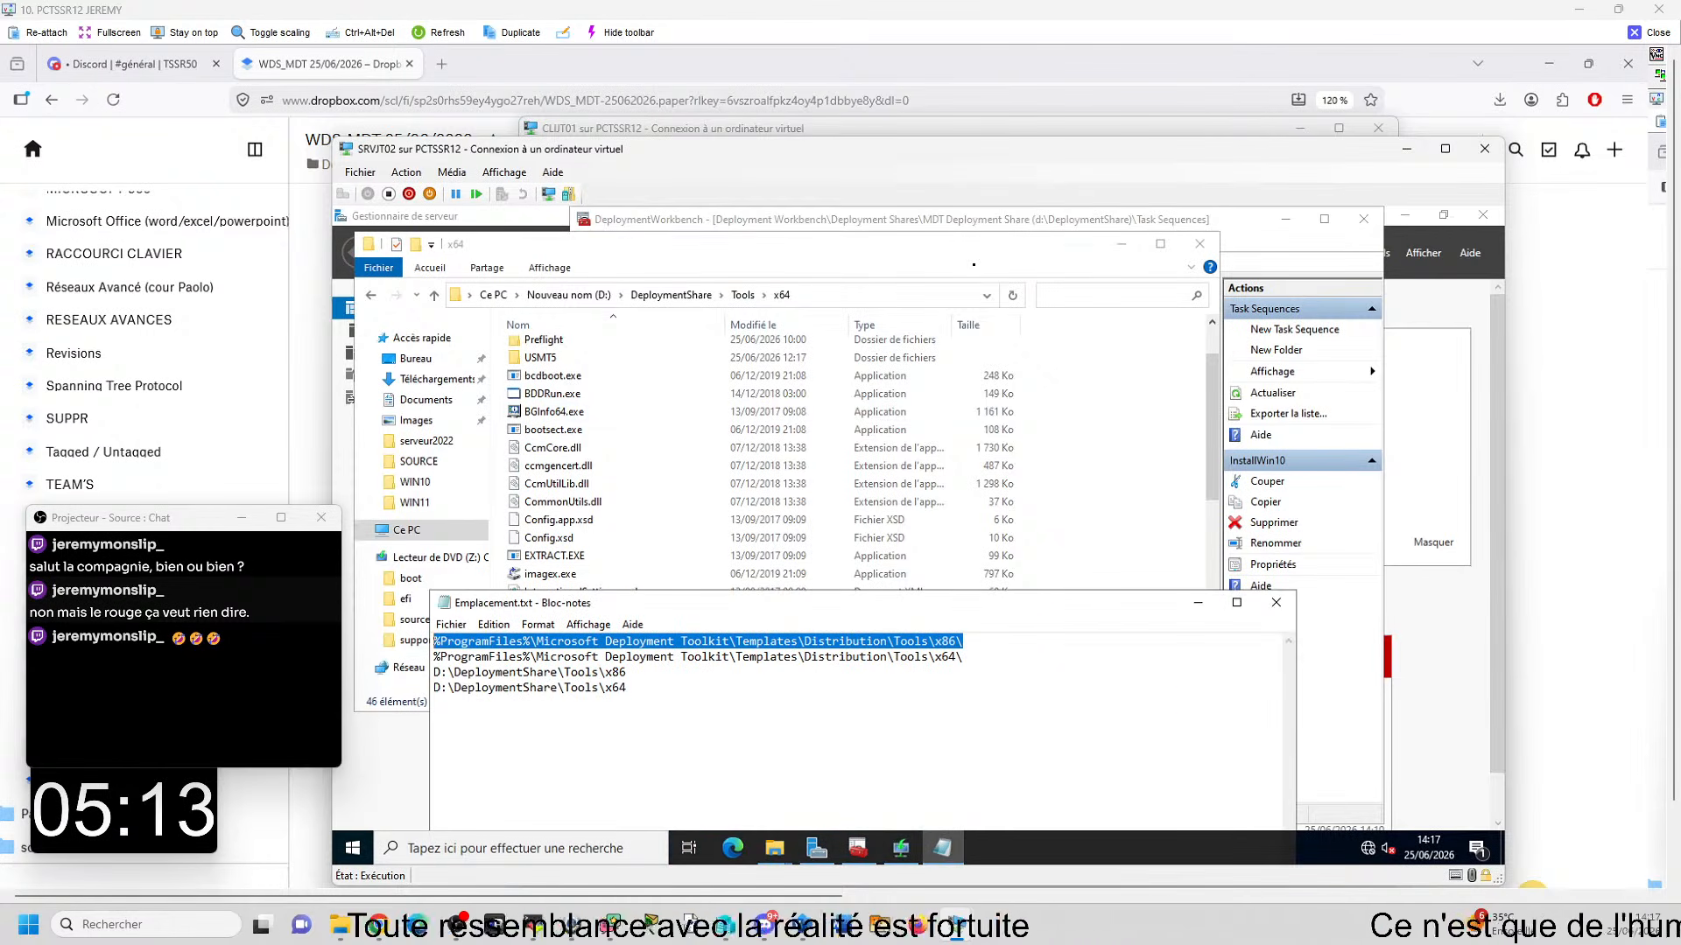
click(629, 689)
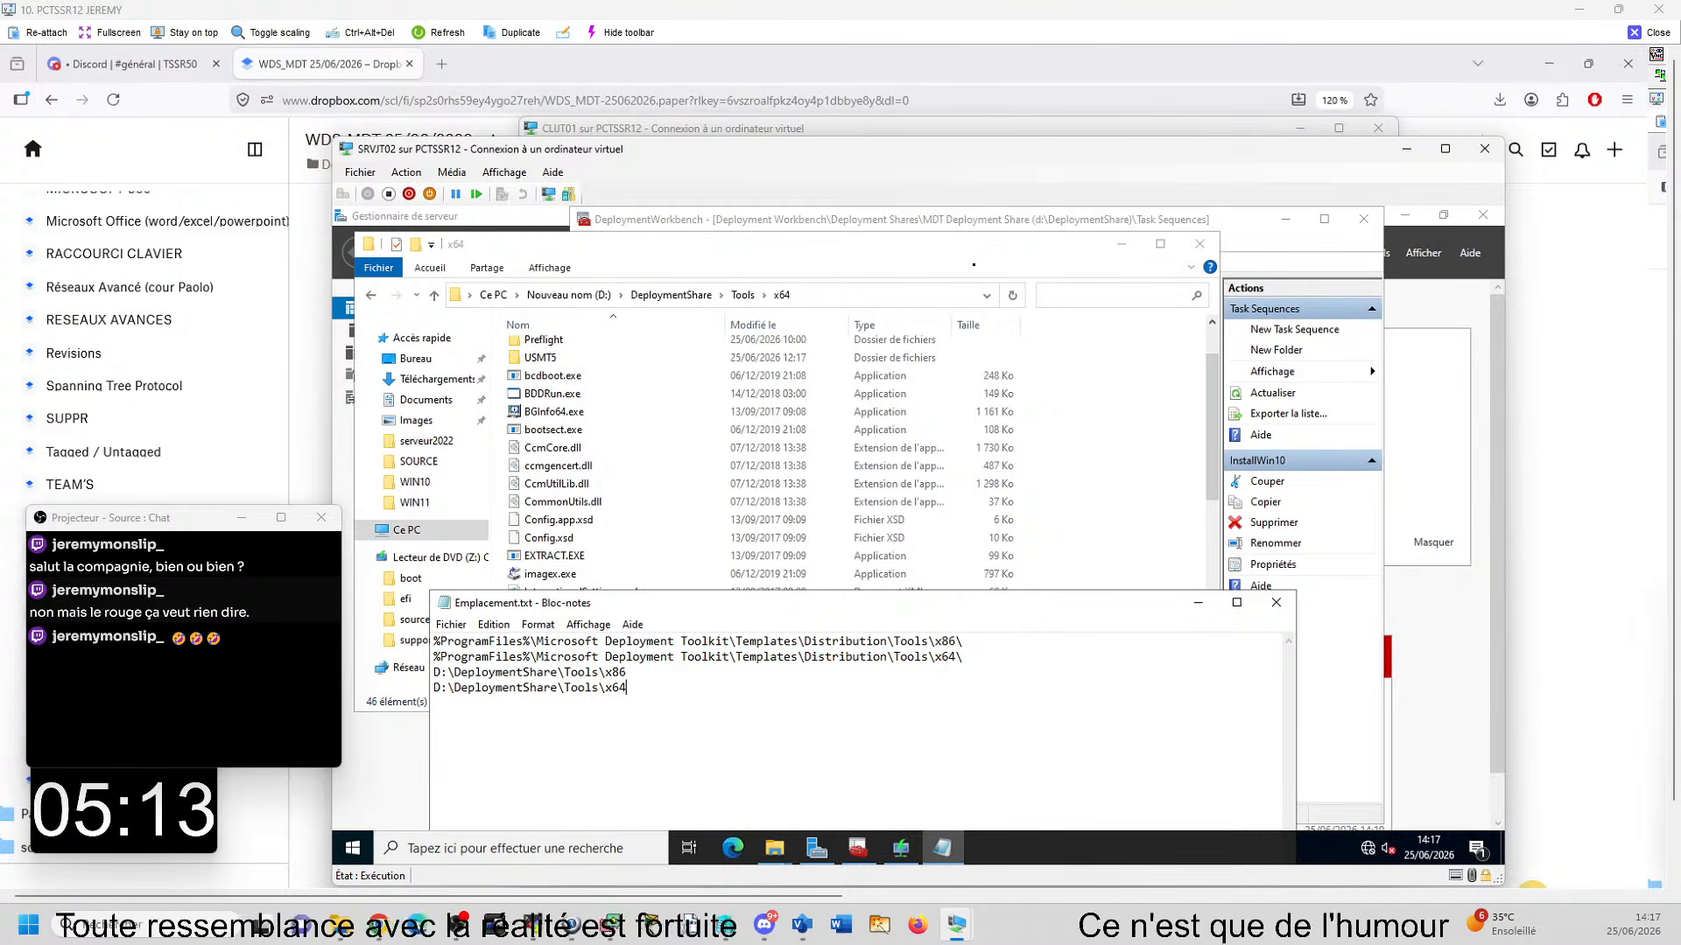
- Update the MDT Deployment Share in Deployment Workbench with the option to completely regenerate the boot images
click(875, 853)
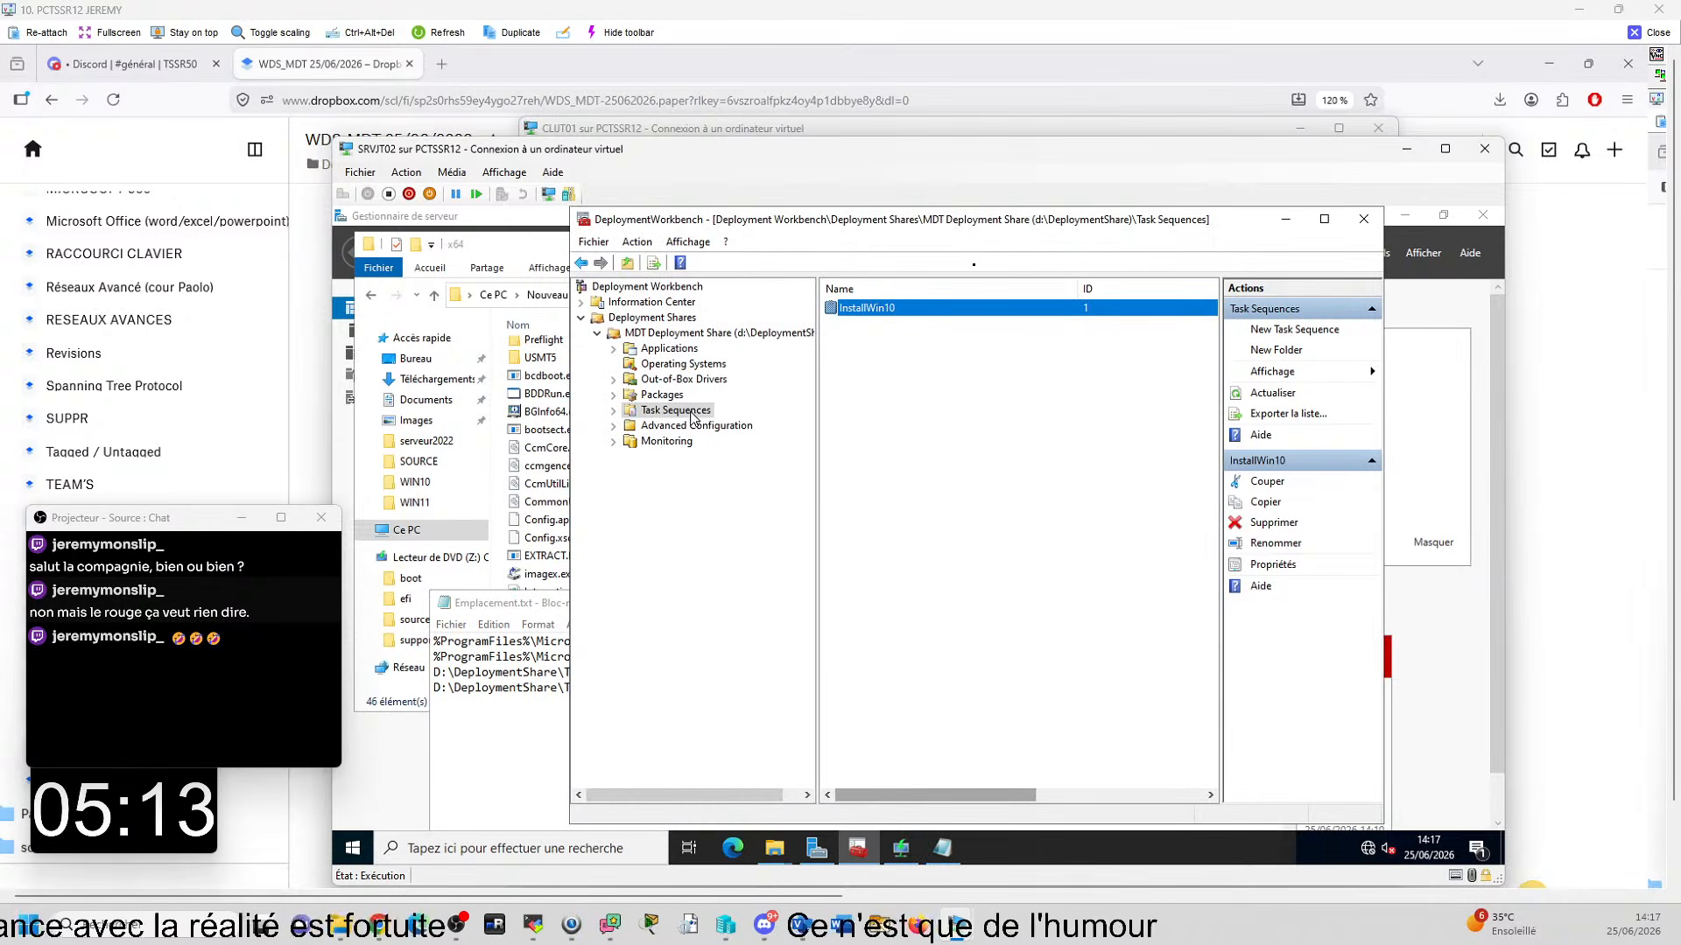
right_click(692, 334)
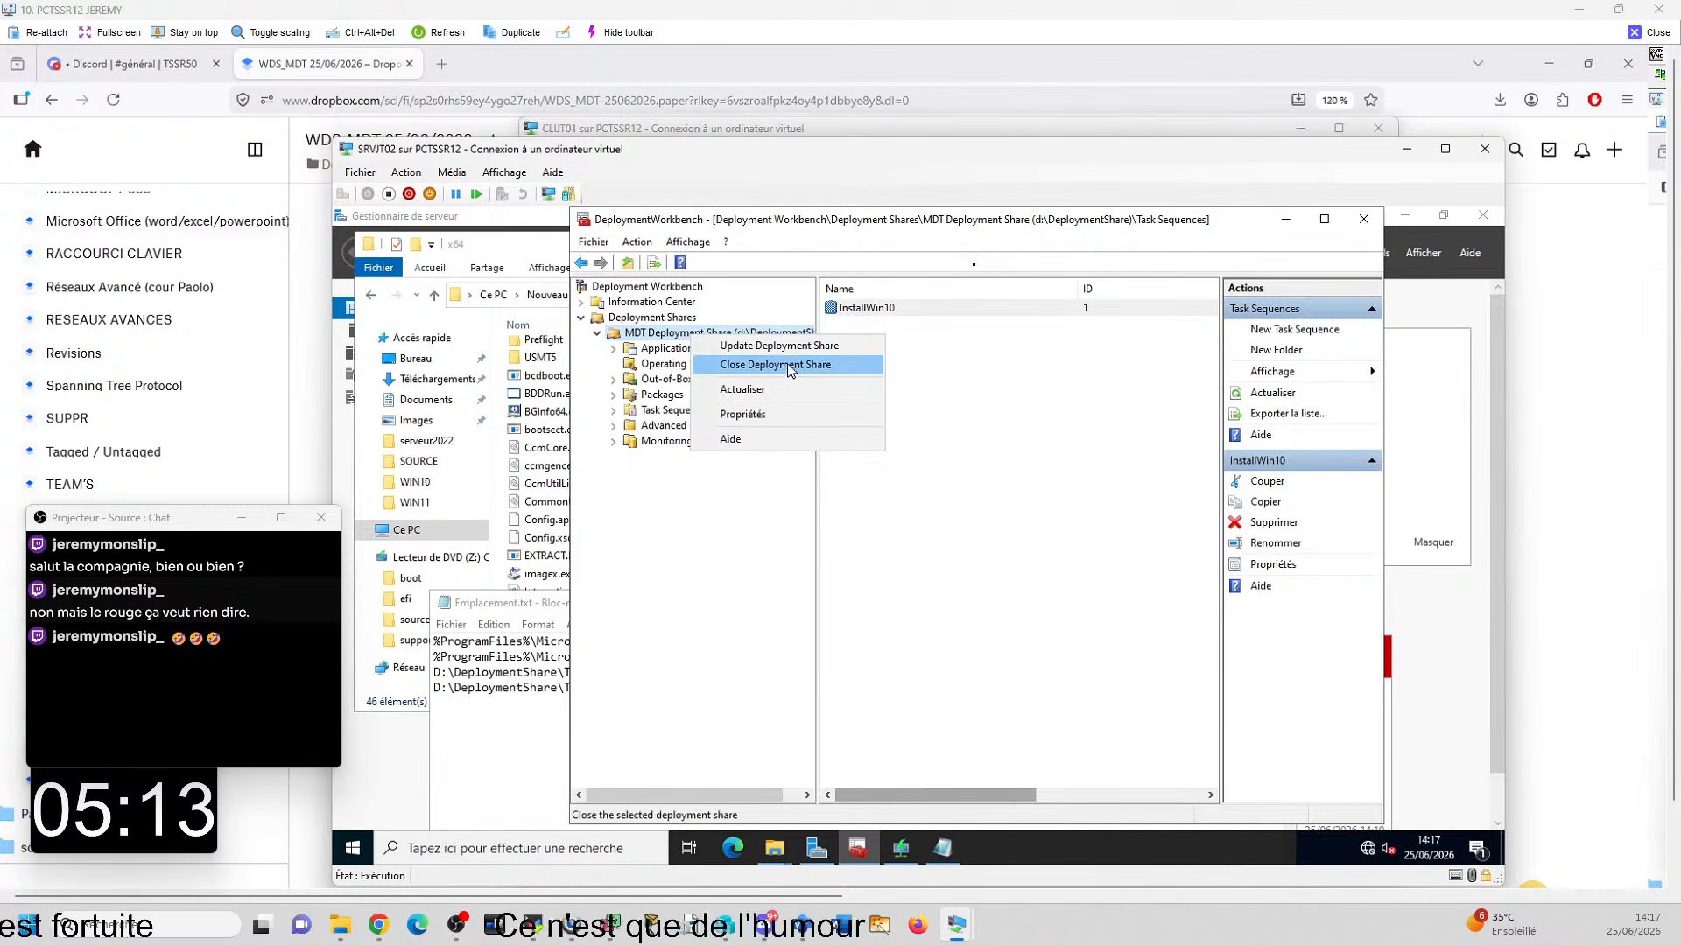
click(836, 345)
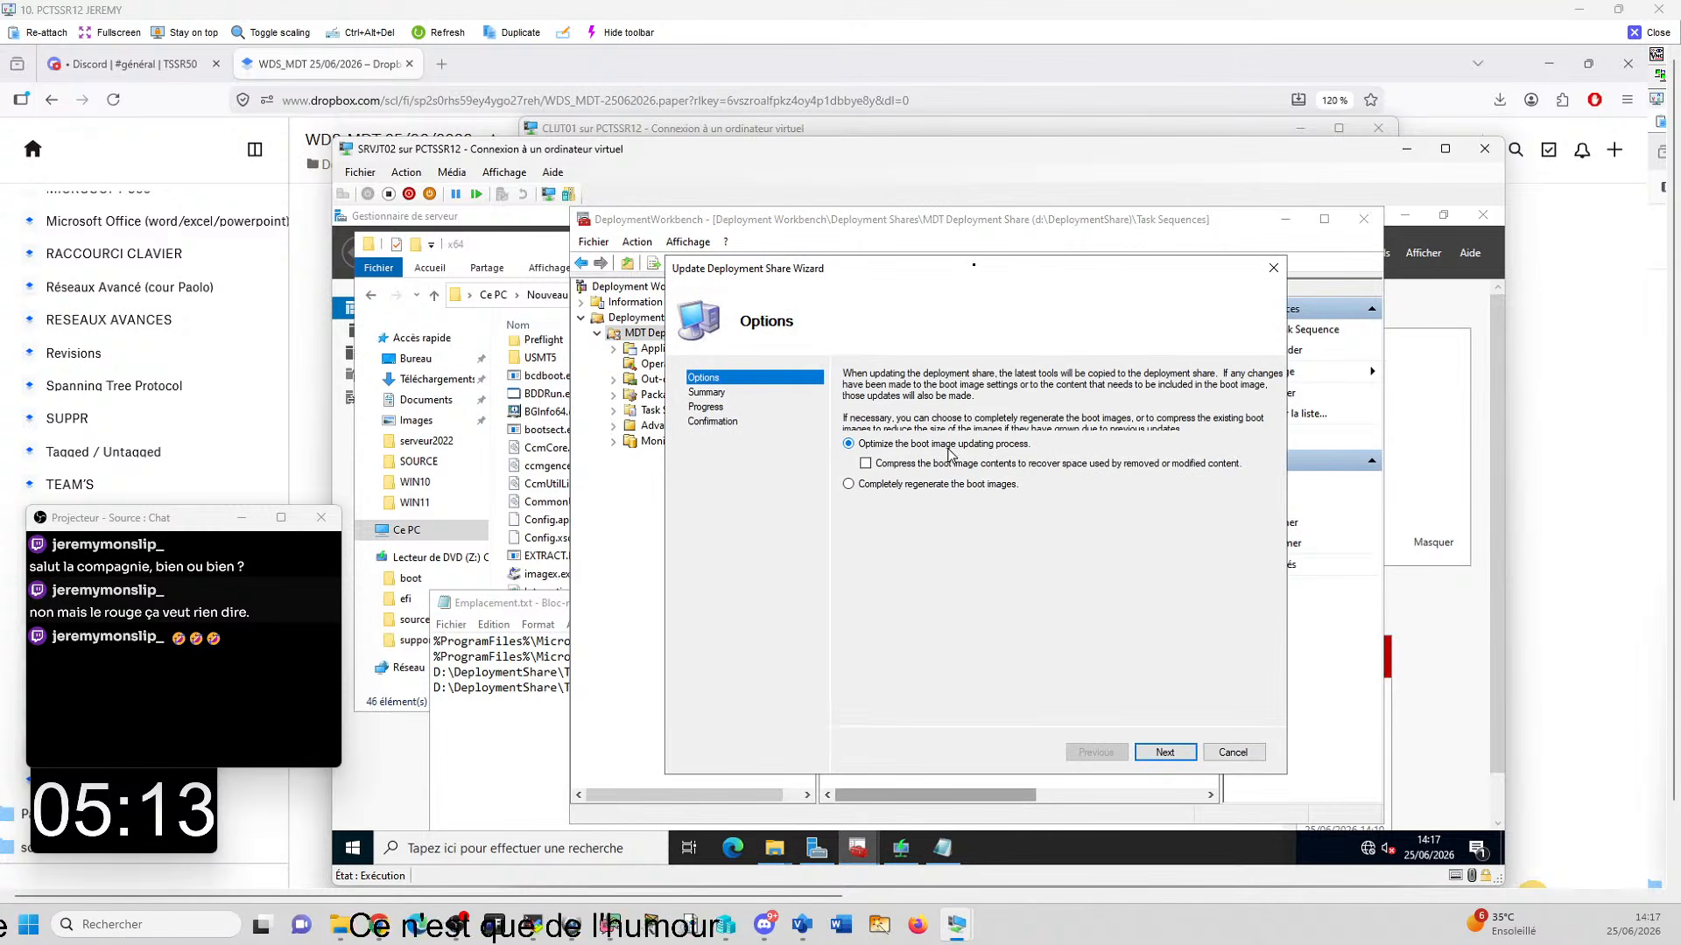
click(881, 490)
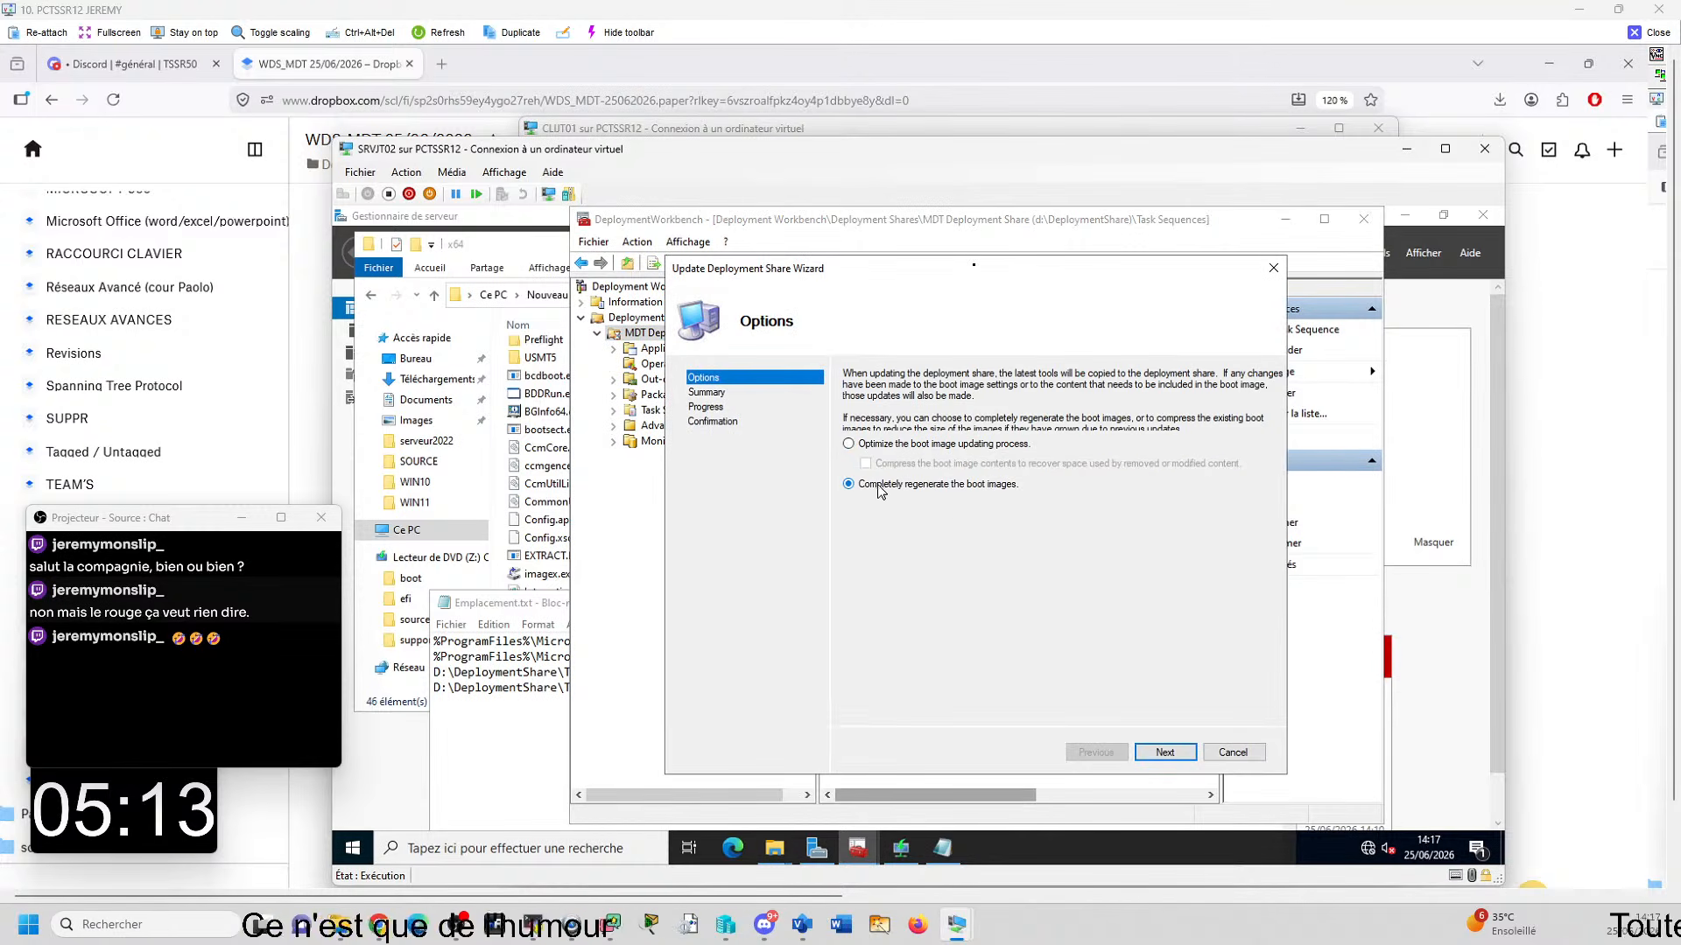
click(1166, 752)
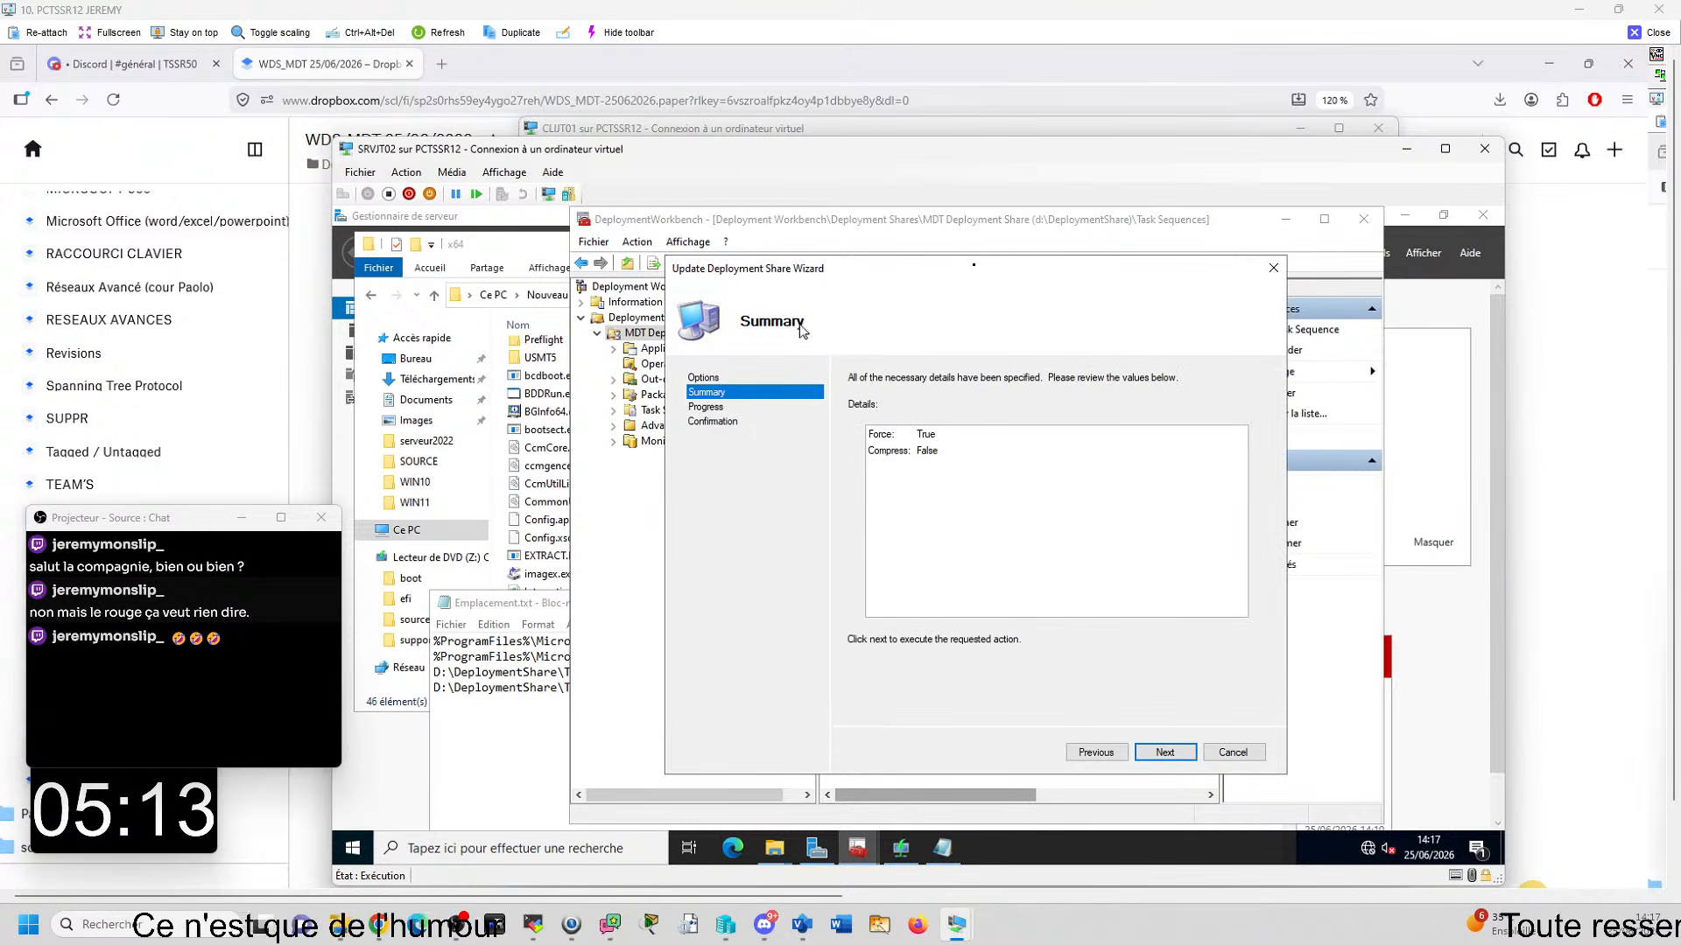
click(1159, 752)
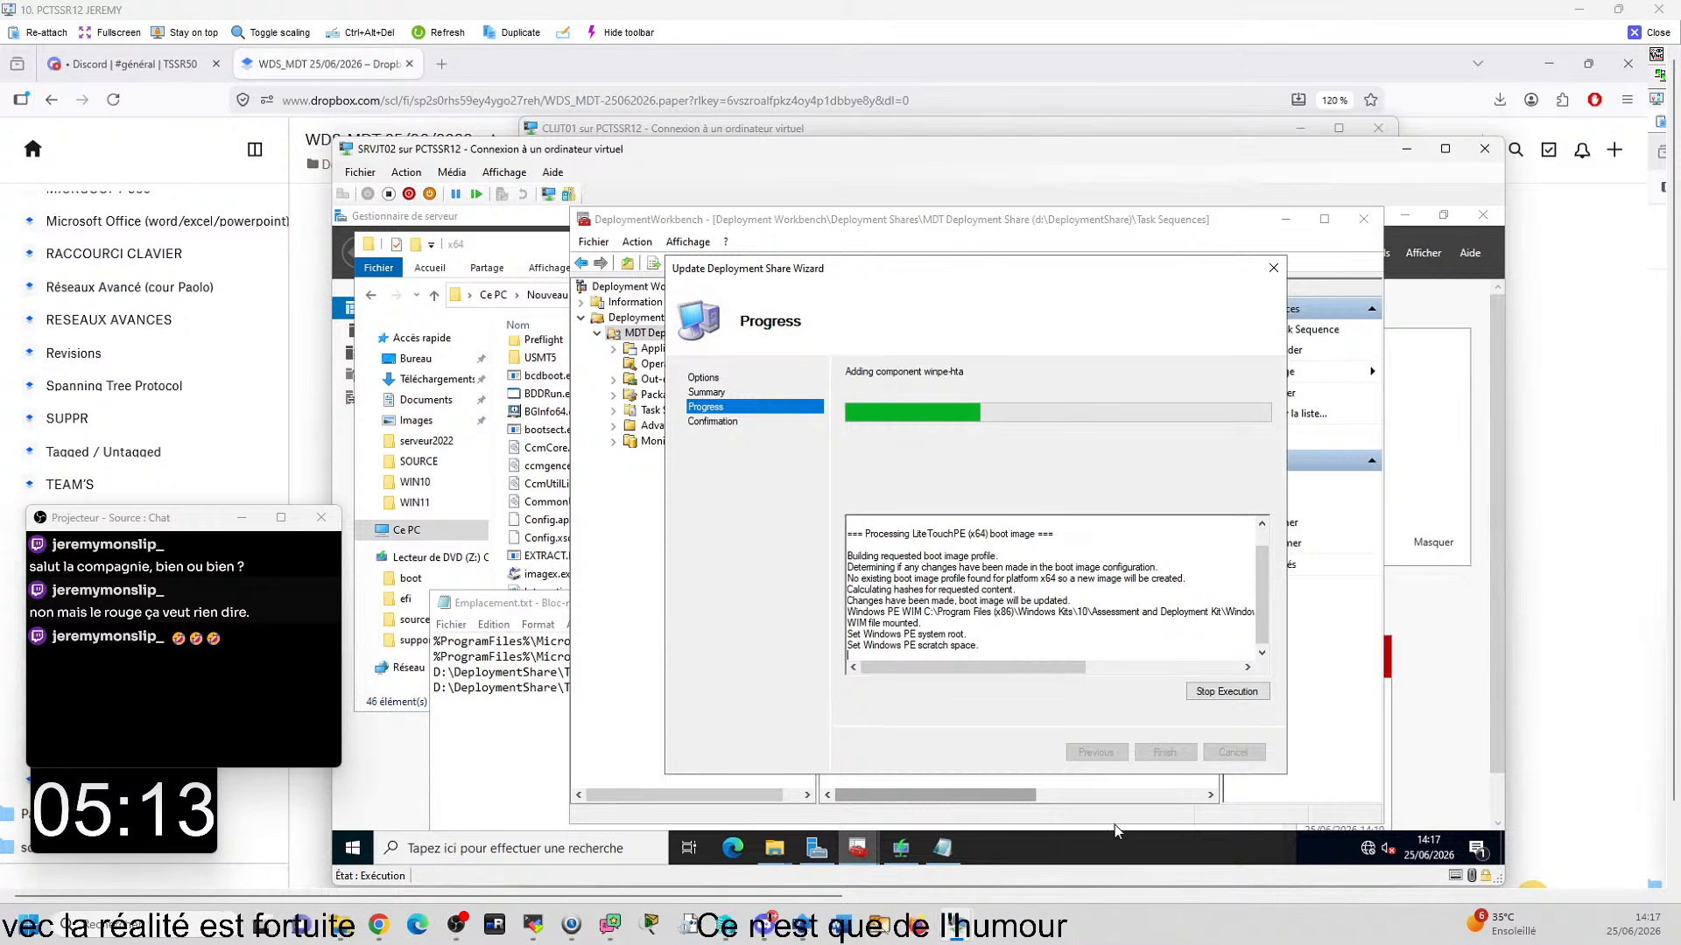
- Close Emplacement.txt and both x64 folder windows, and finish the Update Deployment Share Wizard once processing completes
click(944, 848)
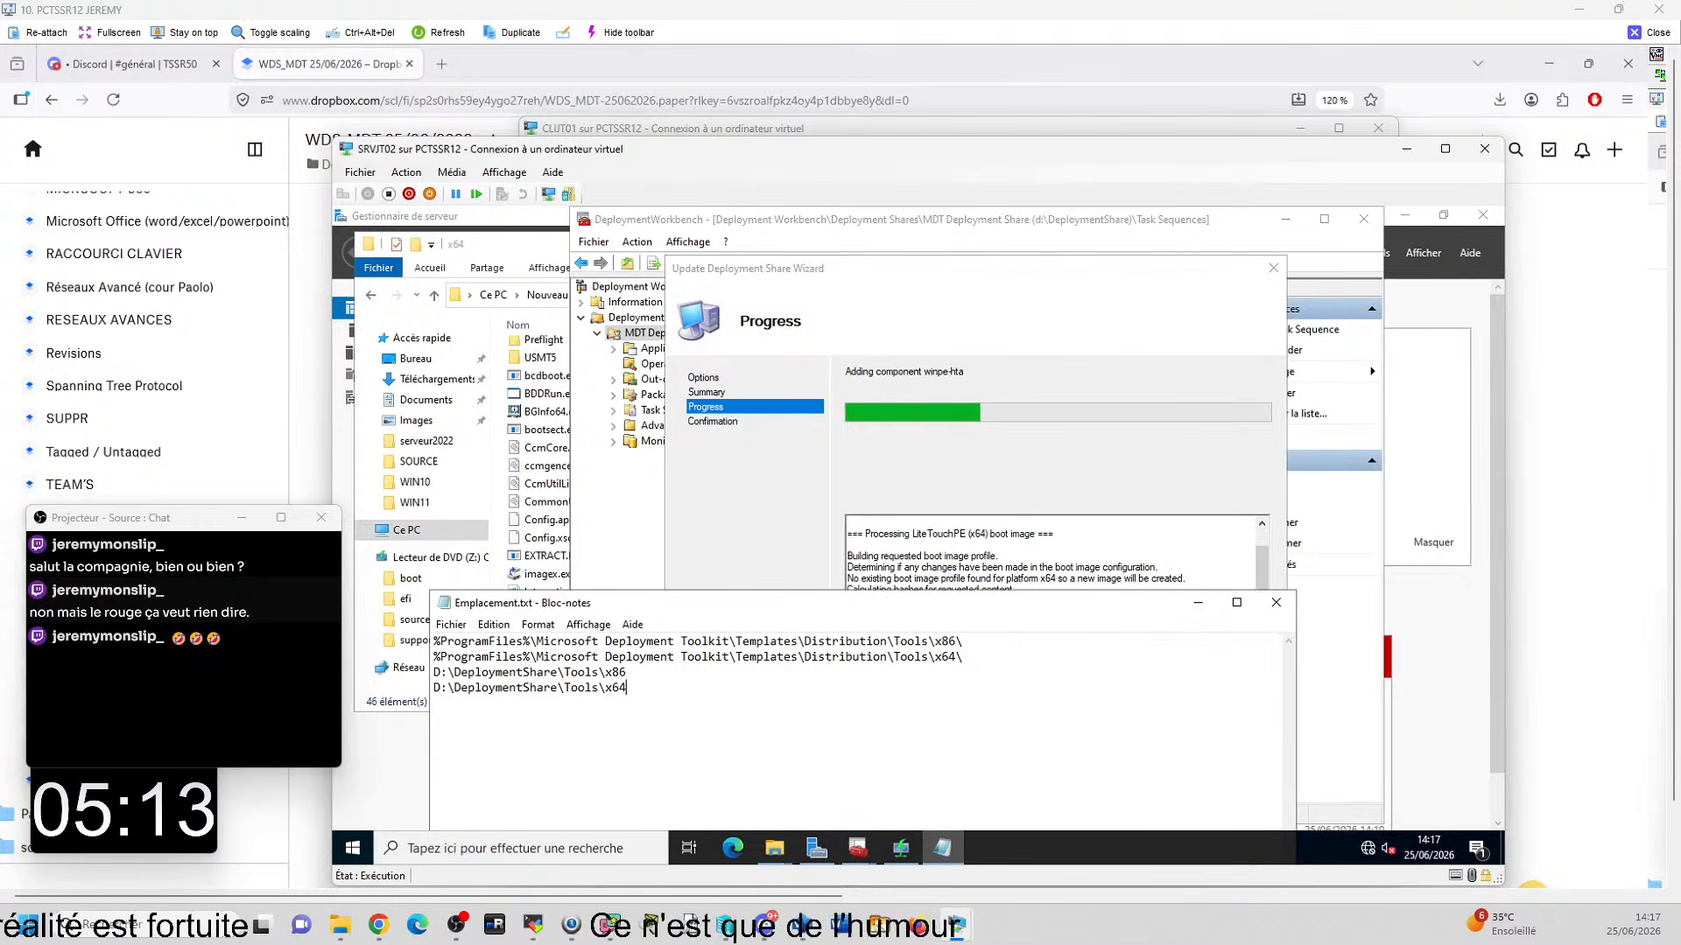
click(1277, 603)
mouse_move(772, 854)
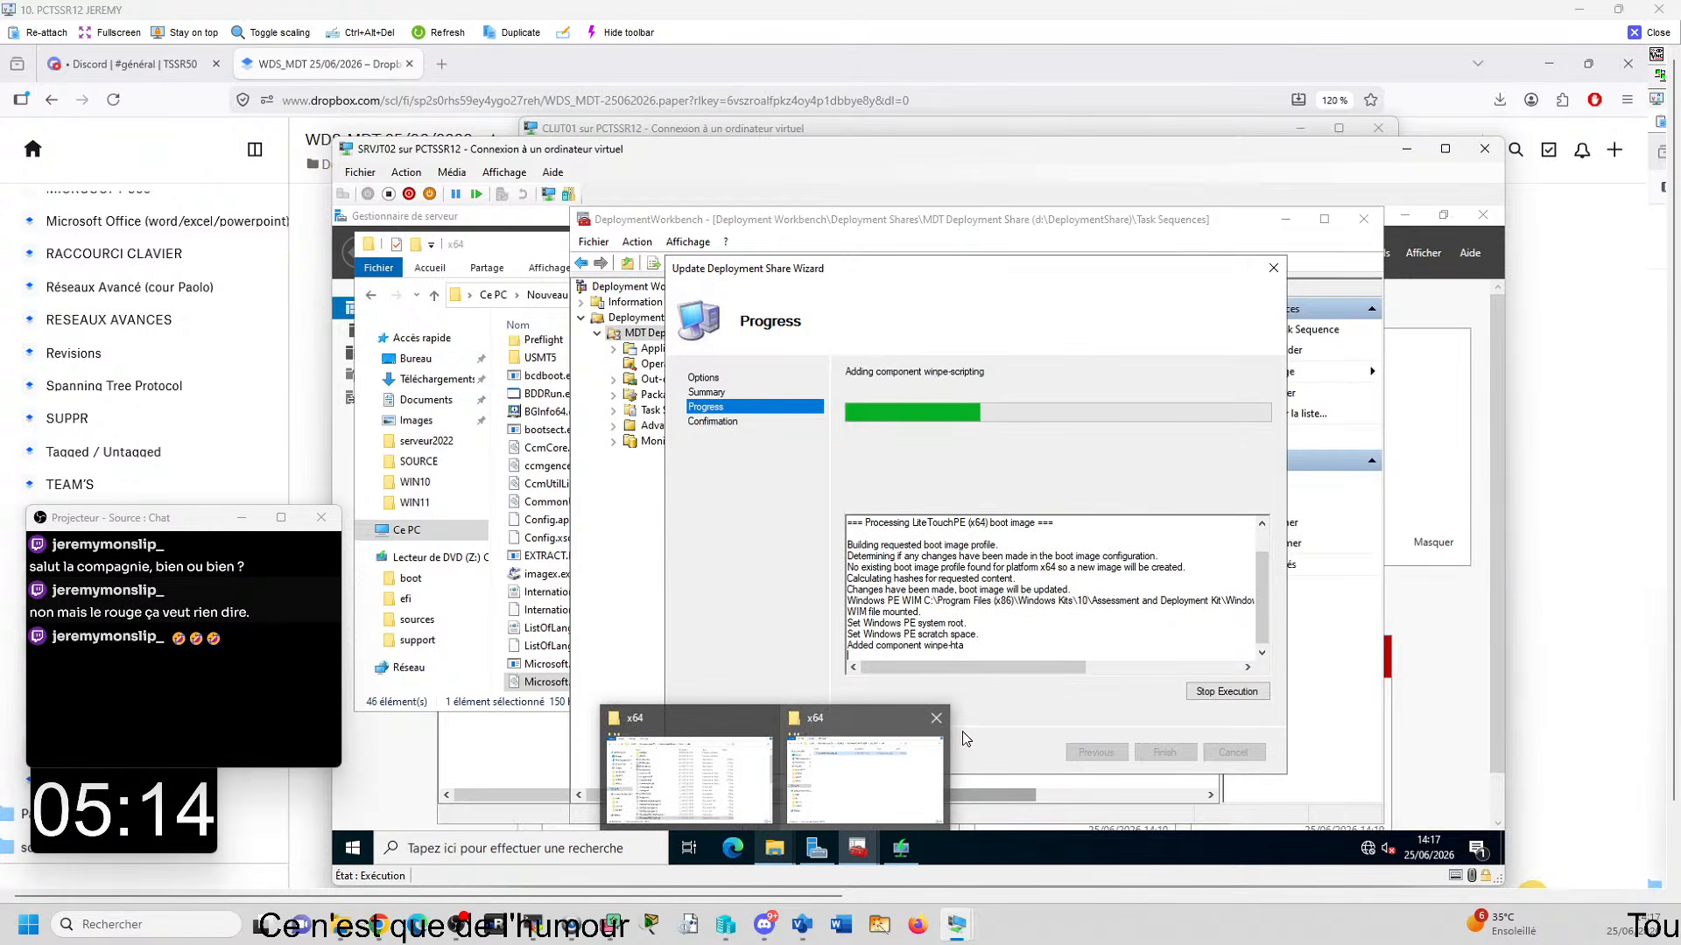
click(936, 718)
click(851, 720)
click(790, 690)
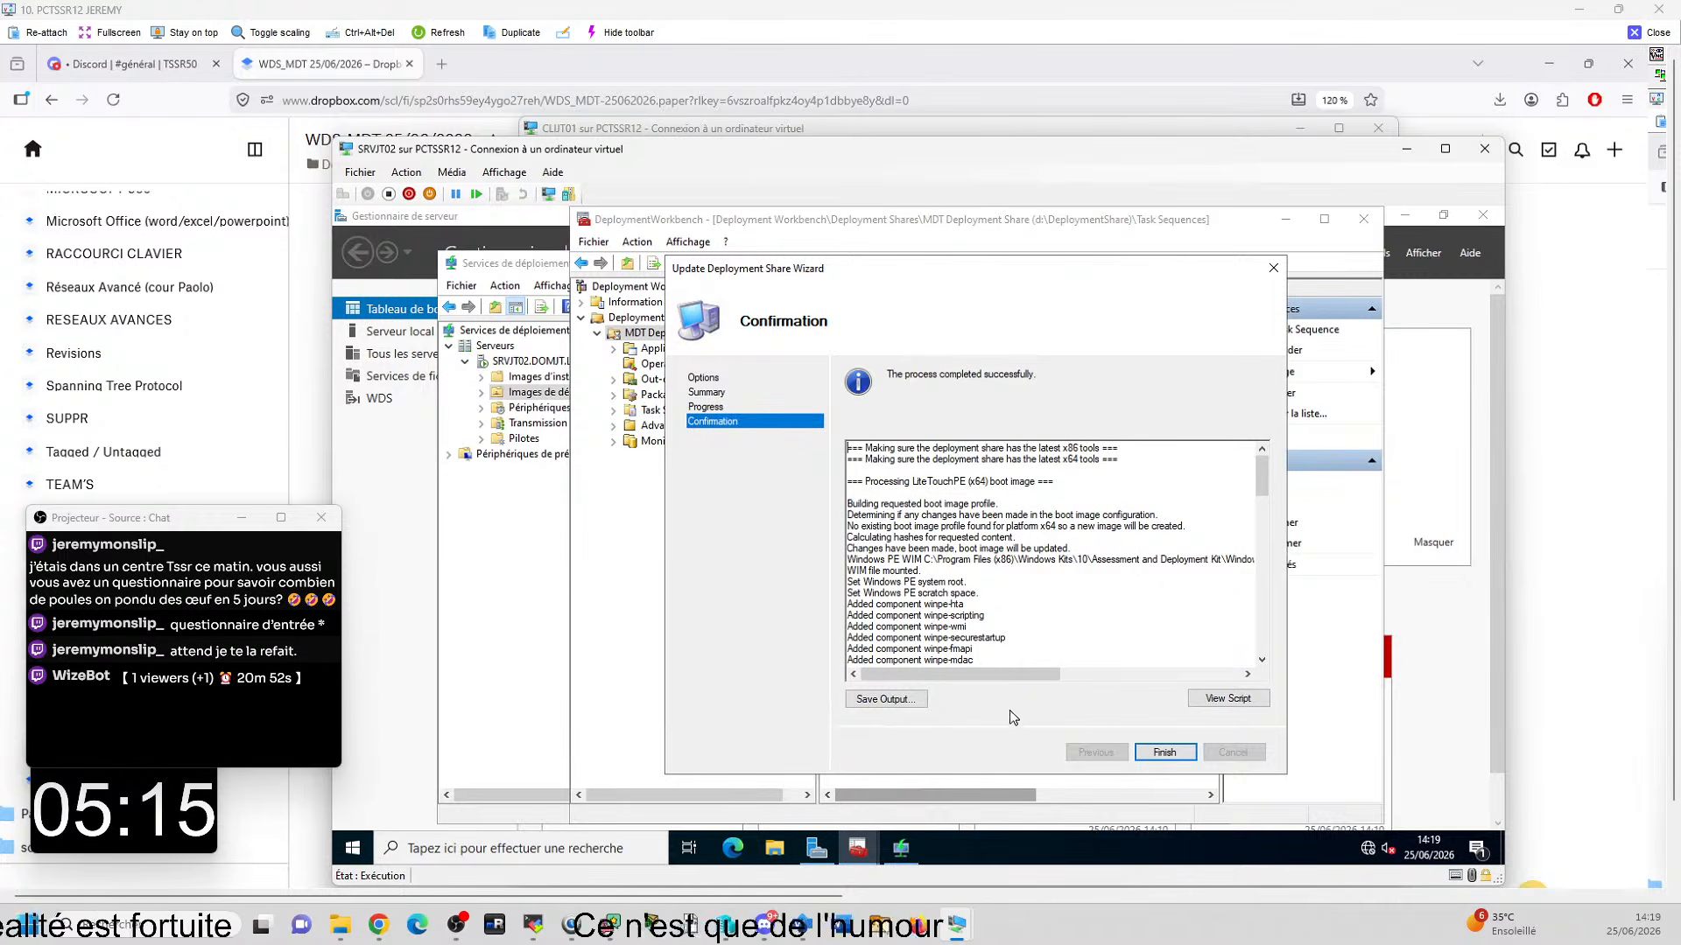
click(1182, 757)
click(654, 333)
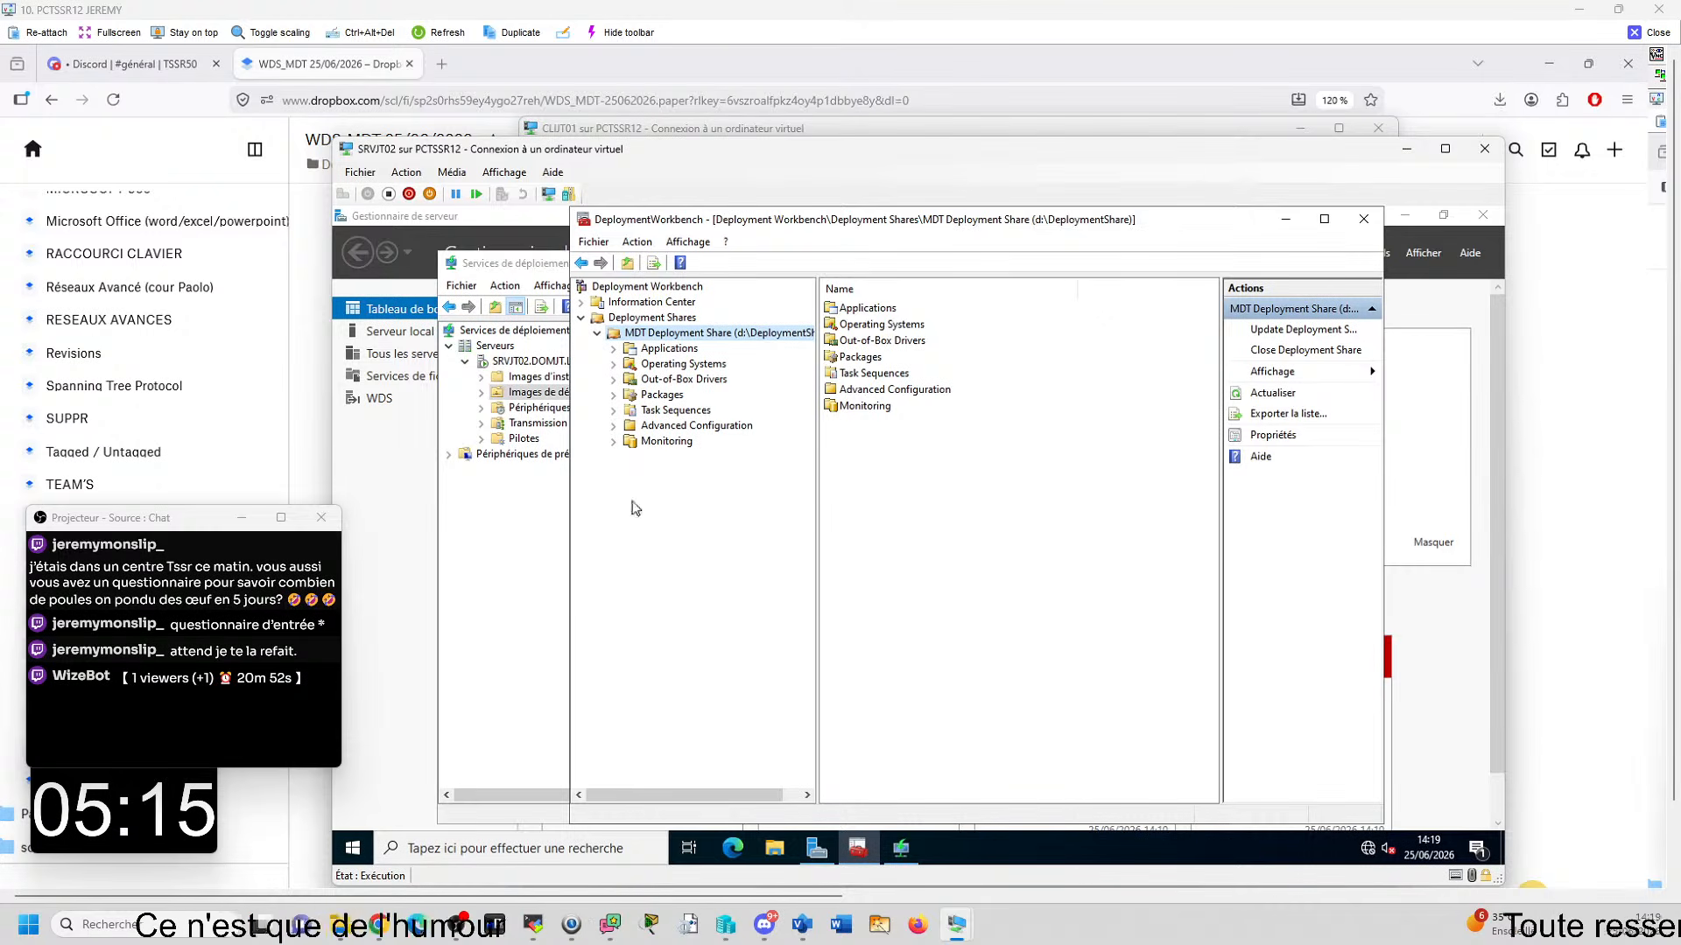
- Delete the BOOT MDT image from the boot images of SRVJT02 in Windows Deployment Services
click(903, 846)
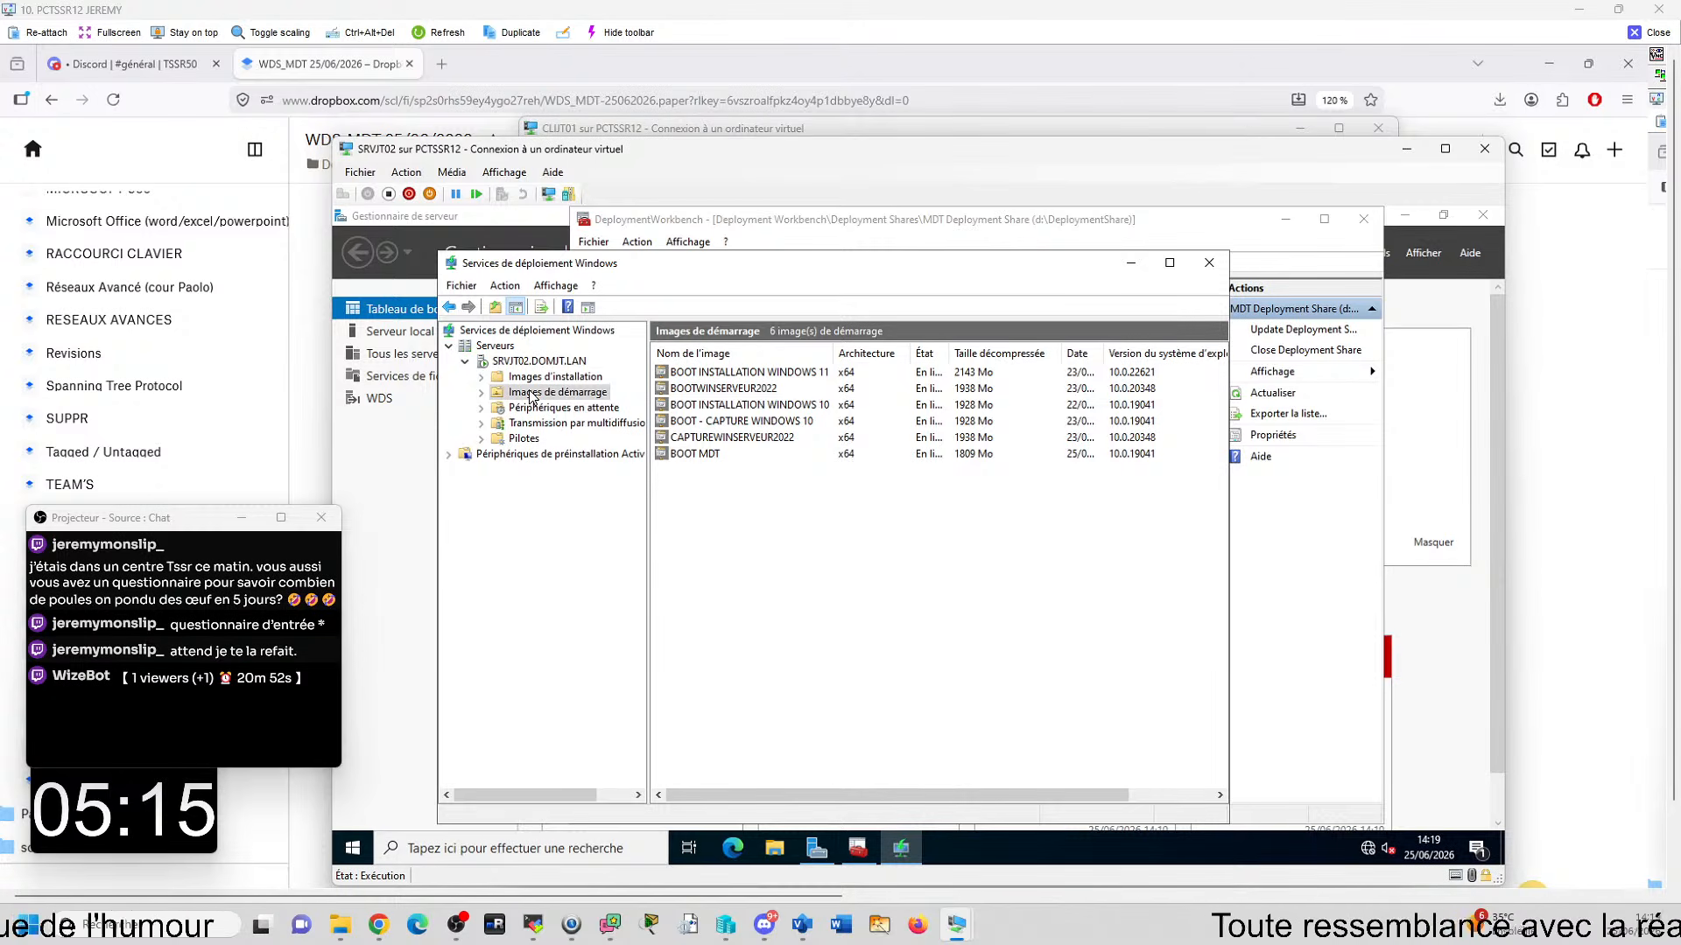
right_click(687, 454)
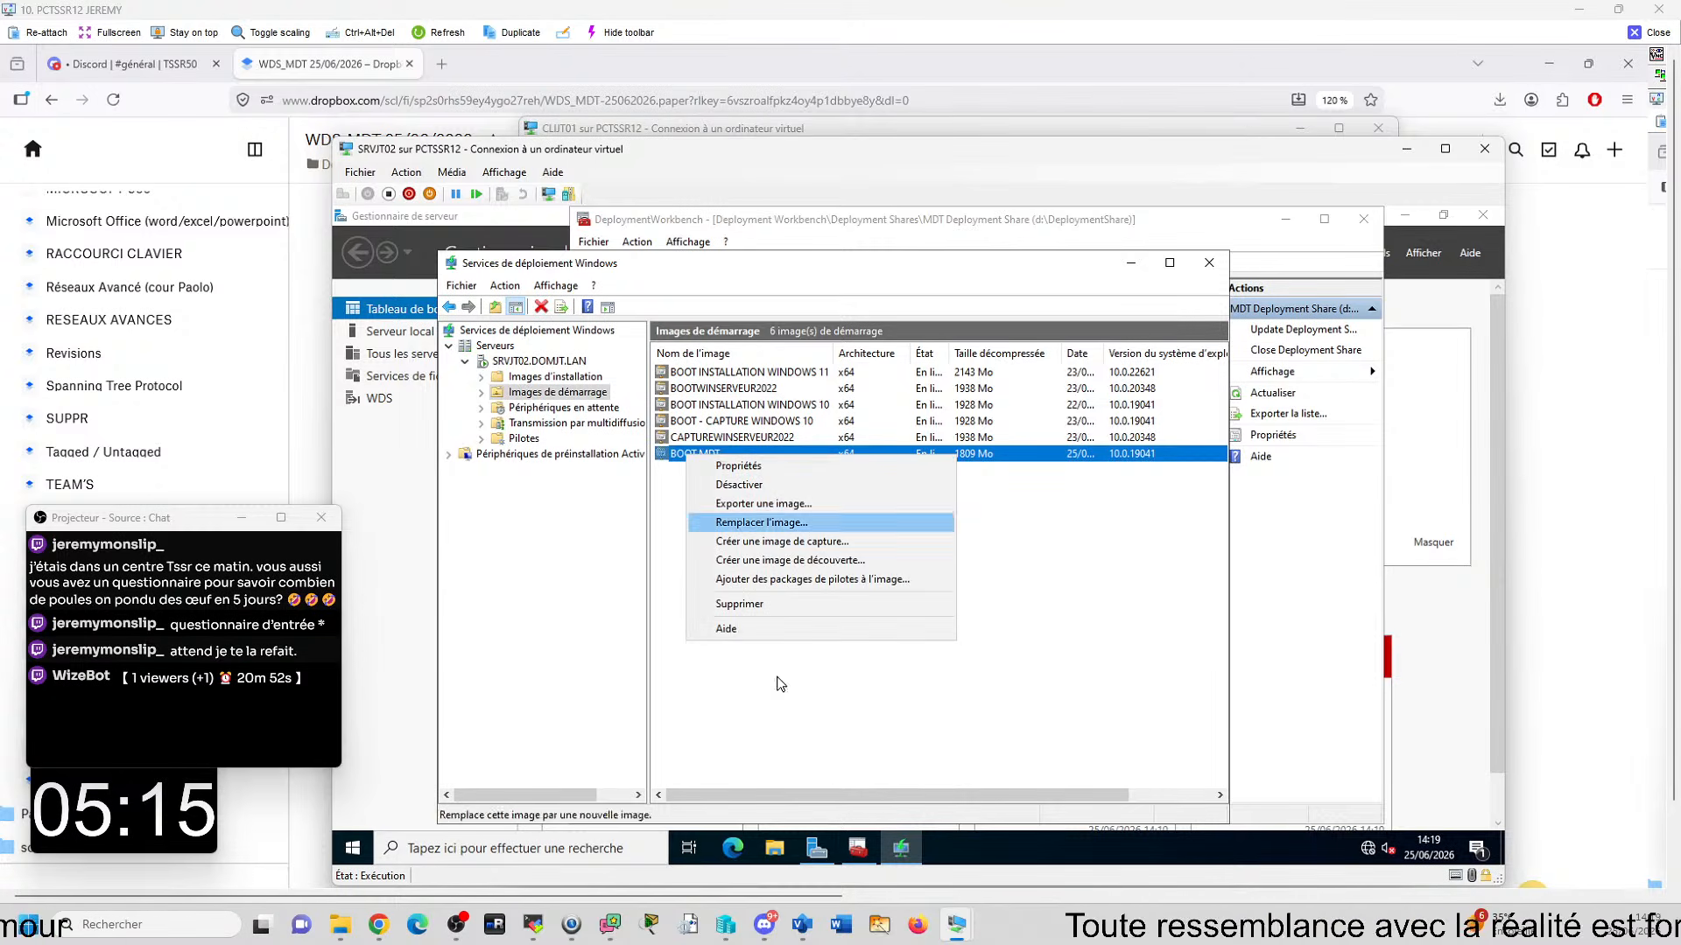
click(790, 604)
click(847, 583)
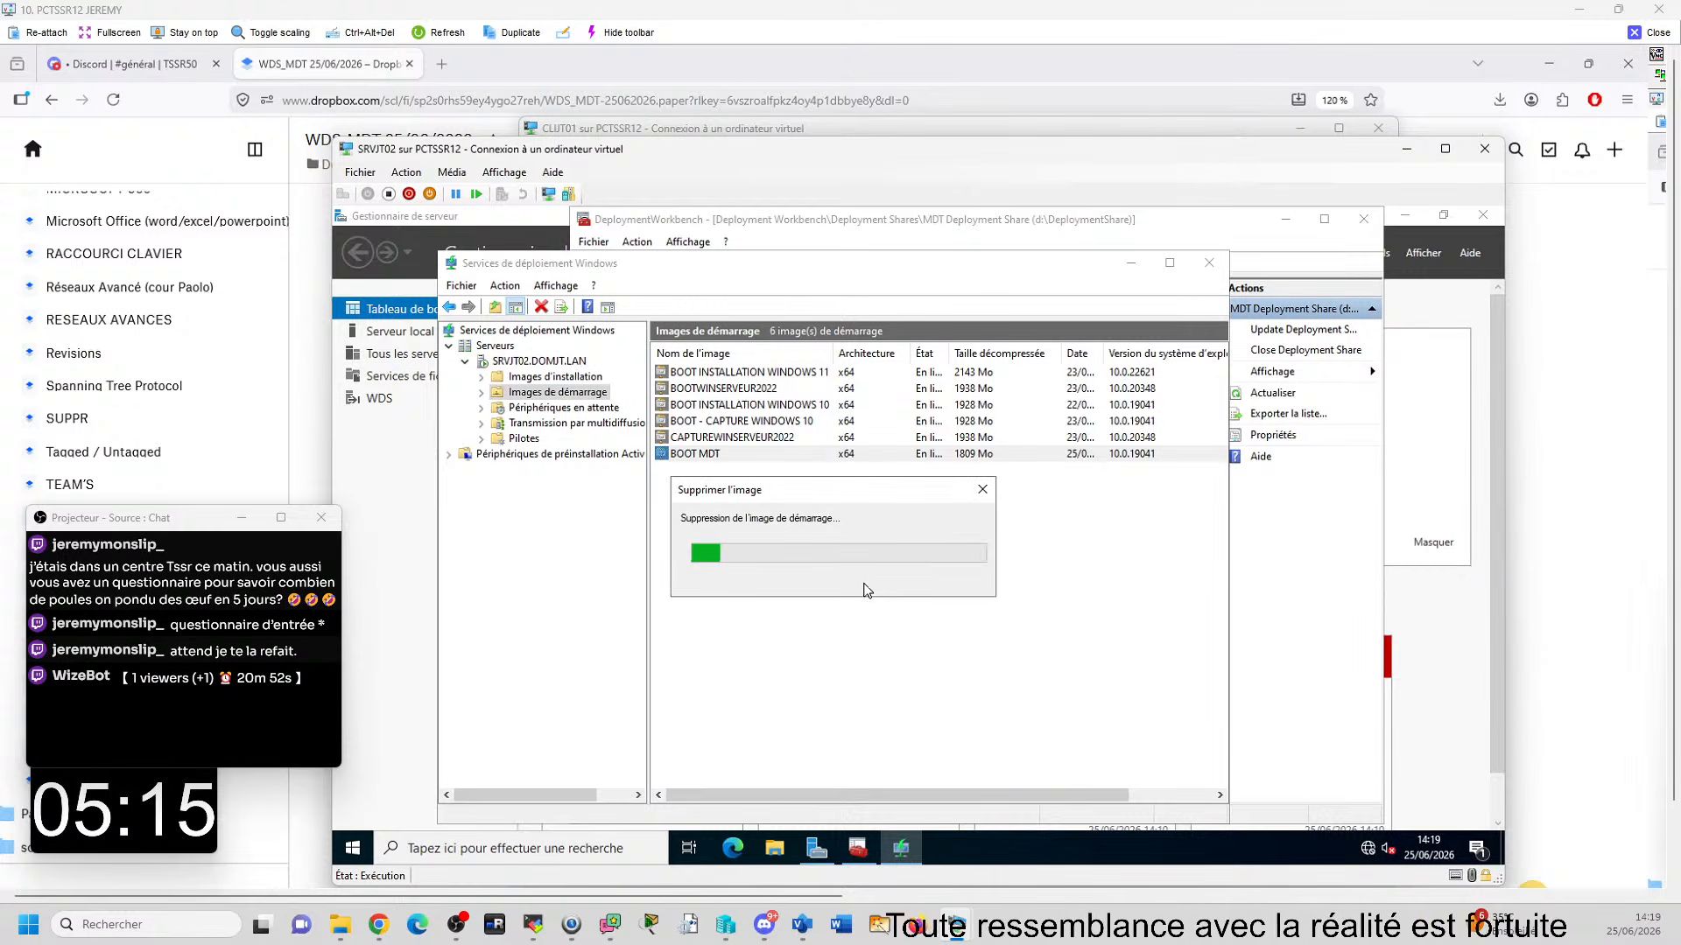
- Start adding a boot image to SRVJT02 in Windows Deployment Services, using LiteTouchPE_x64.wim from the deployment share's Boot folder
right_click(591, 395)
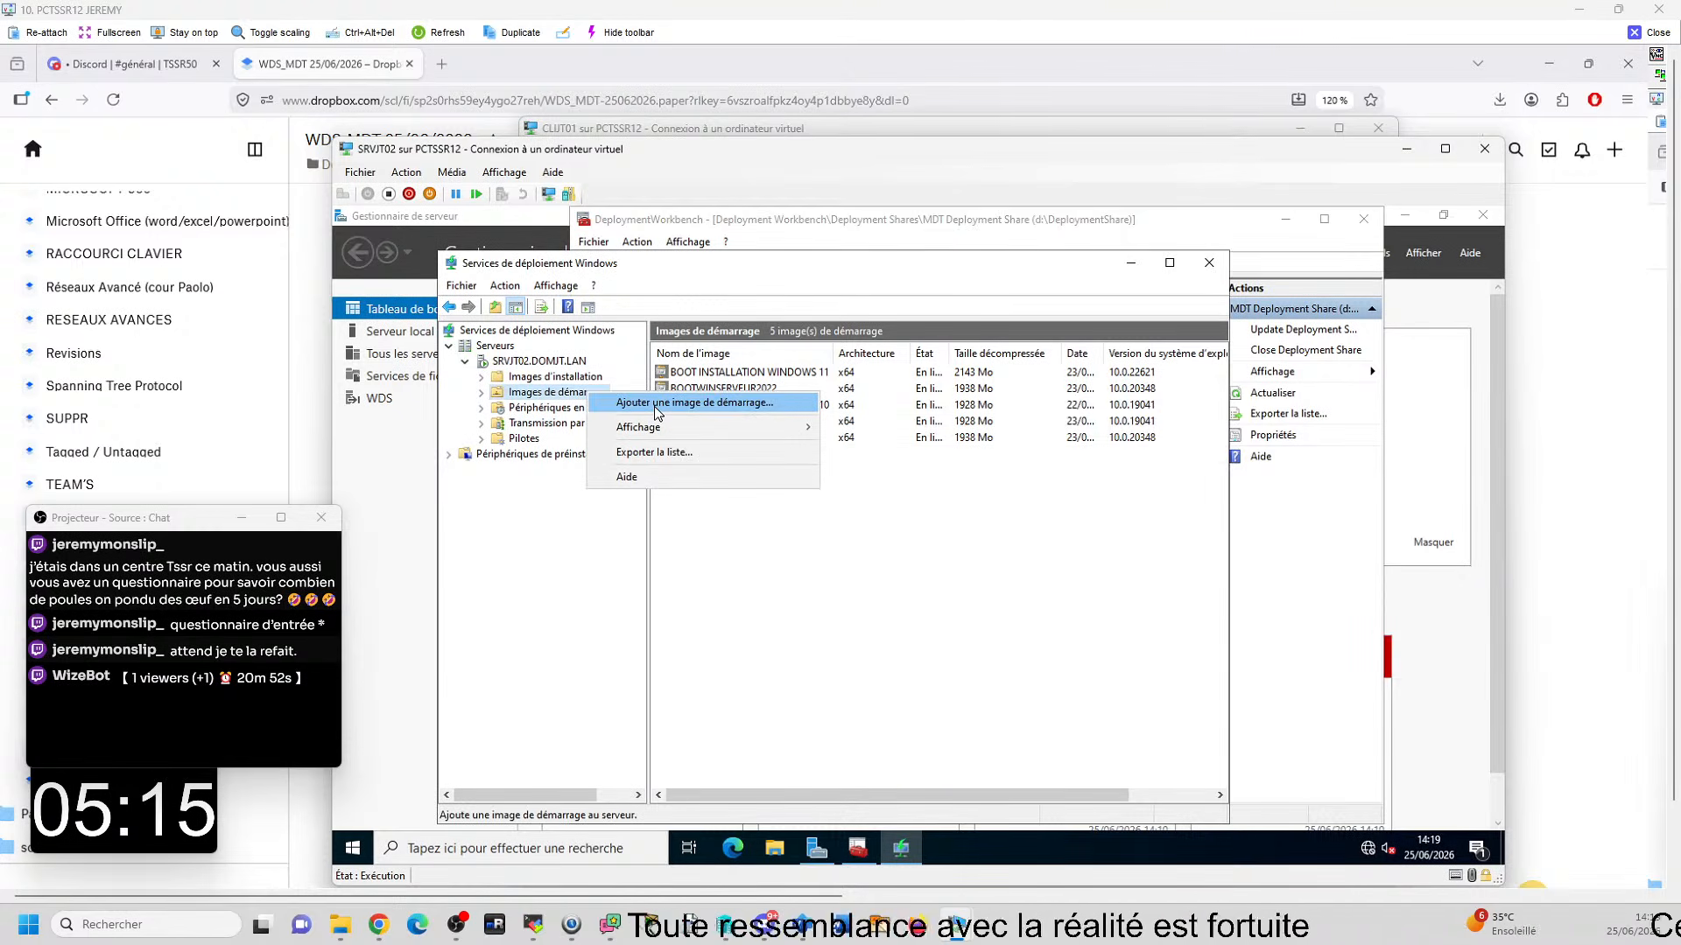
click(657, 409)
click(1079, 475)
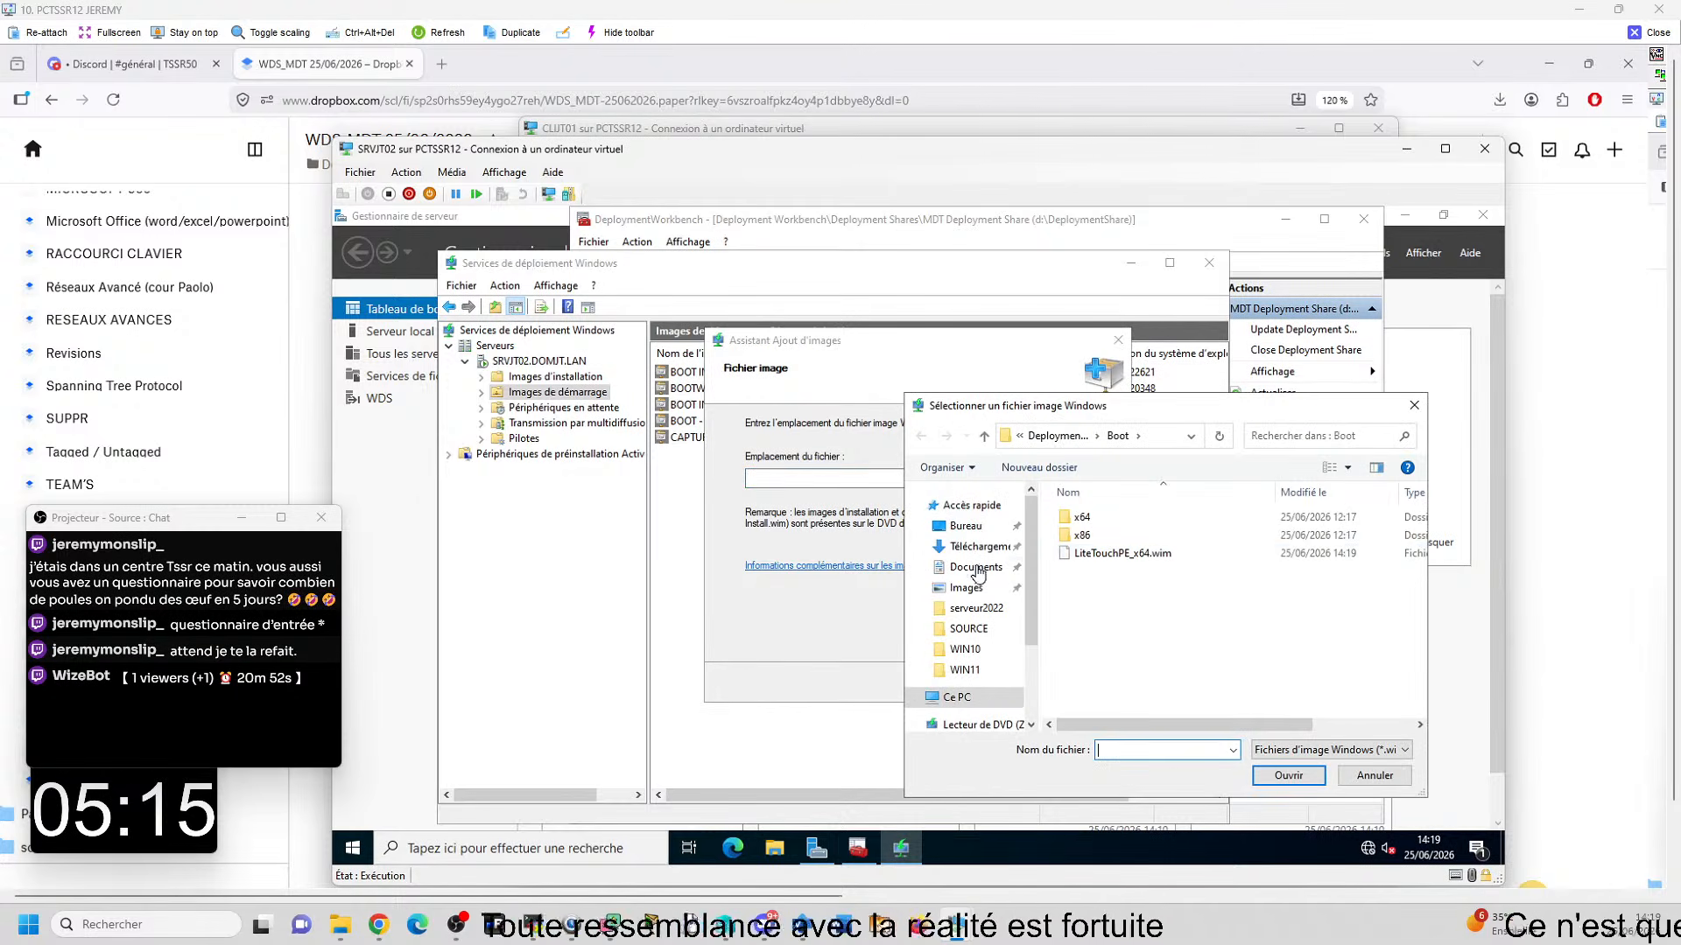
click(1122, 553)
click(1288, 776)
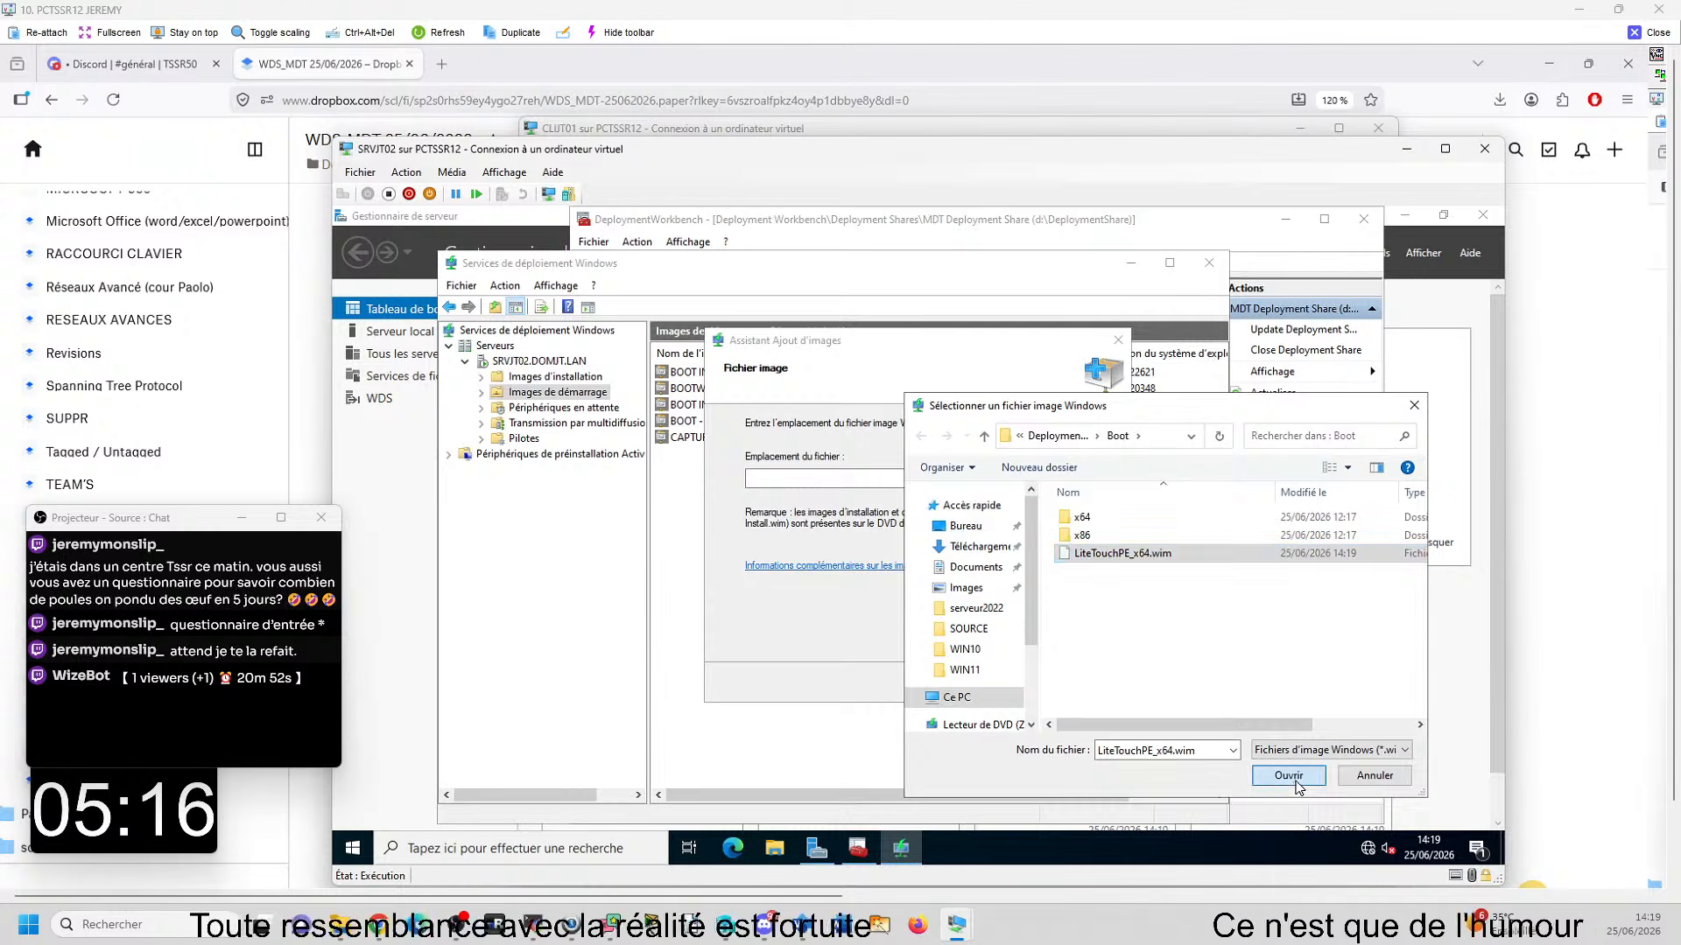
click(1015, 683)
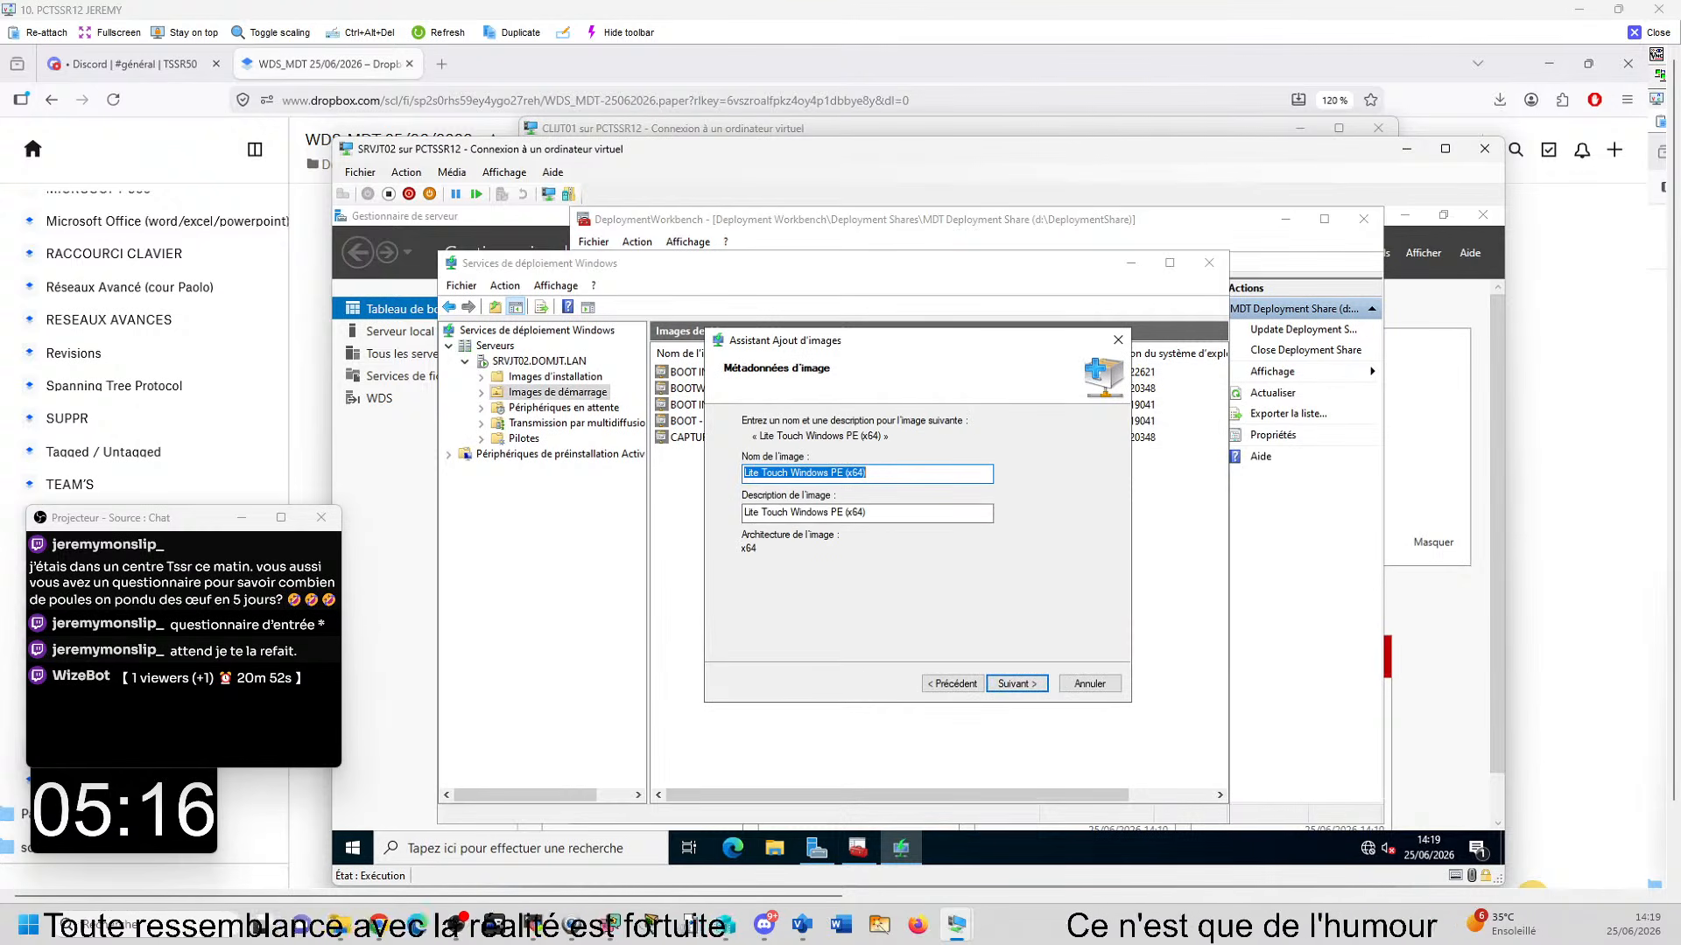
- Give the new boot image the name and description BOOT MDT, and complete the Add Image wizard
text(BOOT MDT)
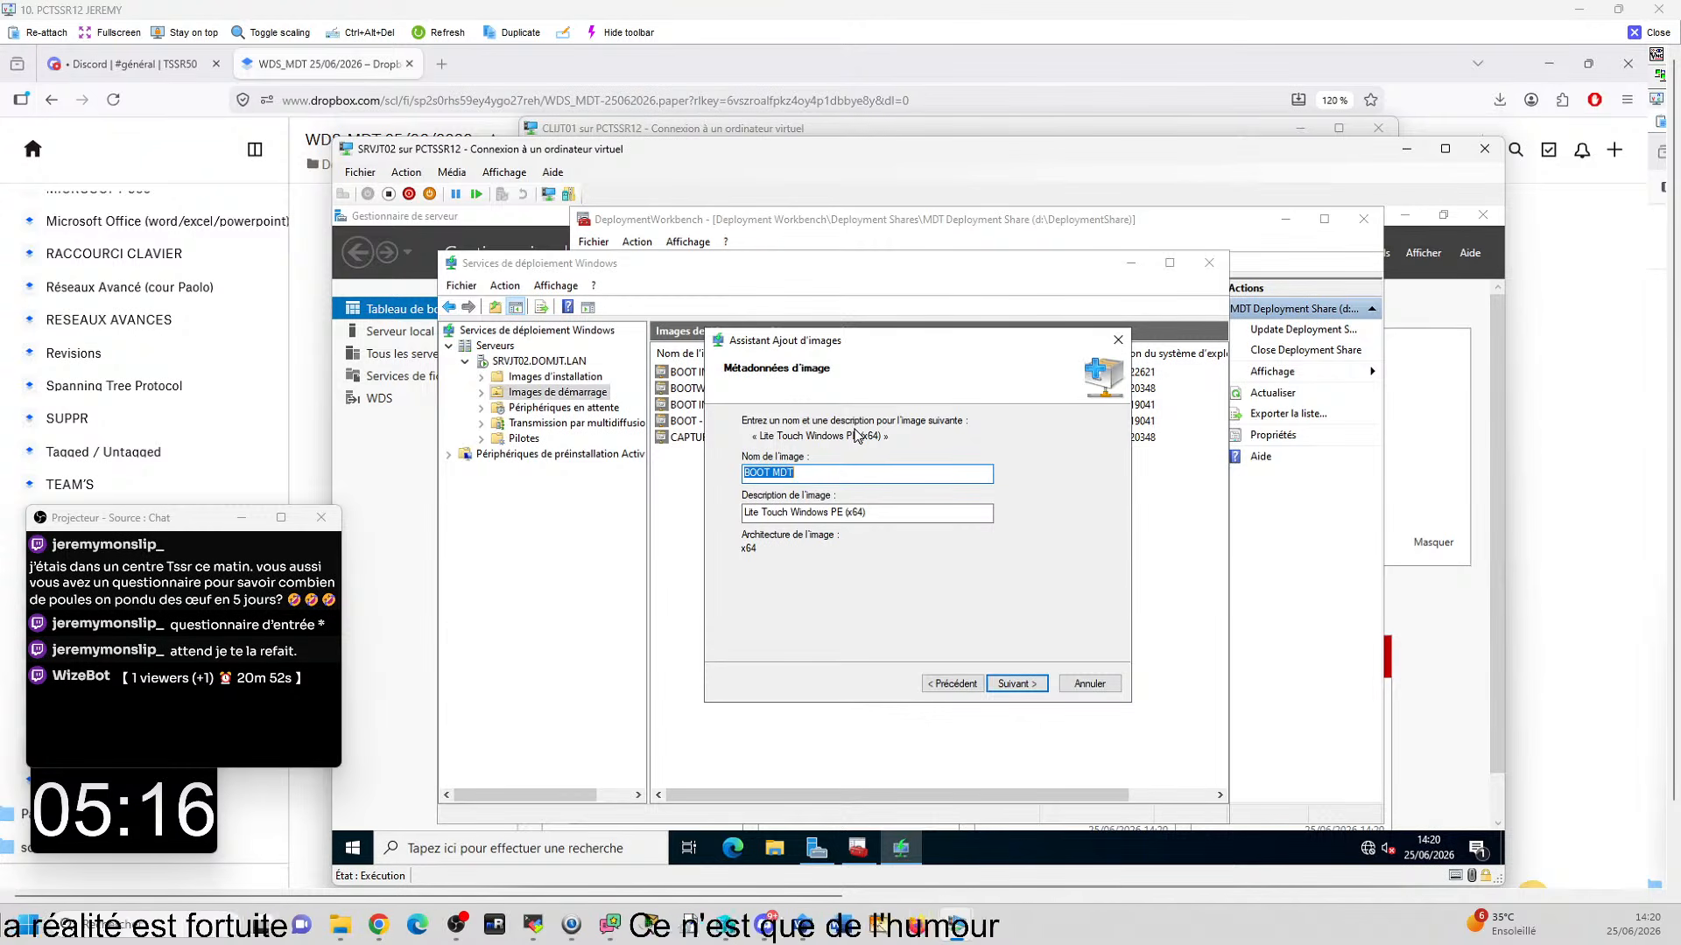
key(Tab)
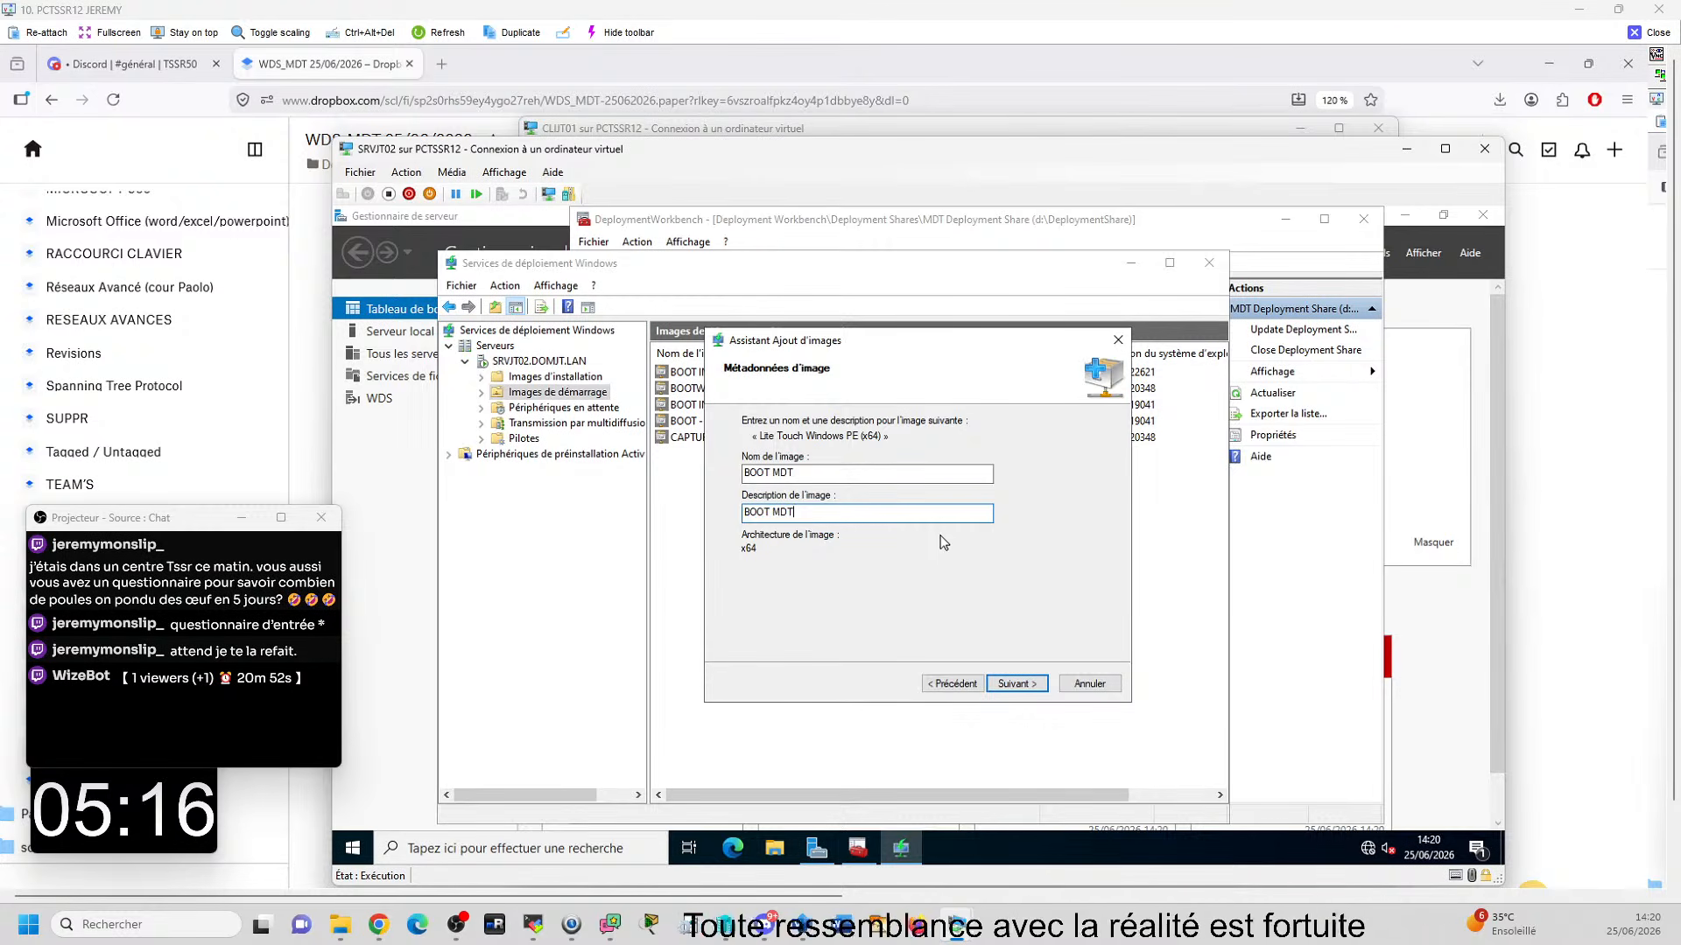
click(1015, 684)
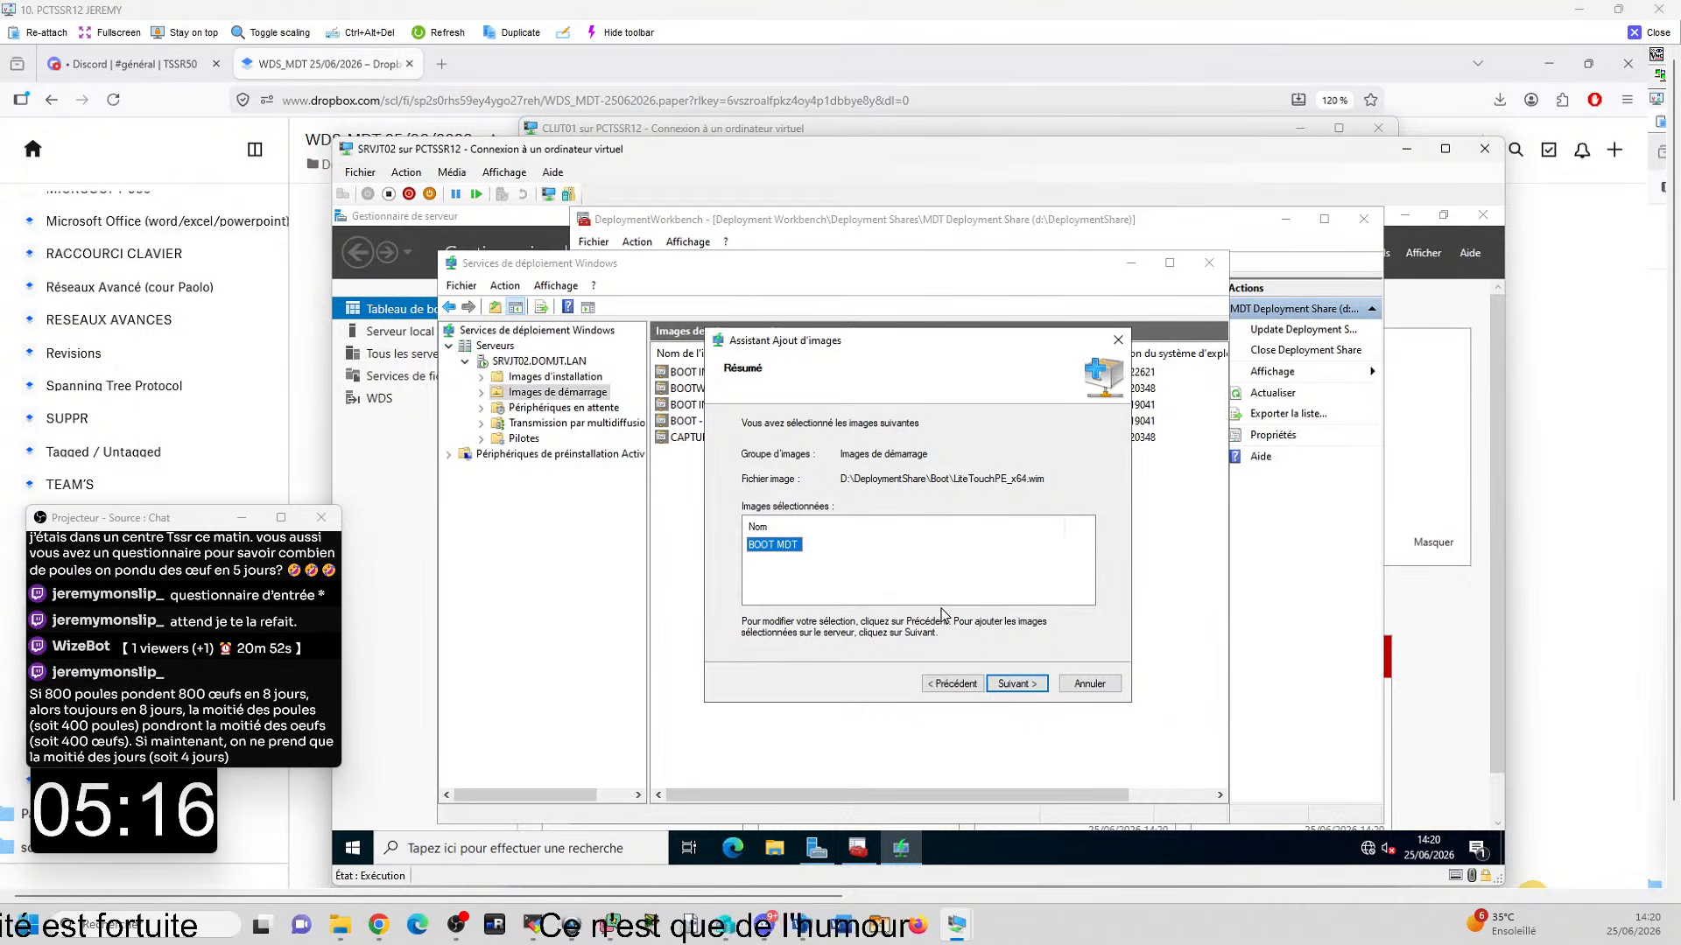
click(1017, 685)
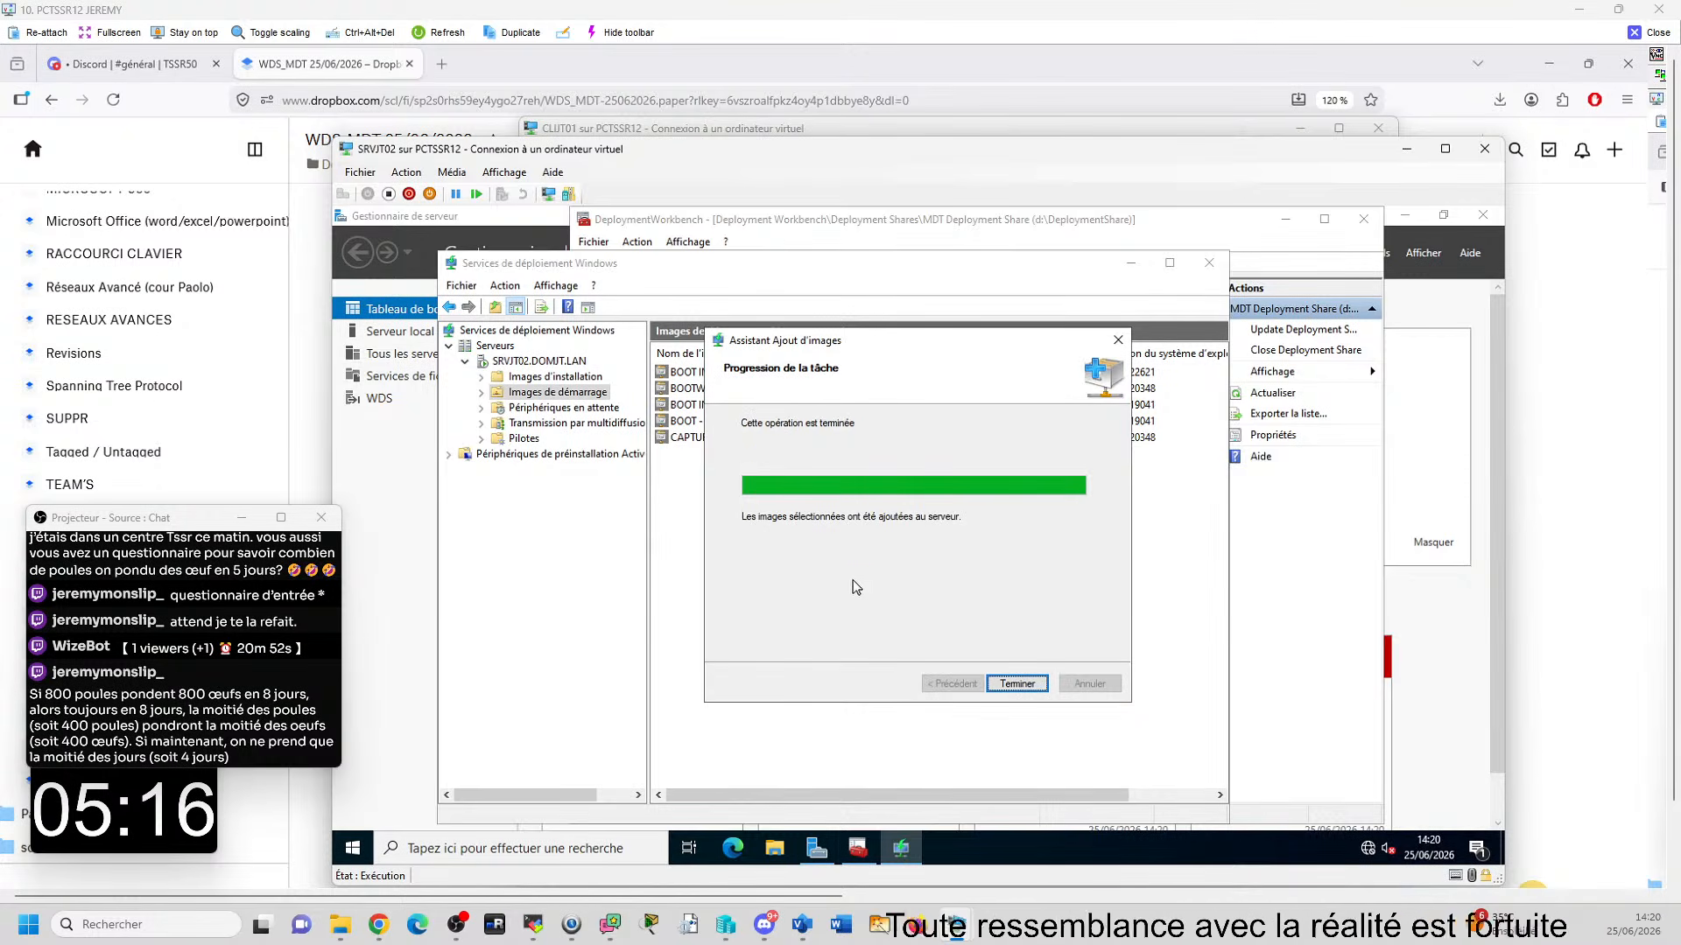
click(1011, 685)
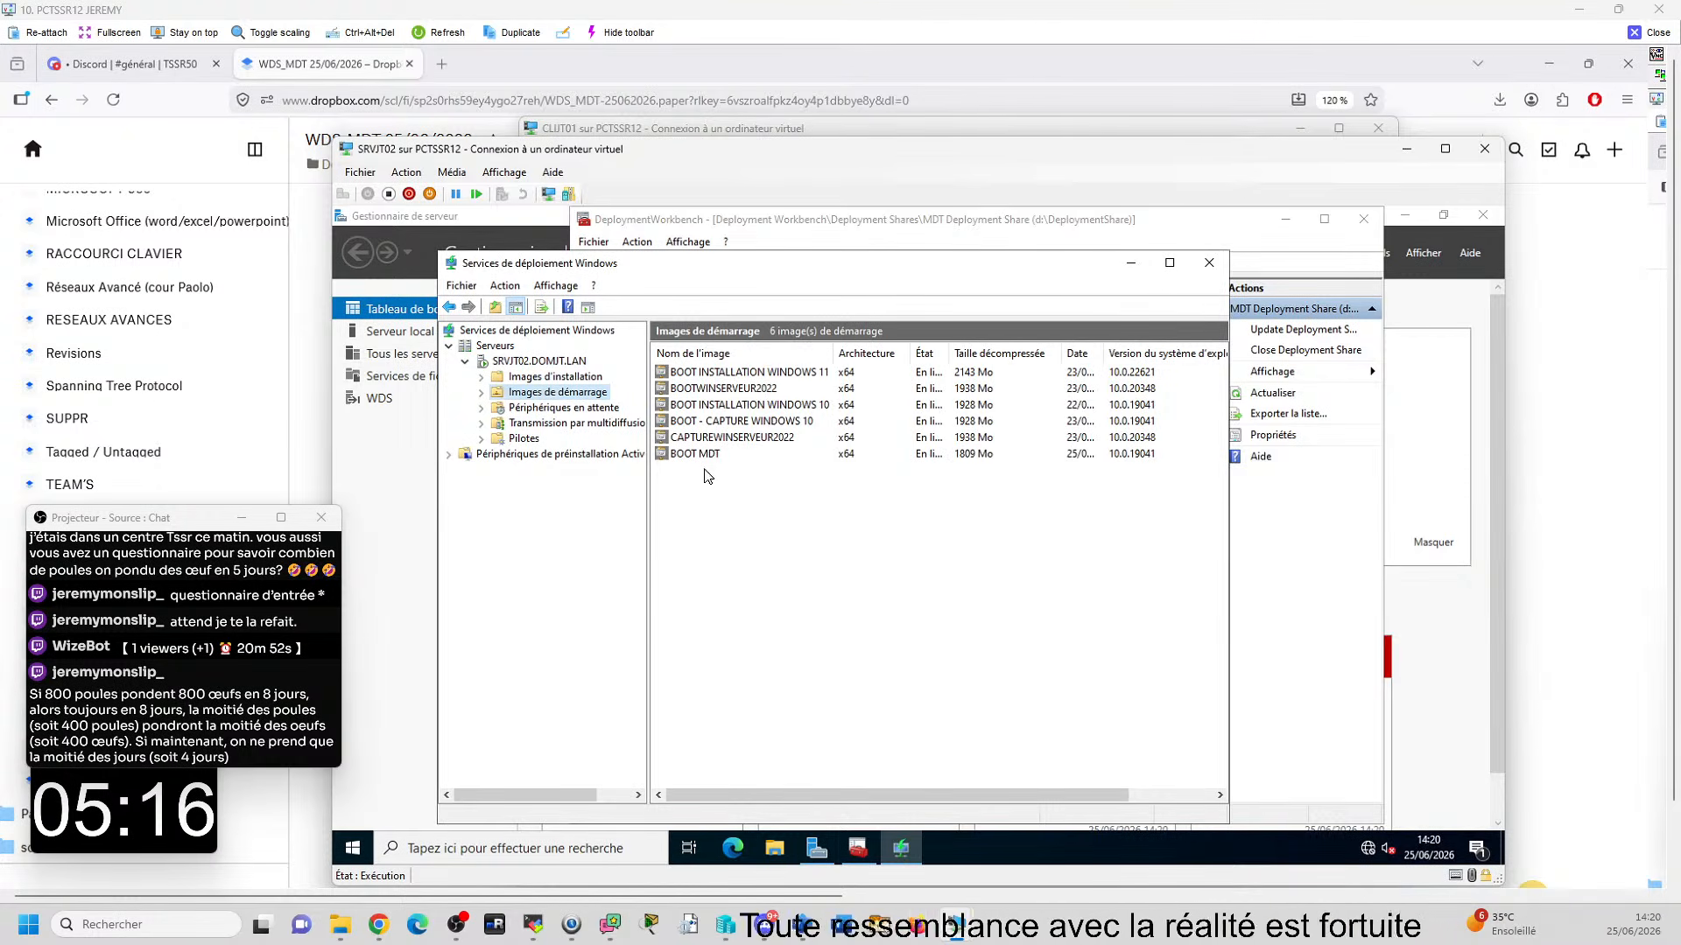
click(703, 455)
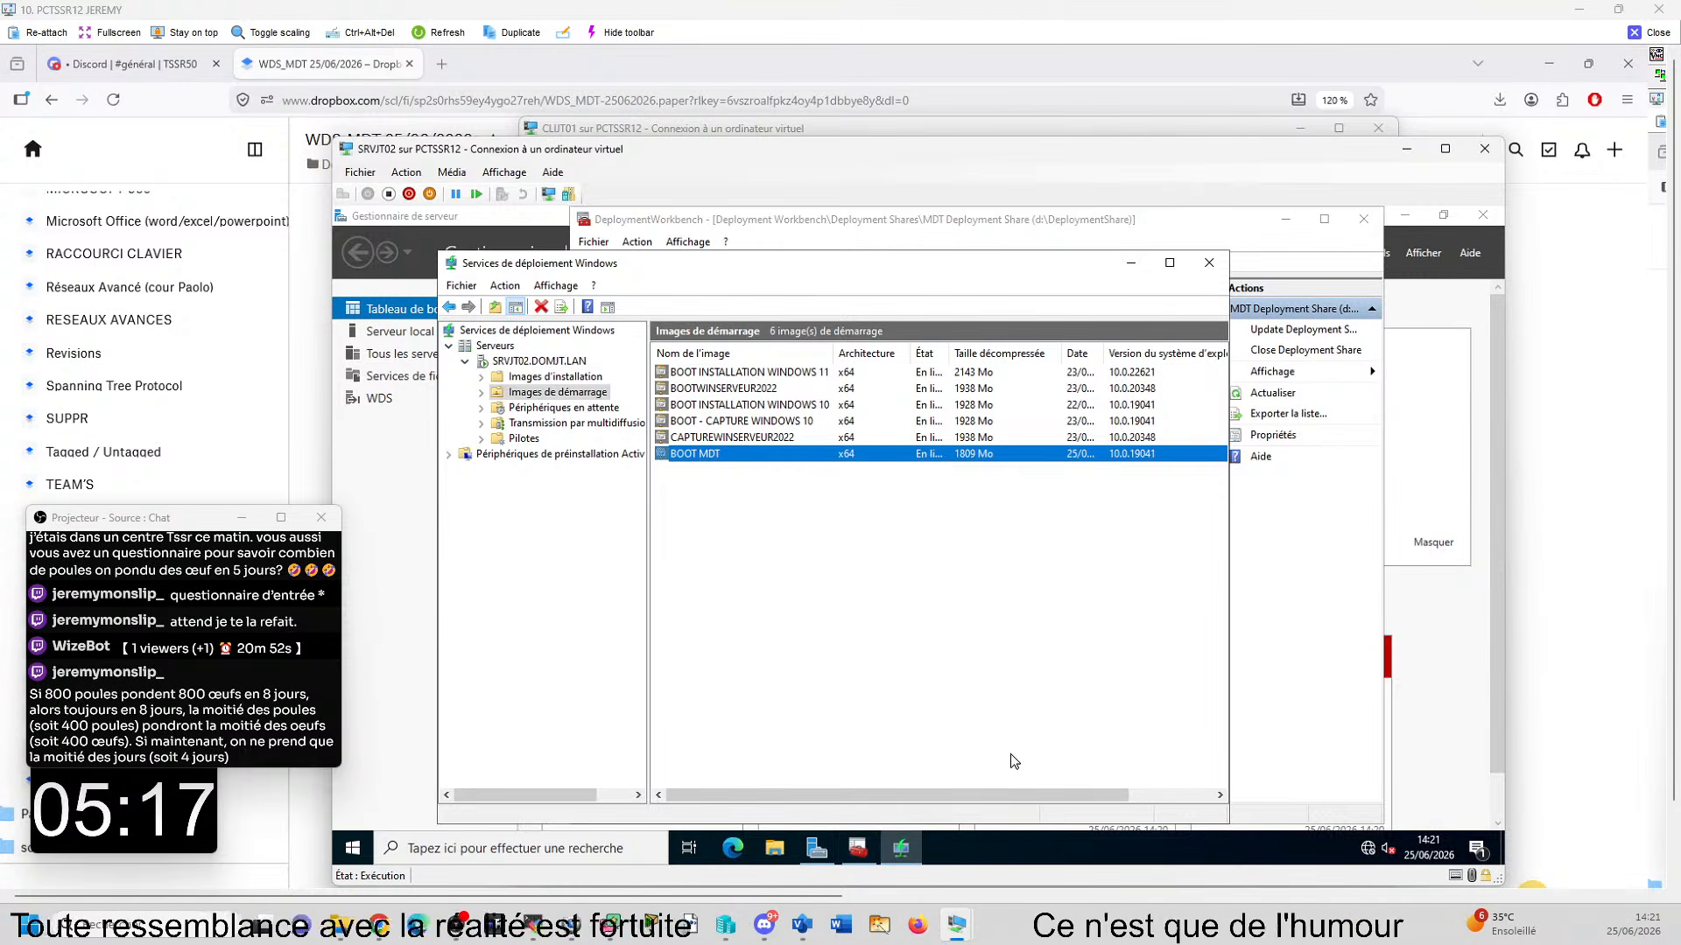
- Switch to the CLIJT01 virtual machine connection and close its window
mouse_move(956, 924)
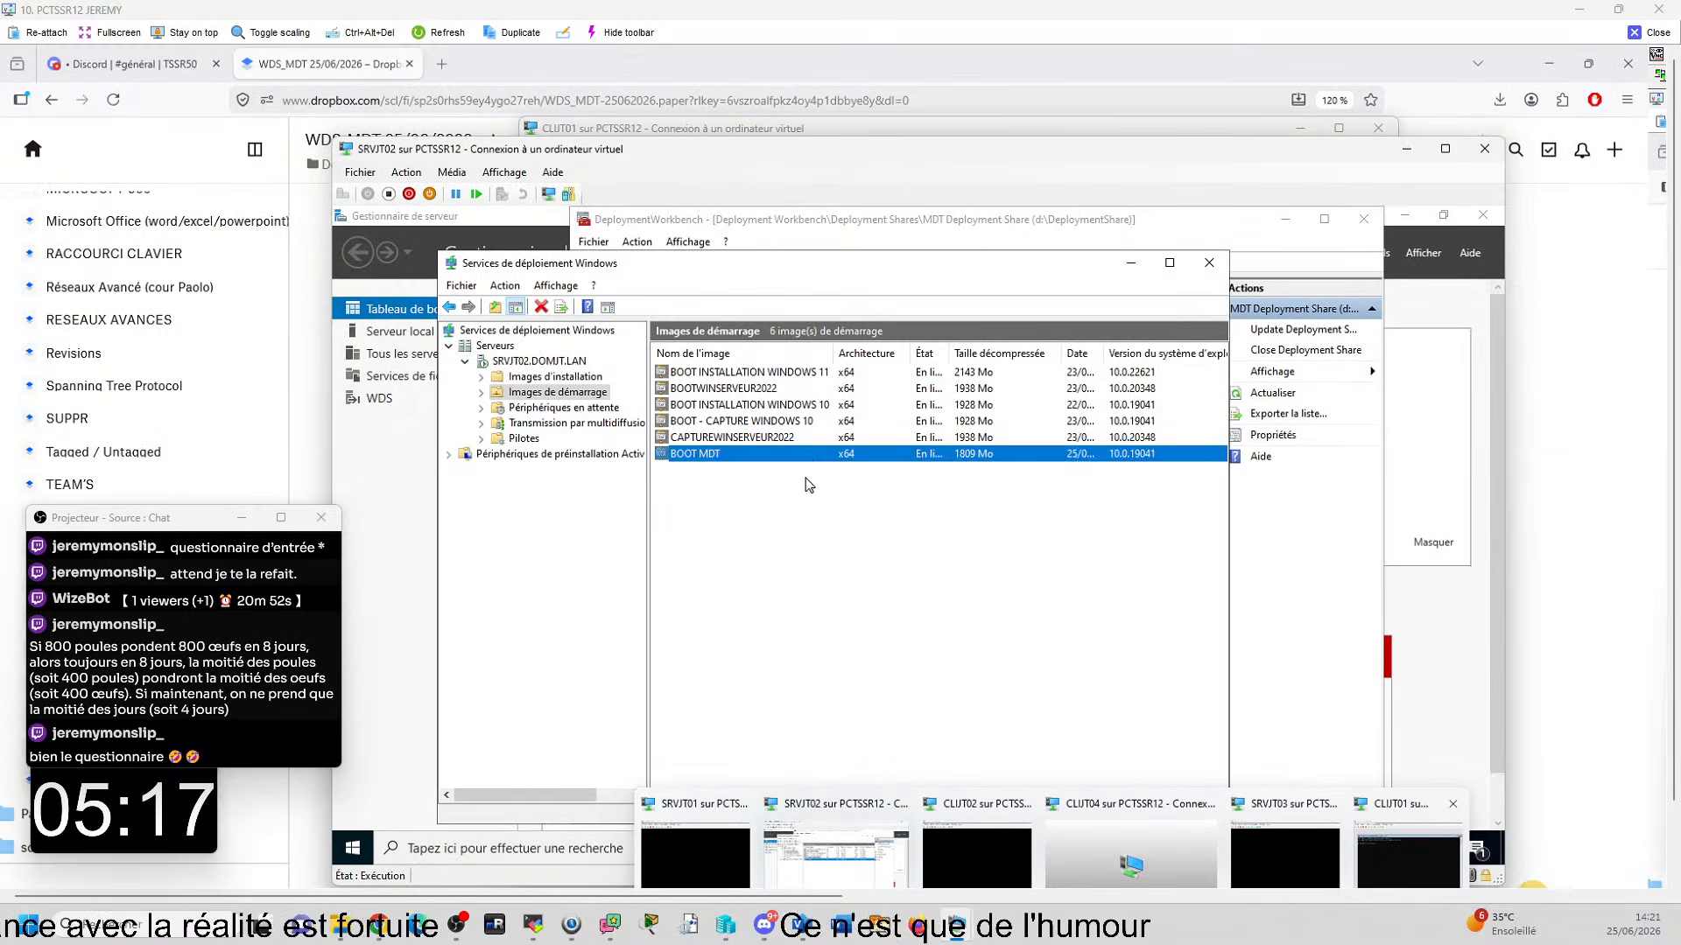
click(812, 503)
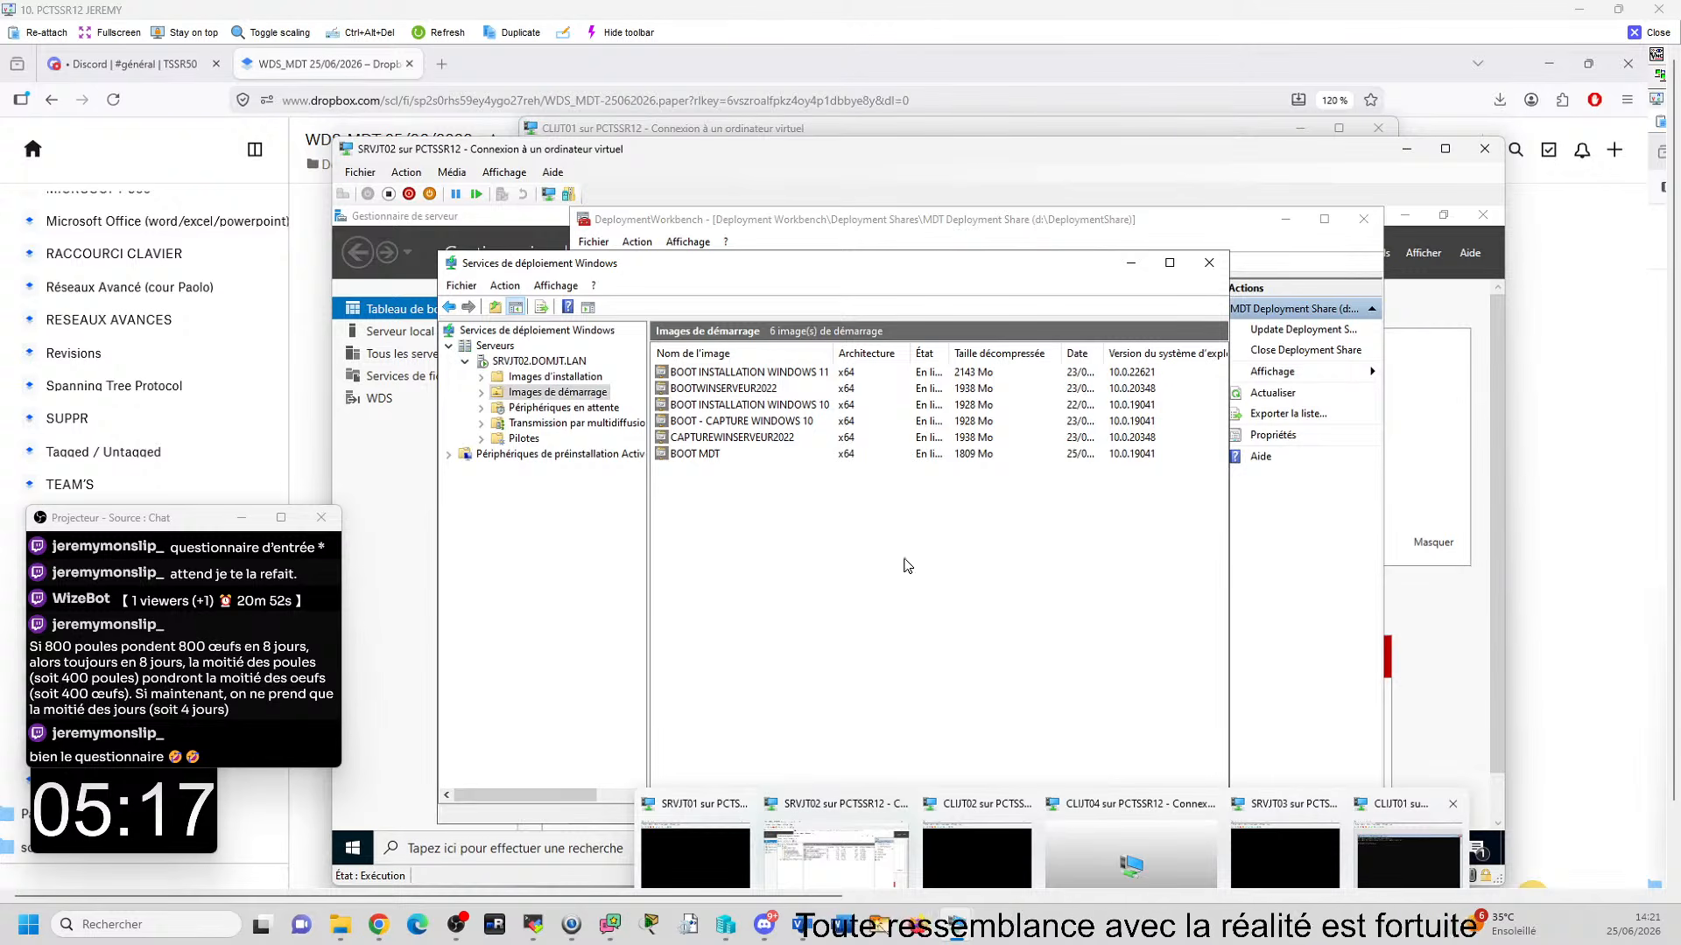
click(1421, 876)
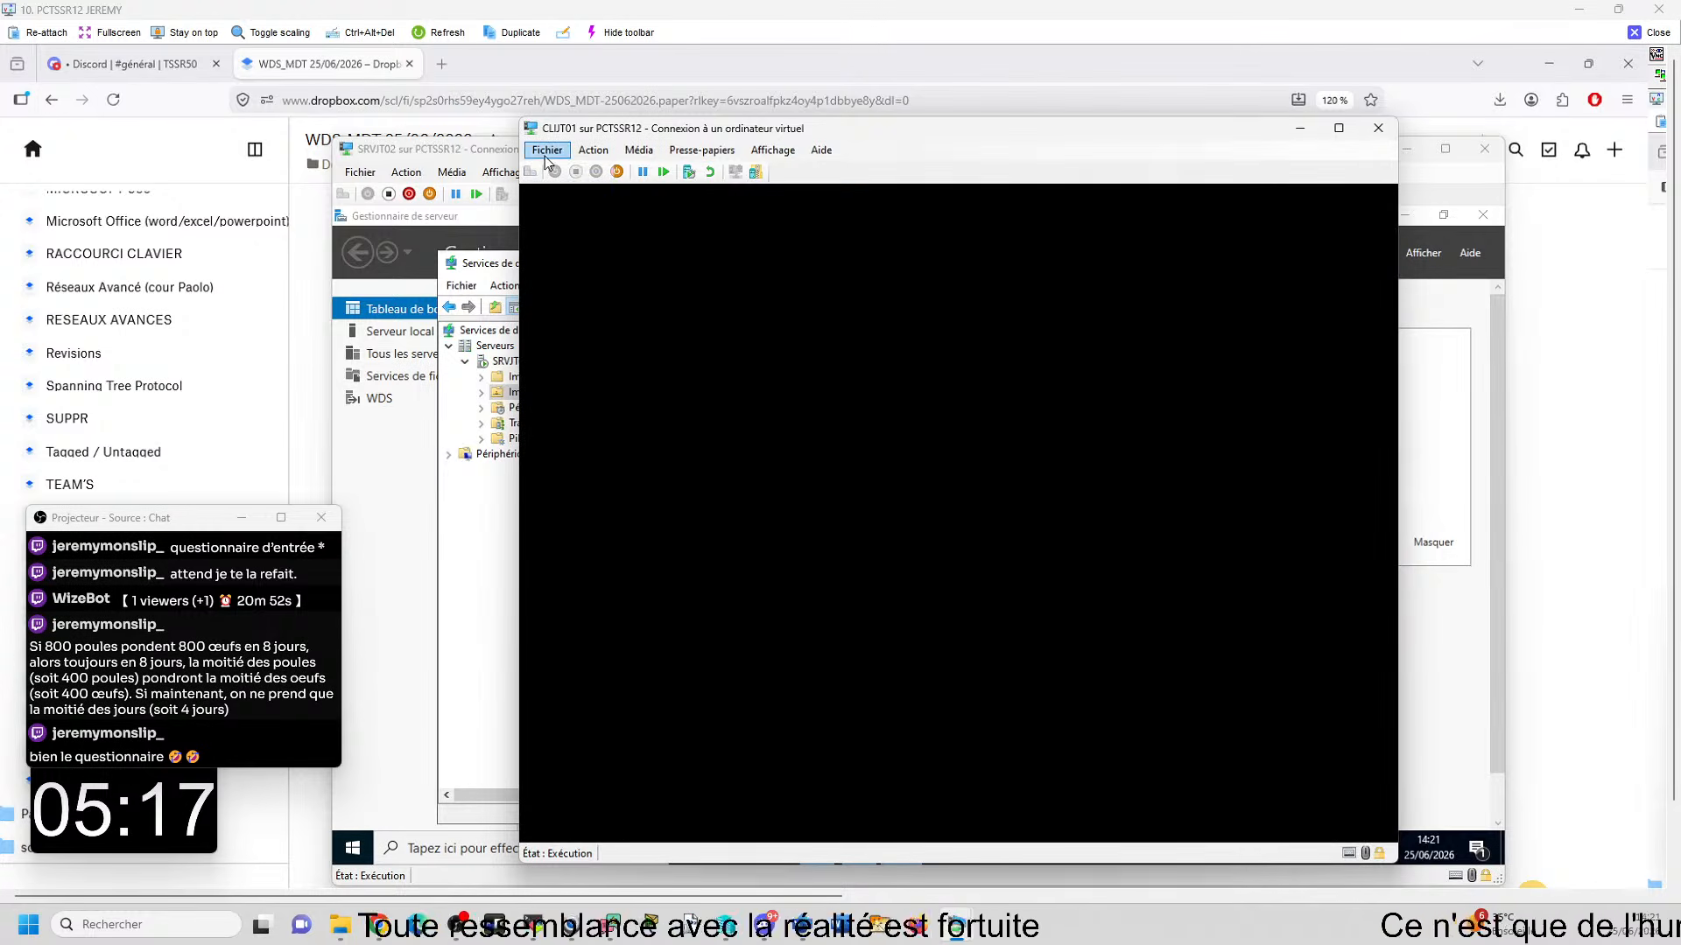
click(546, 151)
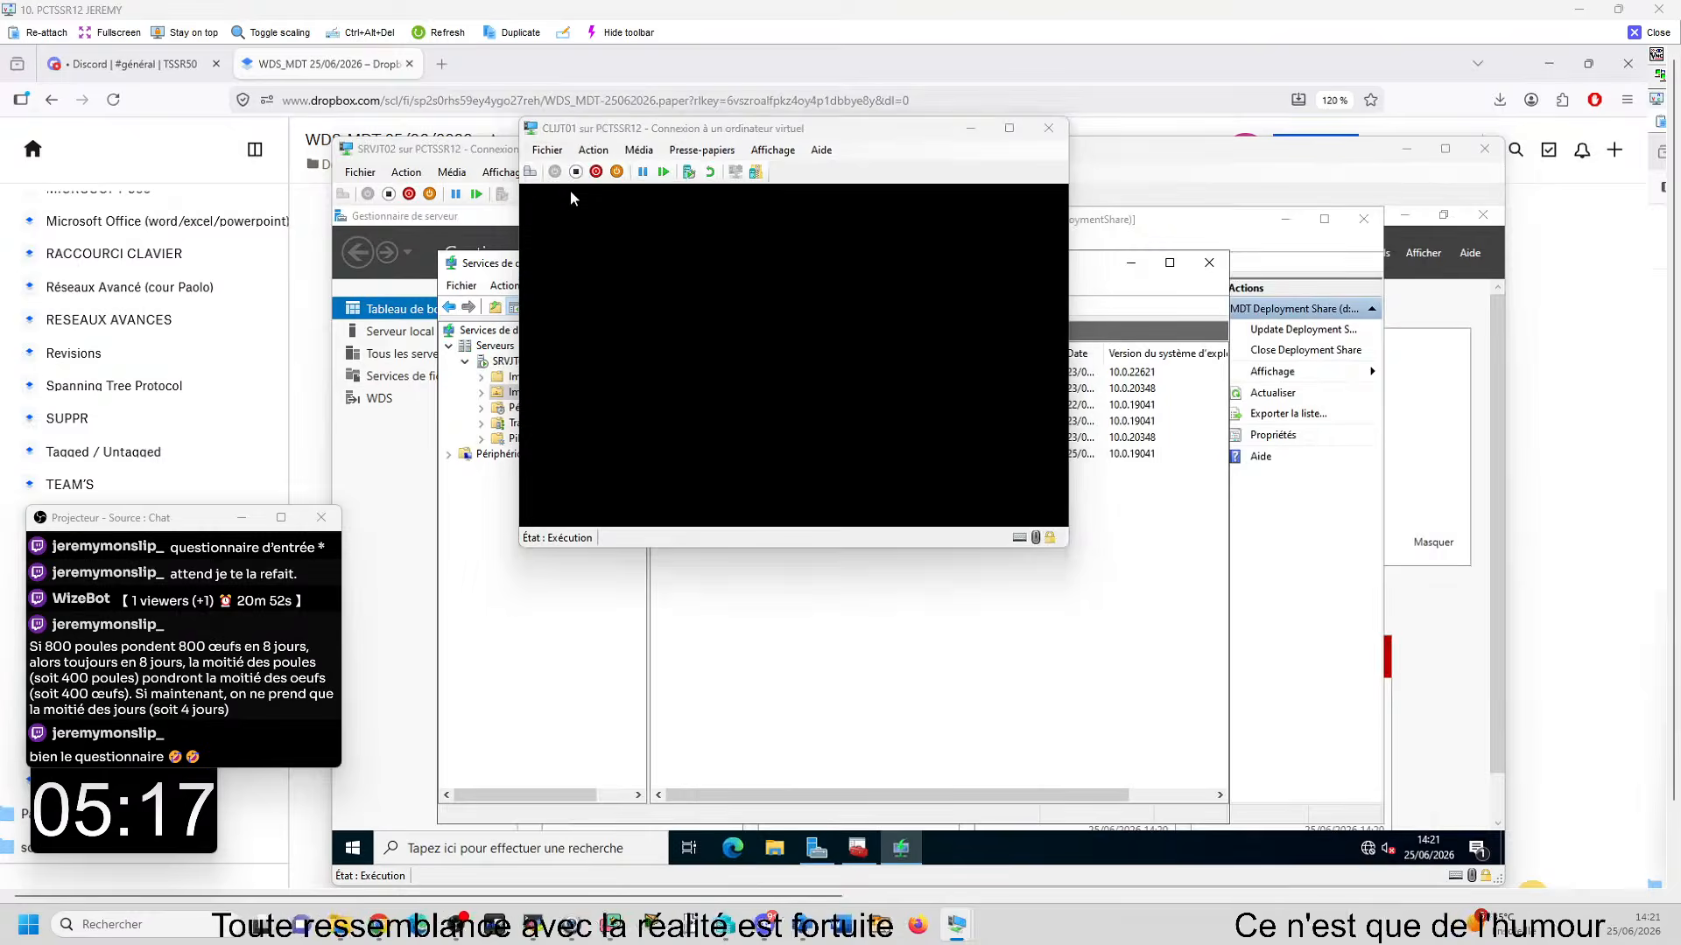
click(571, 192)
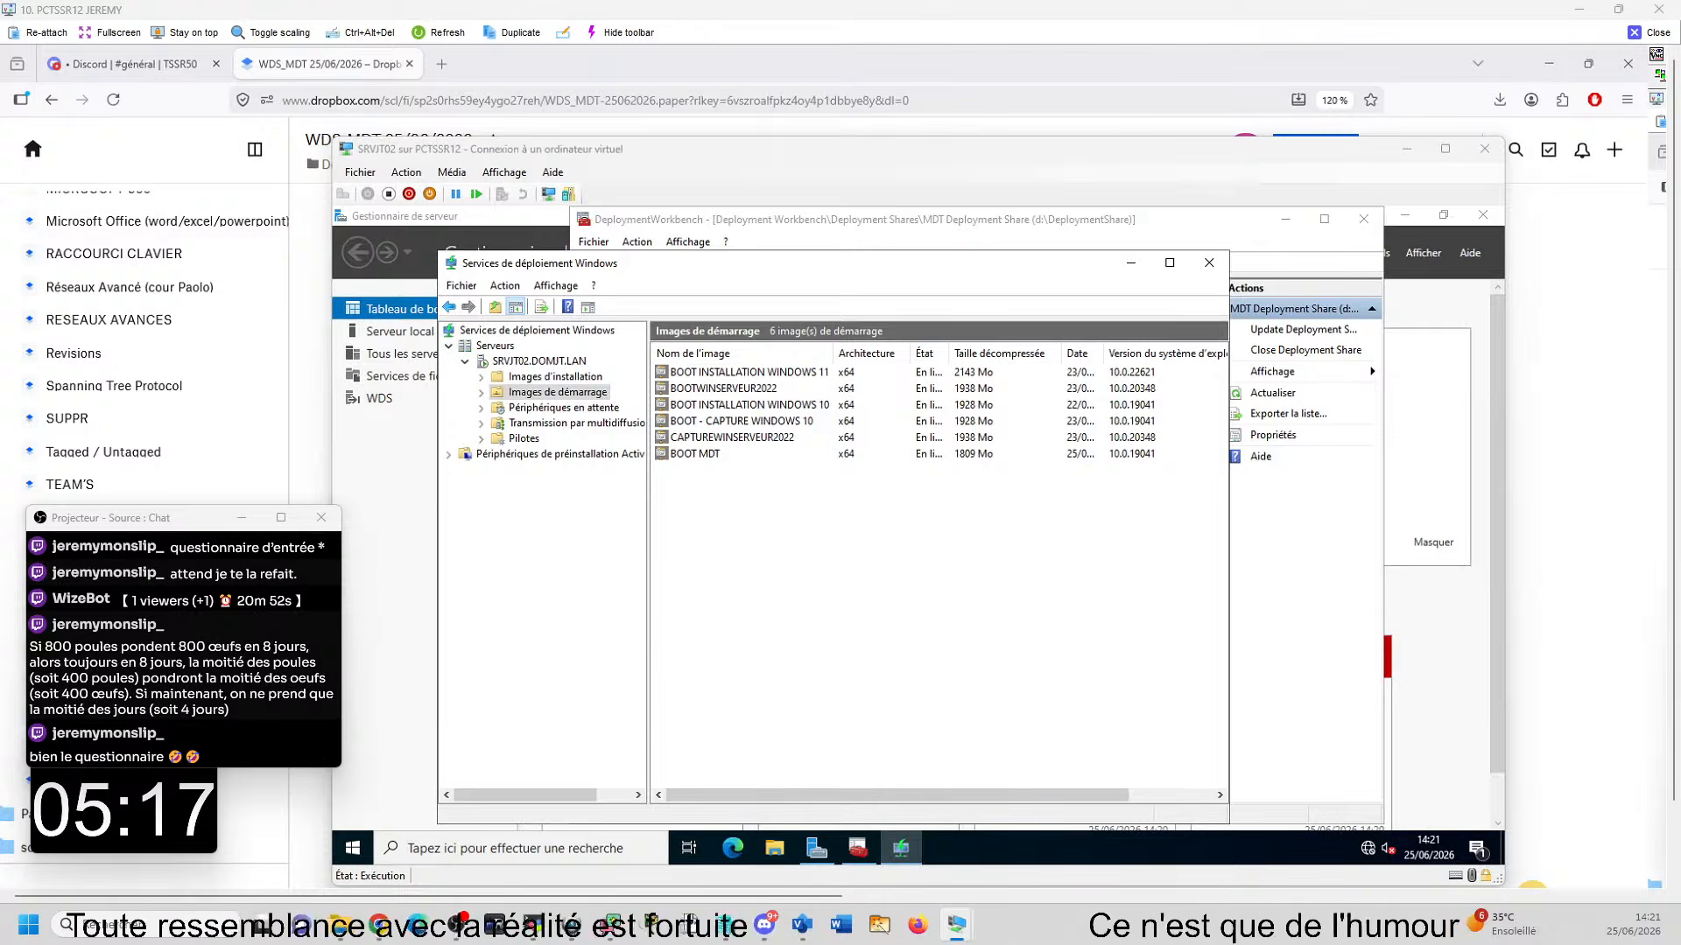
- Try to shut down the CLIJT01 virtual machine from Hyper-V Manager
click(725, 924)
right_click(326, 232)
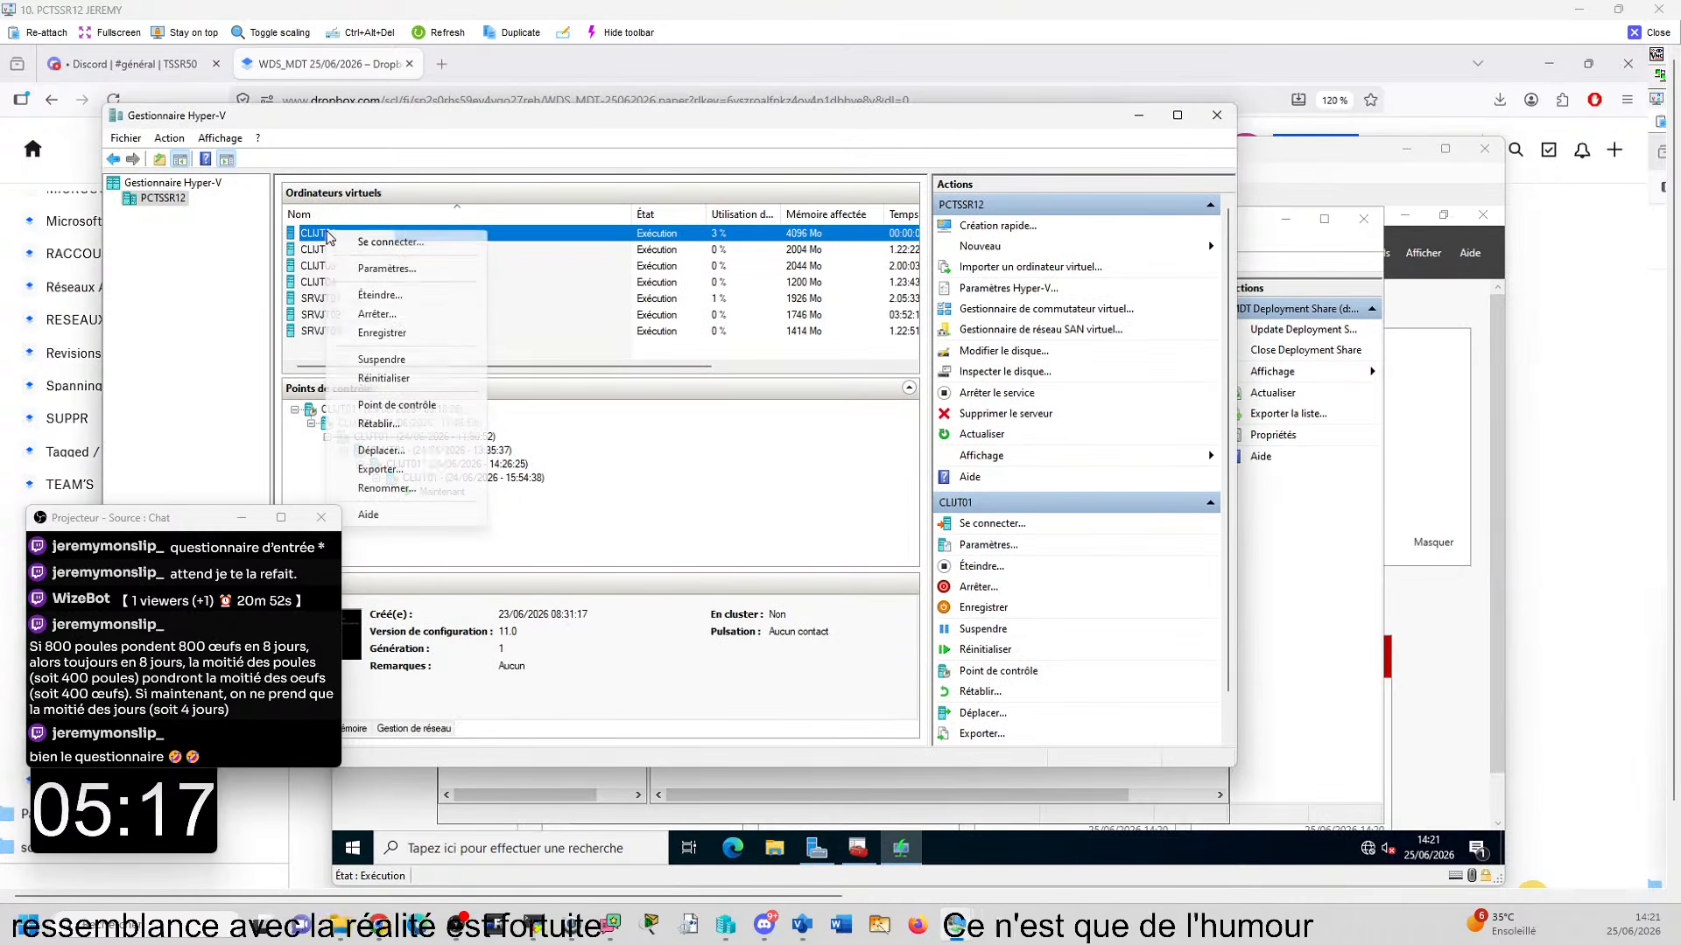
click(382, 320)
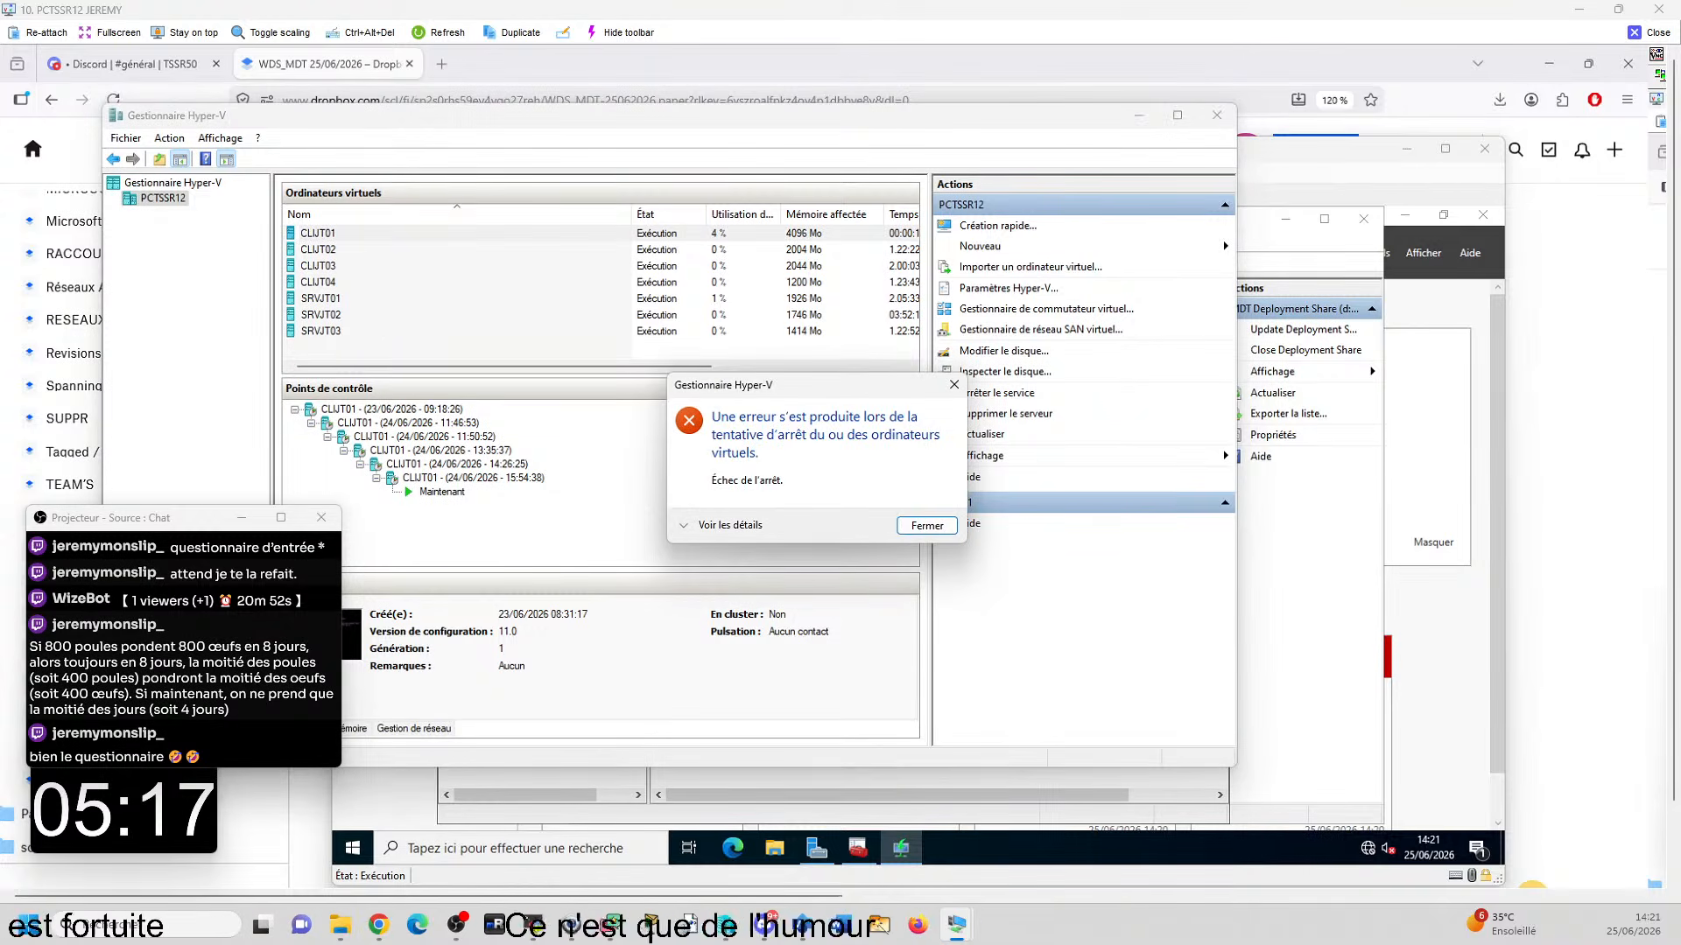
key(Return)
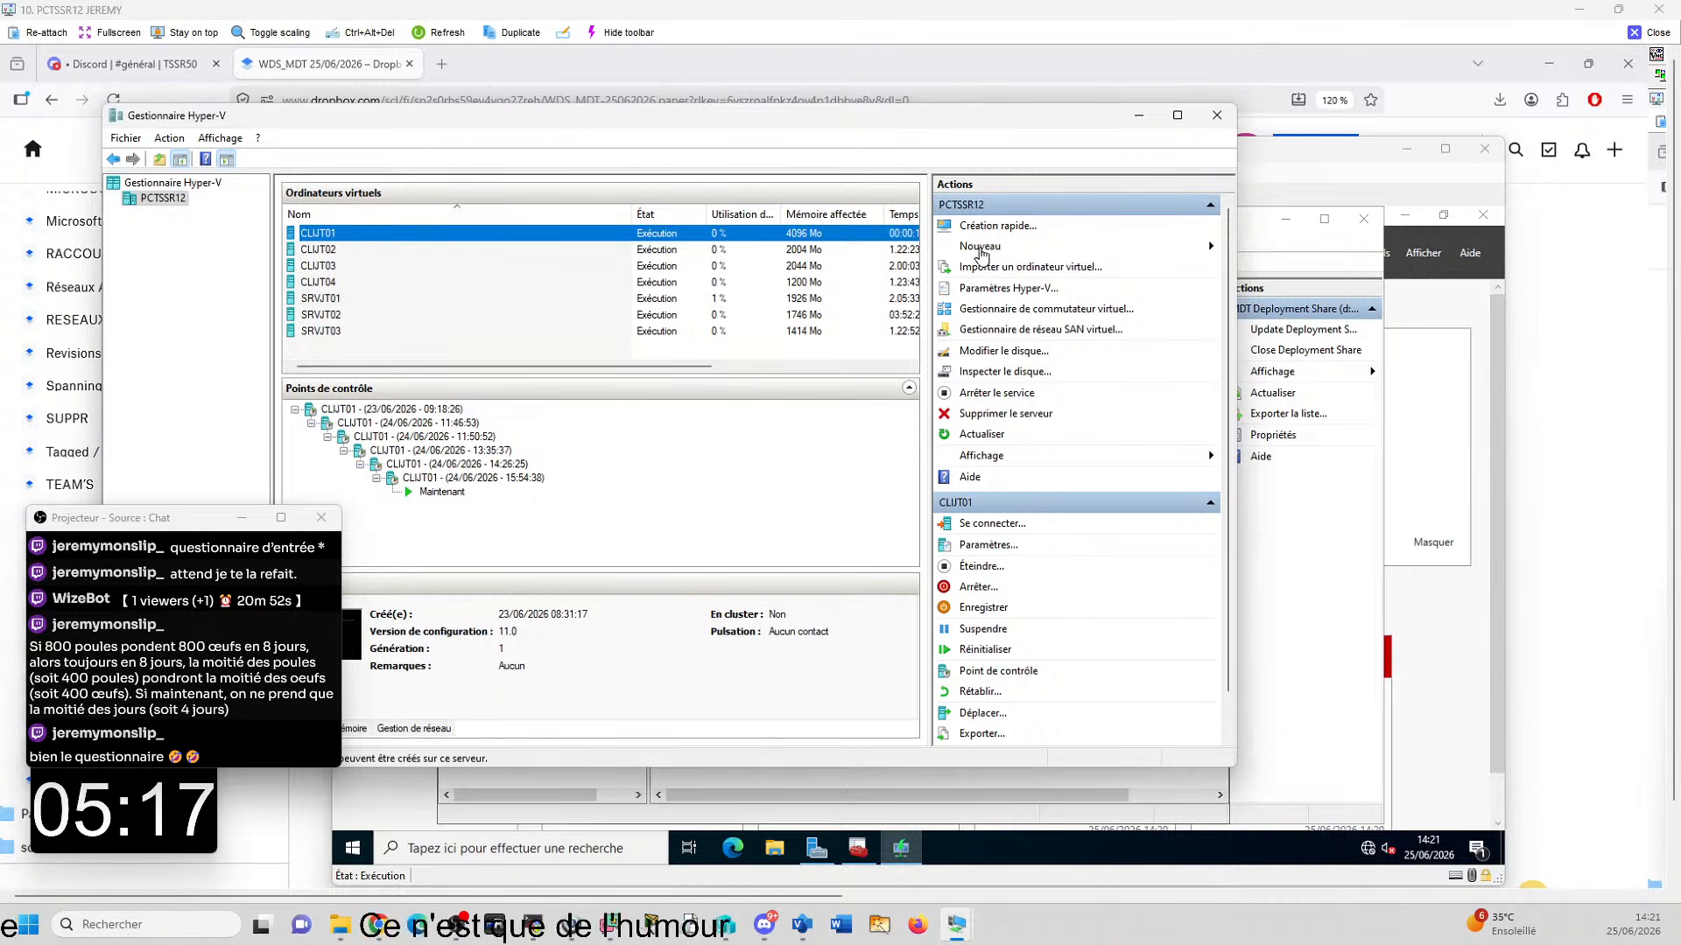
- Start a new virtual machine named CLI05, with the option to store it in a different location set to D:\HYPER-V\
click(979, 249)
click(1296, 248)
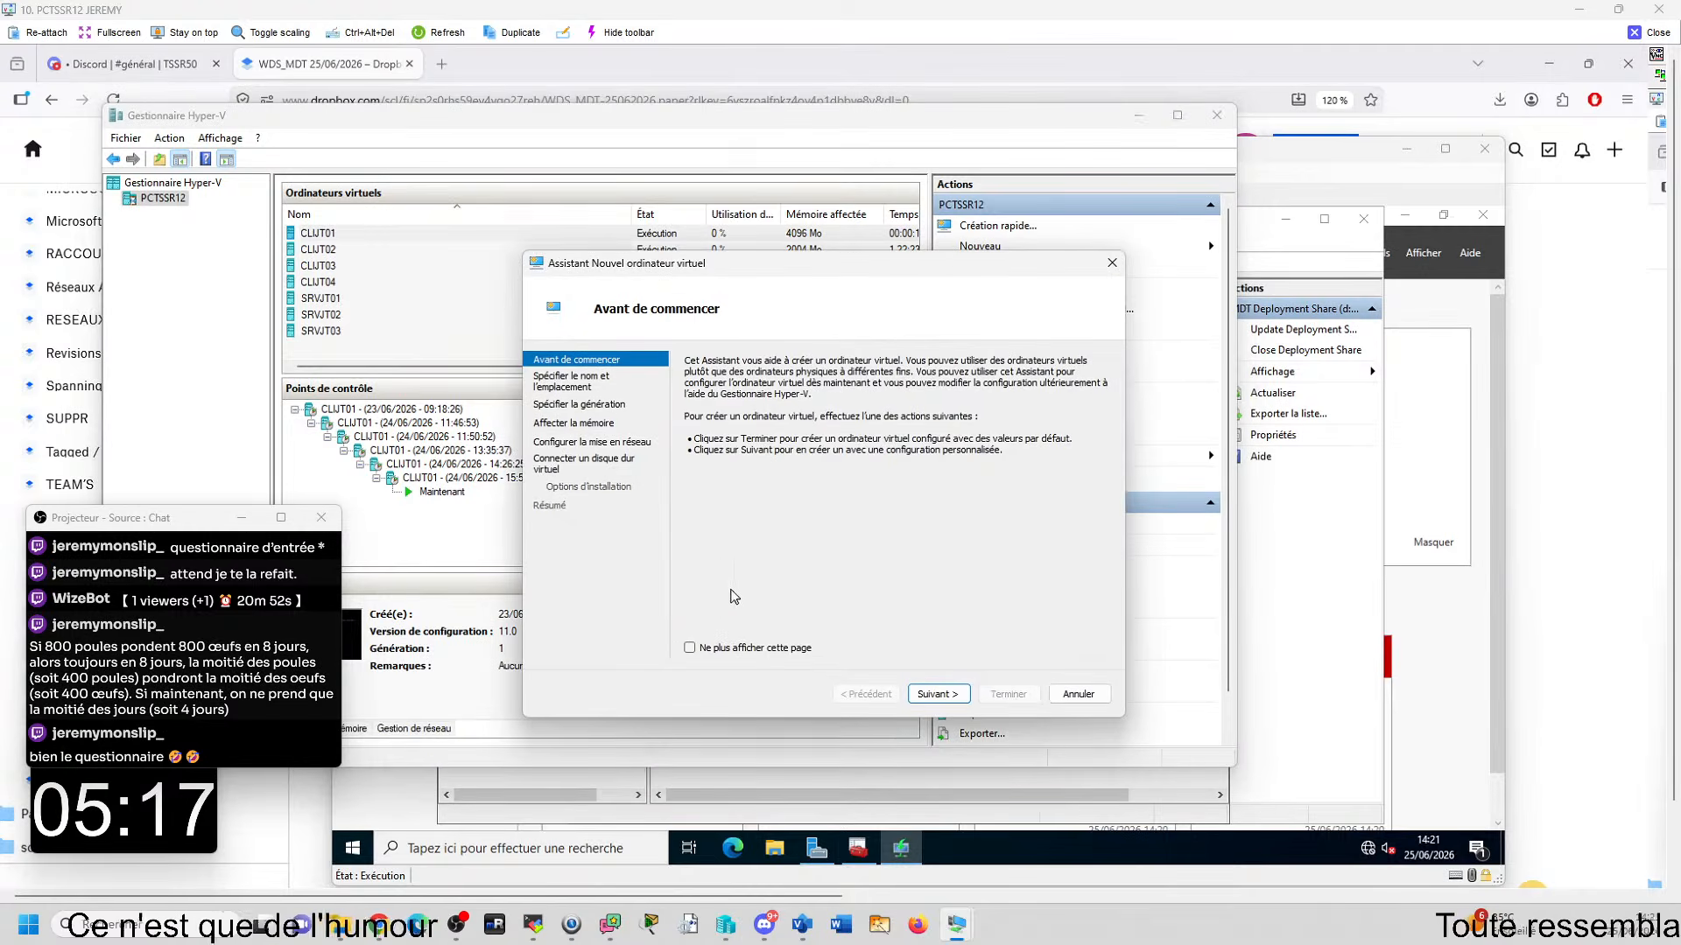
key(Return)
text(CLI)
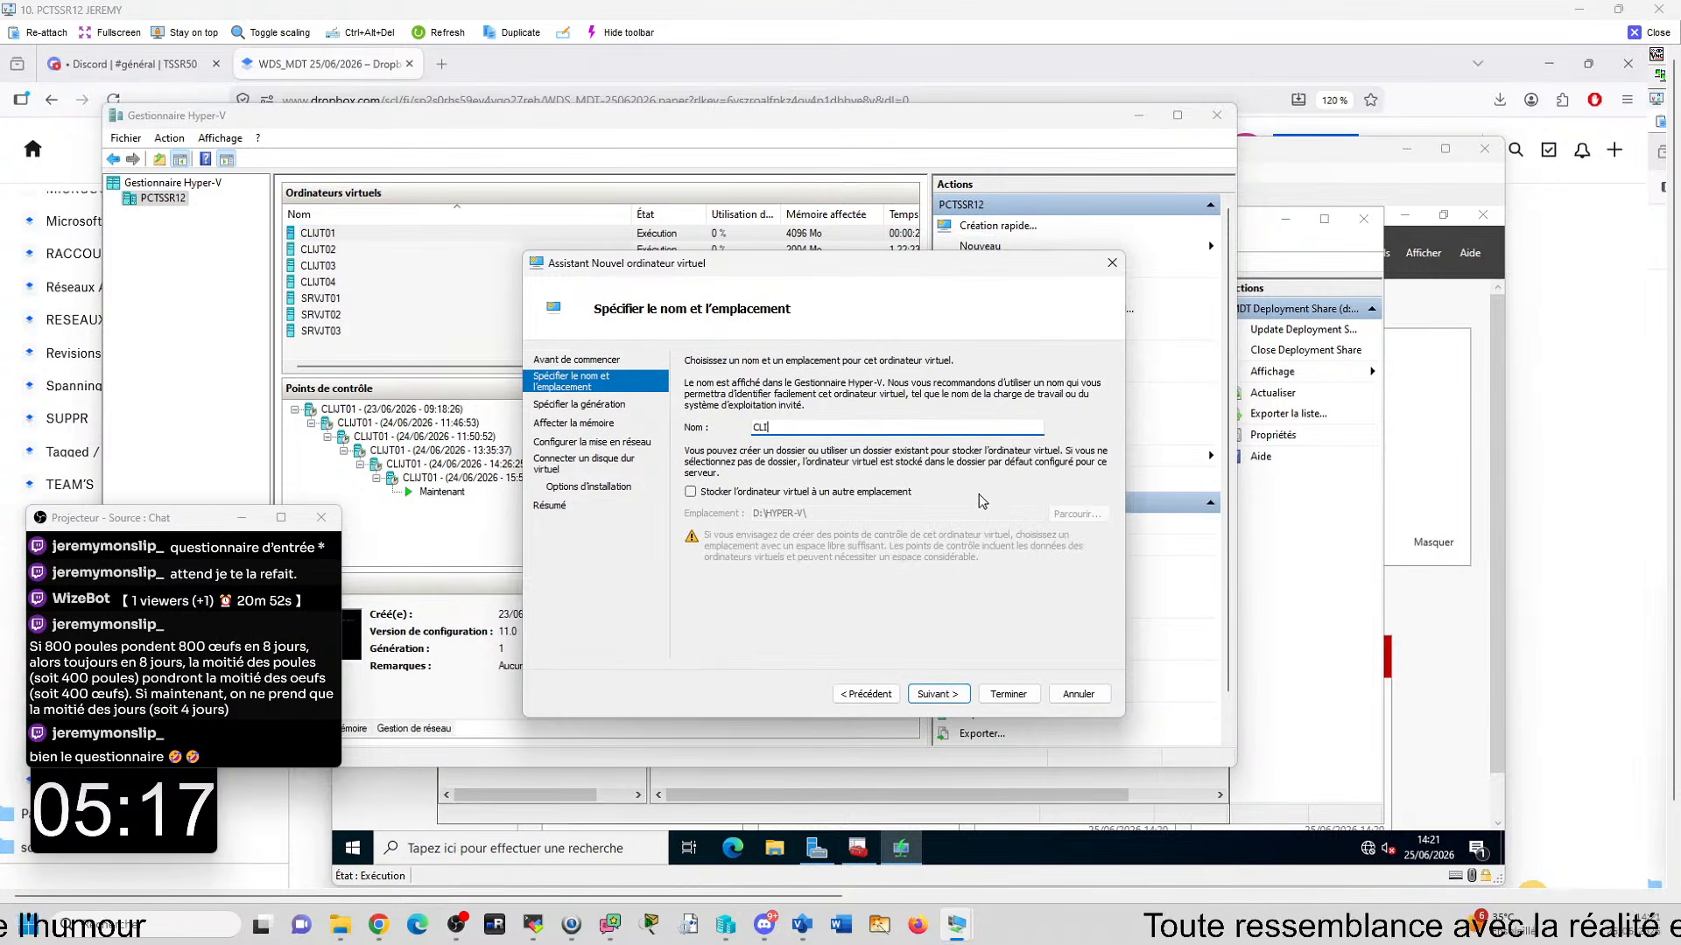
text(05)
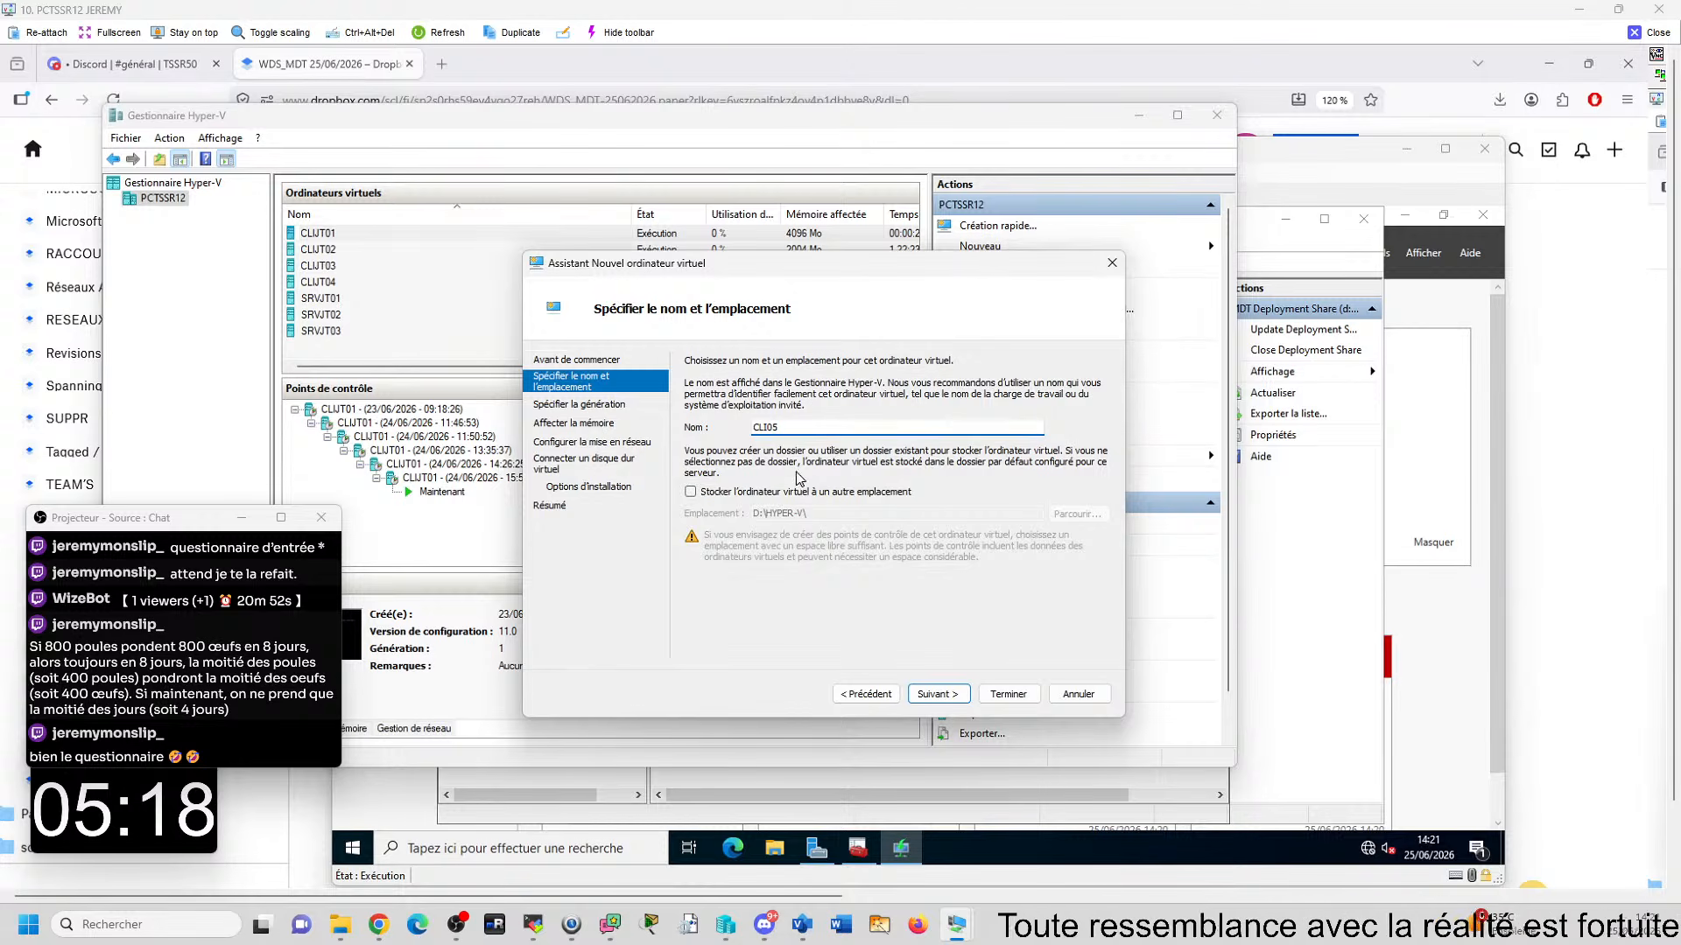
click(777, 493)
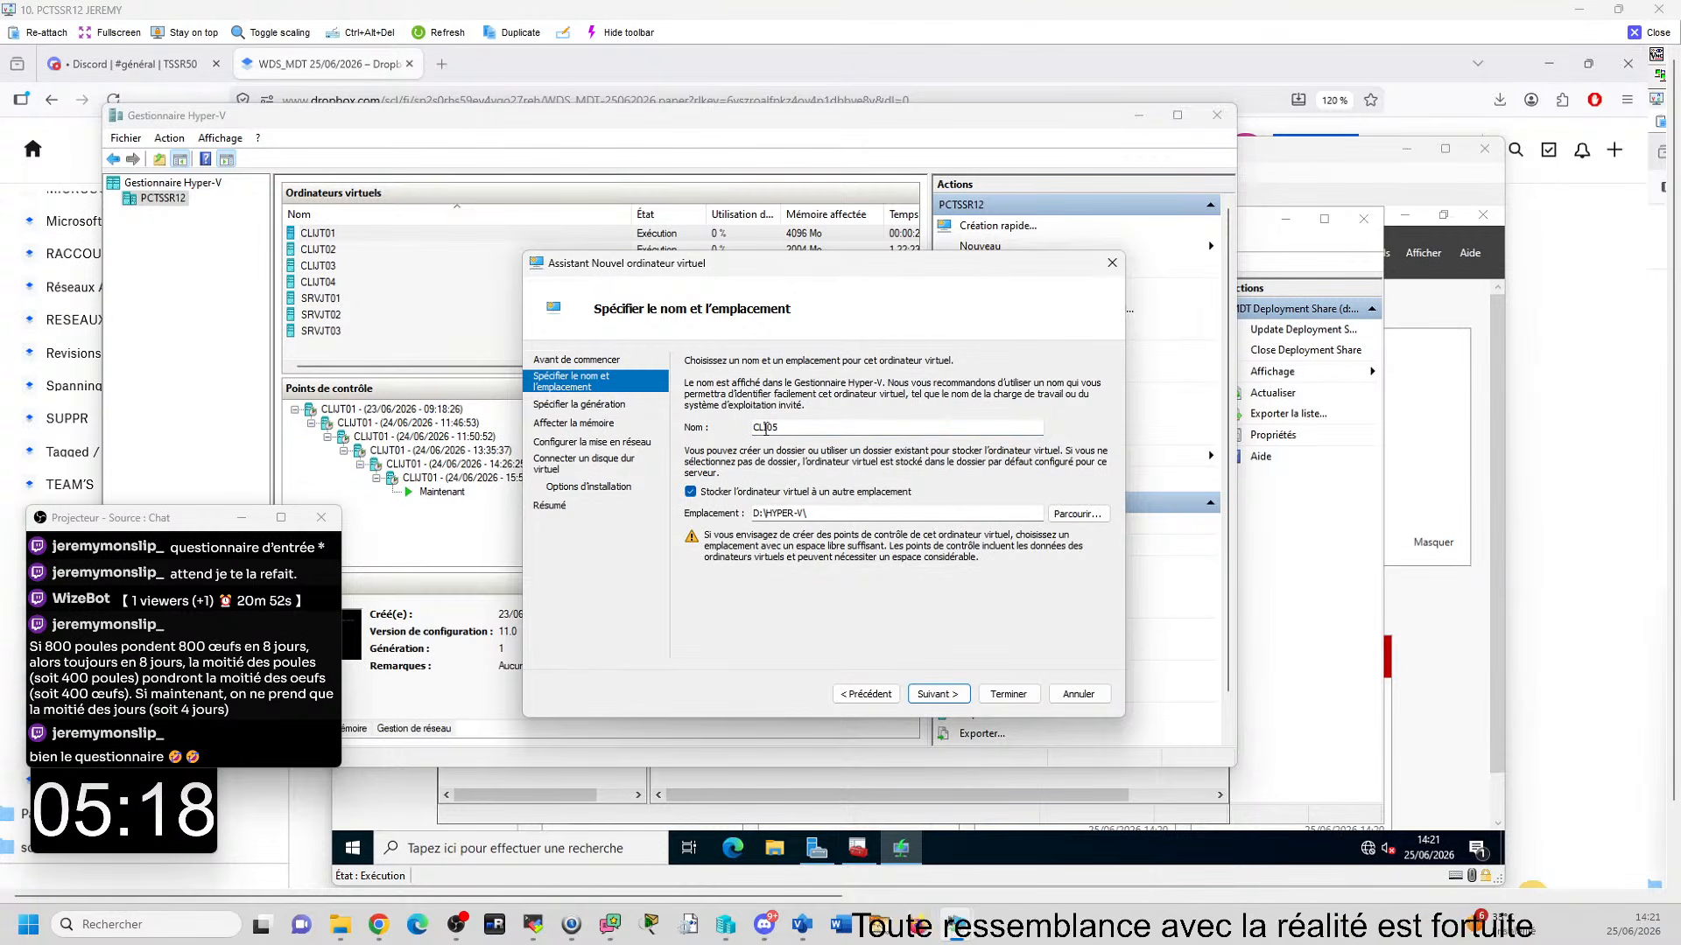
click(953, 695)
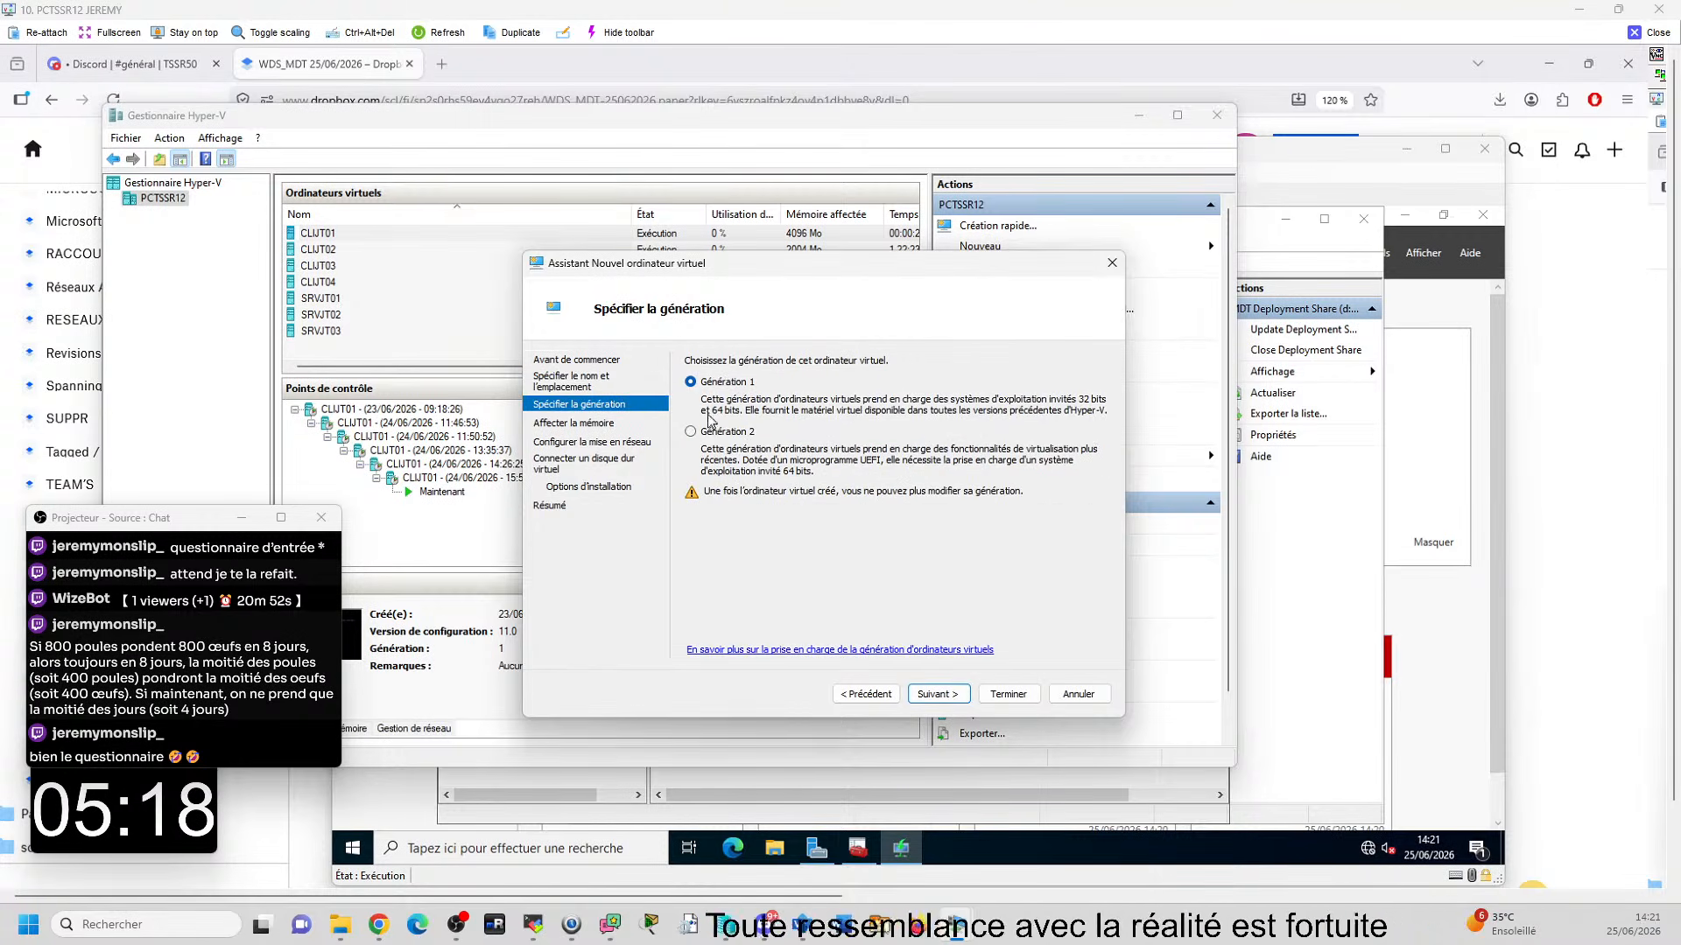
- Configure the new virtual machine as Generation 1 with 4096 MB of startup memory and the VSWITCH-PRIV01 network connection
click(931, 695)
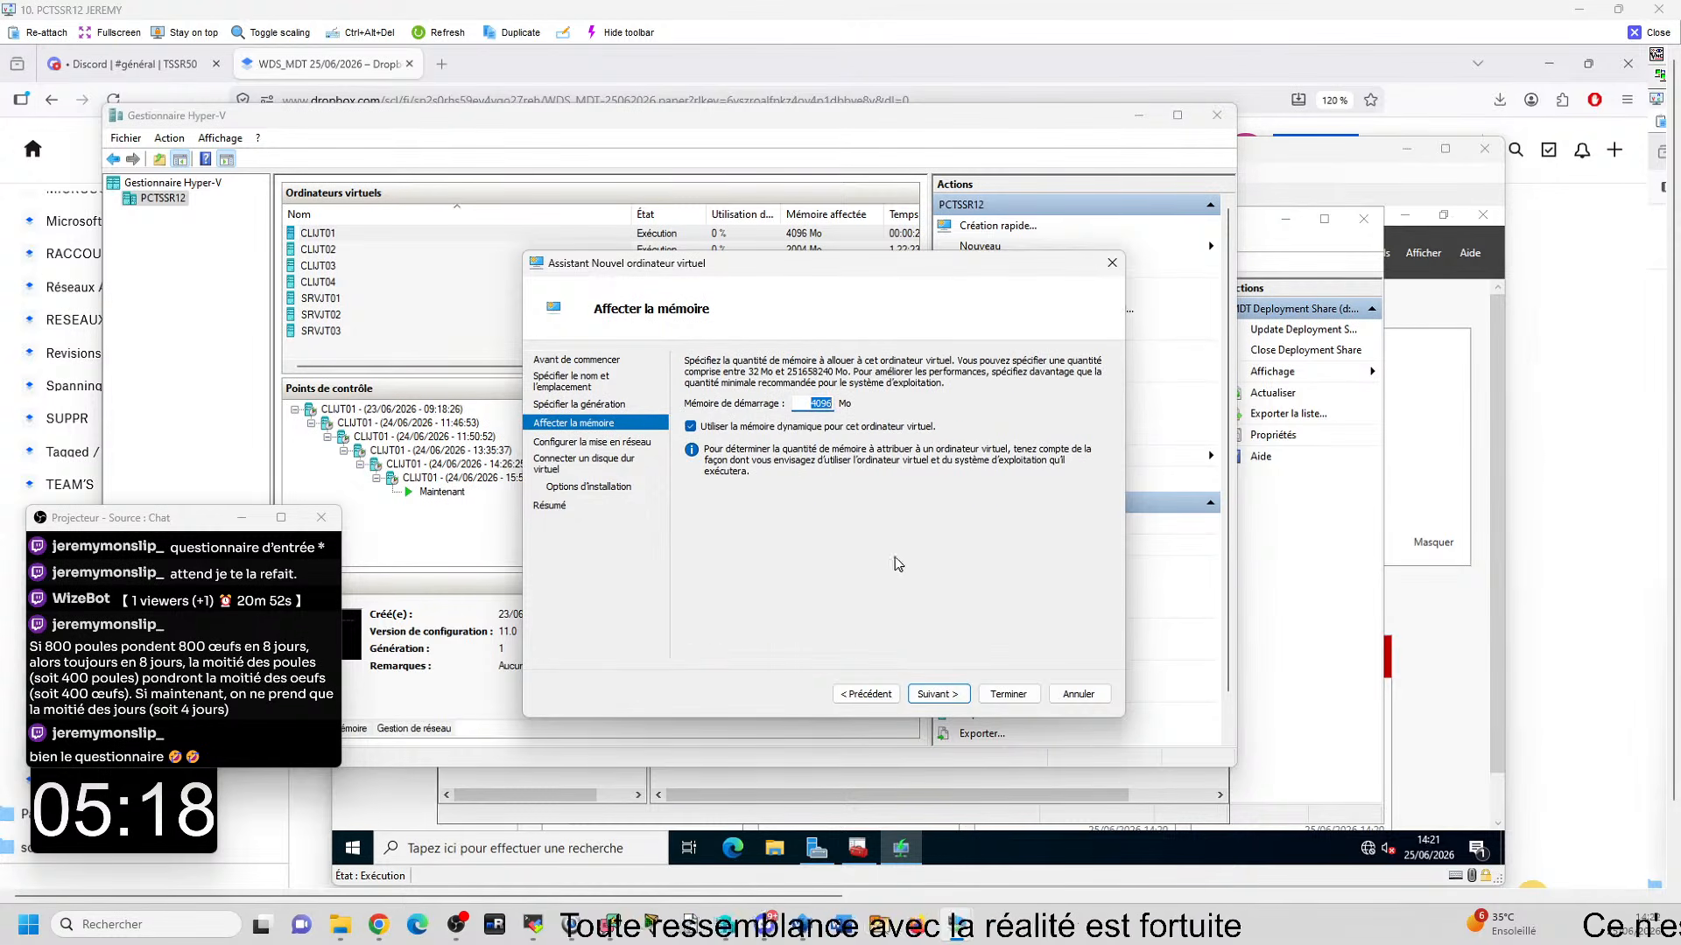
click(966, 695)
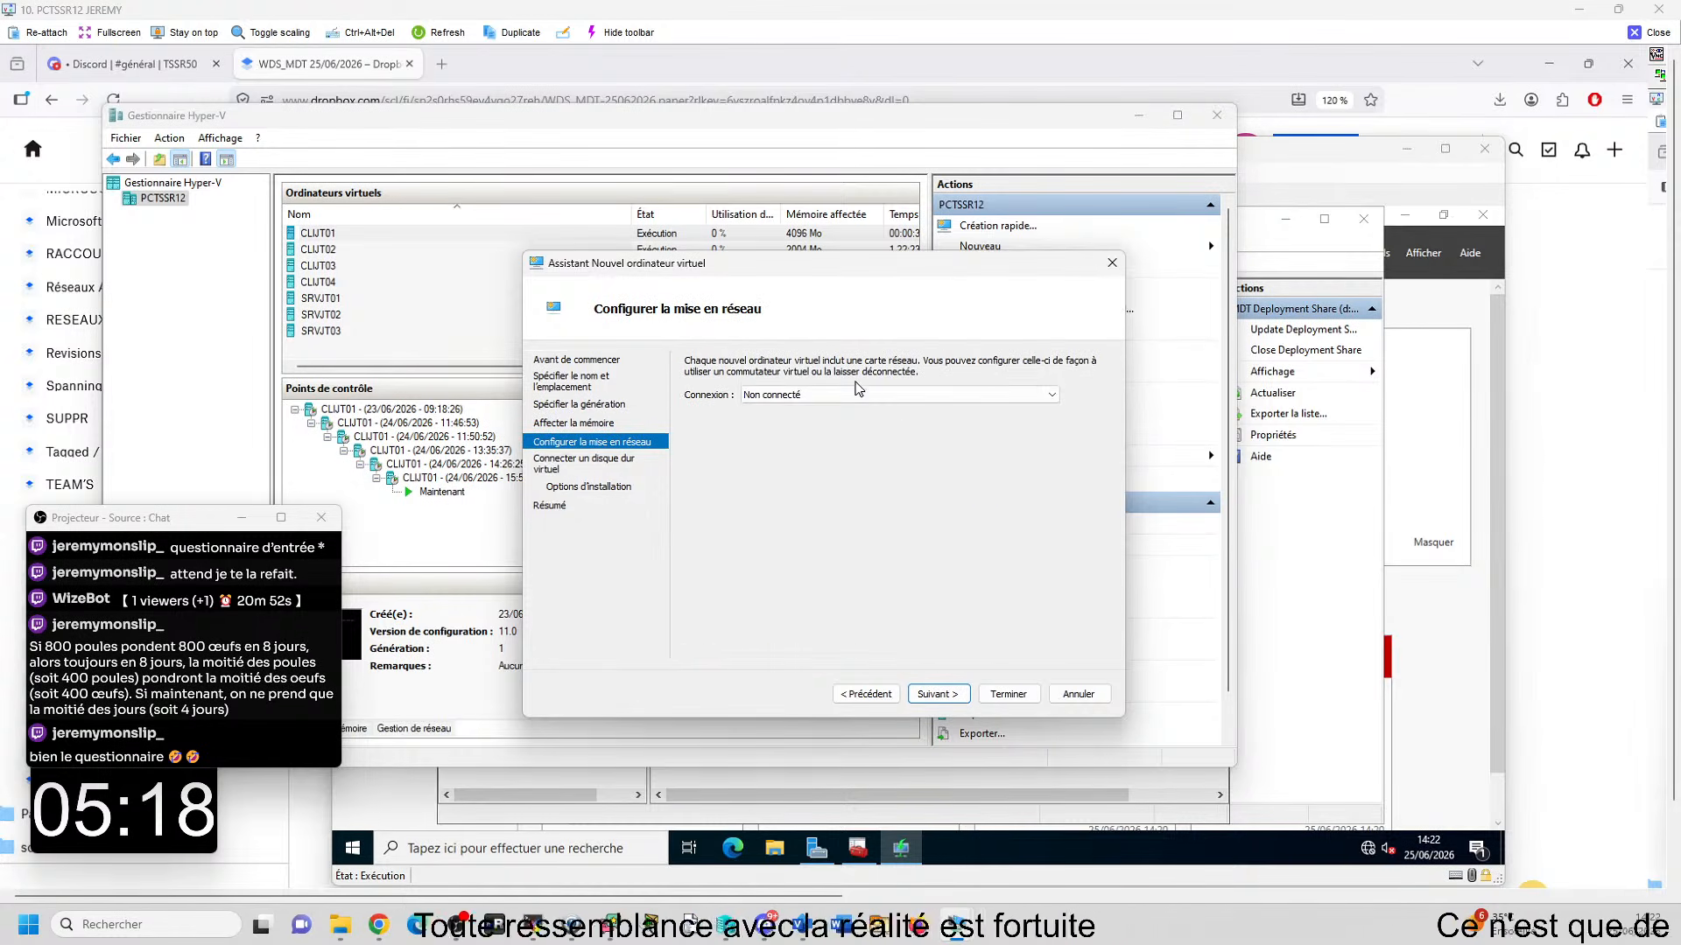
click(963, 395)
click(754, 522)
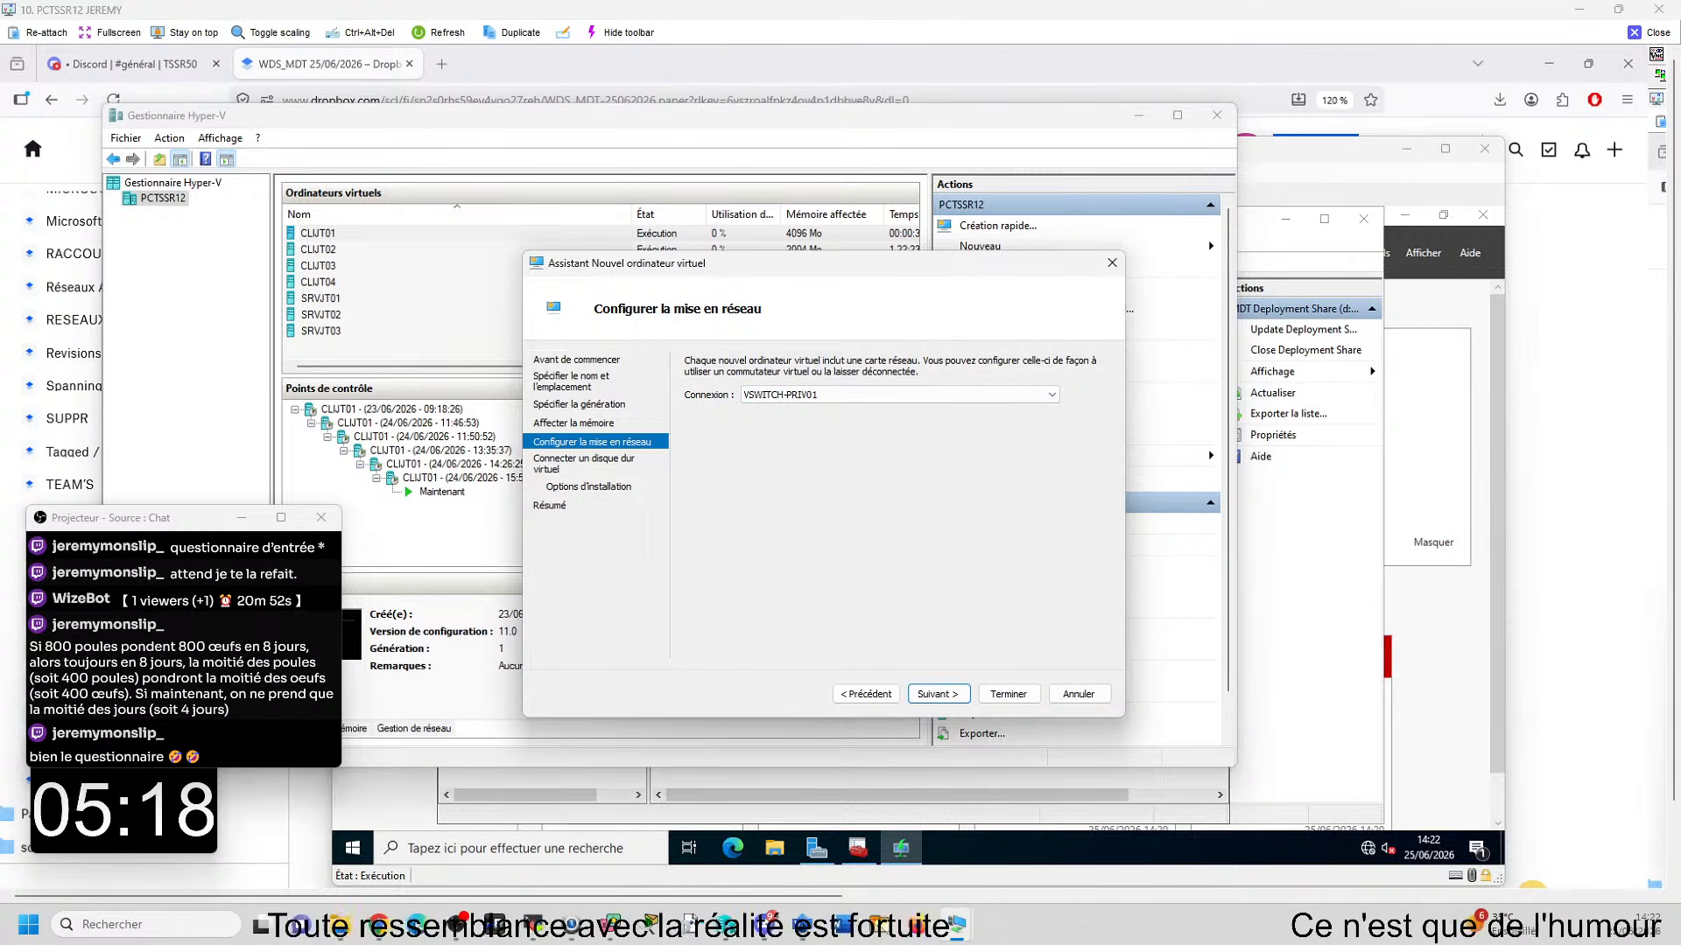
click(931, 694)
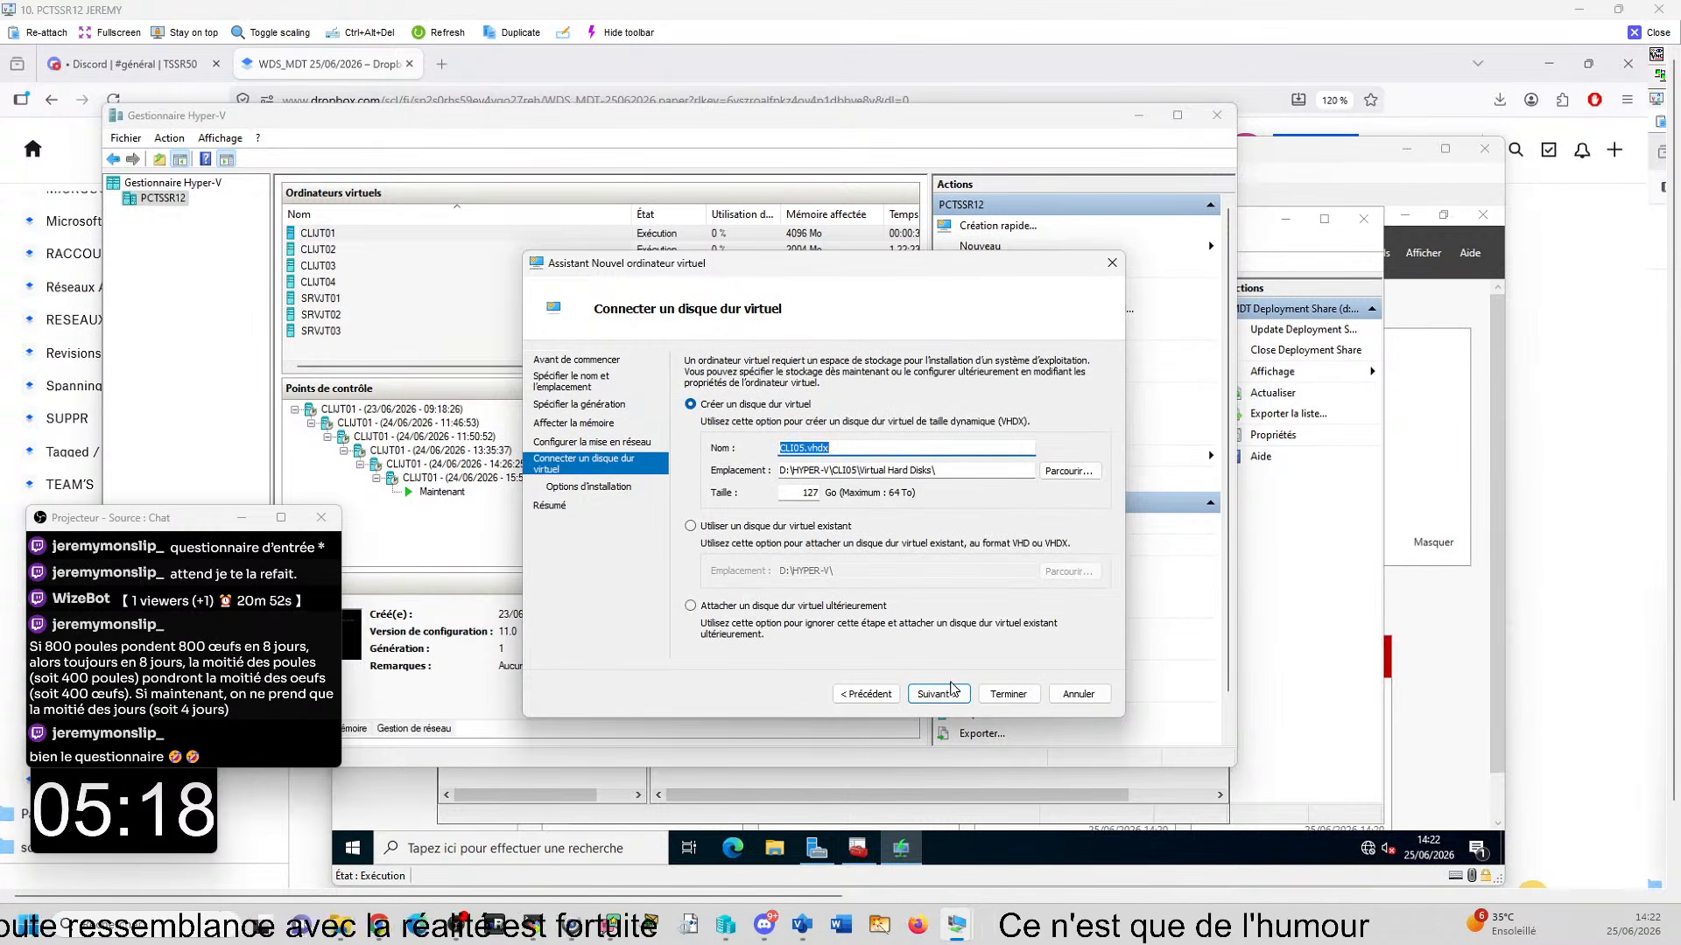
- Create a 127 GB CLI05.vhdx virtual disk, choose installation from a network server, and finish creating the virtual machine
click(937, 694)
click(691, 580)
click(936, 694)
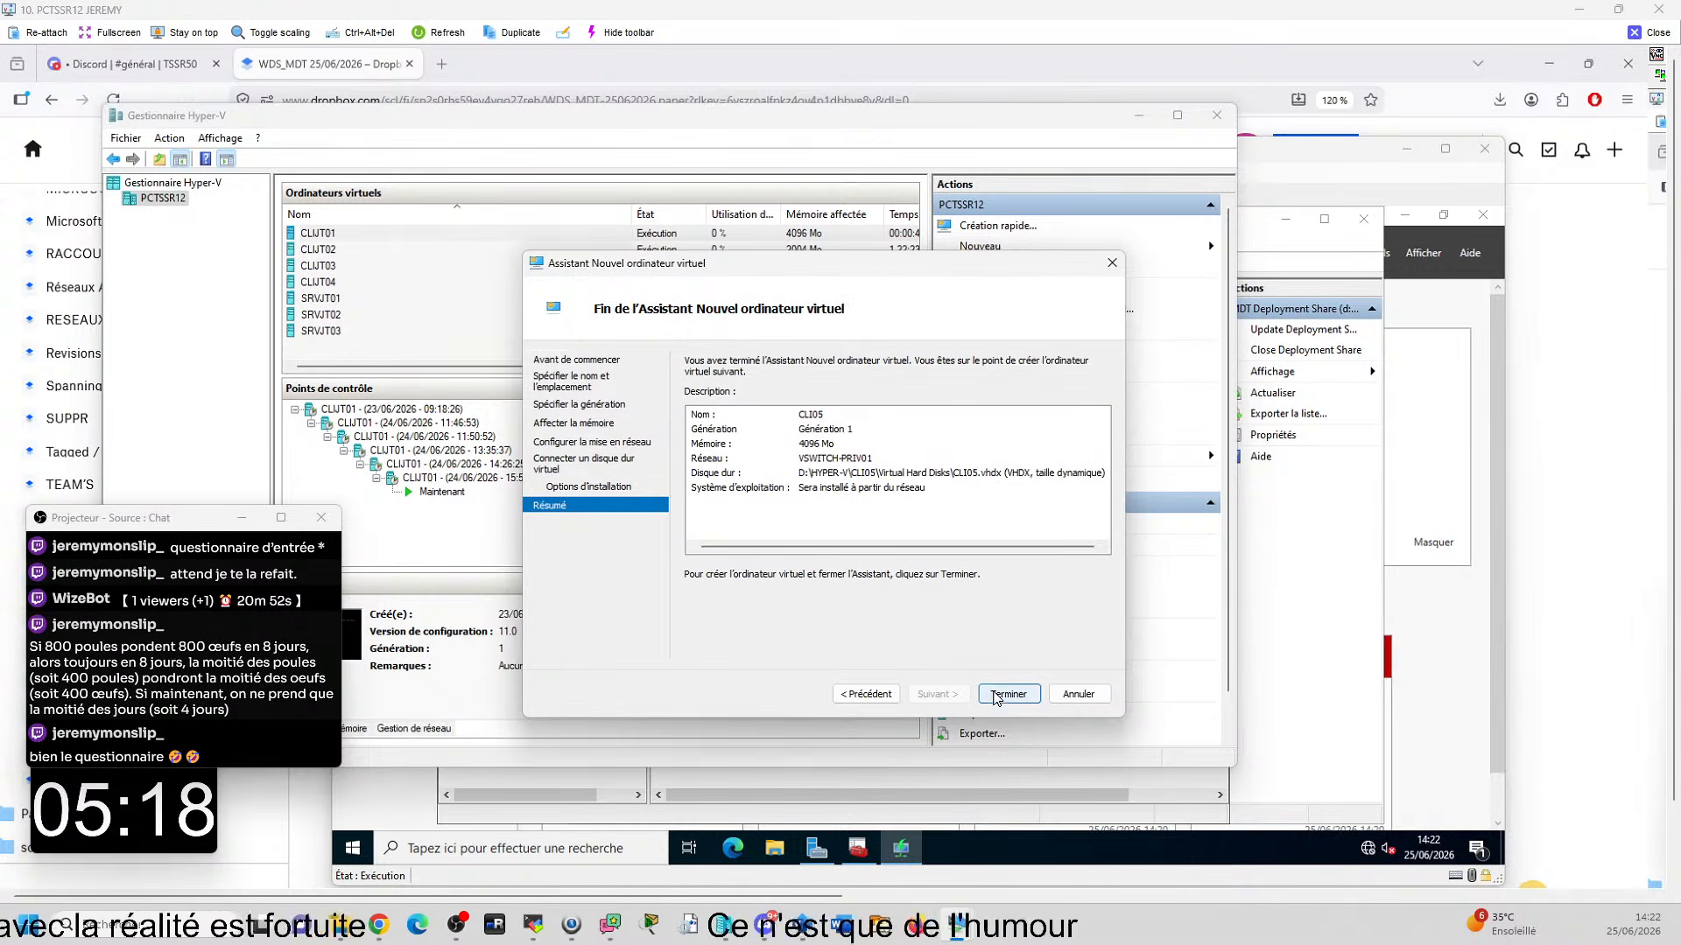
click(992, 694)
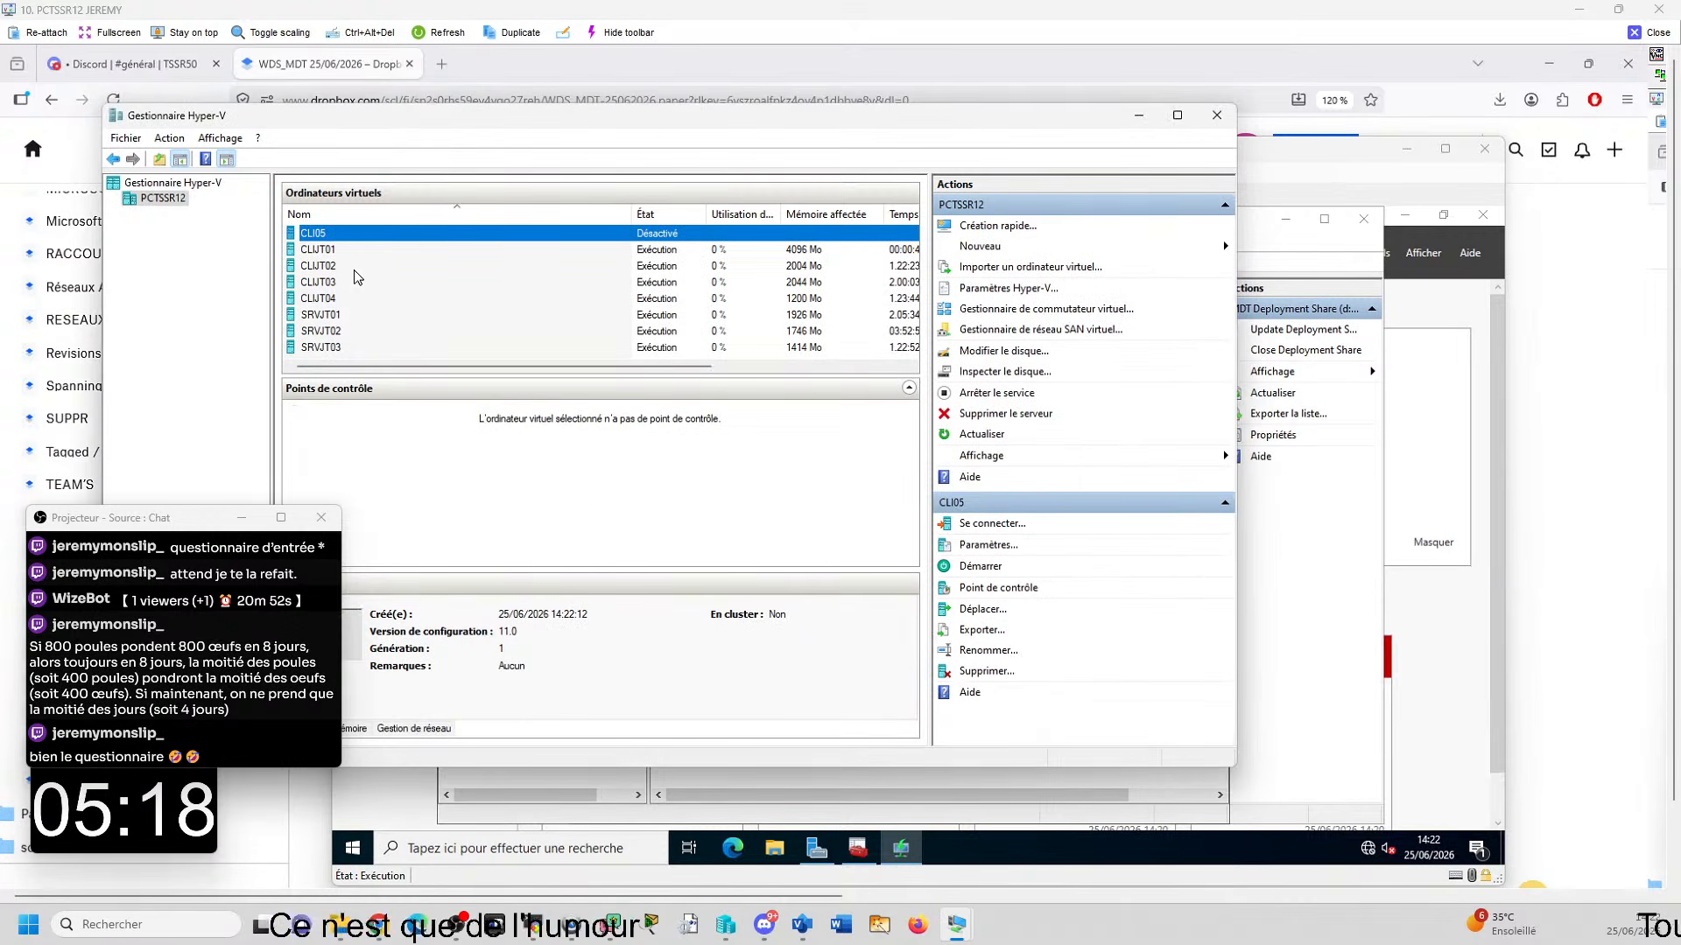
right_click(309, 234)
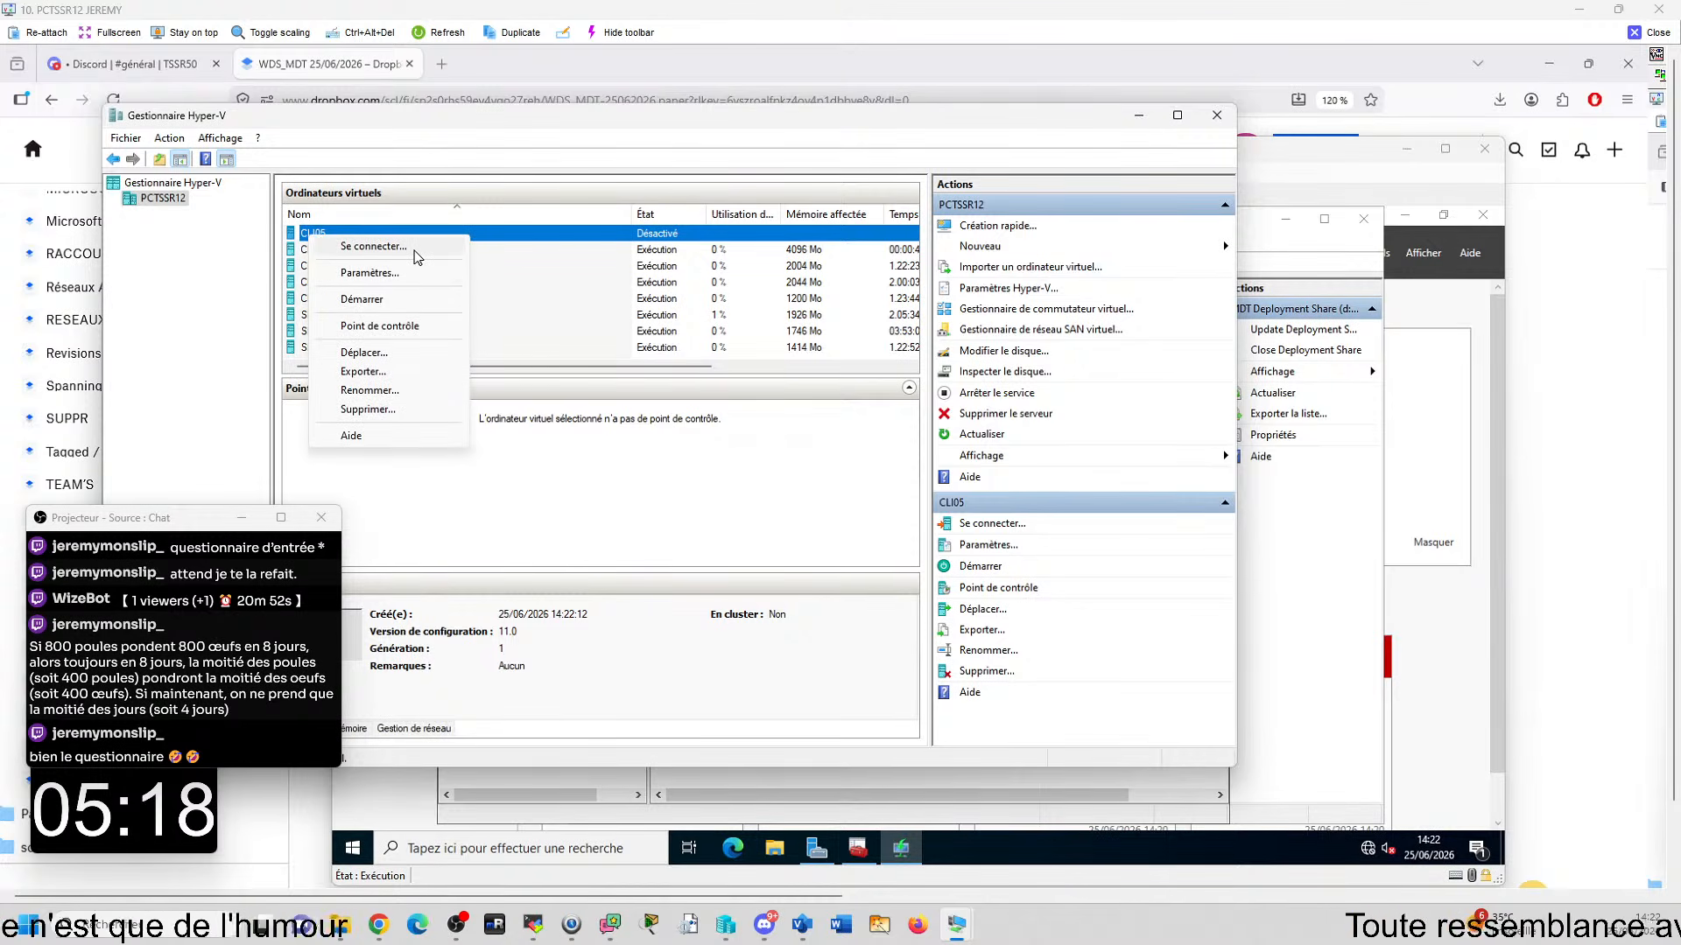
click(413, 250)
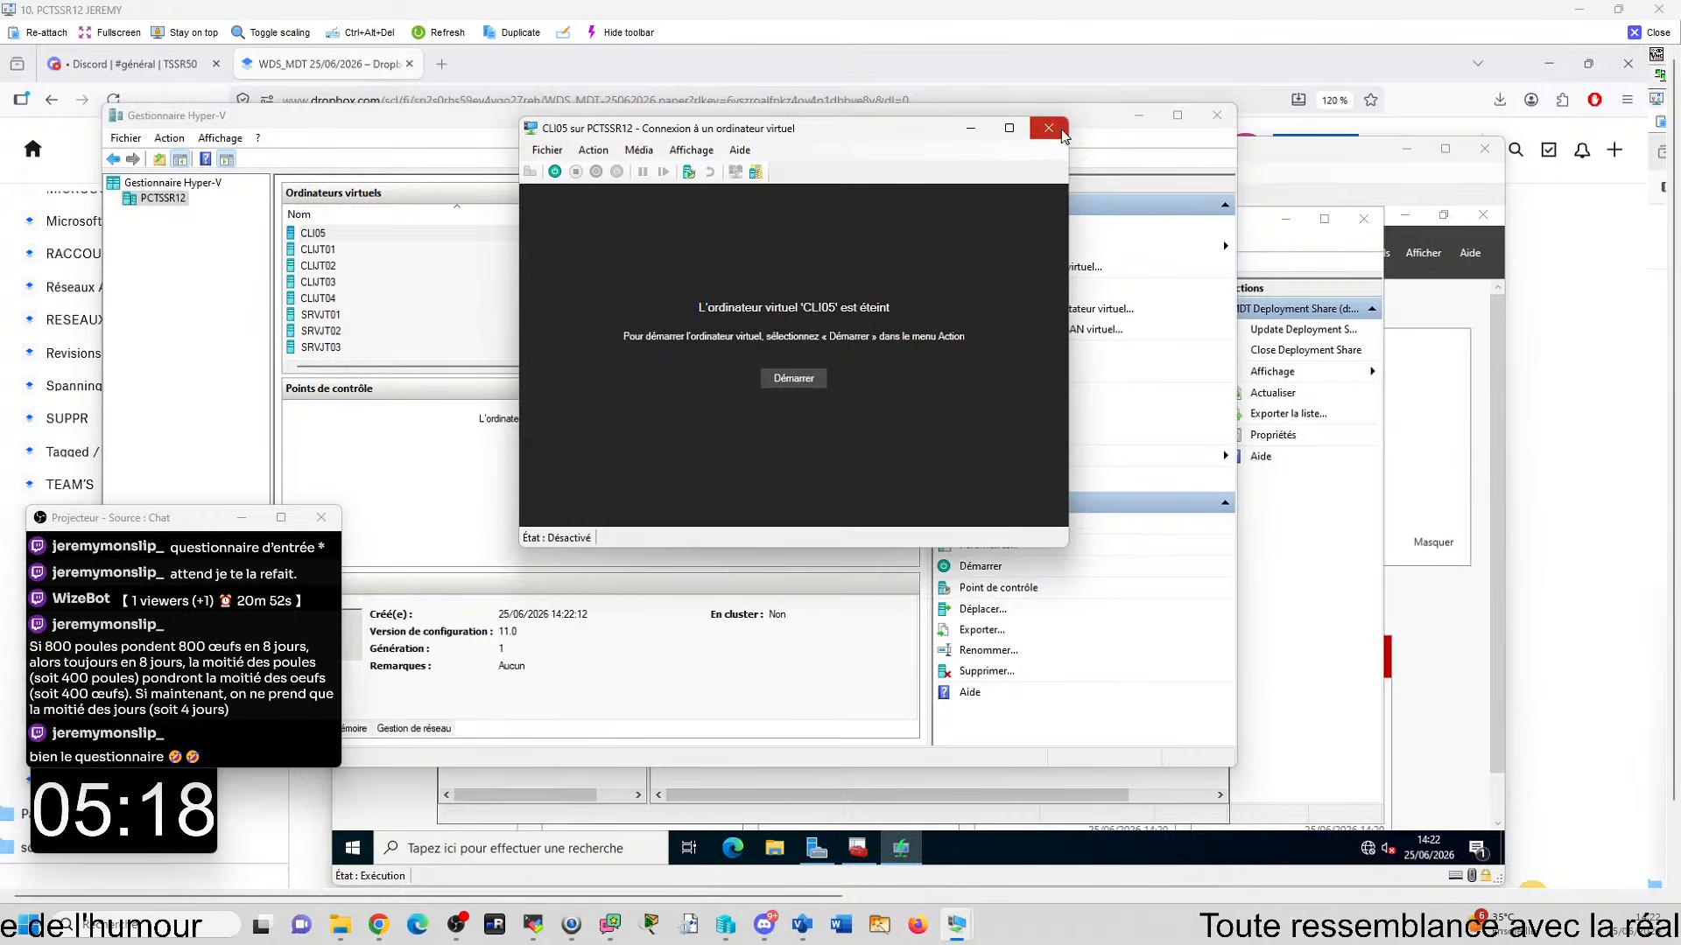
click(1062, 129)
- Give the CLI05 virtual machine 4 virtual processors and disable its automatic checkpoints
right_click(320, 234)
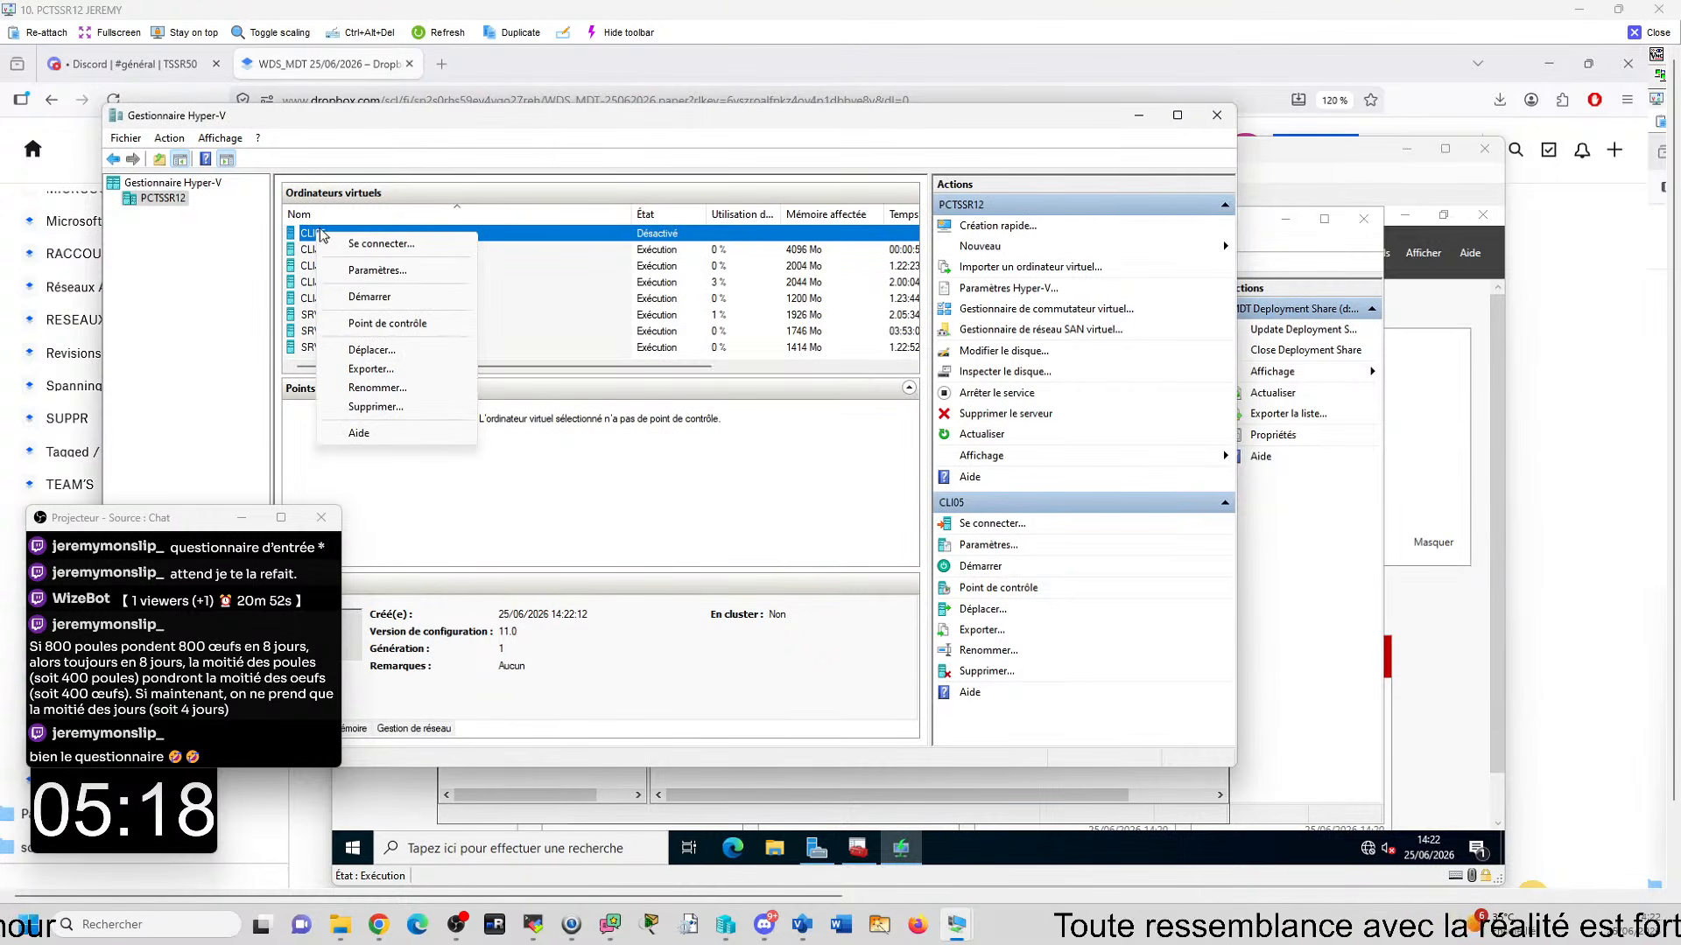
click(379, 271)
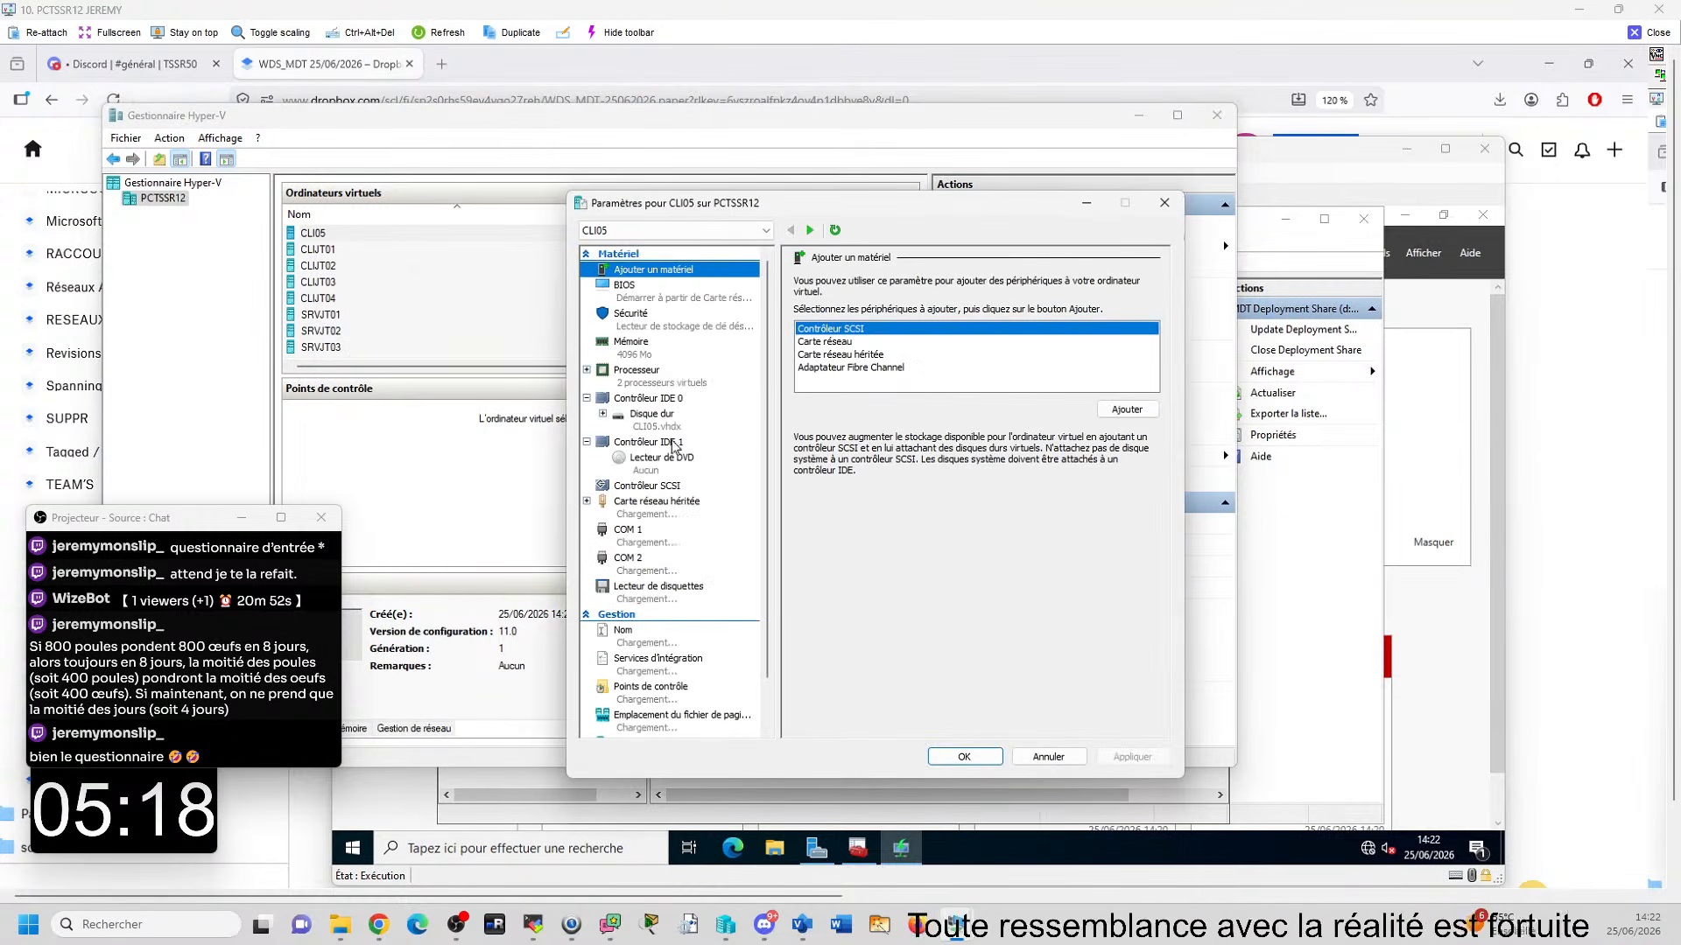
click(634, 376)
click(1001, 320)
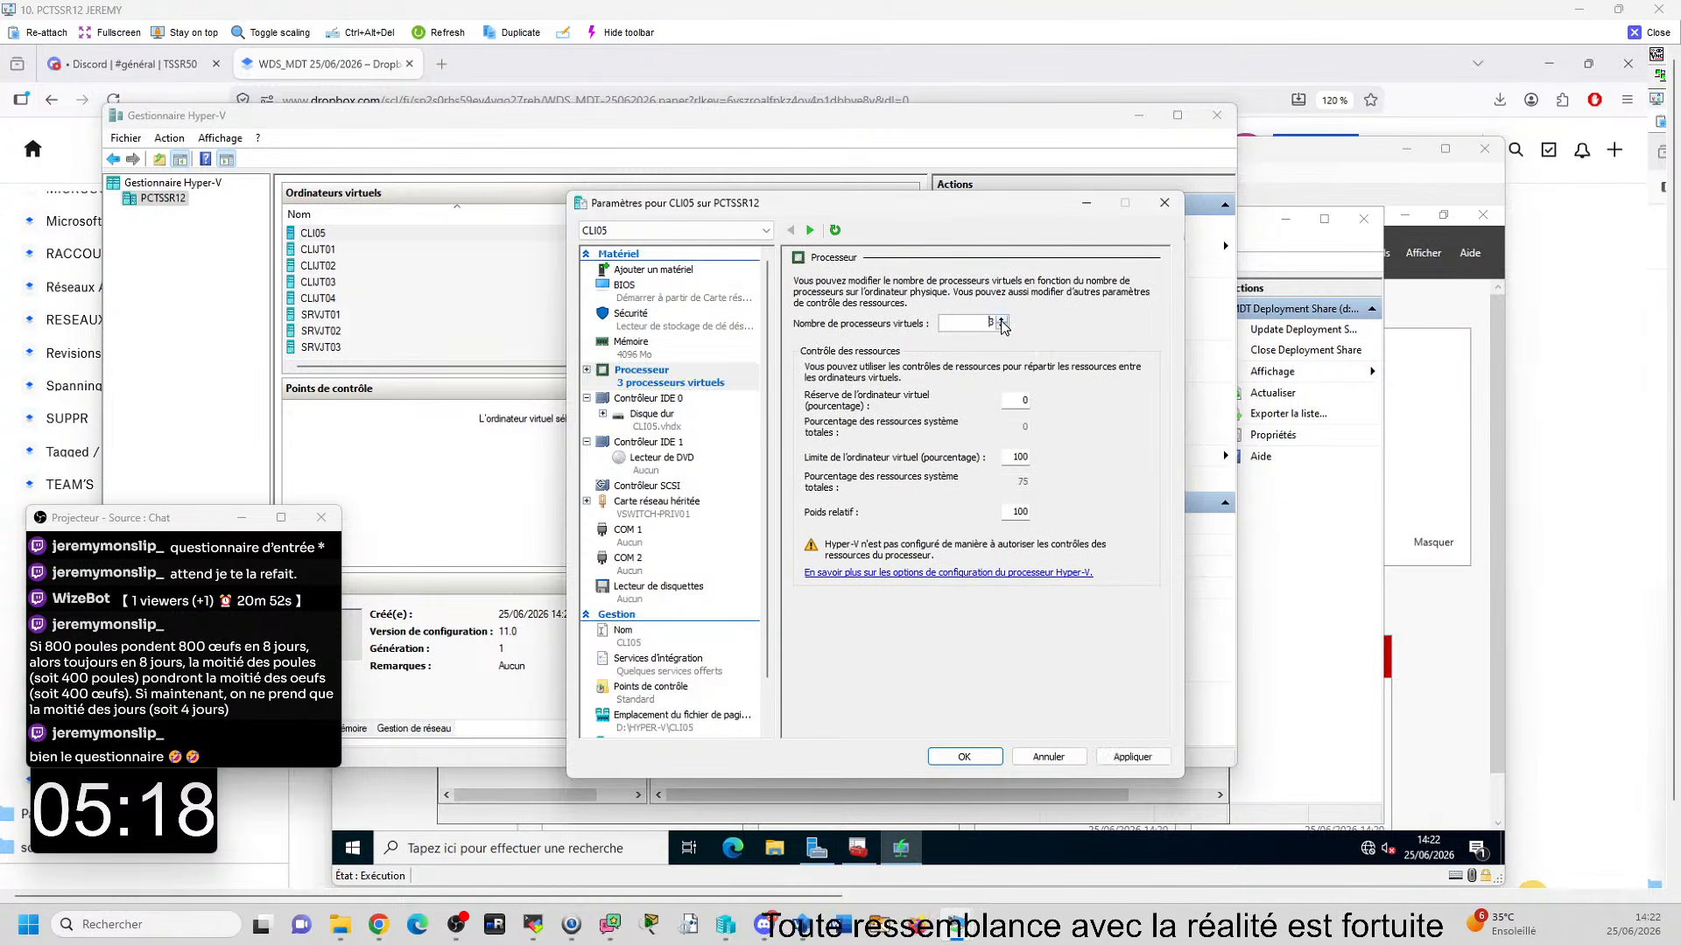
click(706, 694)
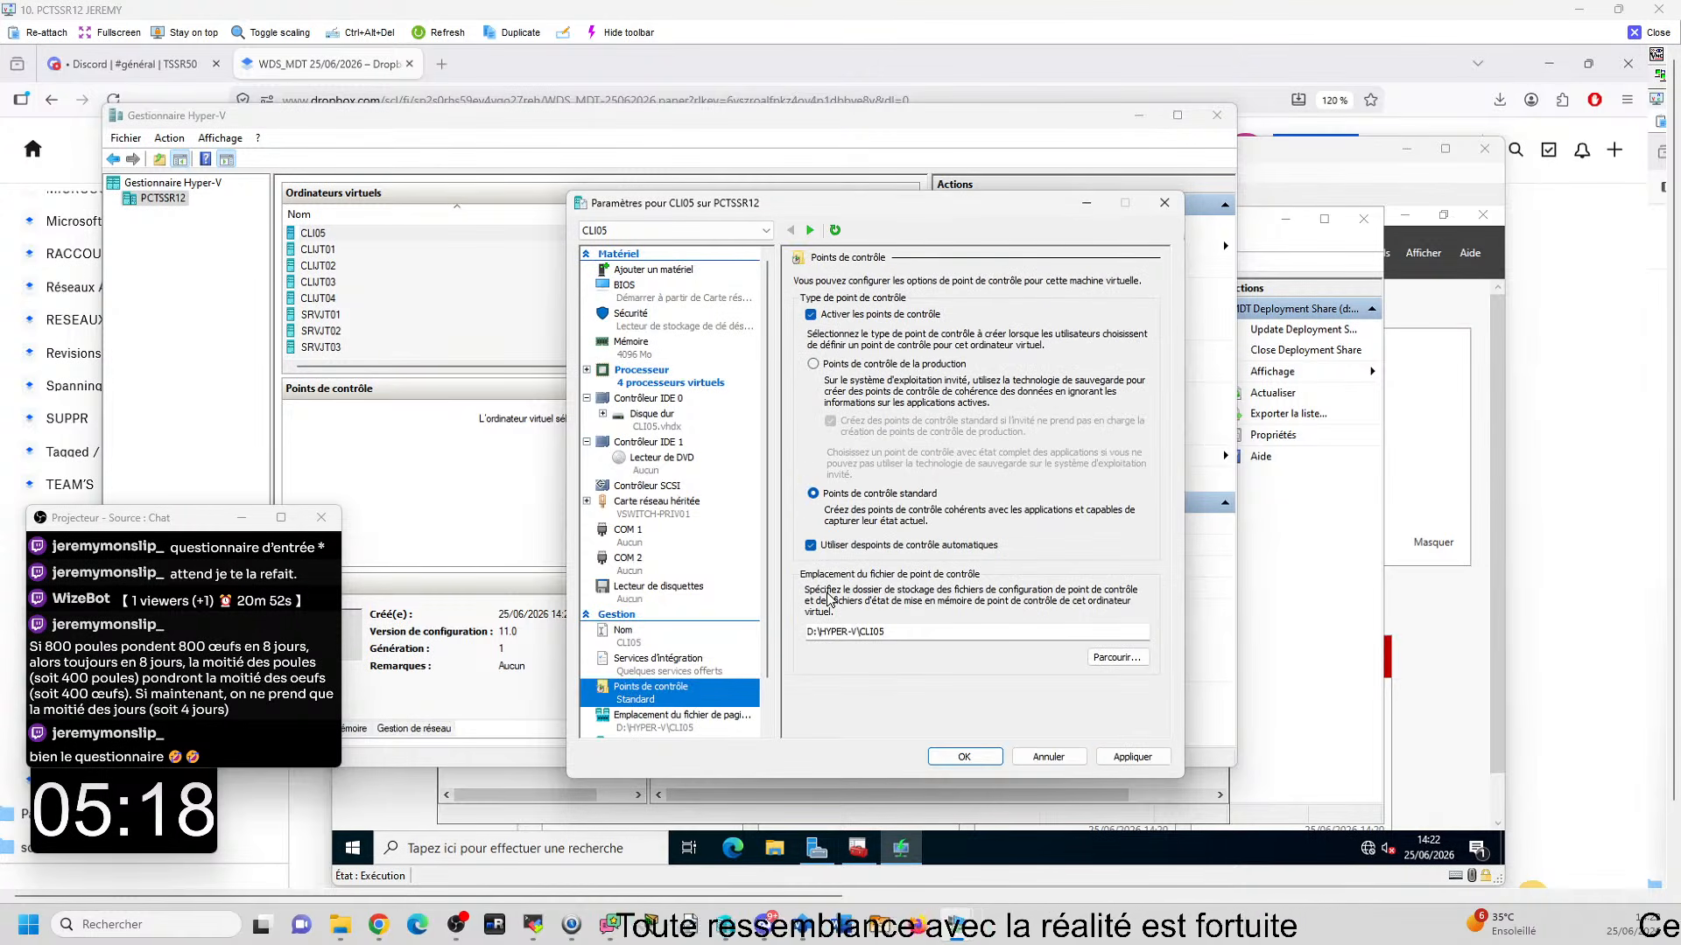
click(836, 546)
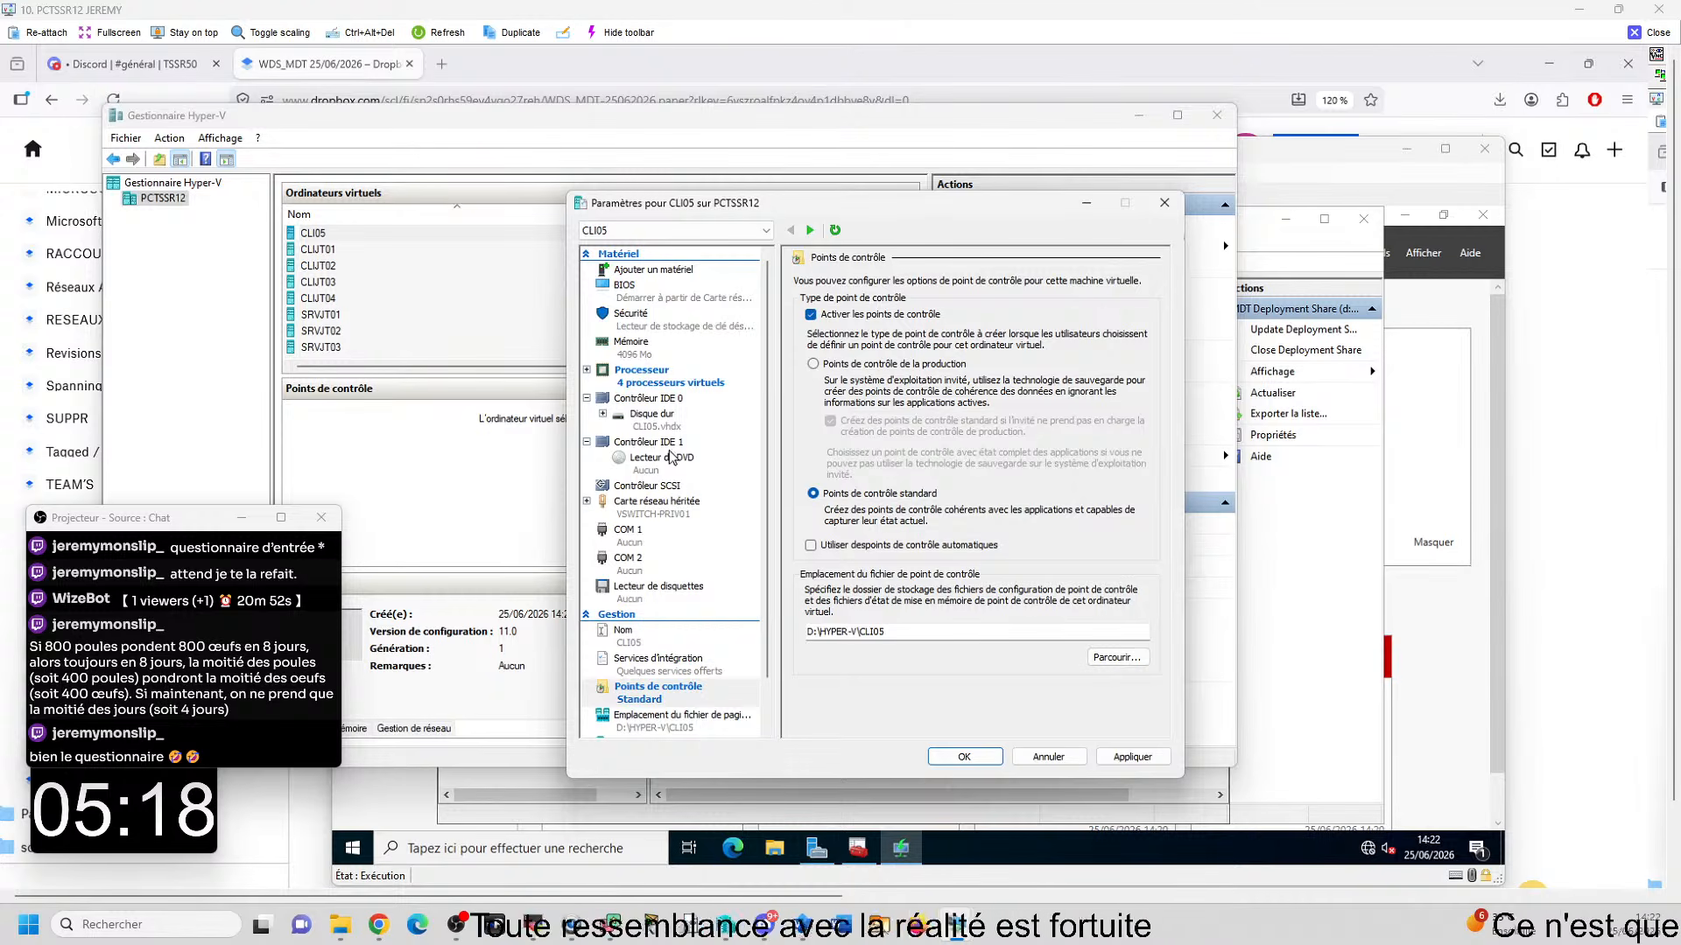
click(964, 756)
- Connect to CLI05, start it, and boot it over the network with the BOOT MDT image
right_click(317, 233)
click(337, 240)
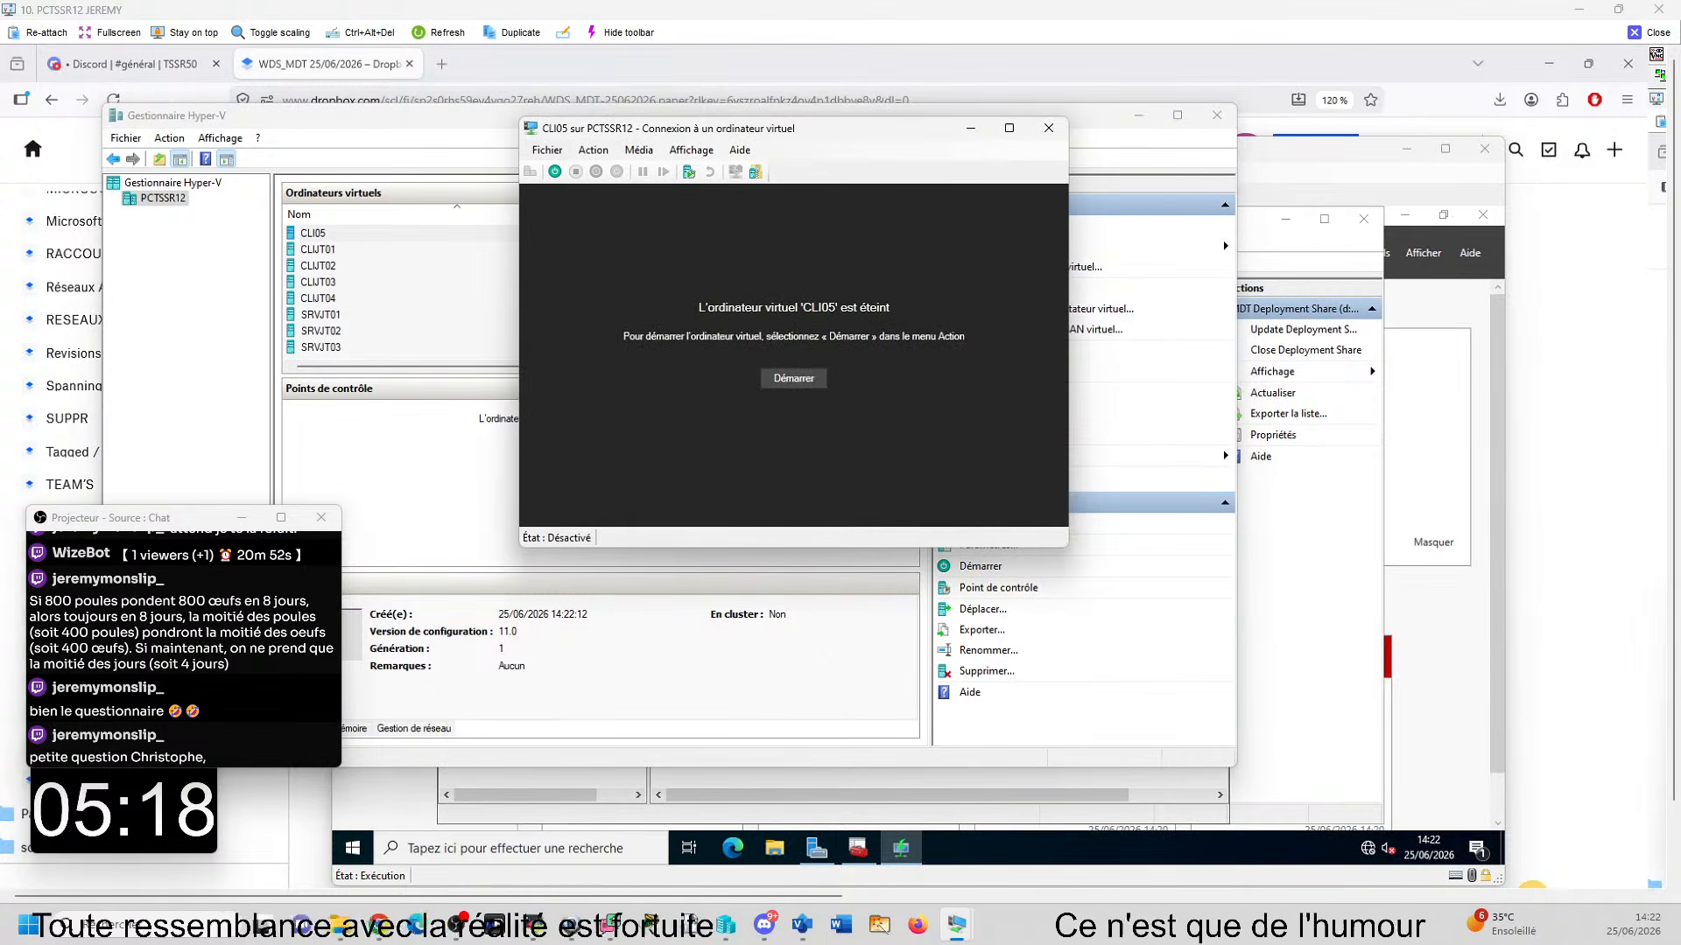
click(798, 385)
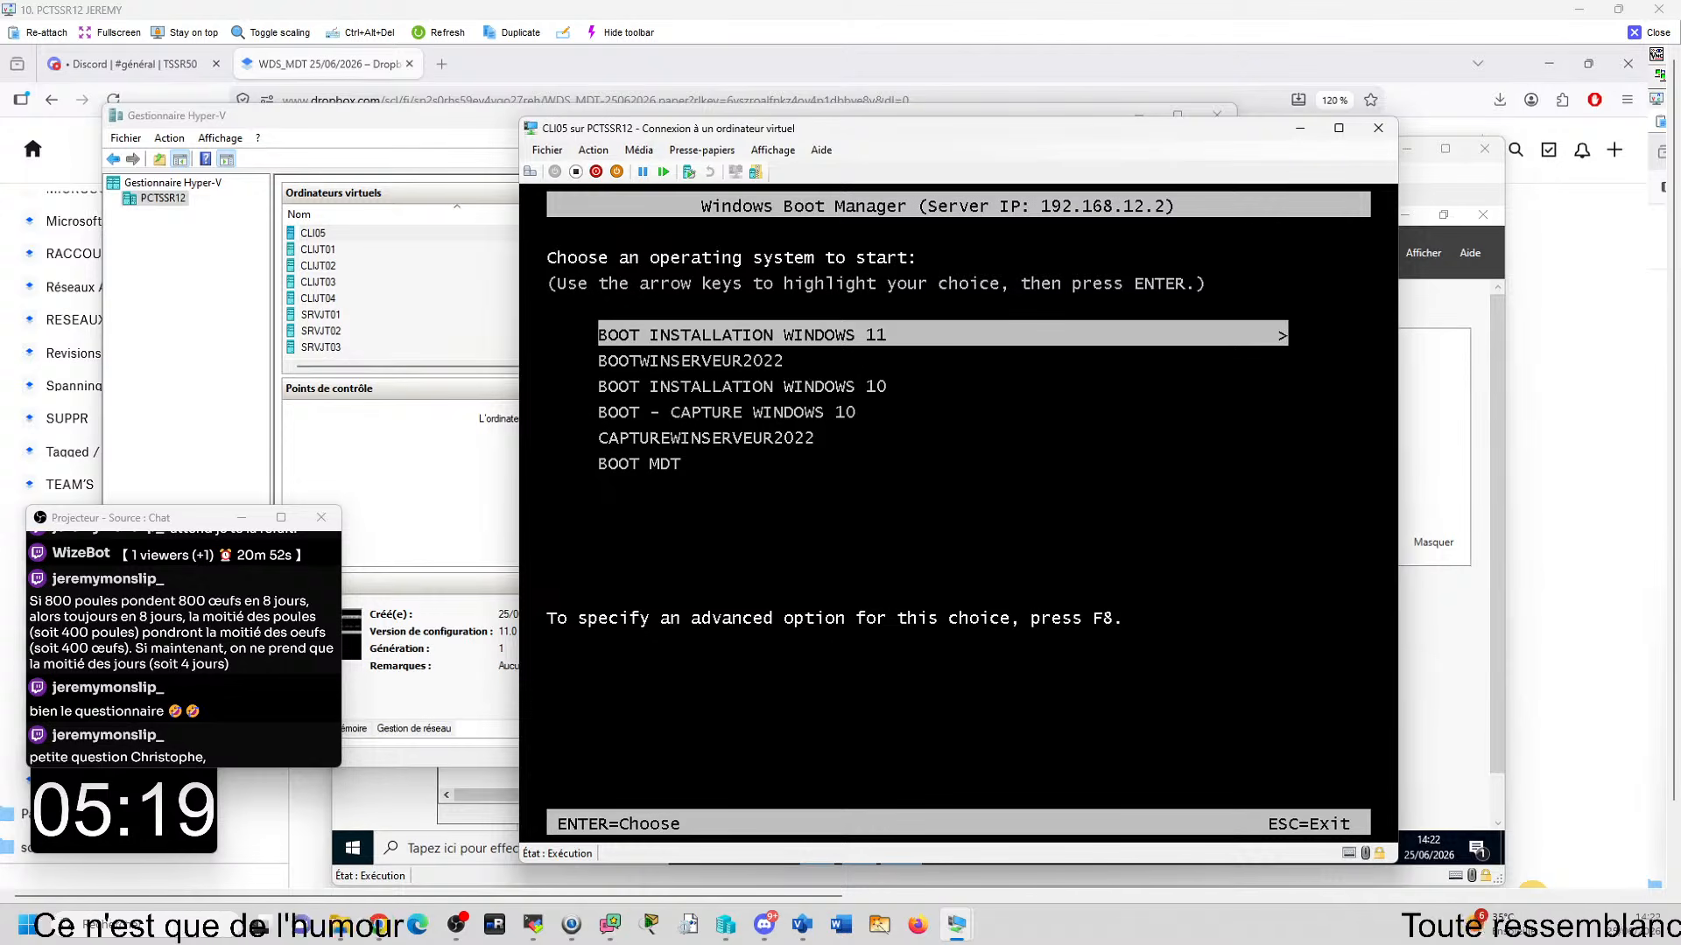
key(Down)
key(Down)
key(Down)
key(Down)
key(Down)
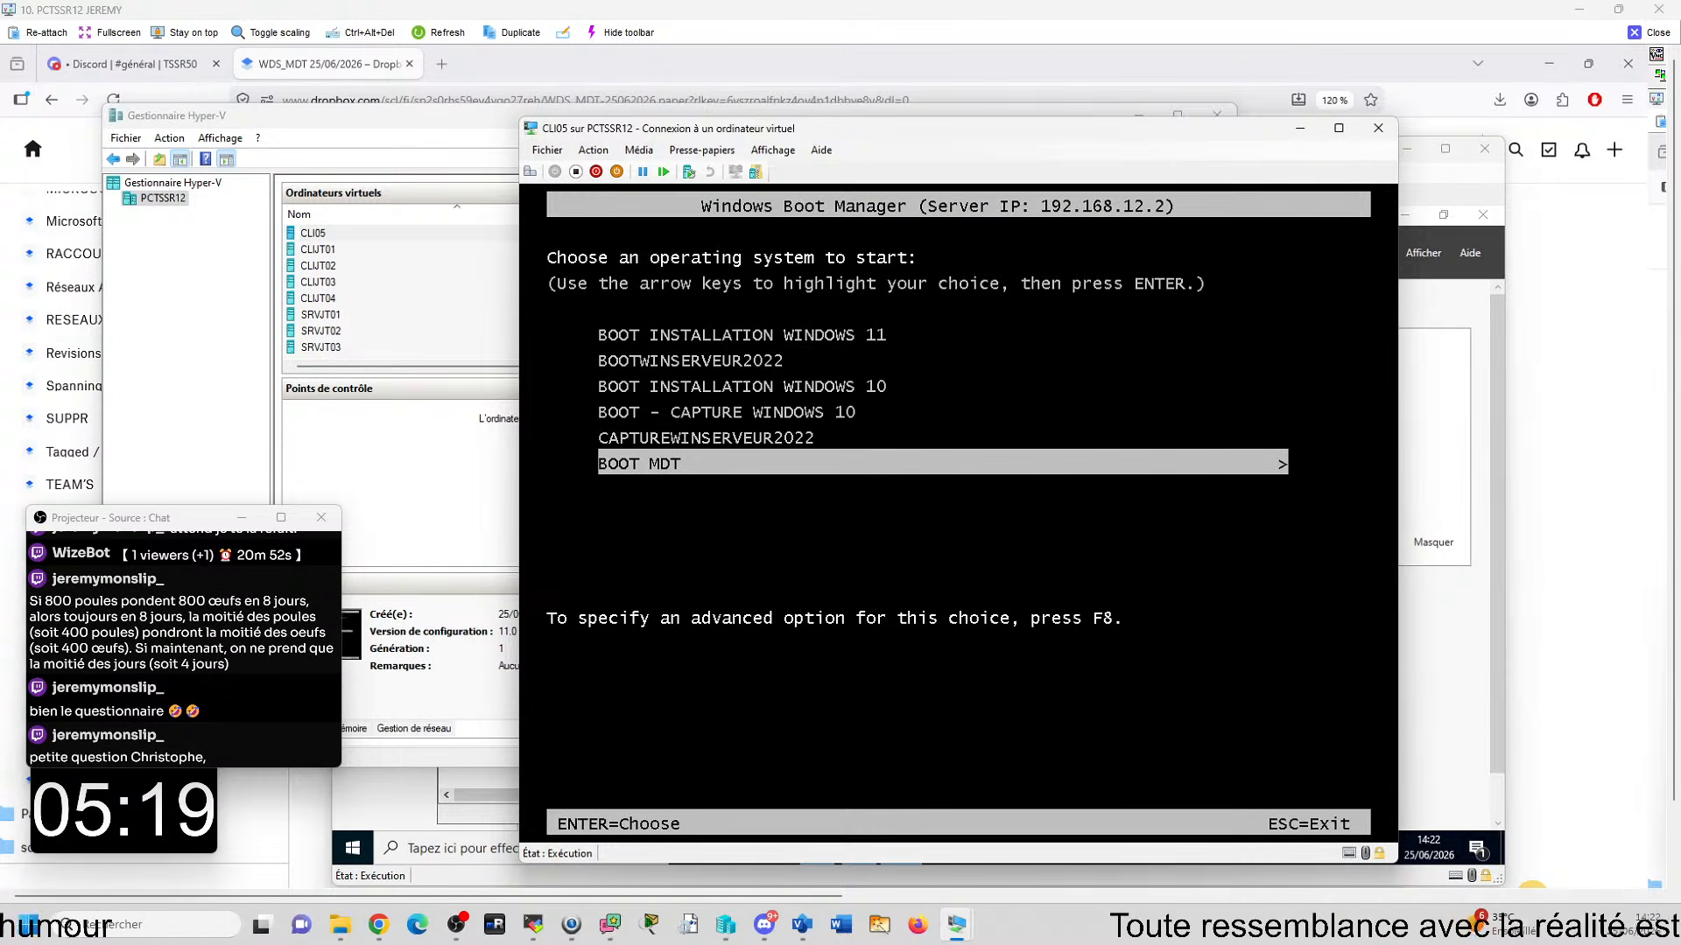
key(Return)
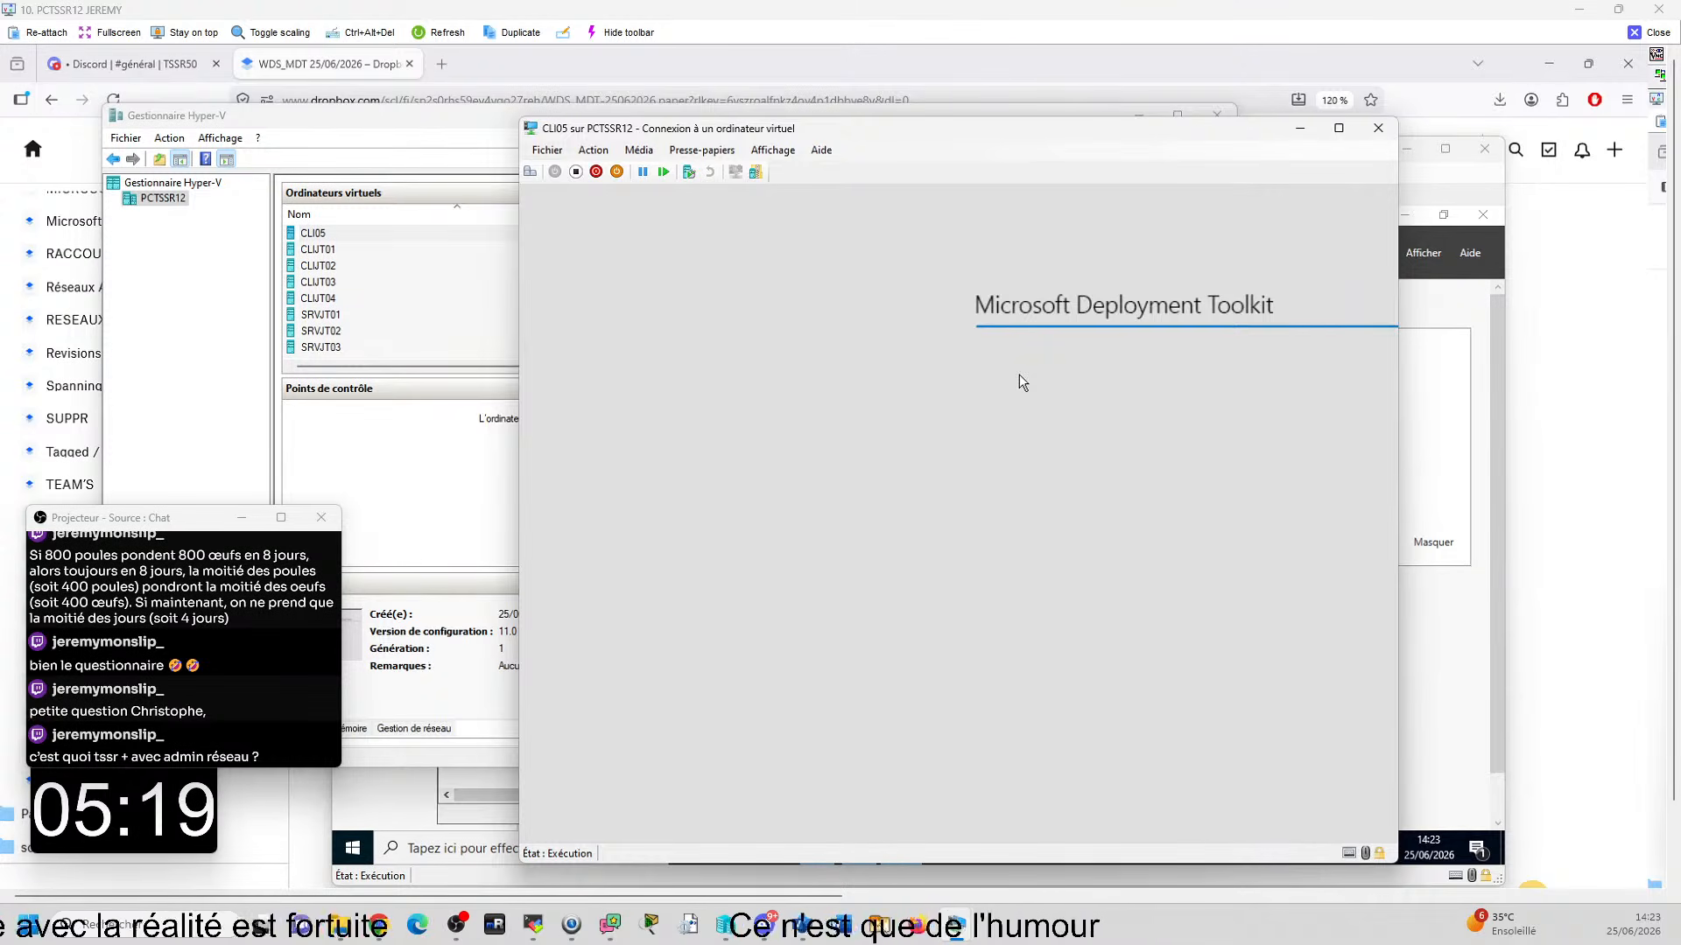
- Bring the CLIXY01 virtual machine window into view, examine its Lite Touch installation progress, and move it away again
drag(1680, 241, 872, 167)
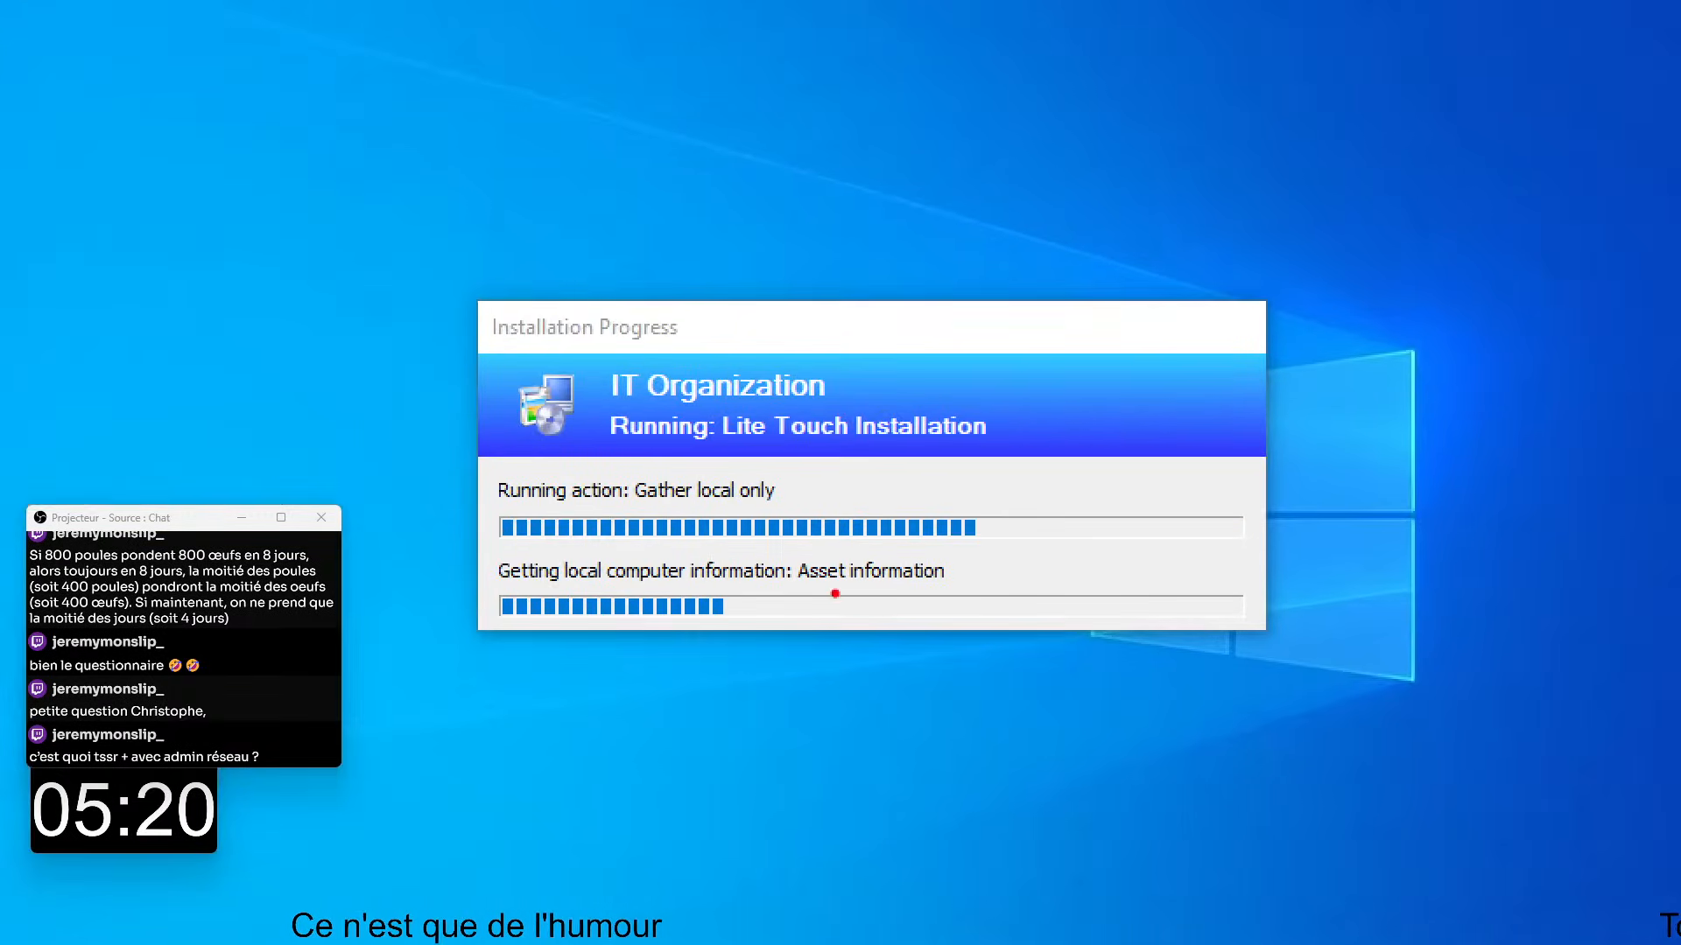
mouse_move(408, 242)
mouse_down()
mouse_move(1575, 679)
mouse_move(1476, 711)
mouse_up()
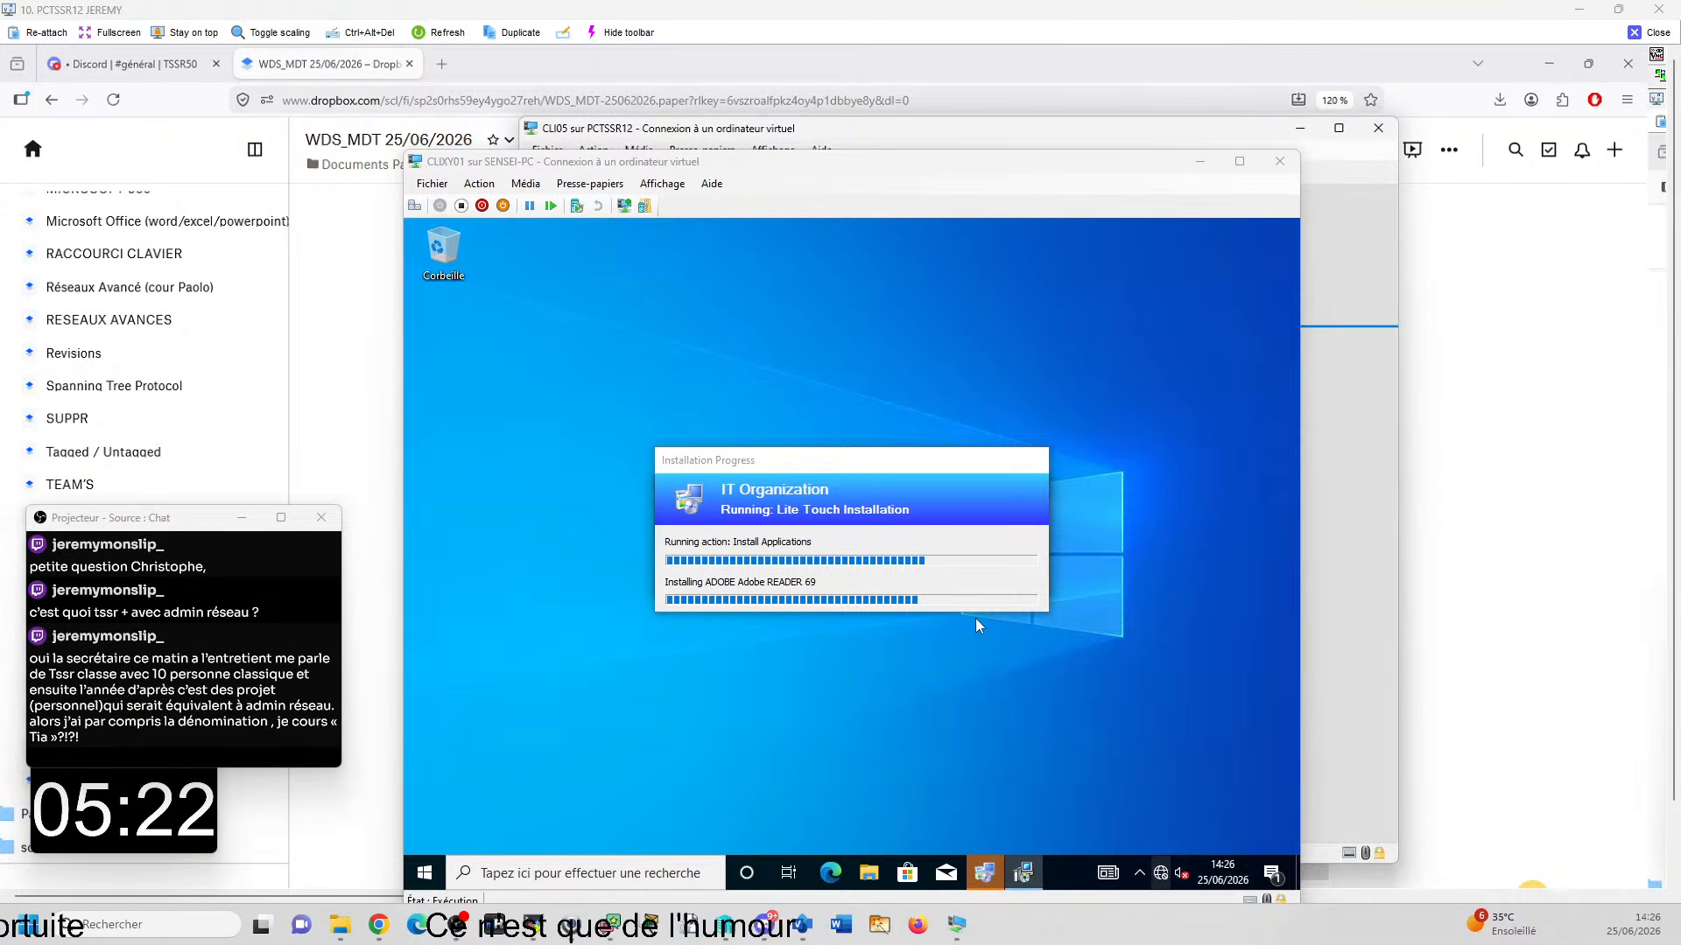
drag(705, 162, 1191, 178)
drag(1048, 185, 1680, 249)
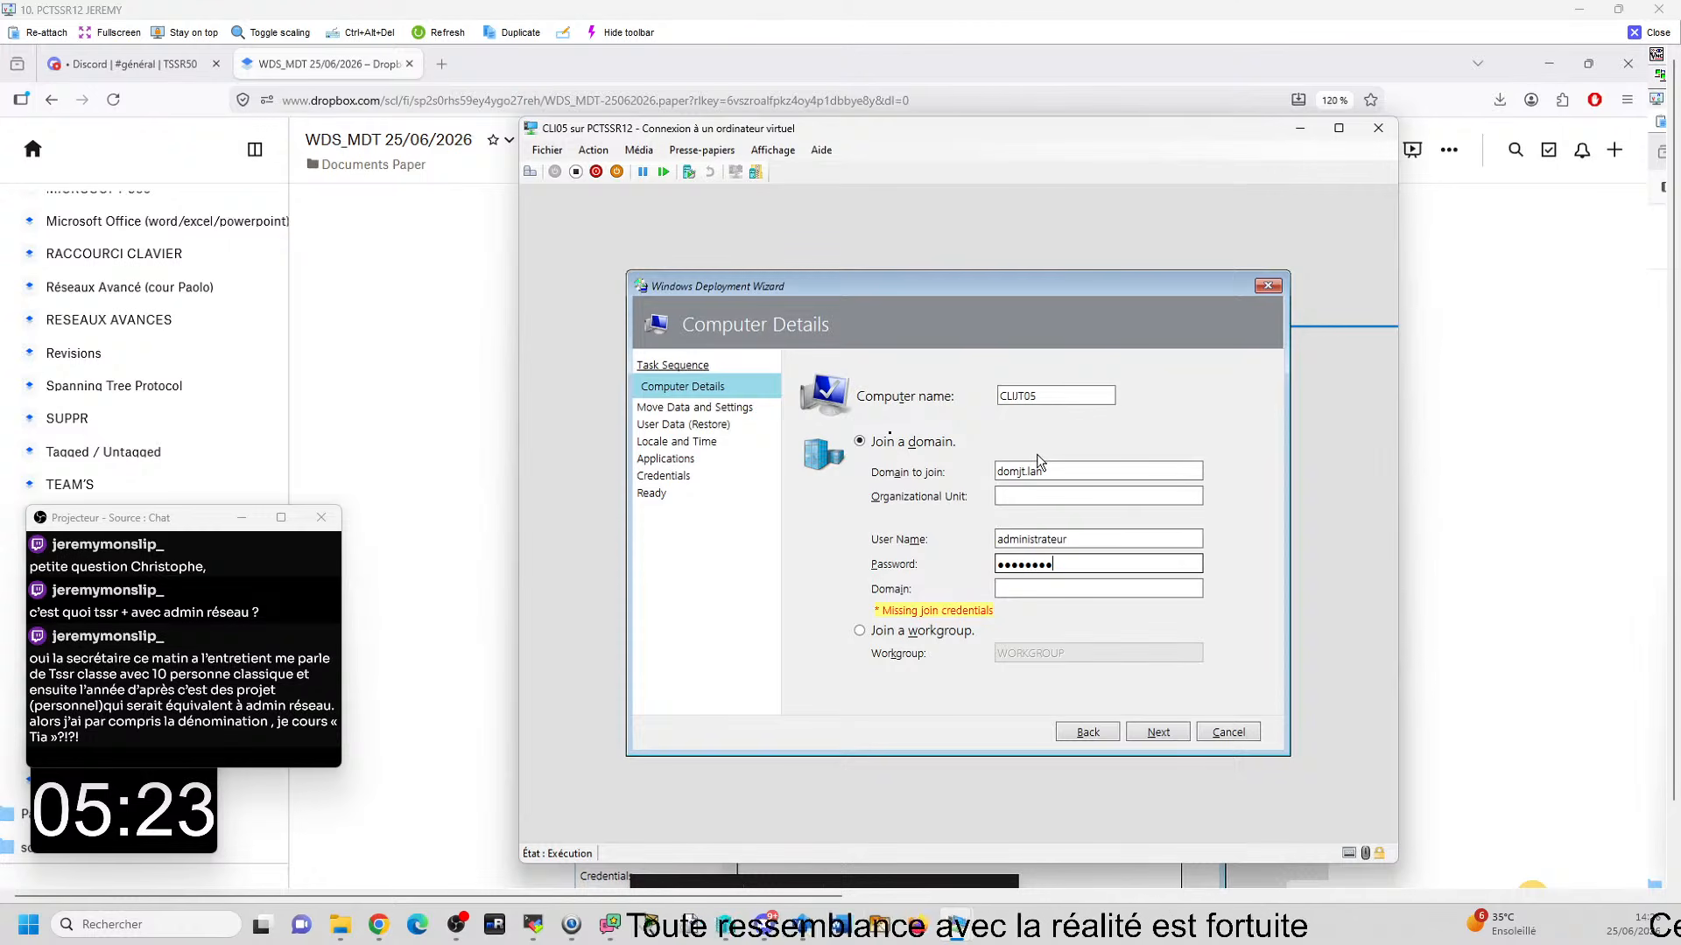
- Complete the domain-join credentials with the domain domjt.lan and accept the computer details
key(Tab)
text(domjt.lan)
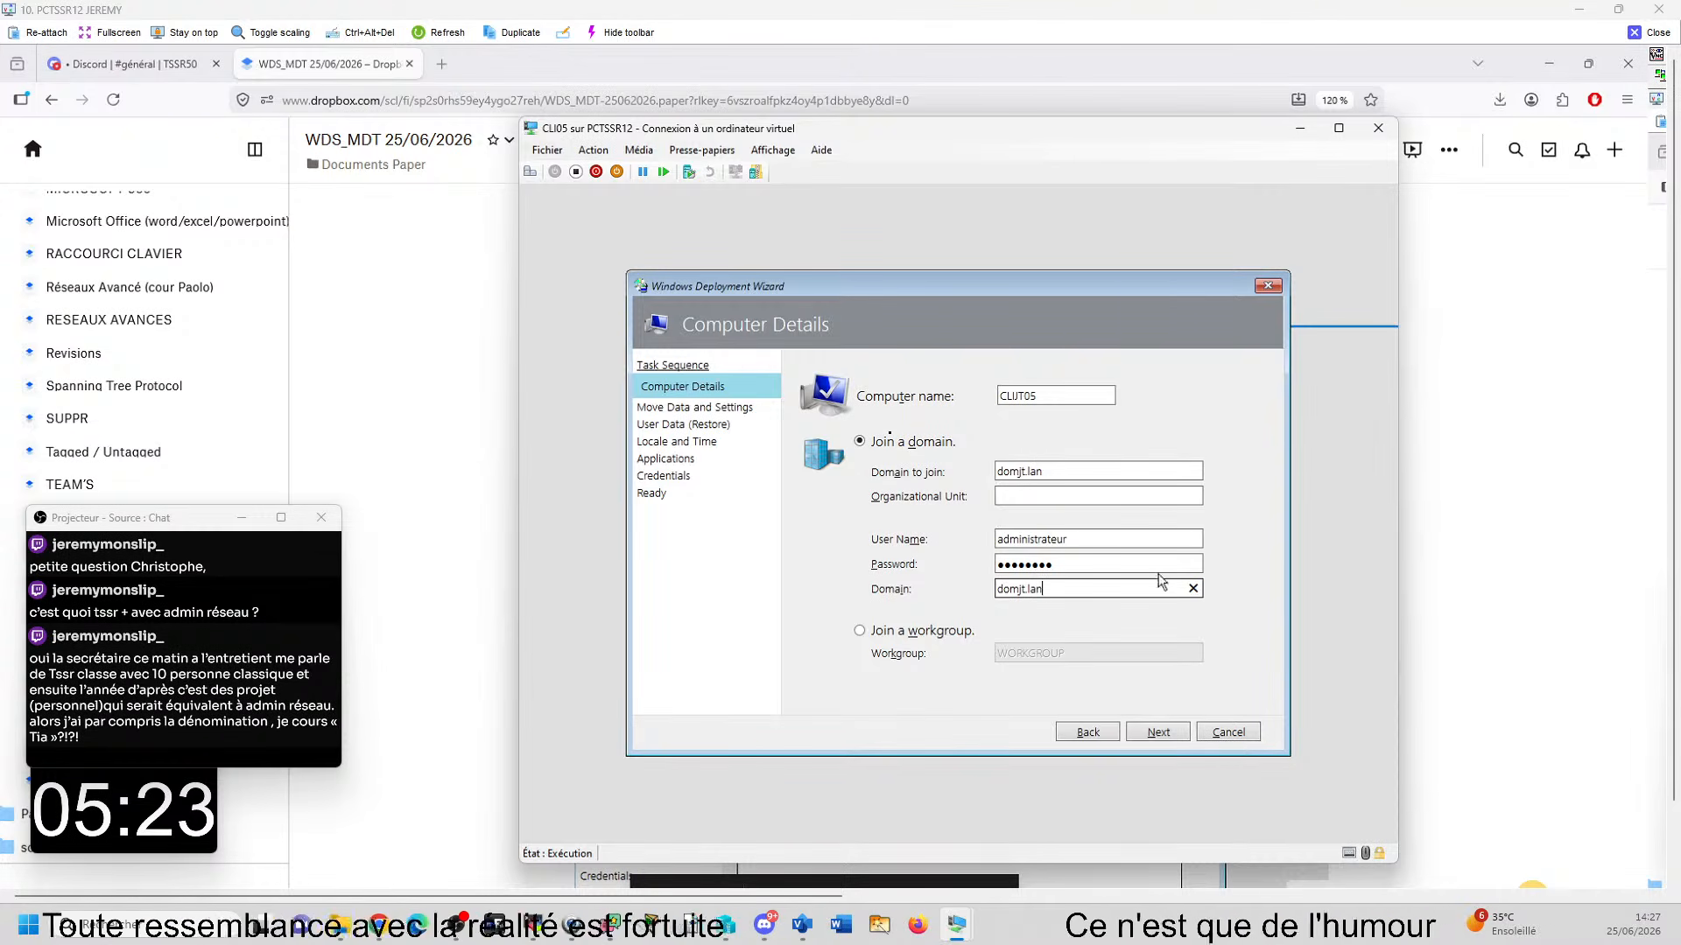
click(1158, 732)
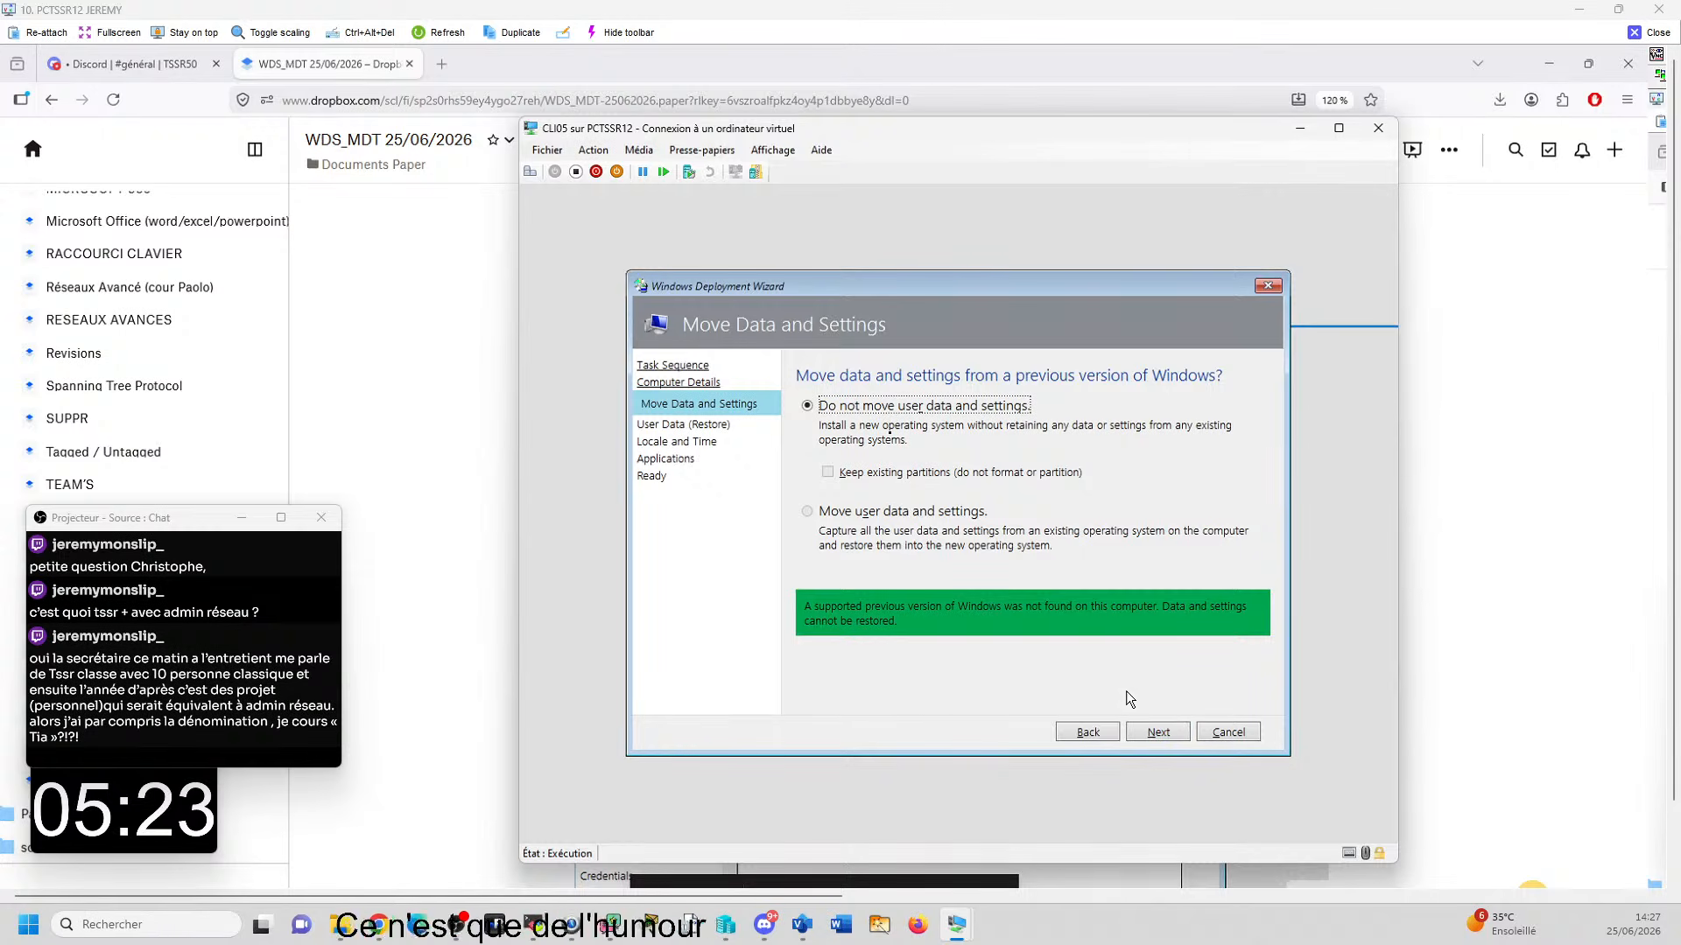
- Choose not to move or restore user data and settings, and open the time zone choices
click(1143, 732)
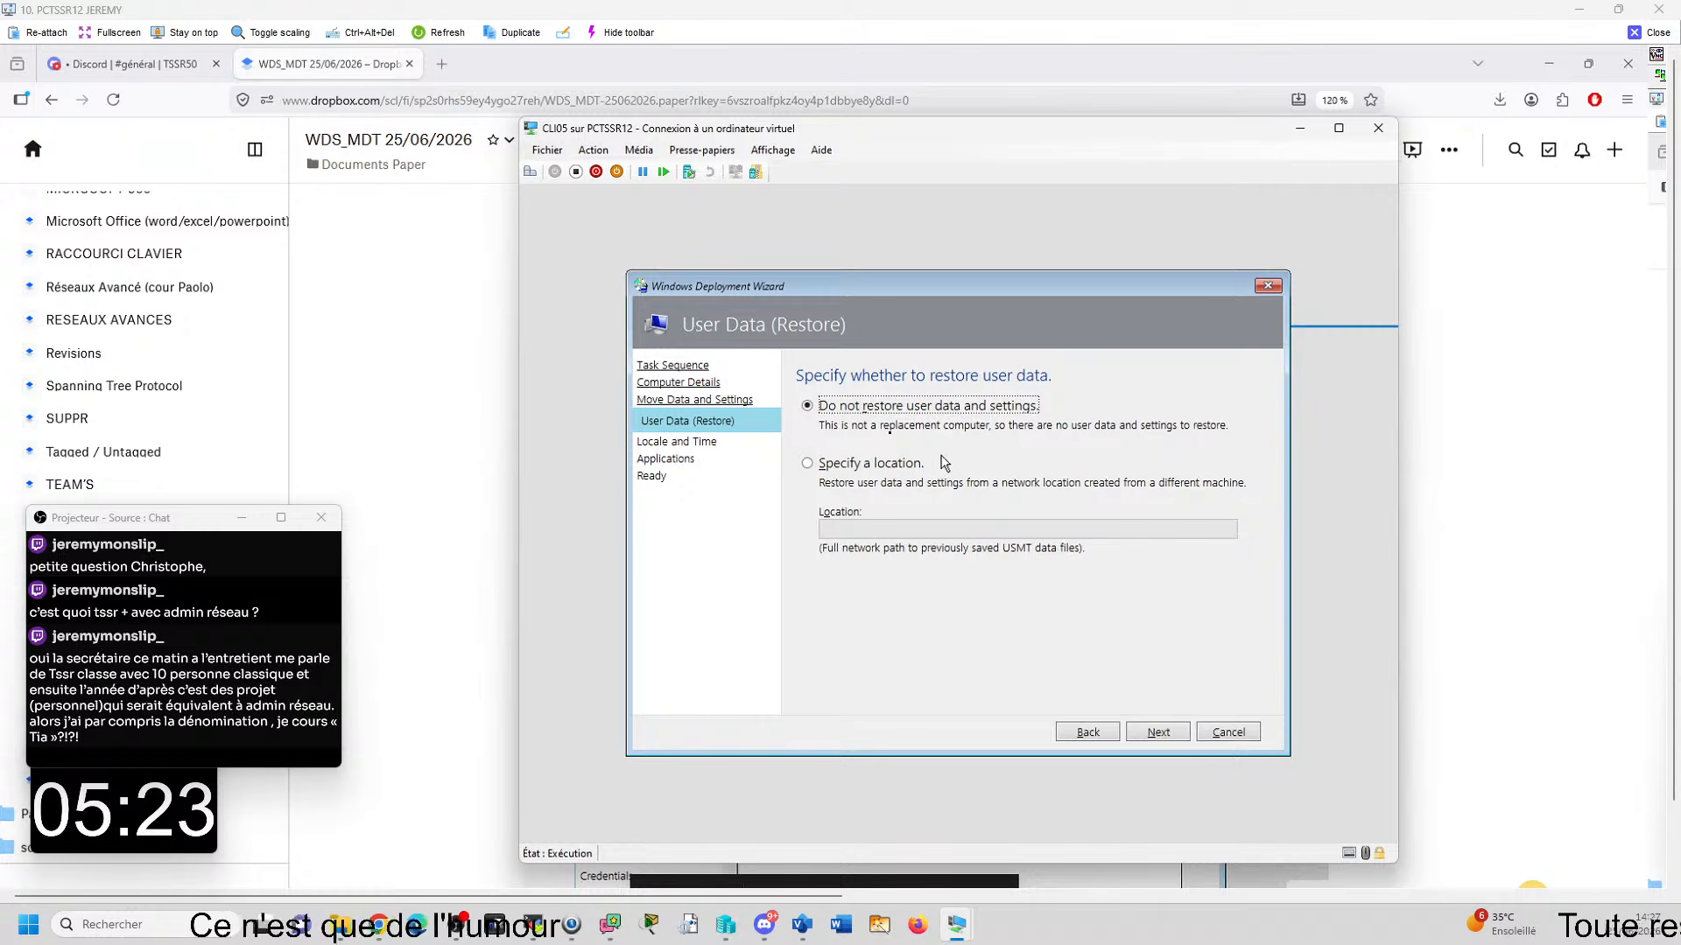
click(1145, 730)
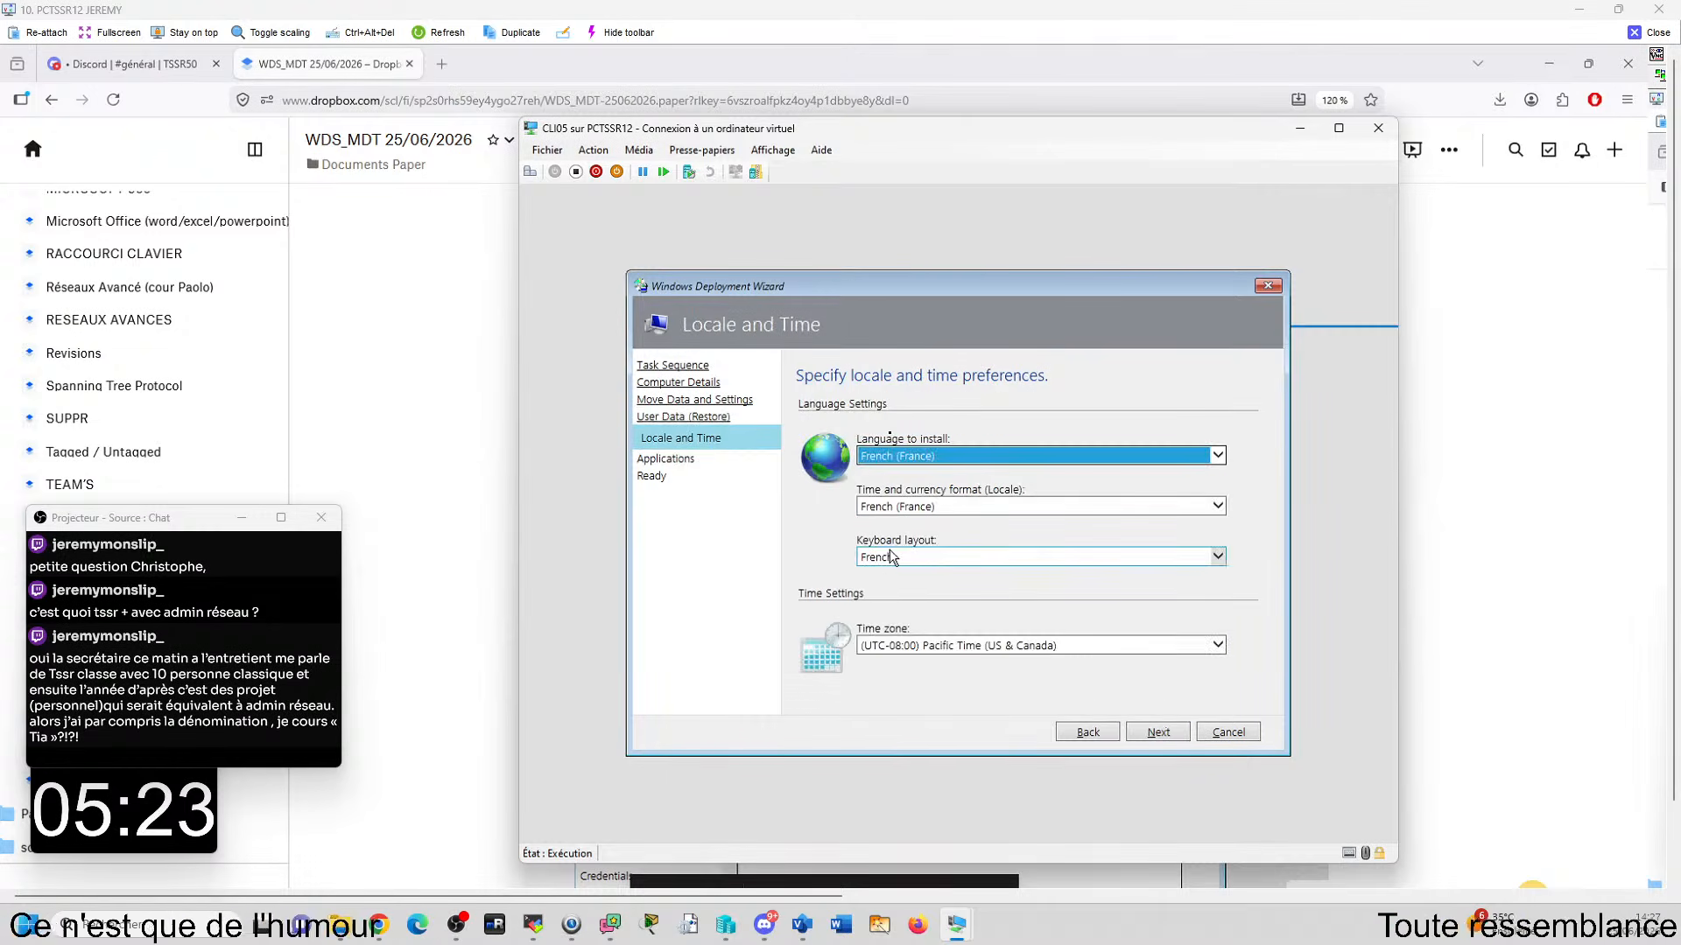
click(902, 646)
- Check the application installation on CLIXY01 again and return to the CLI05 deployment
drag(1680, 188, 1006, 140)
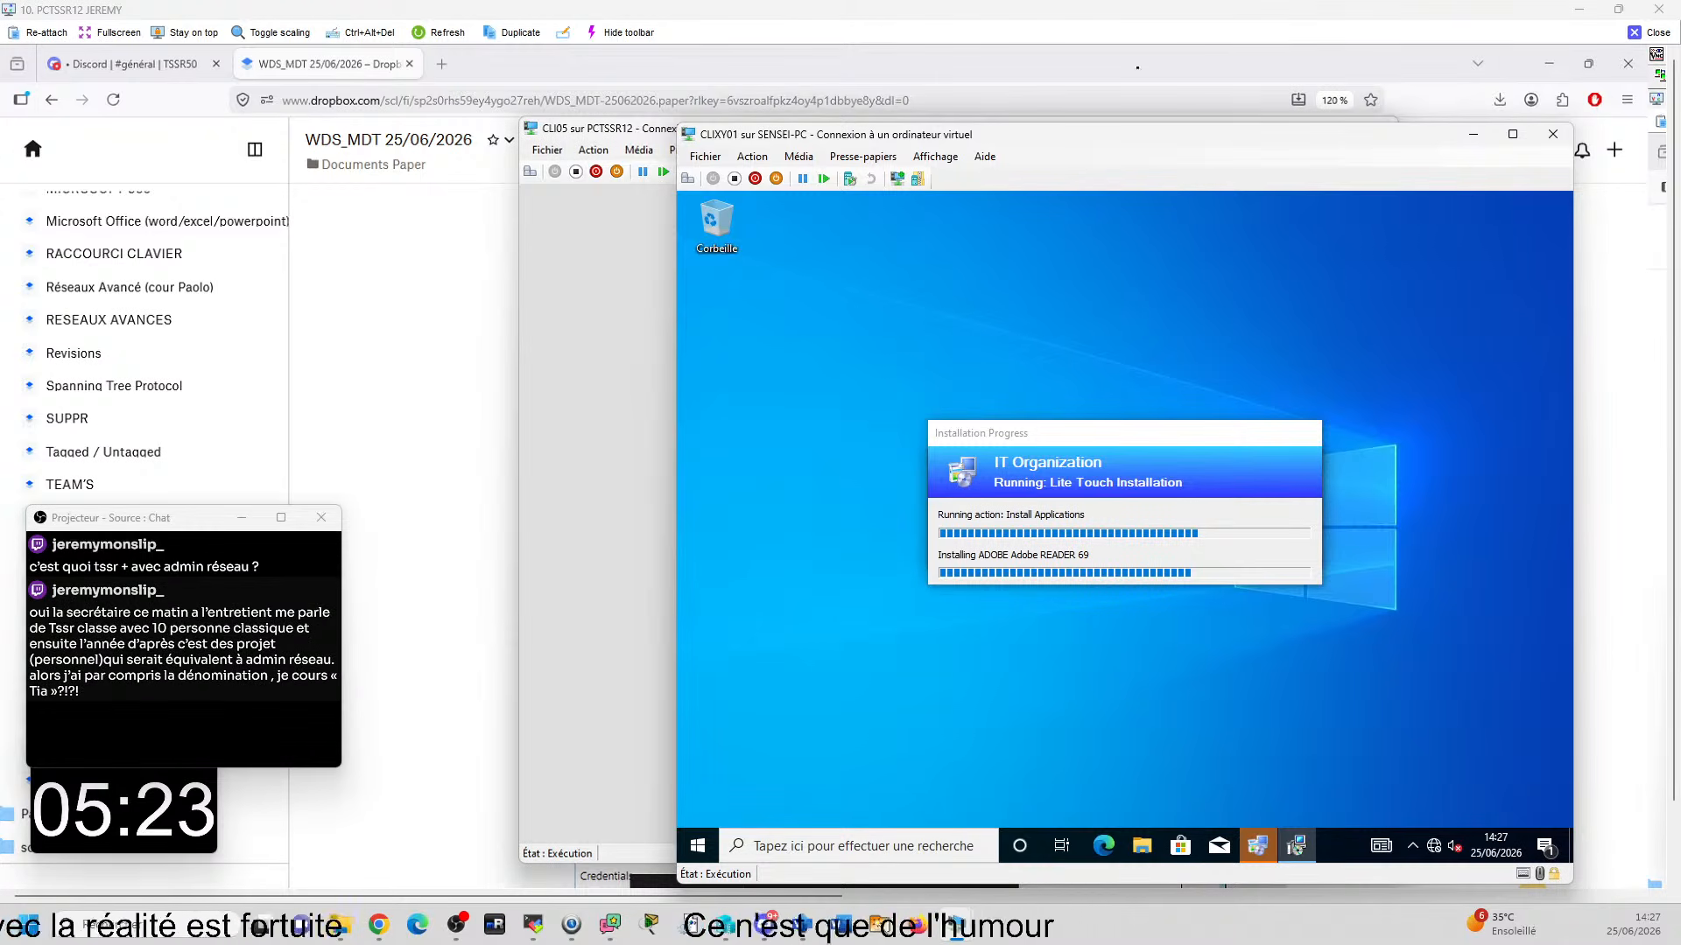
drag(1078, 137, 1680, 158)
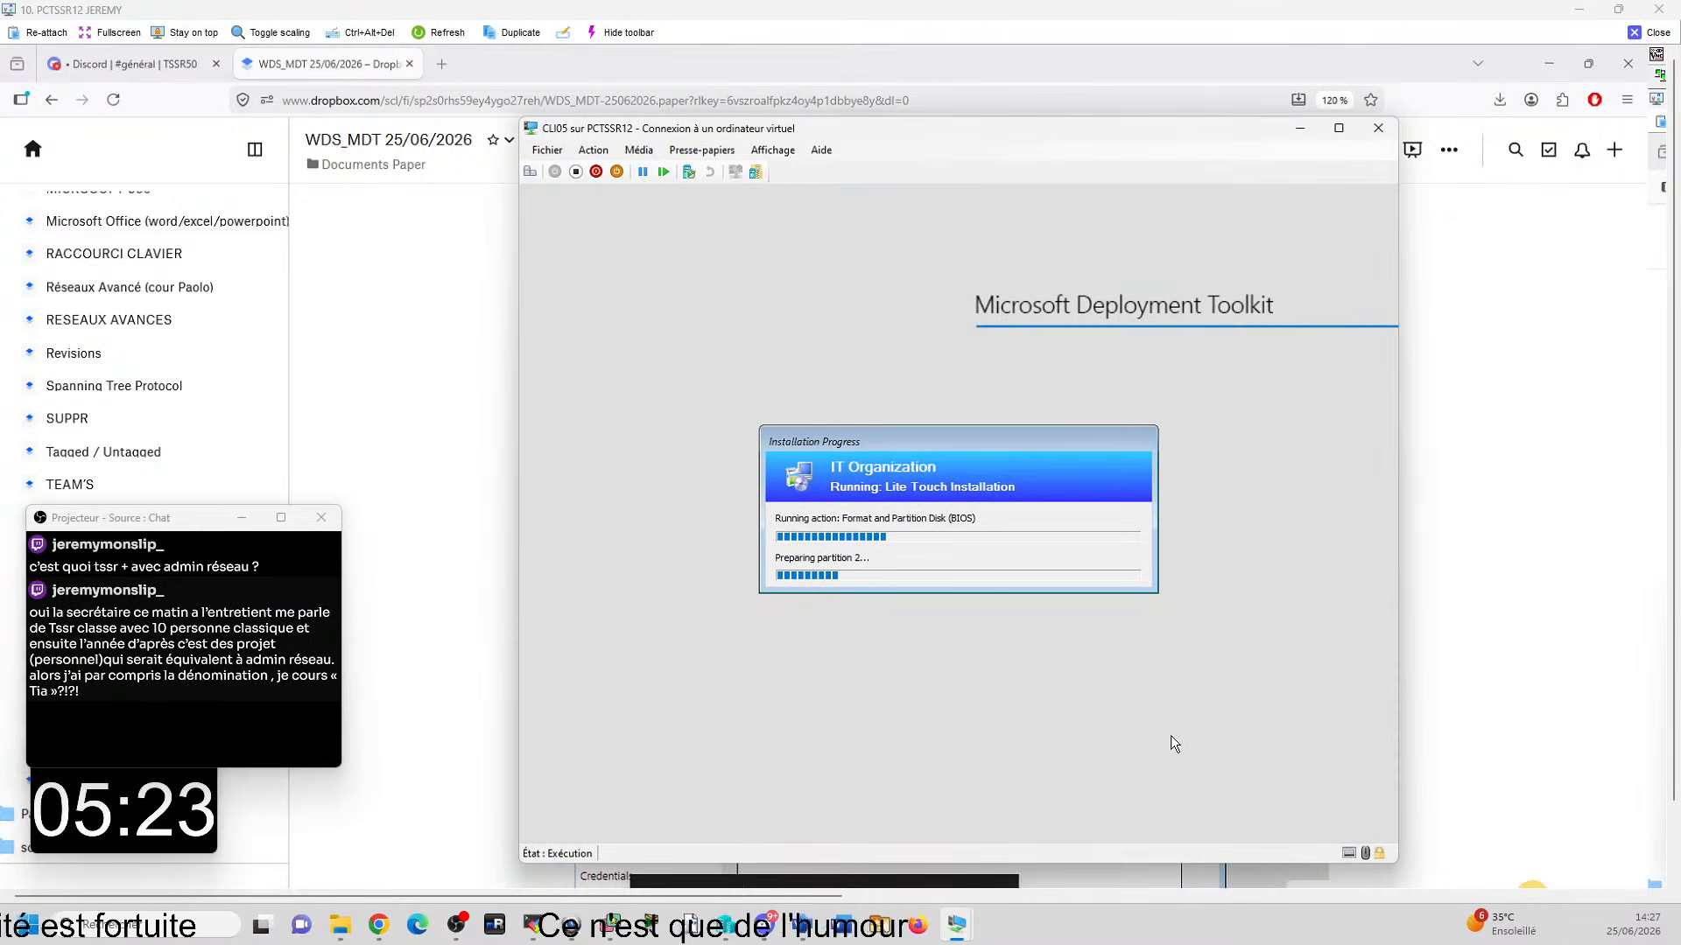
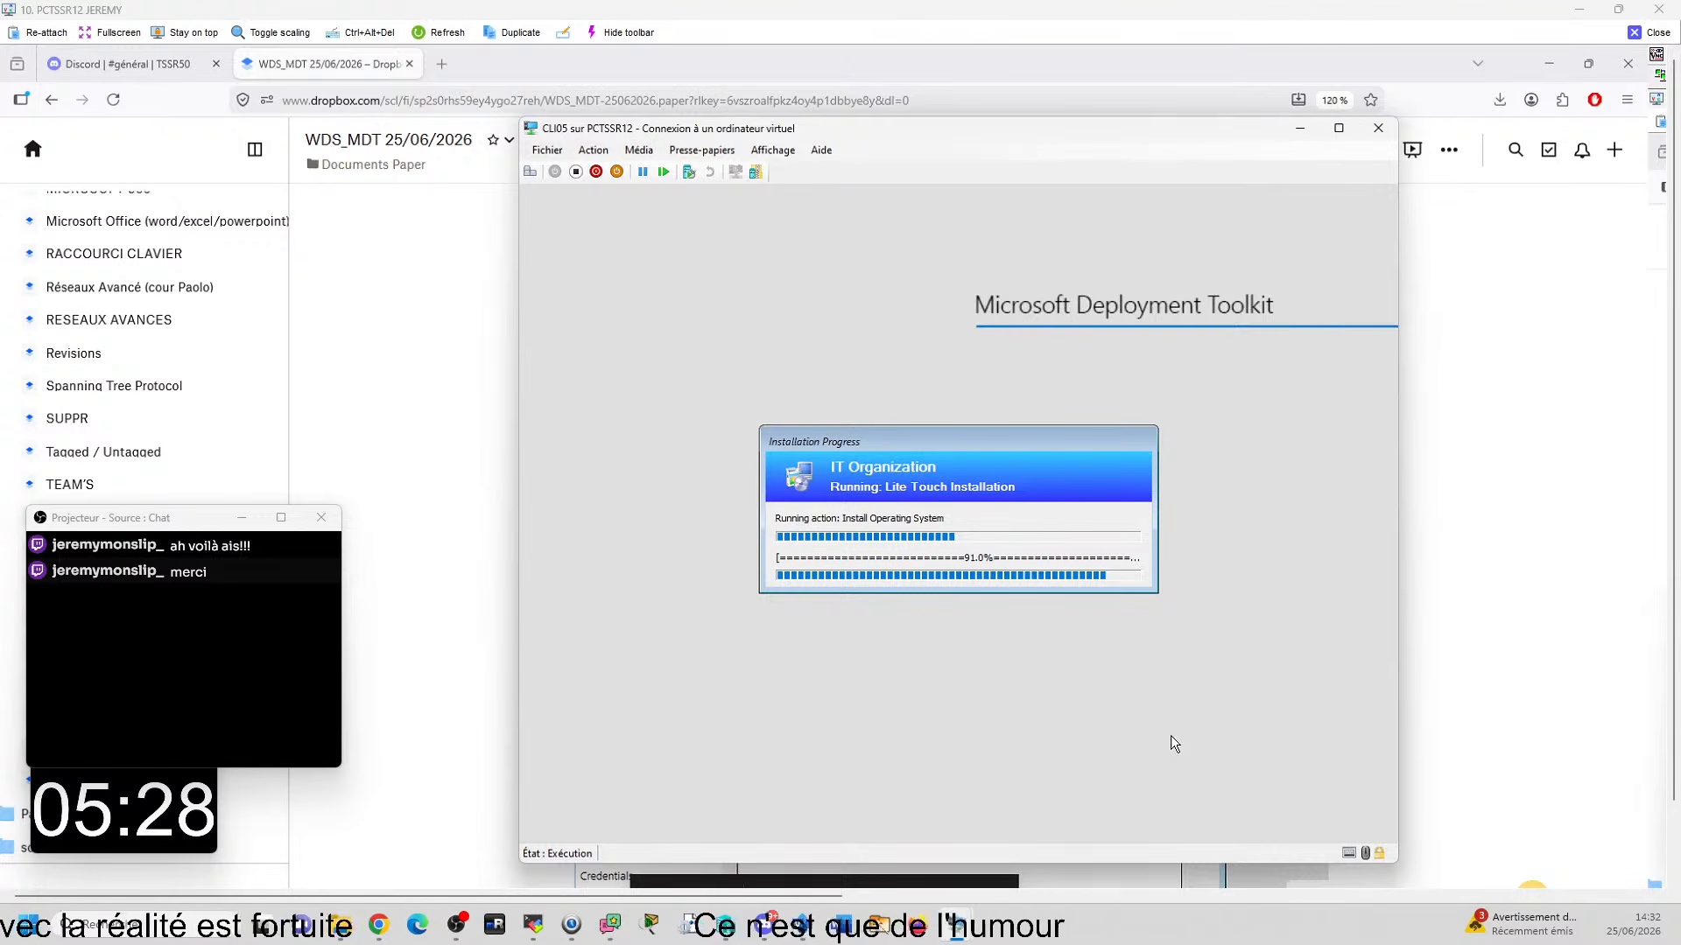
- Bring the CLIXY01 virtual machine into view, uncover the Adobe Reader setup, and accept Français (France) as the installation language
drag(1680, 167, 1012, 140)
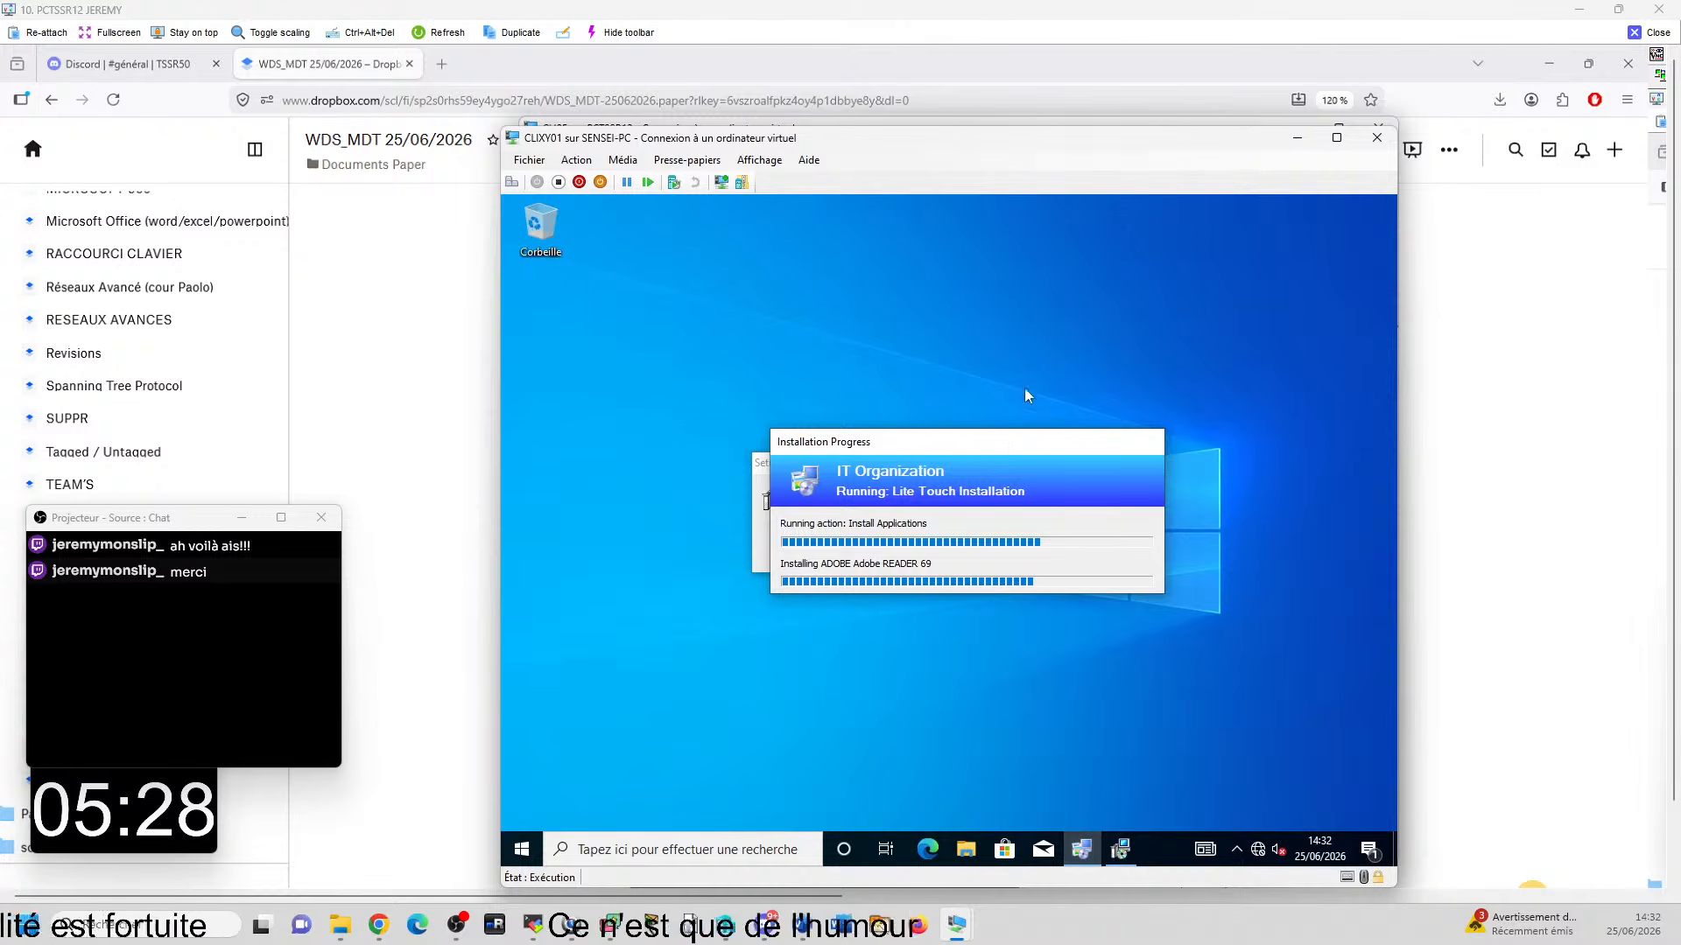
drag(1001, 437, 1163, 265)
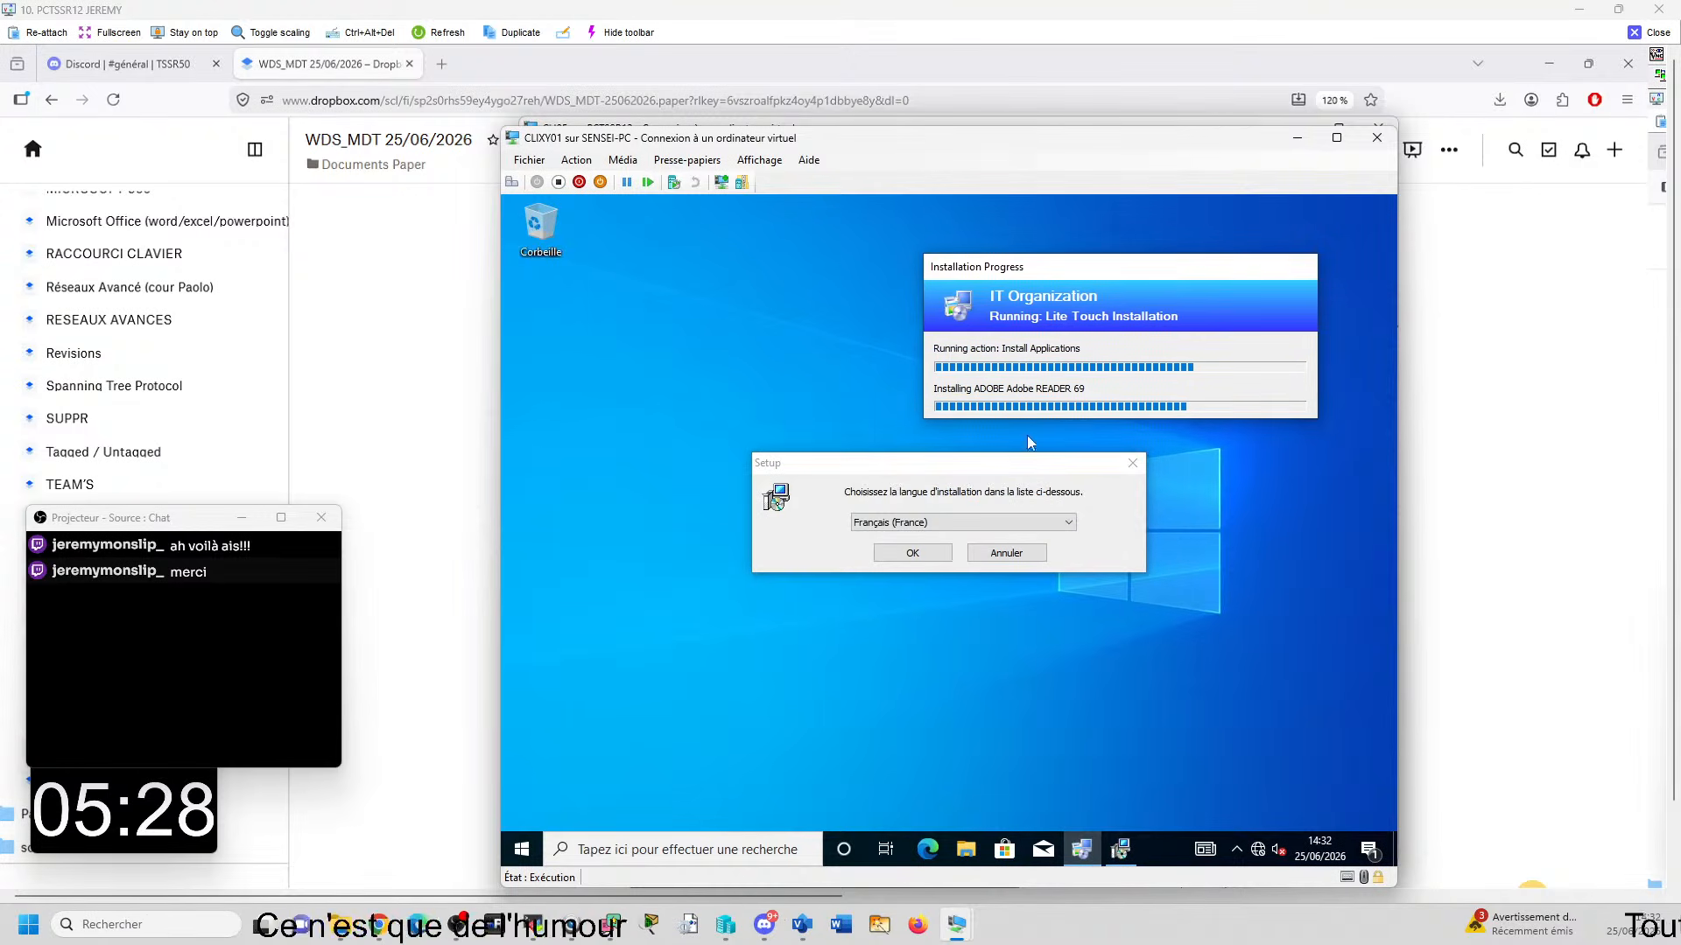
drag(942, 467, 918, 540)
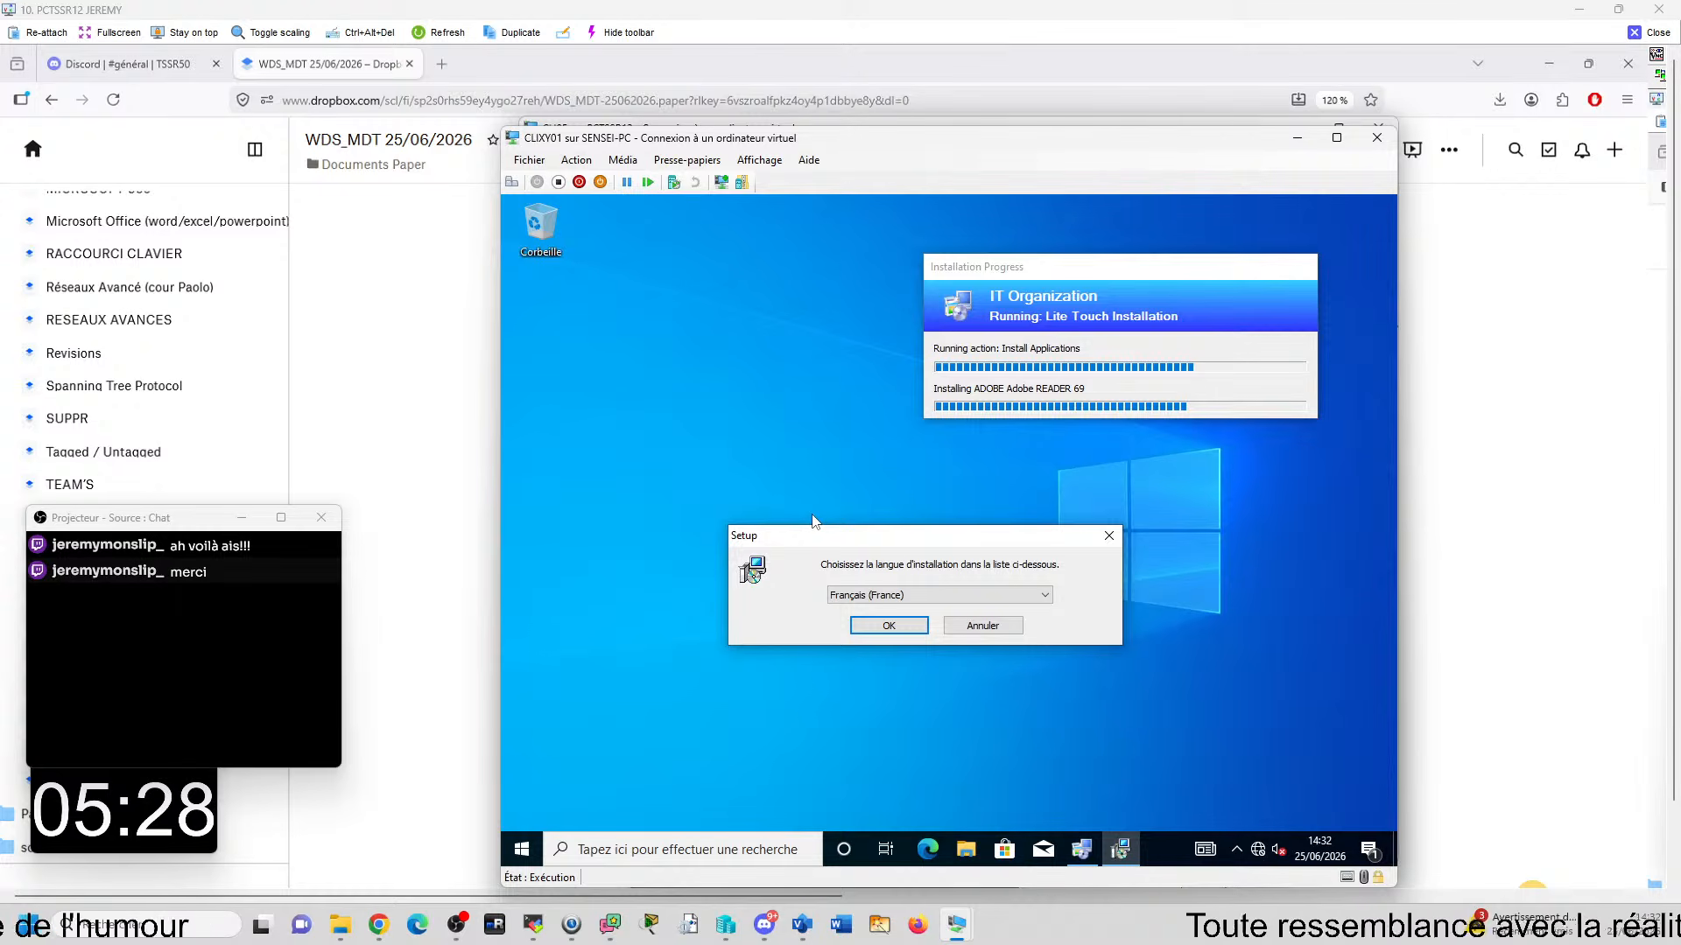
click(888, 626)
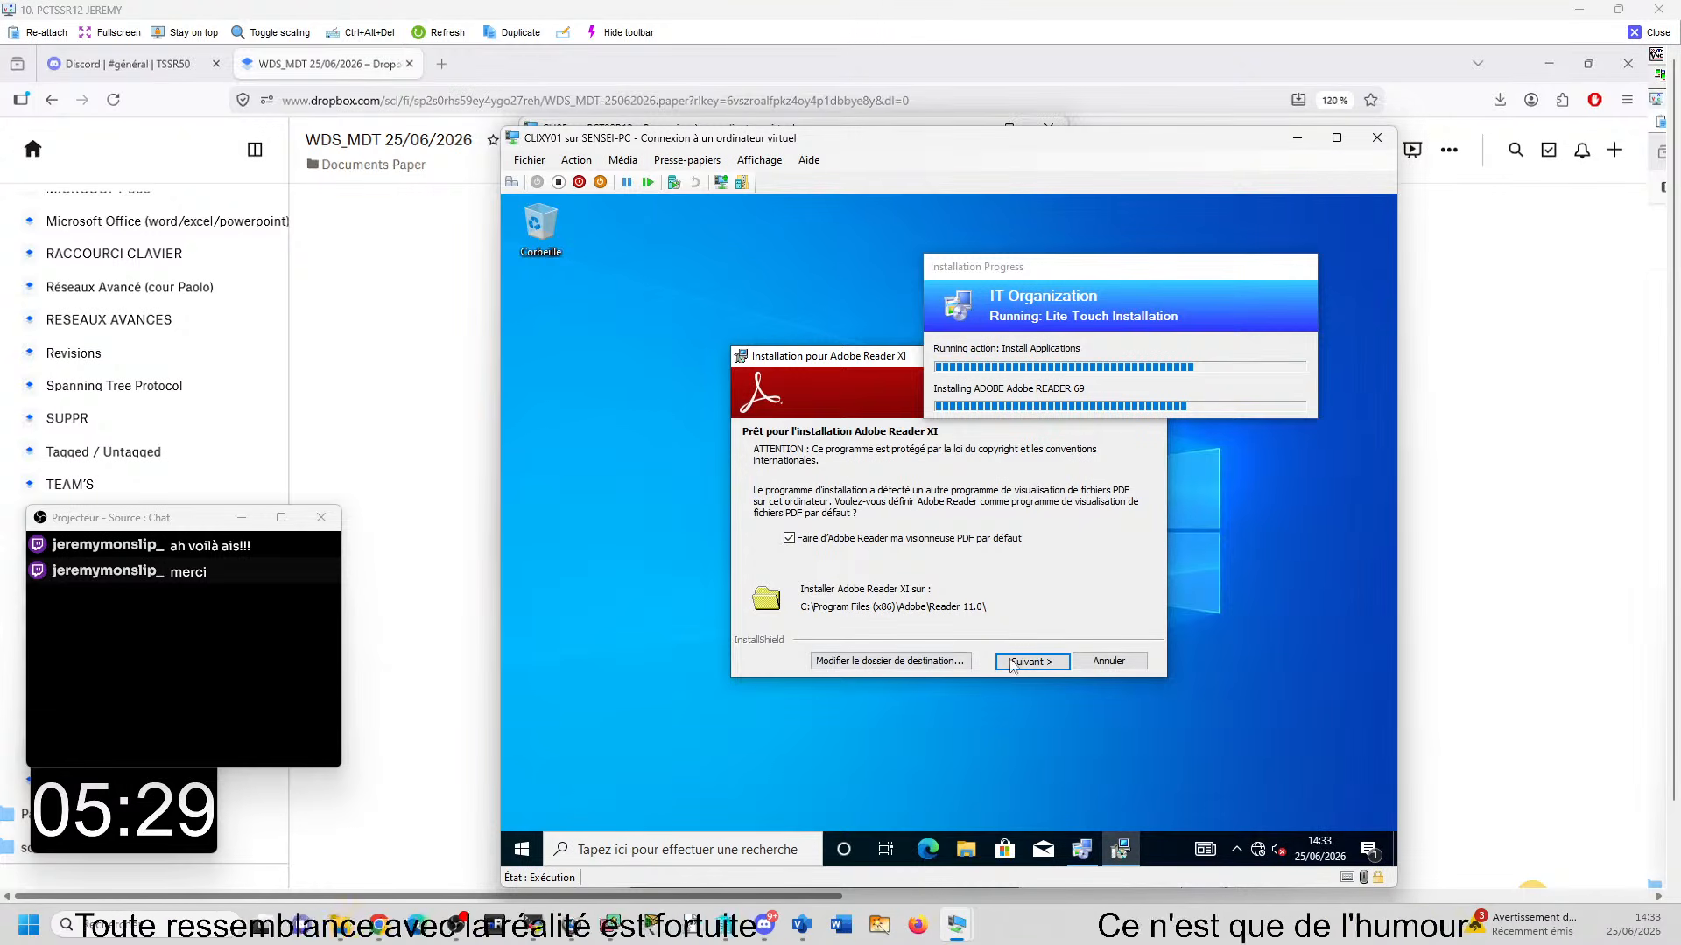
- Install Adobe Reader XI as the default PDF viewer with automatic updates, and close the CLIXY01 connection window
click(1045, 662)
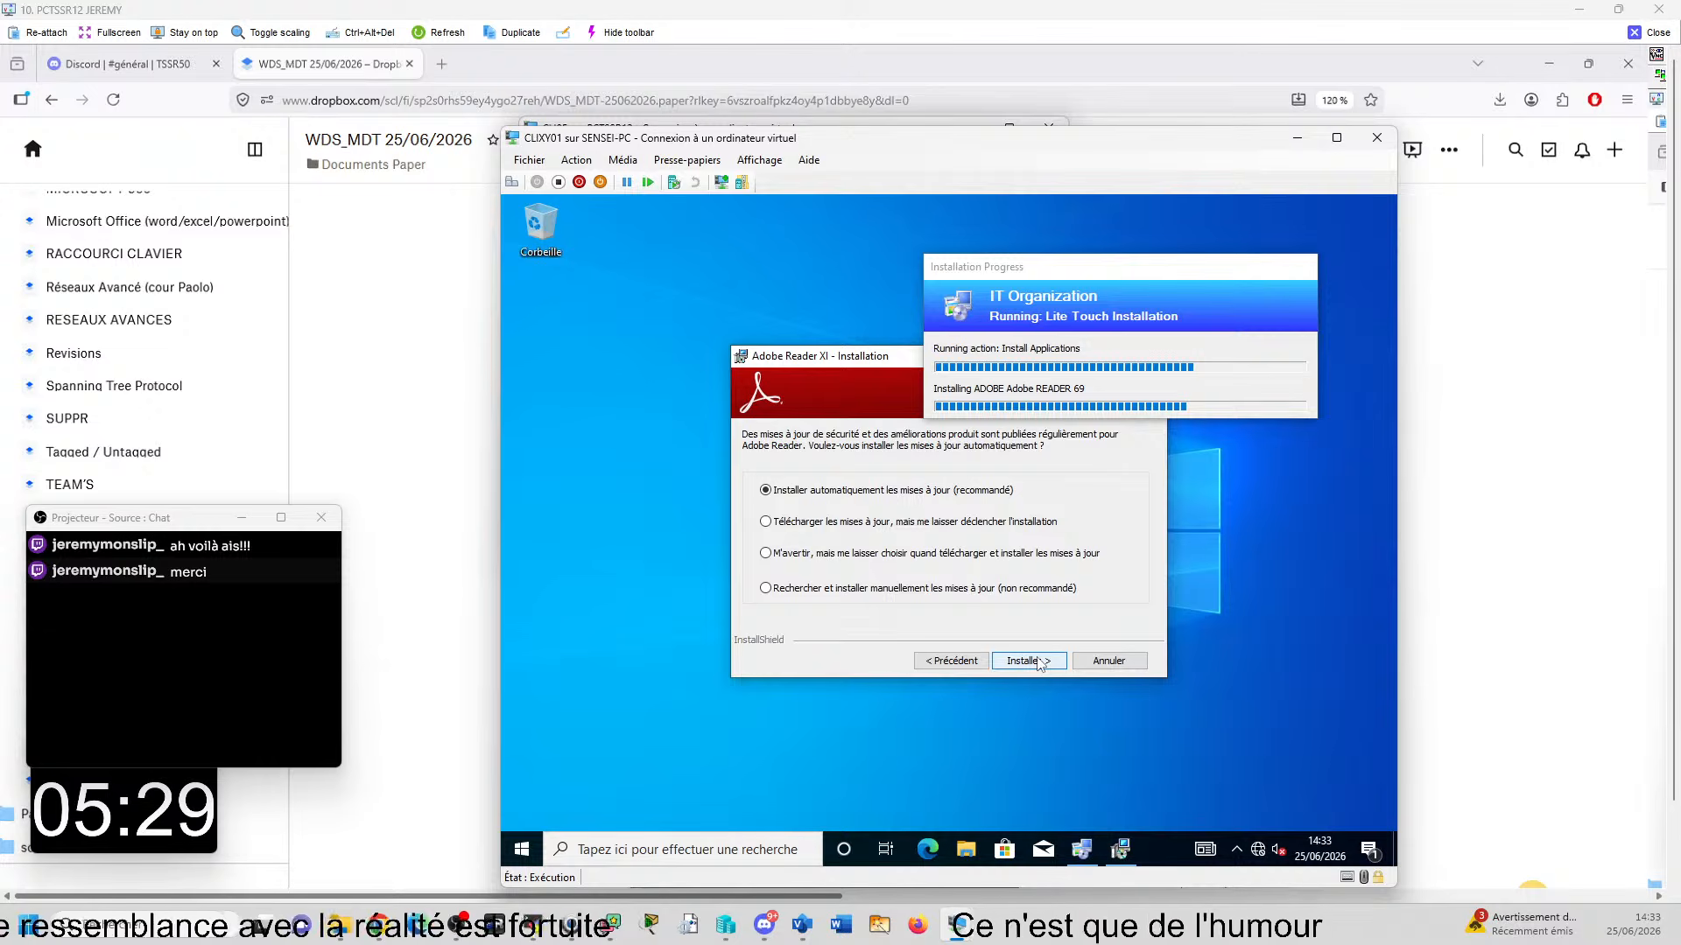
click(1038, 662)
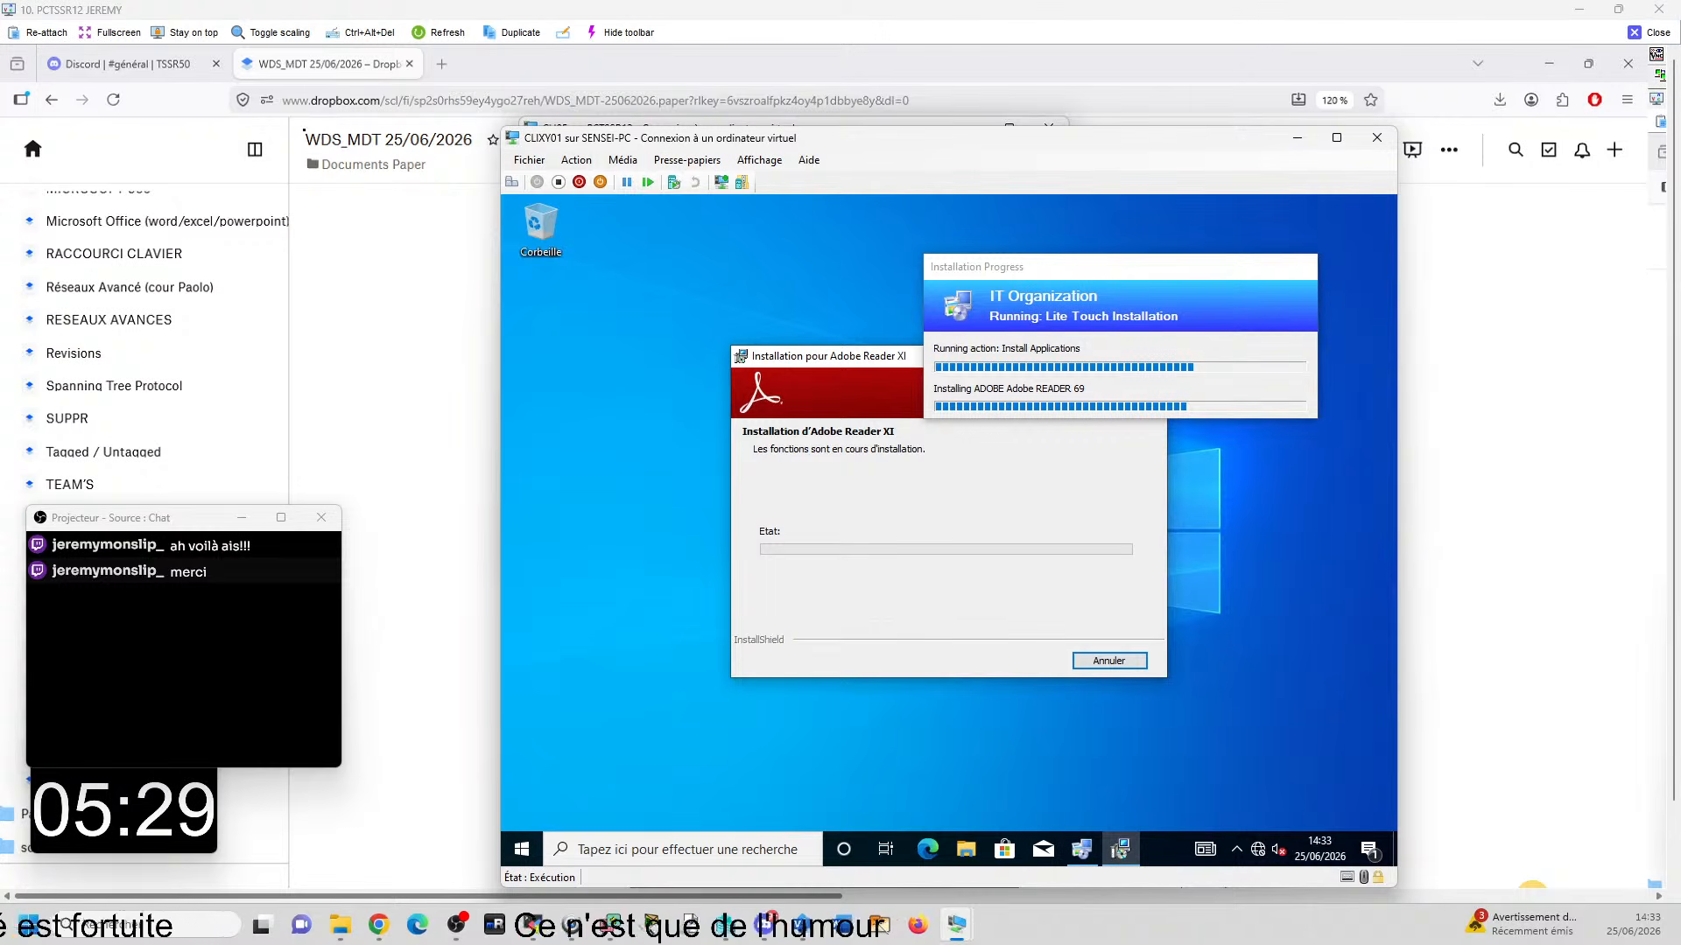
click(1376, 138)
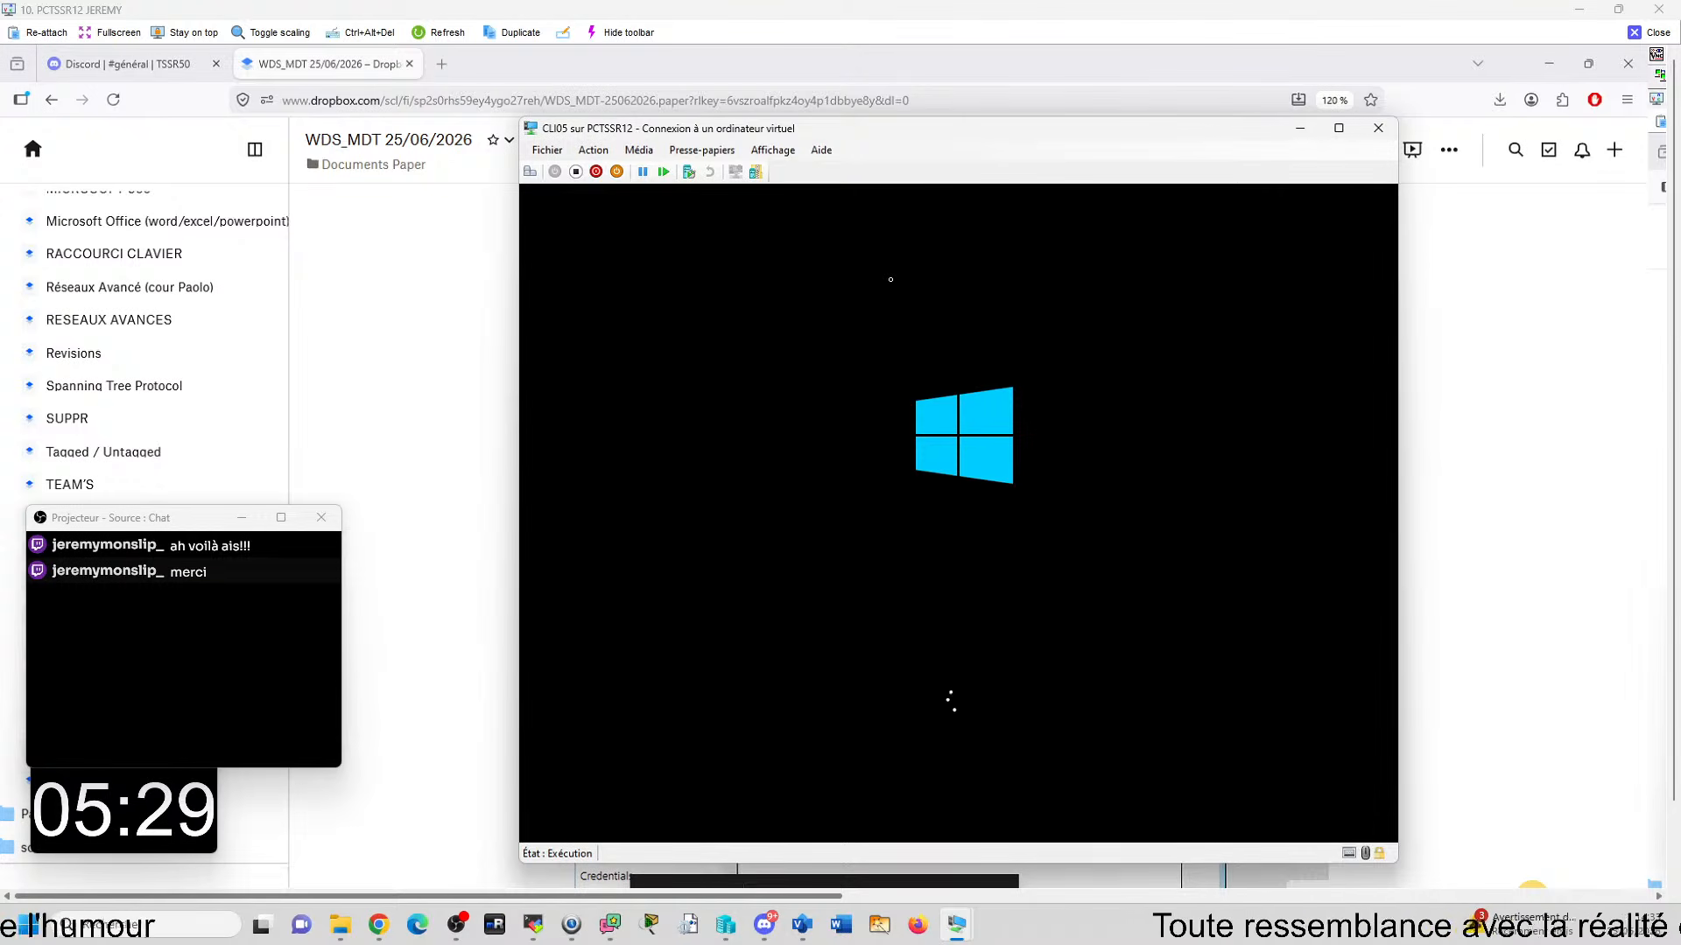
- Show the checkpoints of CLIJT01 in Hyper-V Manager, and open that machine's folder in D:\HYPER-V in File Explorer
click(725, 925)
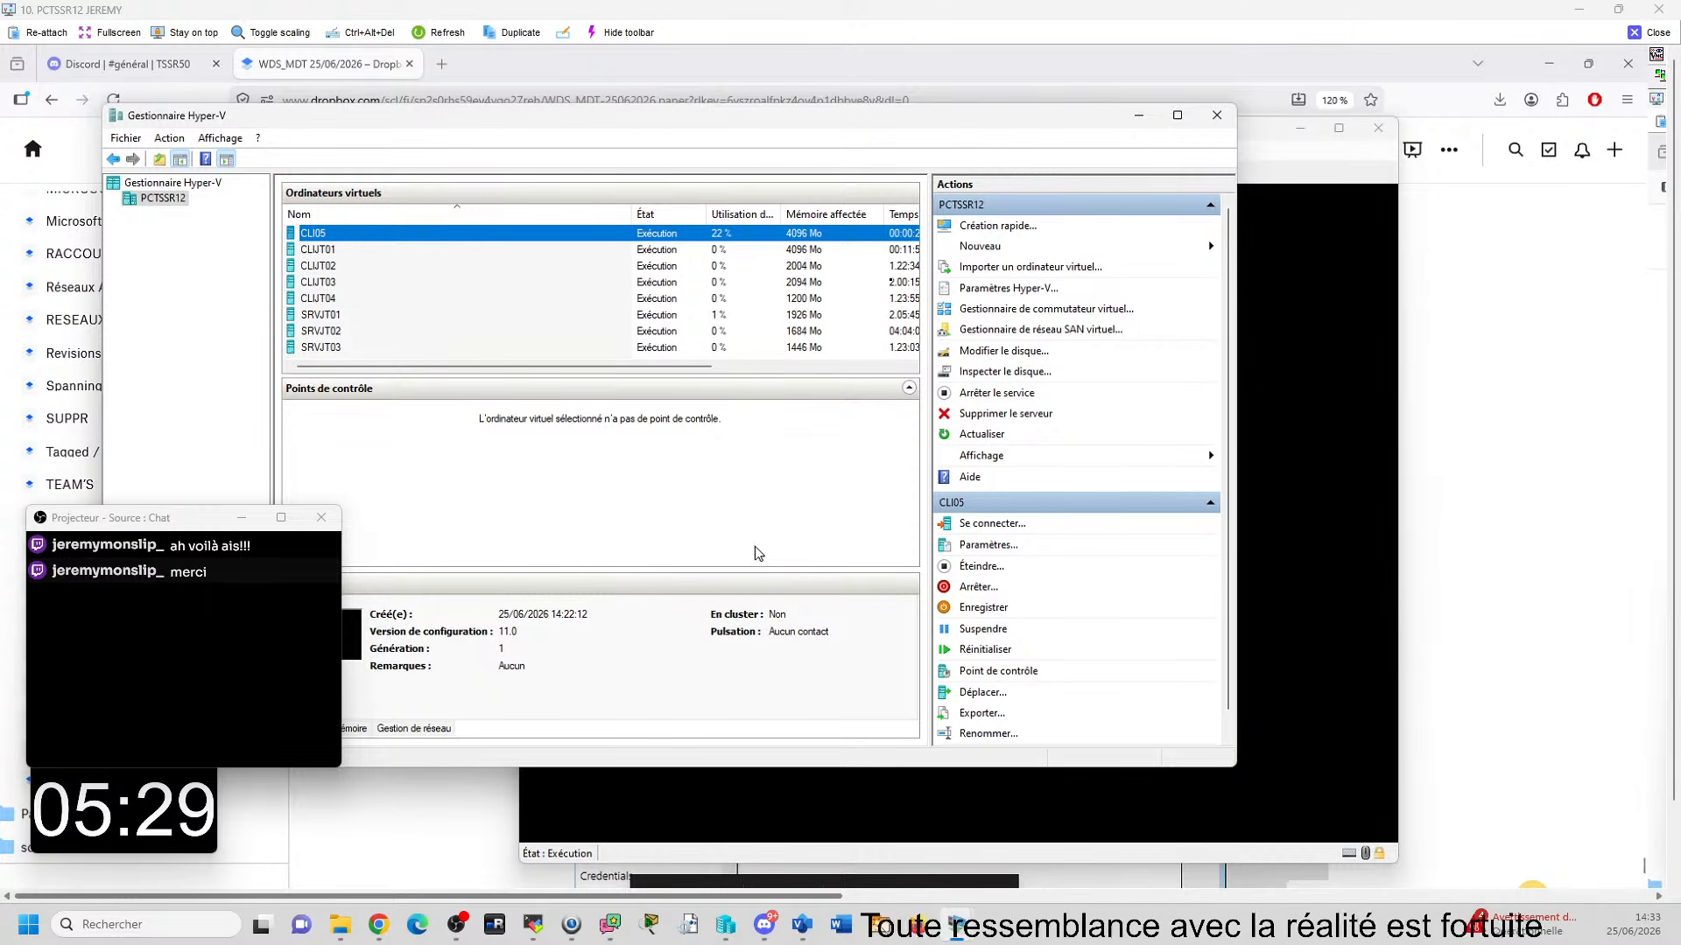
click(351, 249)
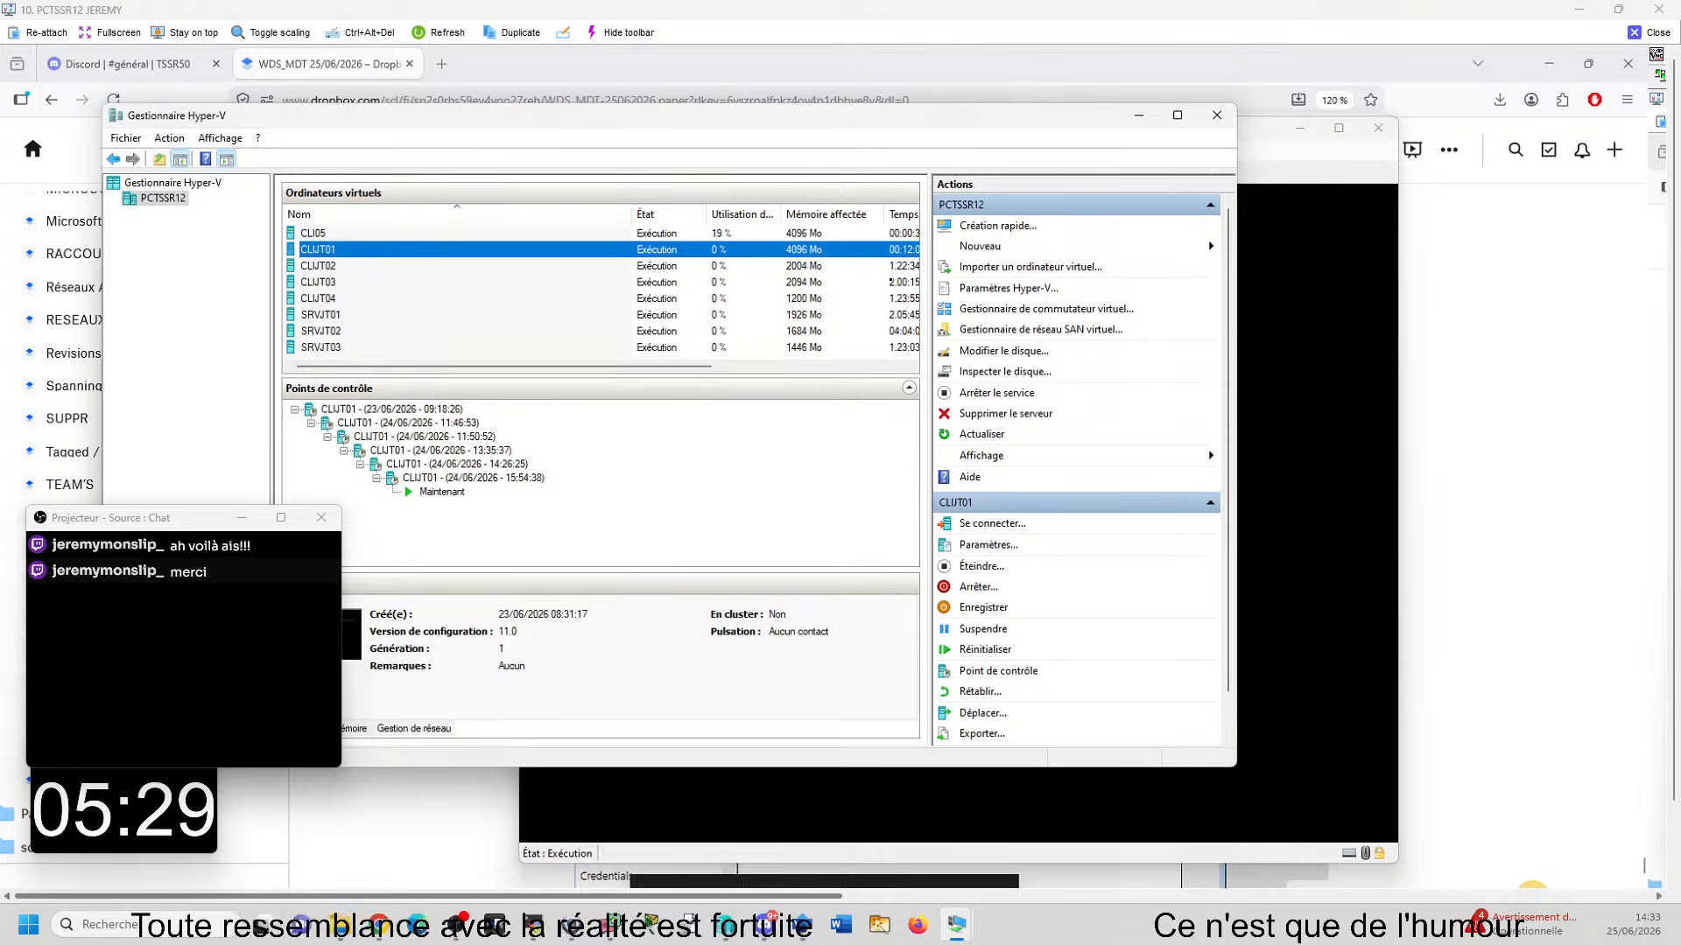
click(825, 936)
click(735, 853)
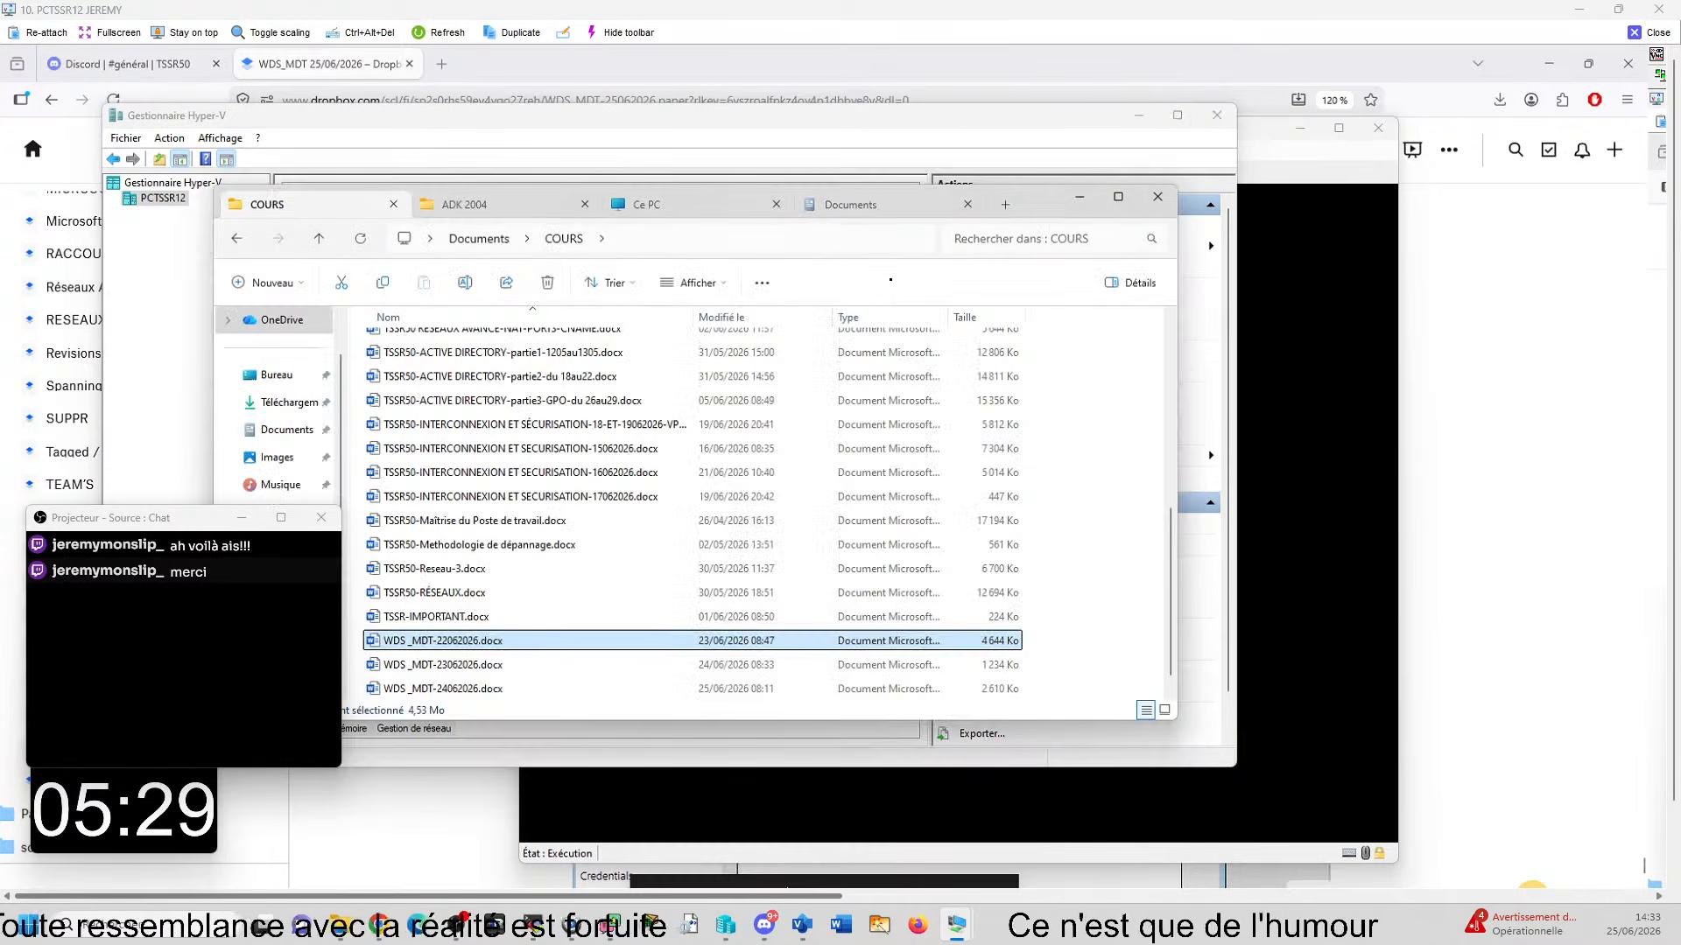
click(848, 213)
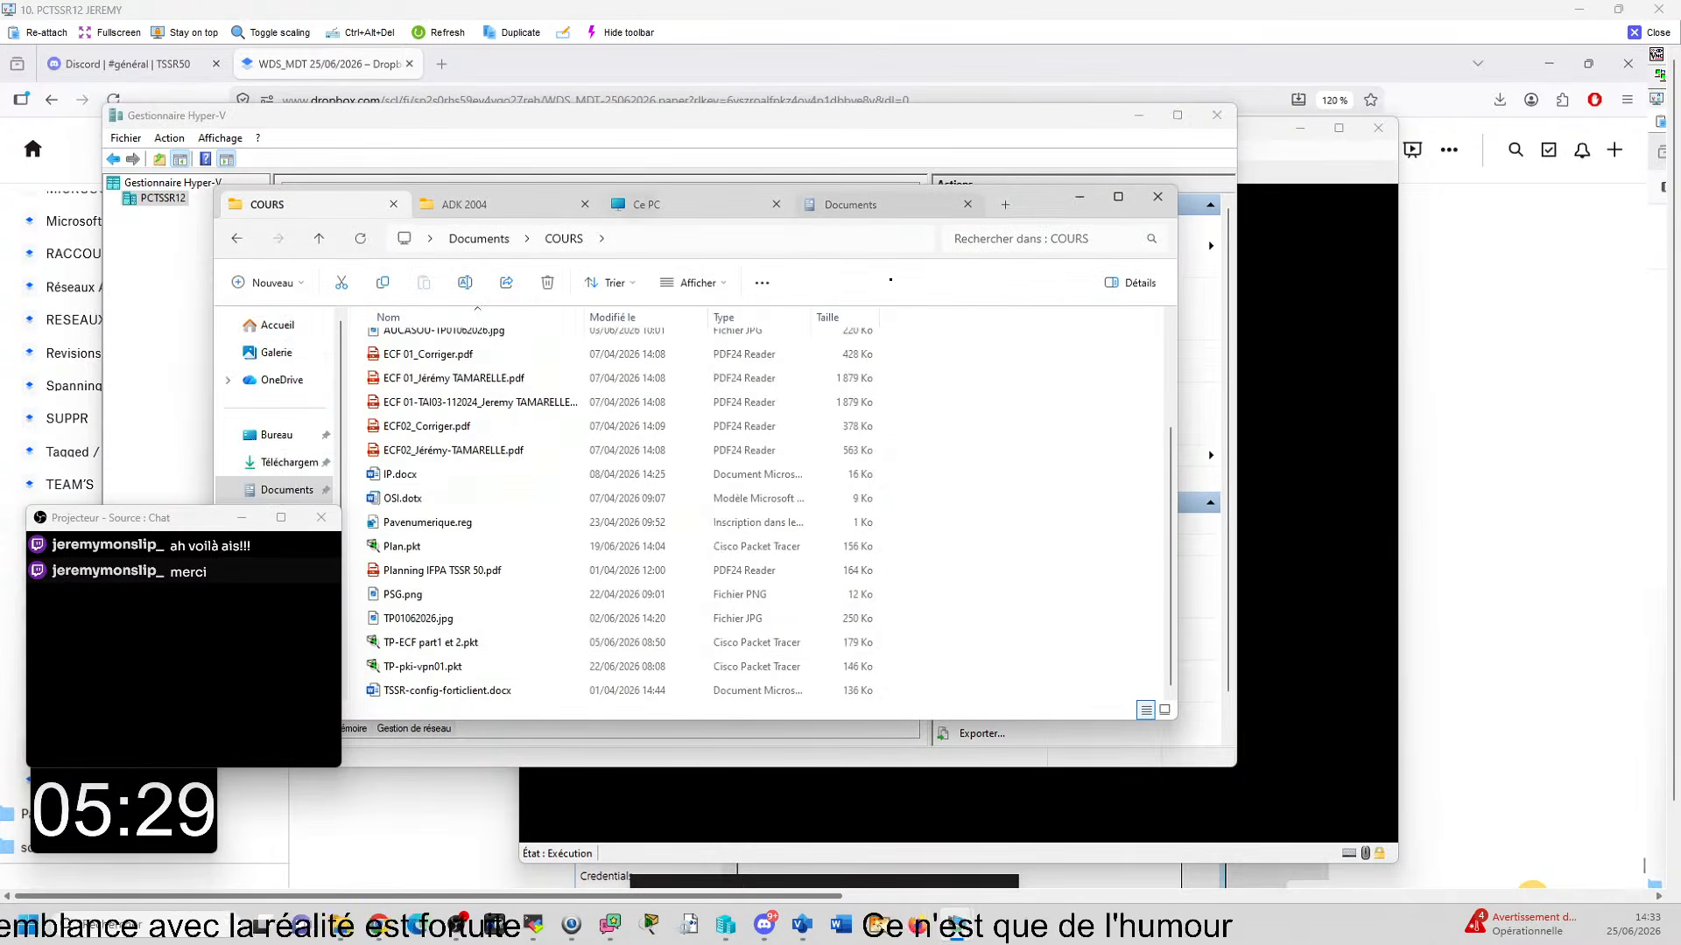
click(632, 207)
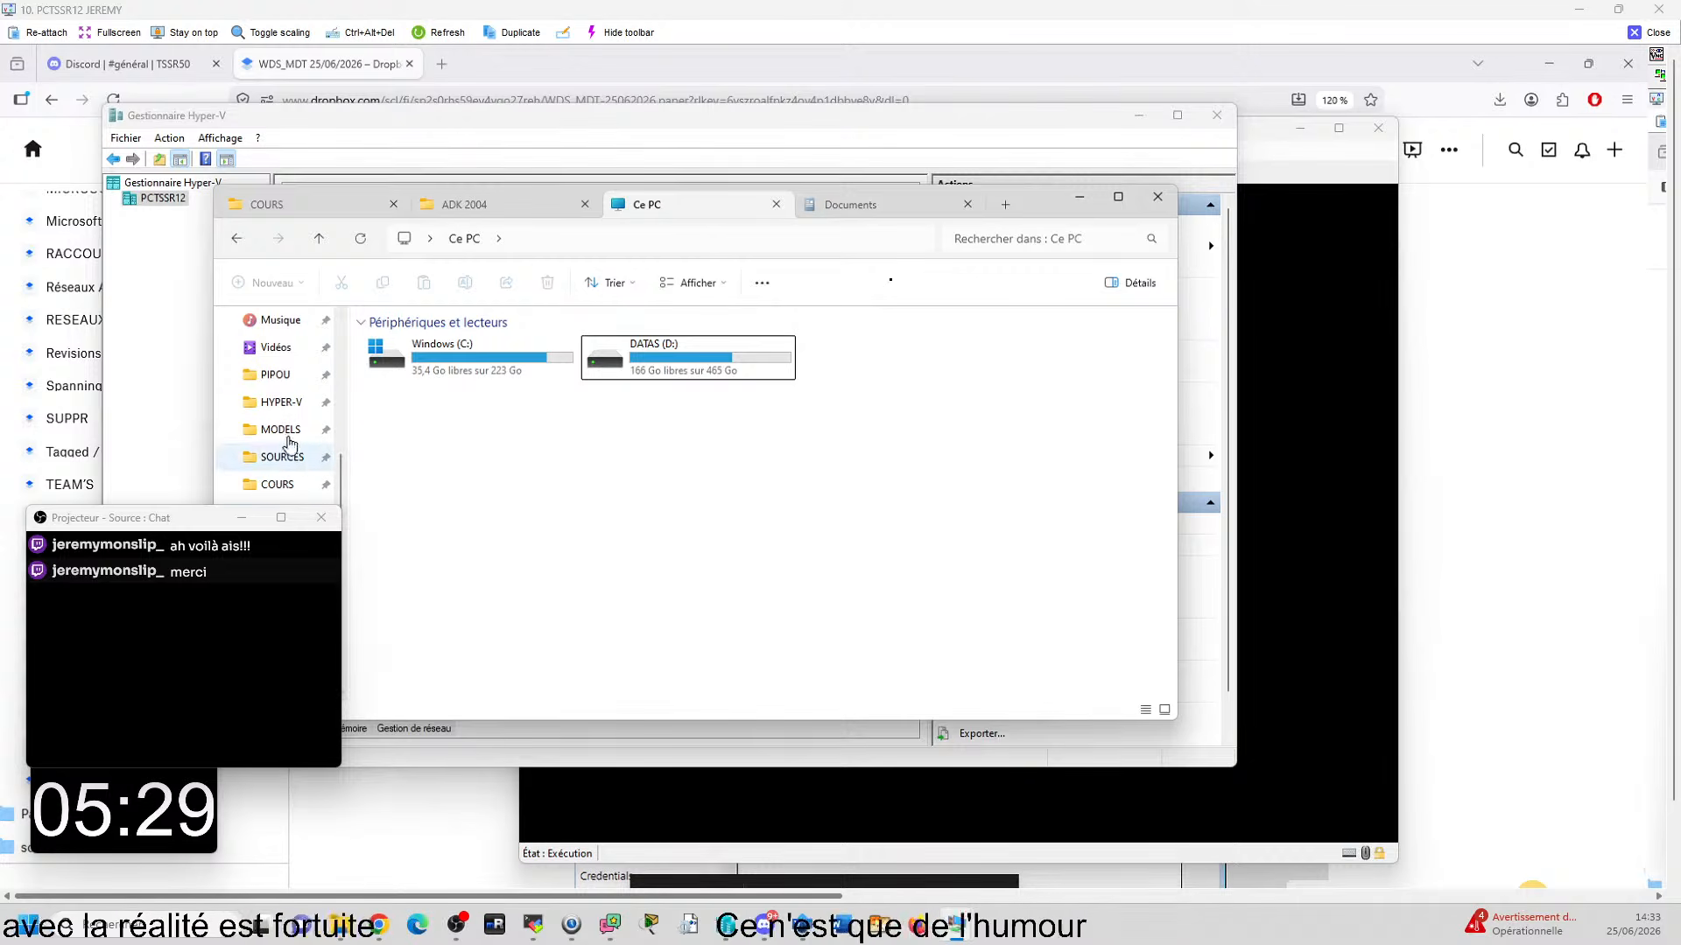
click(282, 403)
double_click(400, 367)
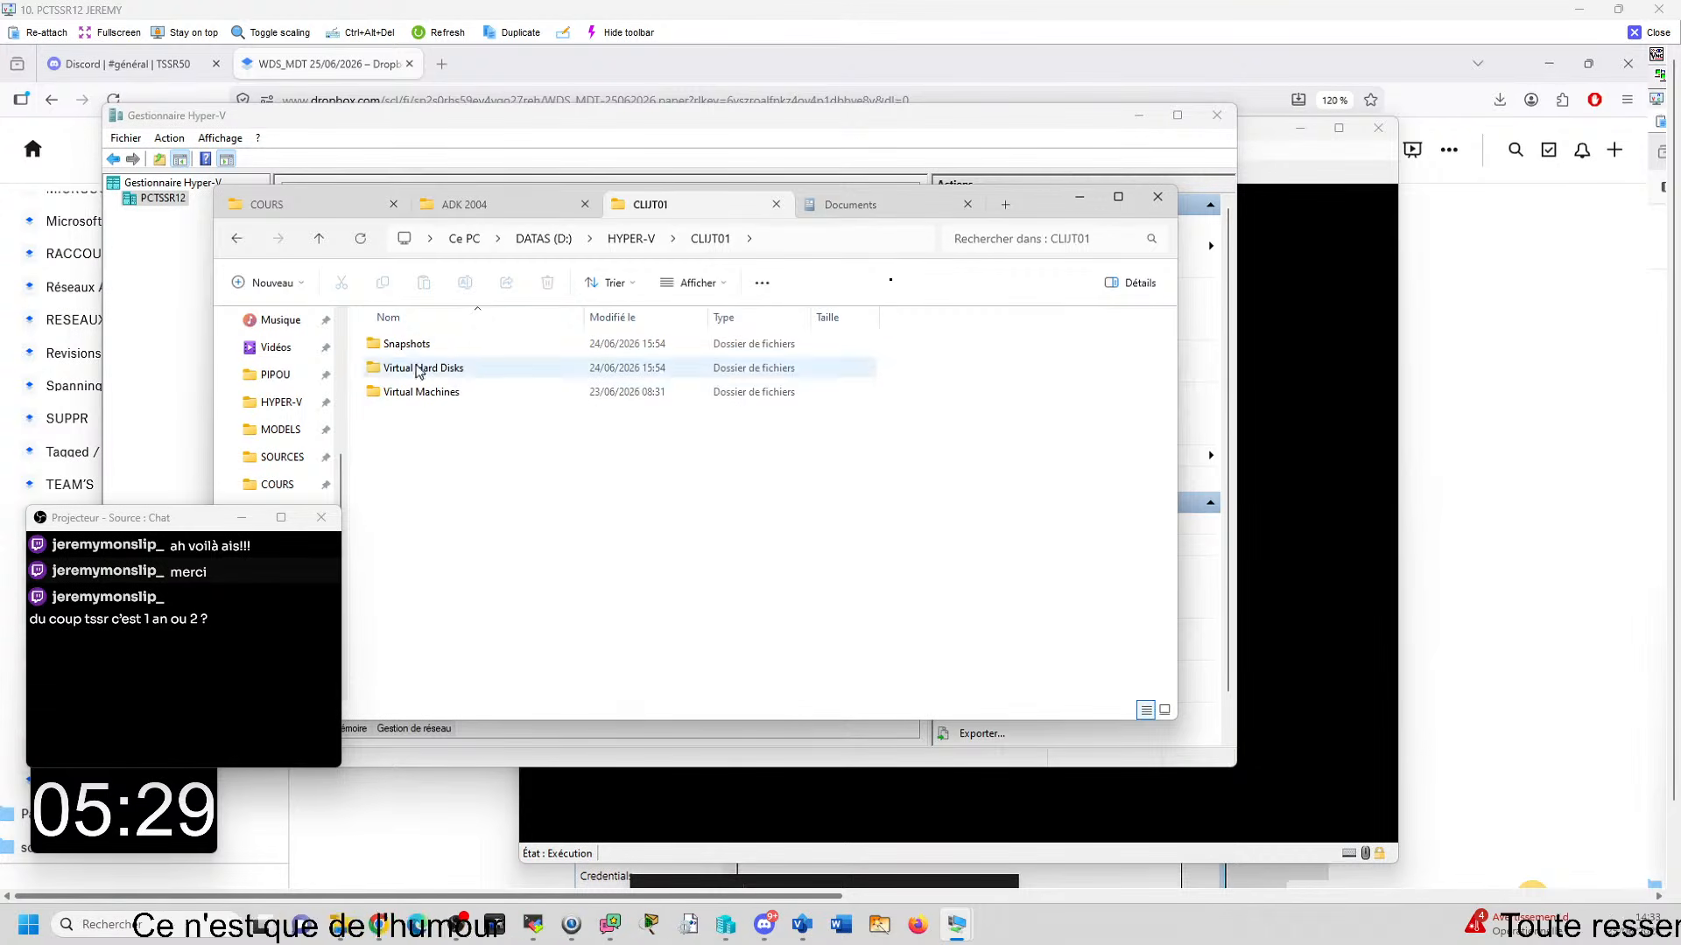
- Check the size of CLIJT01's Snapshots folder in its properties, and close them without changes
right_click(408, 347)
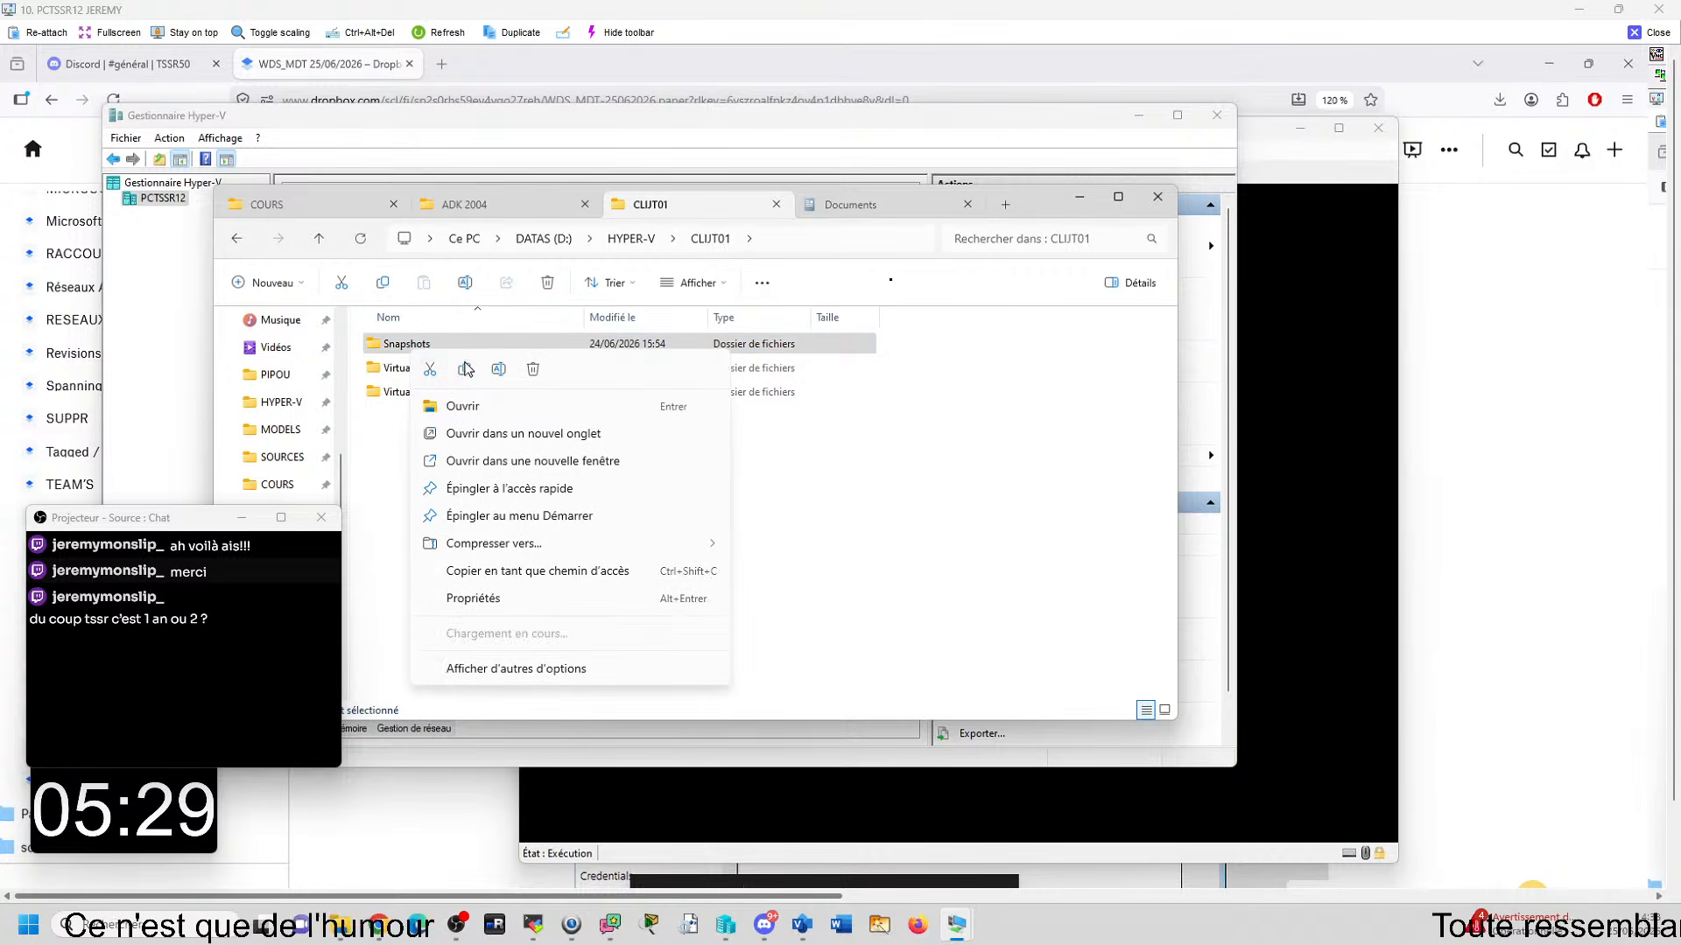
click(498, 604)
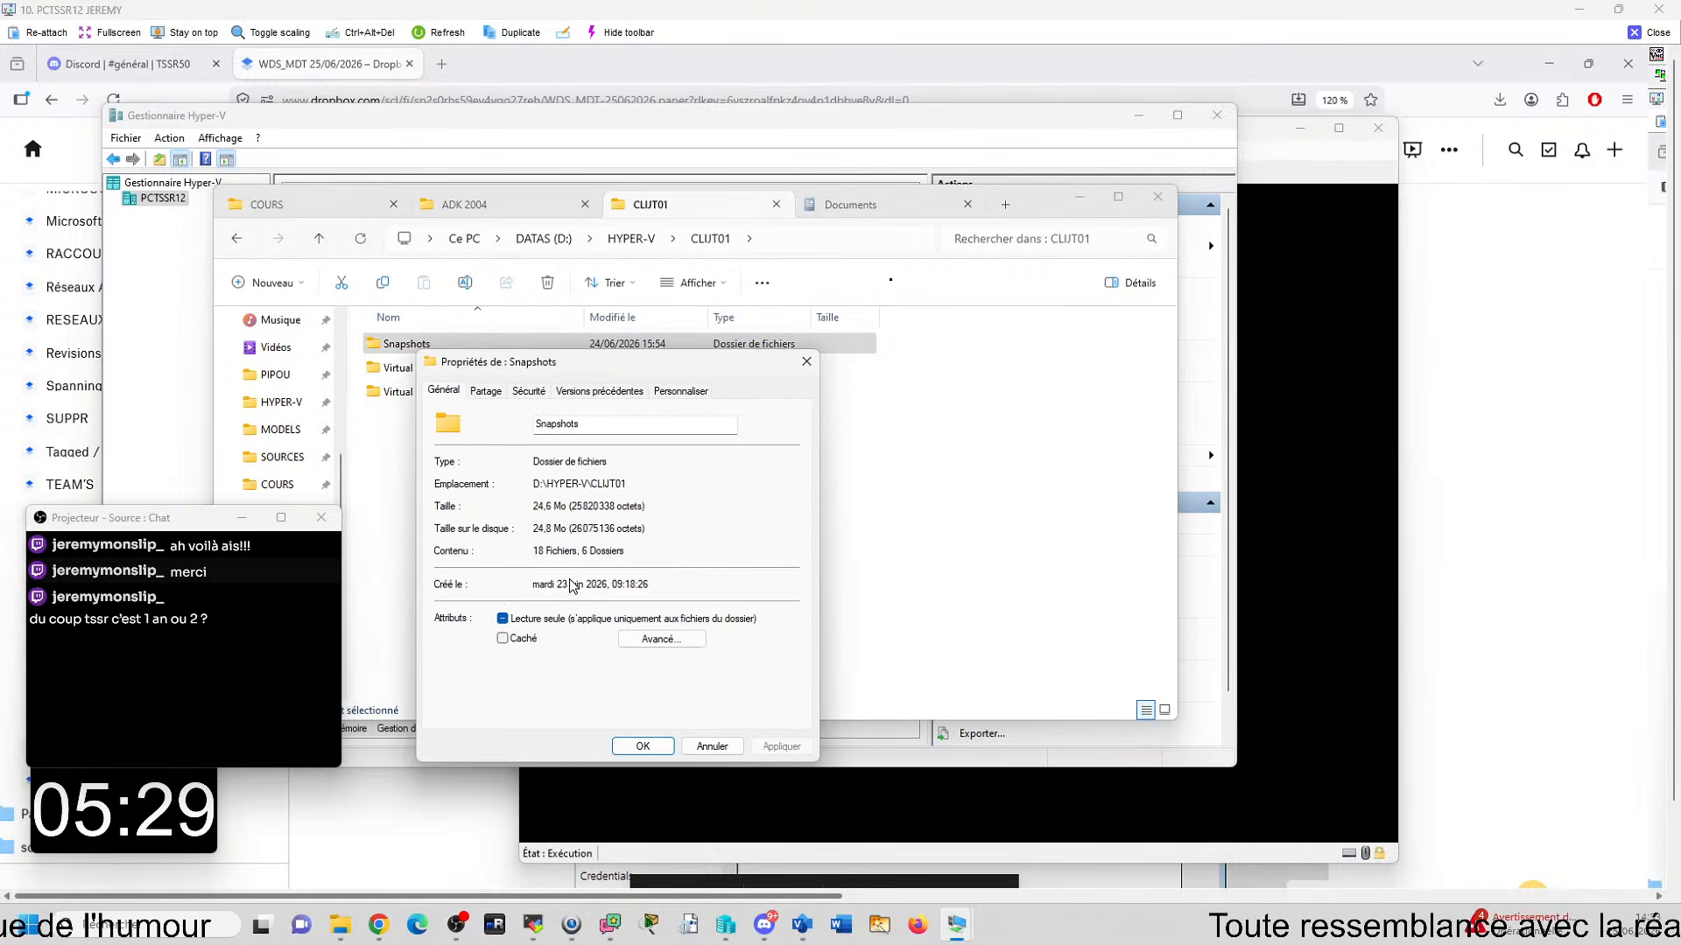
drag(610, 337, 623, 271)
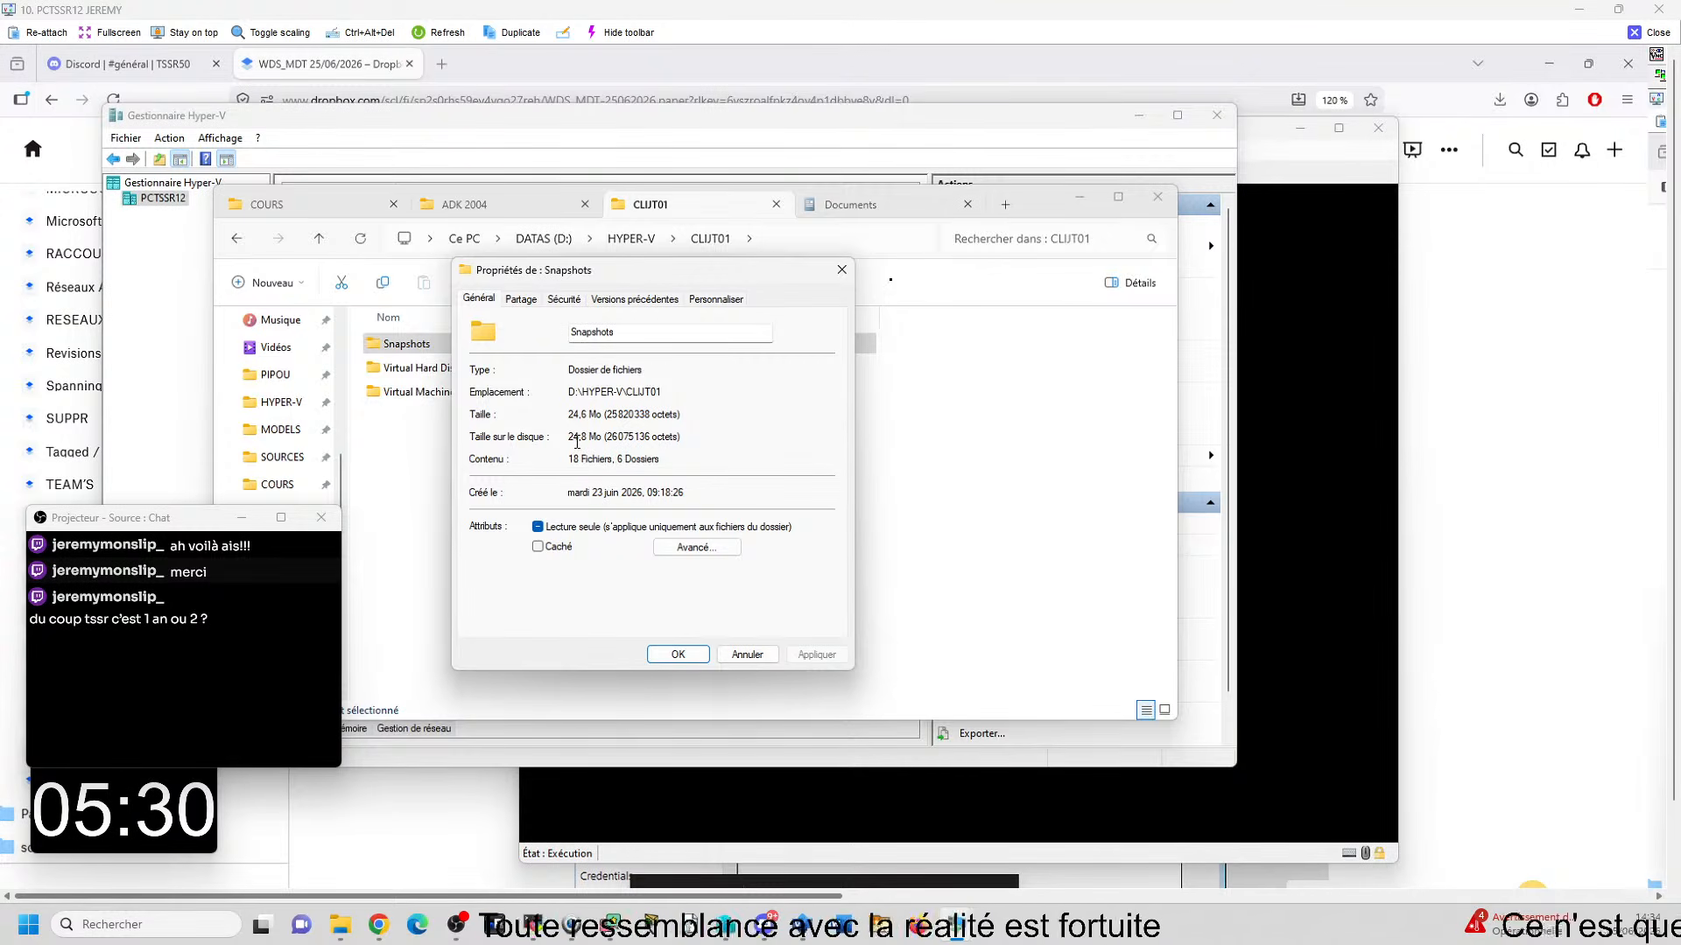
click(746, 654)
click(560, 565)
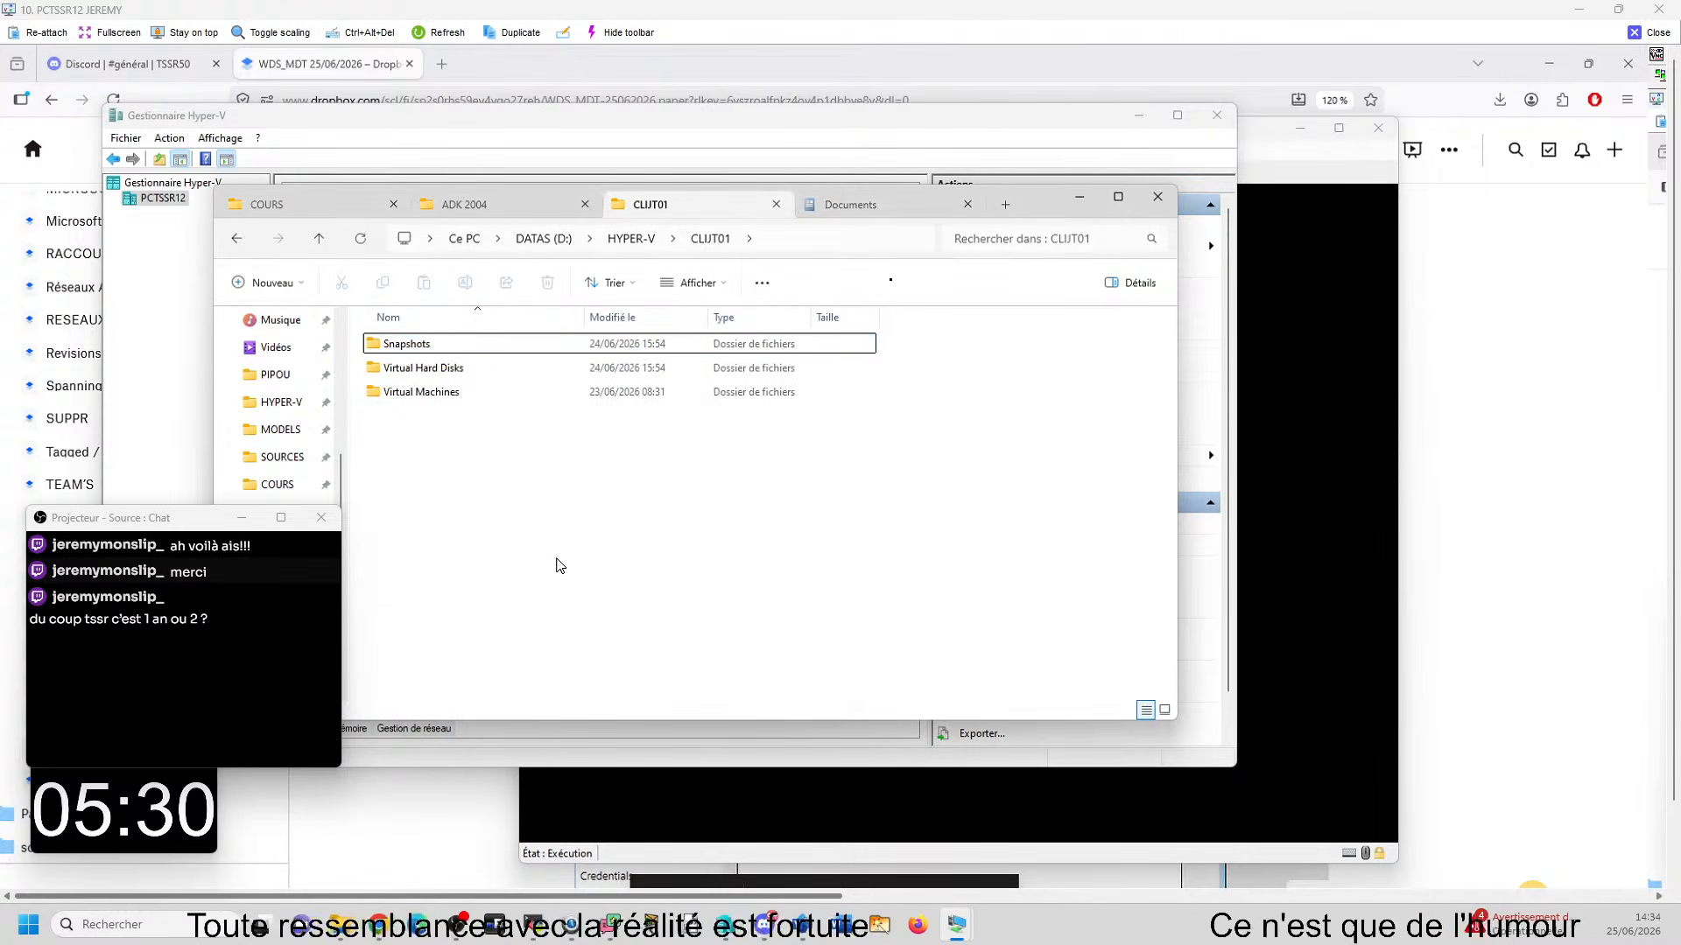
- Examine the checkpoint files inside the Snapshots folder with full names showing, and return to the CLIJT01 folder
double_click(443, 346)
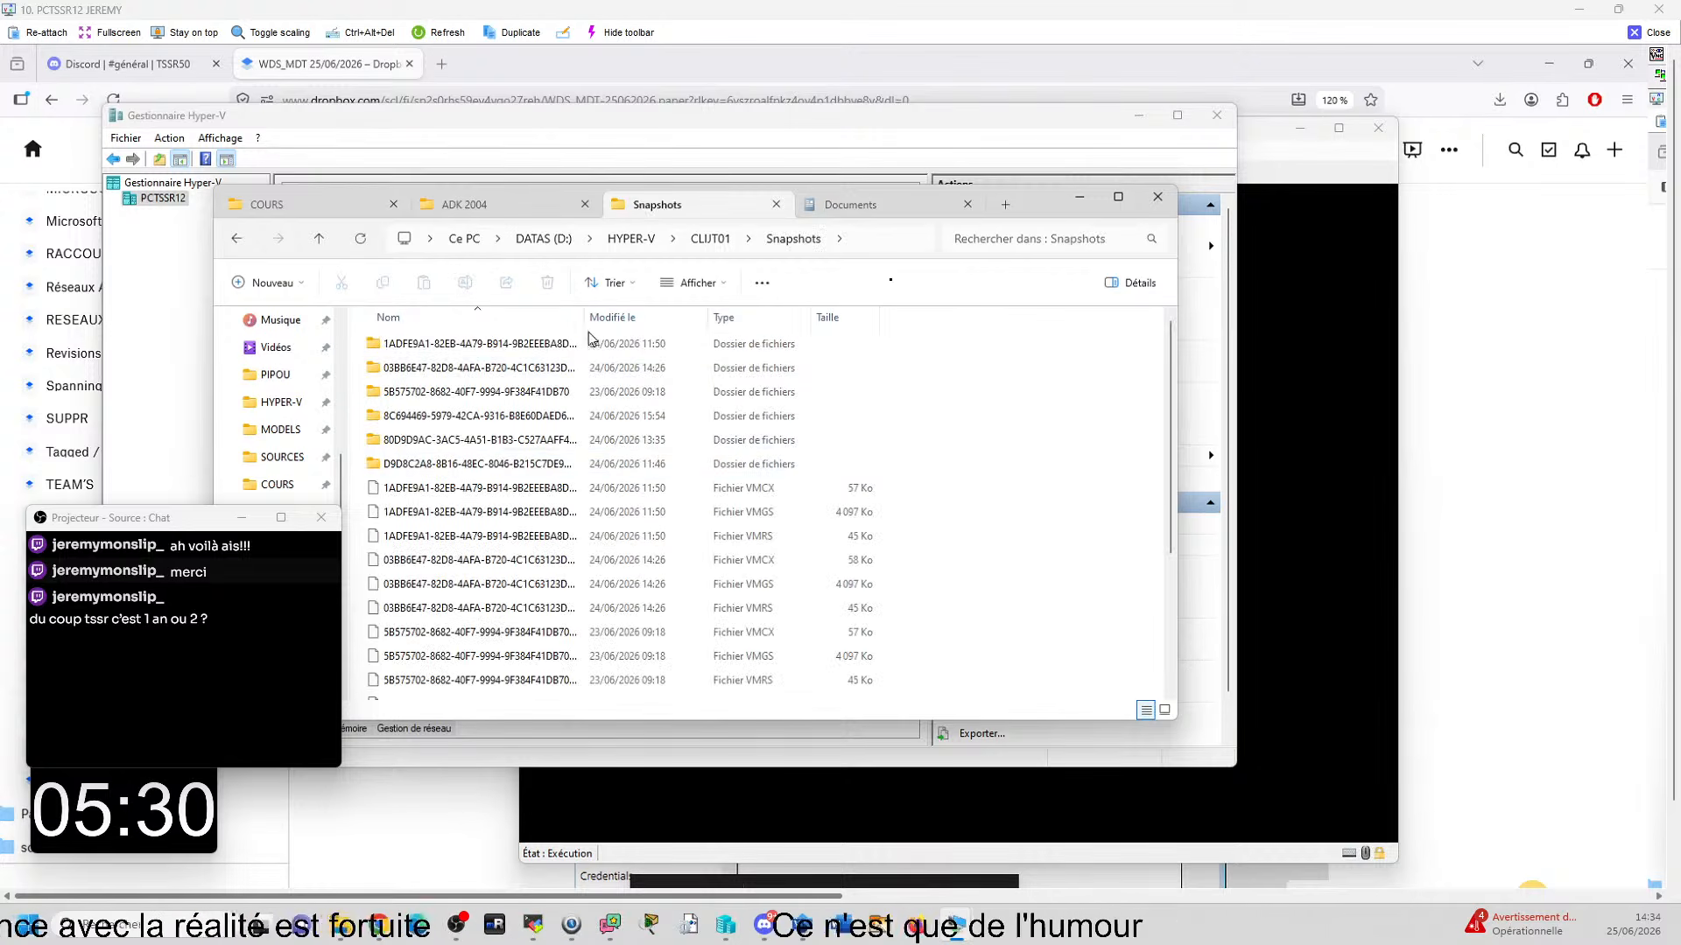
drag(588, 317, 616, 317)
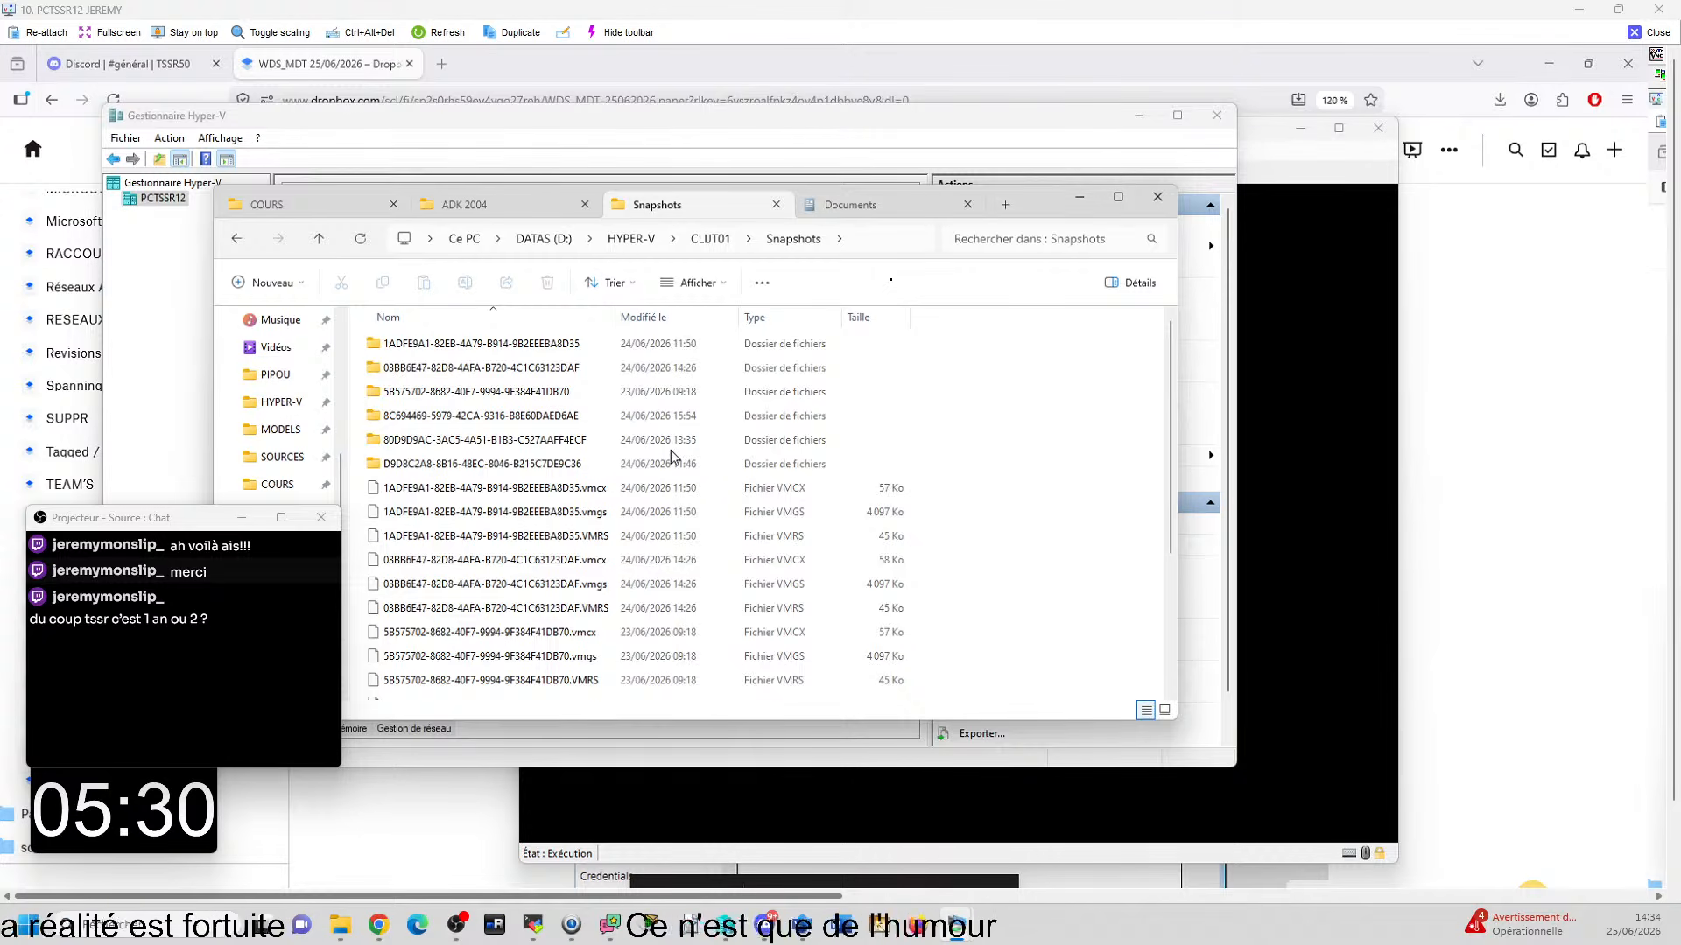
scroll(674, 456, down, 3)
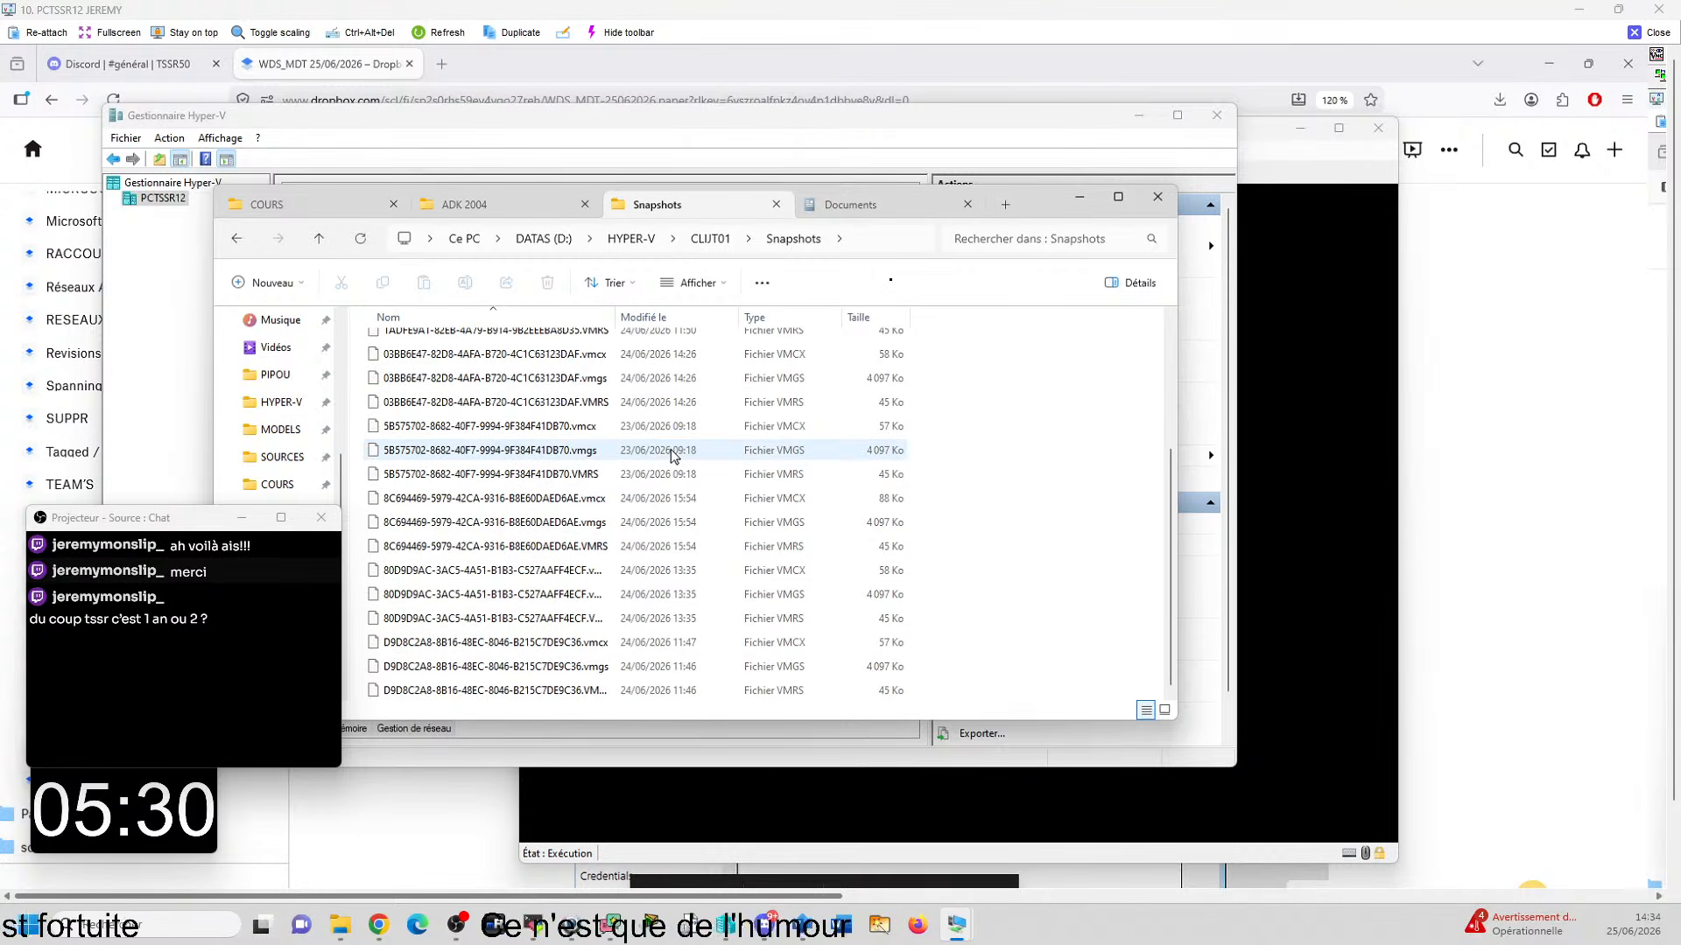
scroll(674, 456, up, 3)
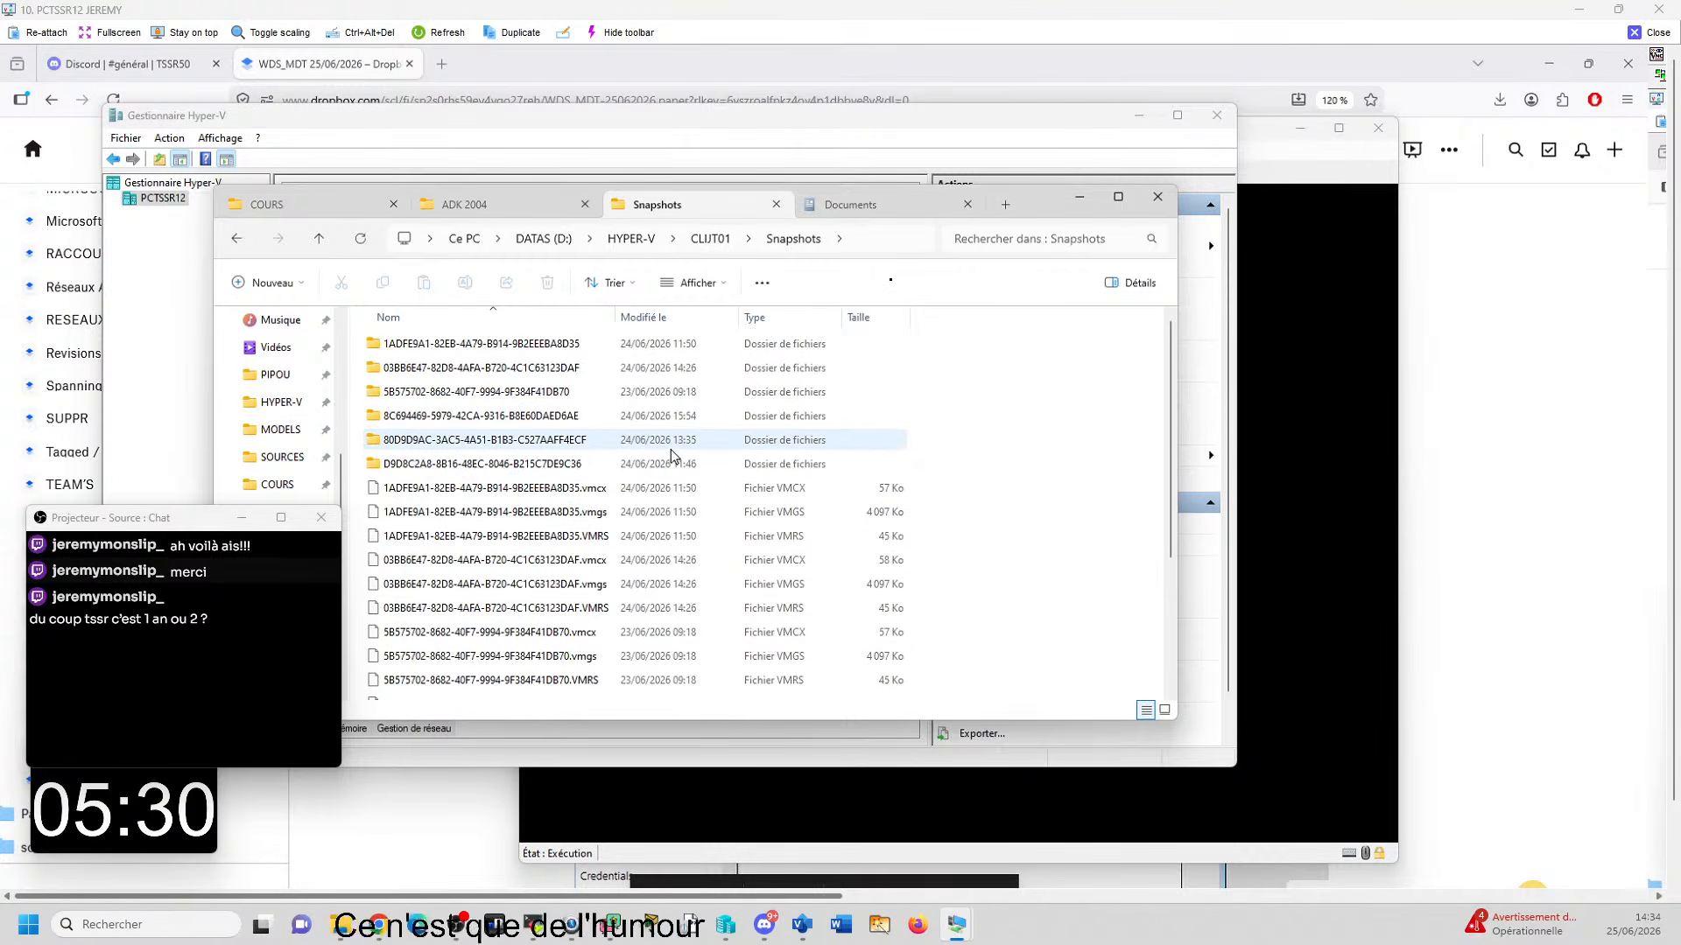
click(711, 241)
right_click(409, 350)
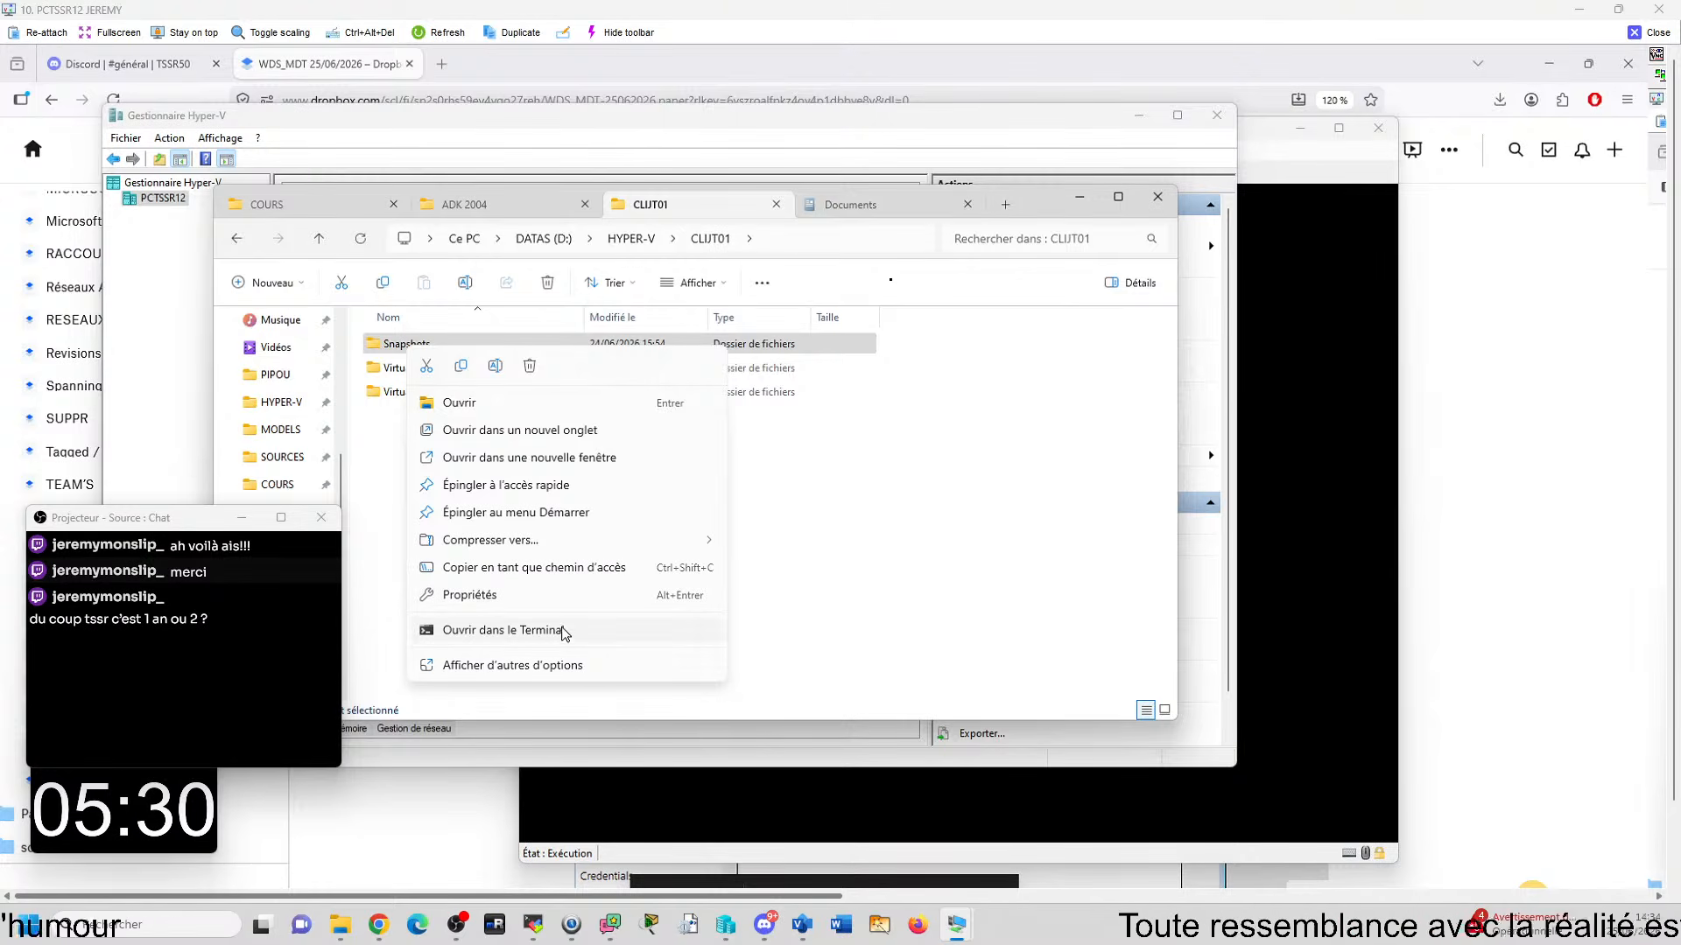
click(840, 533)
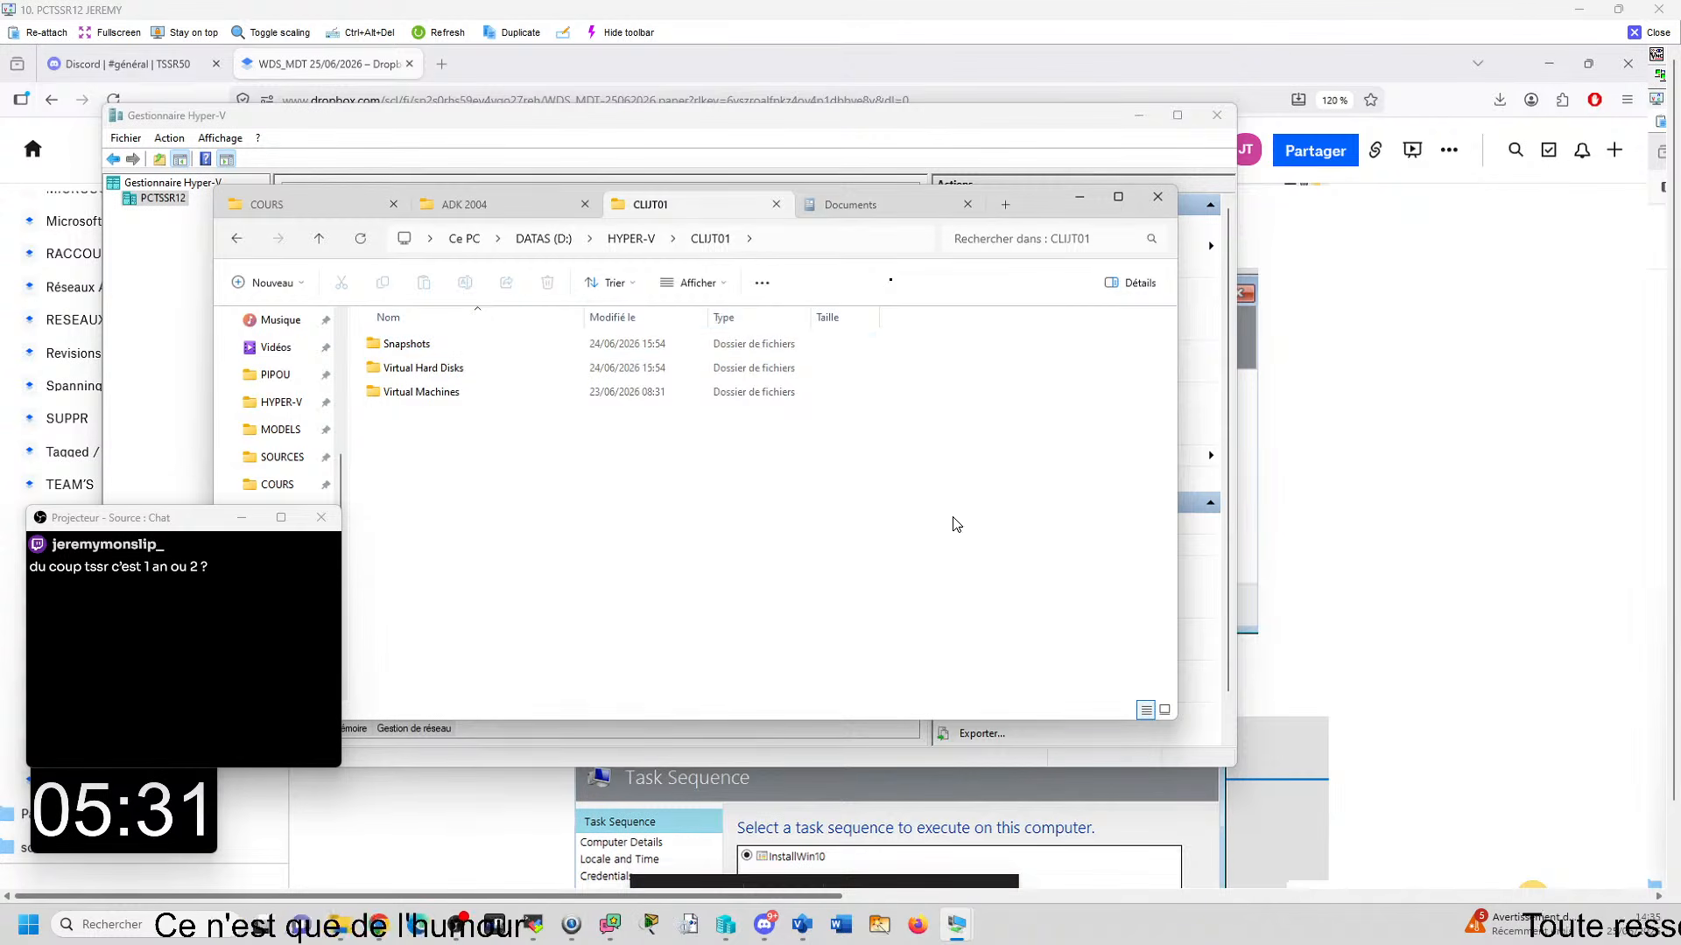
- Switch back to the CLI05 virtual machine connection and dismiss its display configuration dialog
mouse_move(956, 924)
mouse_move(1390, 849)
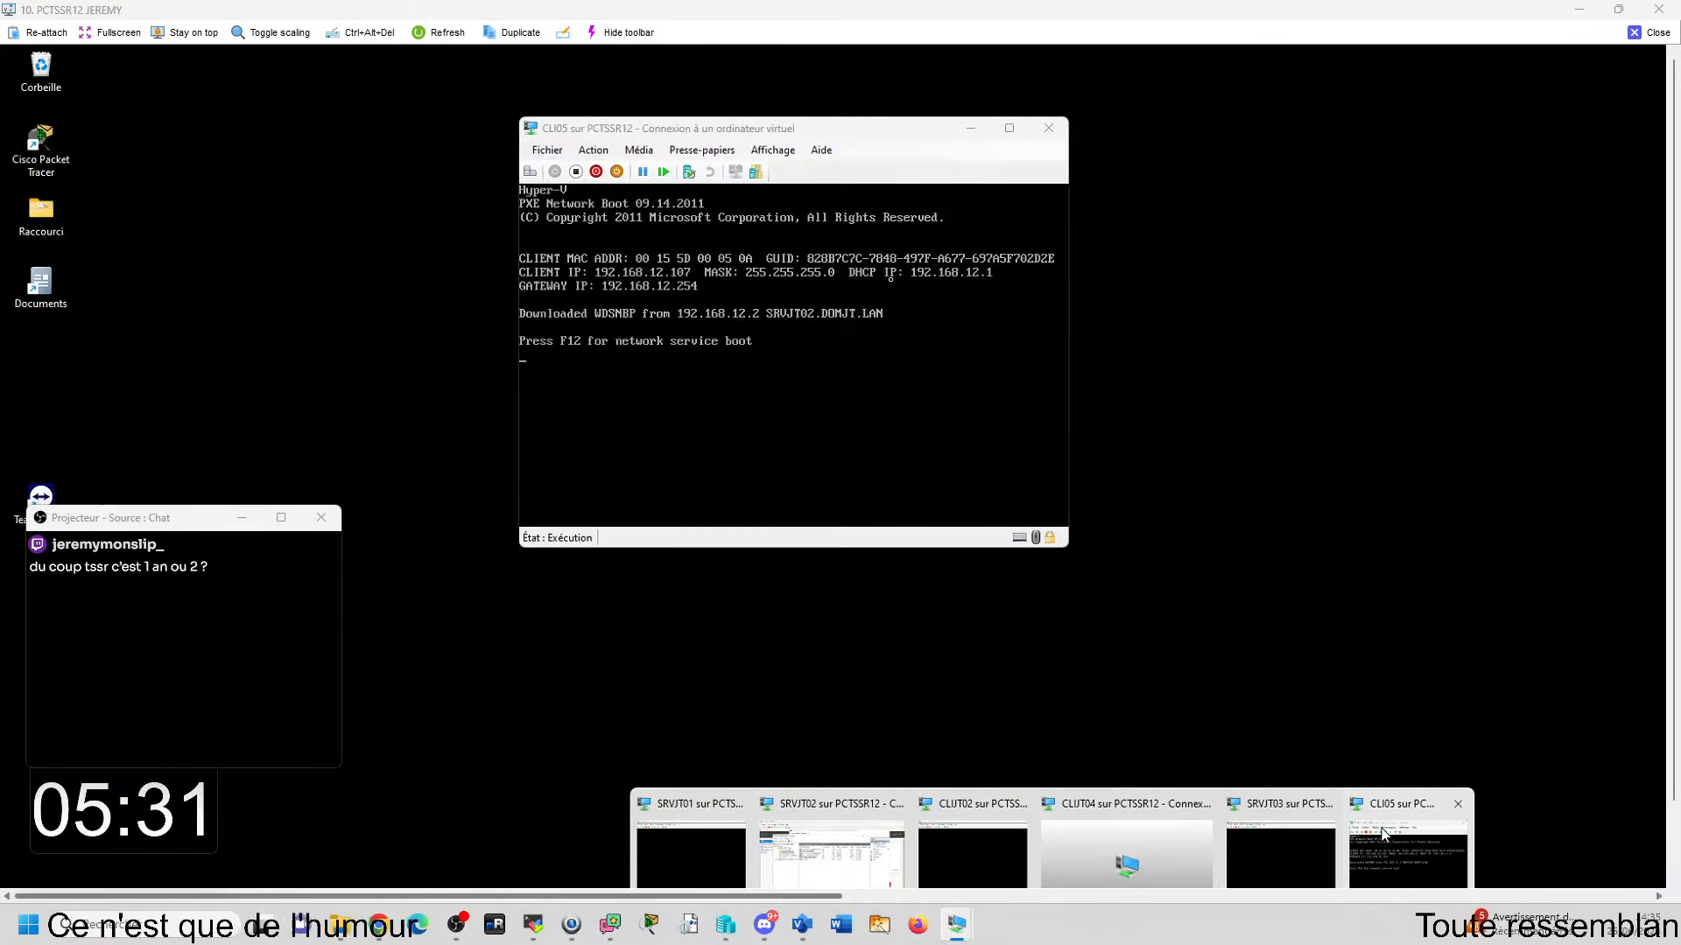
click(1393, 878)
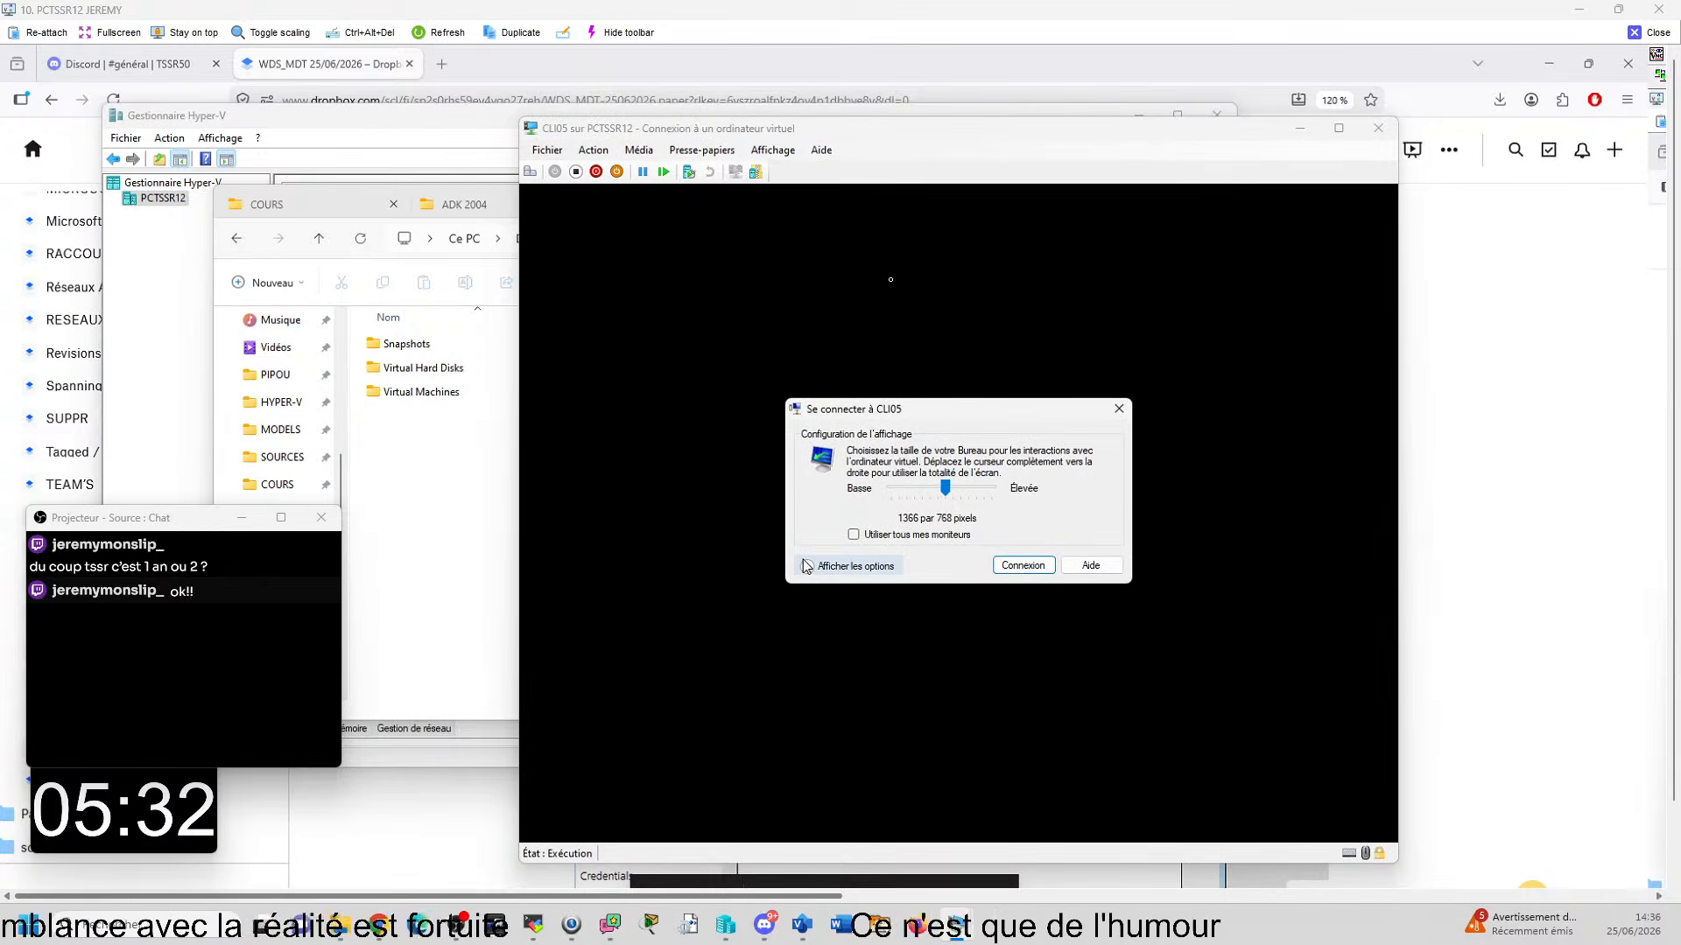
click(1118, 408)
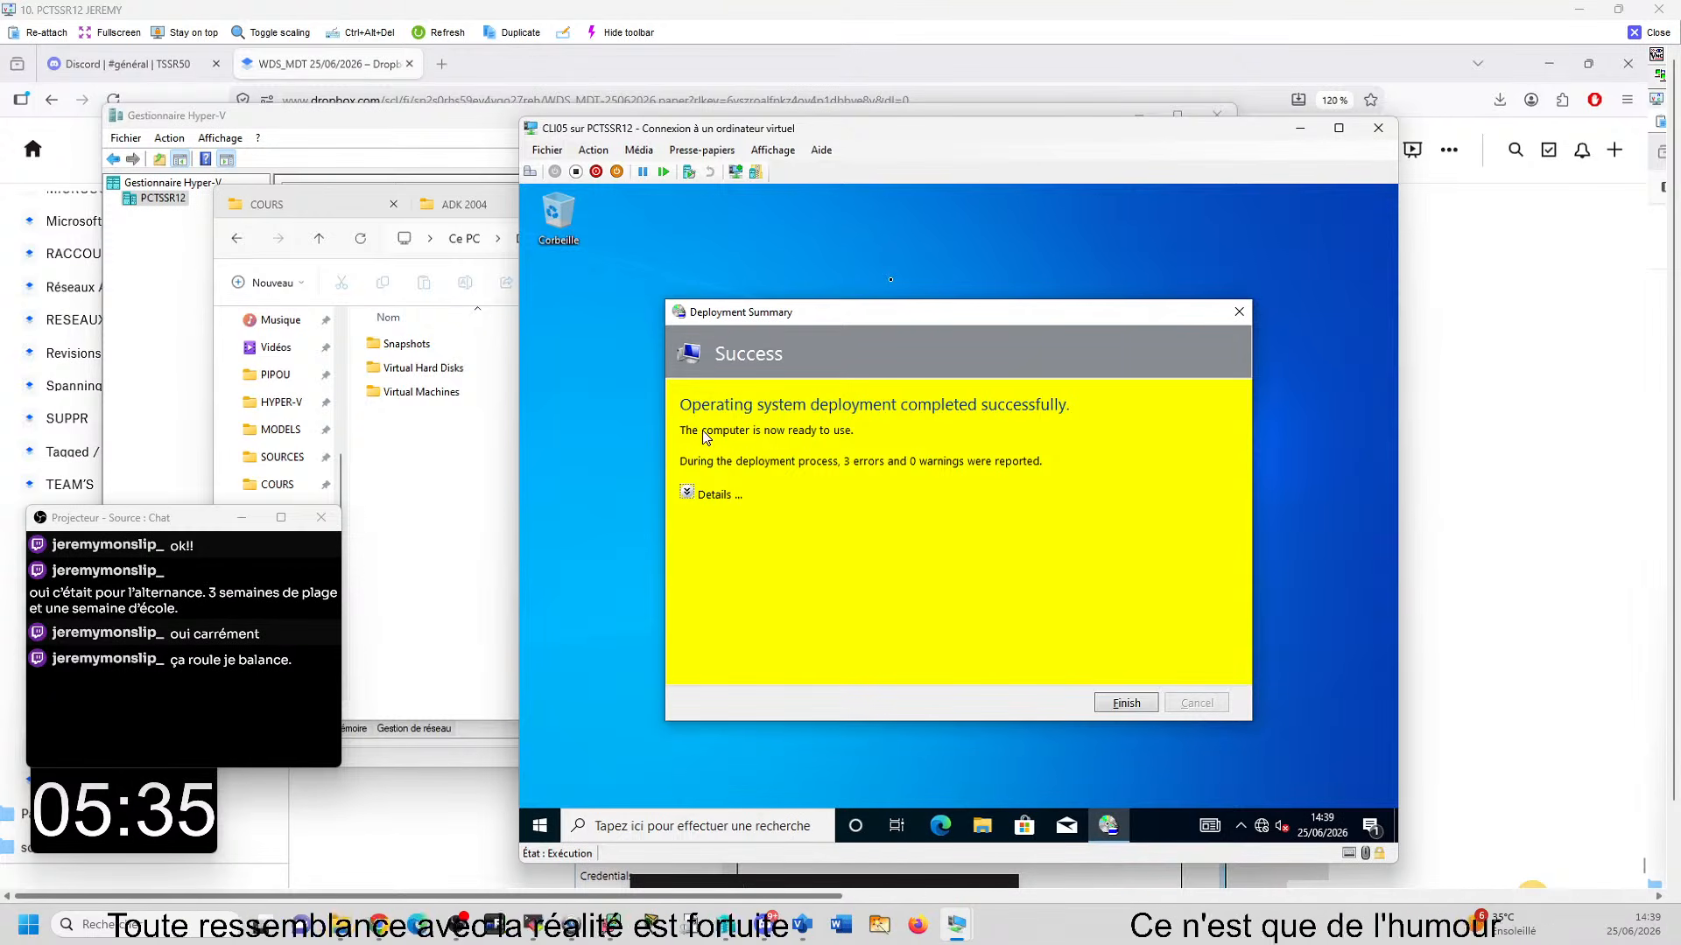
- Expand the error details in CLI05's Deployment Summary and capture the whole summary window with the Snipping Tool
click(709, 495)
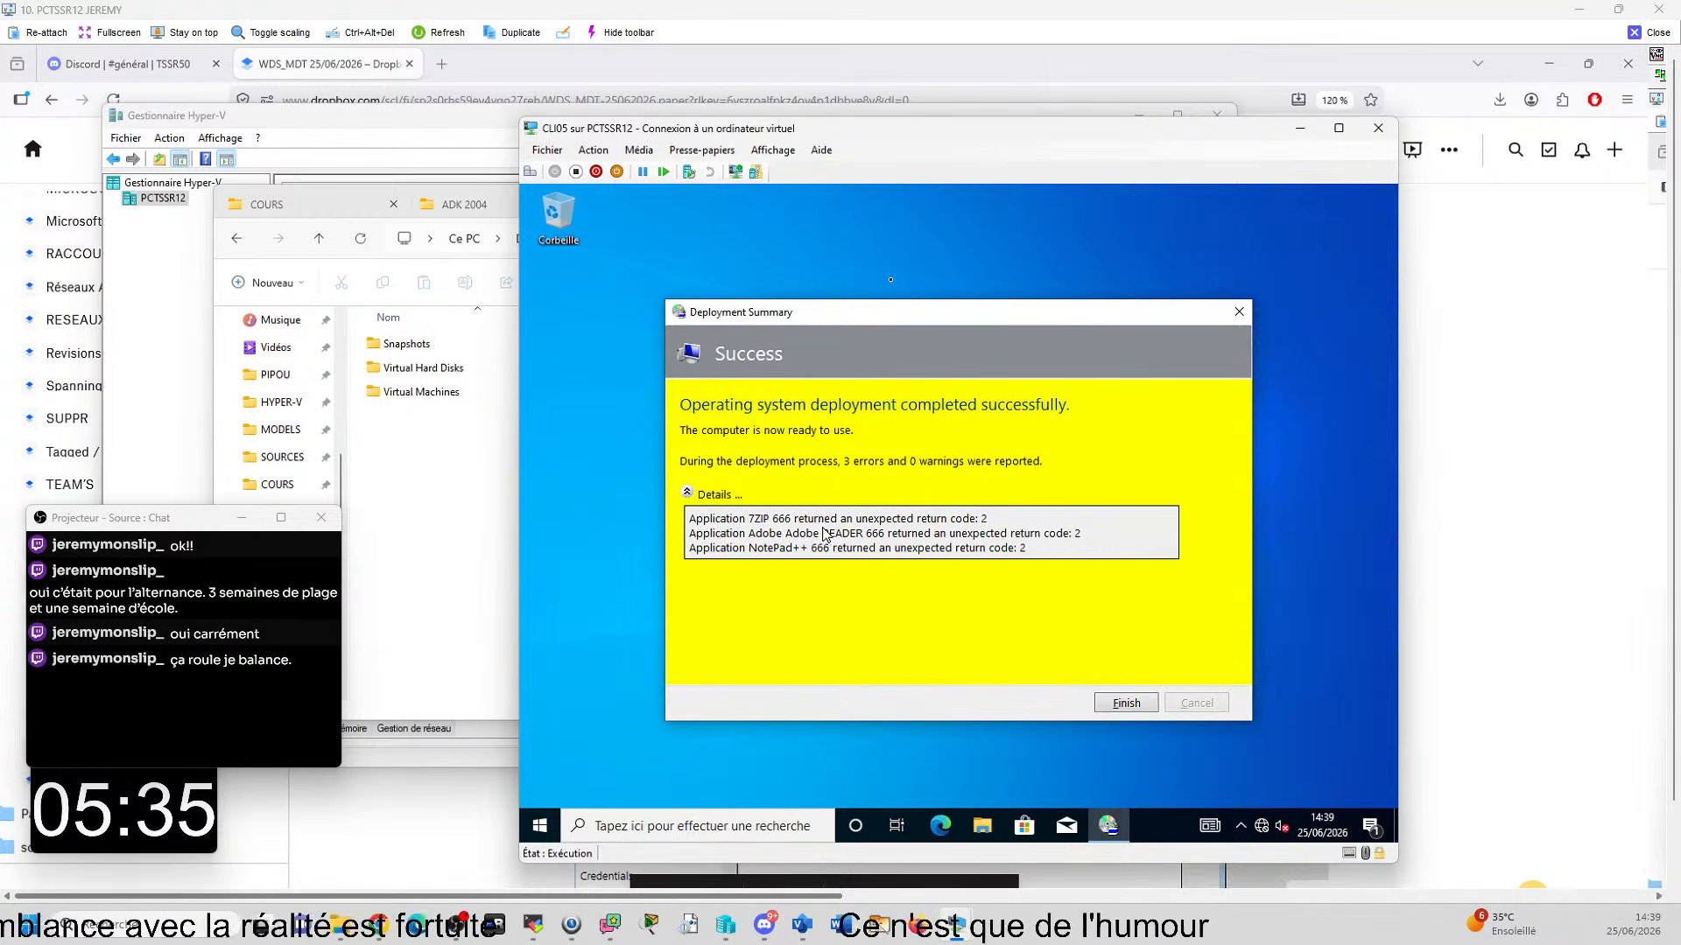
click(880, 925)
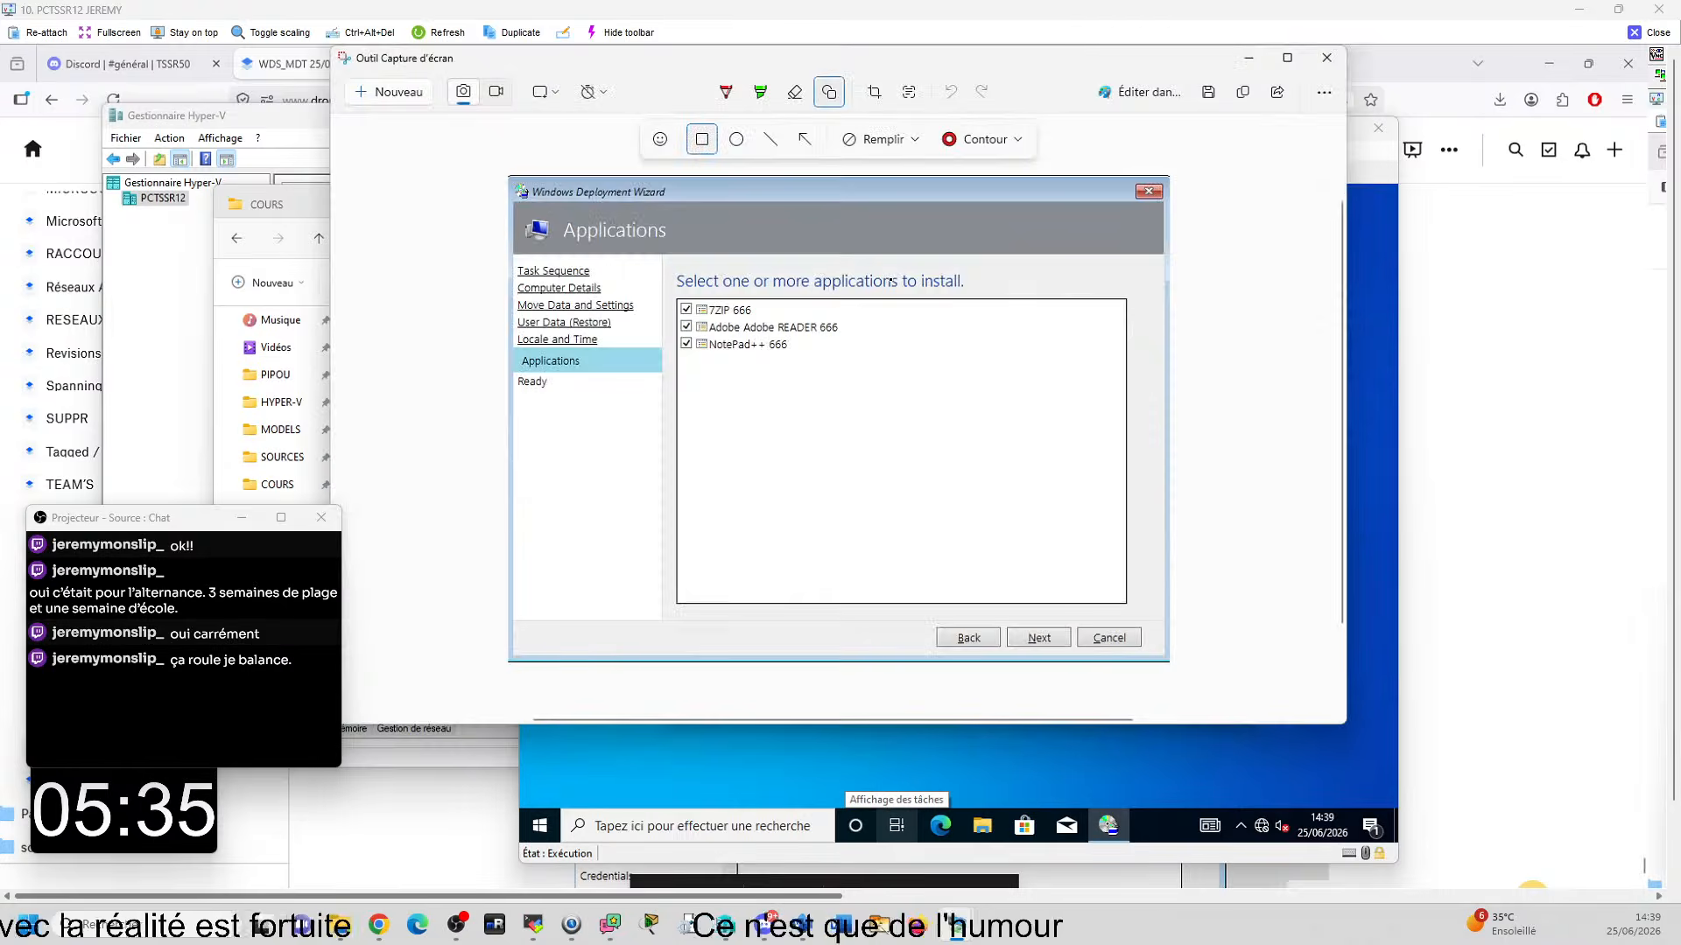
click(378, 91)
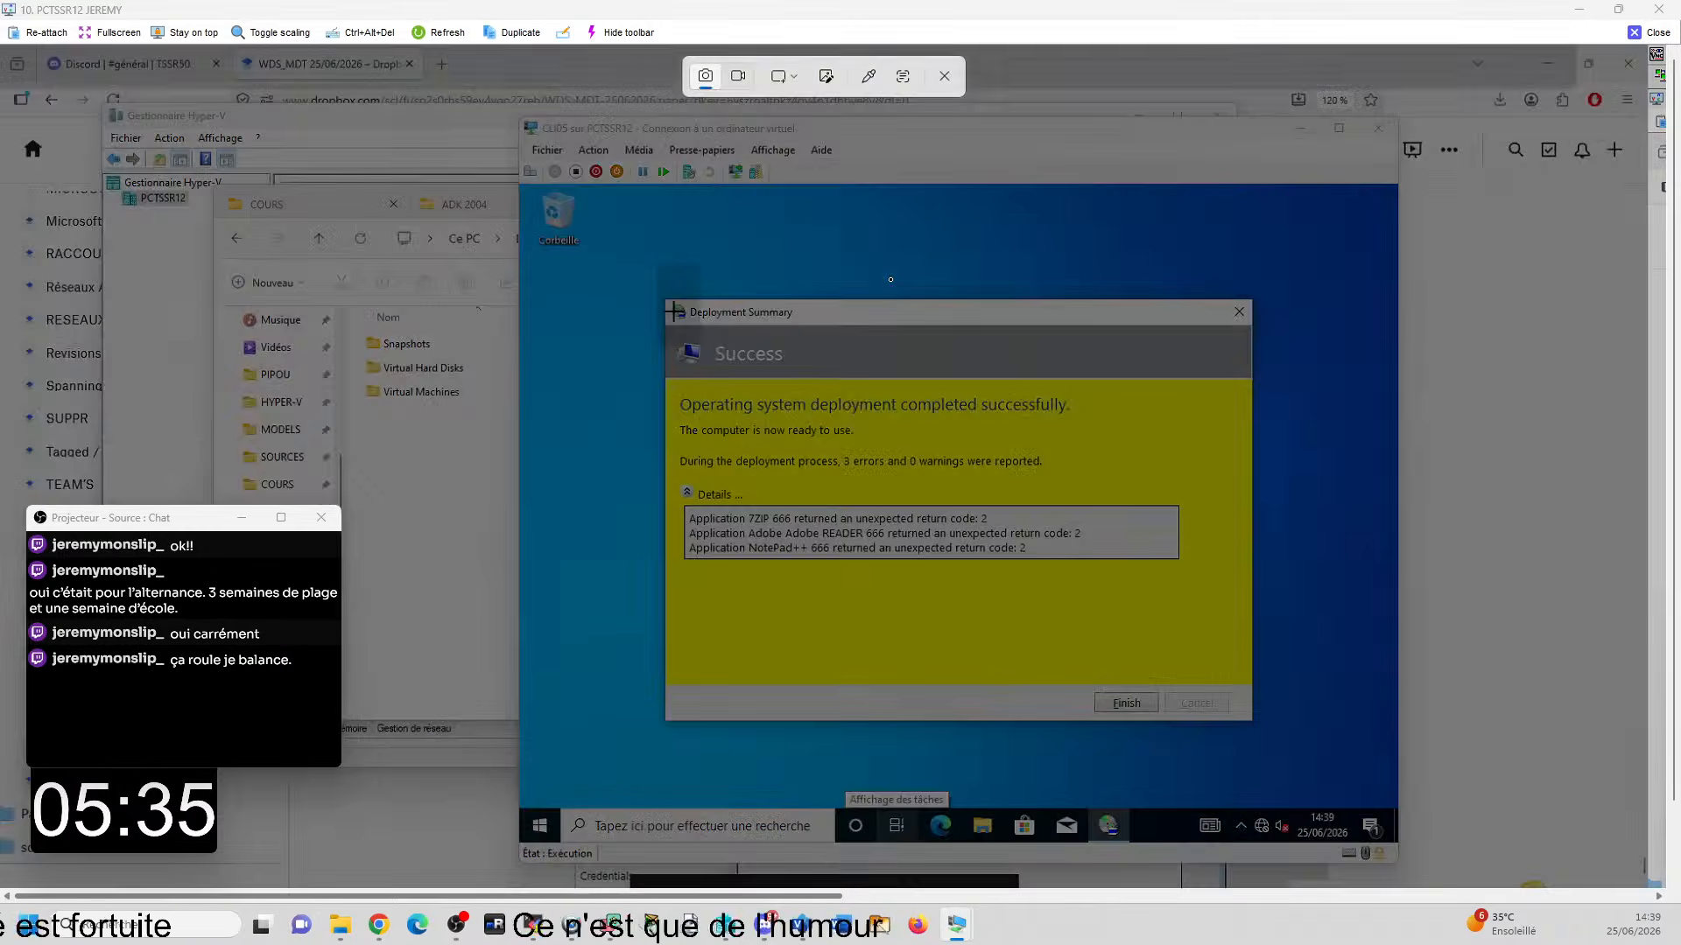
drag(664, 297, 1258, 727)
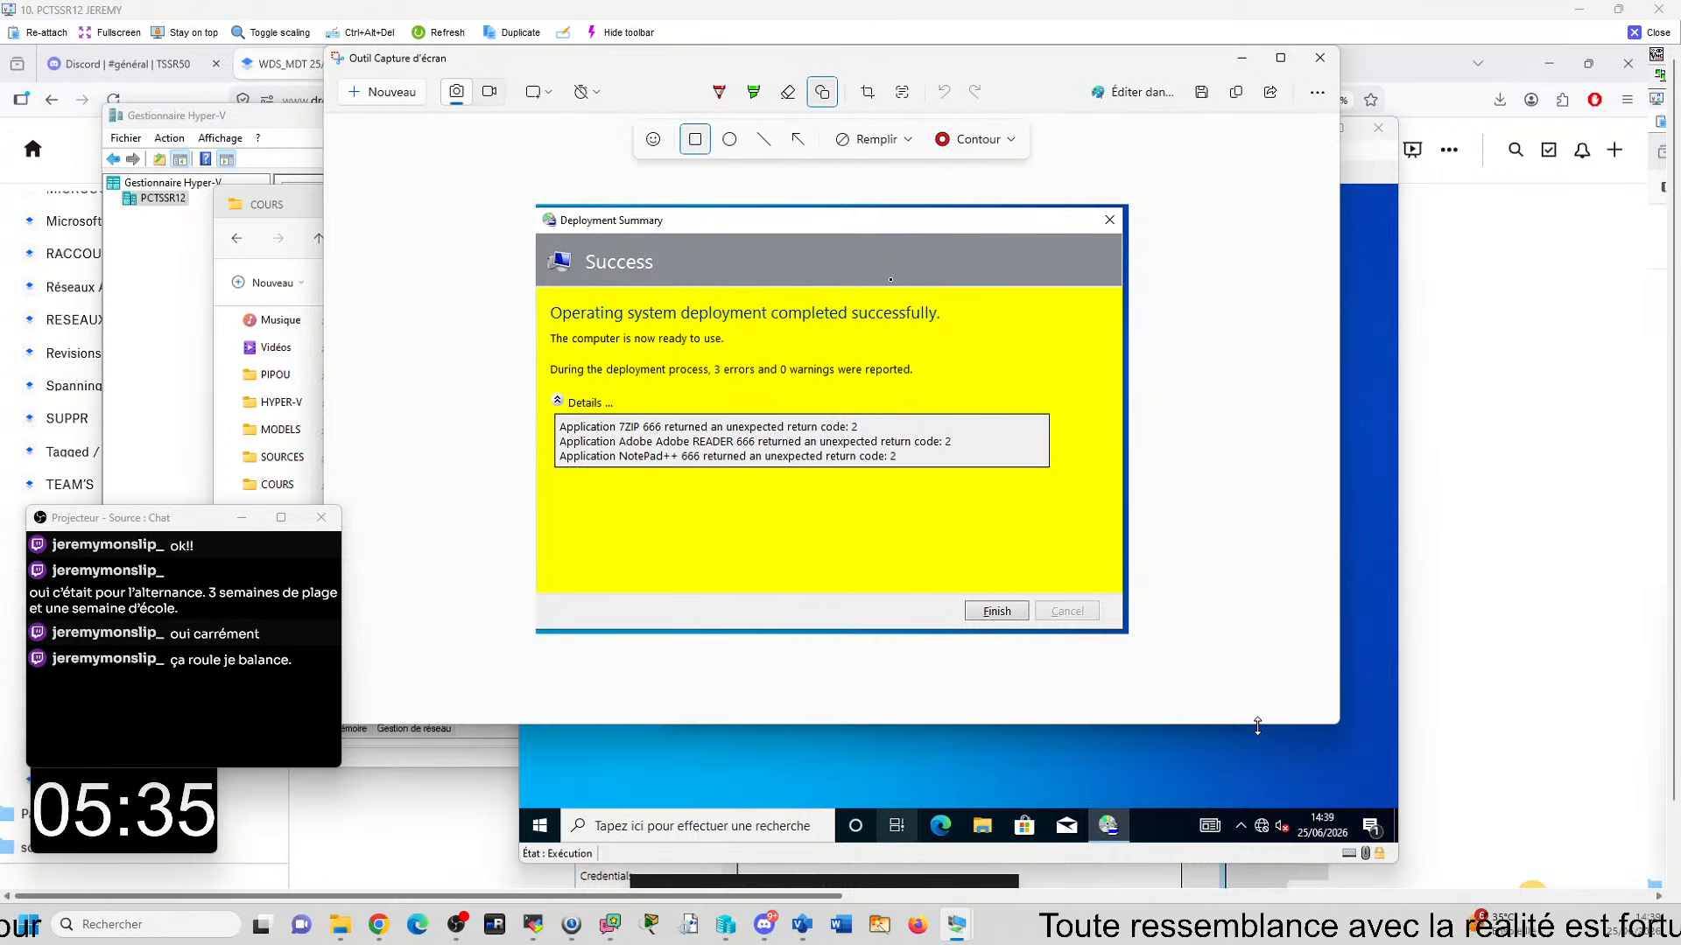
click(1239, 63)
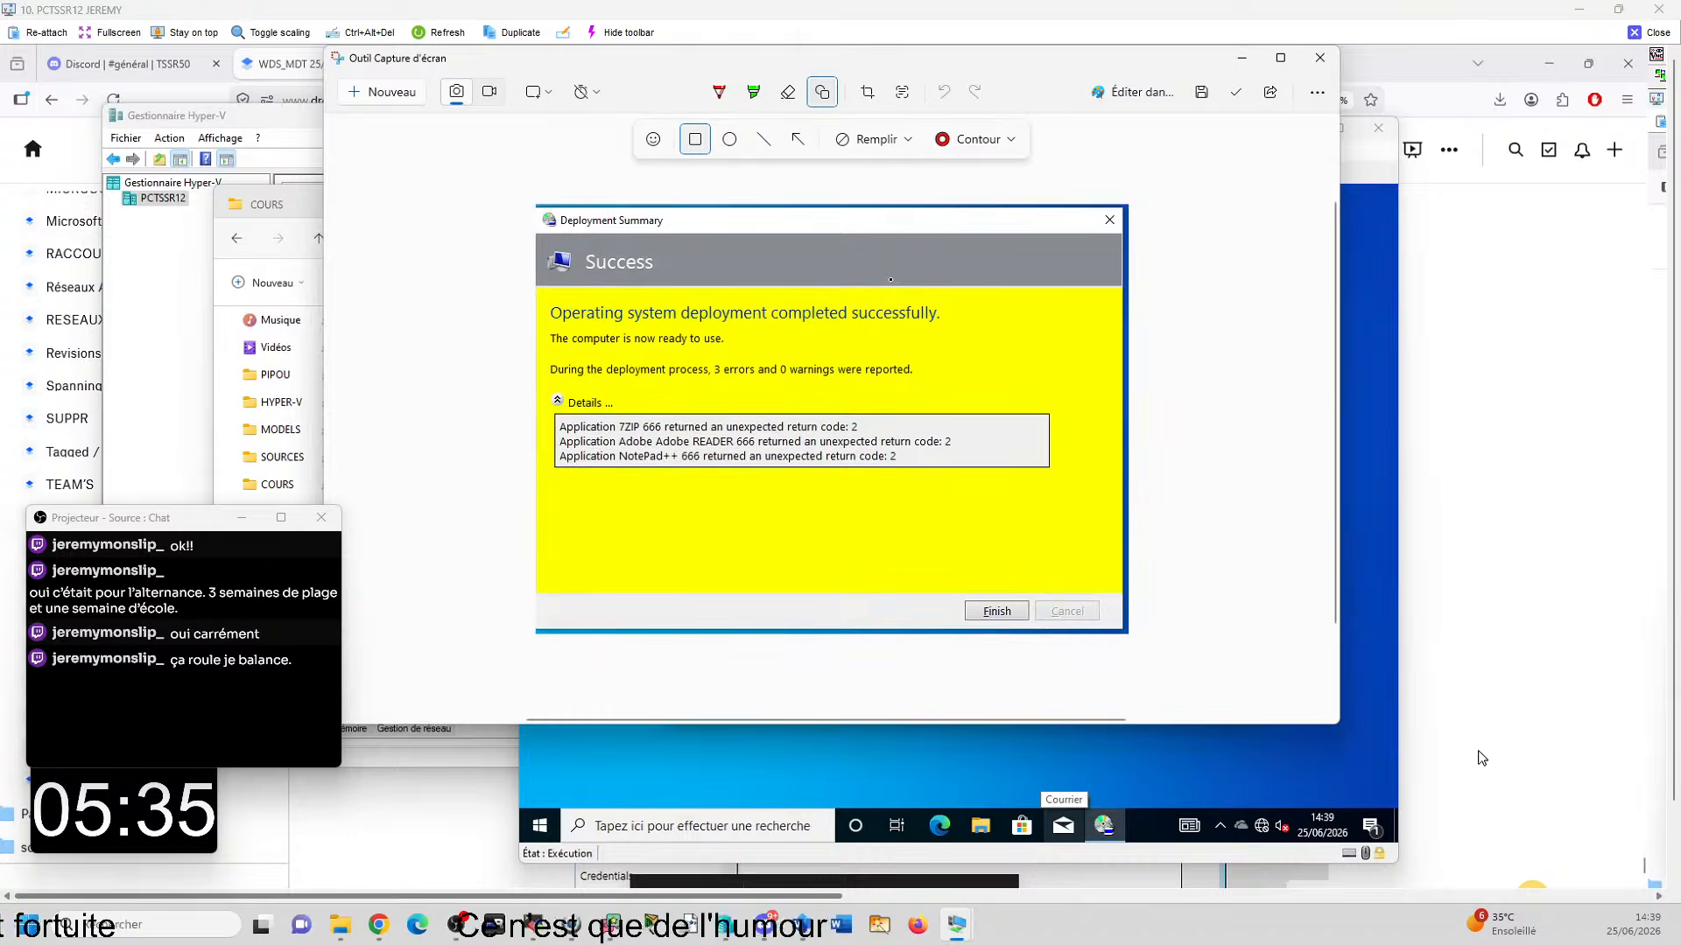
- Paste the Deployment Summary screenshot below the Applications capture in the WDS_MDT 25/06/2026 Dropbox Paper document
click(1481, 756)
scroll(982, 676, down, 15)
scroll(886, 723, down, 5)
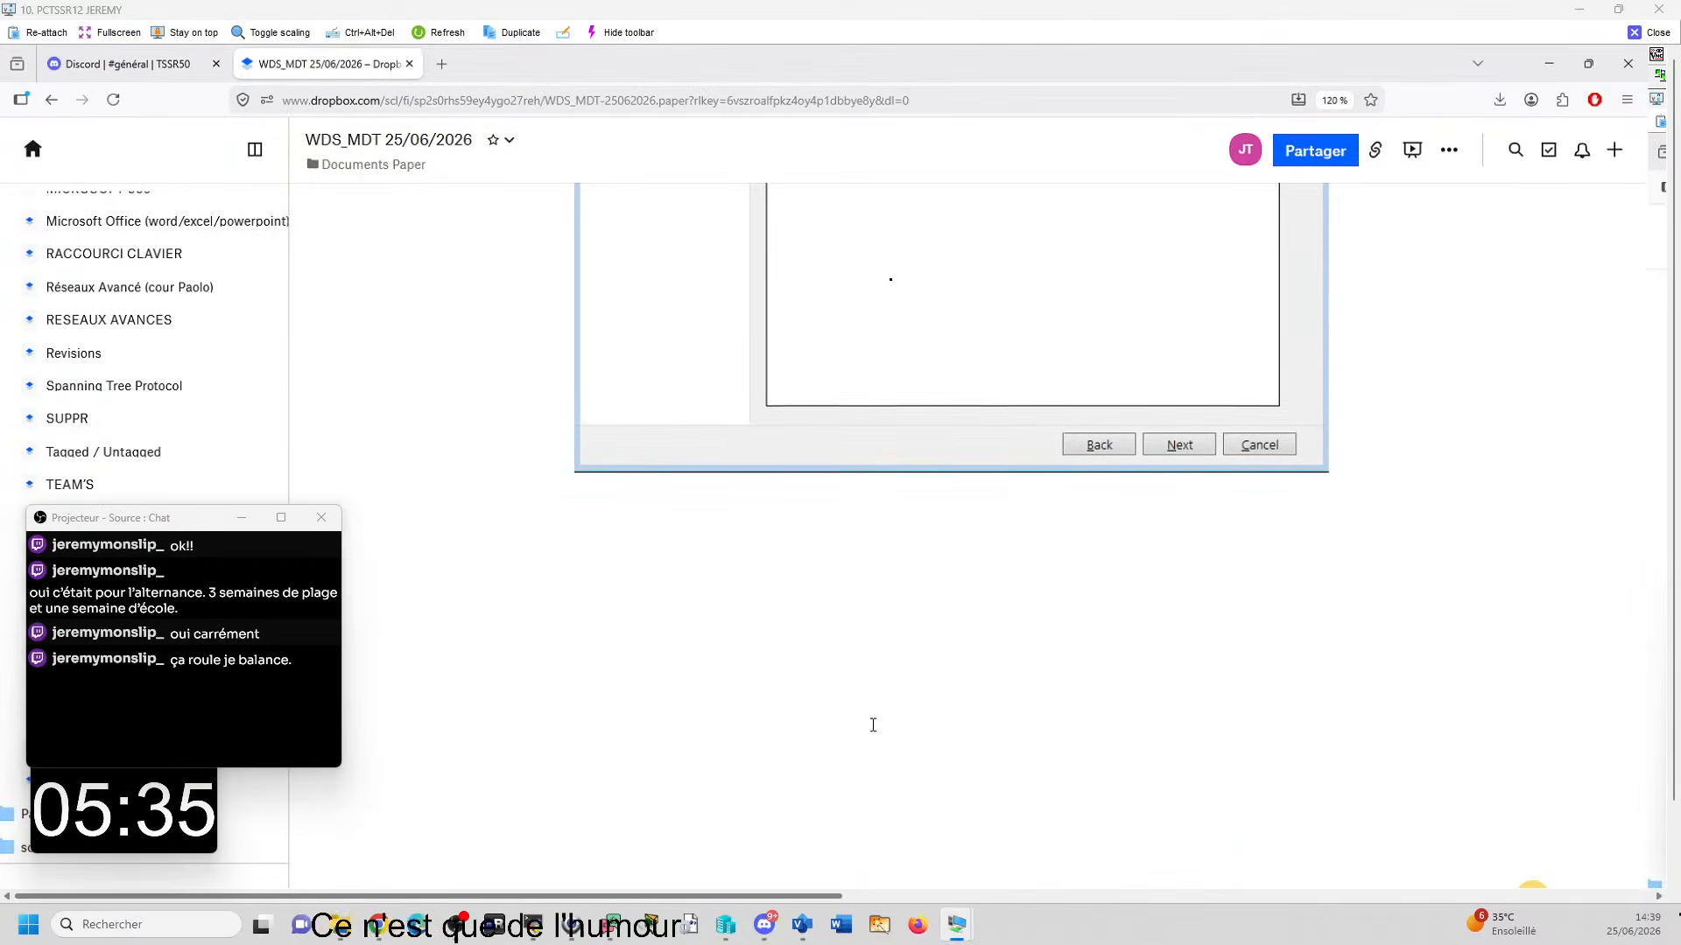
key(ctrl+v)
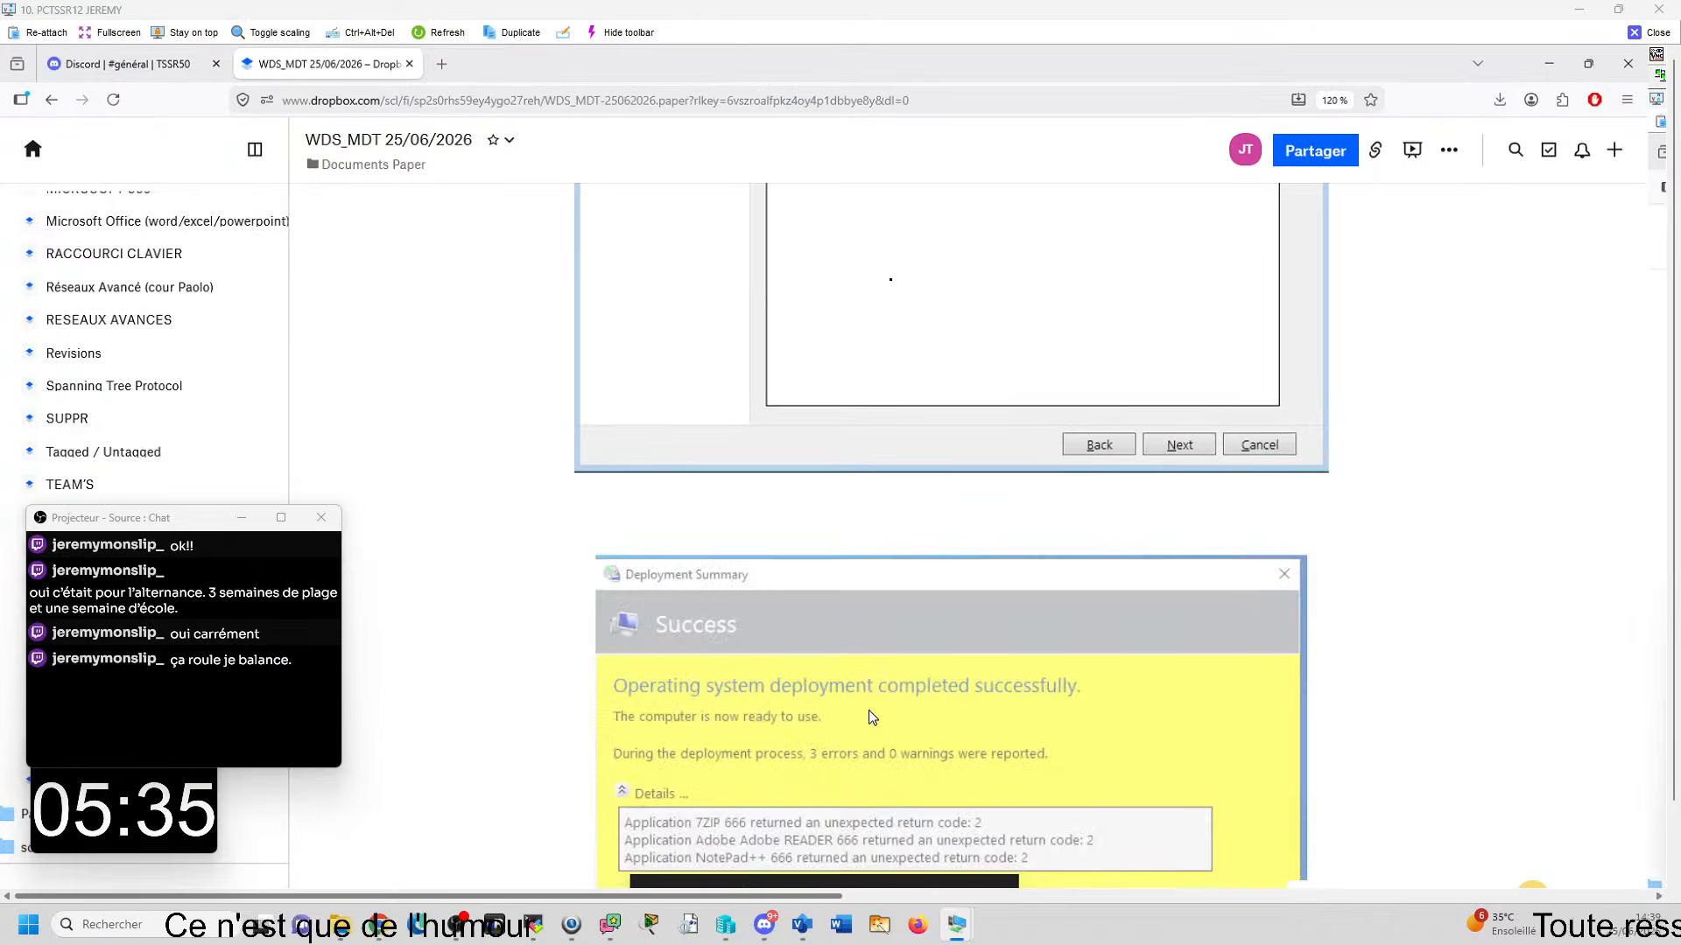
- Add the line "Une fois que c'est fini, il y a un message qui apparait :" above the Deployment Summary screenshot
click(725, 495)
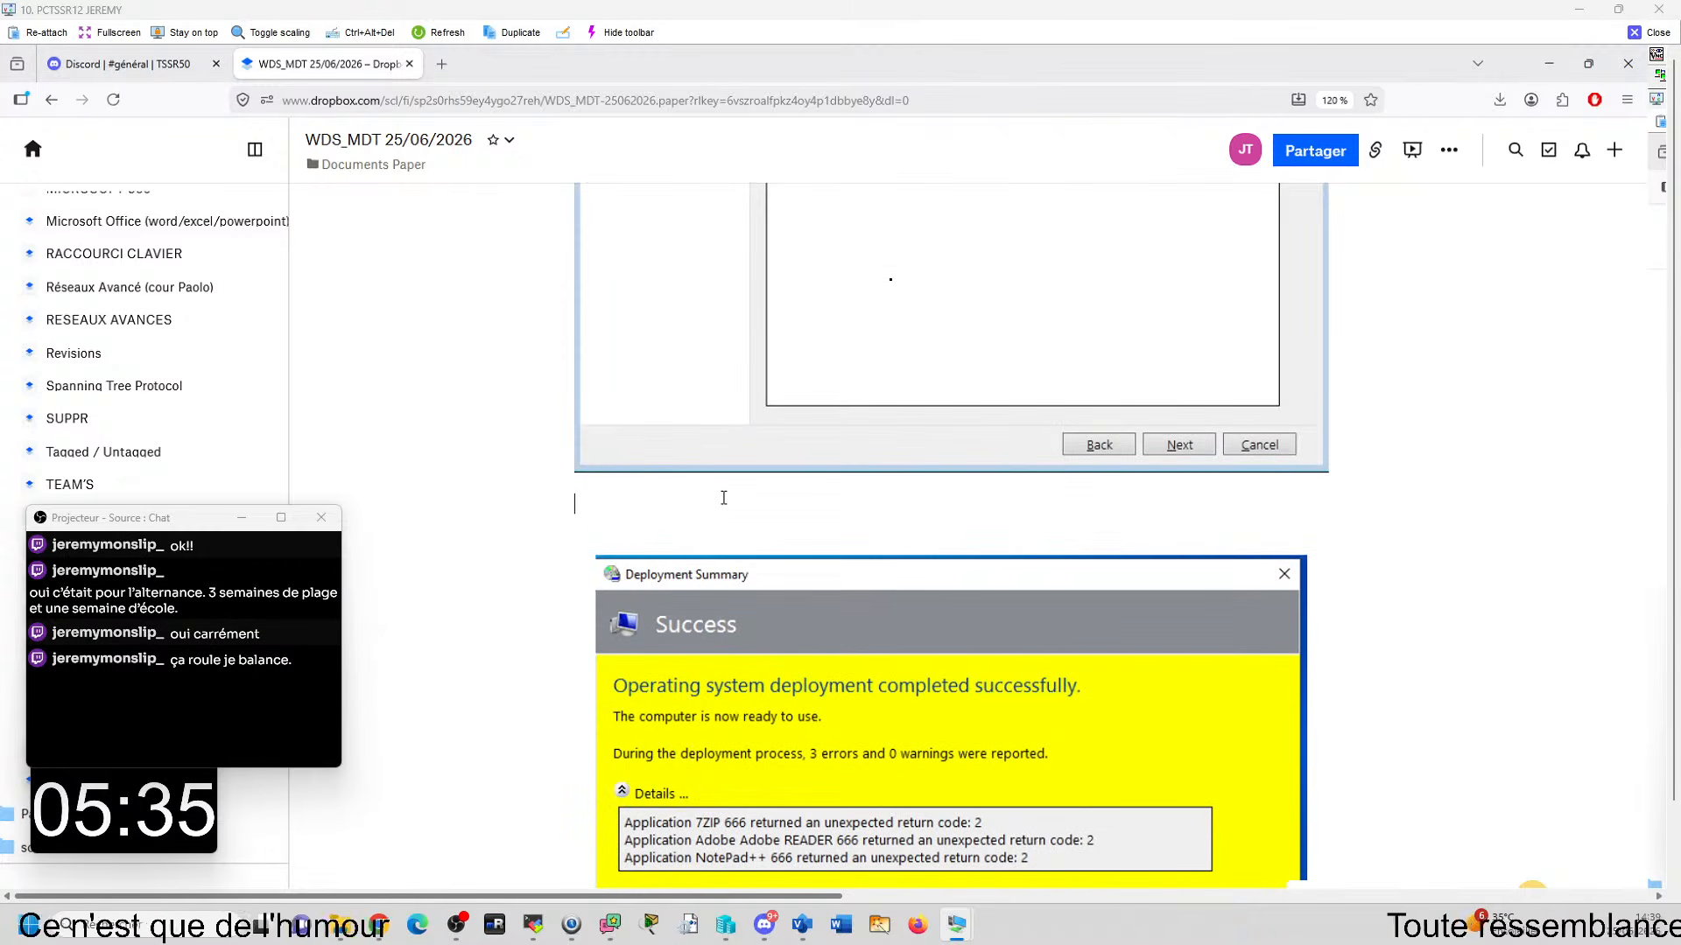
key(Return)
text(U)
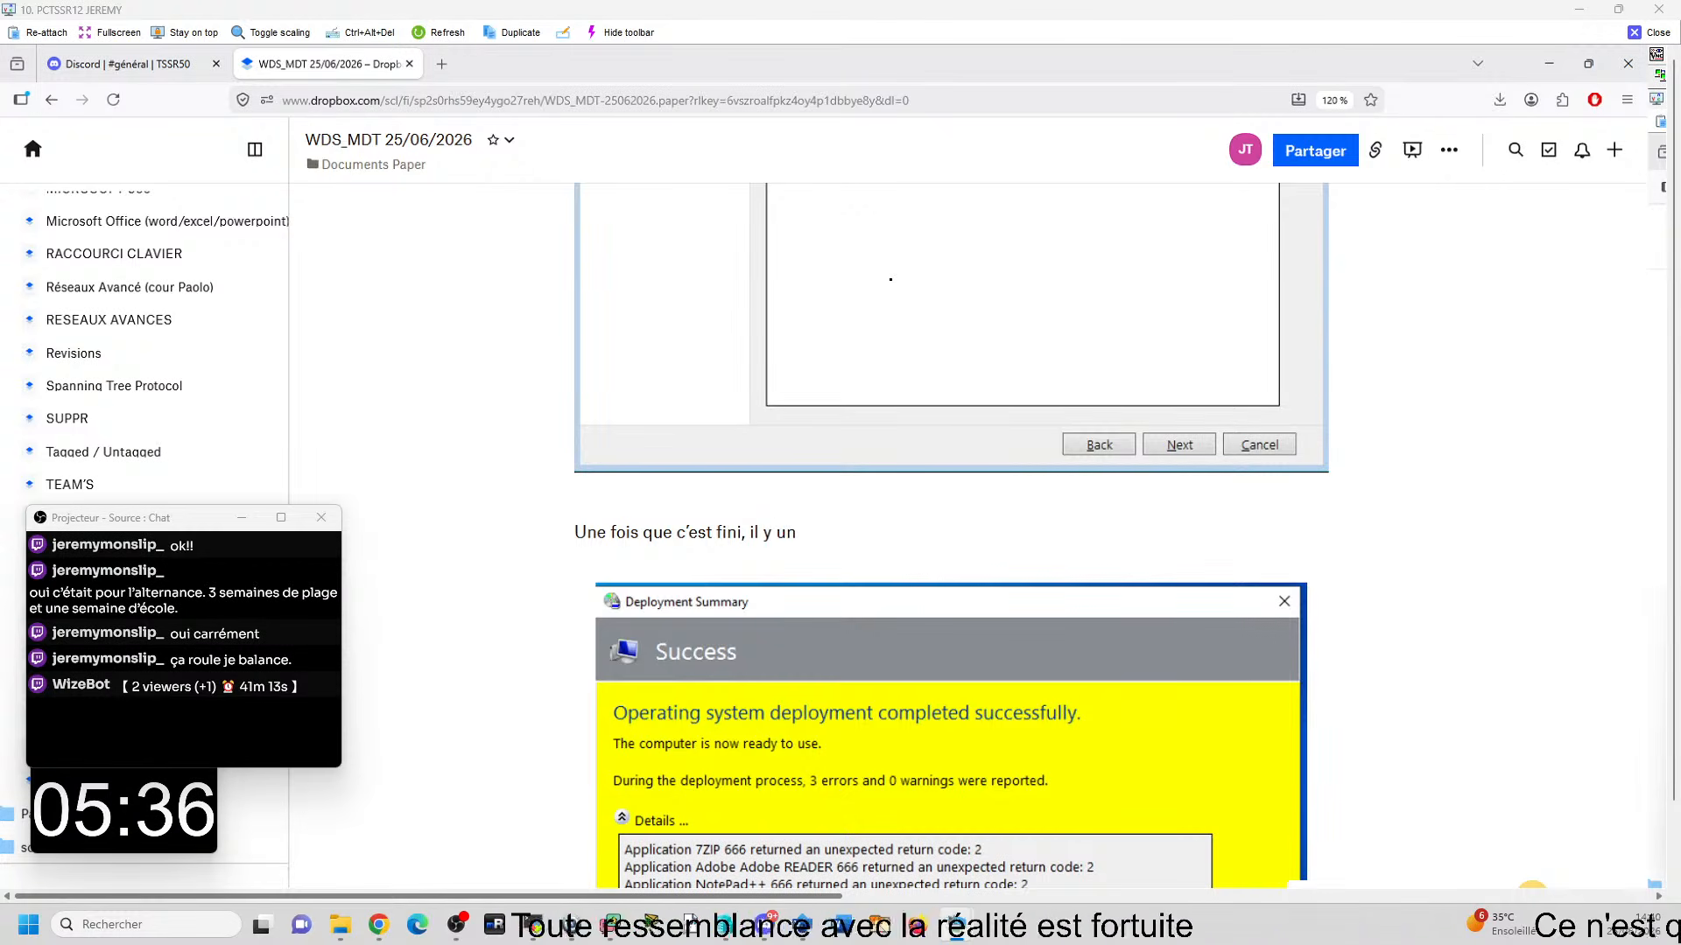
text(message)
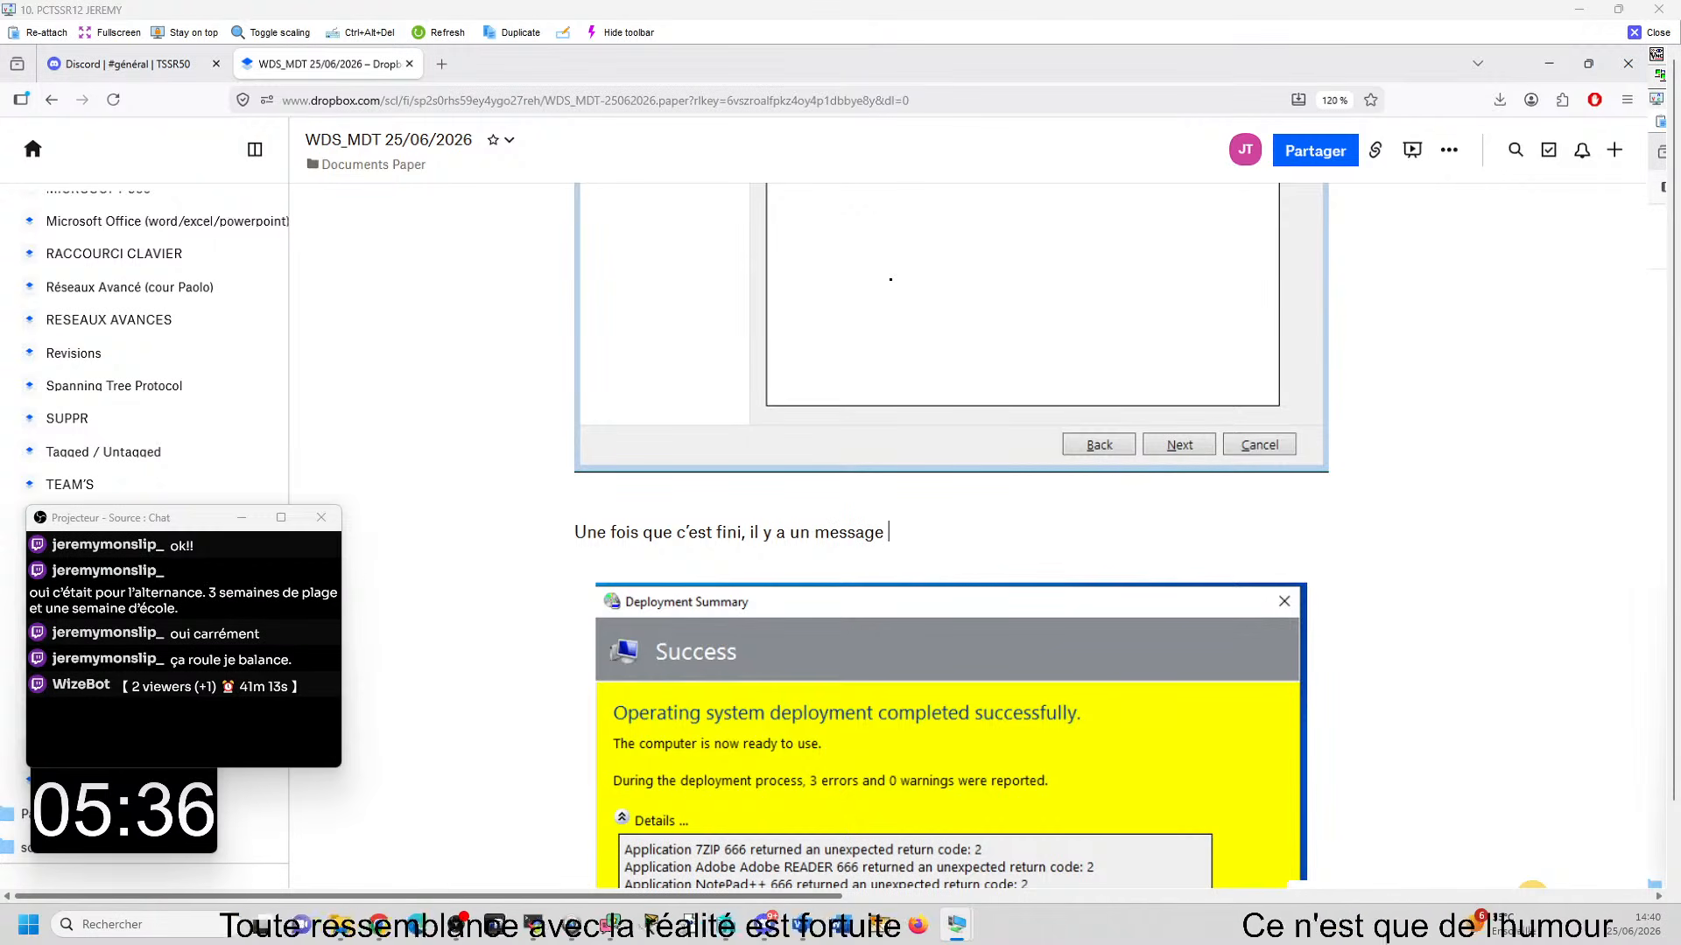
text( qui apprait)
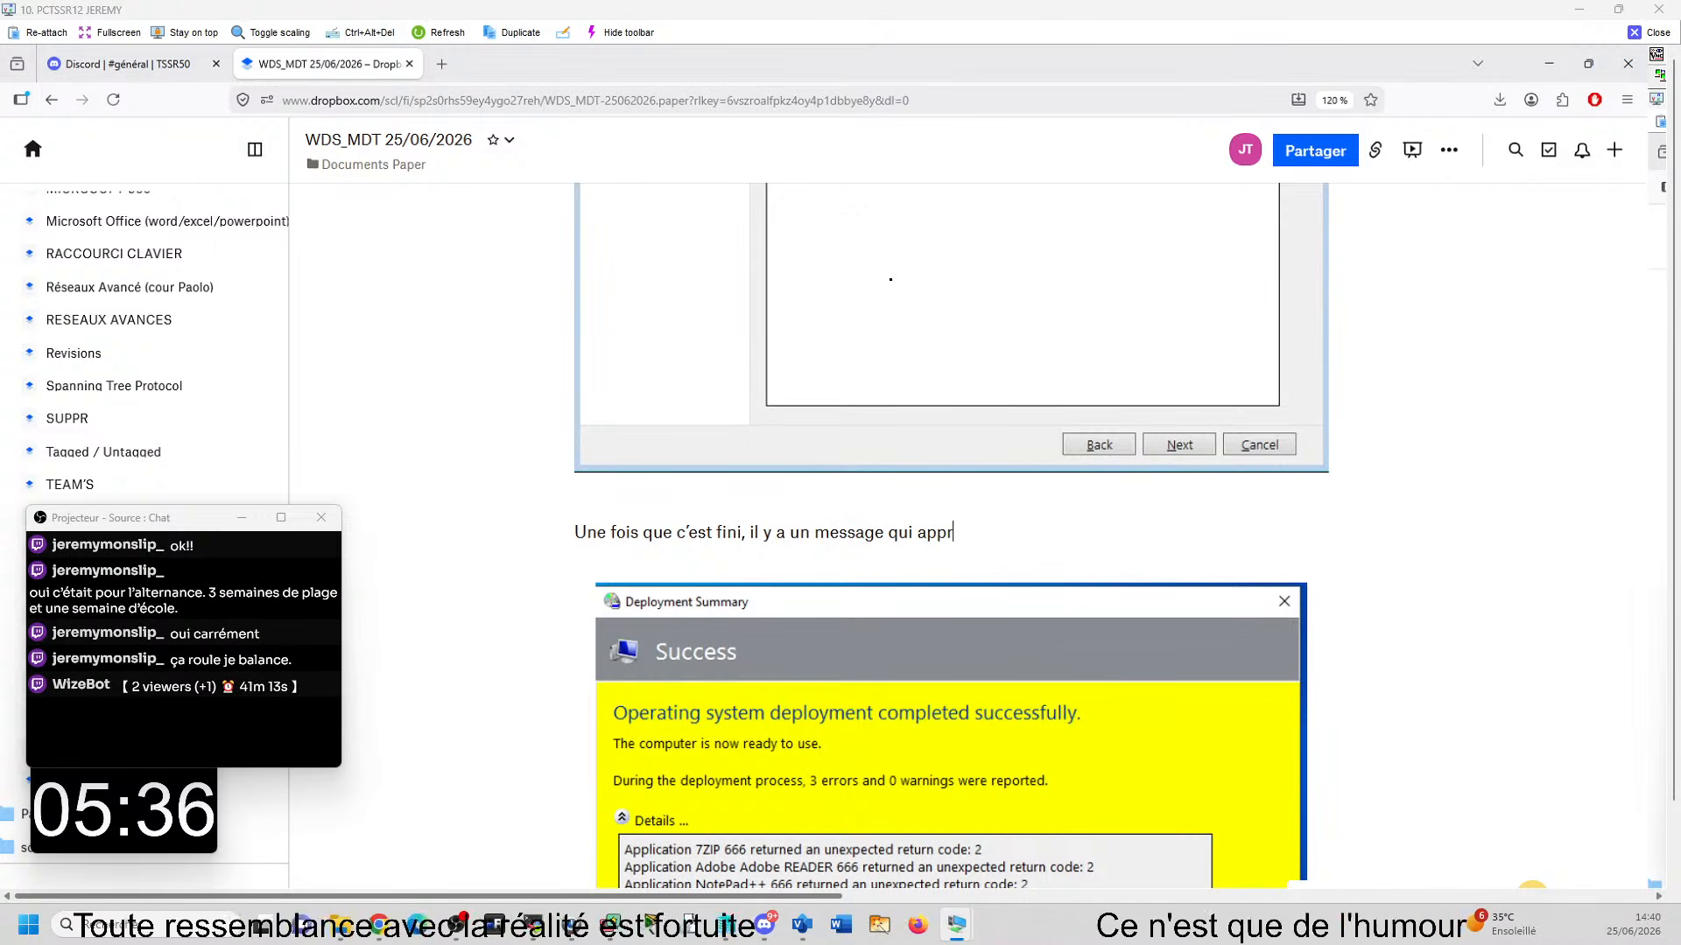
key(BackSpace)
key(BackSpace)
key(BackSpace)
key(BackSpace)
text(arait)
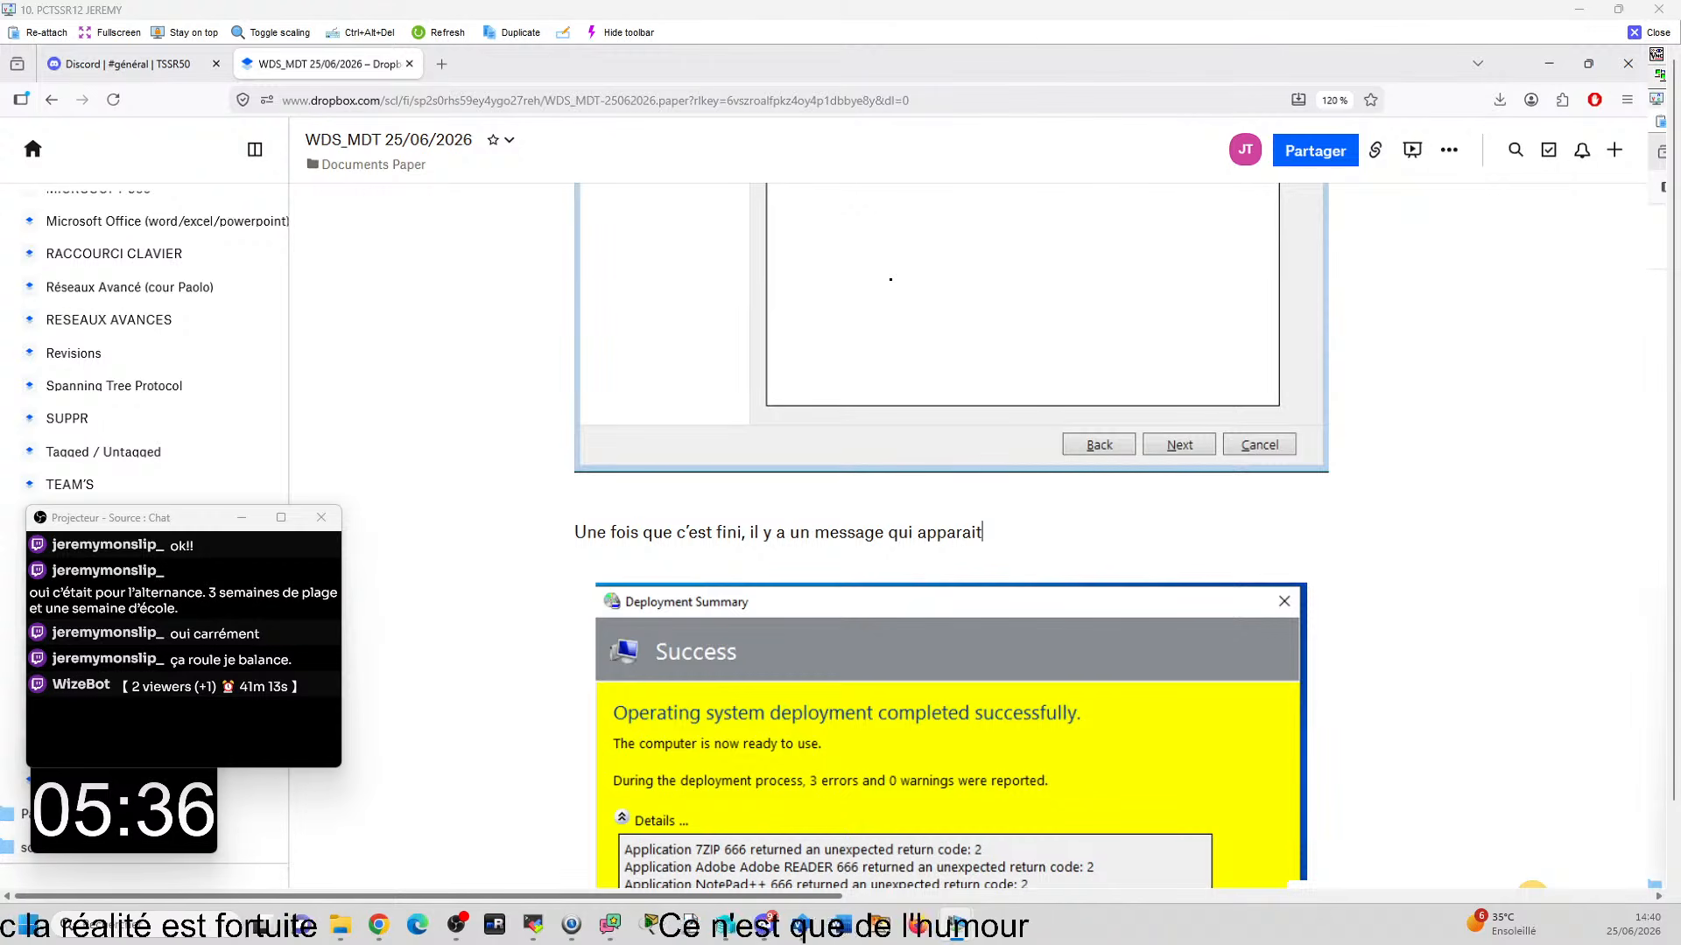
text(:)
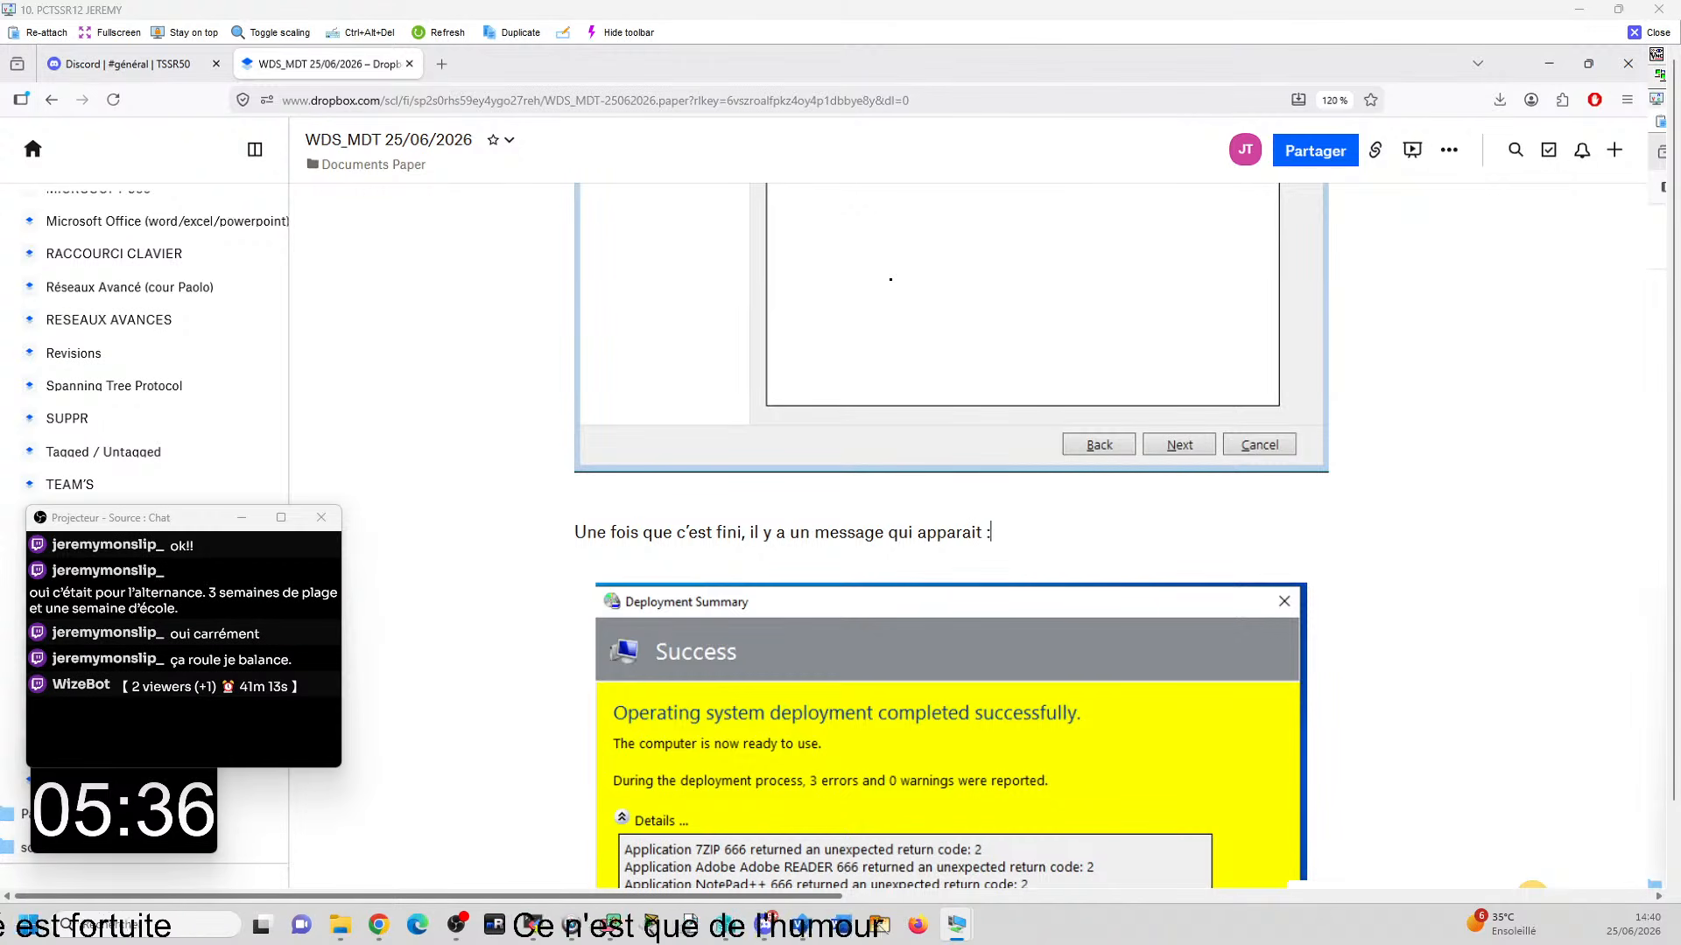
- Switch to the CLI05 virtual machine connection and finish its Deployment Summary
scroll(692, 484, down, 5)
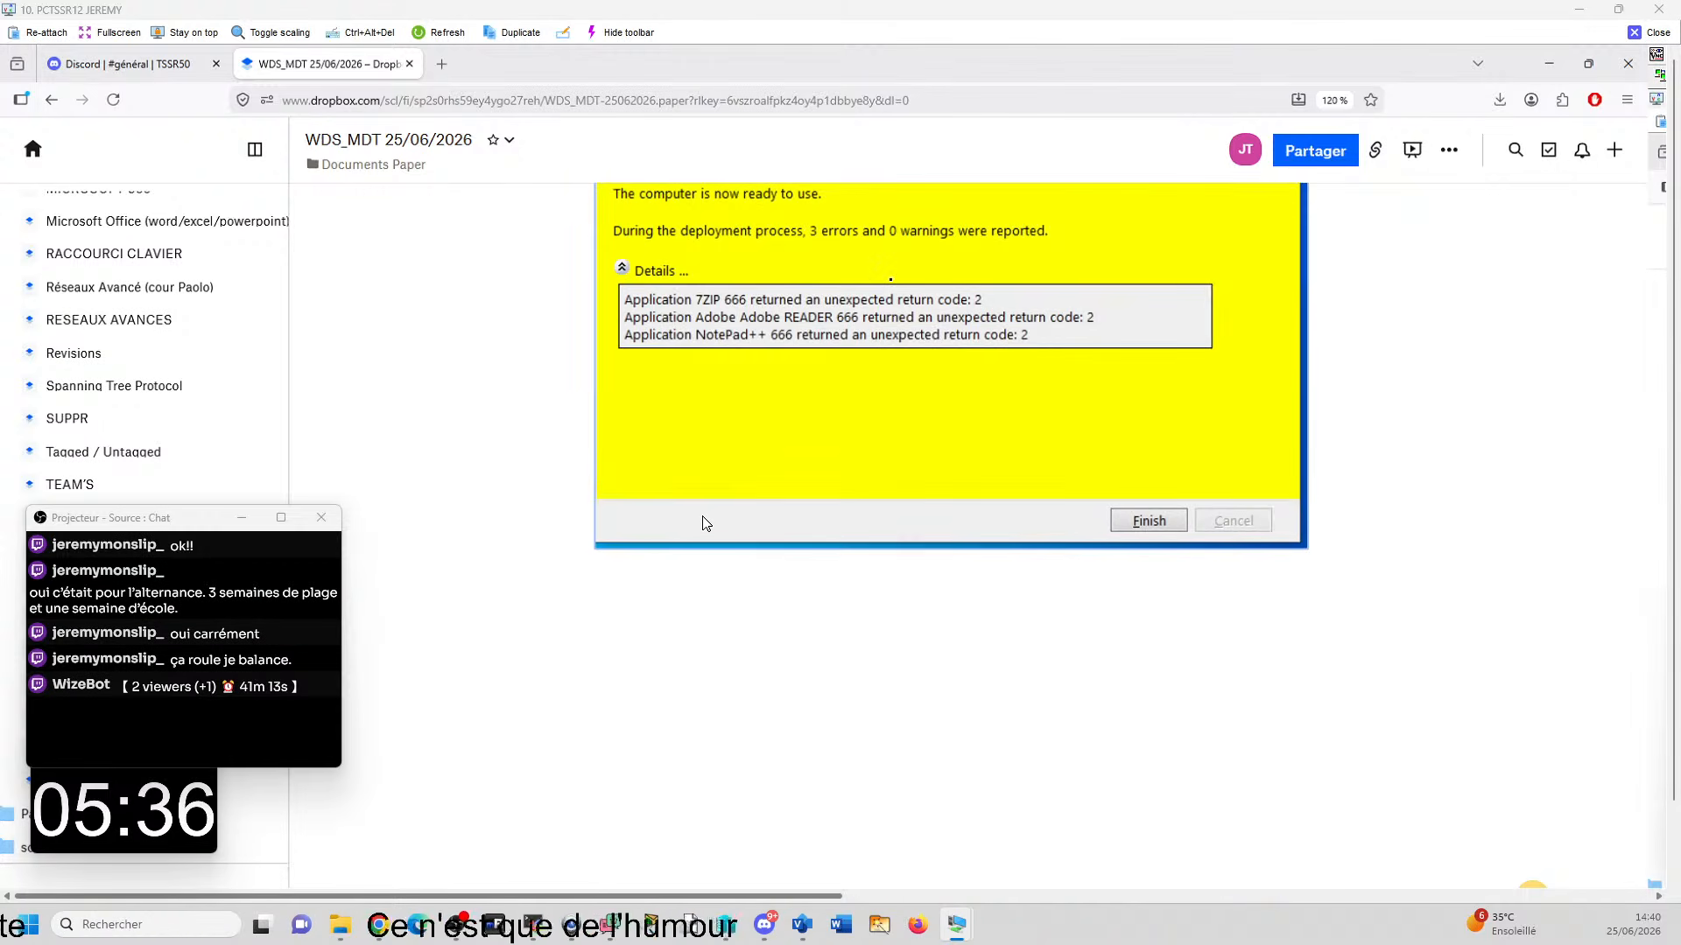
click(702, 621)
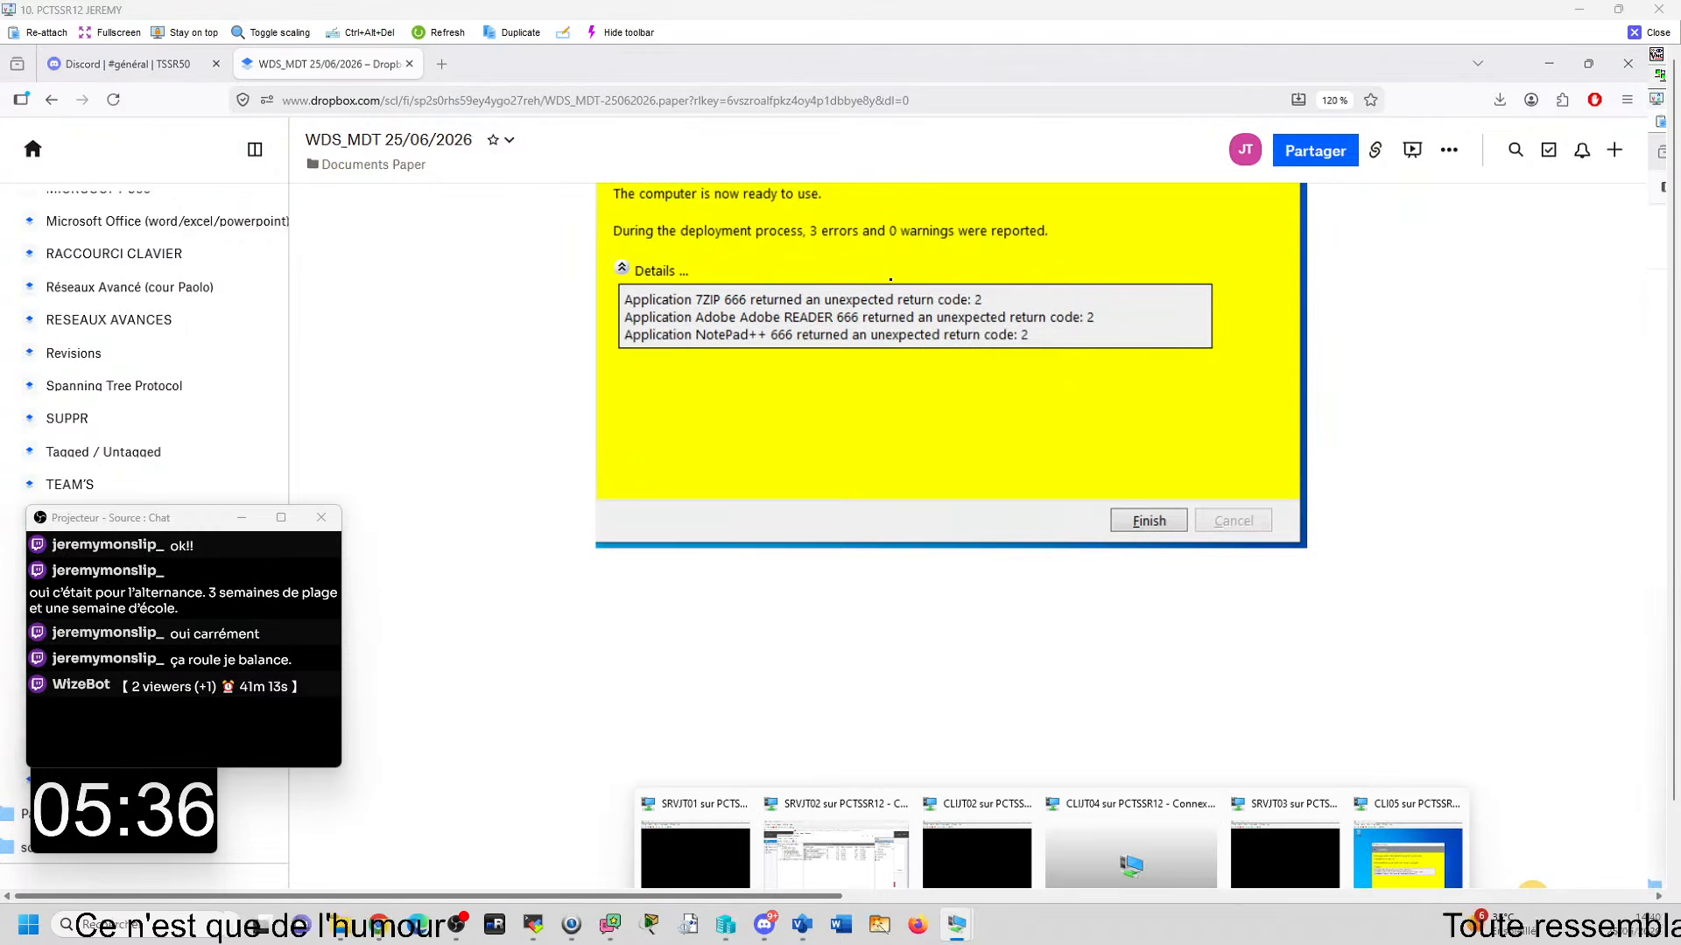
click(1393, 812)
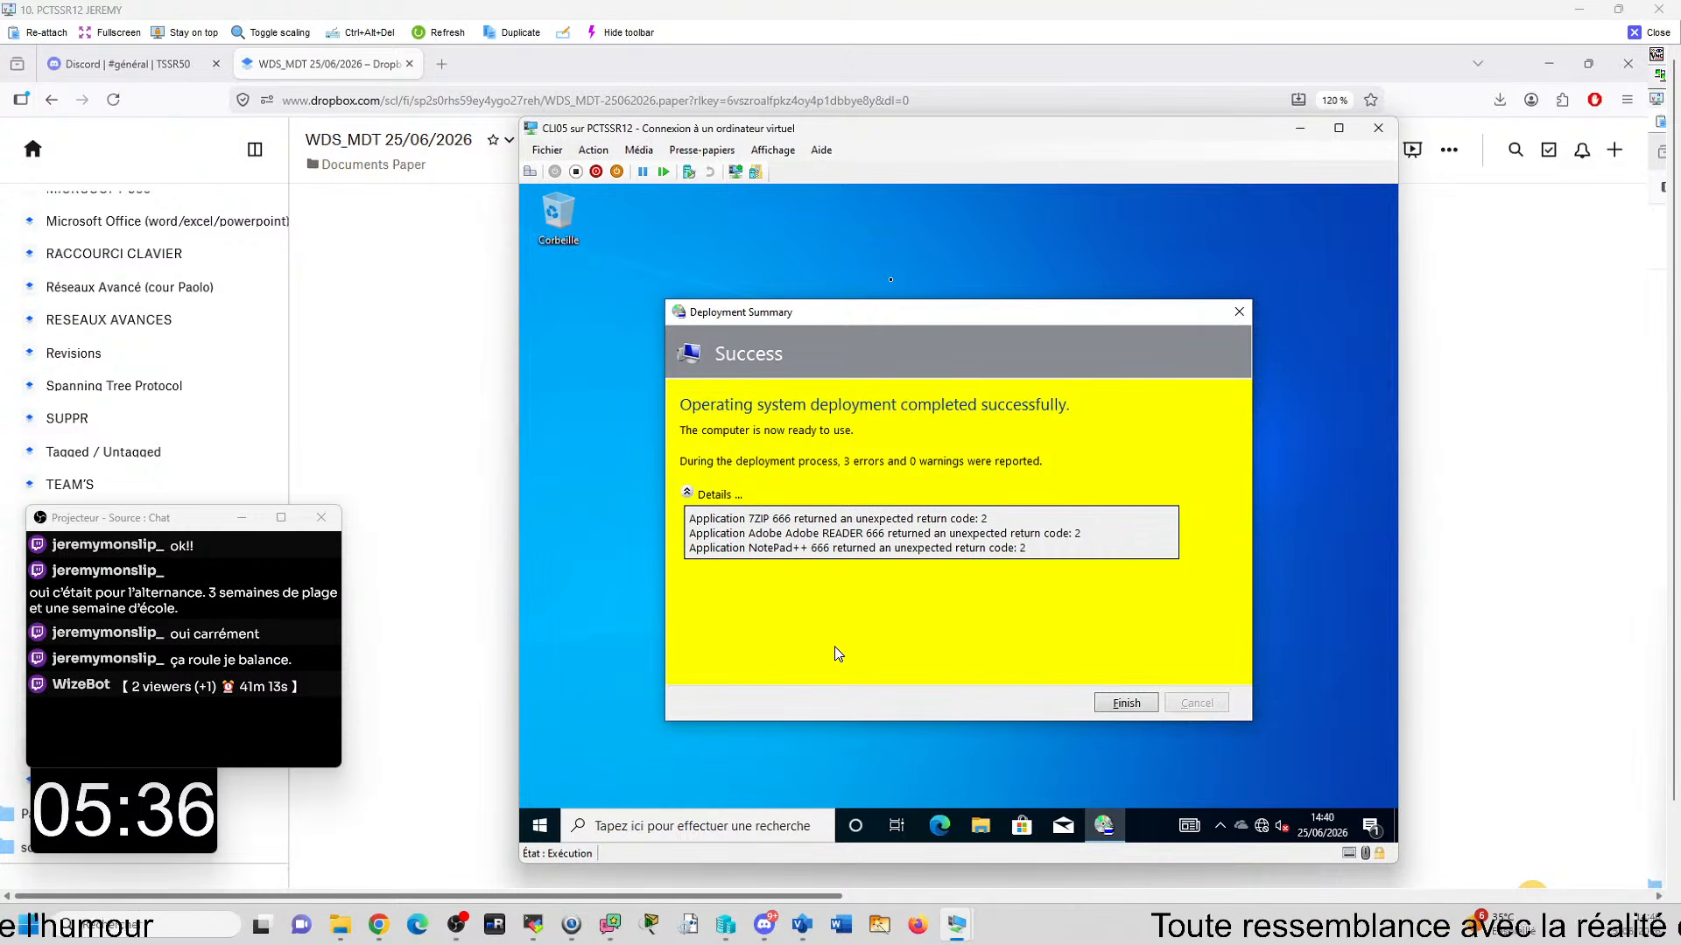
click(1128, 703)
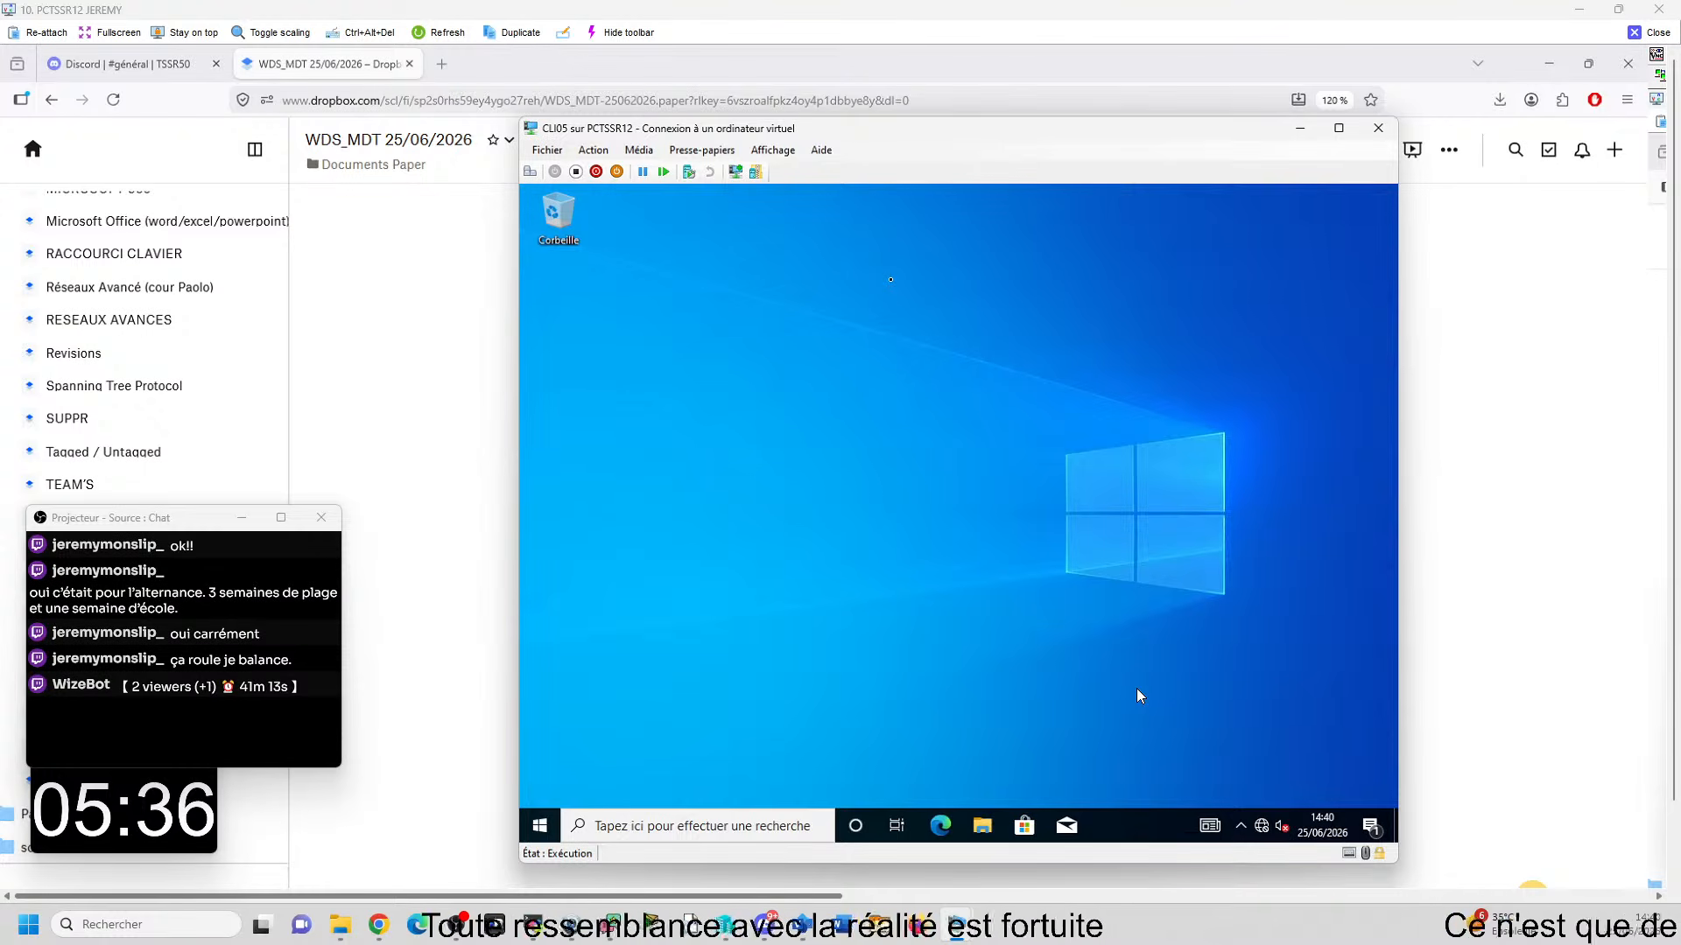
- Return to the Paper document and write "On va faire une installation pour Windows 11" below the Deployment Summary screenshot
click(1500, 719)
click(670, 617)
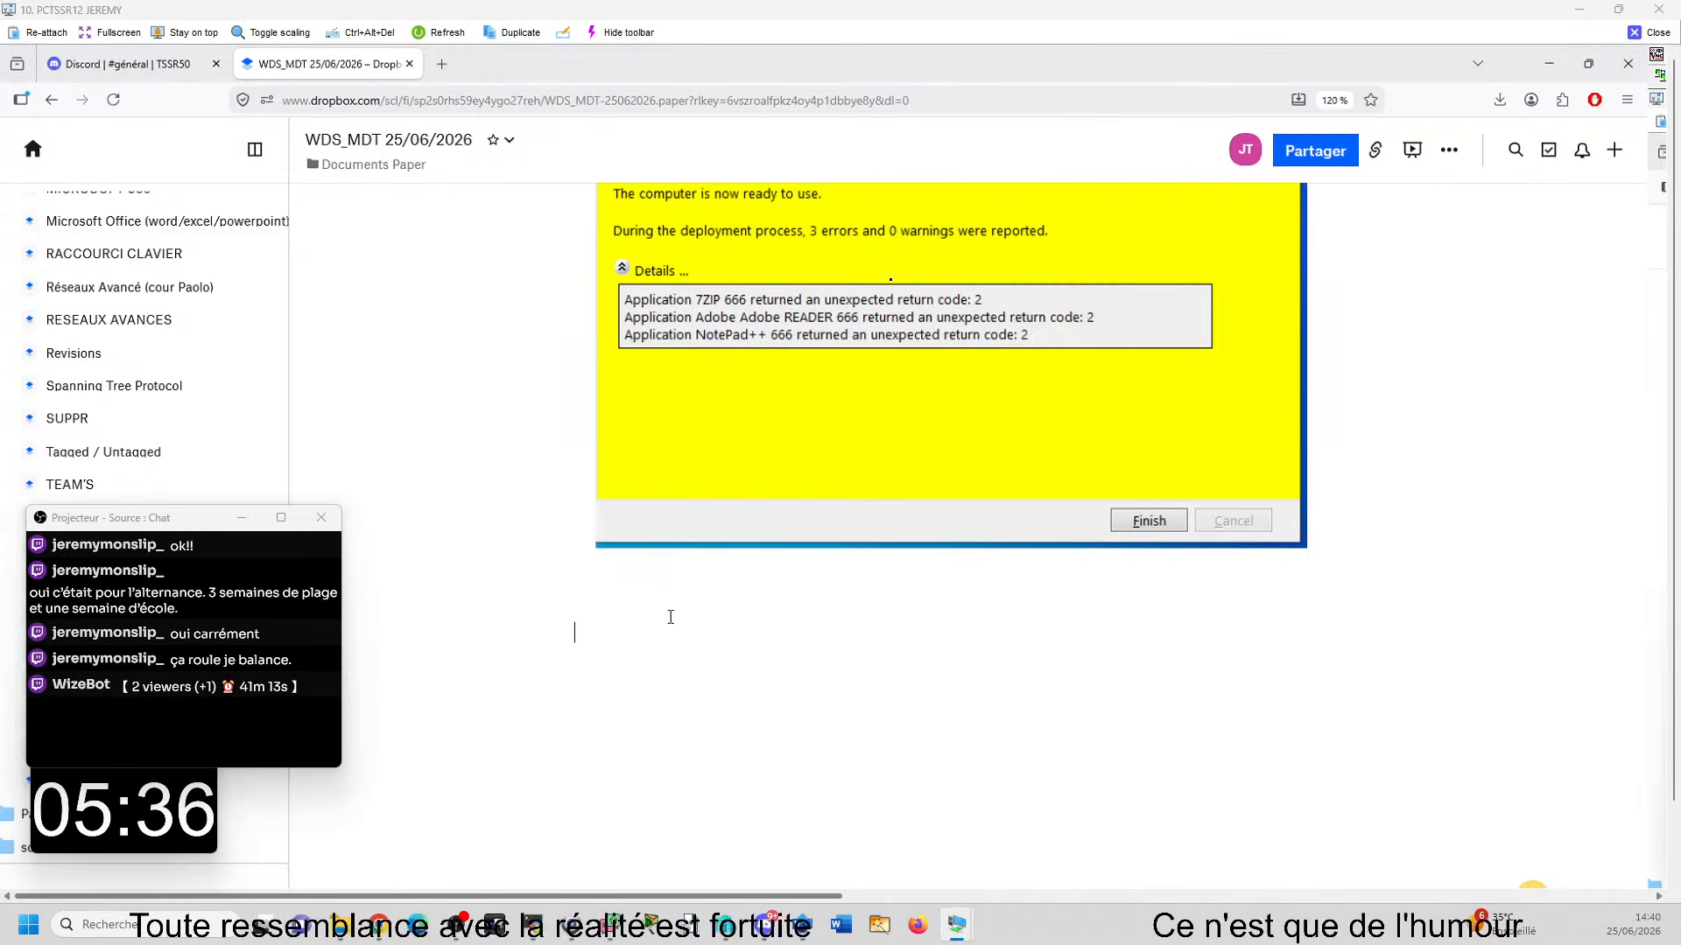
text(On va)
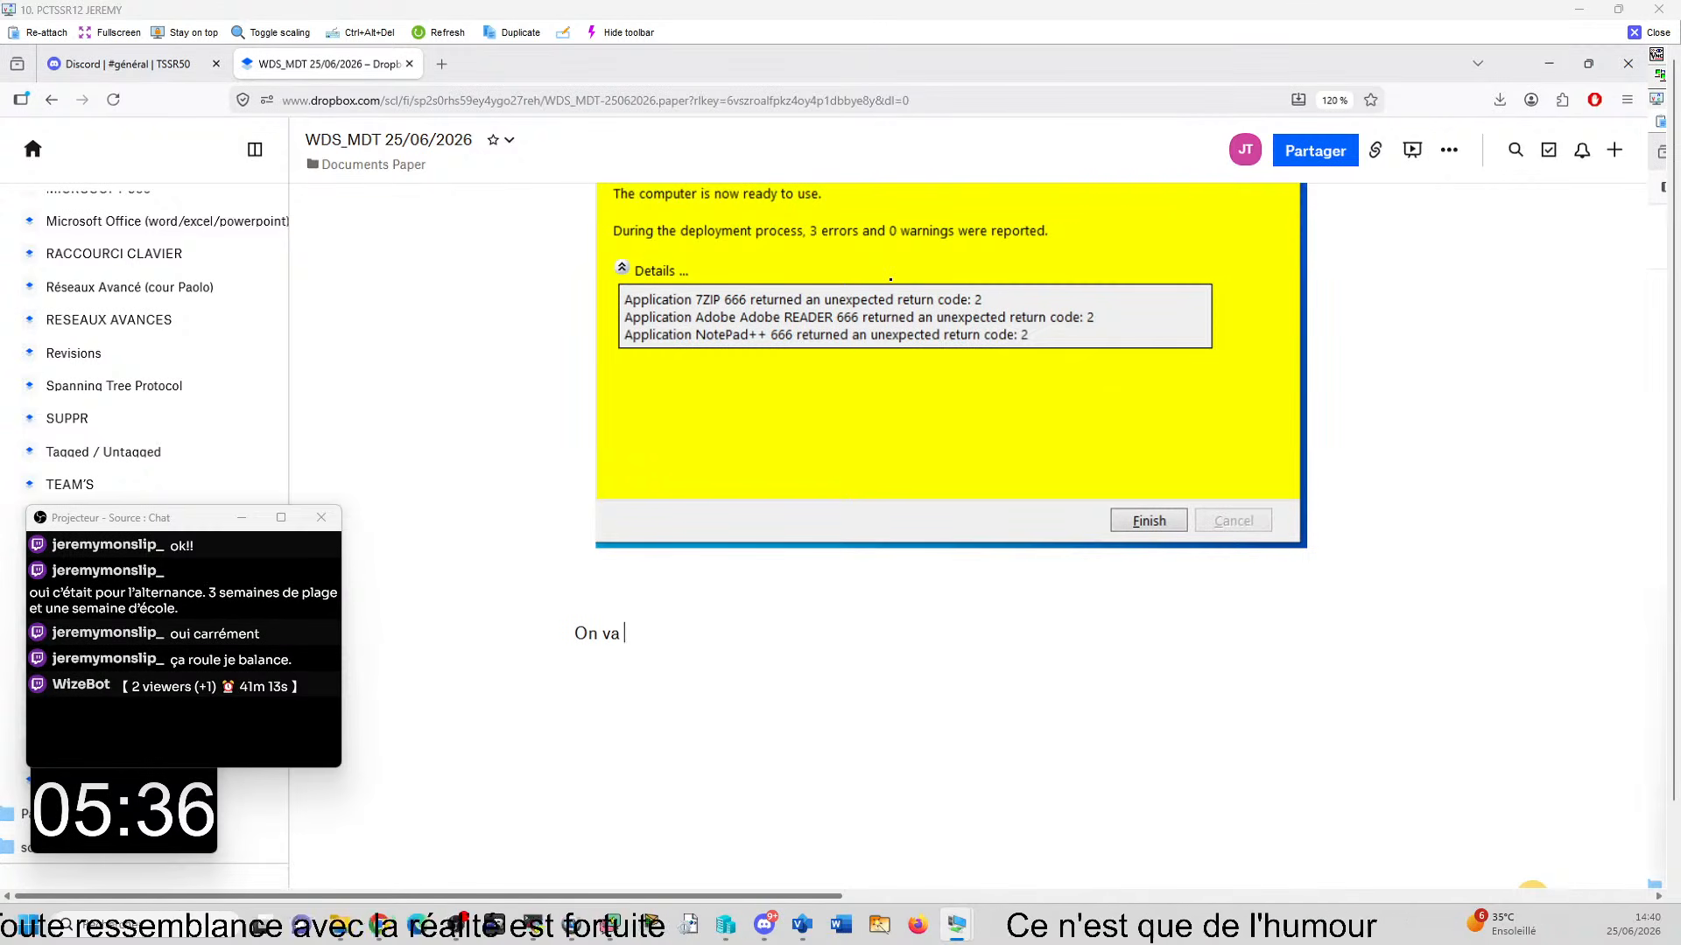
text( faire )
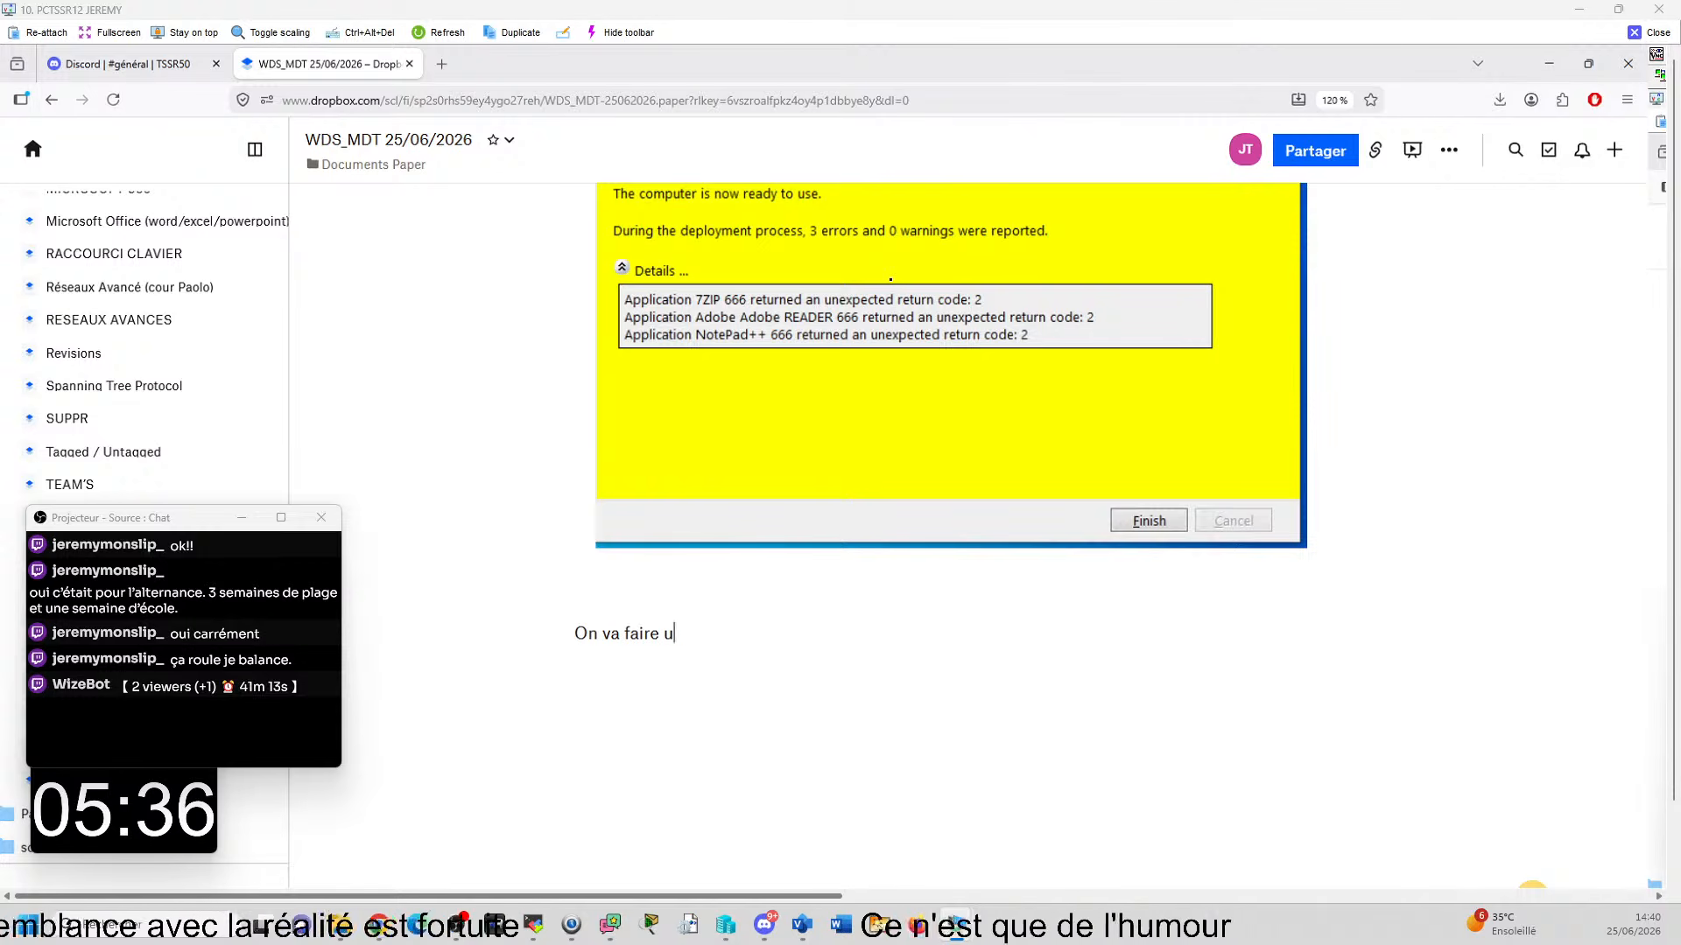
text(une )
text(un)
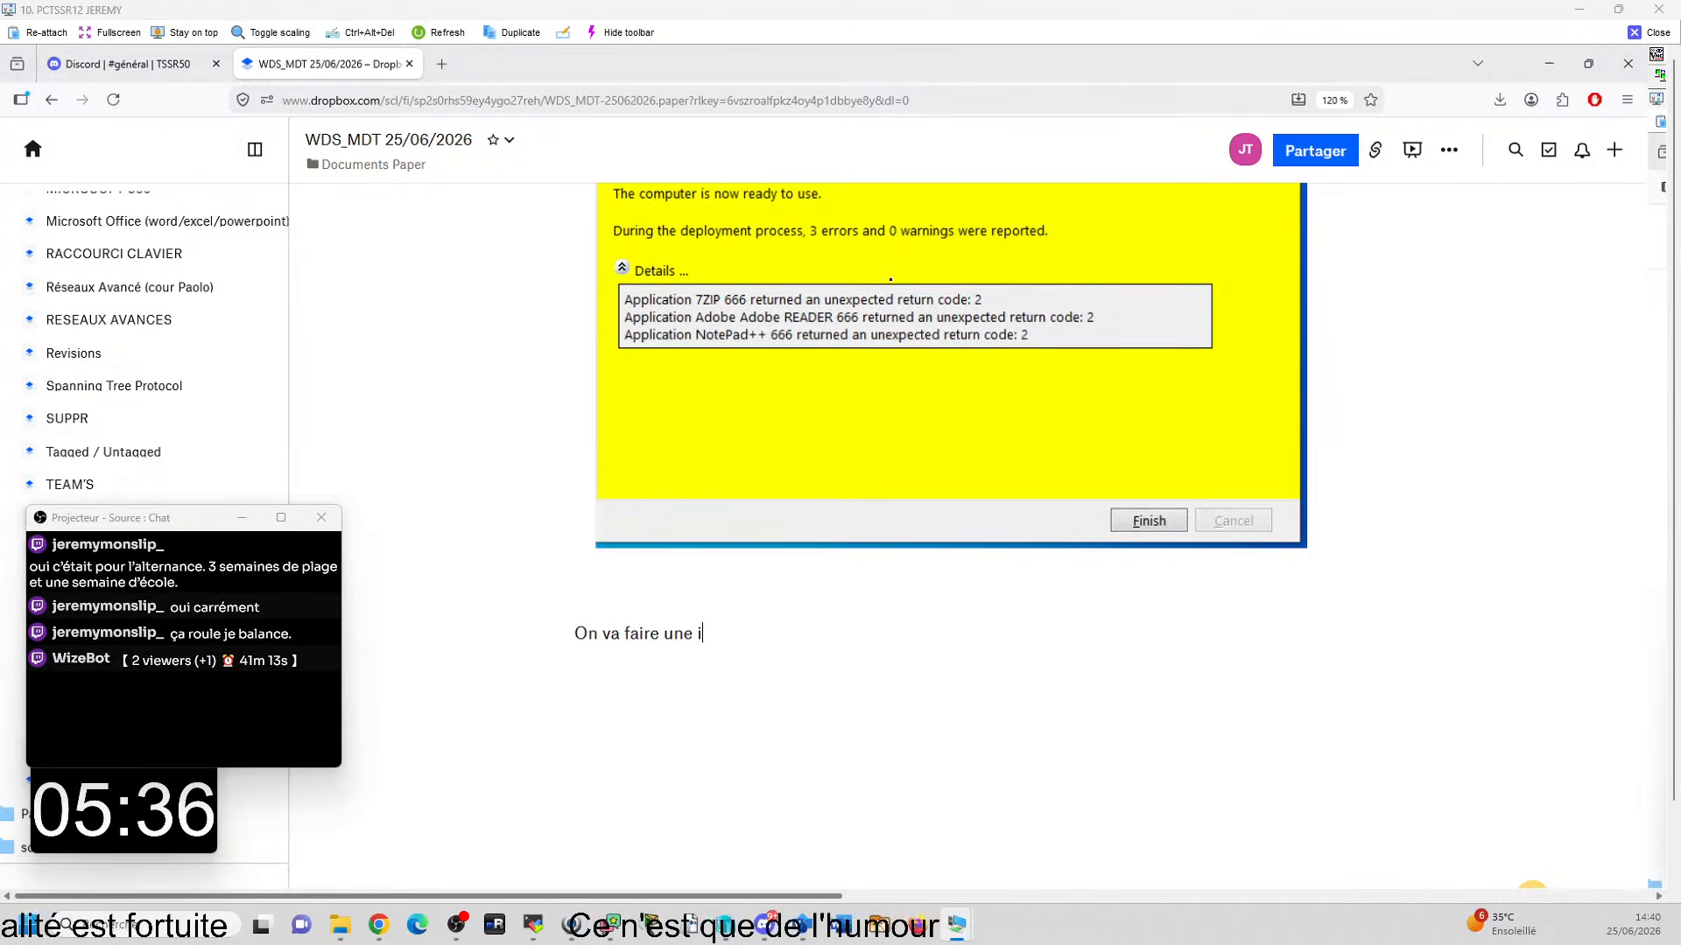
text(stalation )
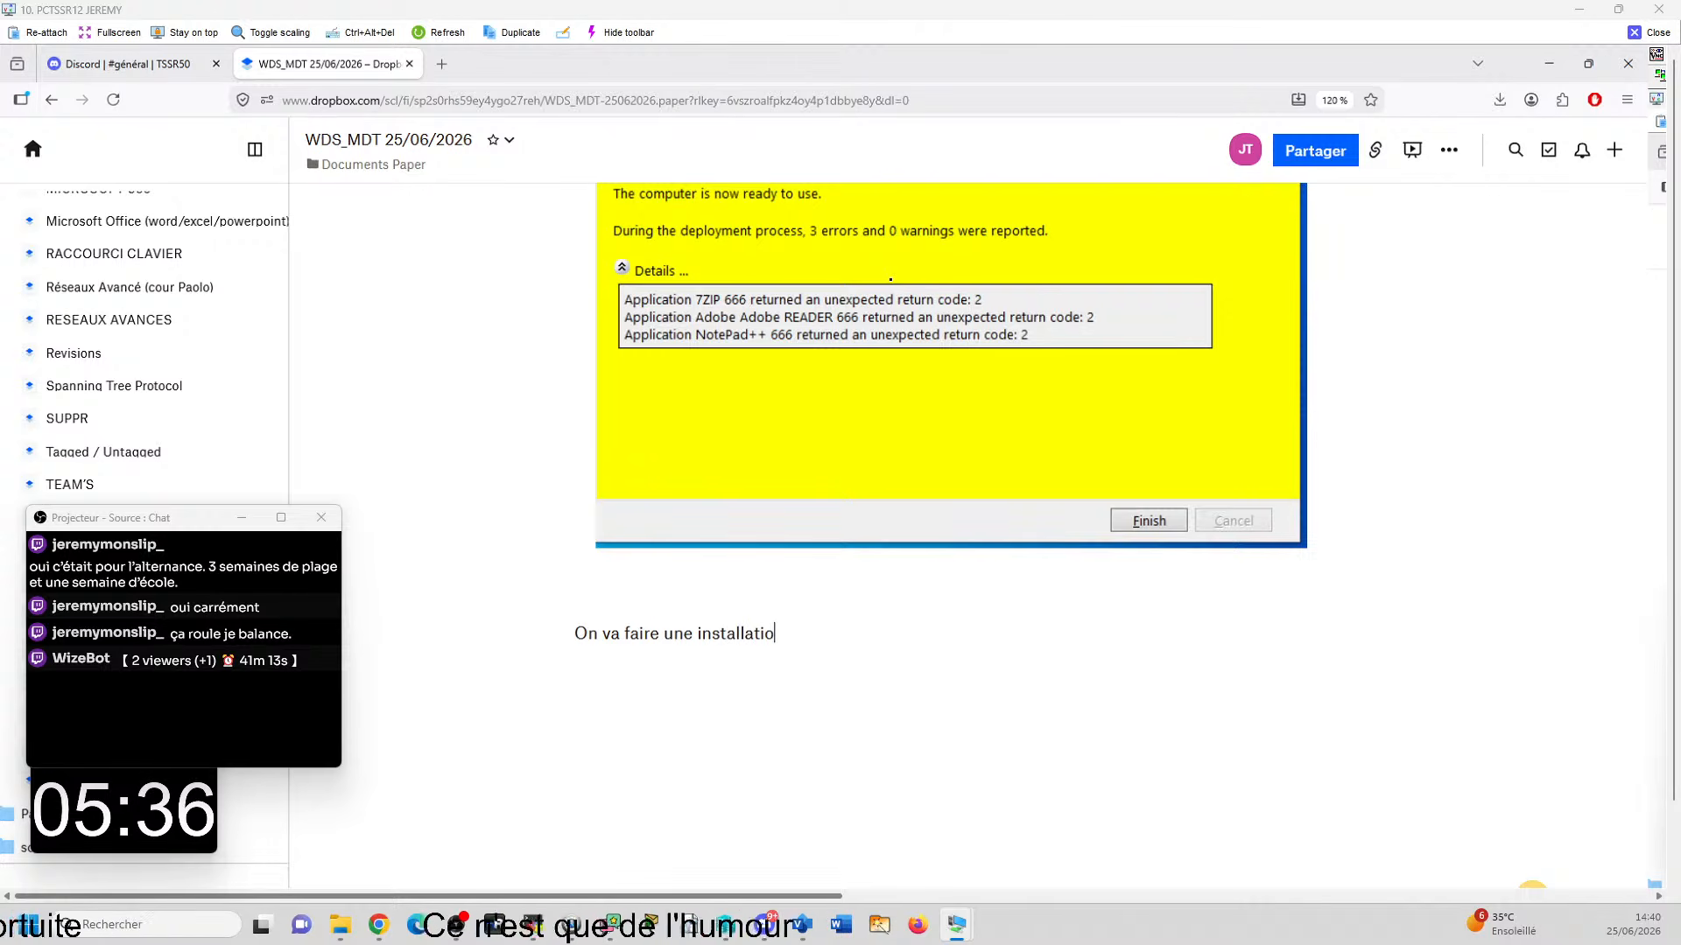
text(pour Windows)
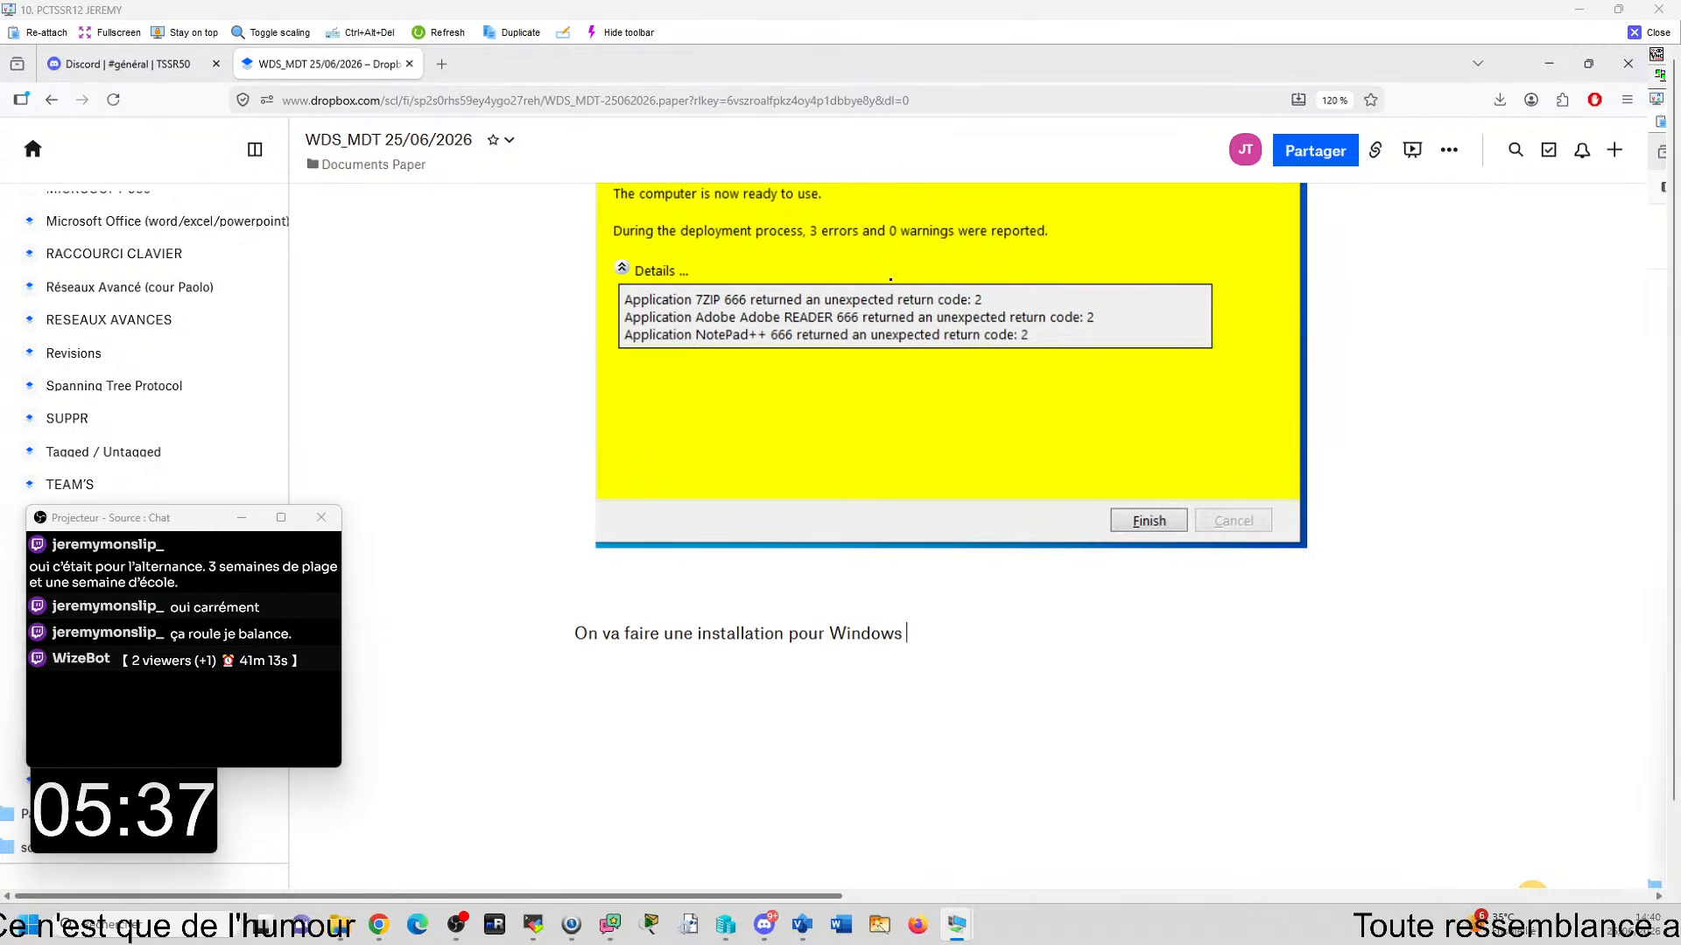
text( 11)
key(Return)
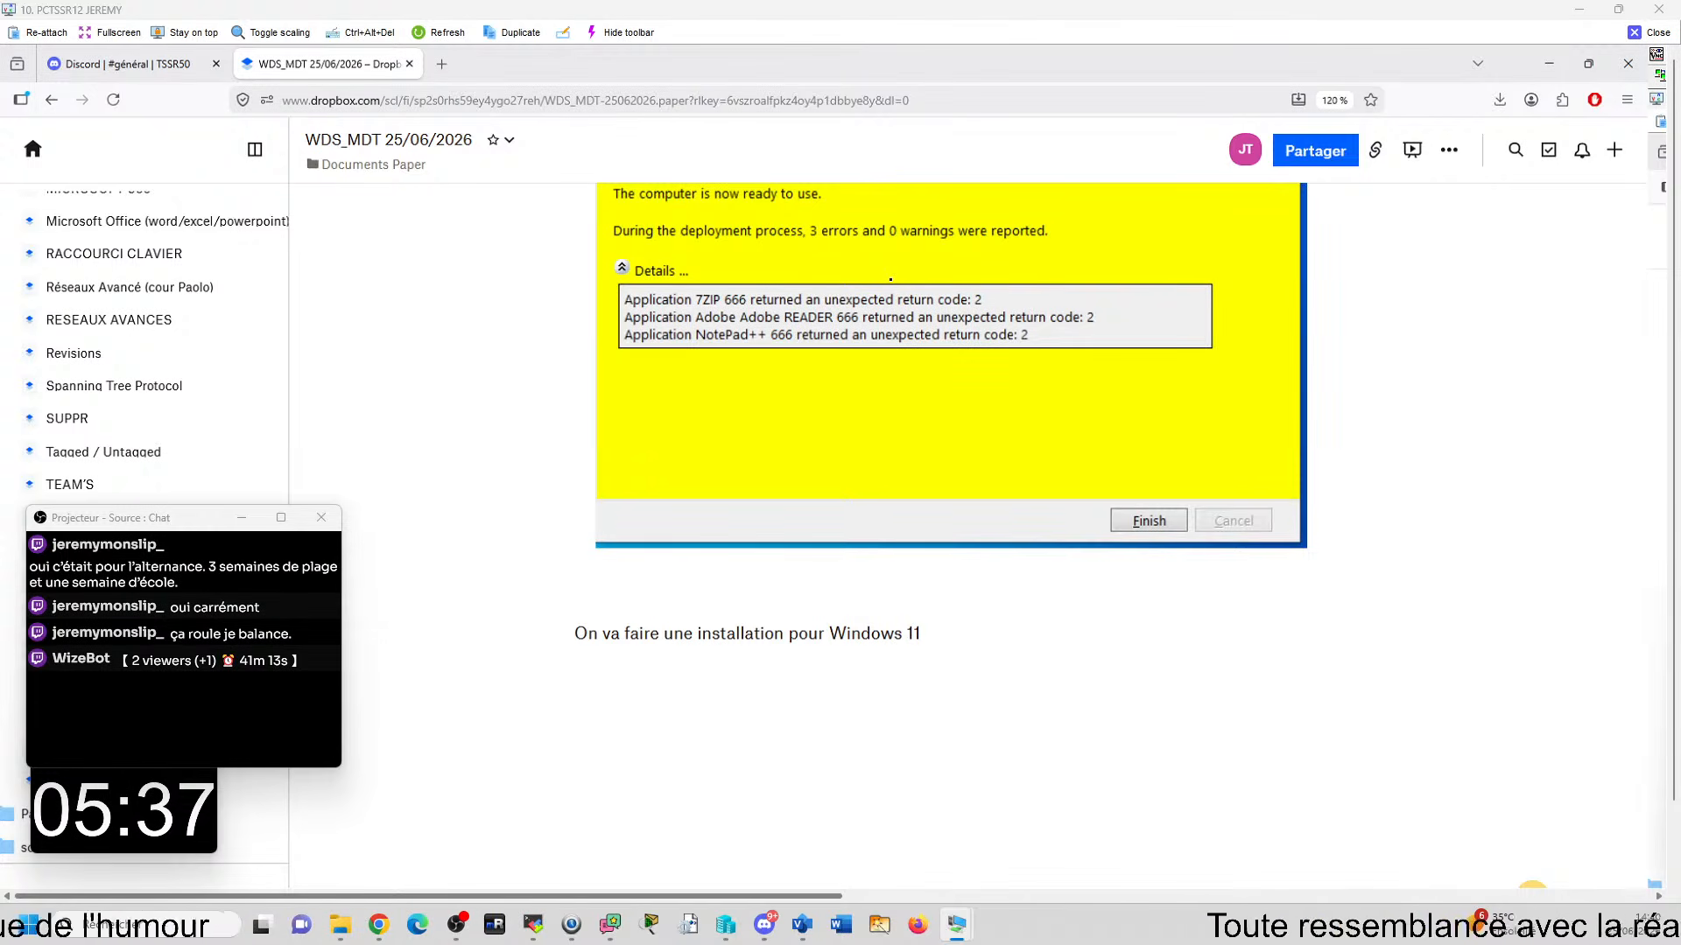
- Look at the WDS boot images on SRVJT02, then return to the CLI05 connection and close the Snipping Tool
mouse_move(957, 924)
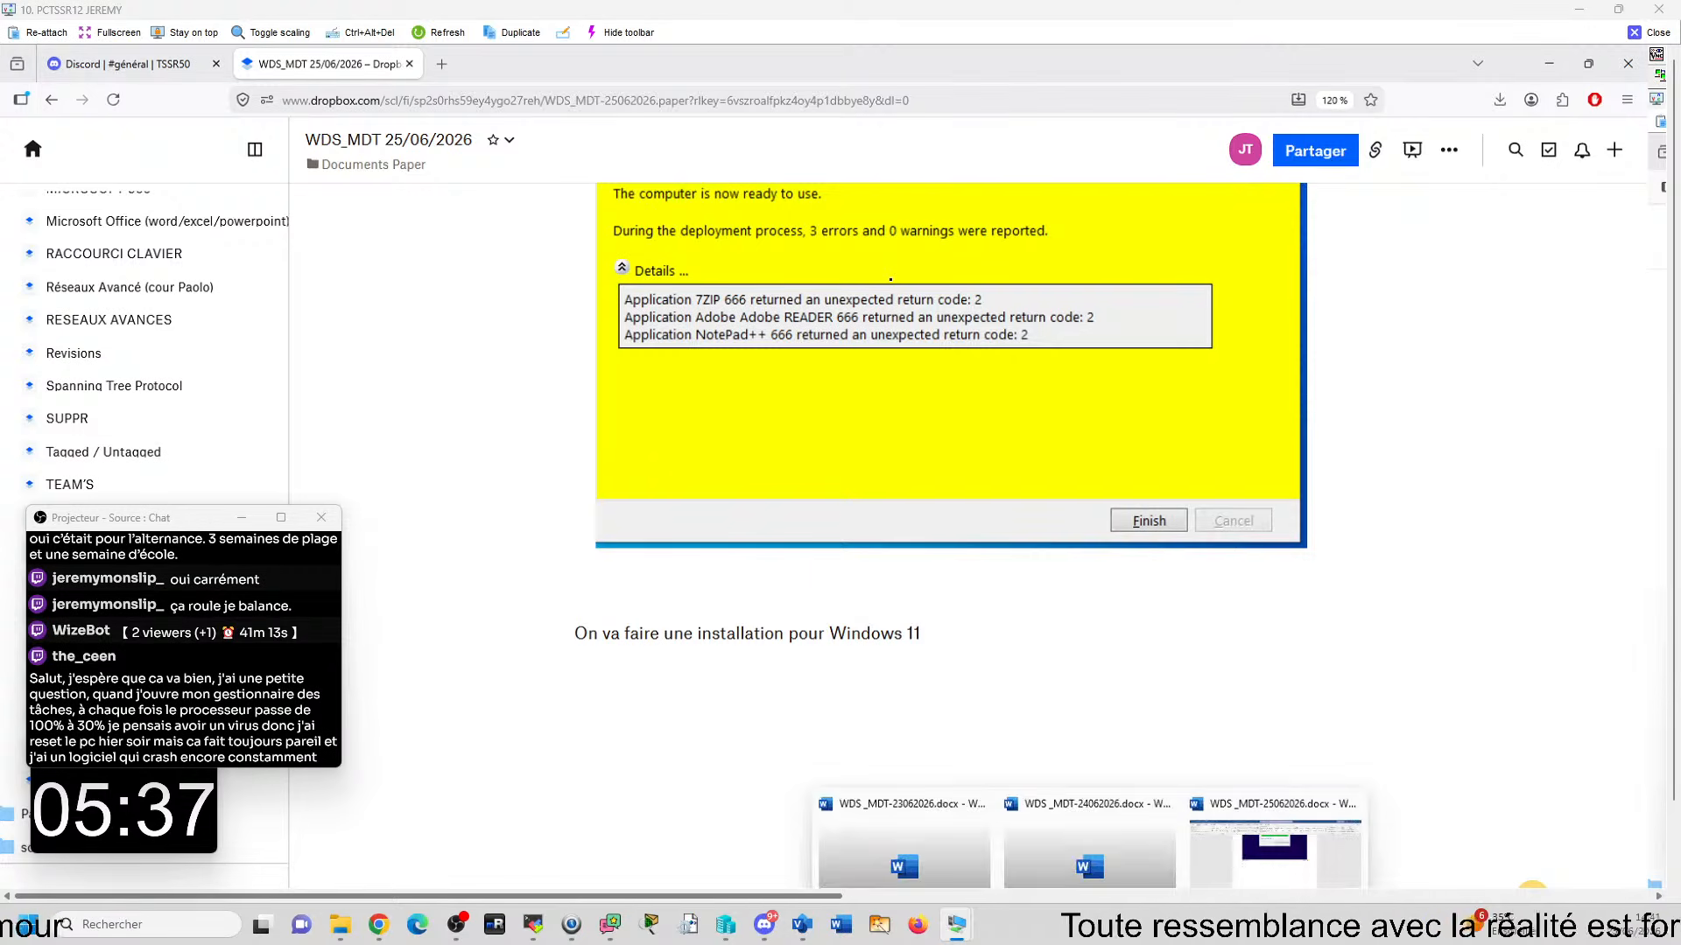
click(1399, 864)
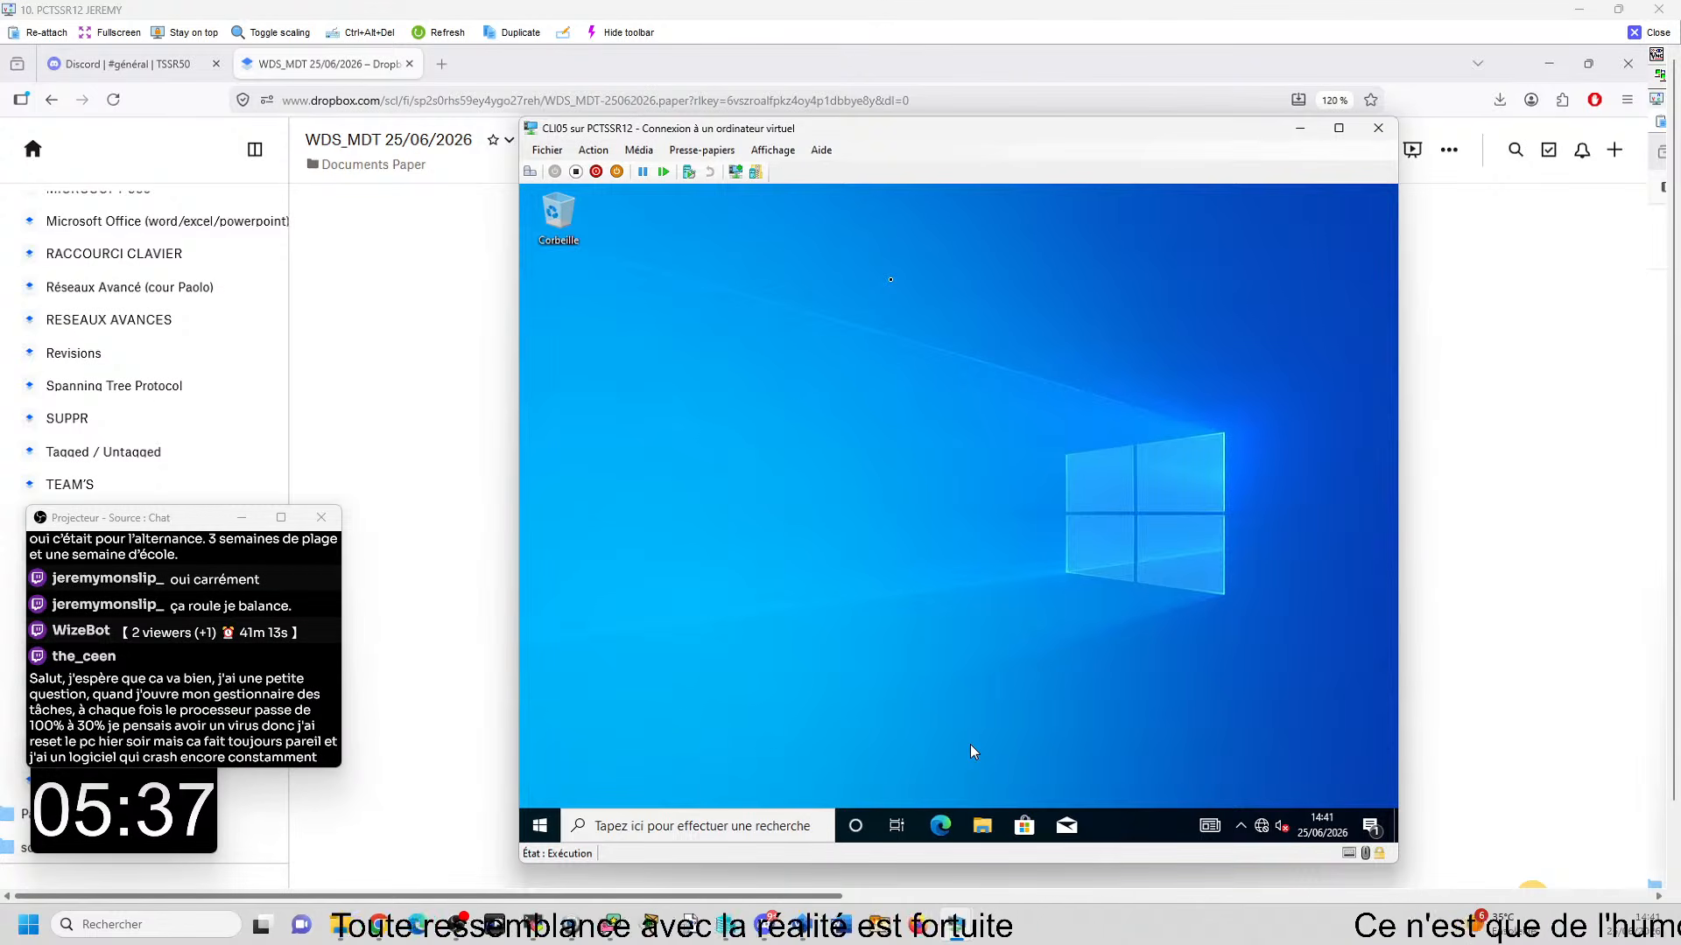
mouse_move(956, 924)
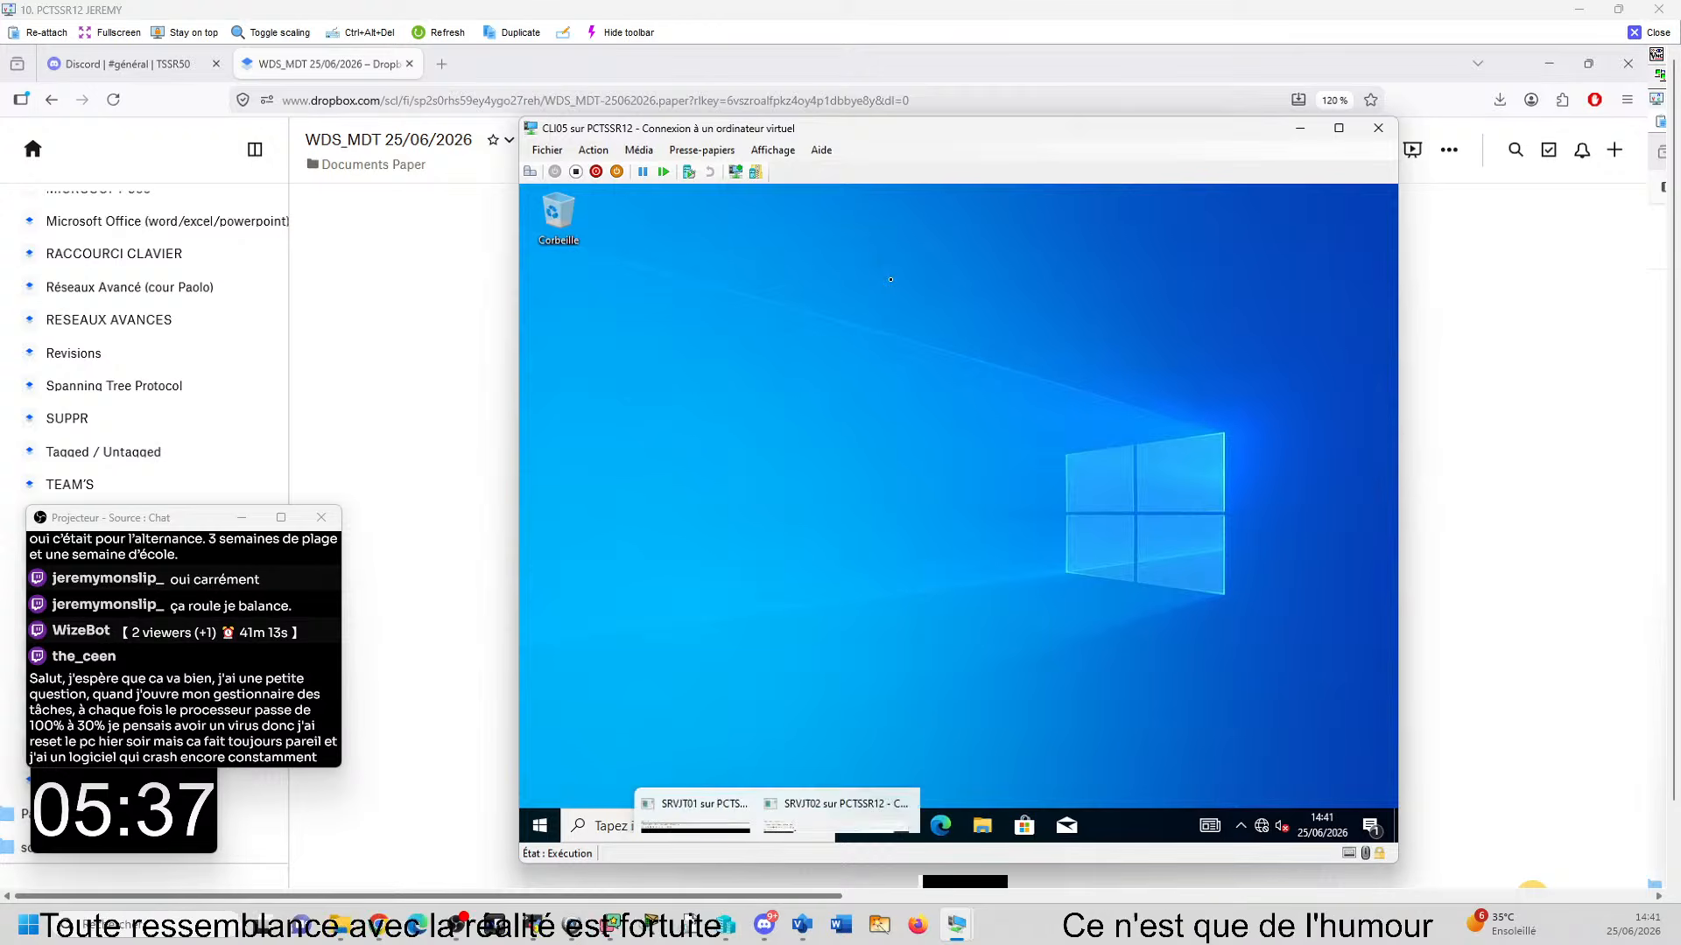
click(880, 866)
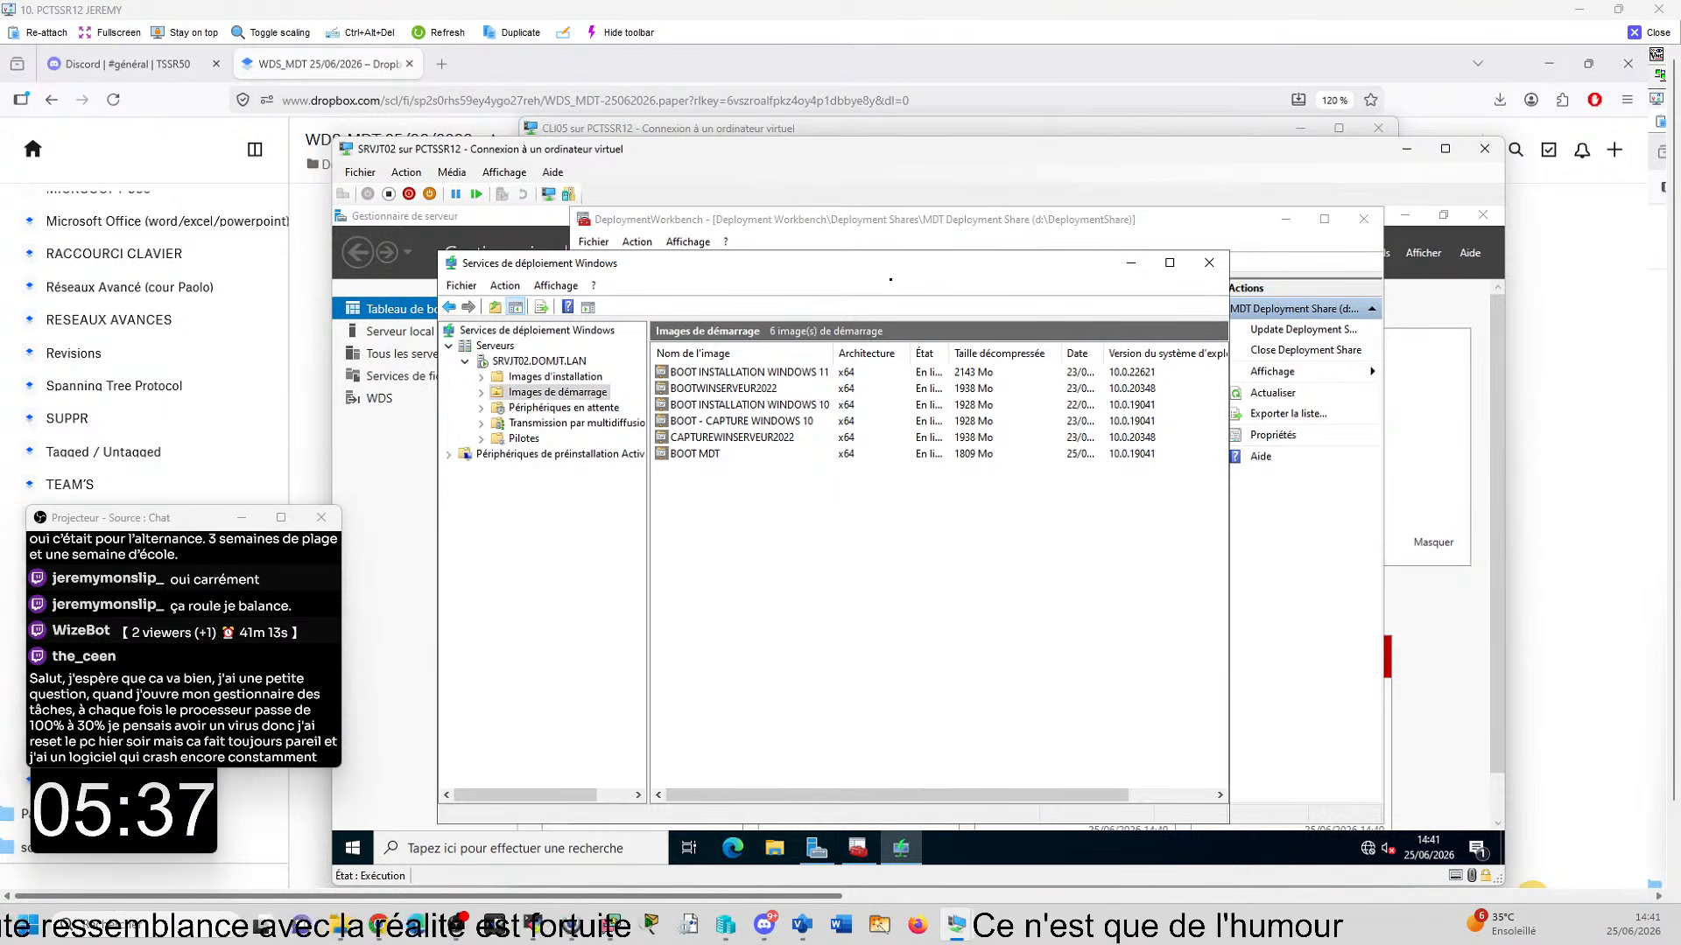
mouse_move(1089, 944)
click(1401, 862)
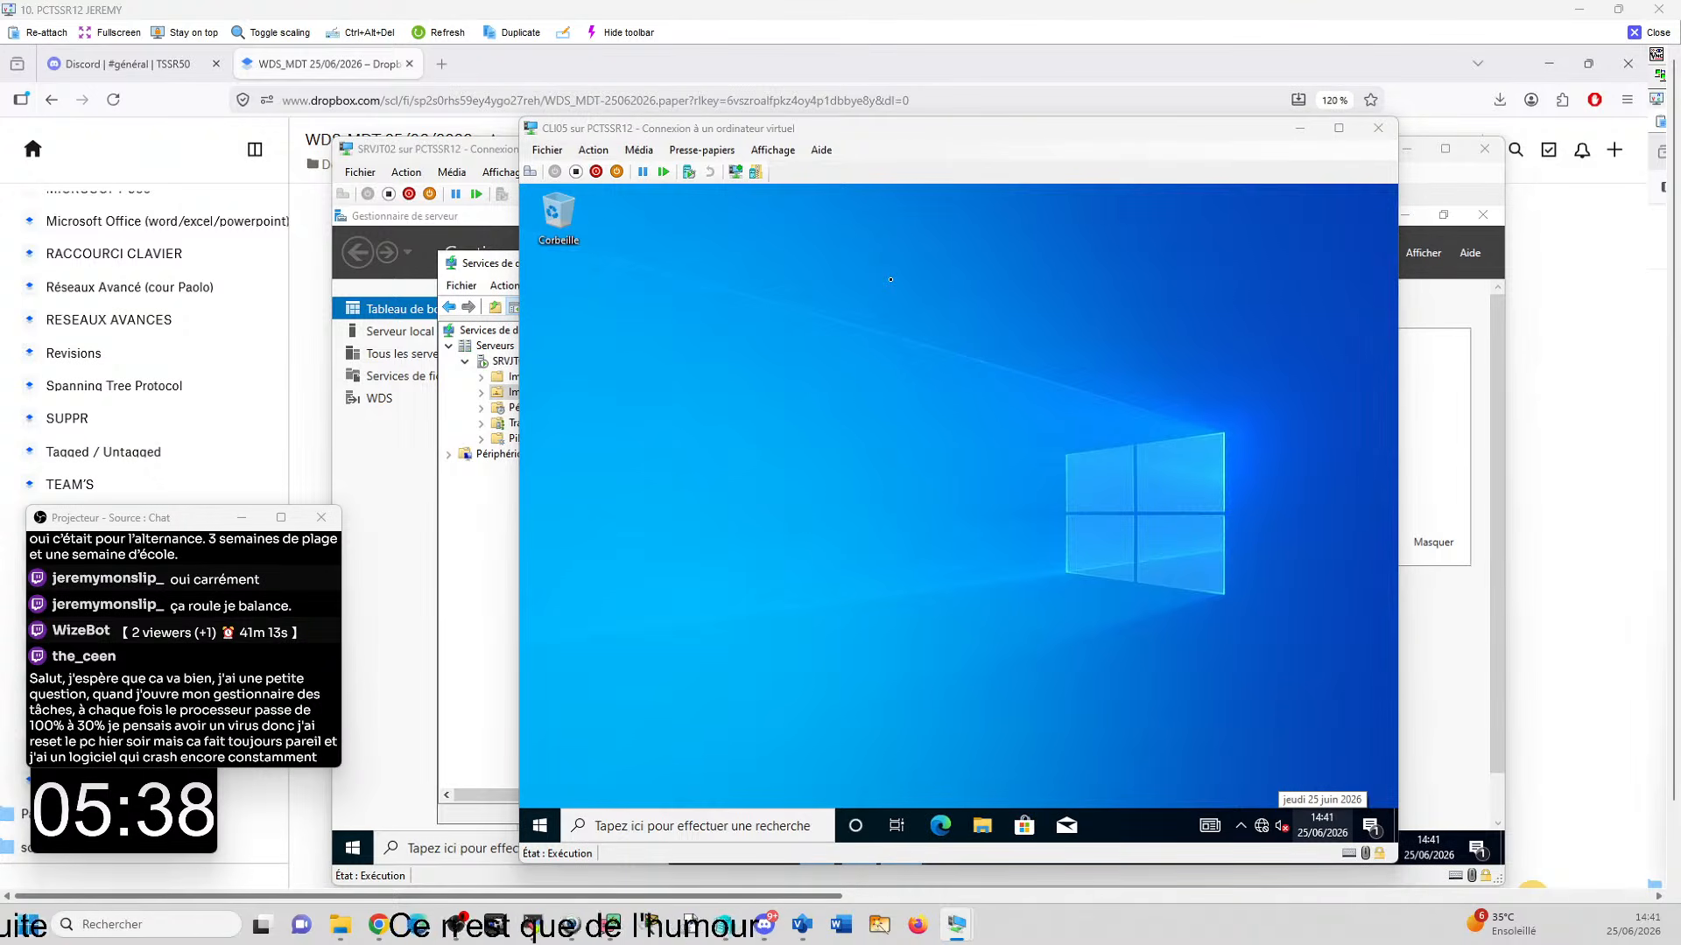
key(alt+Tab)
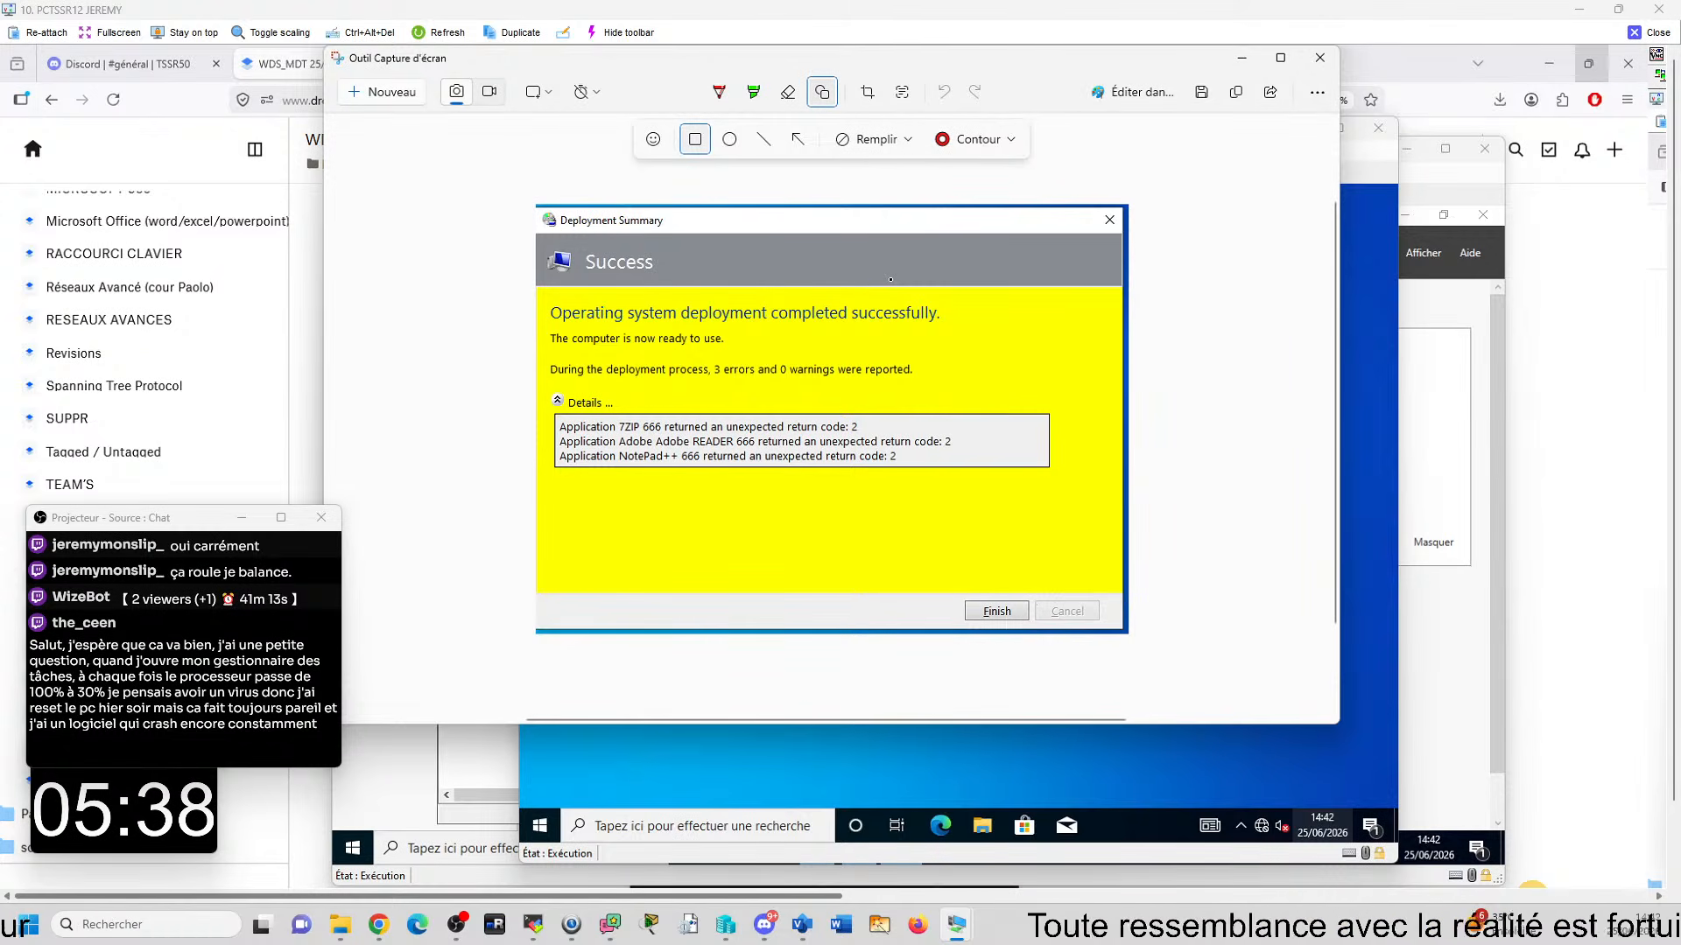
click(1312, 60)
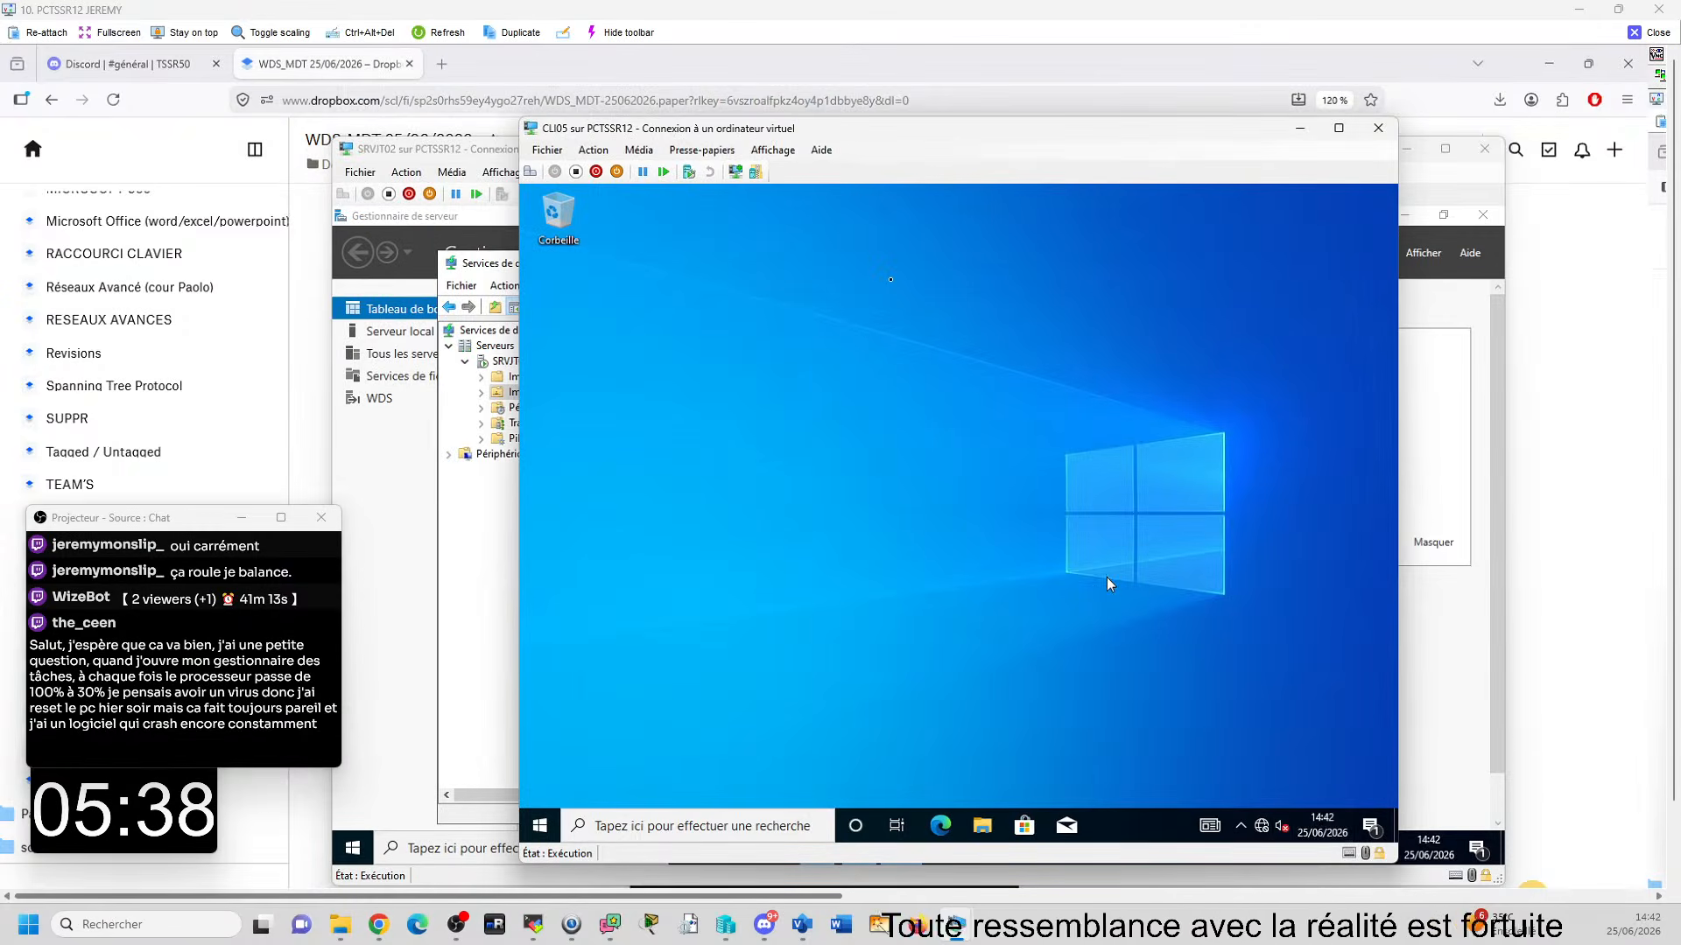
key(super+r)
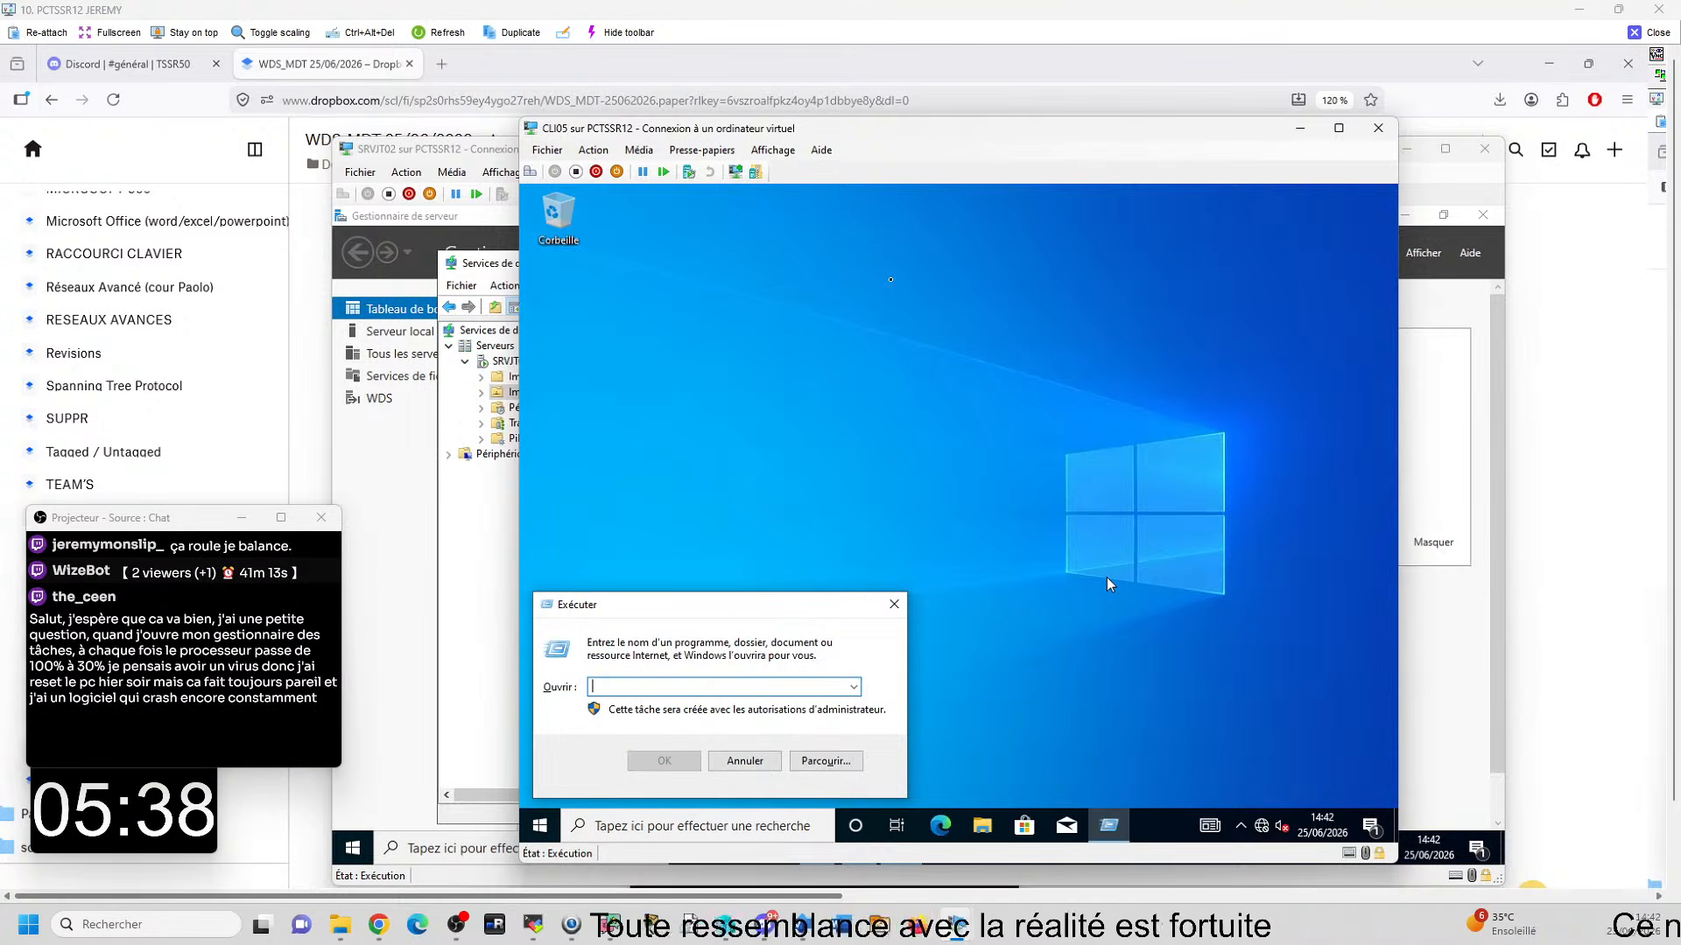
key(super)
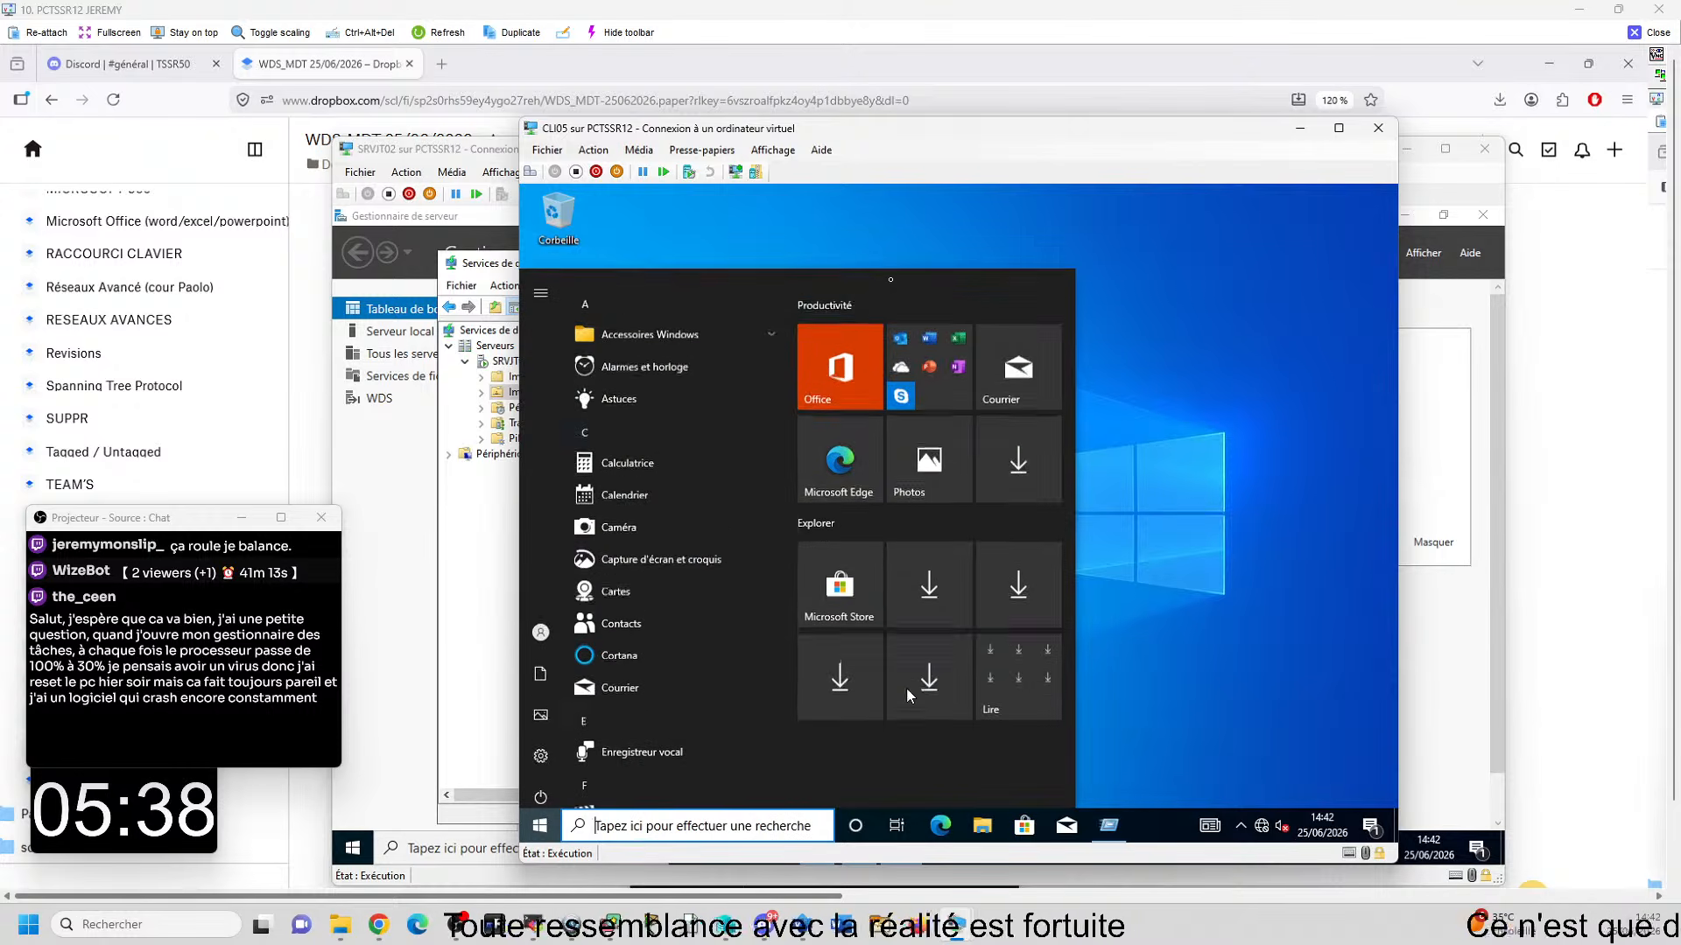
text(7)
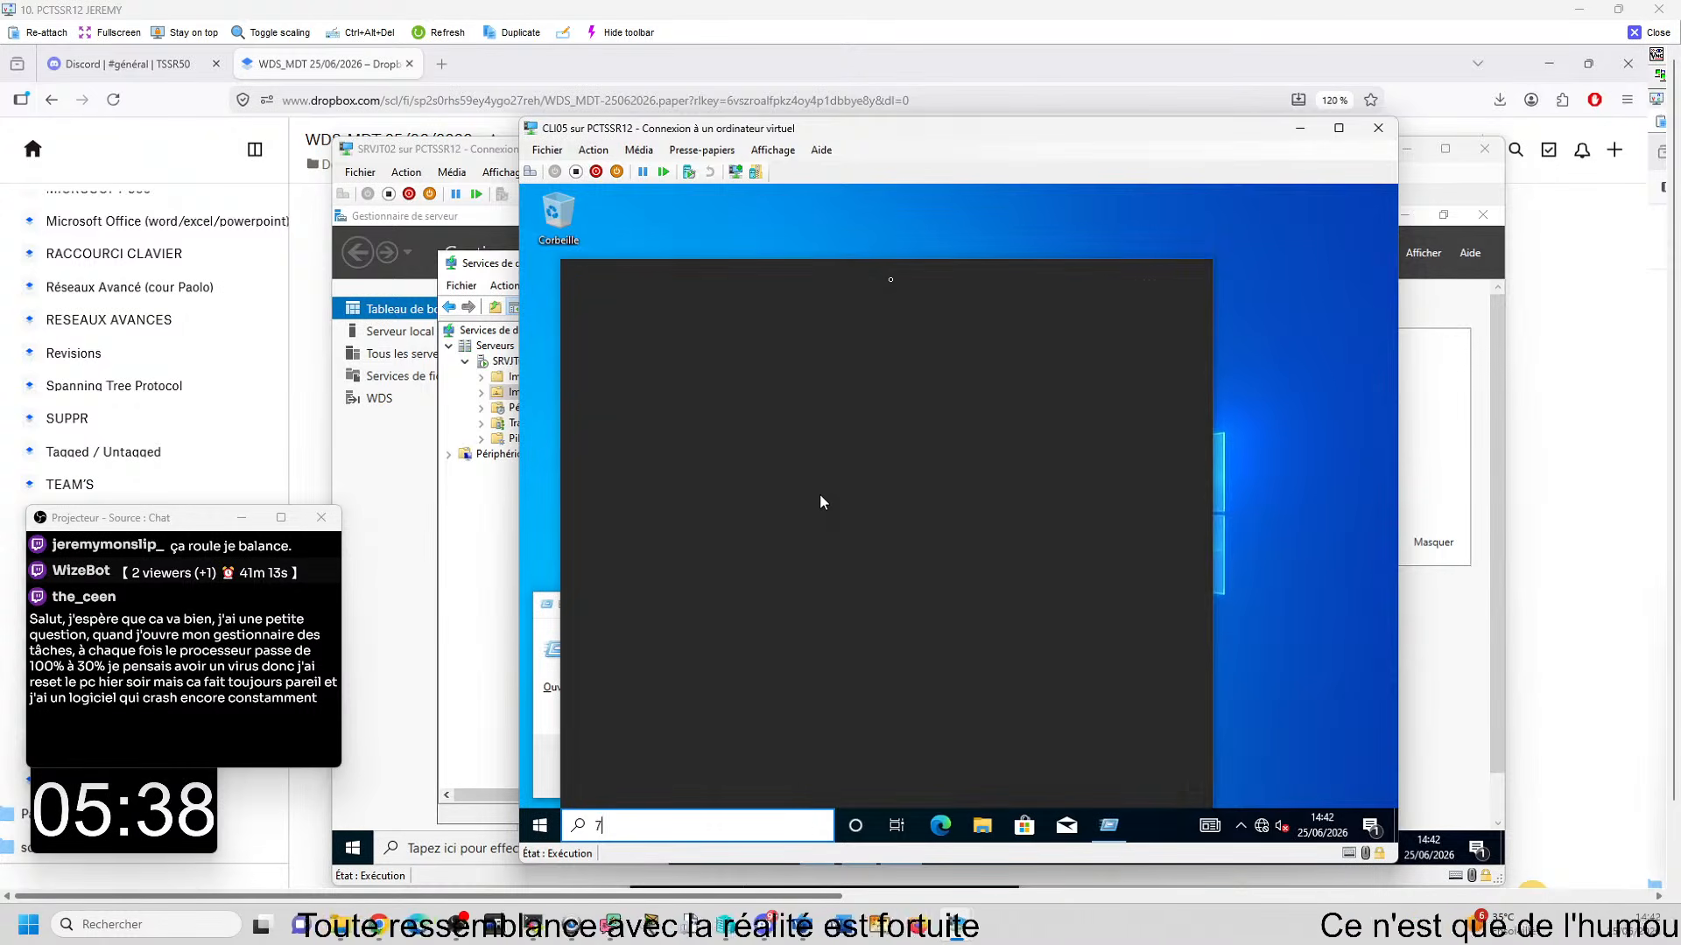
key(BackSpace)
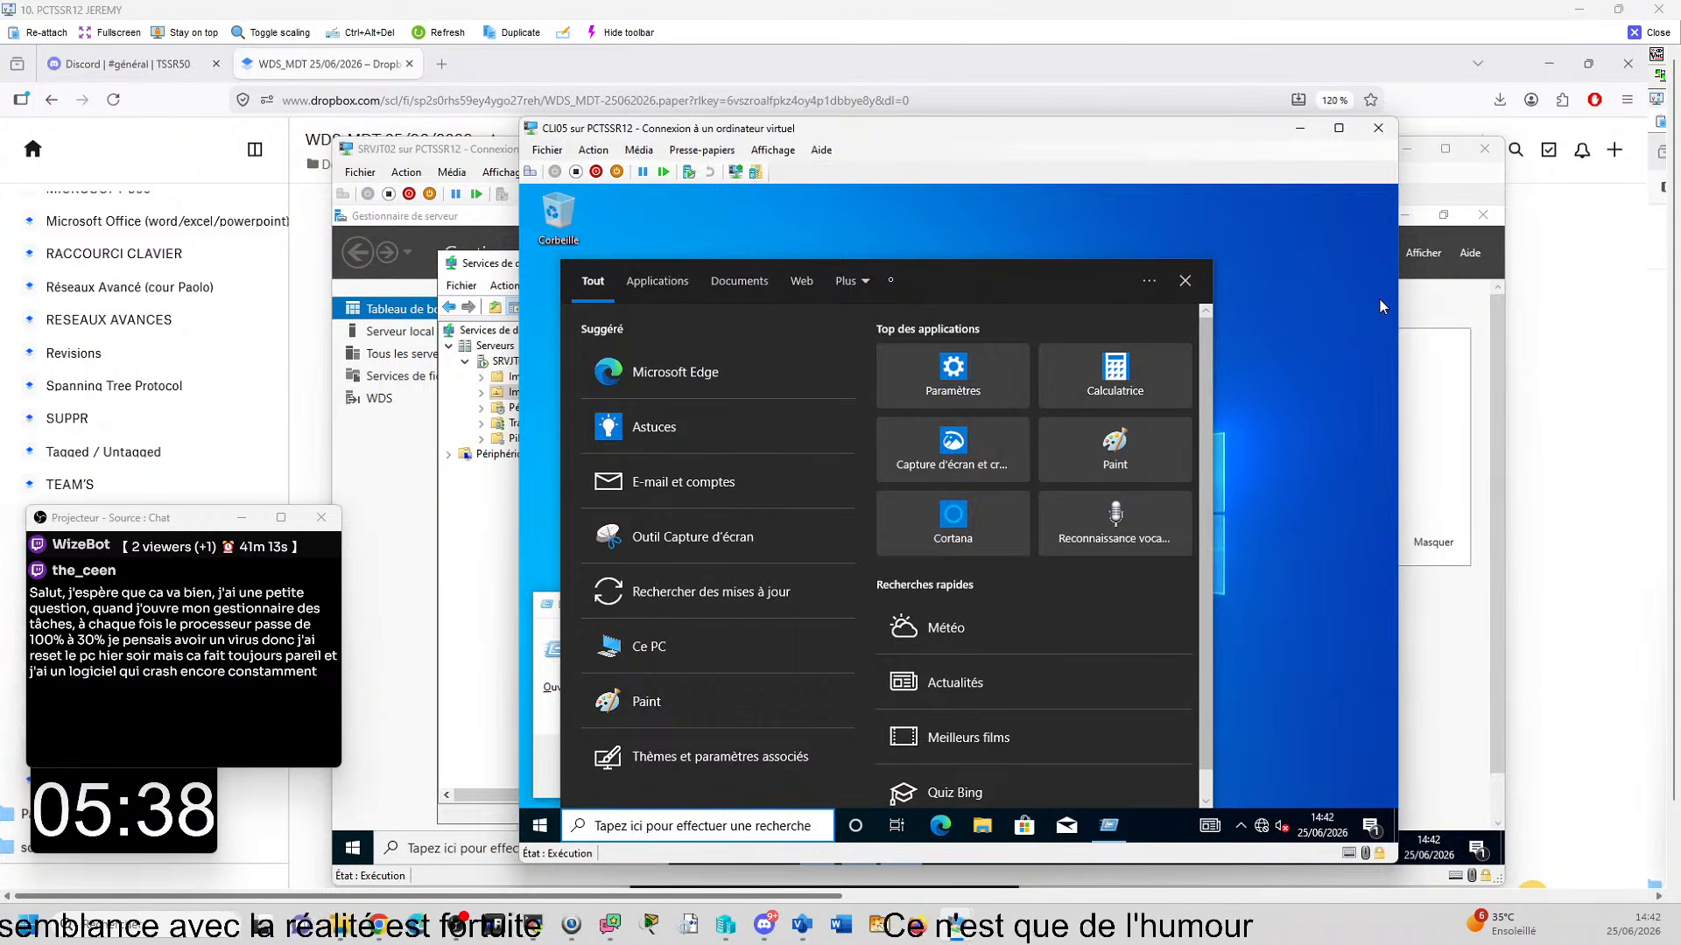
click(1246, 317)
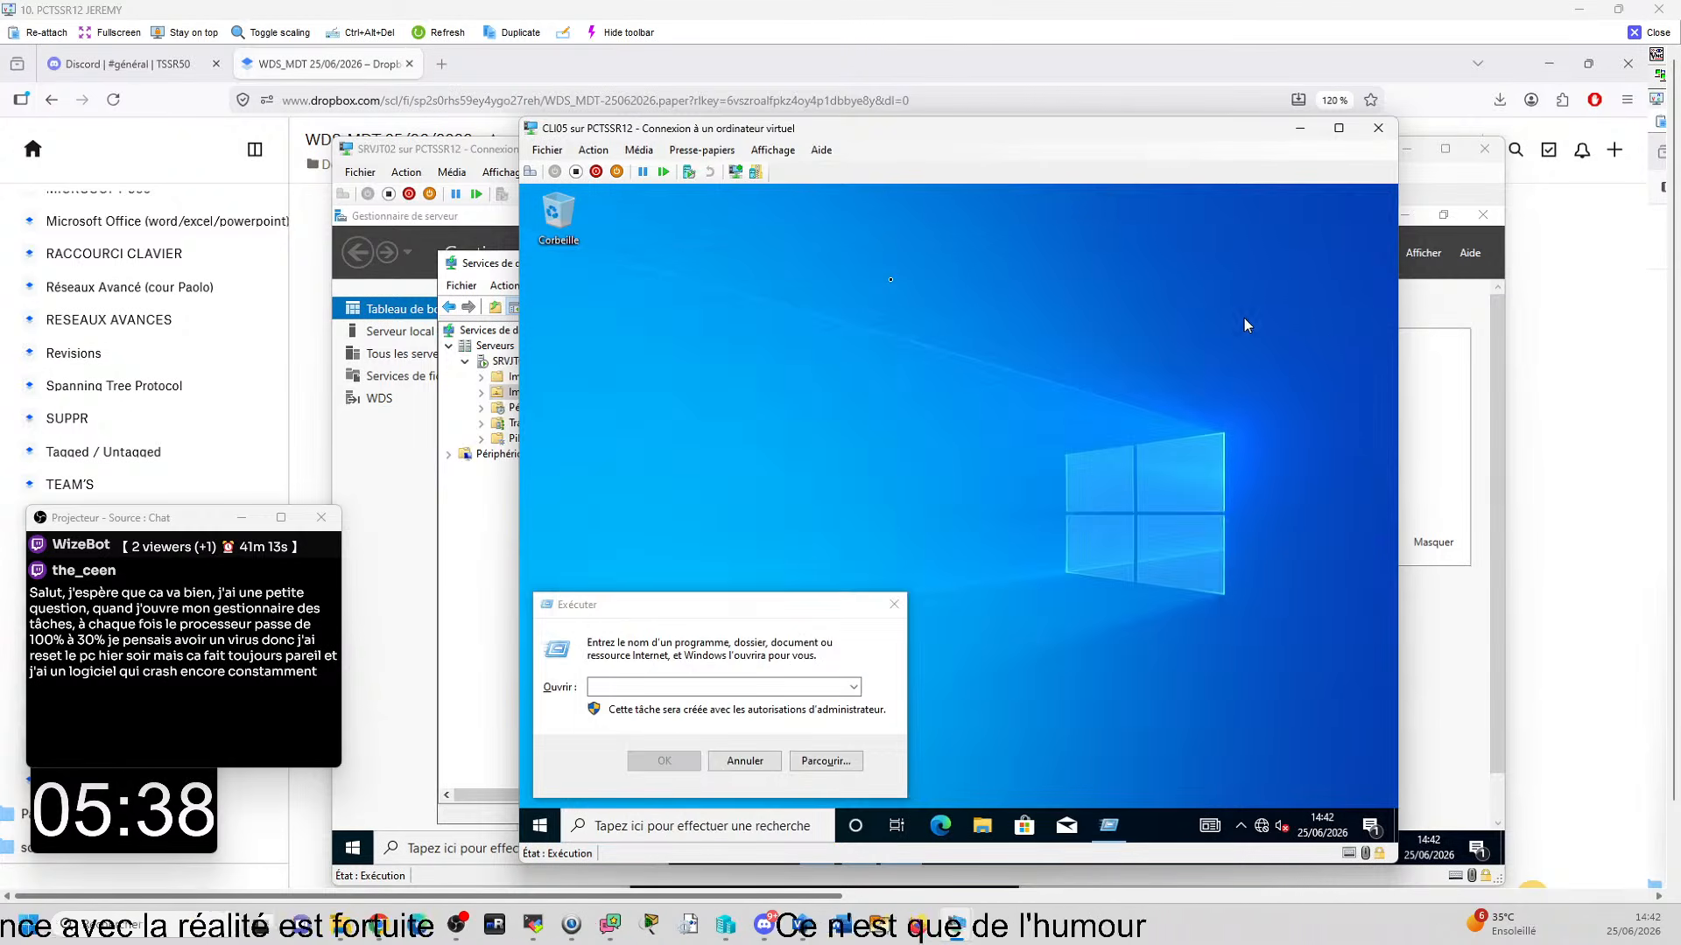
click(745, 761)
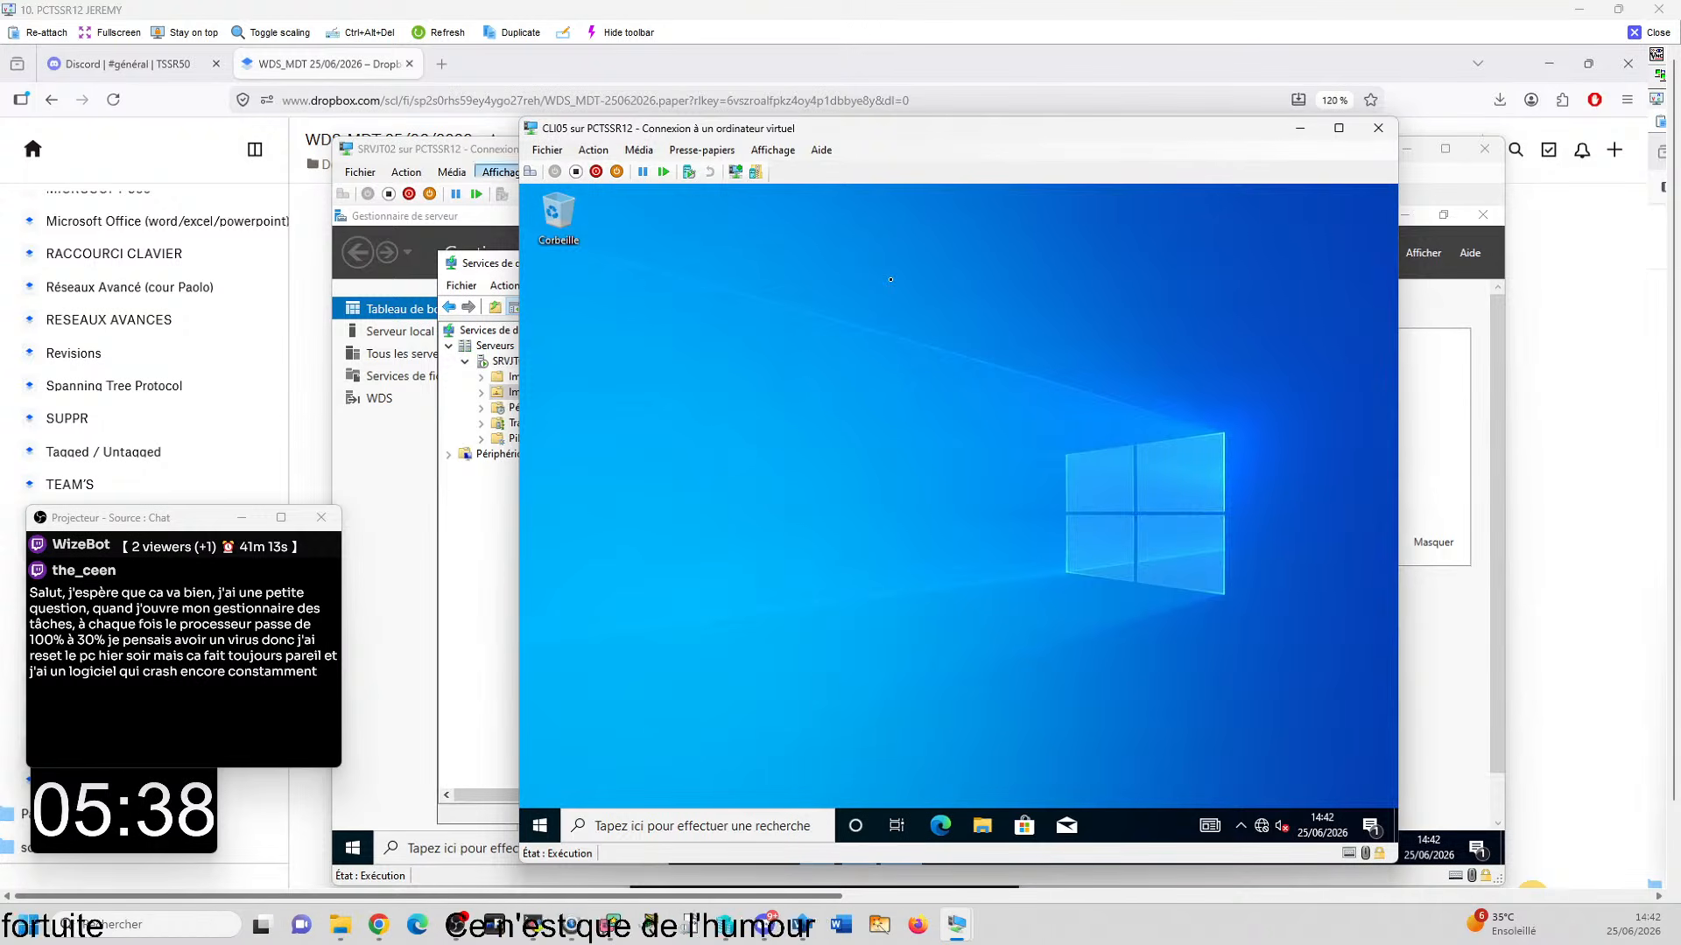
- Shut down Windows on the CLI05 virtual machine
click(540, 825)
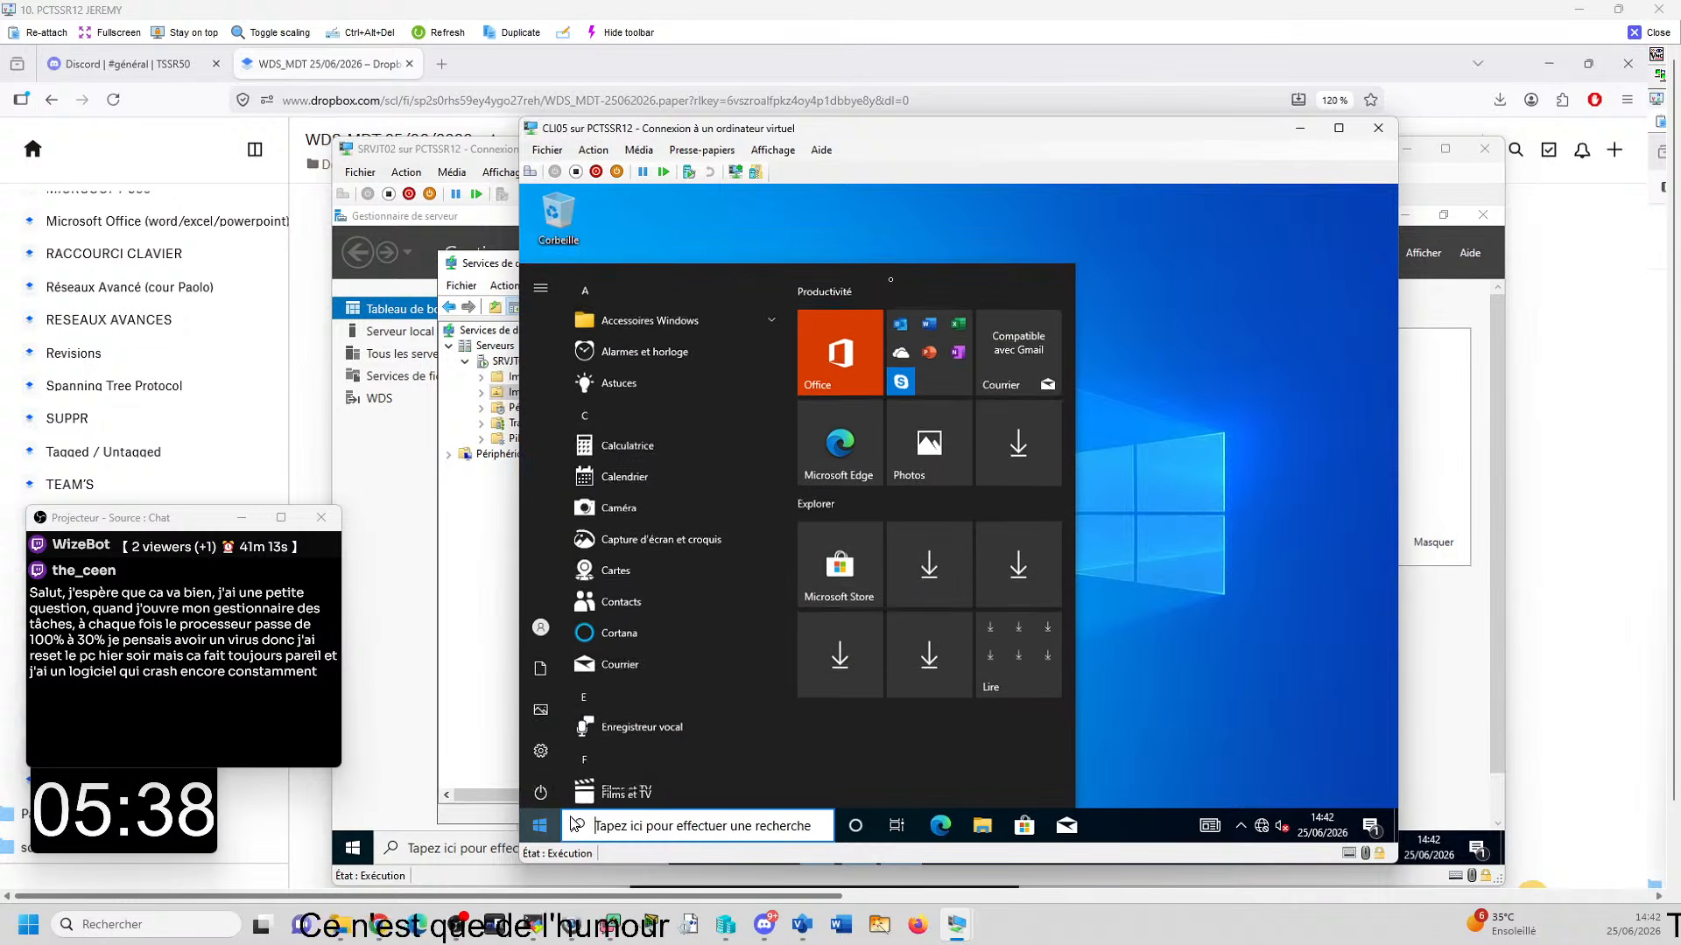
click(543, 790)
click(571, 719)
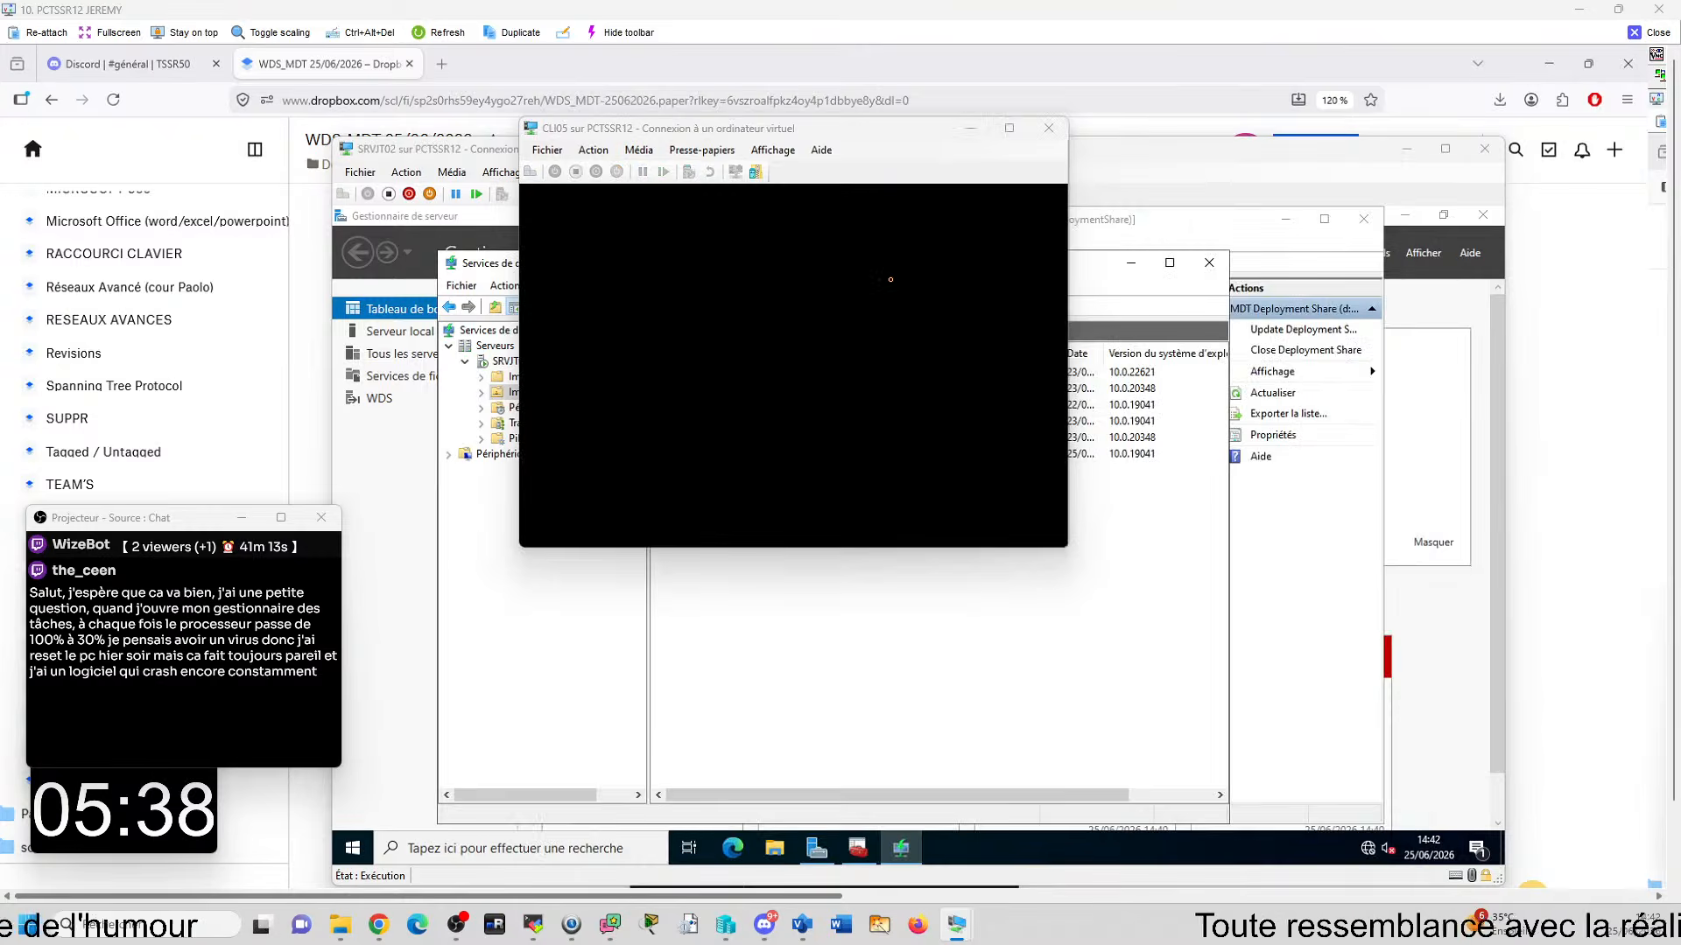
- Bring Hyper-V Manager to the front with its list of virtual machines
mouse_move(825, 944)
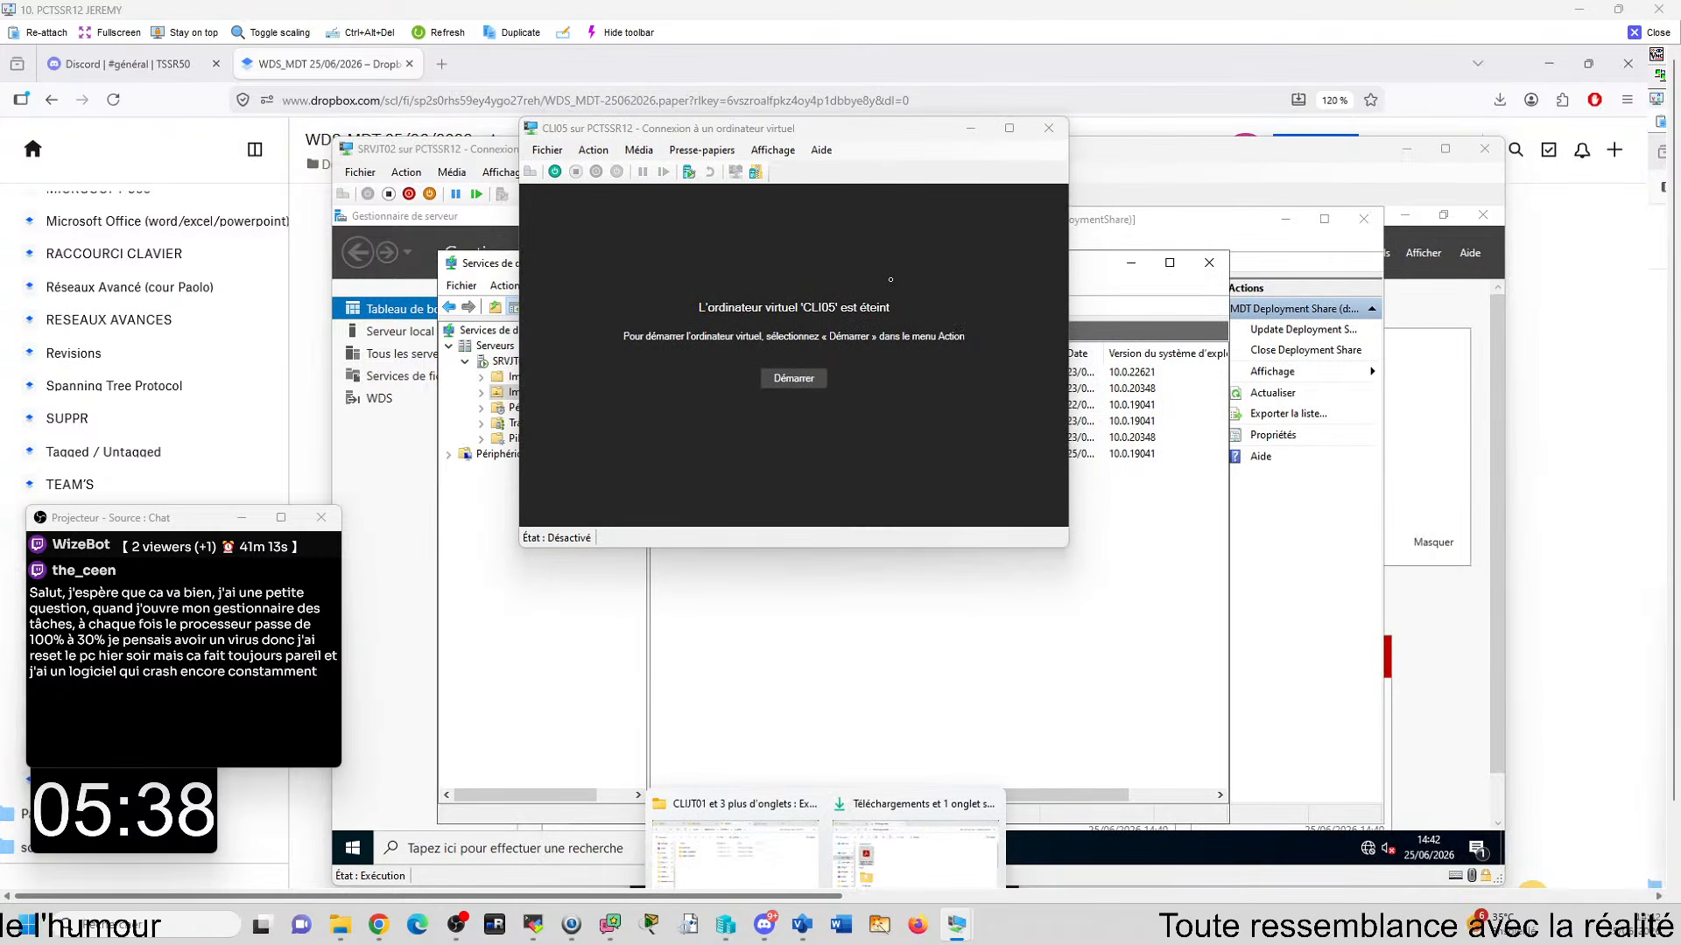
click(710, 881)
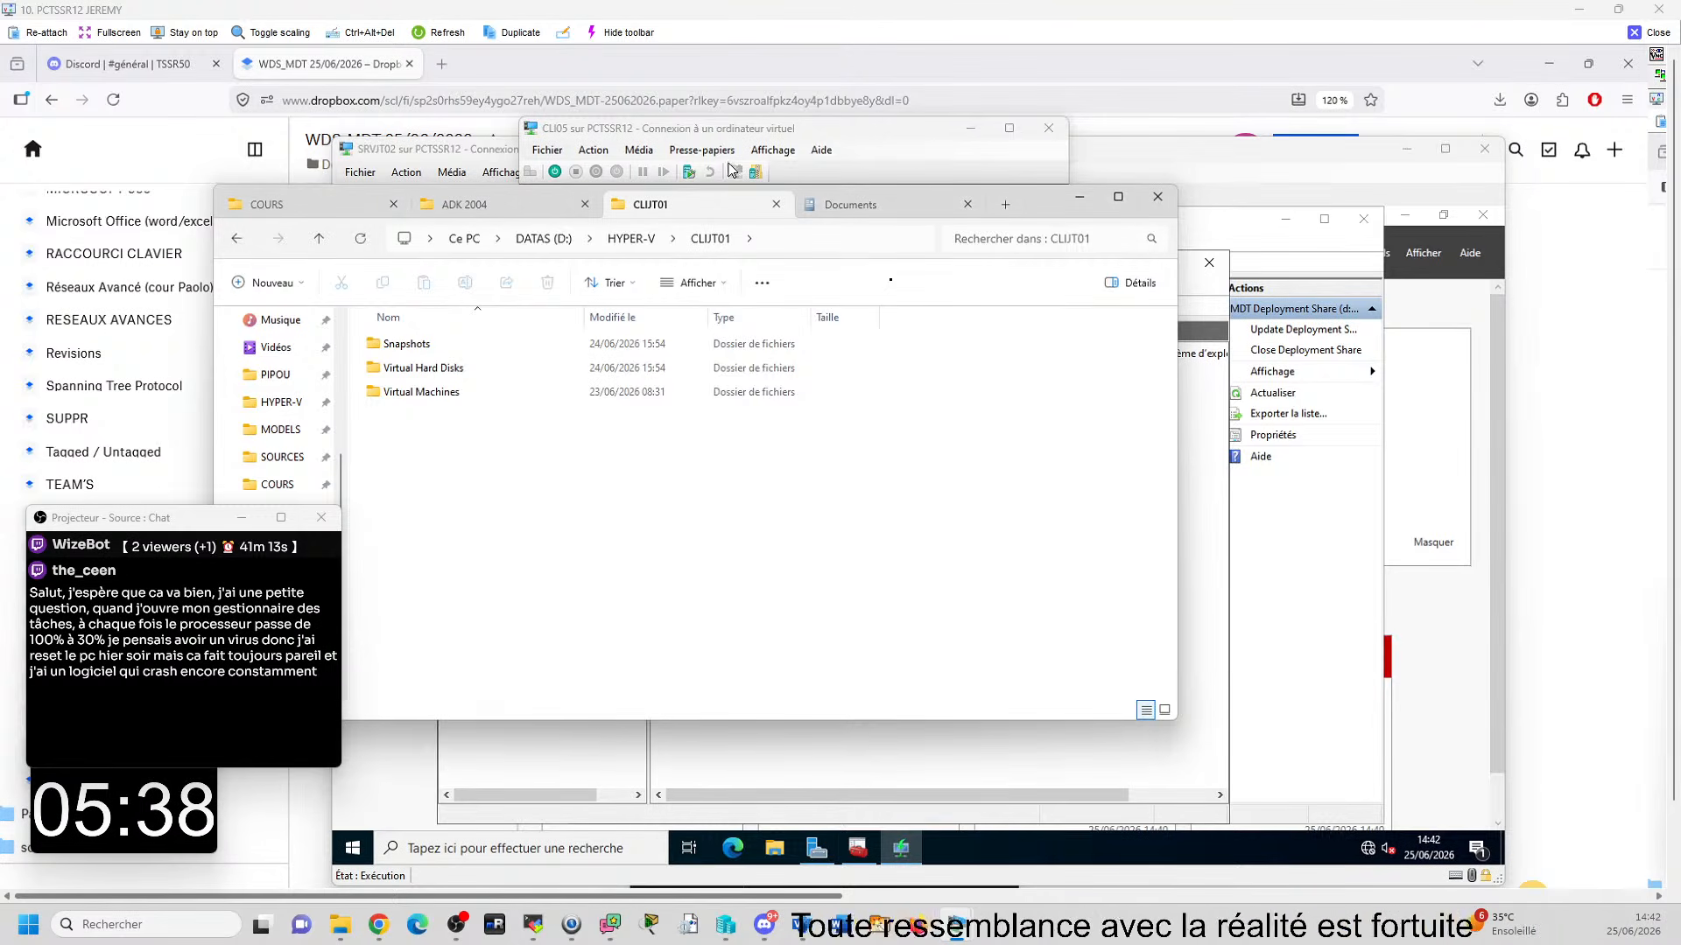
click(902, 944)
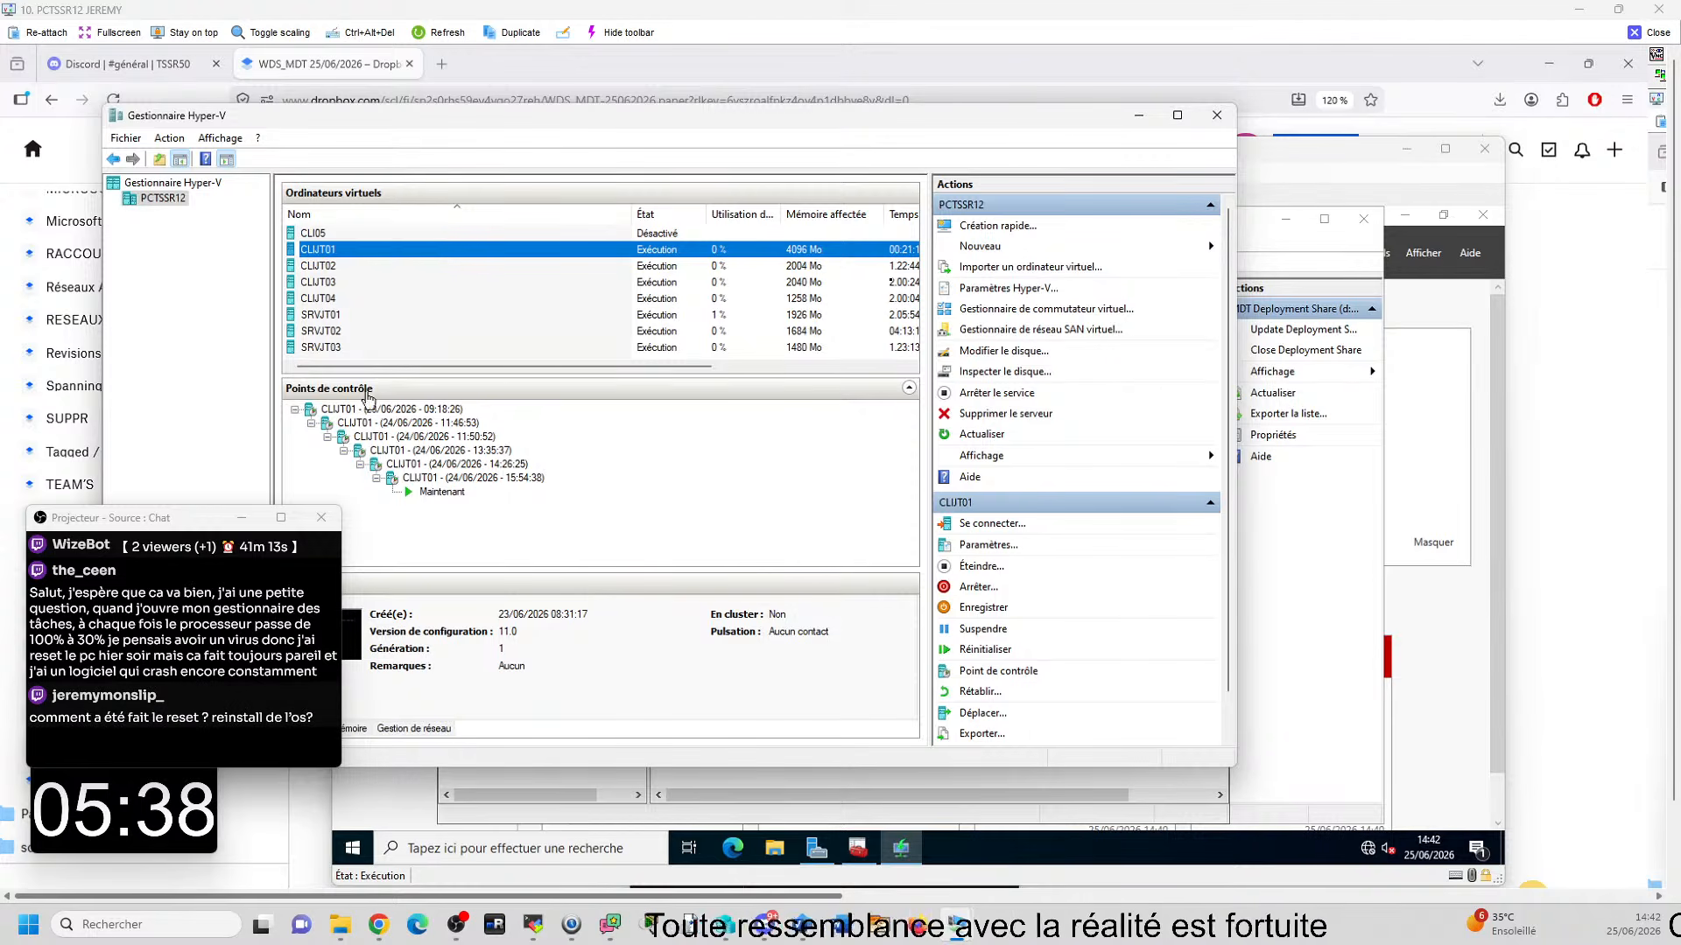
- Select the CLI05 virtual machine, then show the Applications of the MDT deployment share in Deployment Workbench on SRVJT02
click(317, 234)
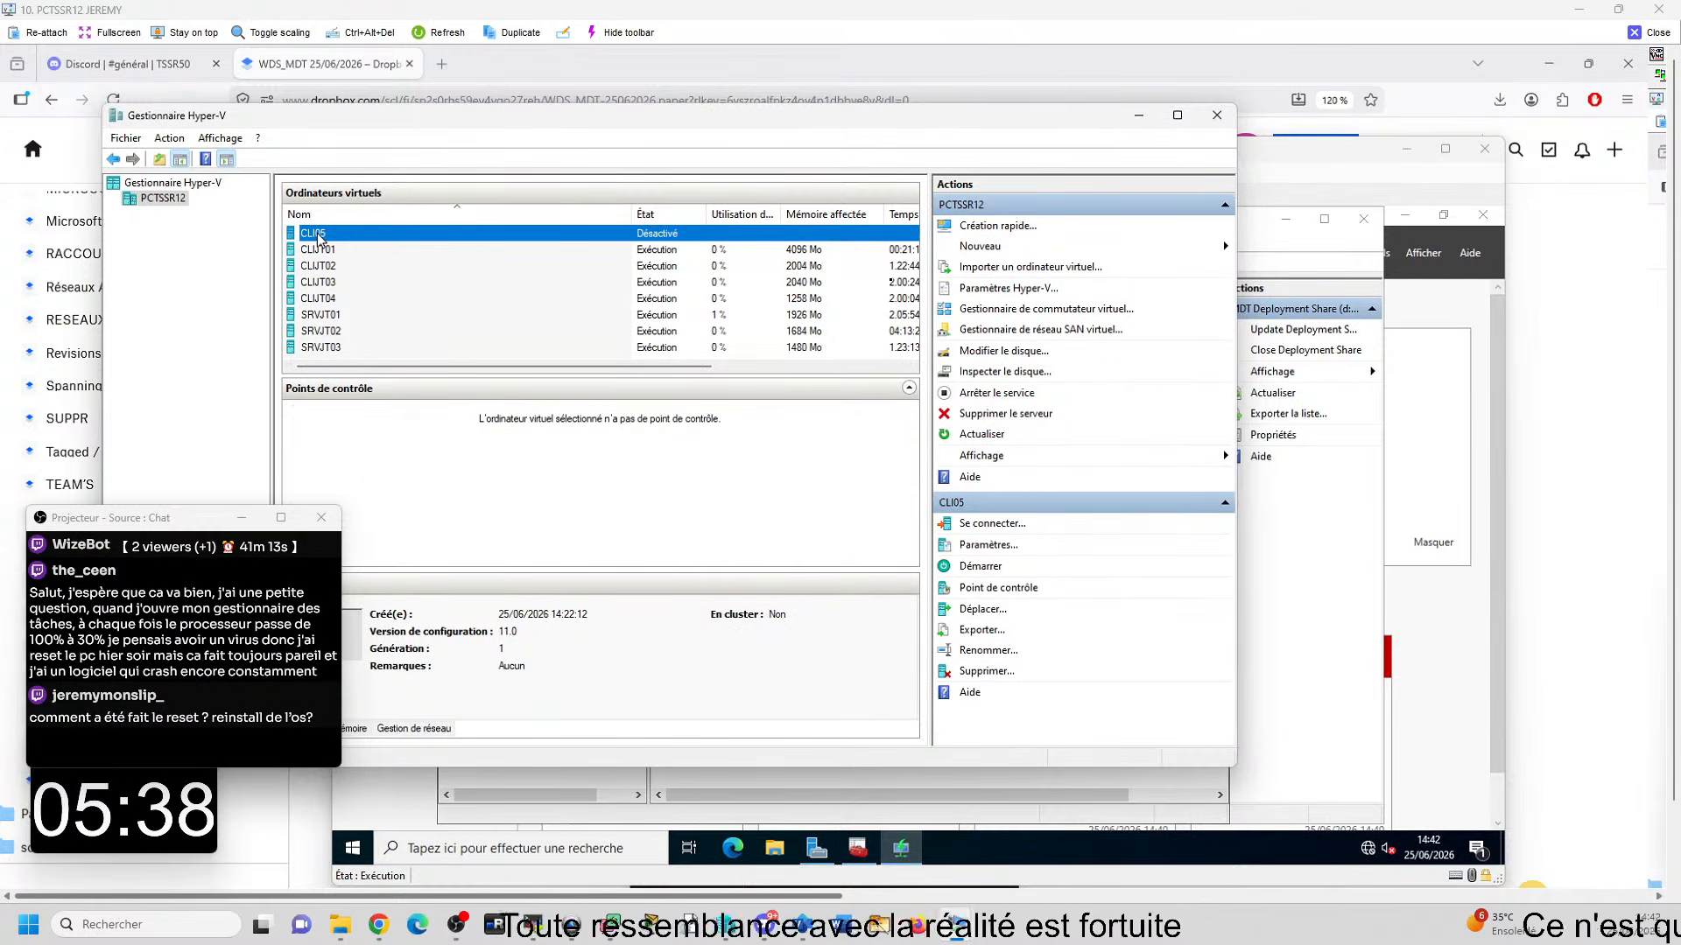
click(861, 849)
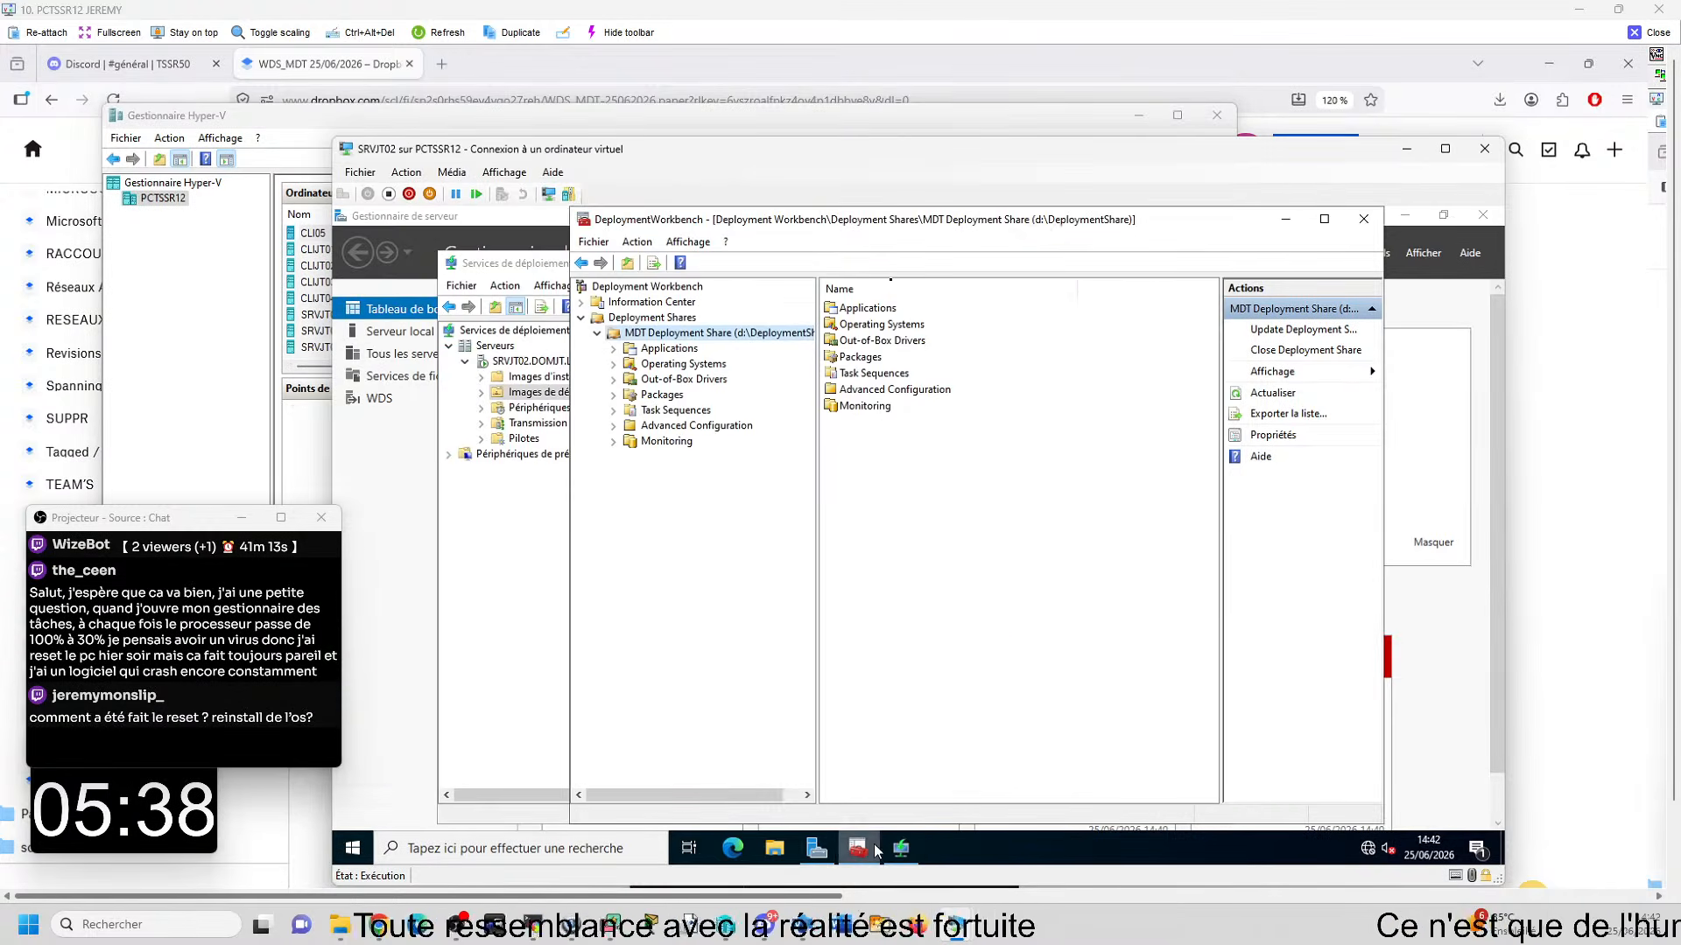
click(667, 350)
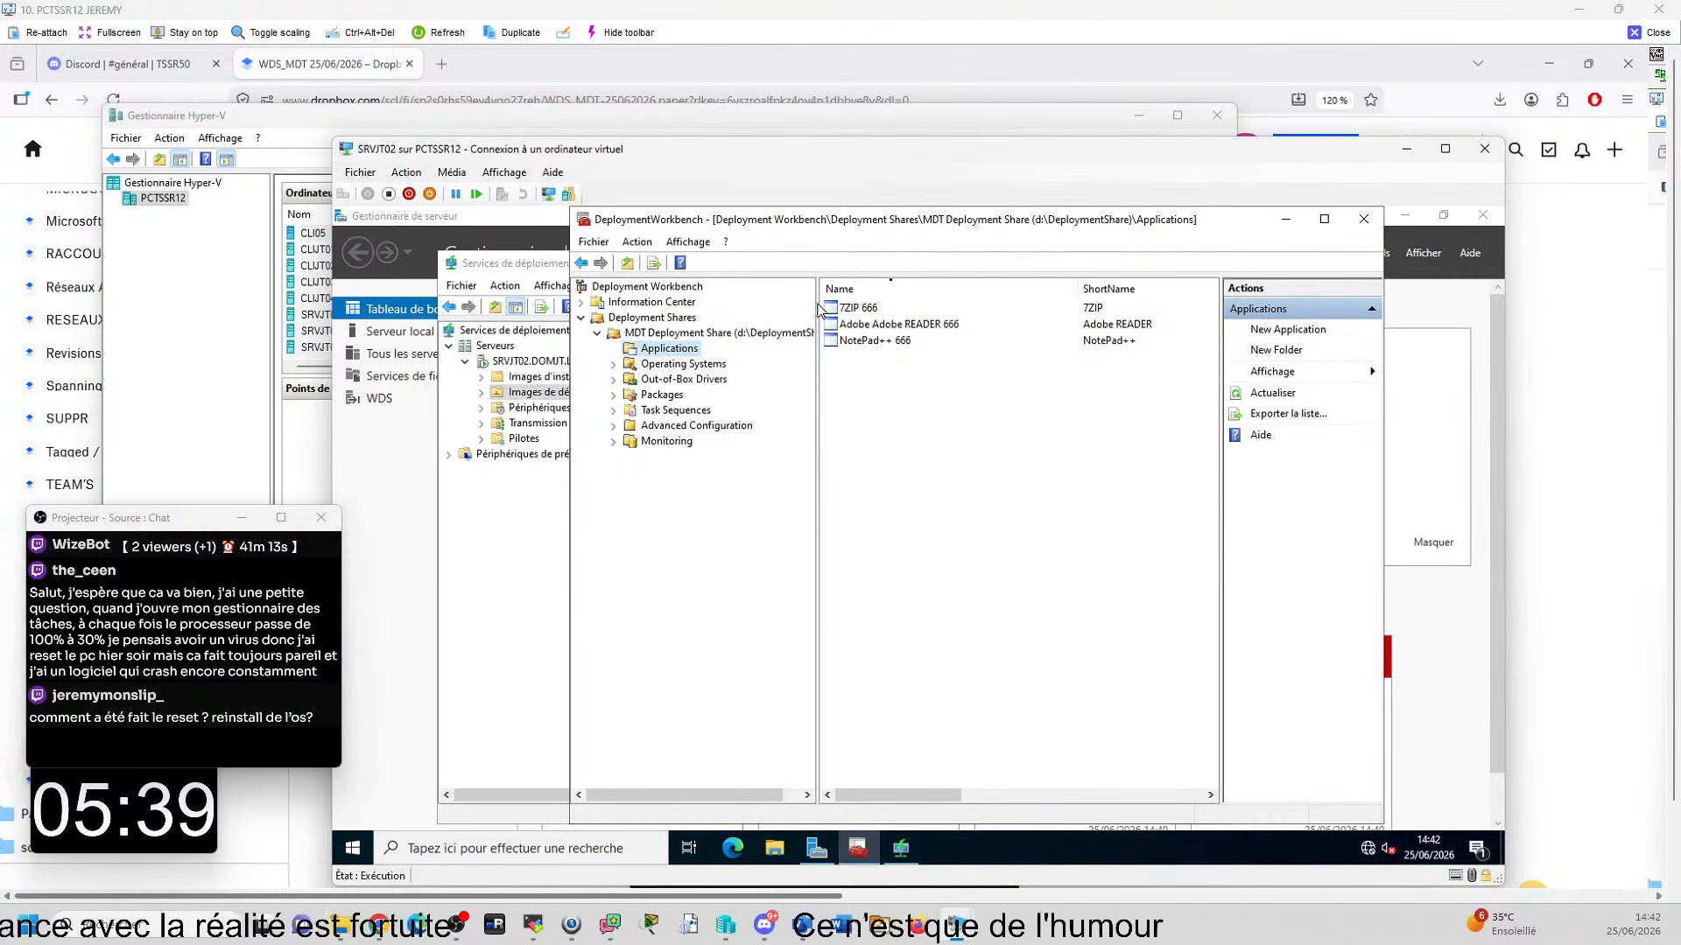
- Browse to the SOURCE folder on drive D: of SRVJT02
click(782, 849)
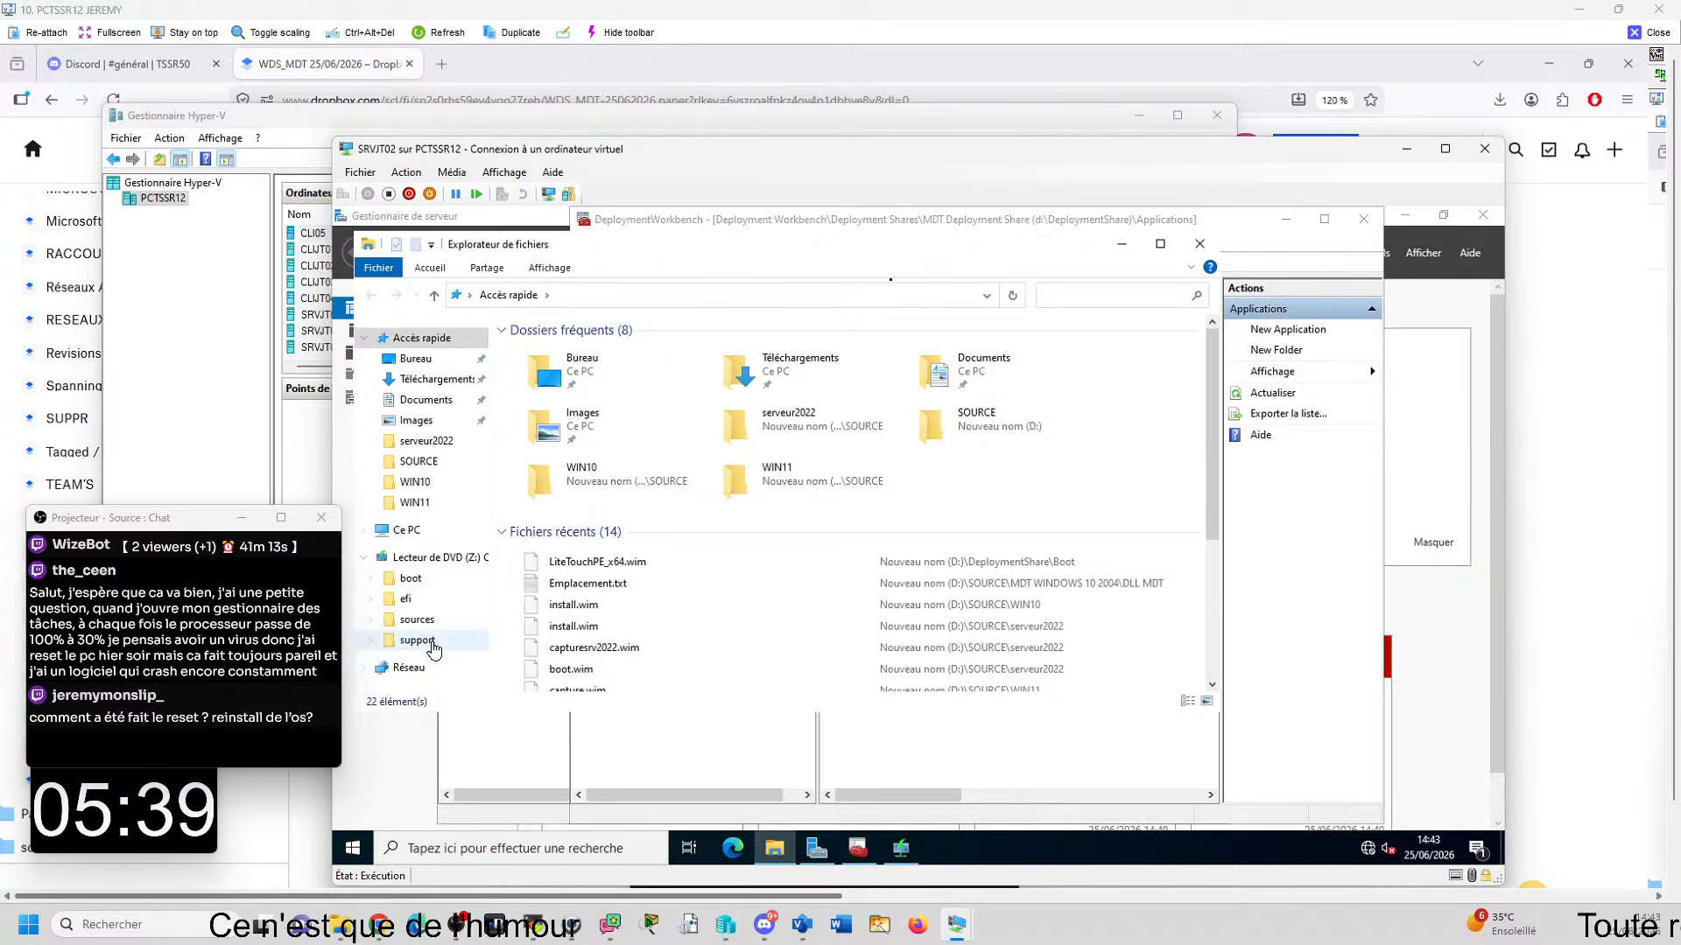
click(406, 530)
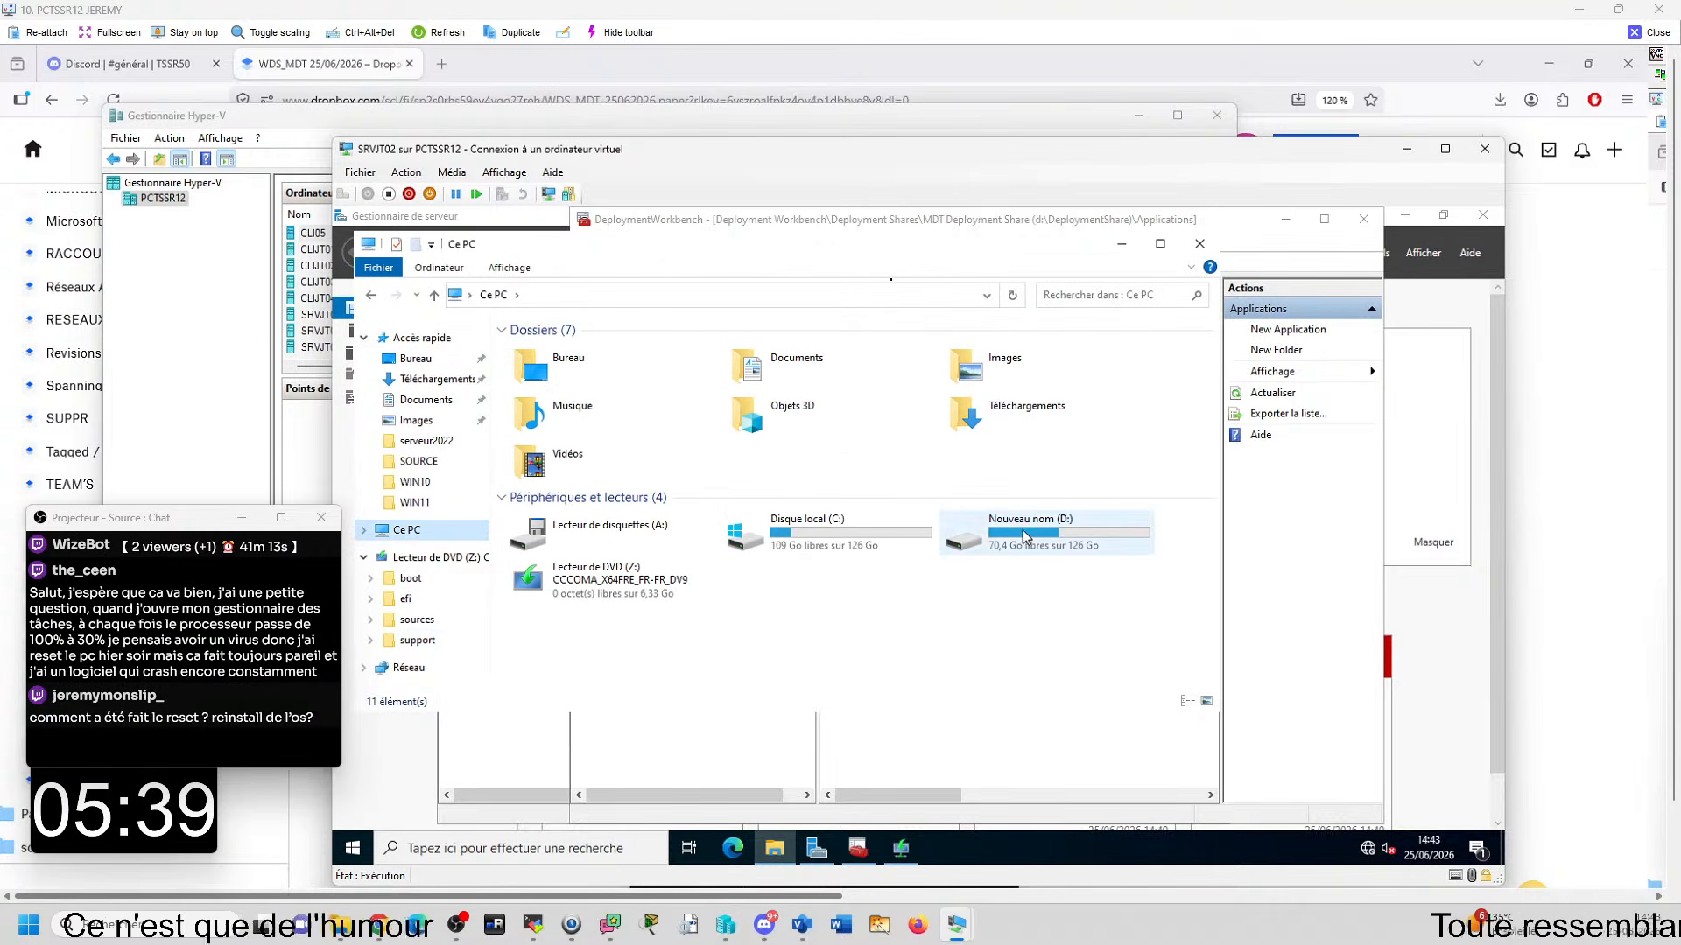
double_click(1022, 528)
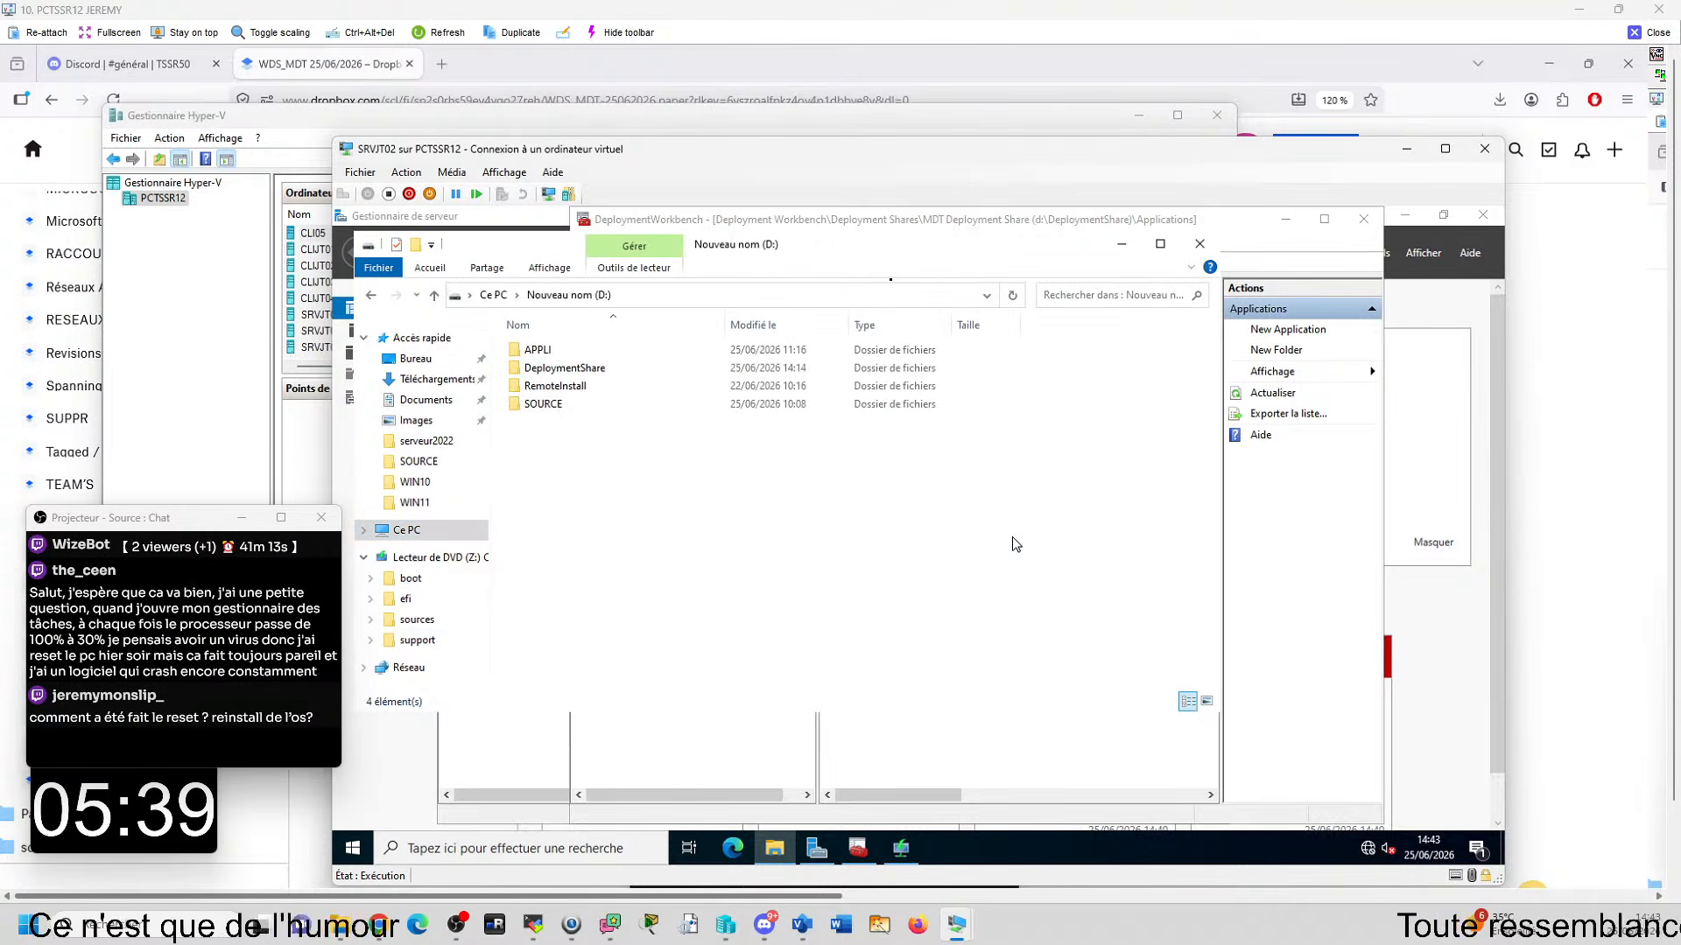
double_click(560, 405)
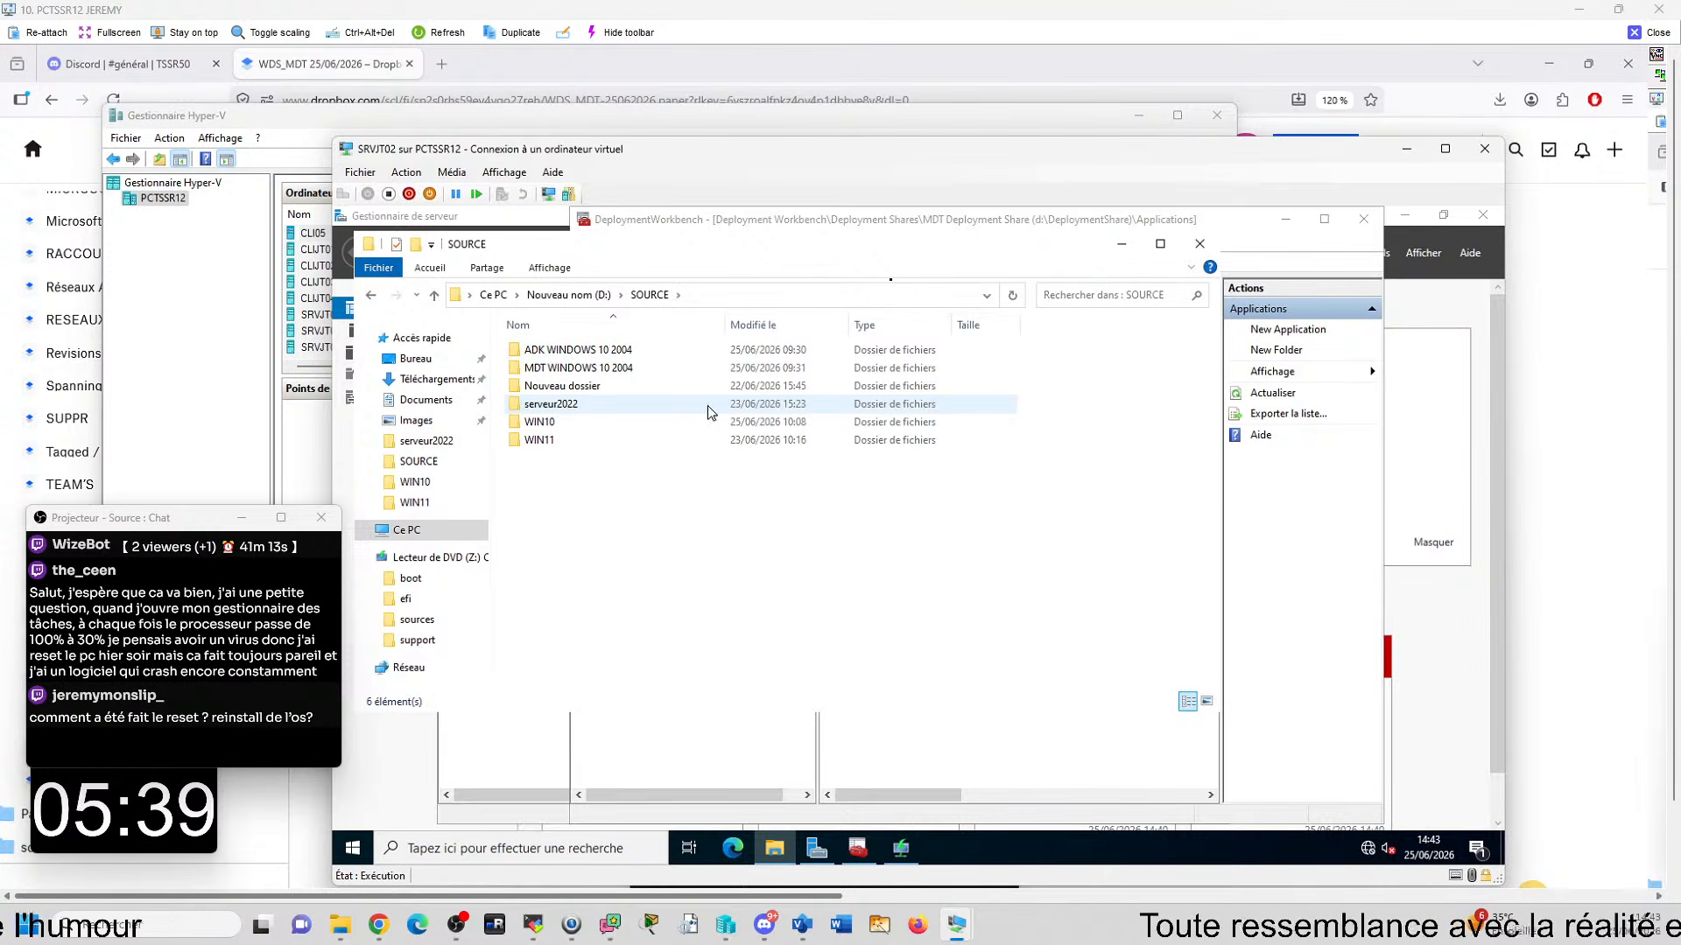
- Examine the installer files in the 7ZIP, ADOBEREADER and NOTEPADPLUS subfolders of D:\APPLI
click(568, 295)
click(529, 354)
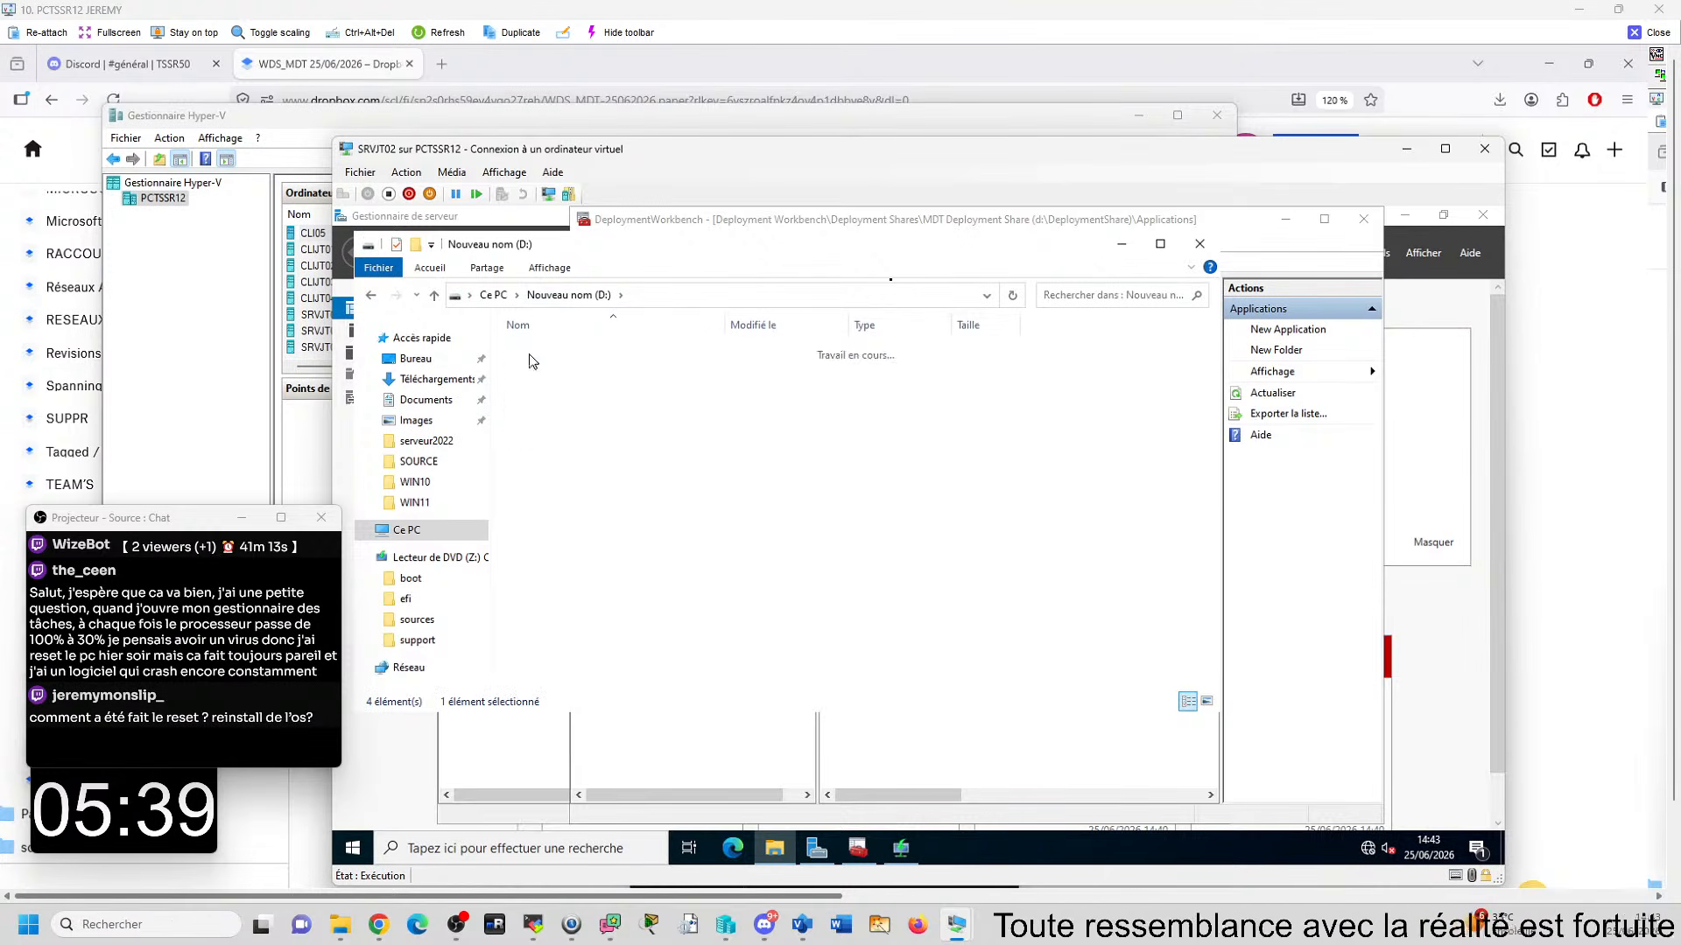
double_click(531, 351)
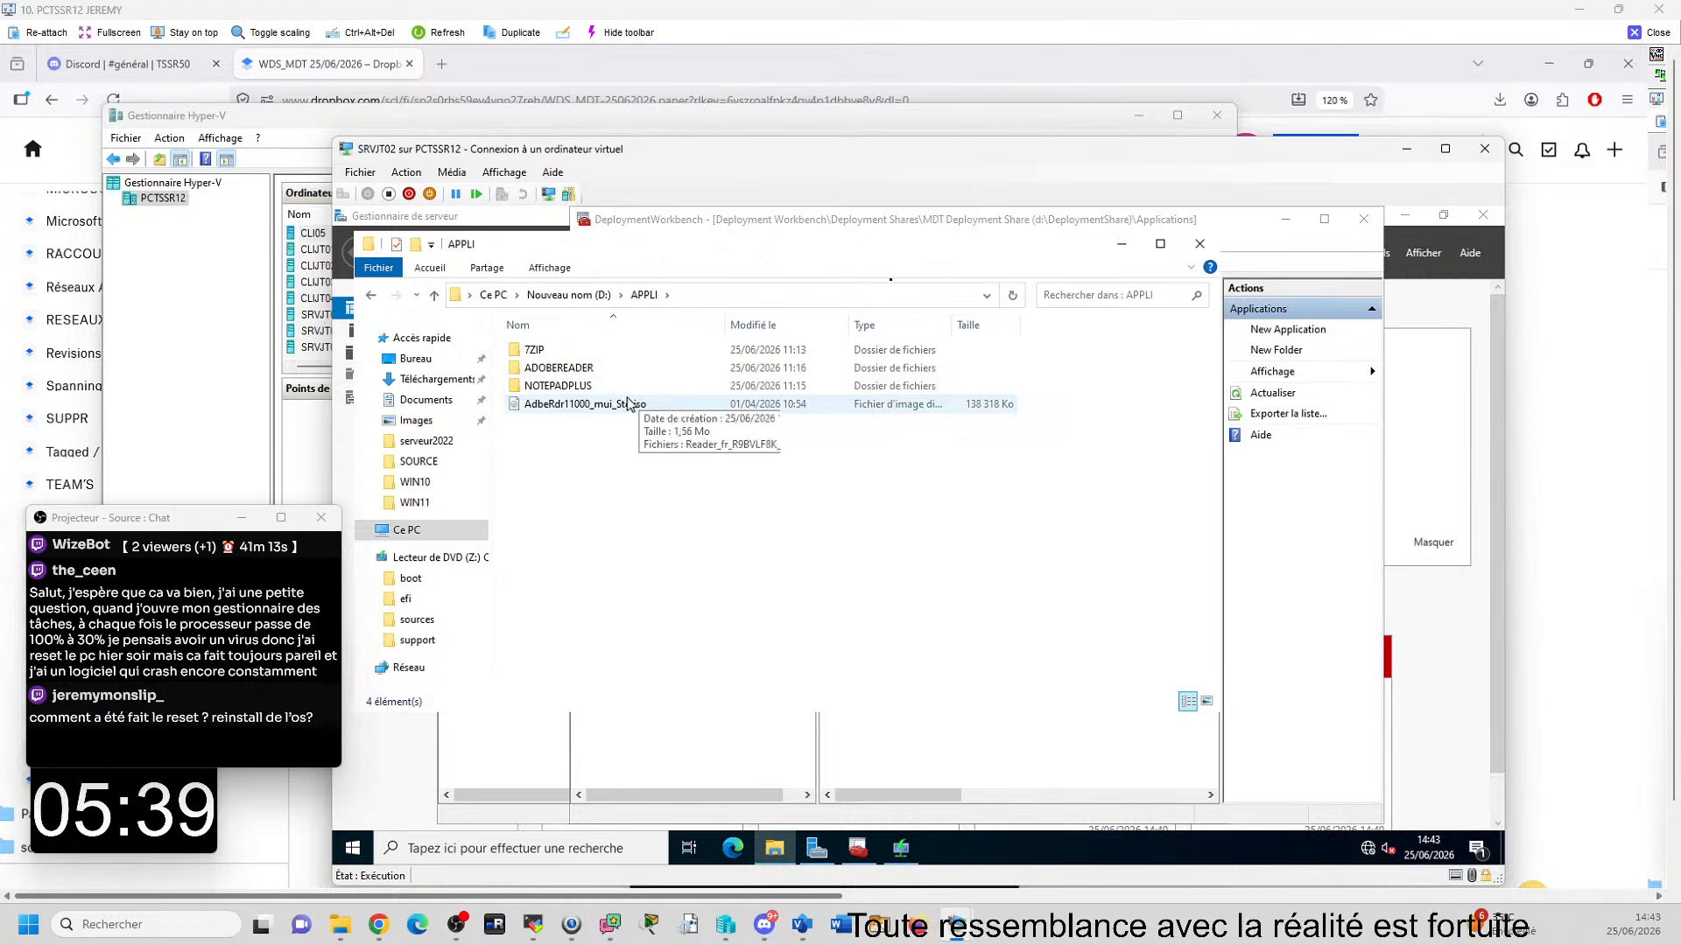
double_click(562, 355)
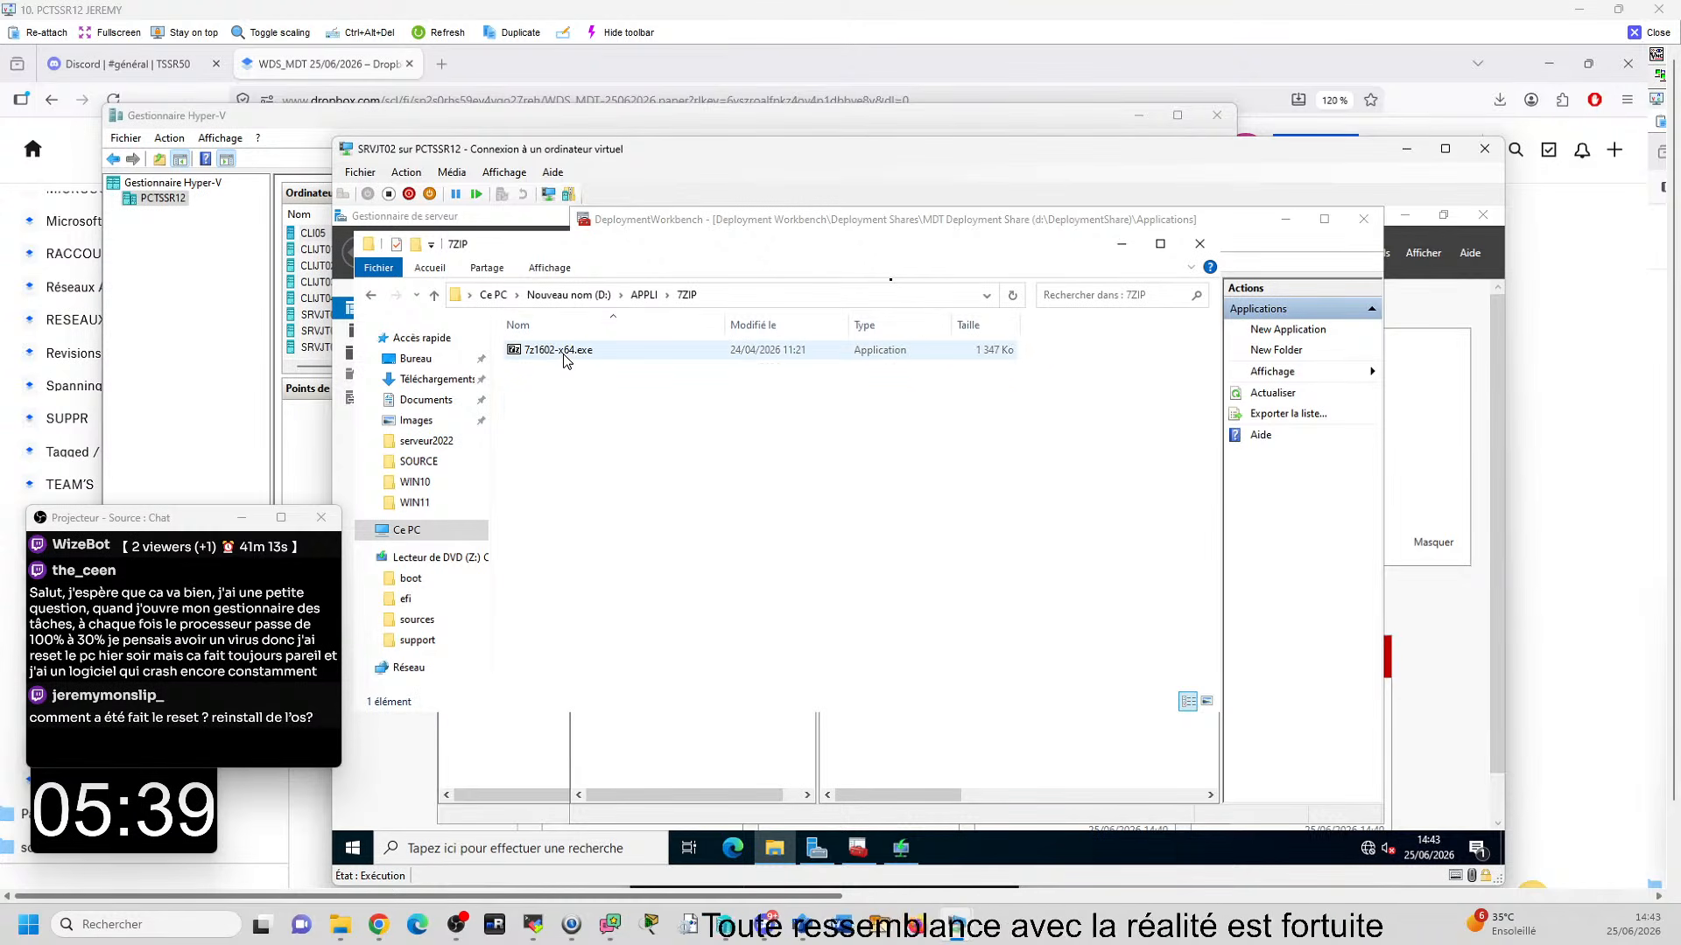
click(644, 296)
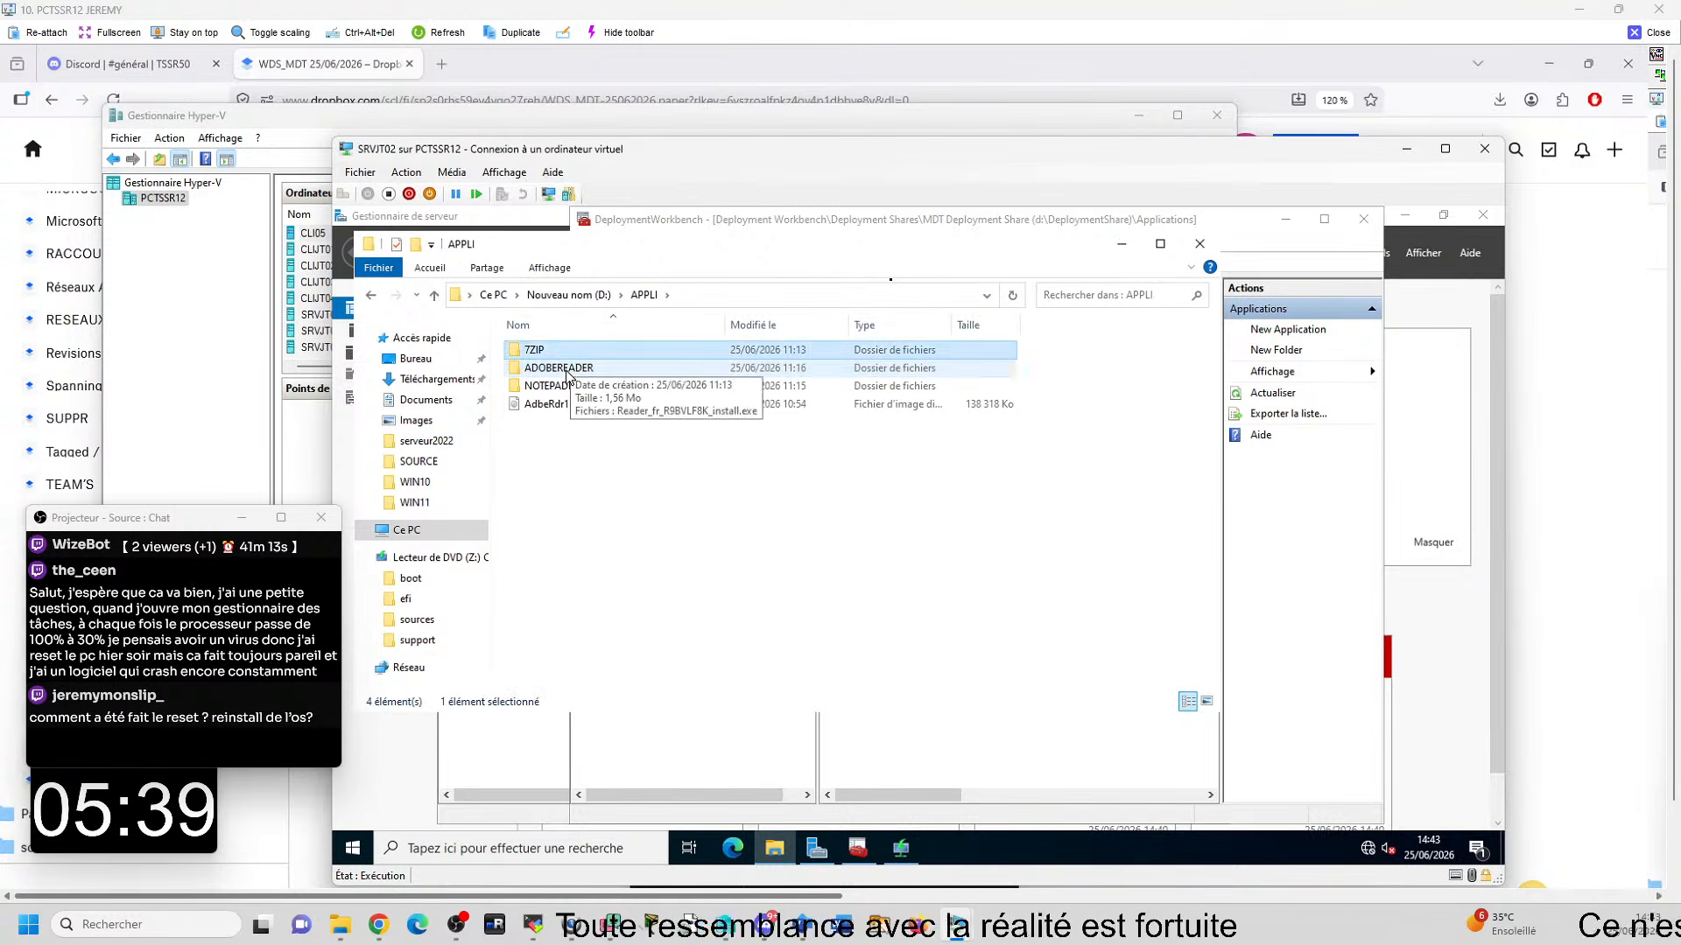
double_click(661, 371)
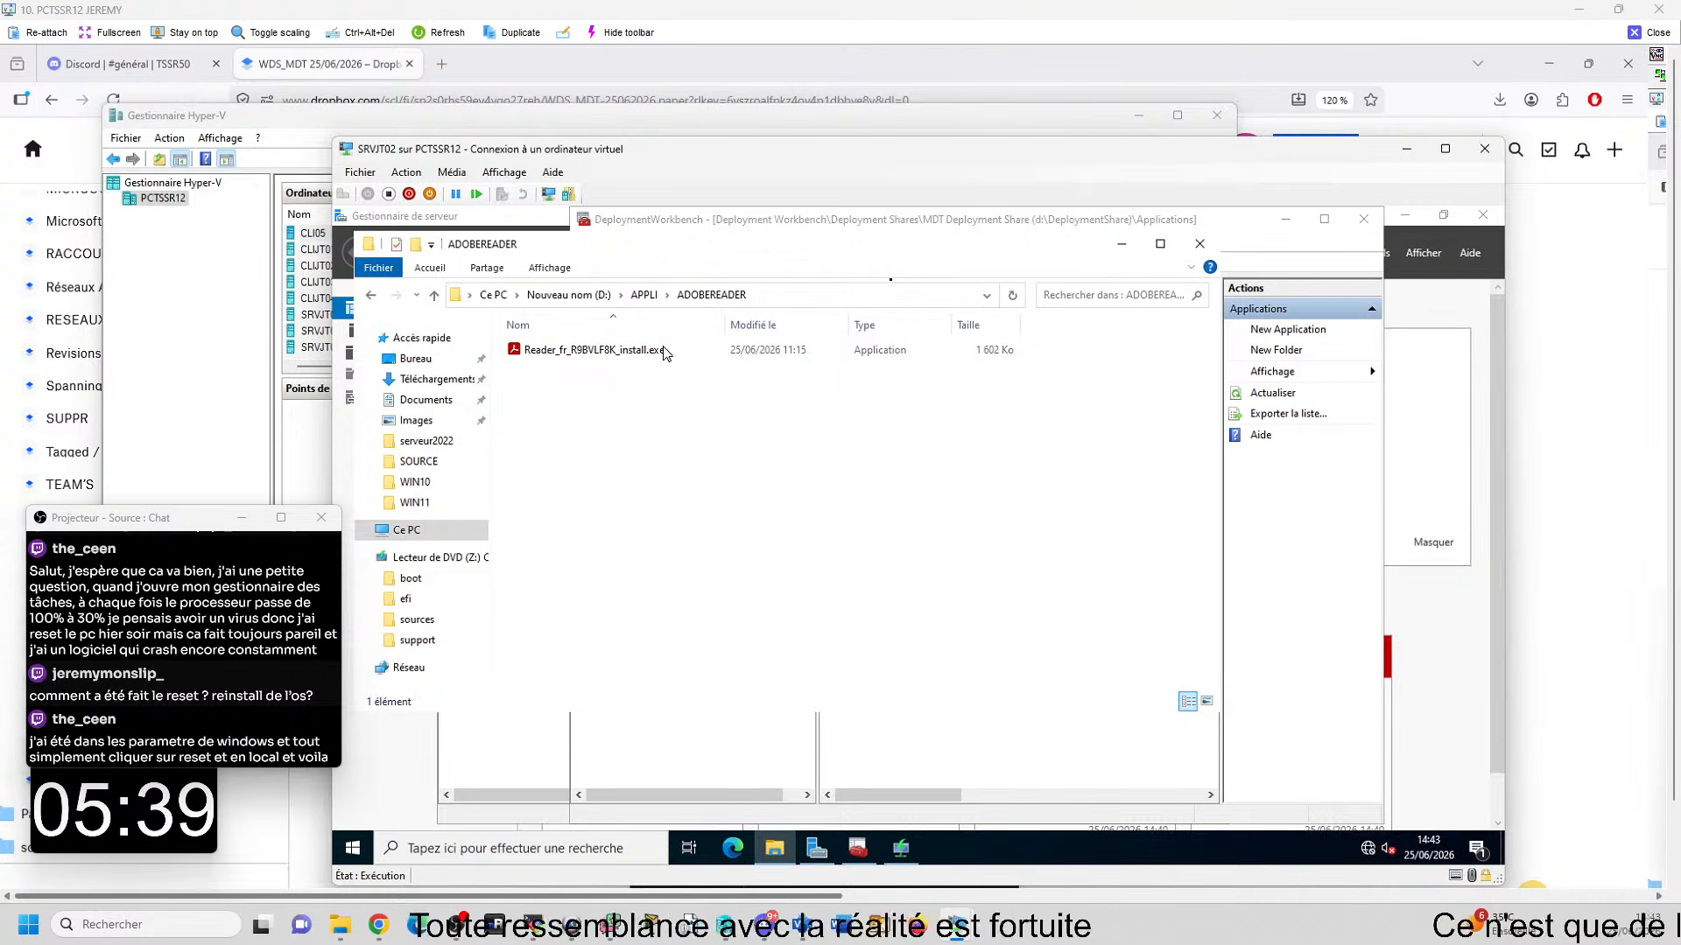
click(644, 295)
double_click(610, 386)
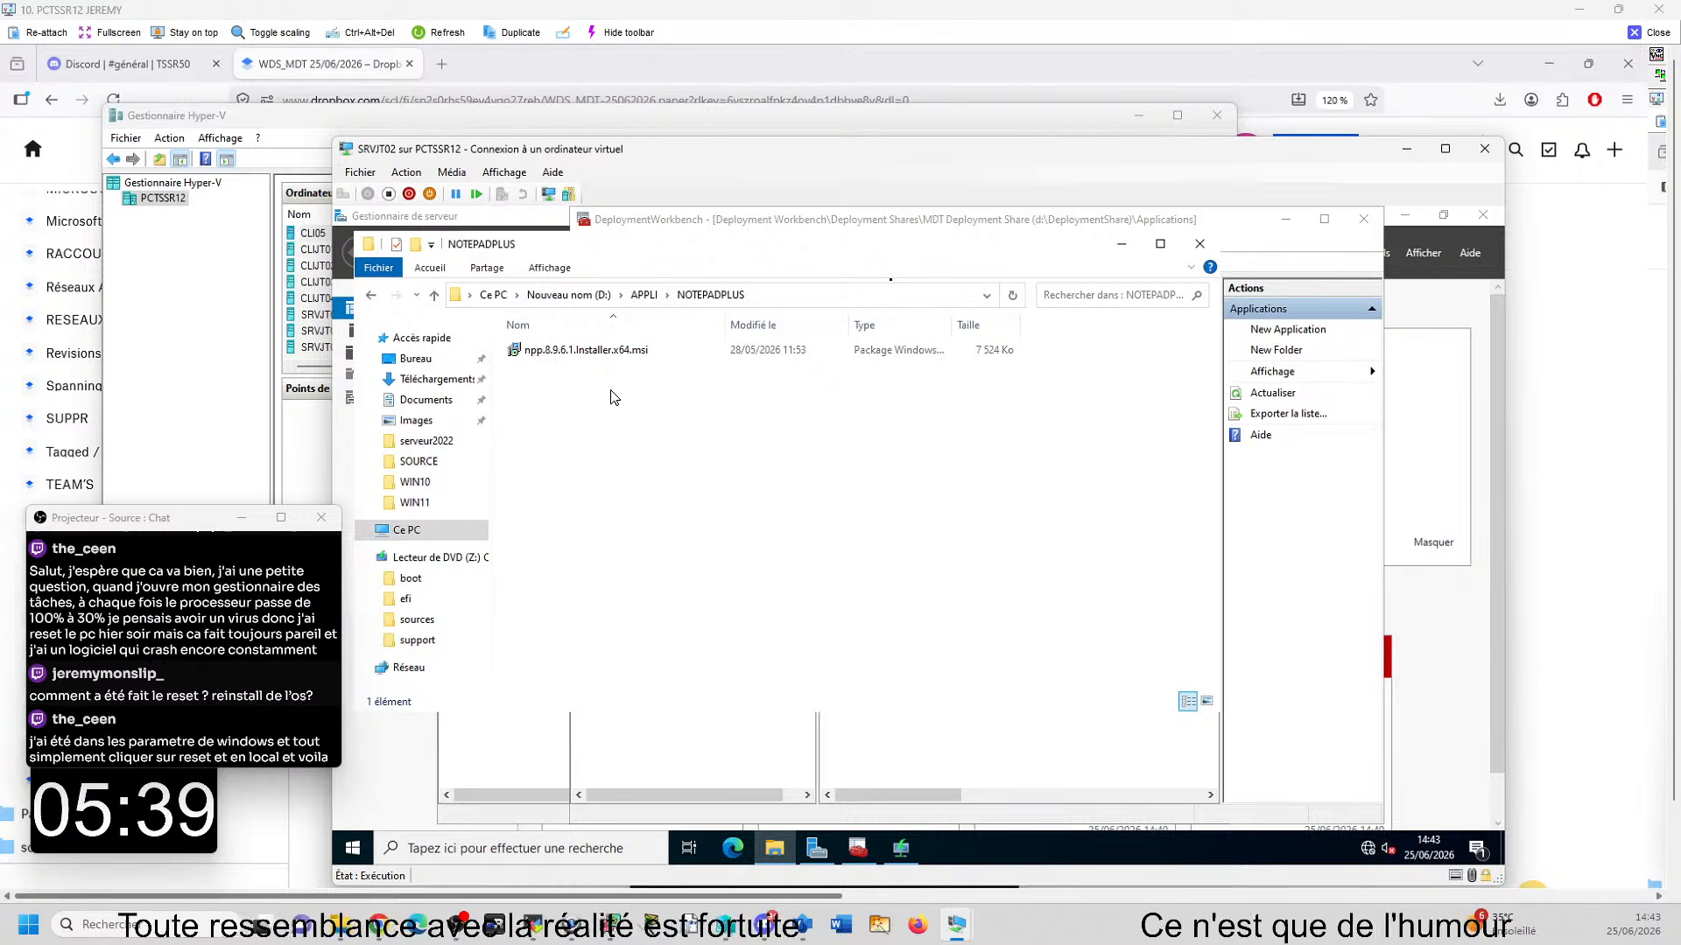
click(644, 295)
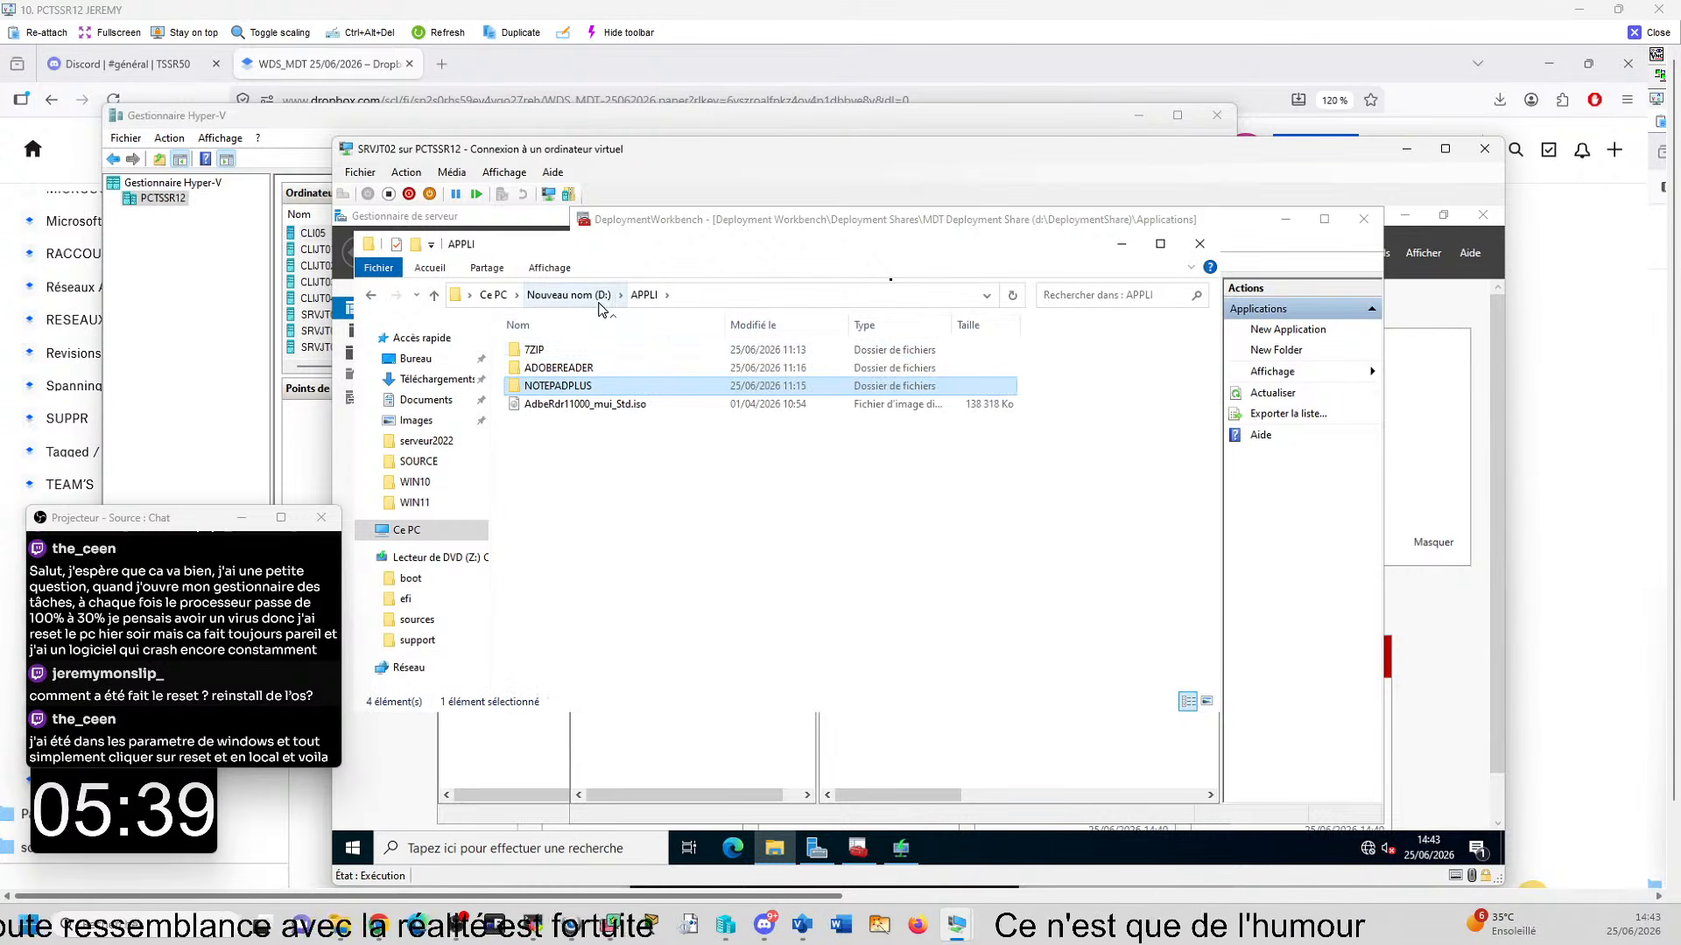
- Look at the boot files in D:\DeploymentShare\Boot, then return to the D:\APPLI folder
click(569, 295)
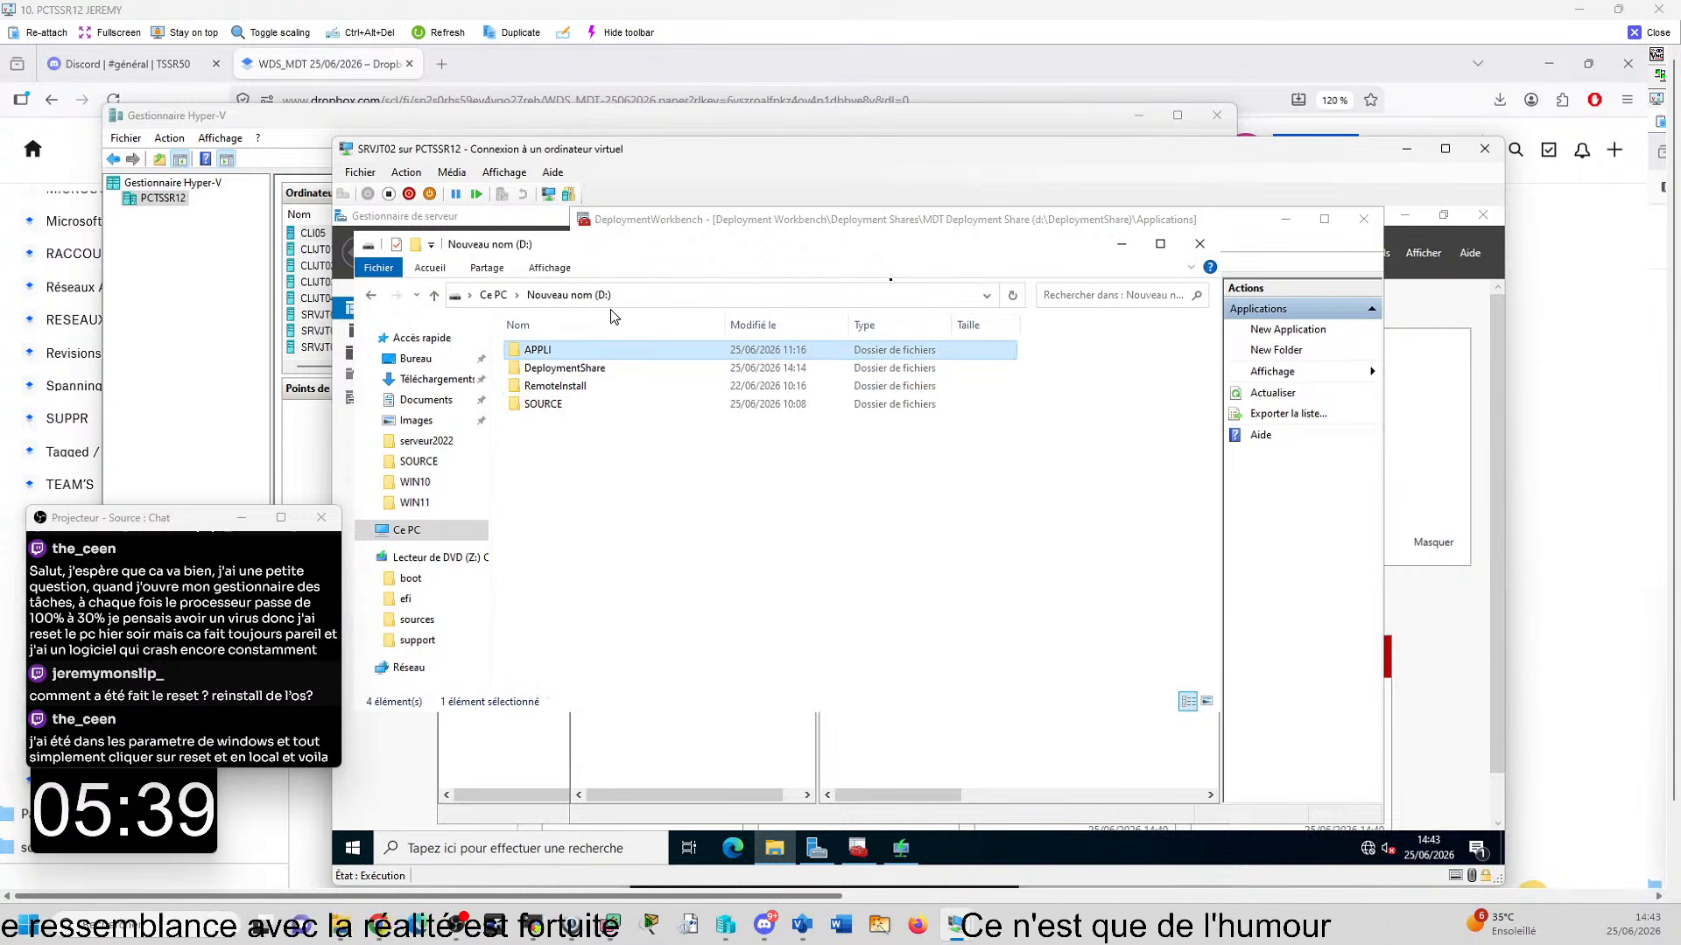
double_click(569, 369)
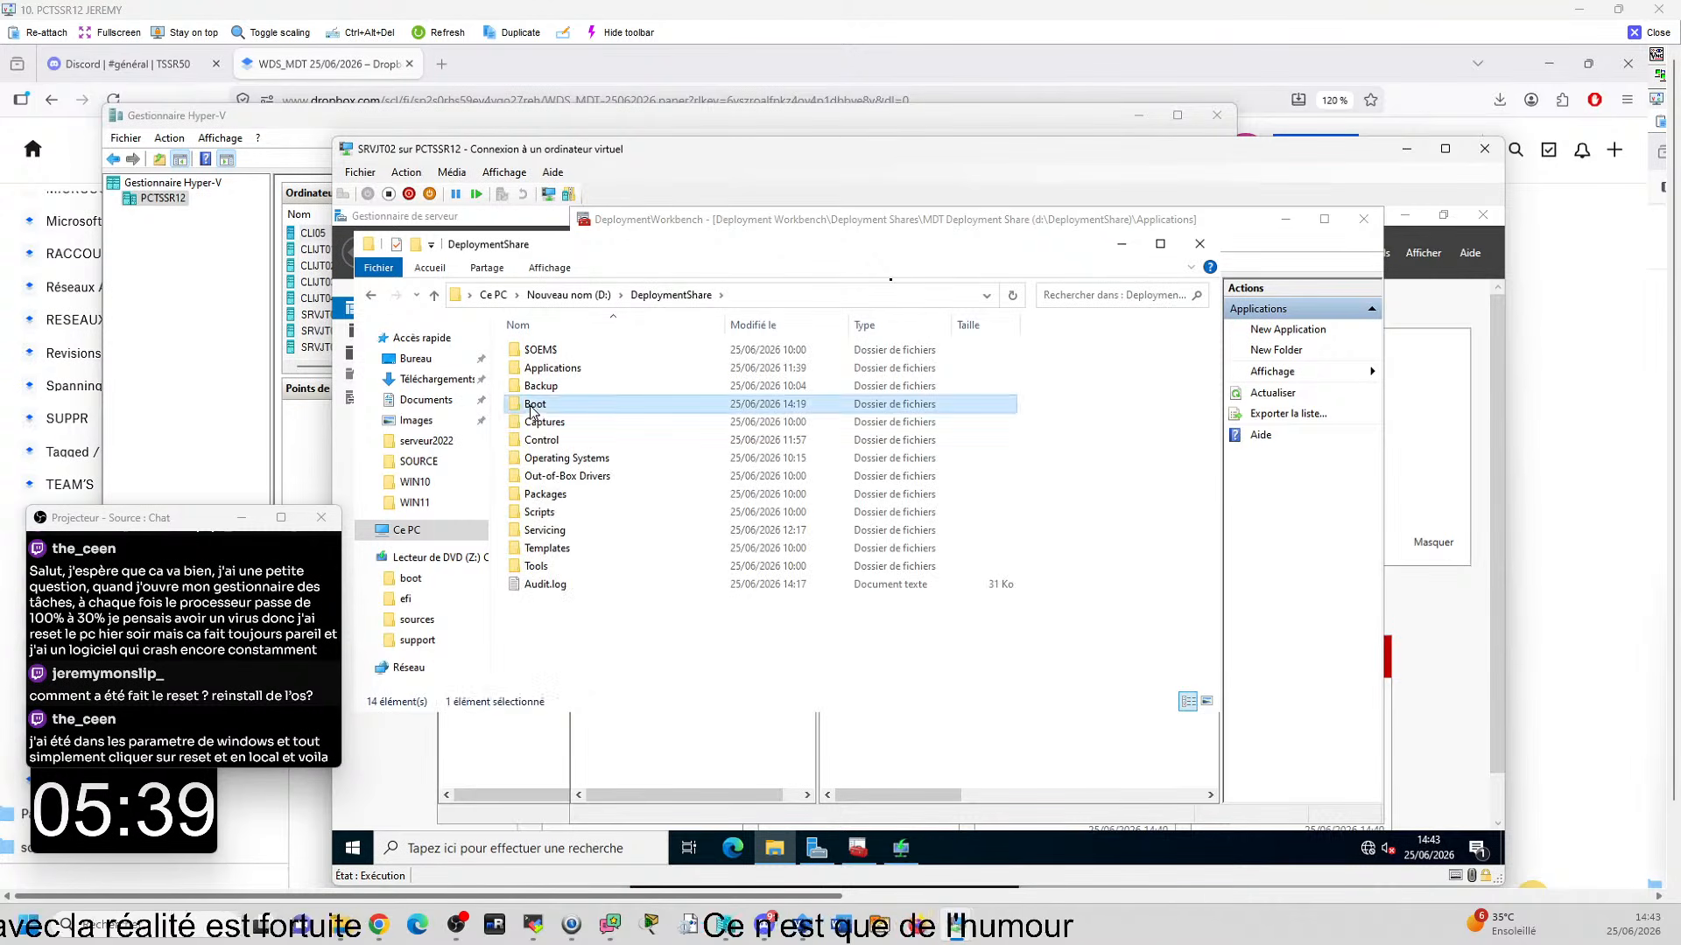
double_click(533, 404)
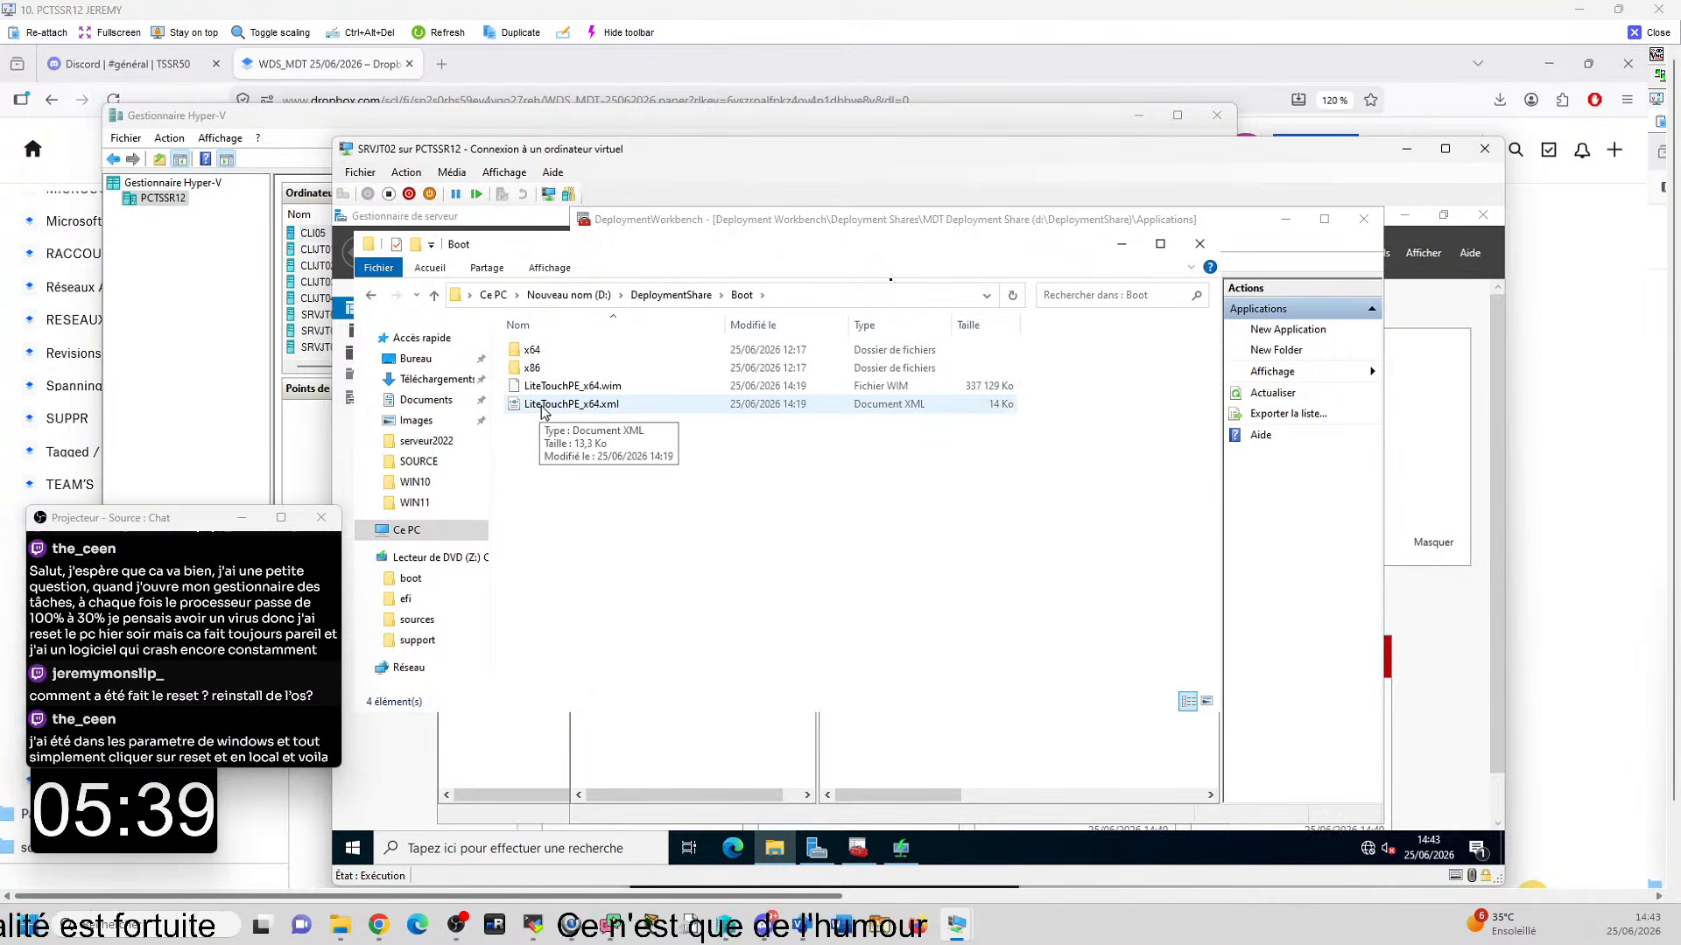
click(575, 299)
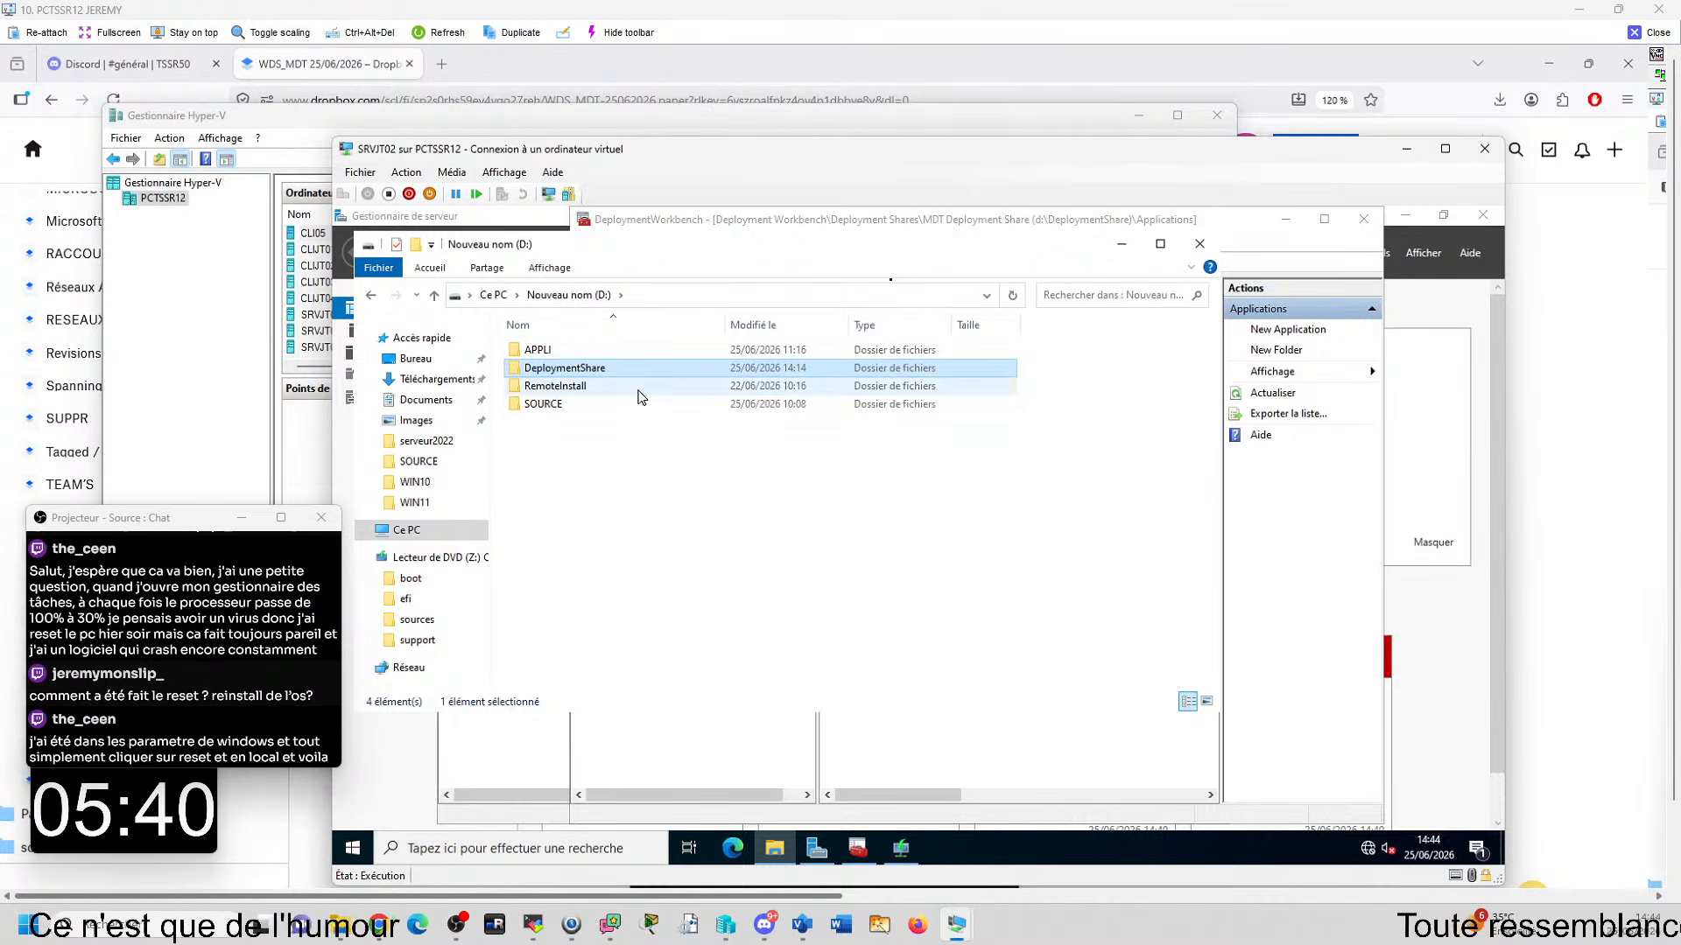
double_click(564, 352)
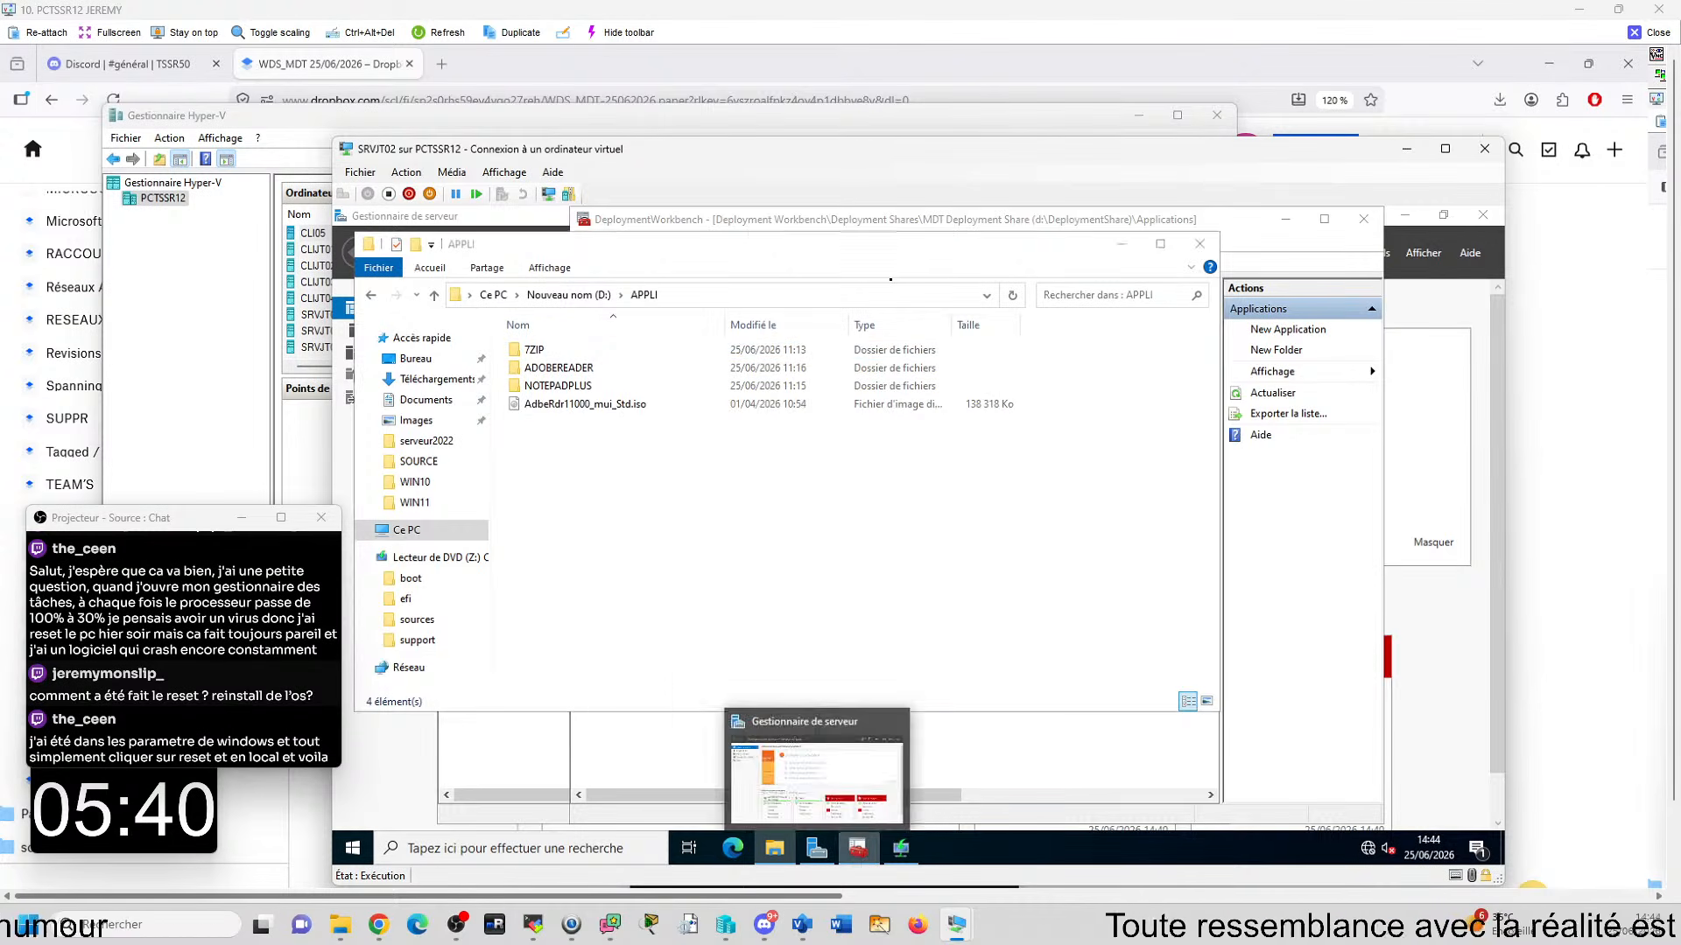
- Check the quiet install command in the details of the 7ZIP 666 application in Deployment Workbench
click(858, 848)
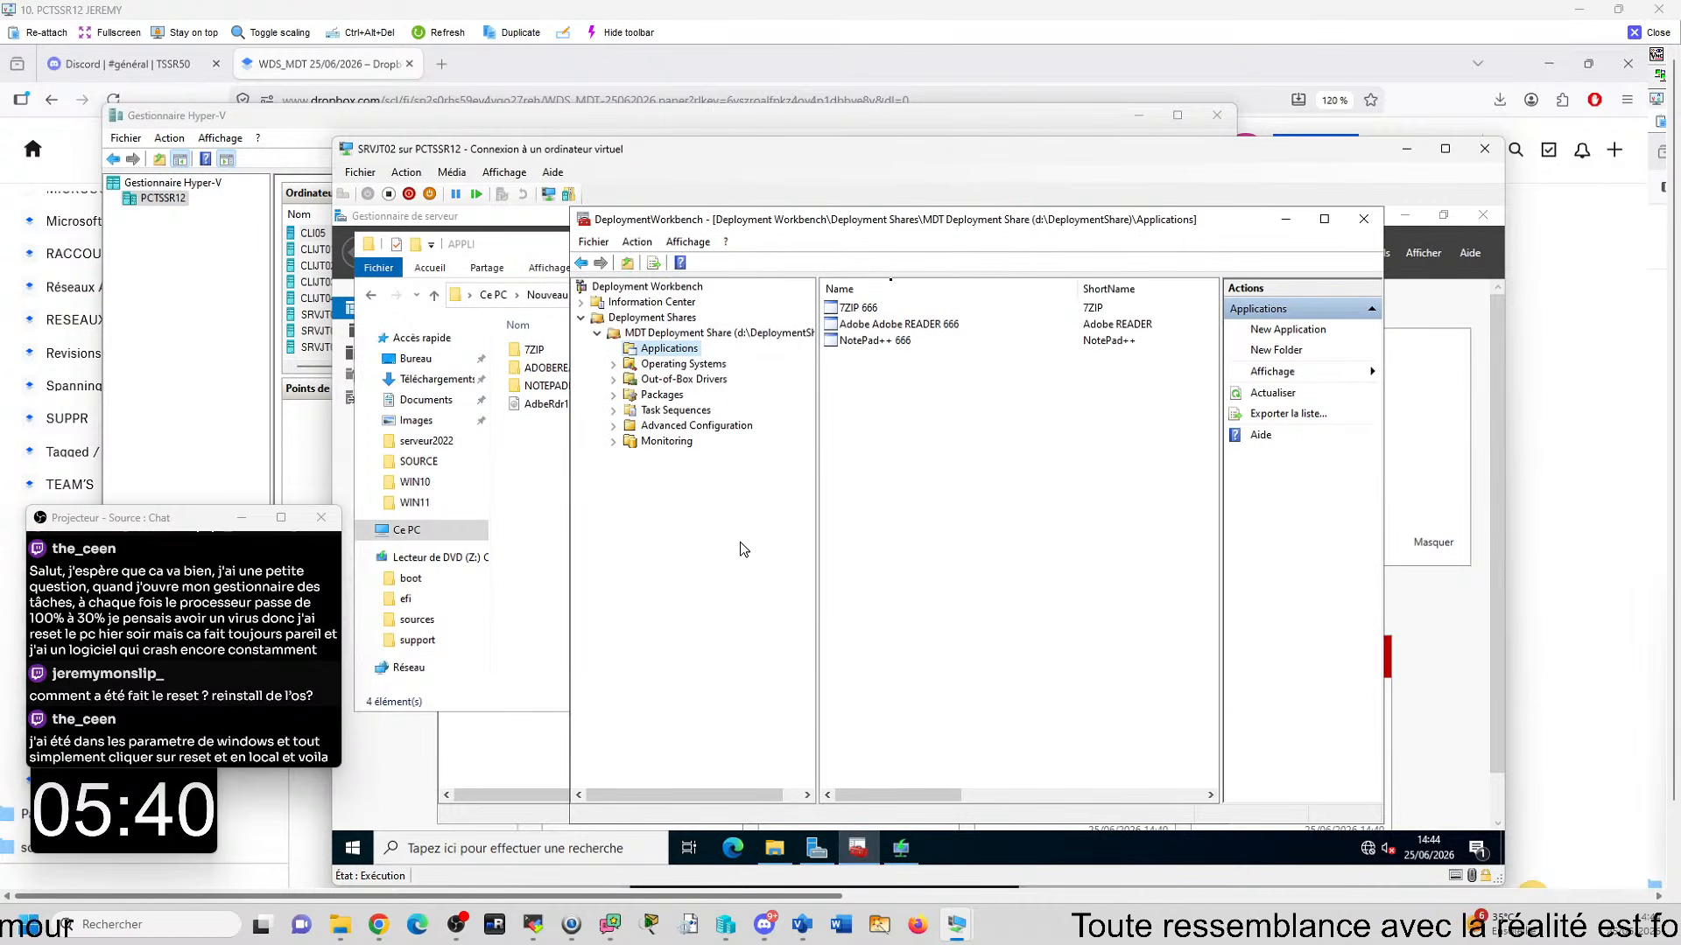
right_click(682, 352)
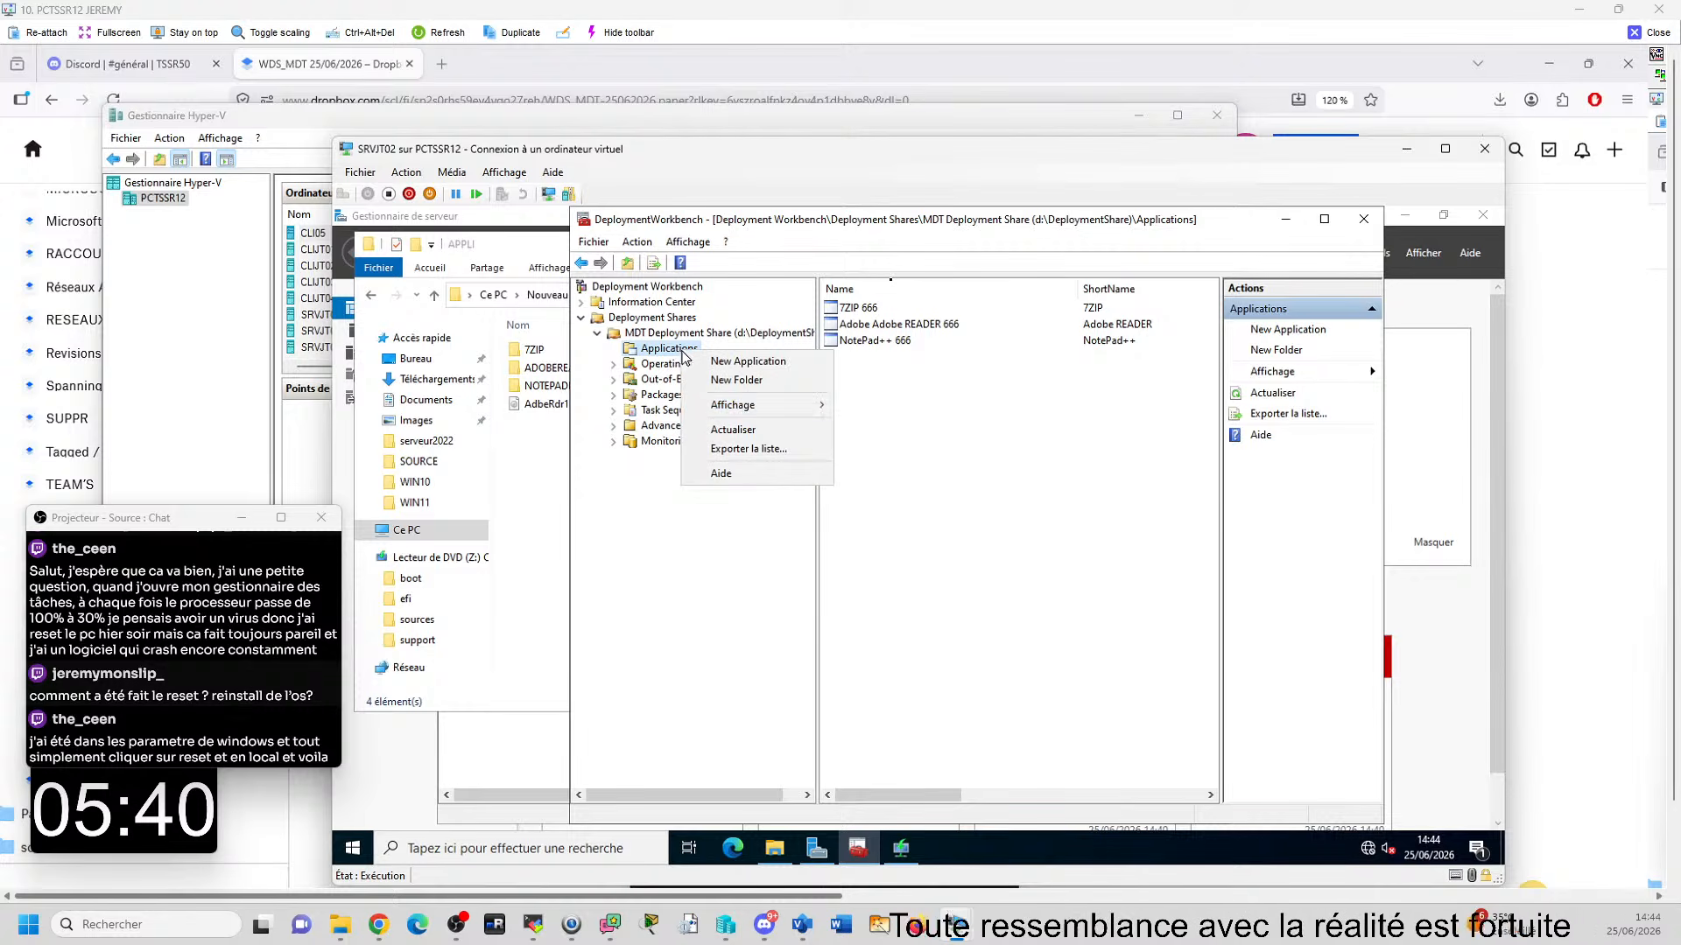
click(973, 369)
right_click(879, 312)
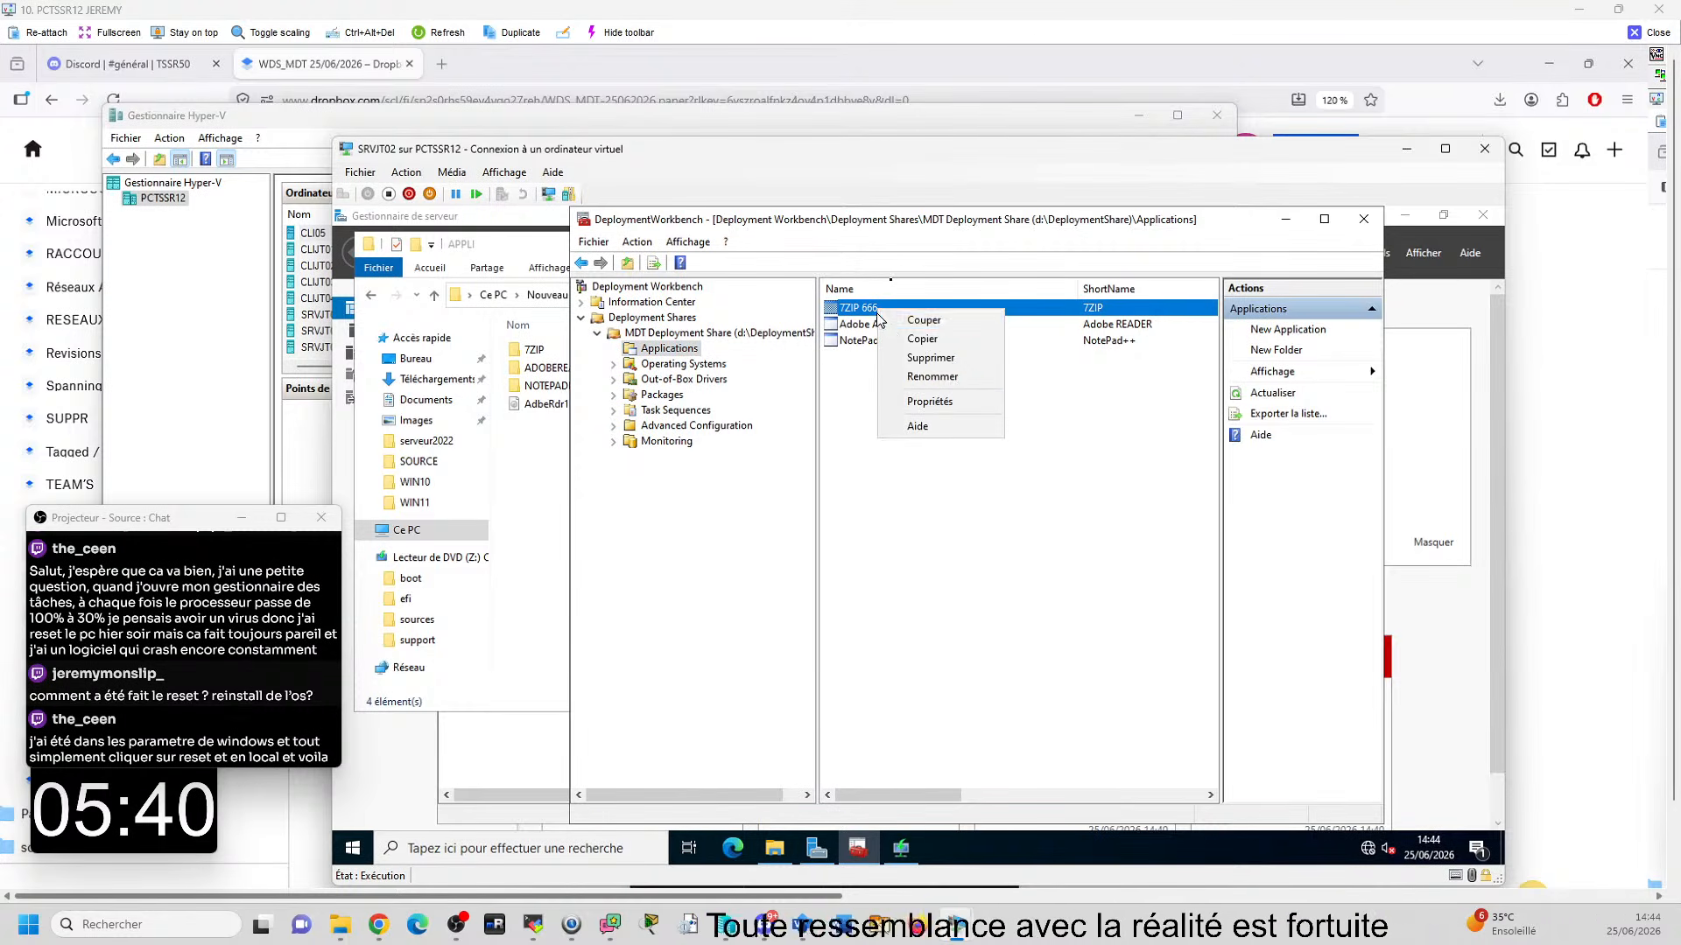
click(929, 403)
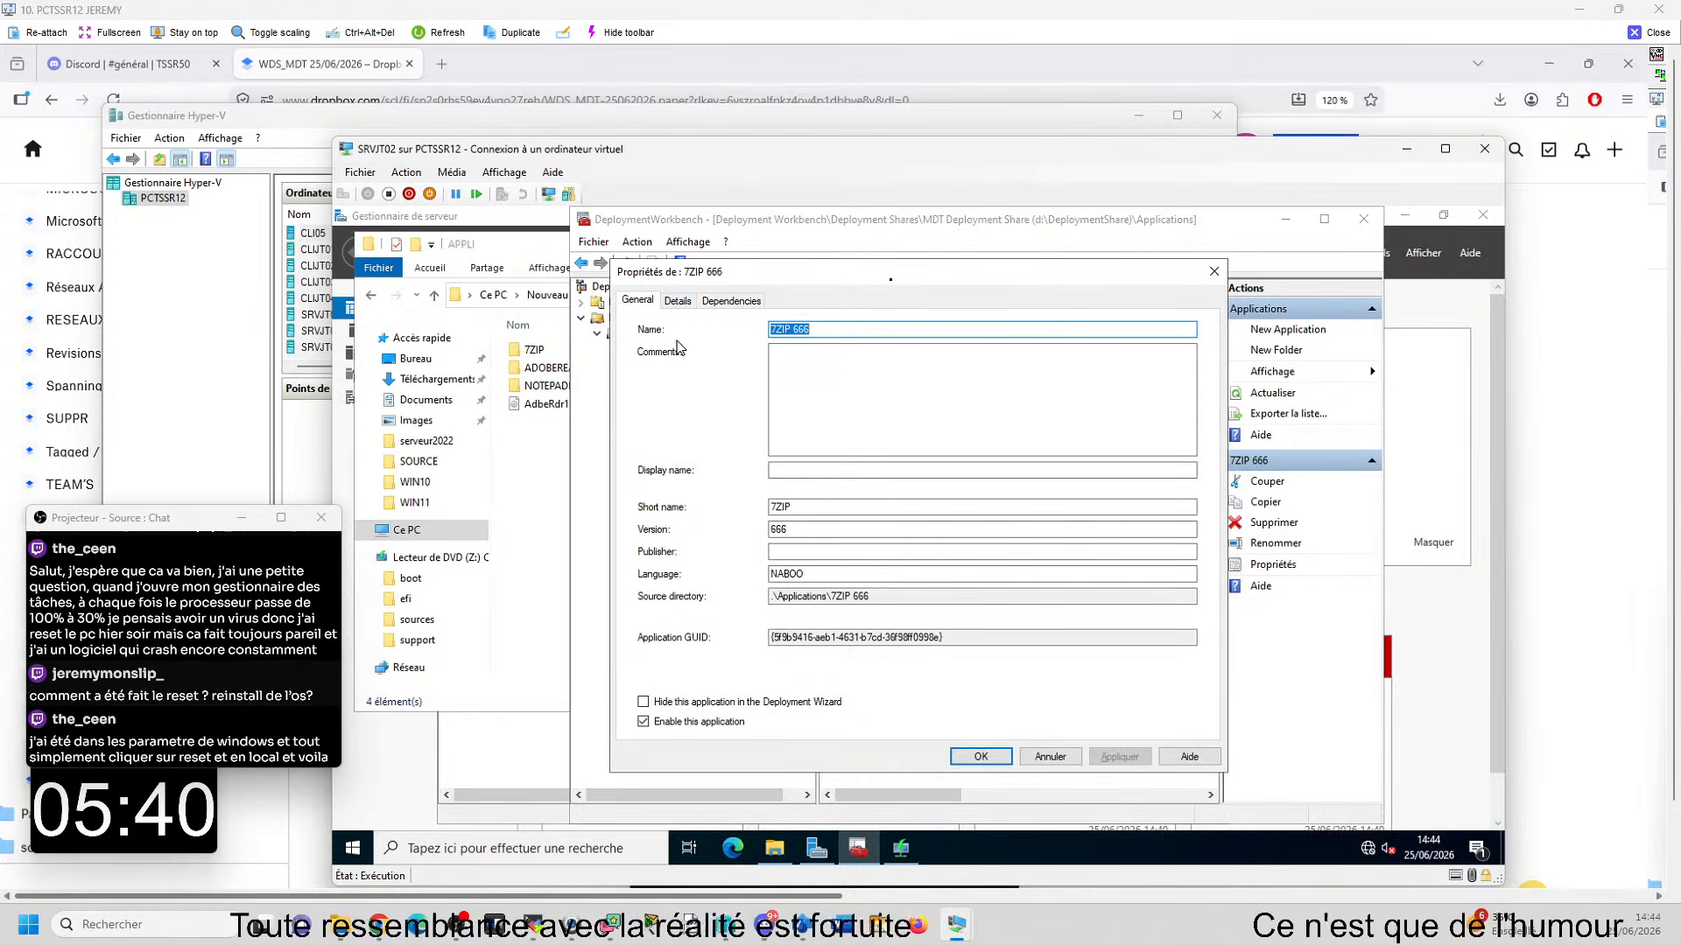
click(677, 300)
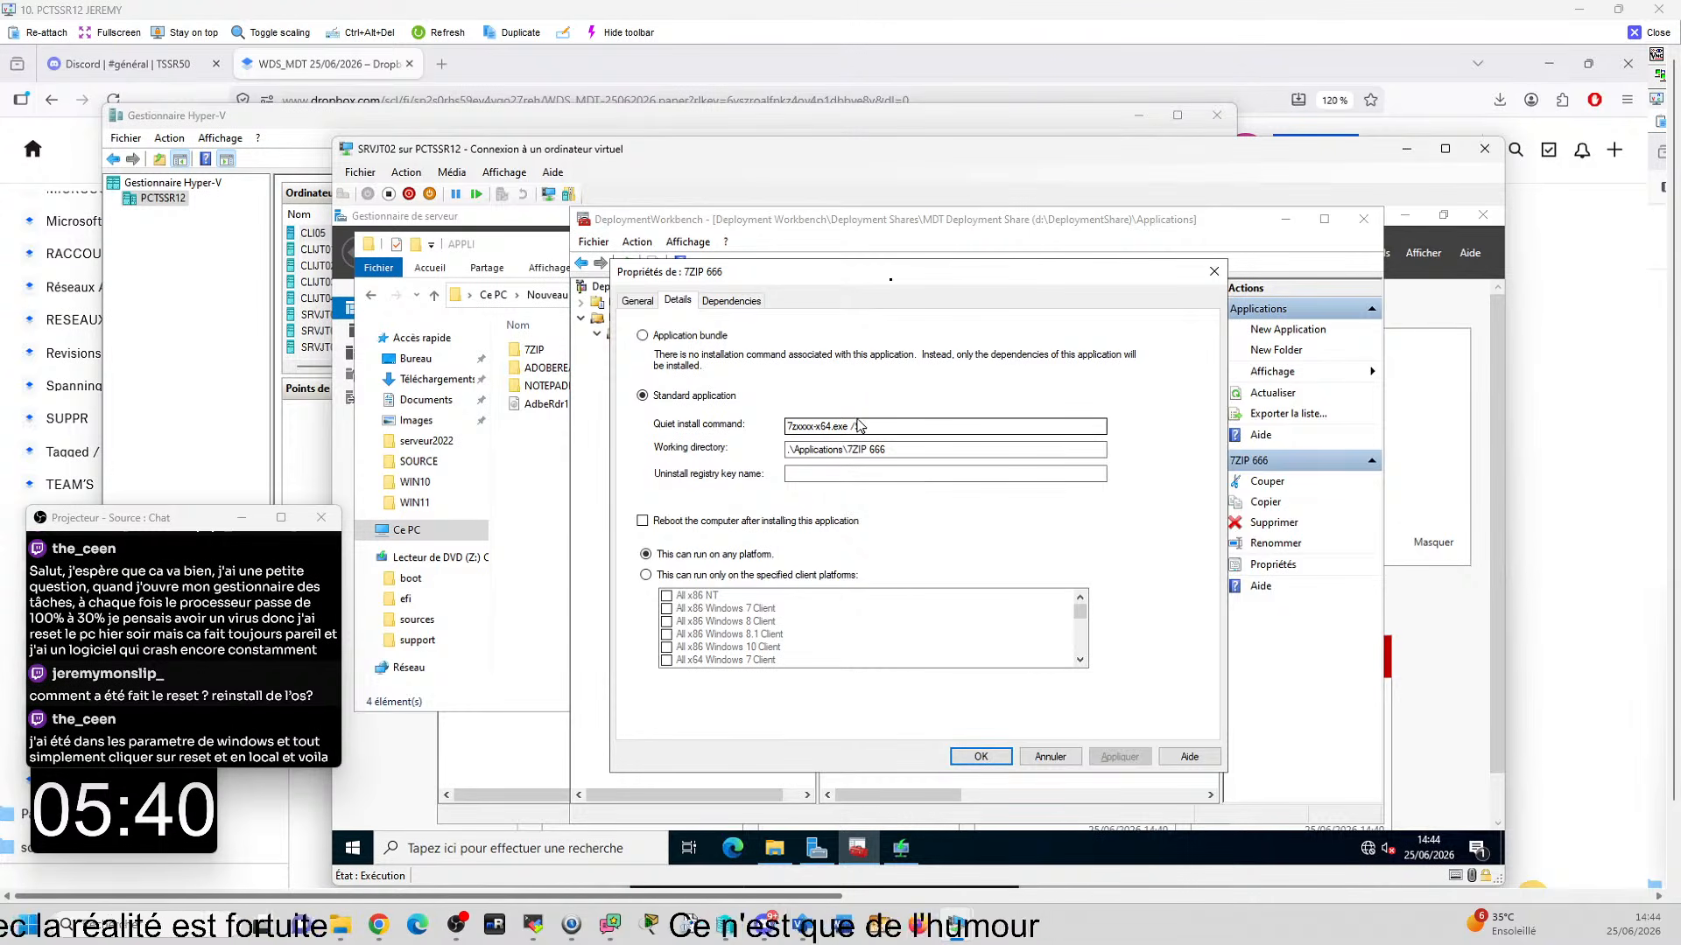
drag(812, 426, 805, 426)
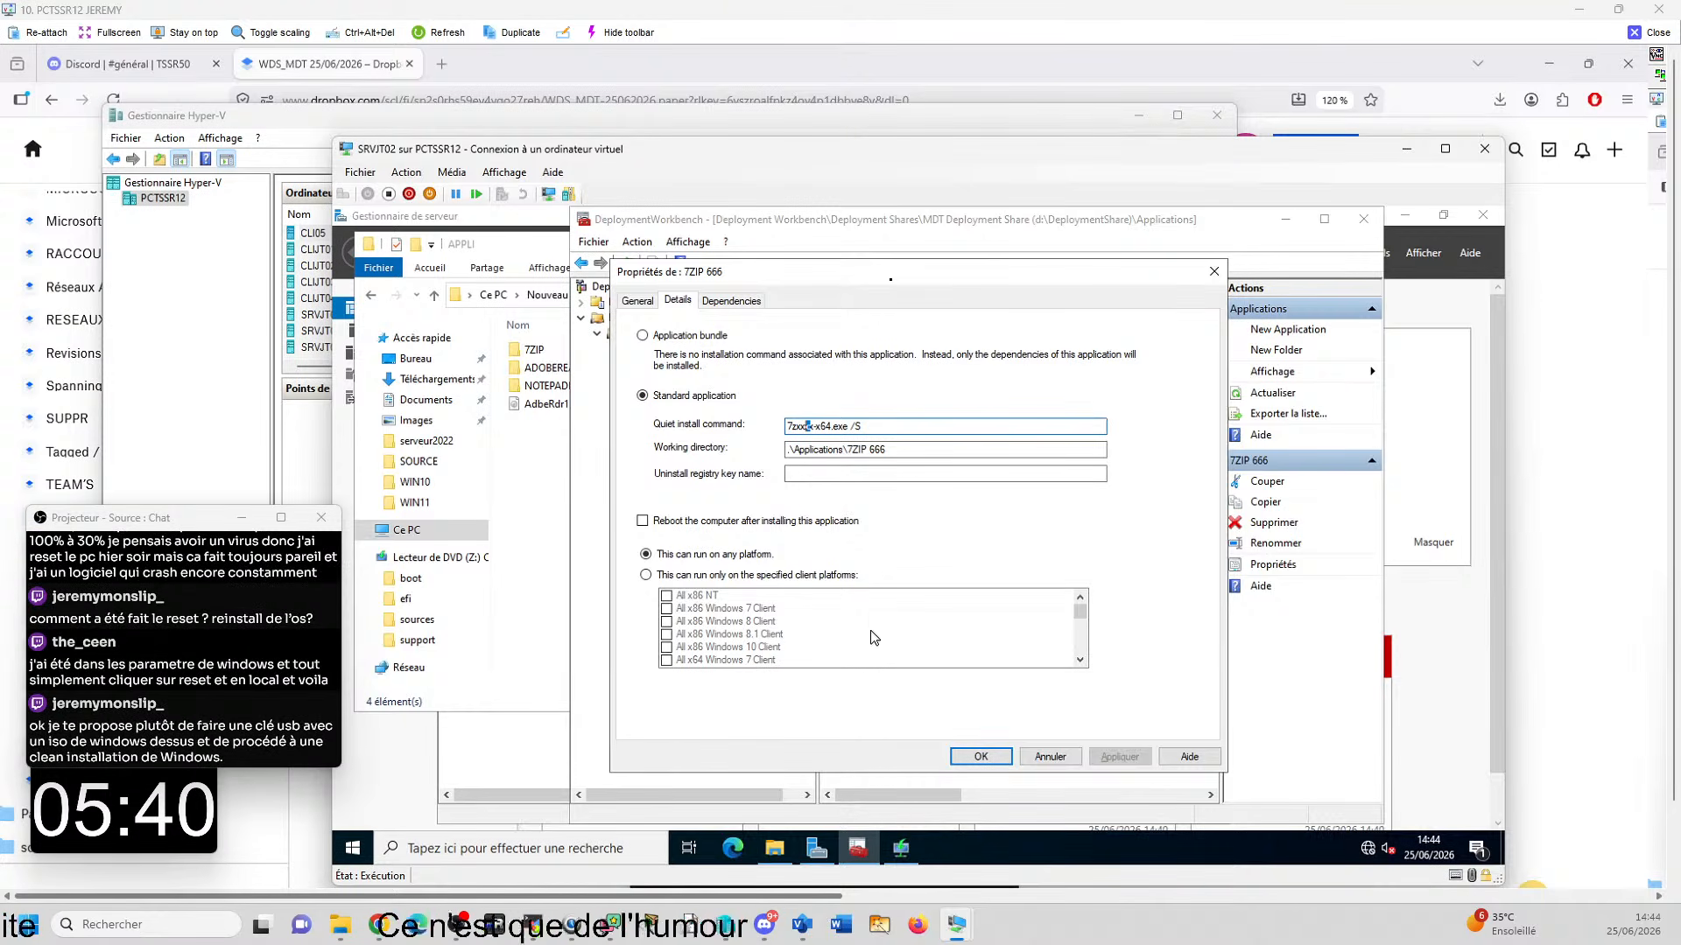
- Look up the exact file name of the 7-Zip installer in D:\APPLI\7ZIP, leaving the file unrenamed
click(774, 848)
double_click(611, 355)
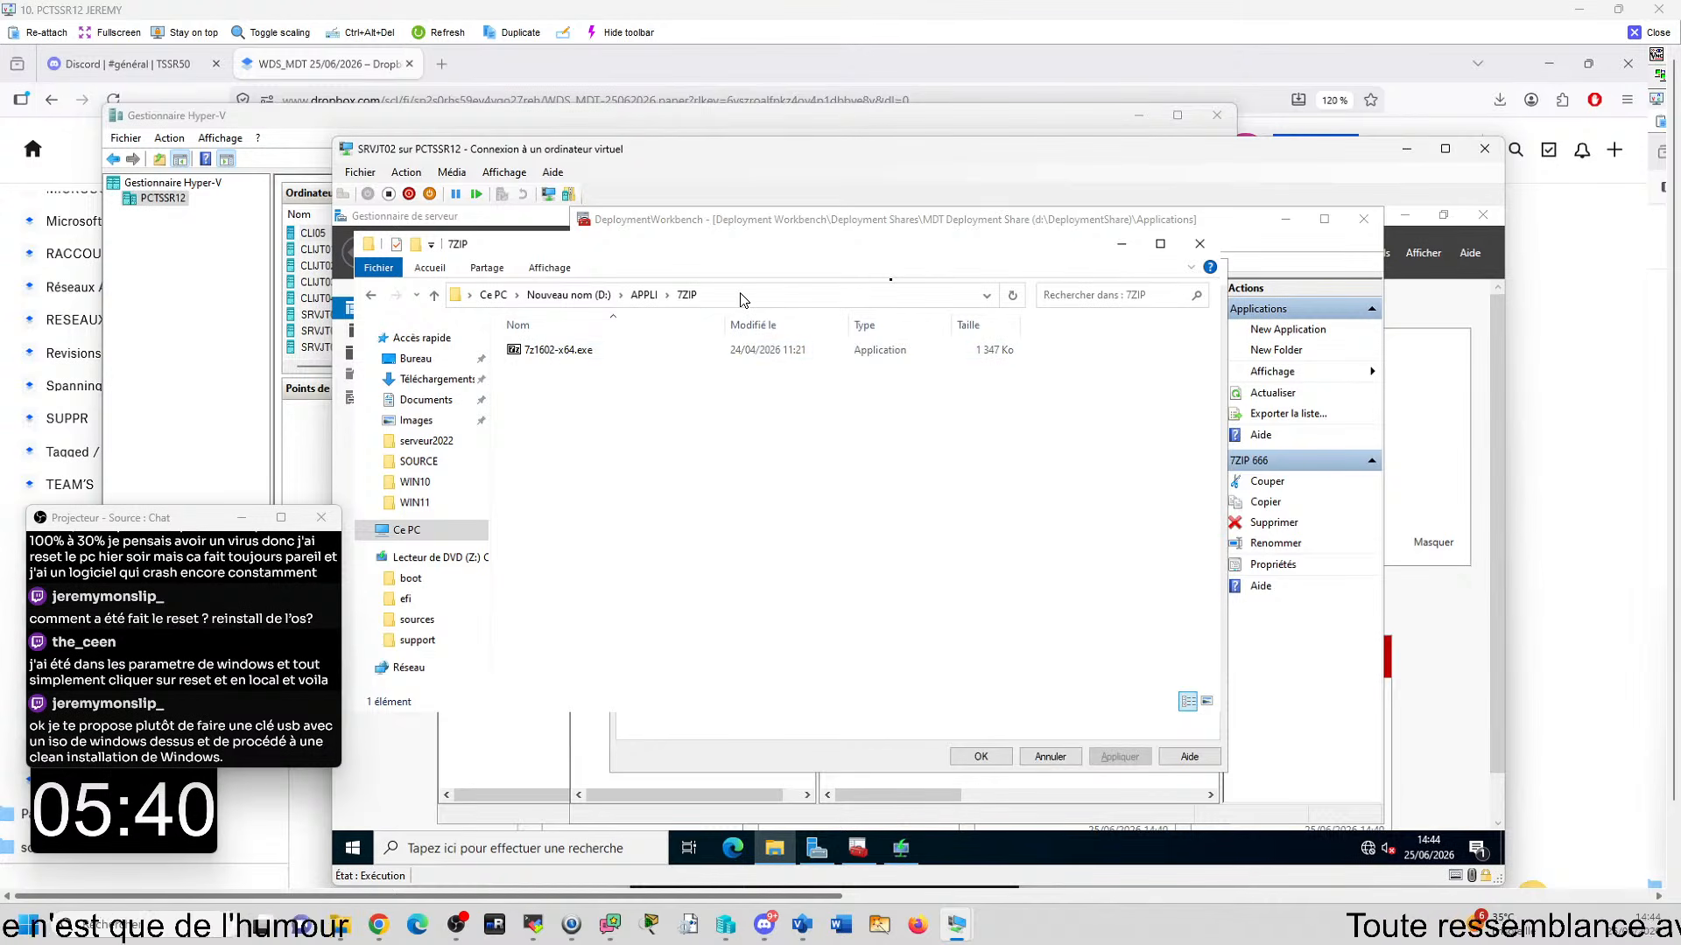
click(557, 350)
key(F2)
text(BOOT MDT)
key(ctrl+z)
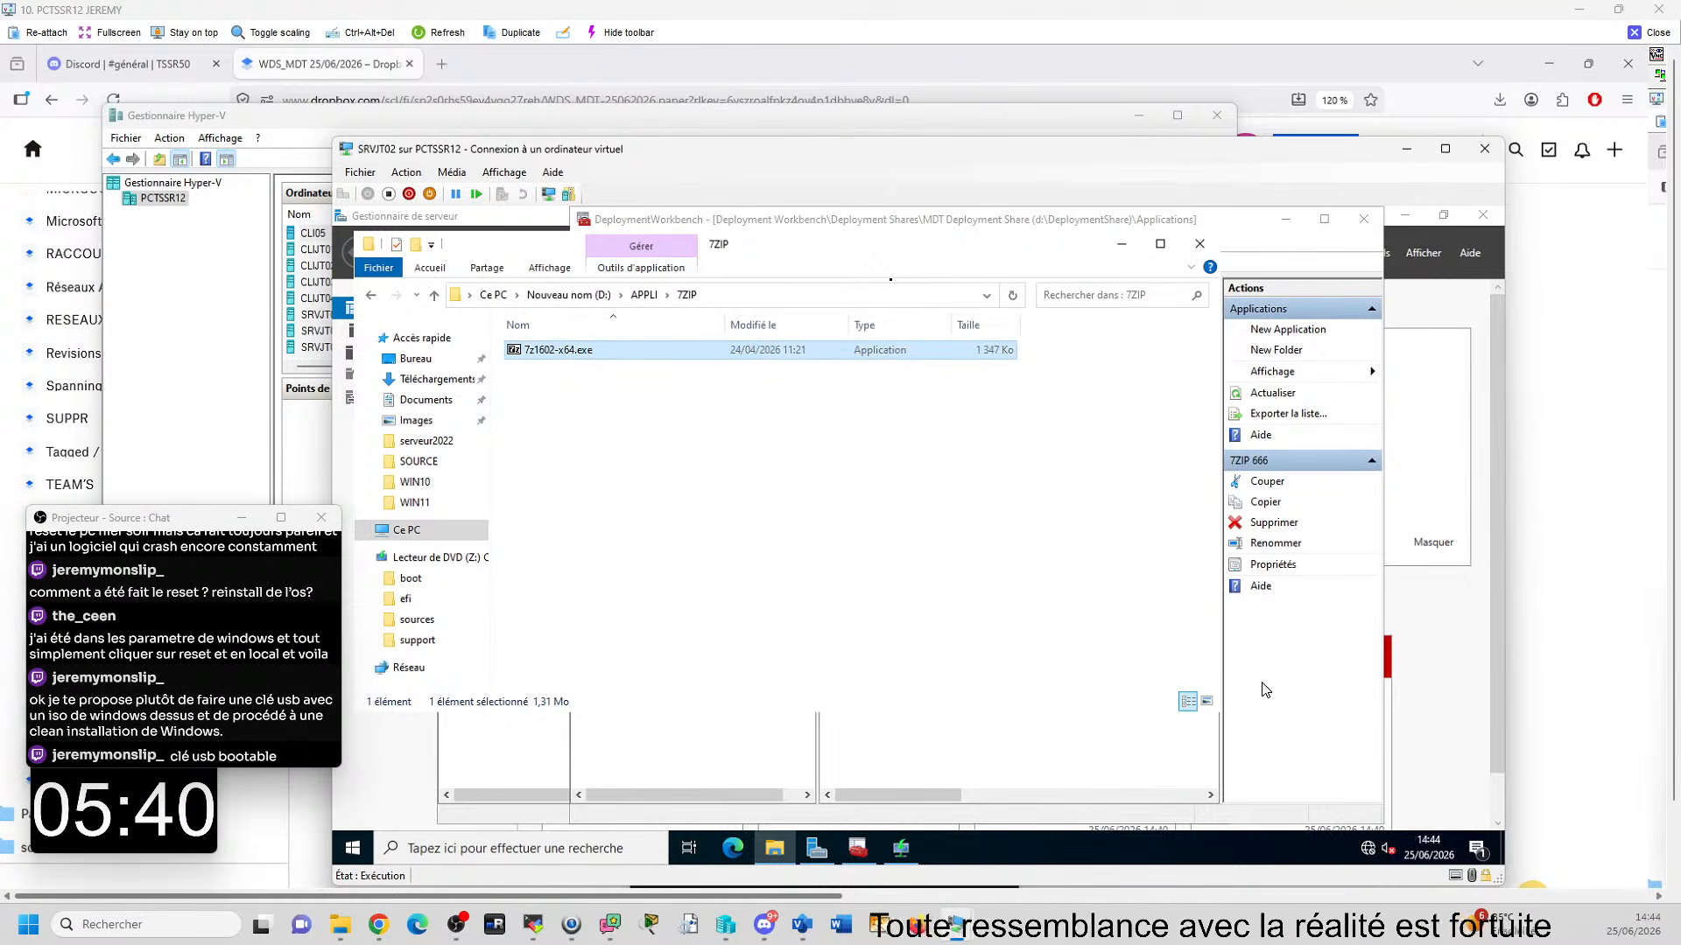
- Set the quiet install command of the 7ZIP 666 application to "7z1602-x64.exe /S" and save its properties
click(891, 860)
click(858, 850)
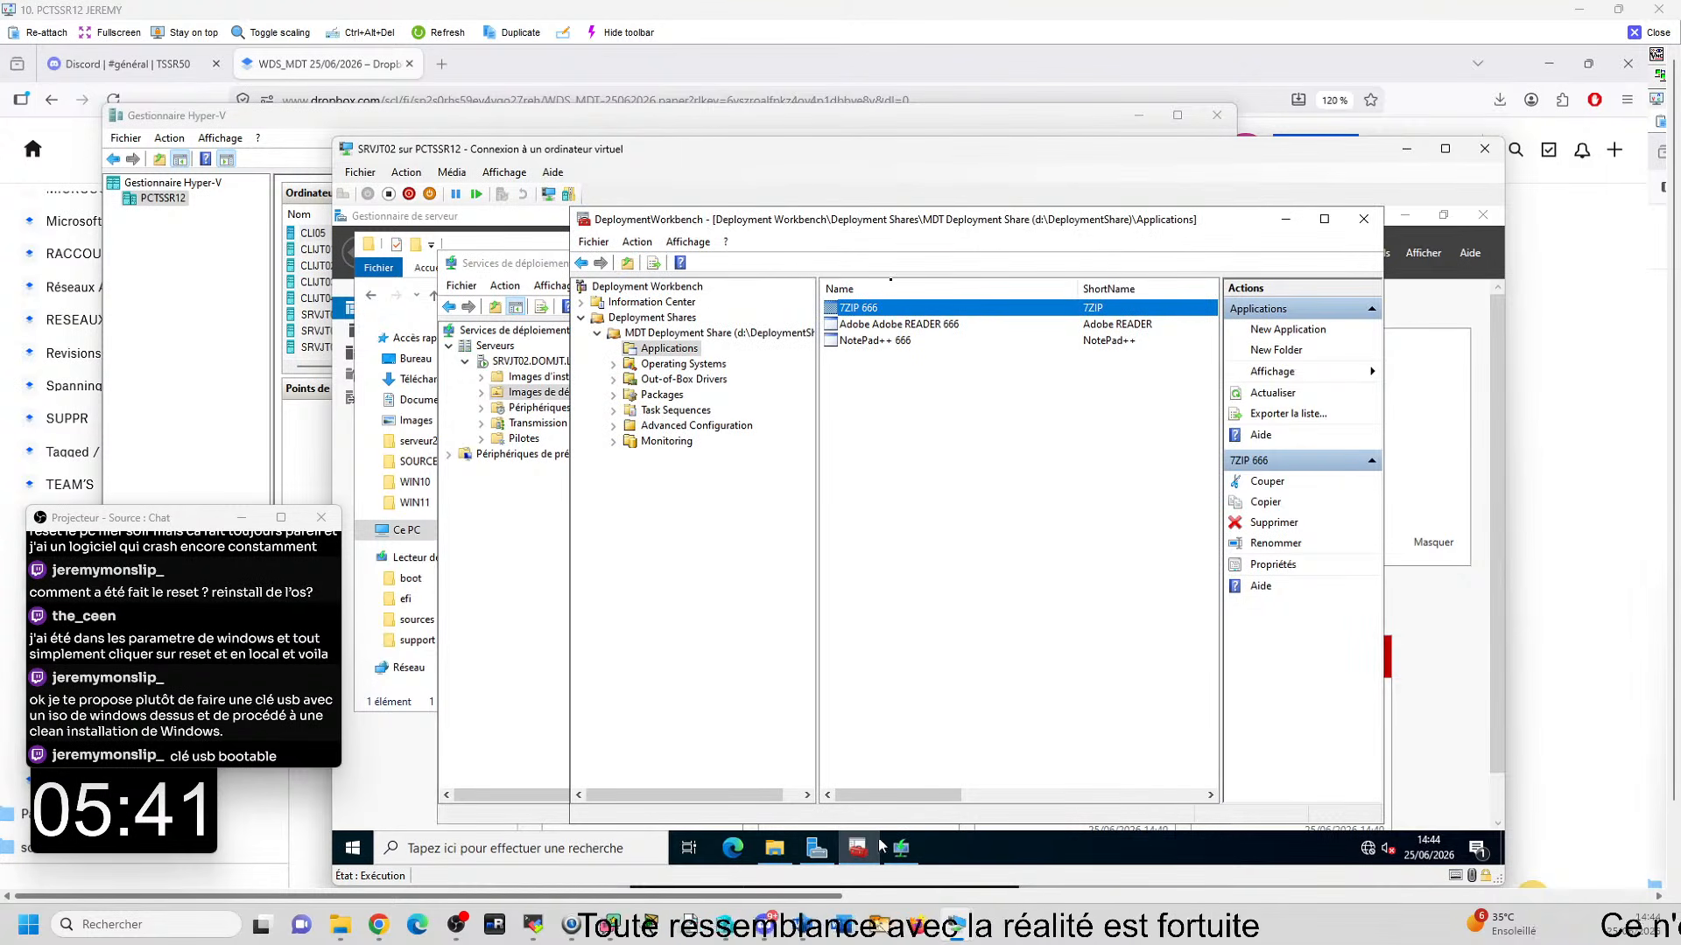
mouse_move(860, 853)
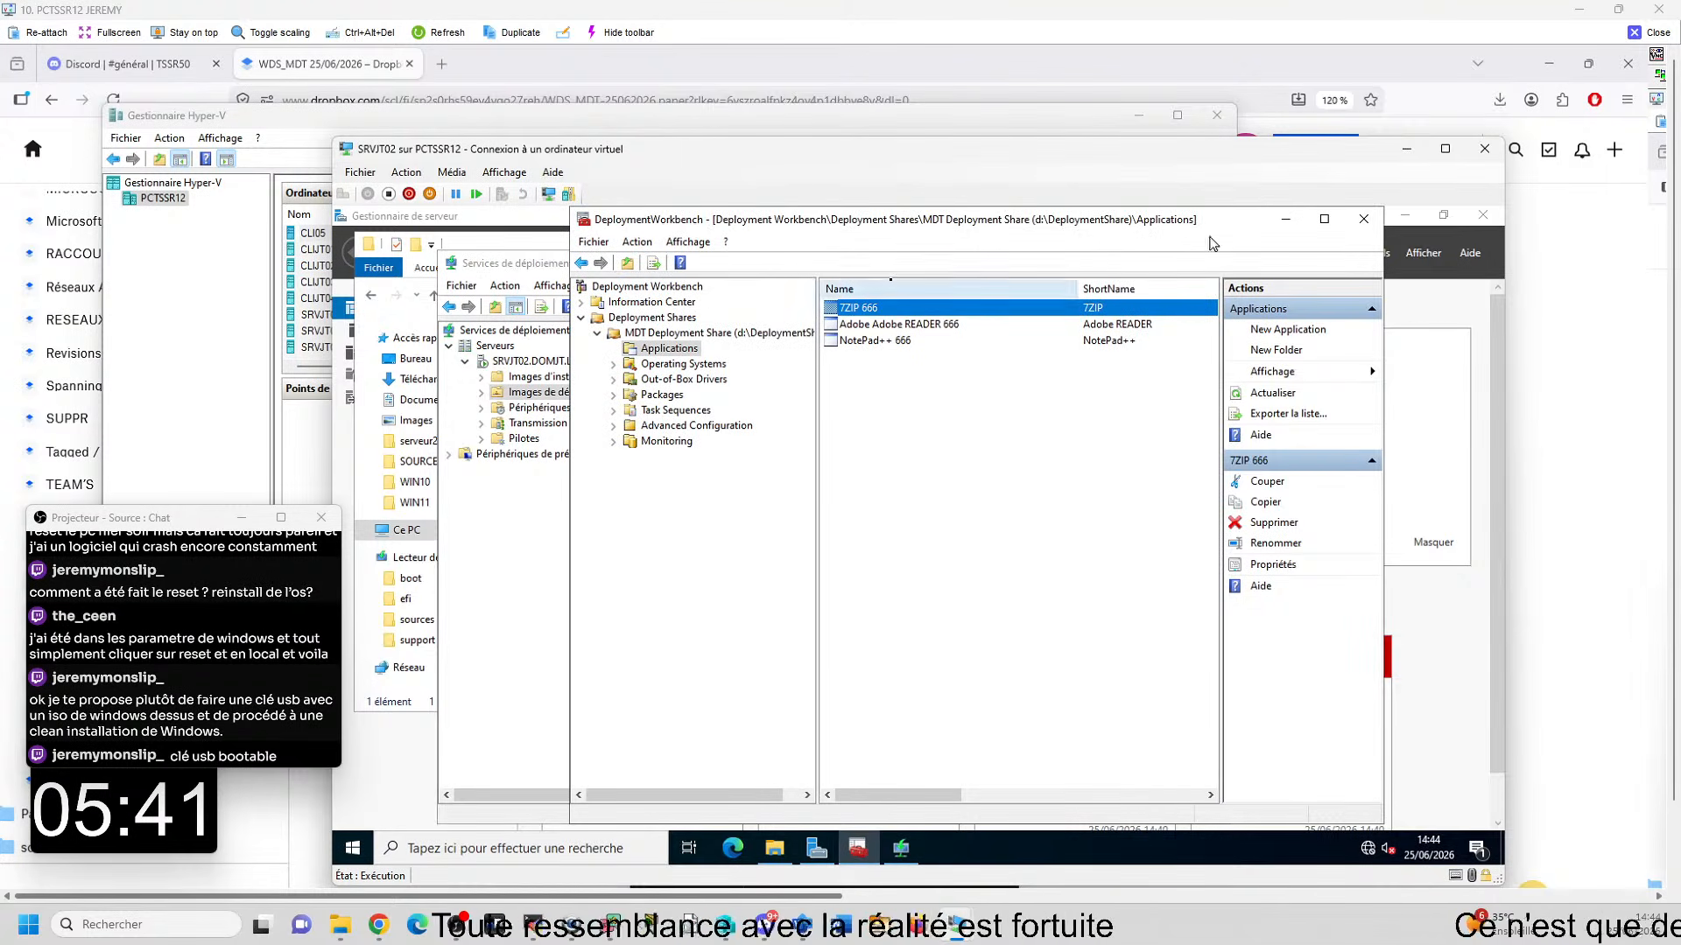
right_click(850, 309)
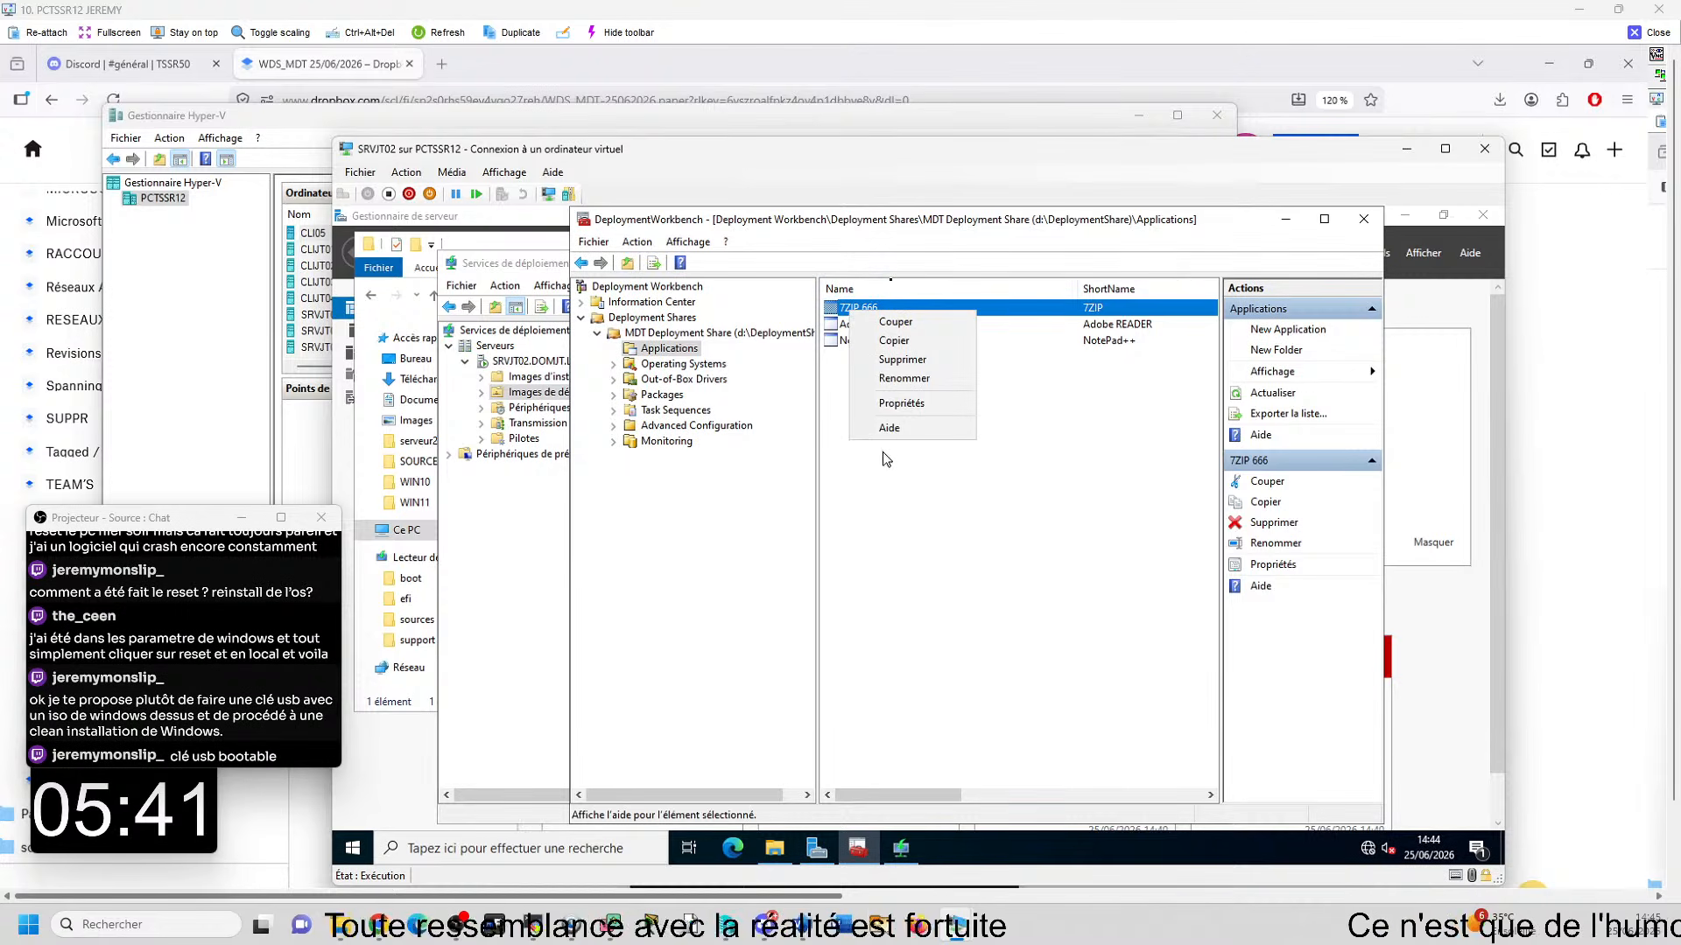
click(901, 402)
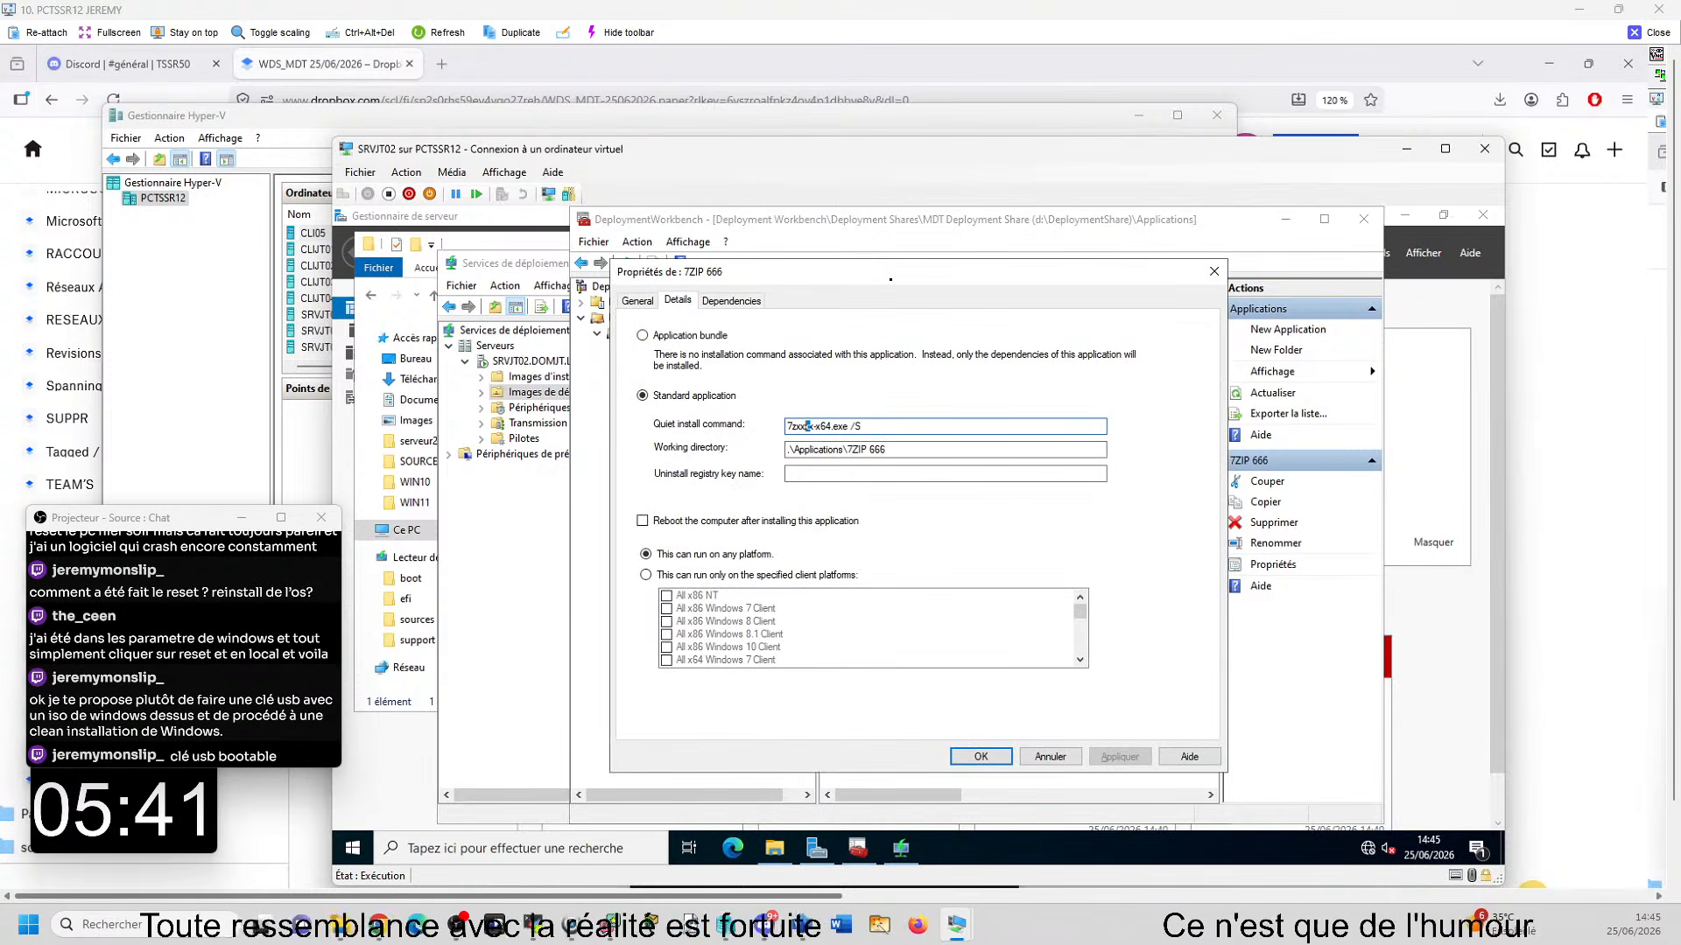
drag(832, 426, 787, 426)
text(7z1602-x64)
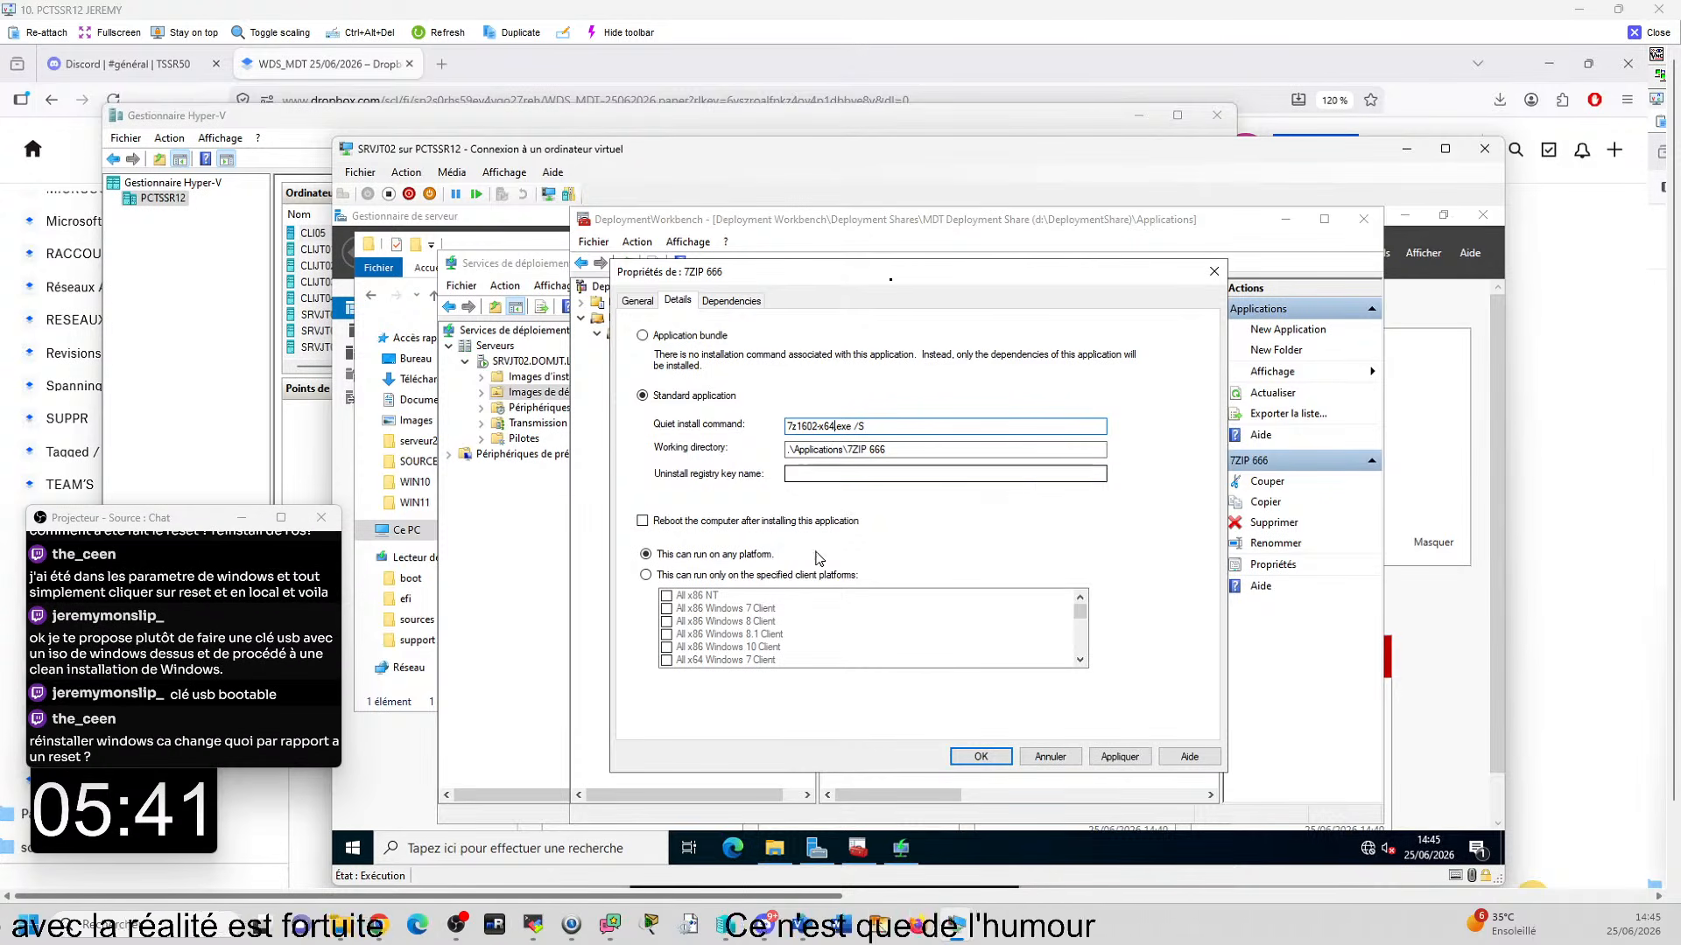
click(975, 756)
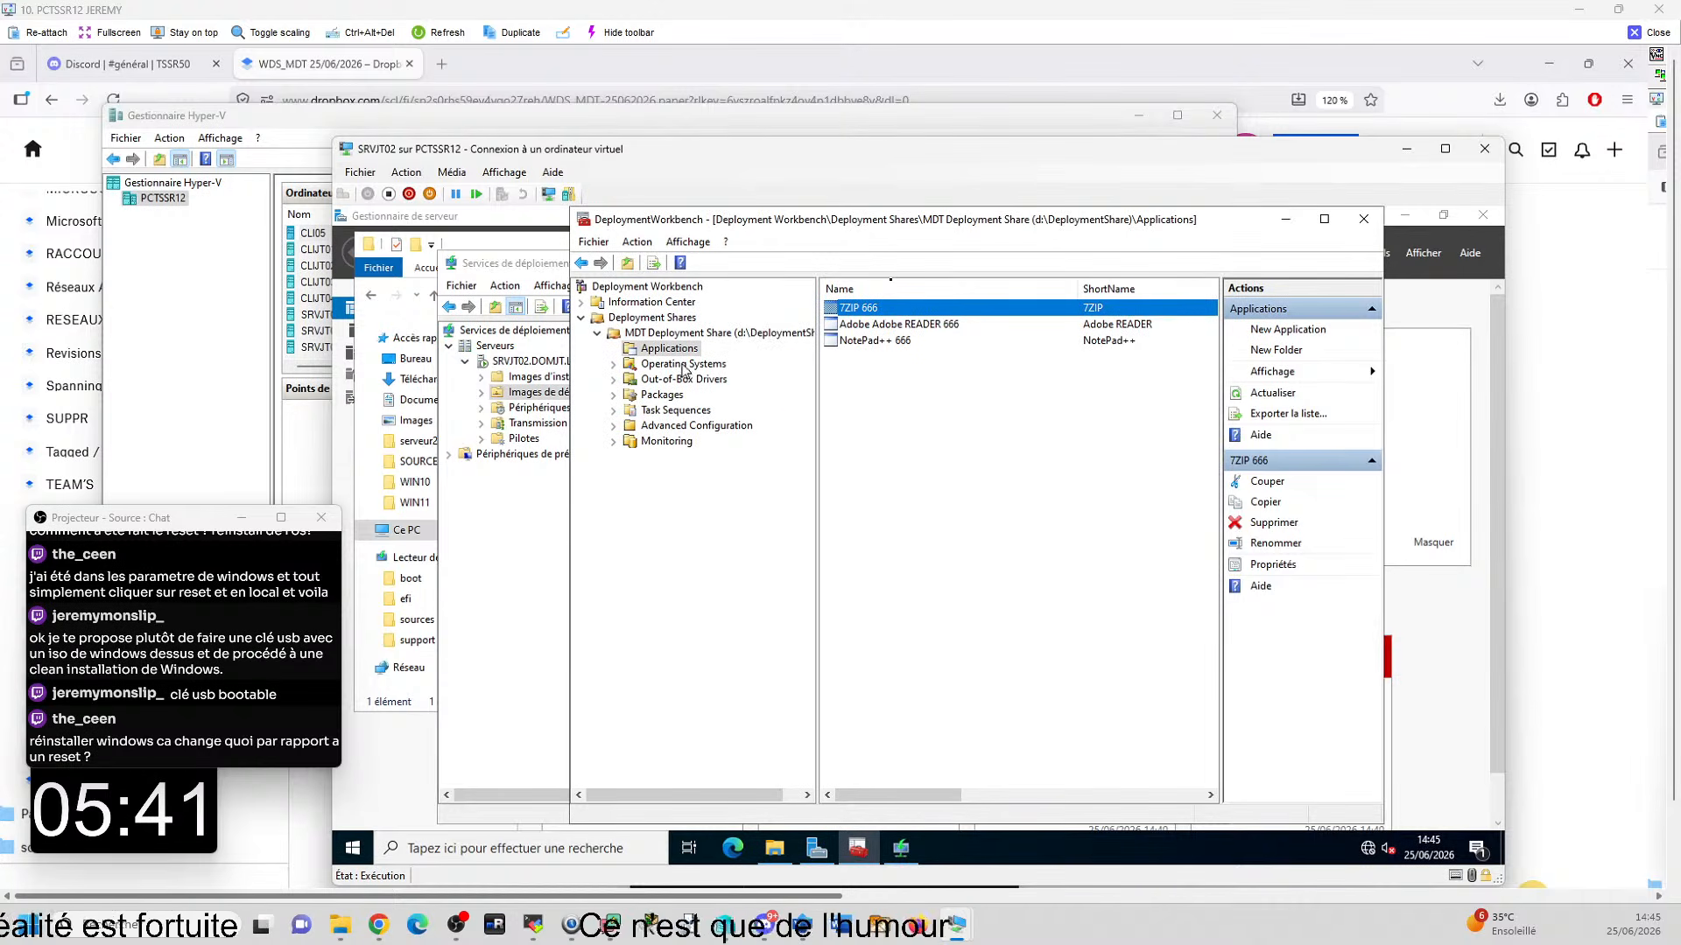
- Open the details of the Adobe Adobe READER 666 application to check its quiet install command
click(878, 326)
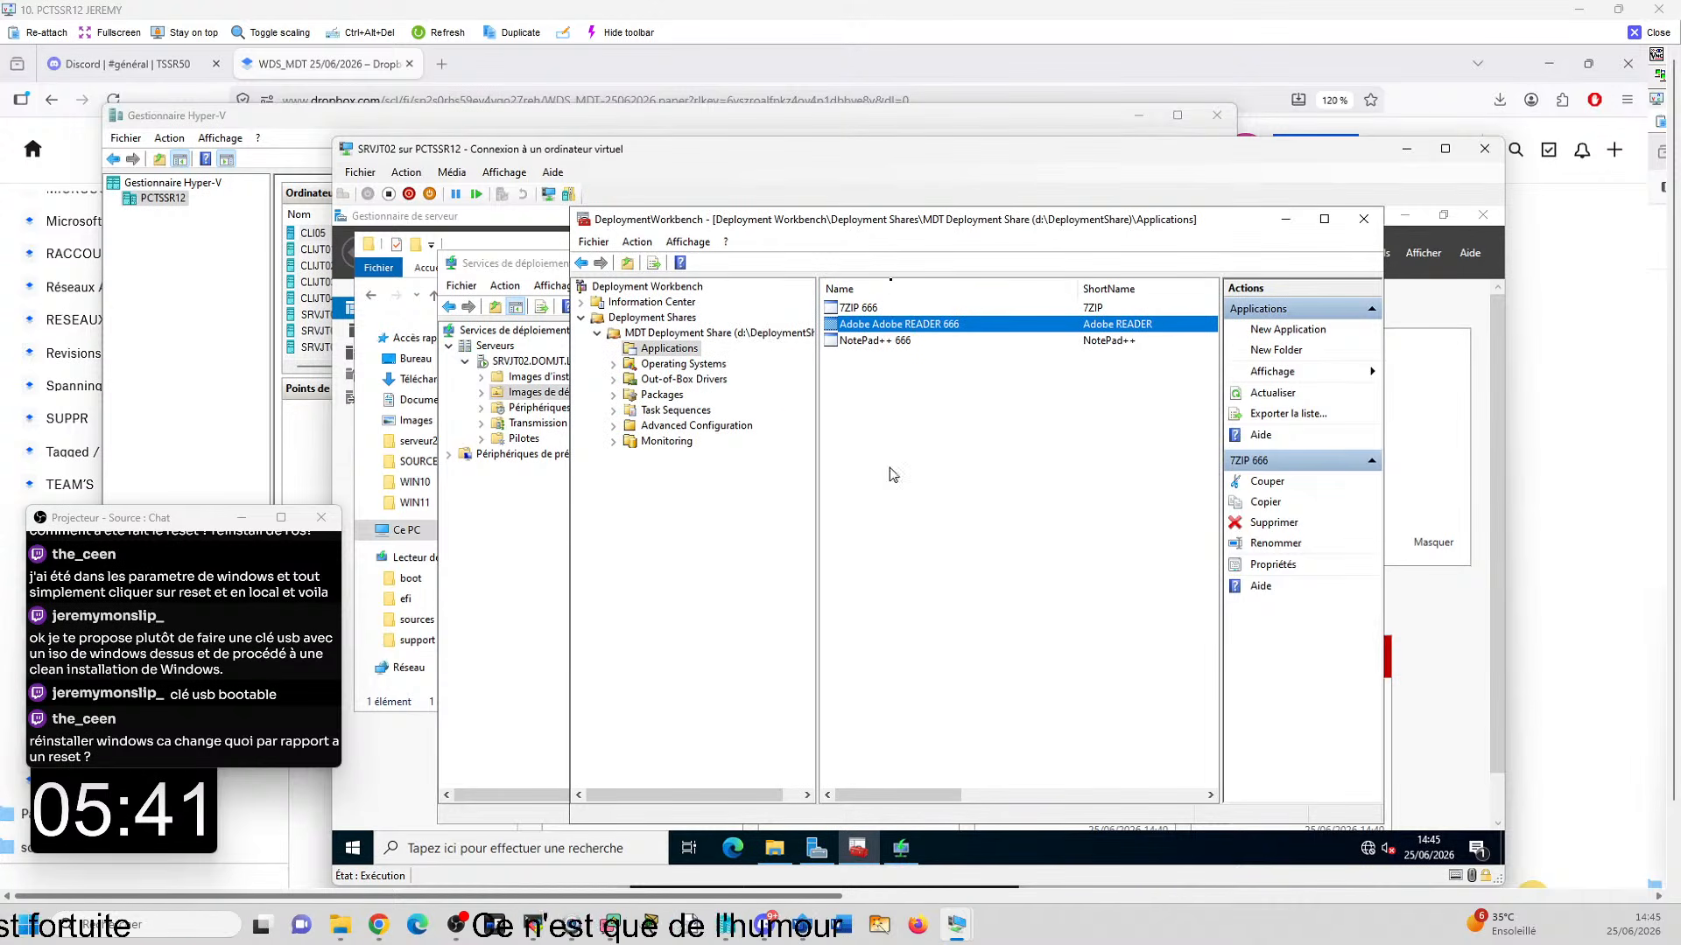
right_click(919, 328)
click(987, 419)
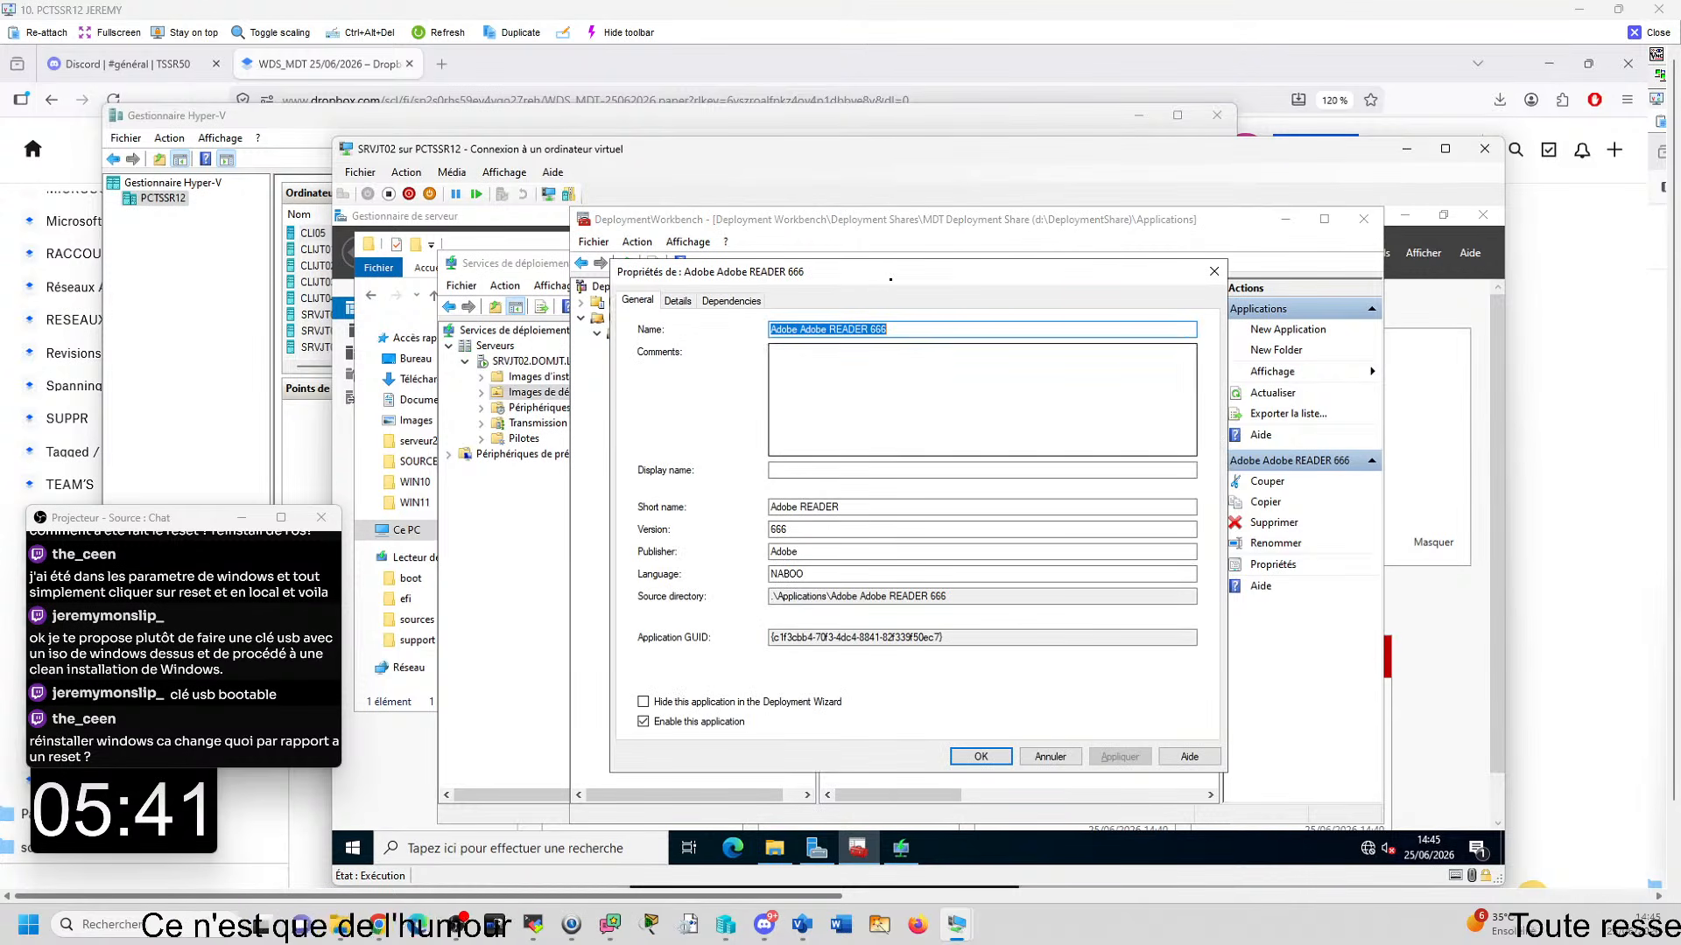
click(677, 300)
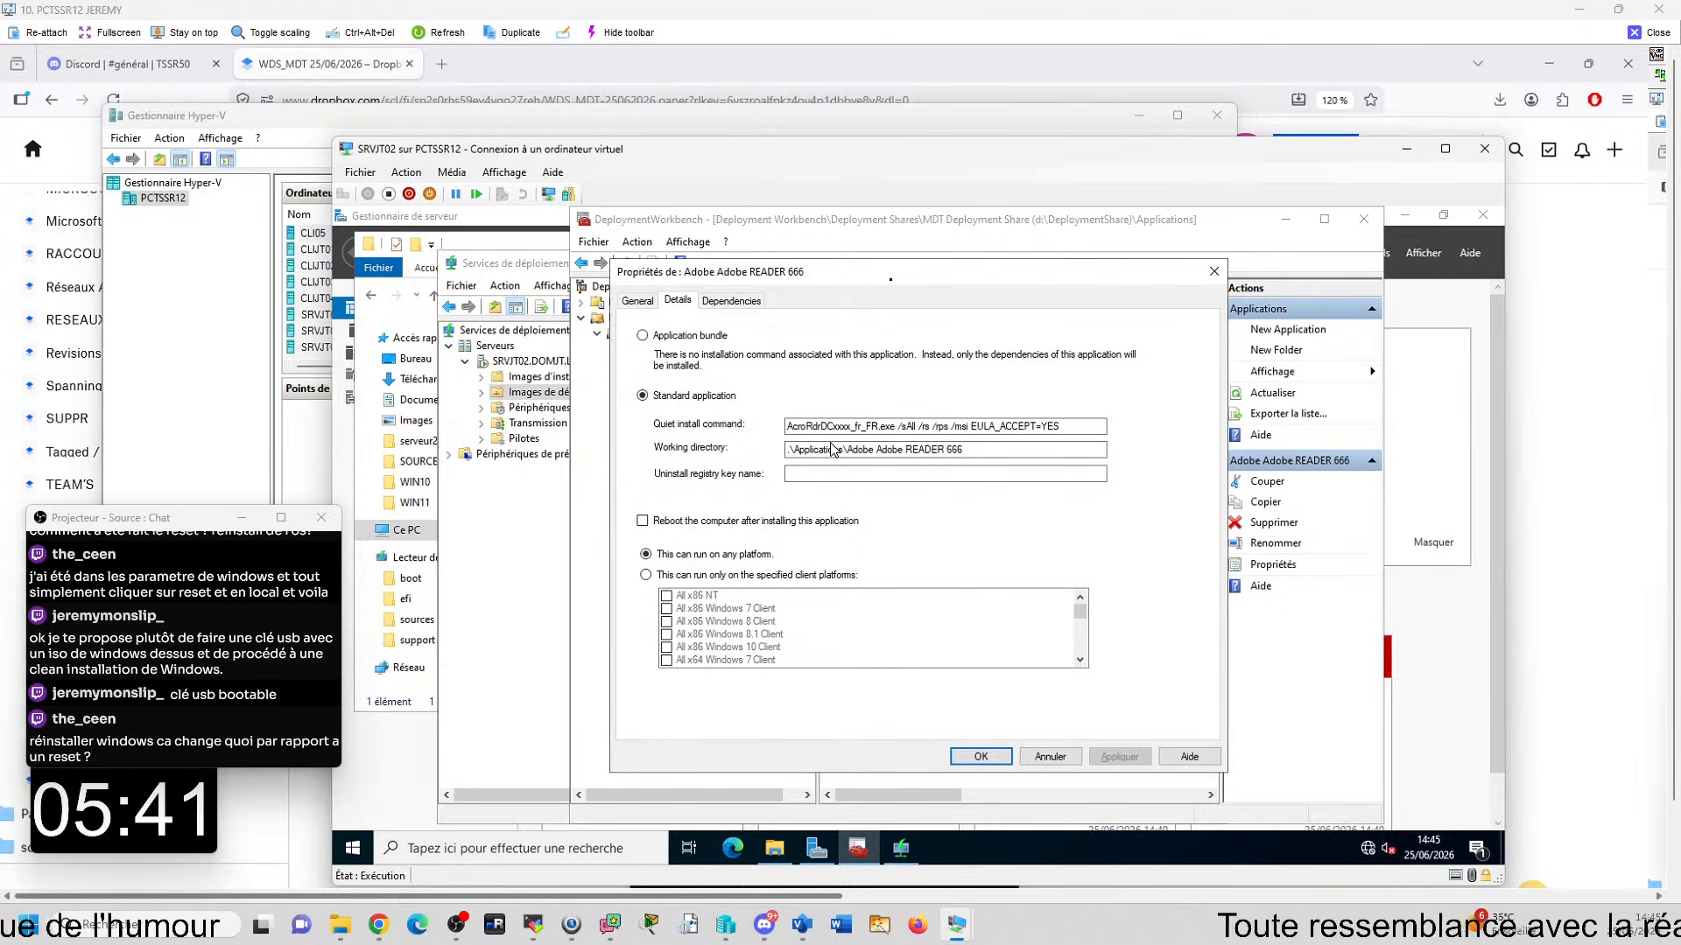
- Copy the Adobe Reader installer's file name from D:\APPLI\ADOBEREADER without renaming the file, and return to the application's details
click(774, 849)
click(637, 298)
double_click(593, 365)
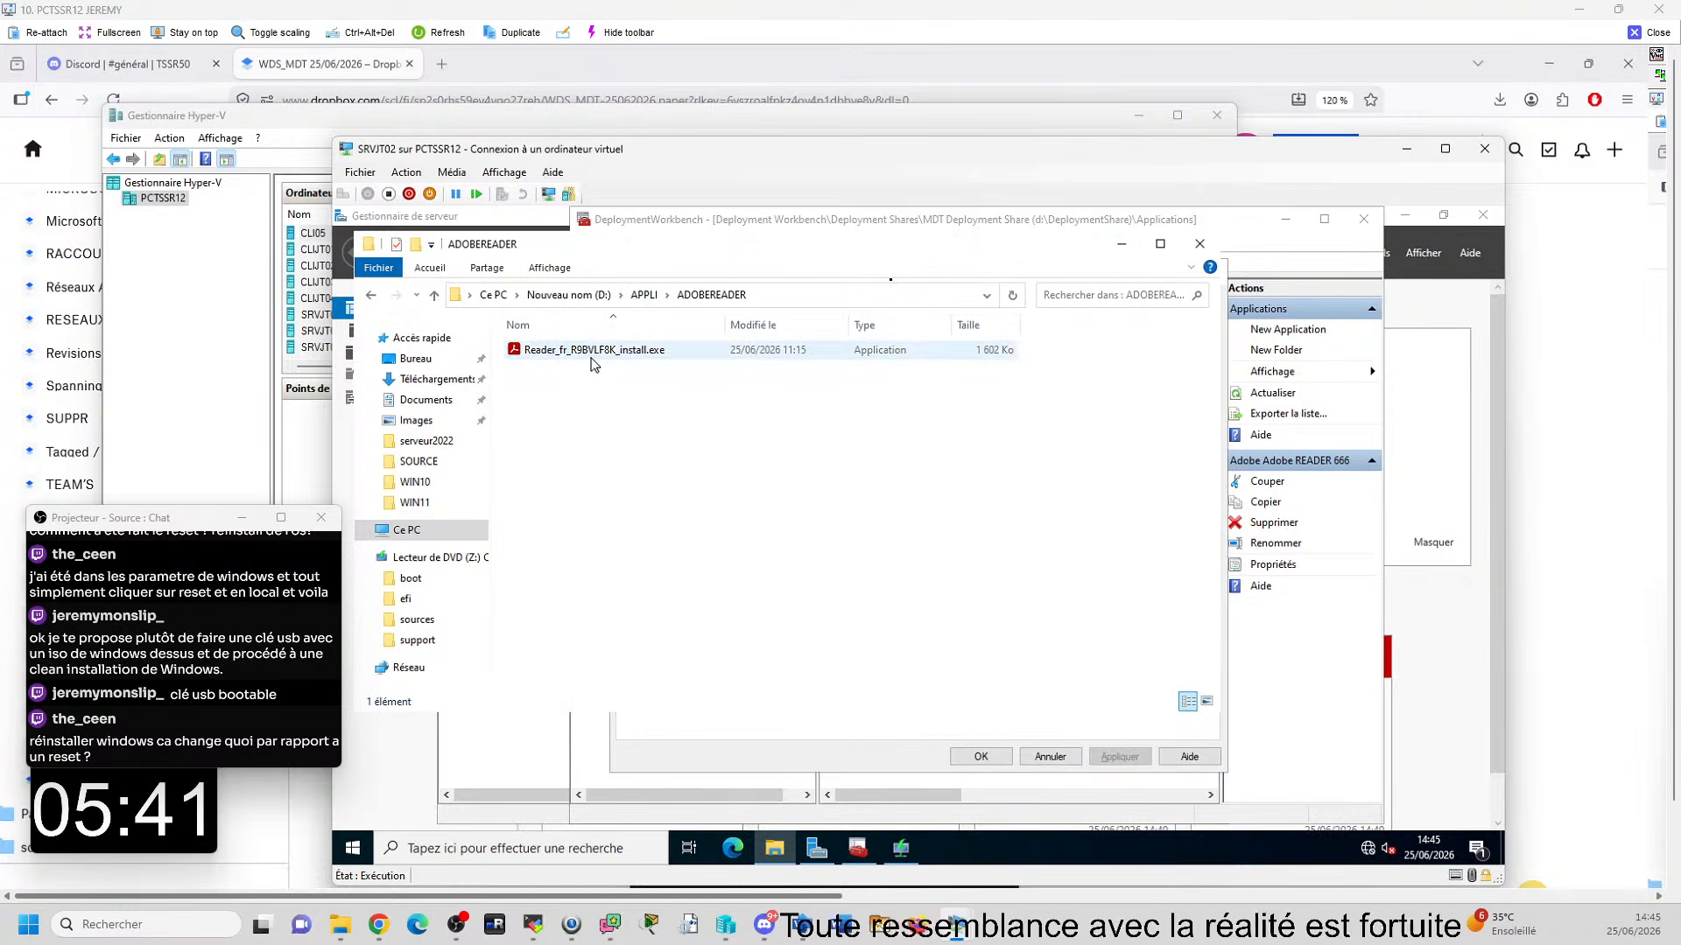
click(613, 355)
click(627, 351)
key(ctrl+c)
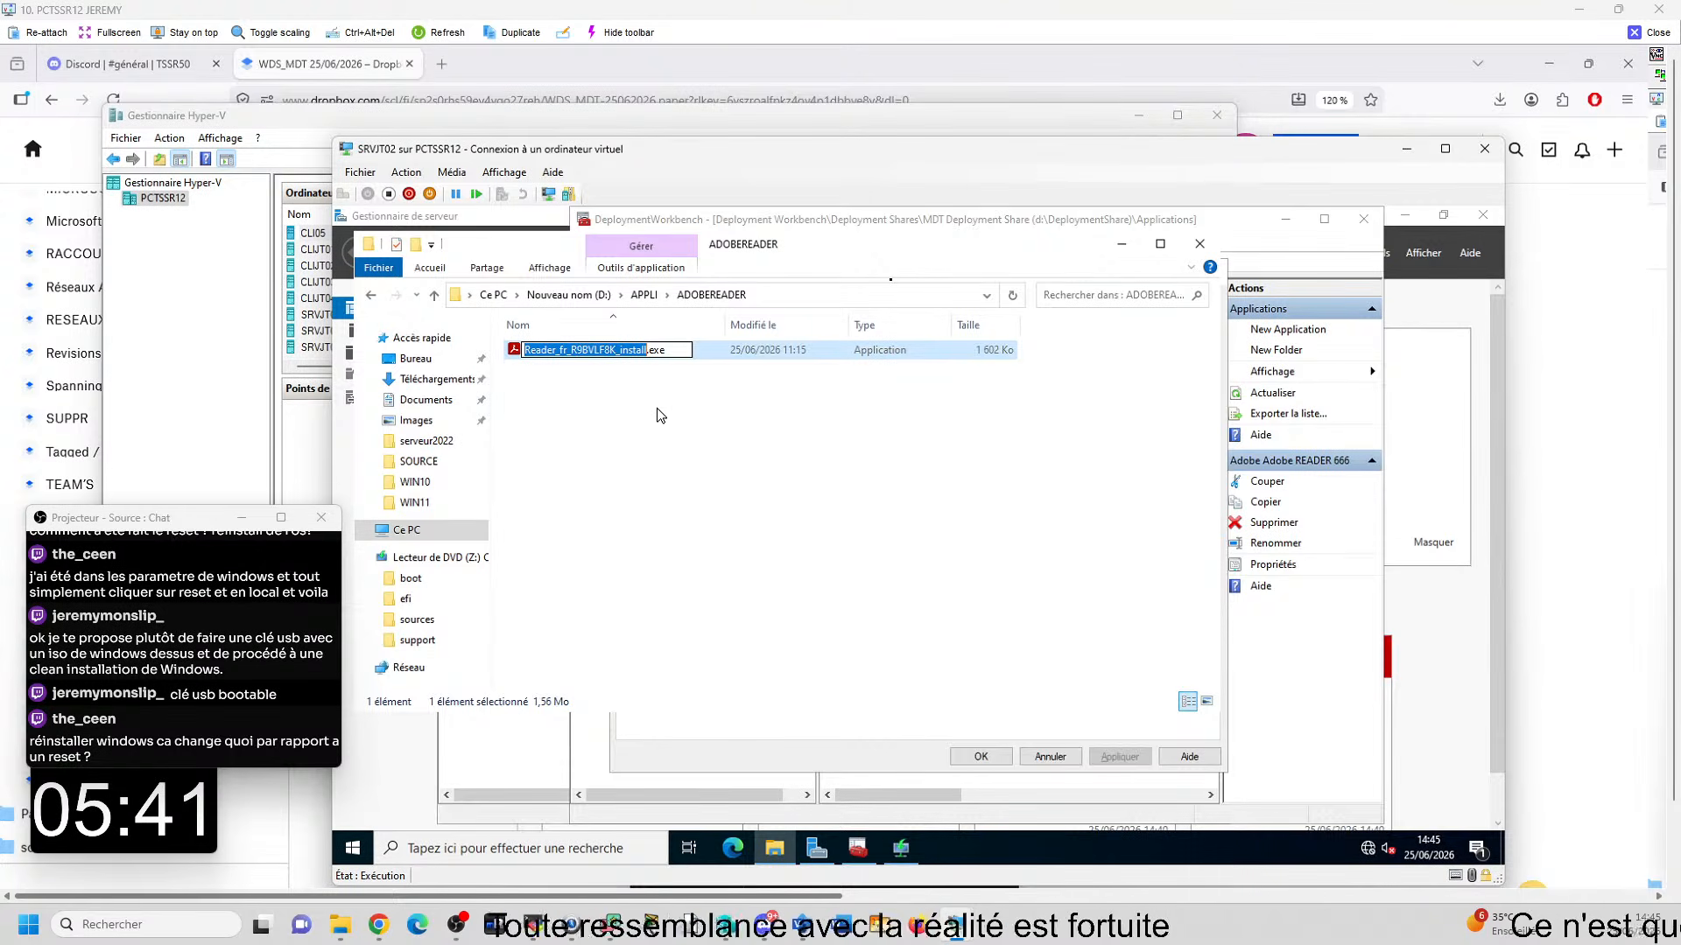
click(1122, 254)
click(1122, 257)
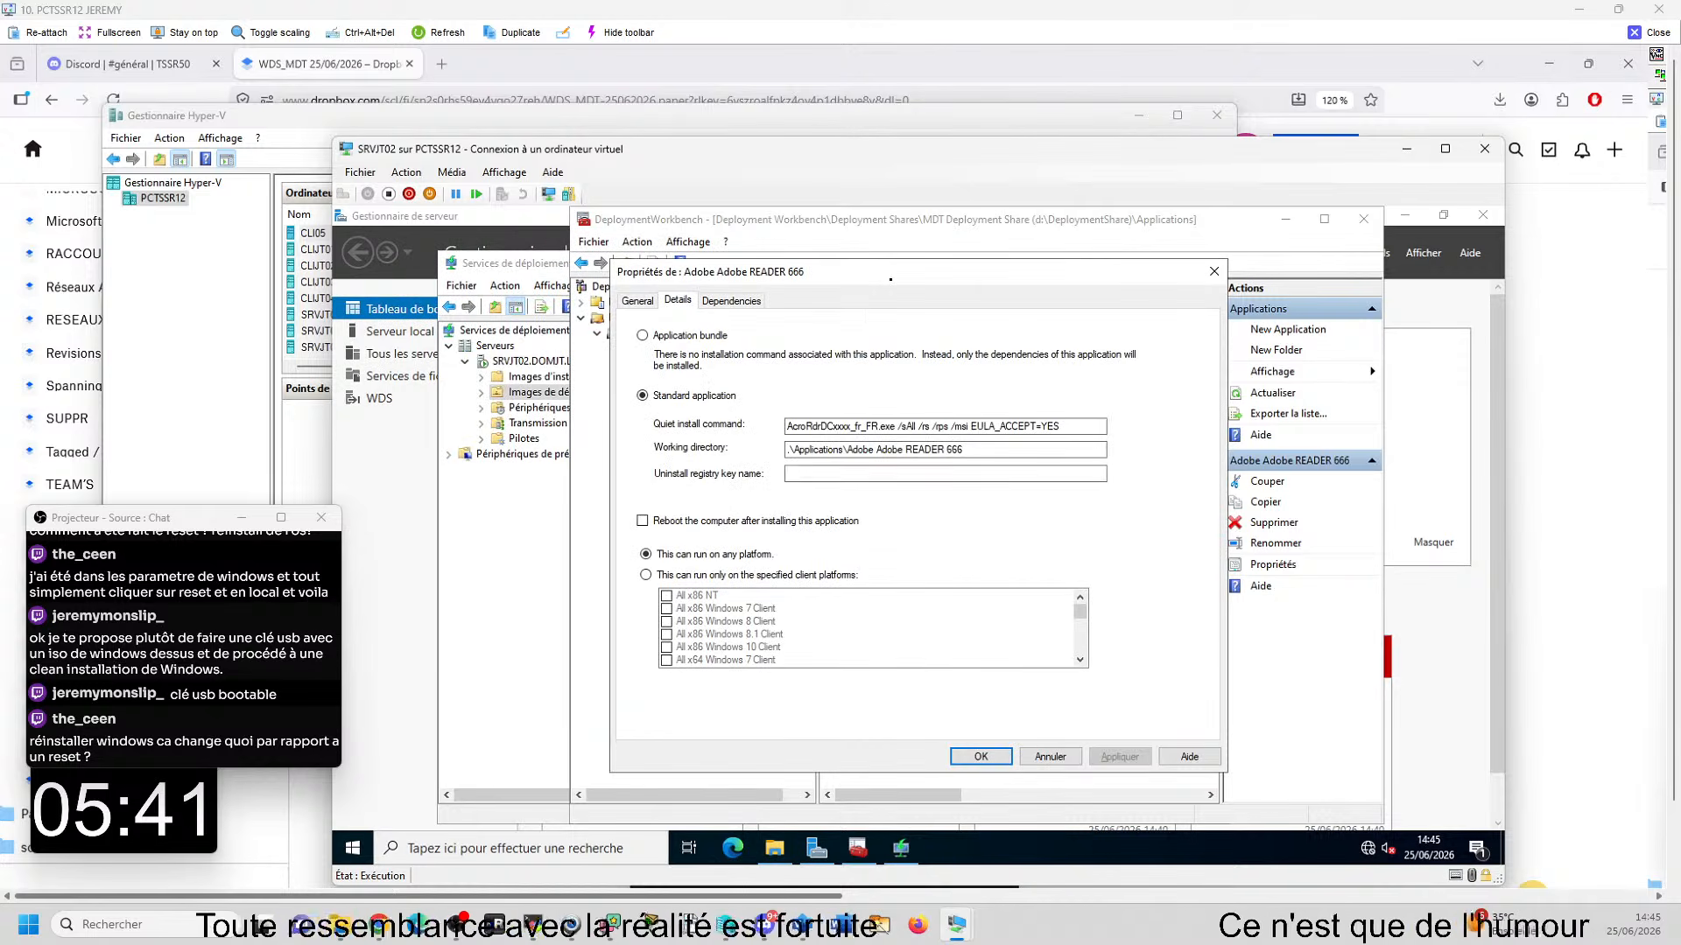
- Set the Adobe Reader quiet install command to "Reader_fr_R9BVLF8K_install.exe /sAll /rs /rps /msi EULA_ACCEPT=YES" and save the properties
click(878, 426)
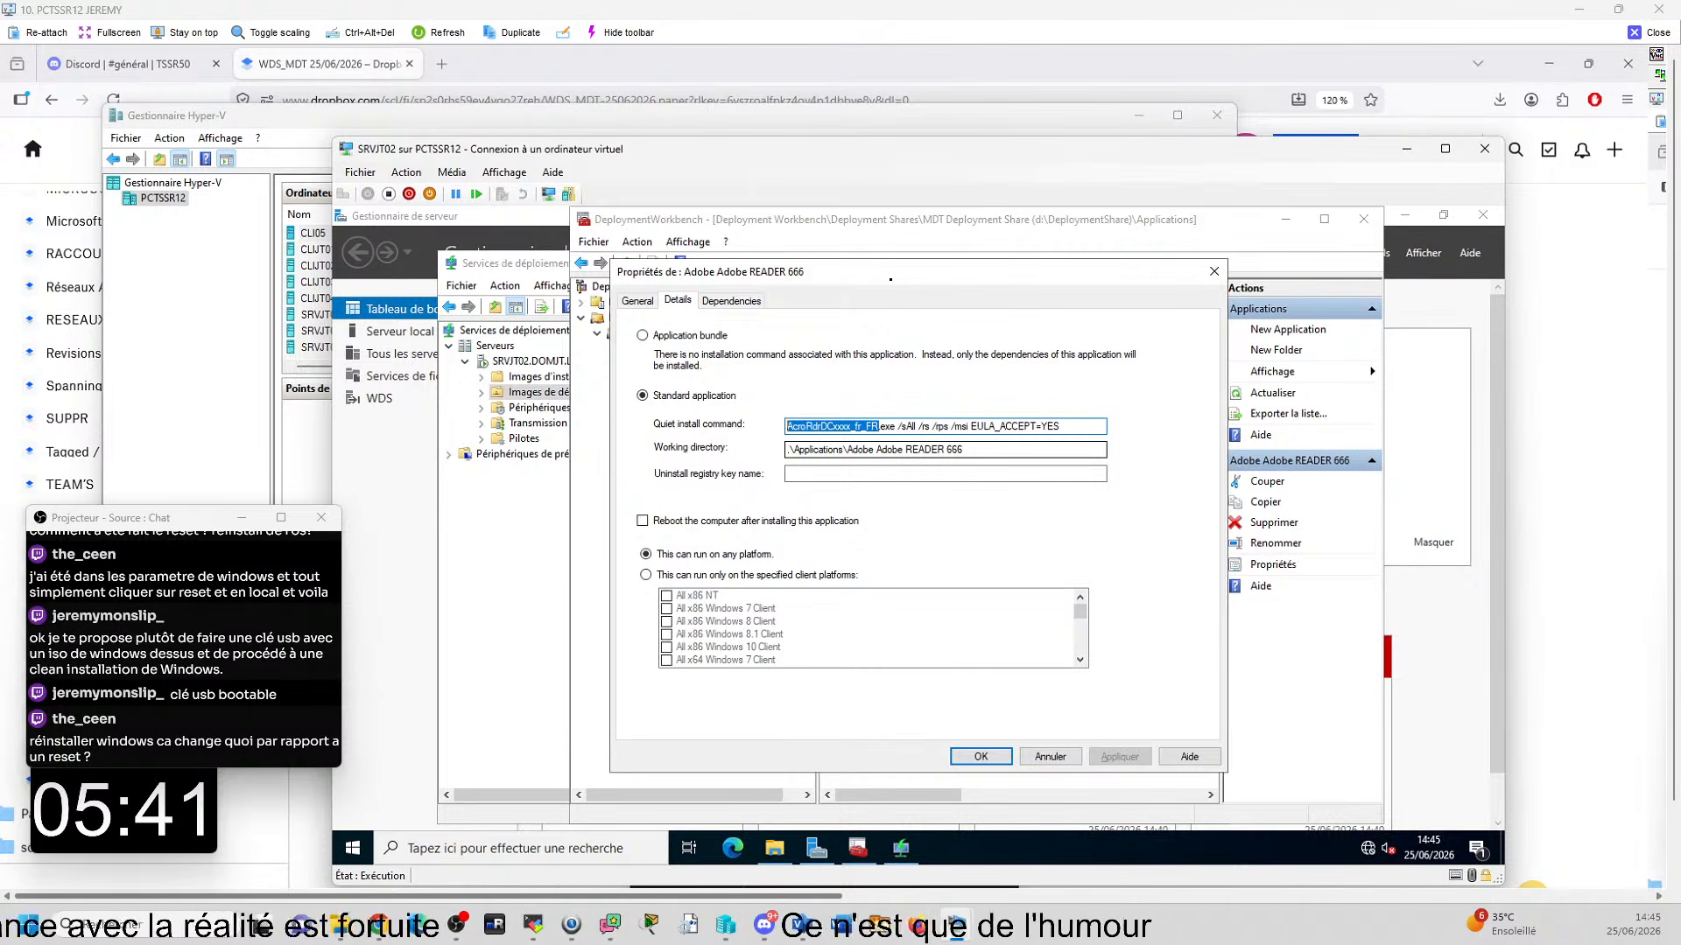
key(ctrl+v)
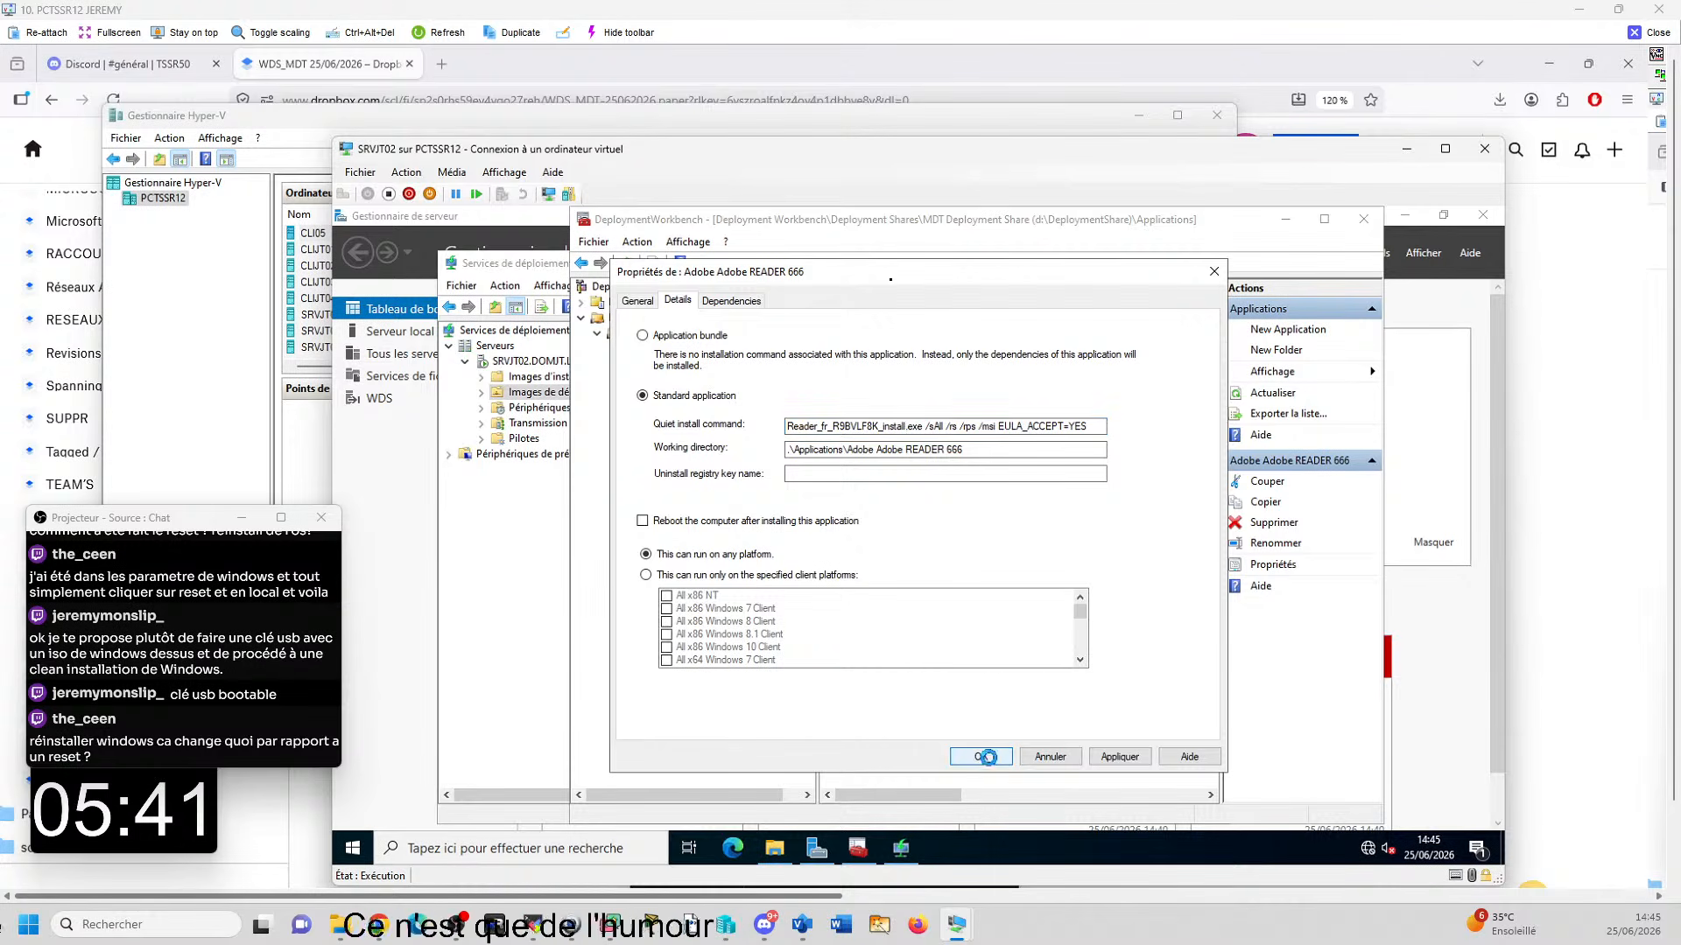
click(987, 757)
- Open the details of the NotePad++ 666 application with its quiet install command
right_click(898, 341)
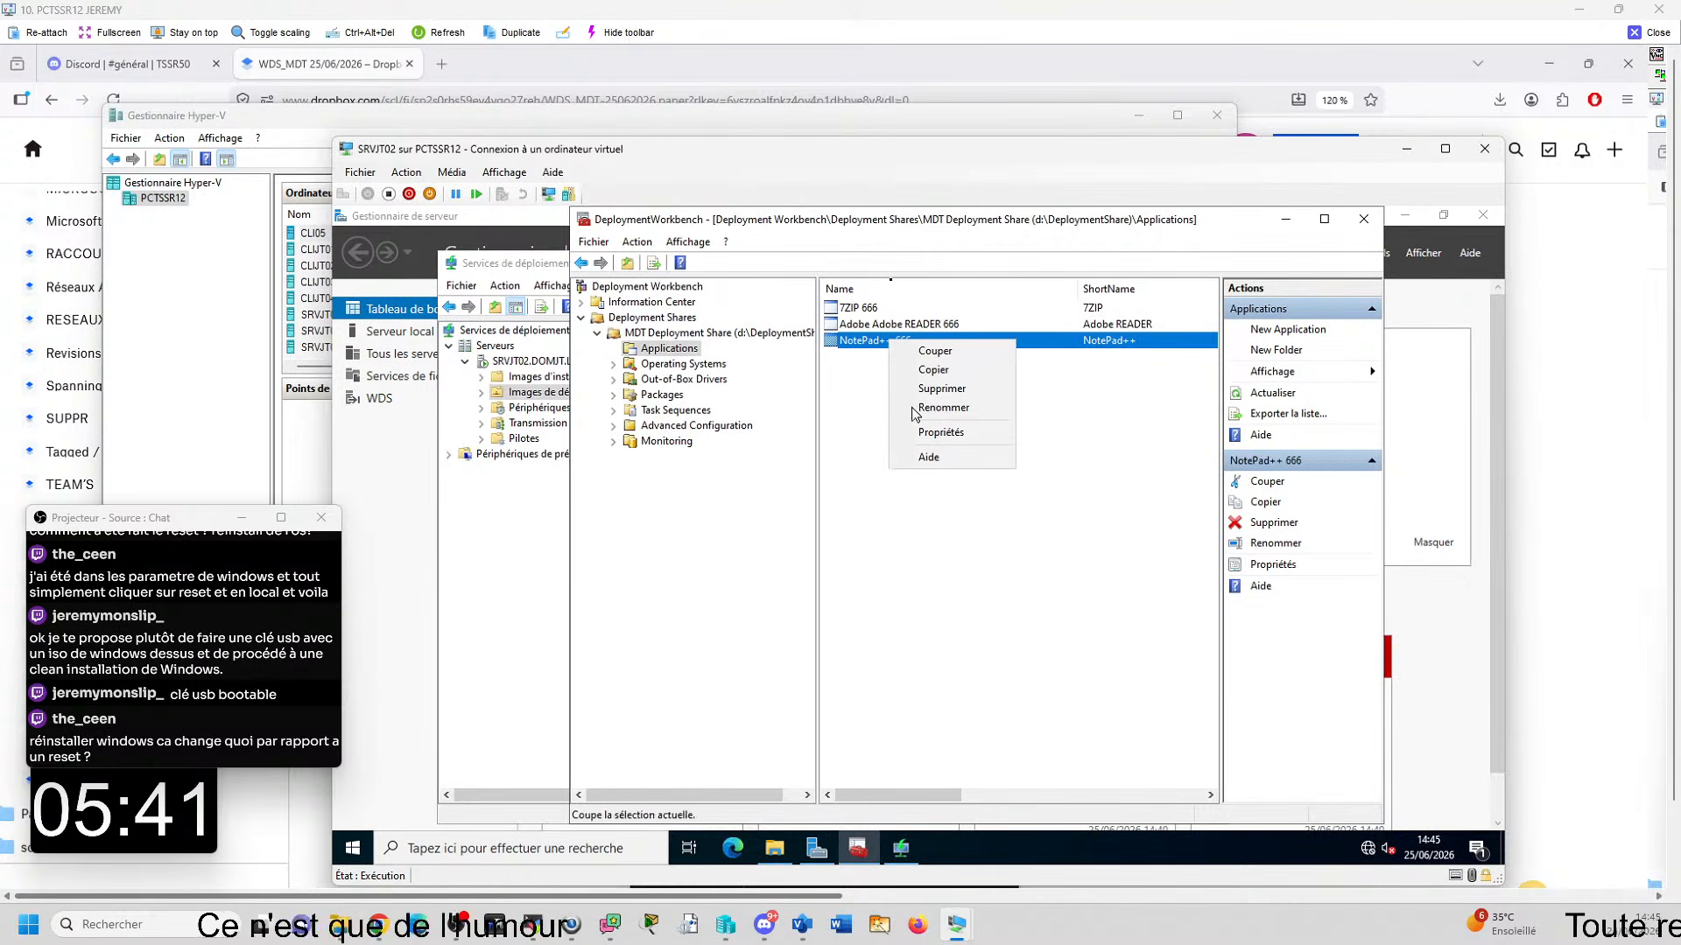
click(954, 436)
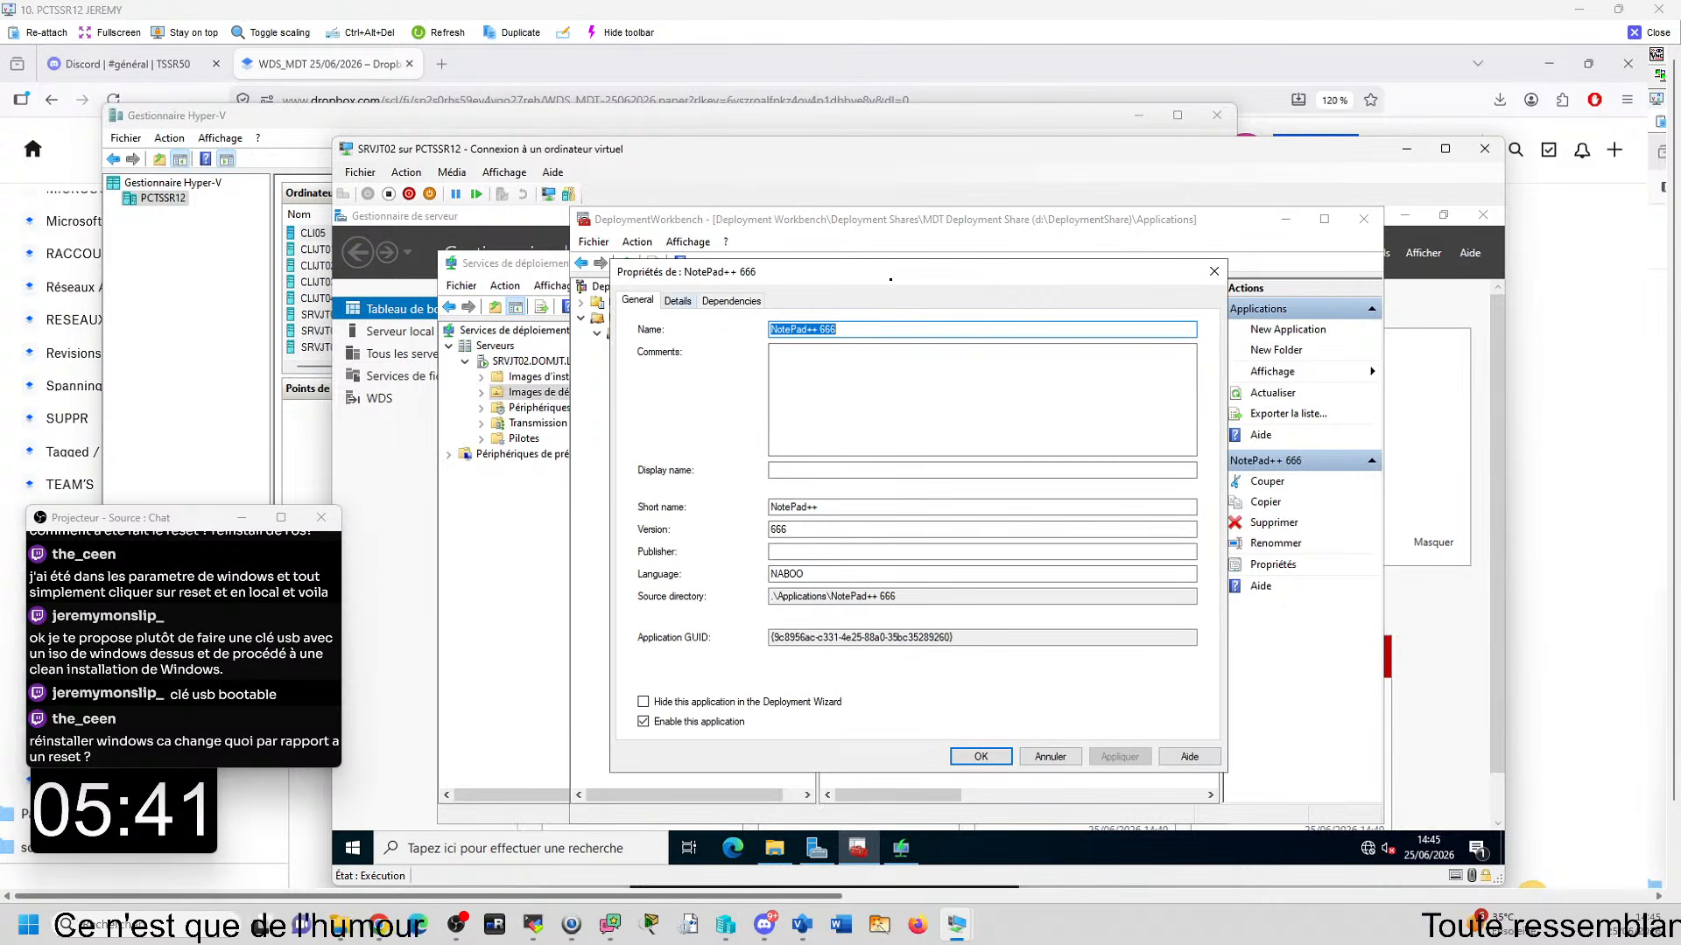
click(678, 300)
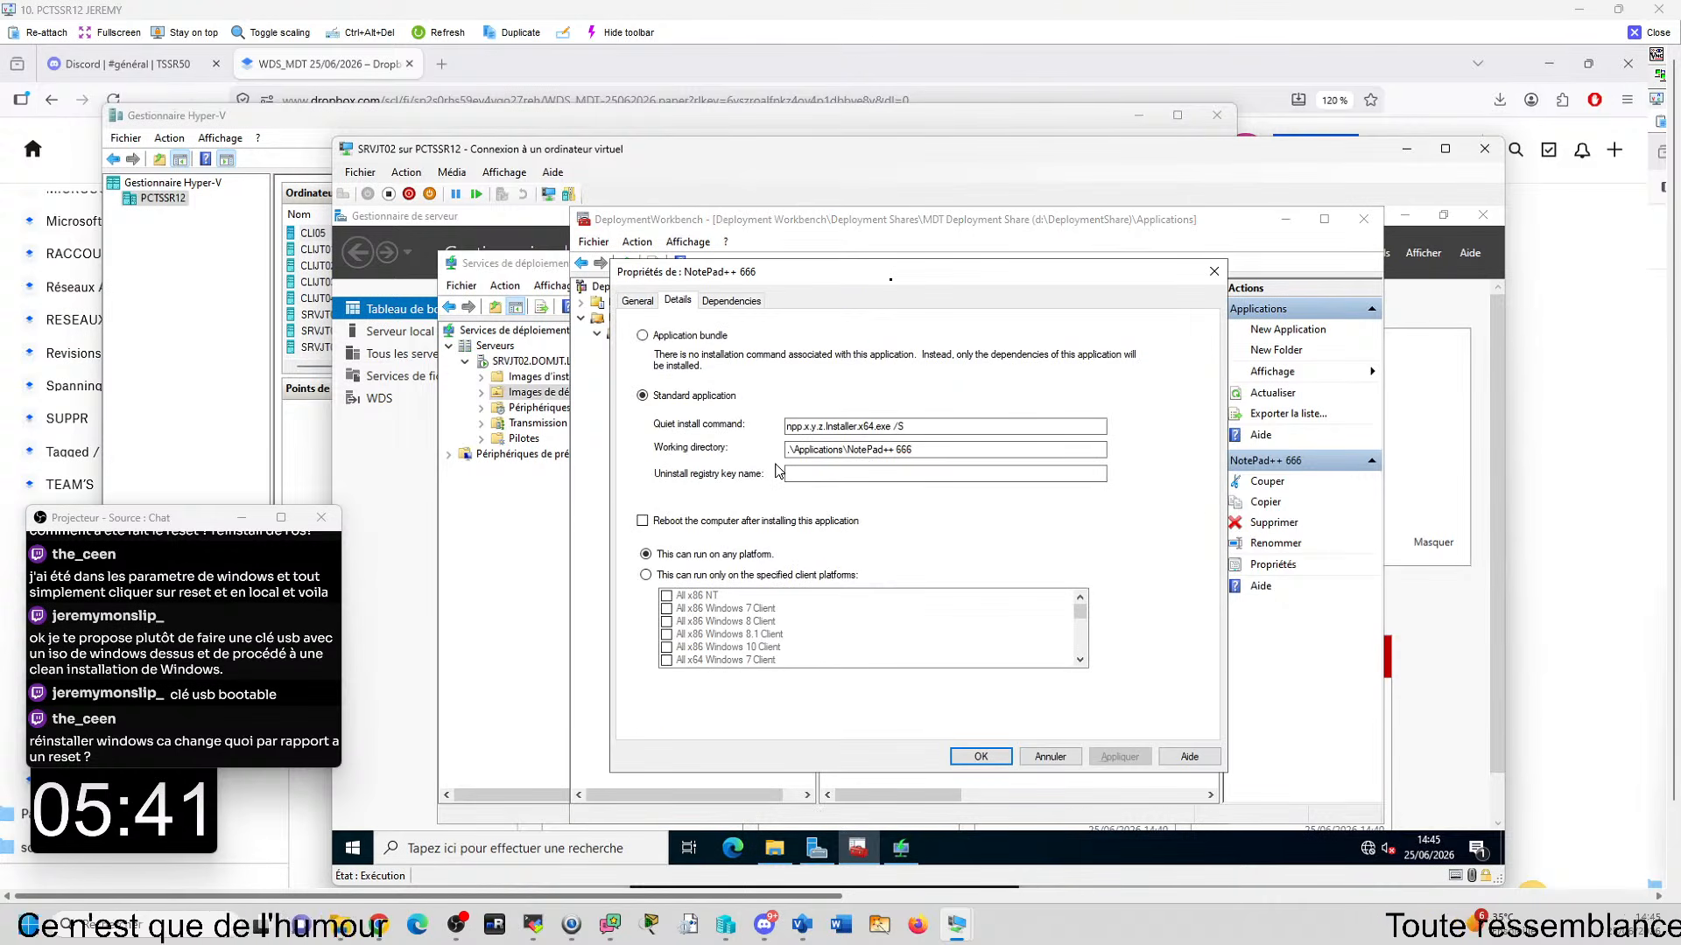
- Look up the Notepad++ installer's exact file name and extension in D:\APPLI\NOTEPADPLUS, leaving the file unrenamed
click(775, 848)
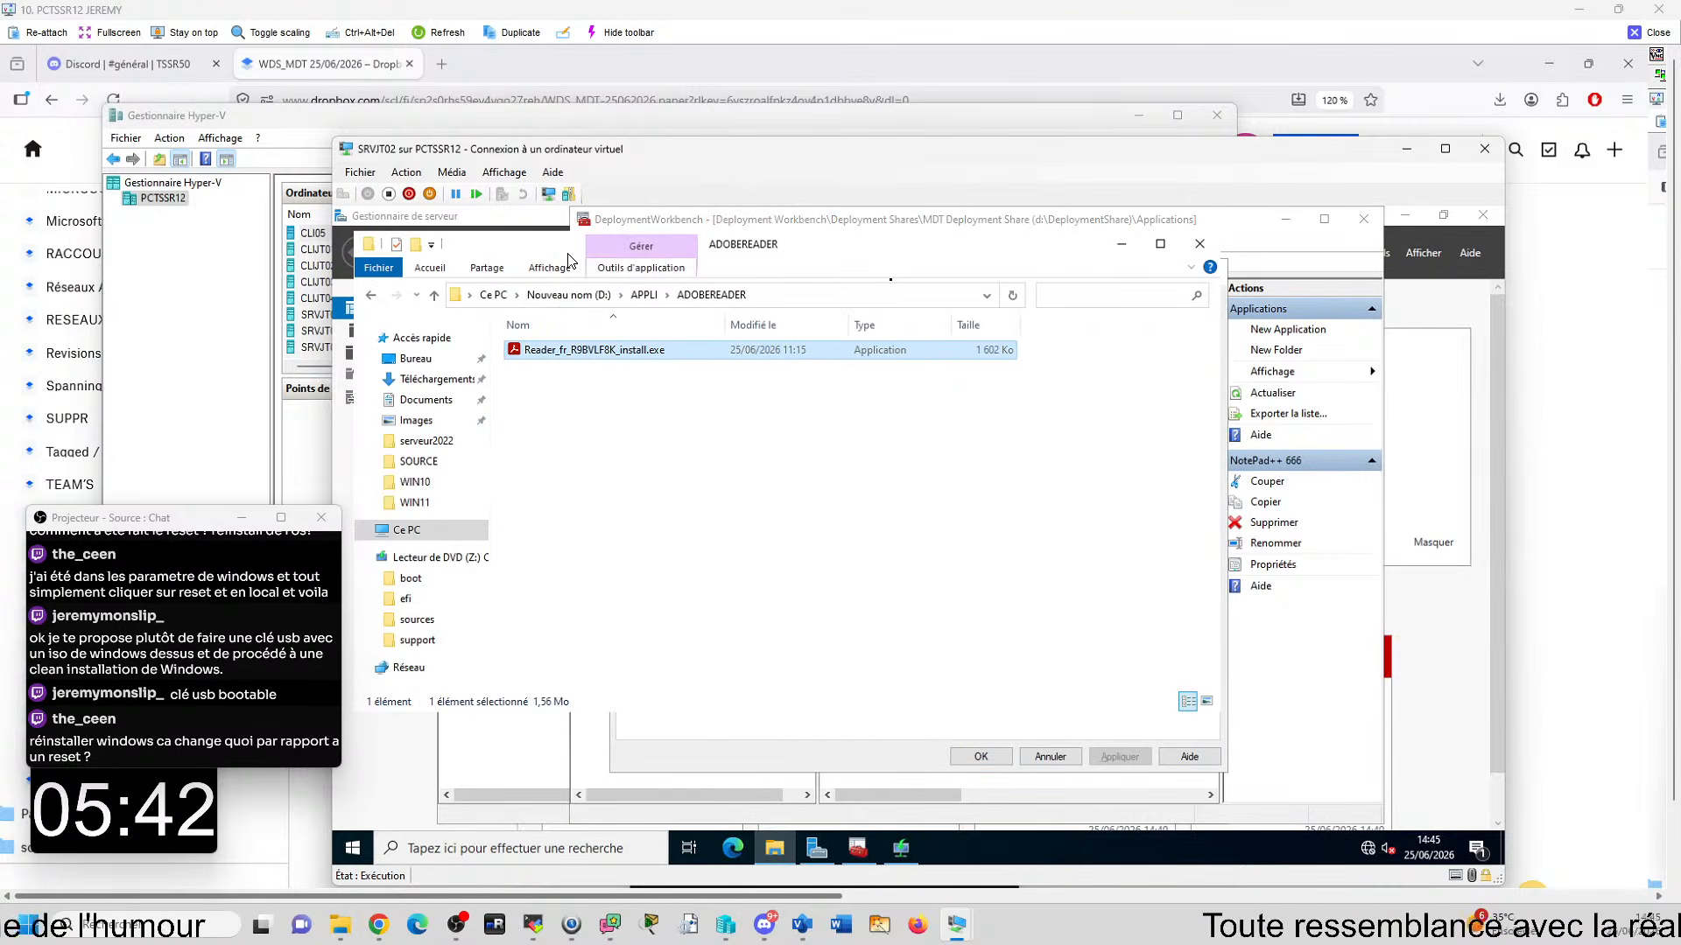
click(644, 295)
double_click(561, 392)
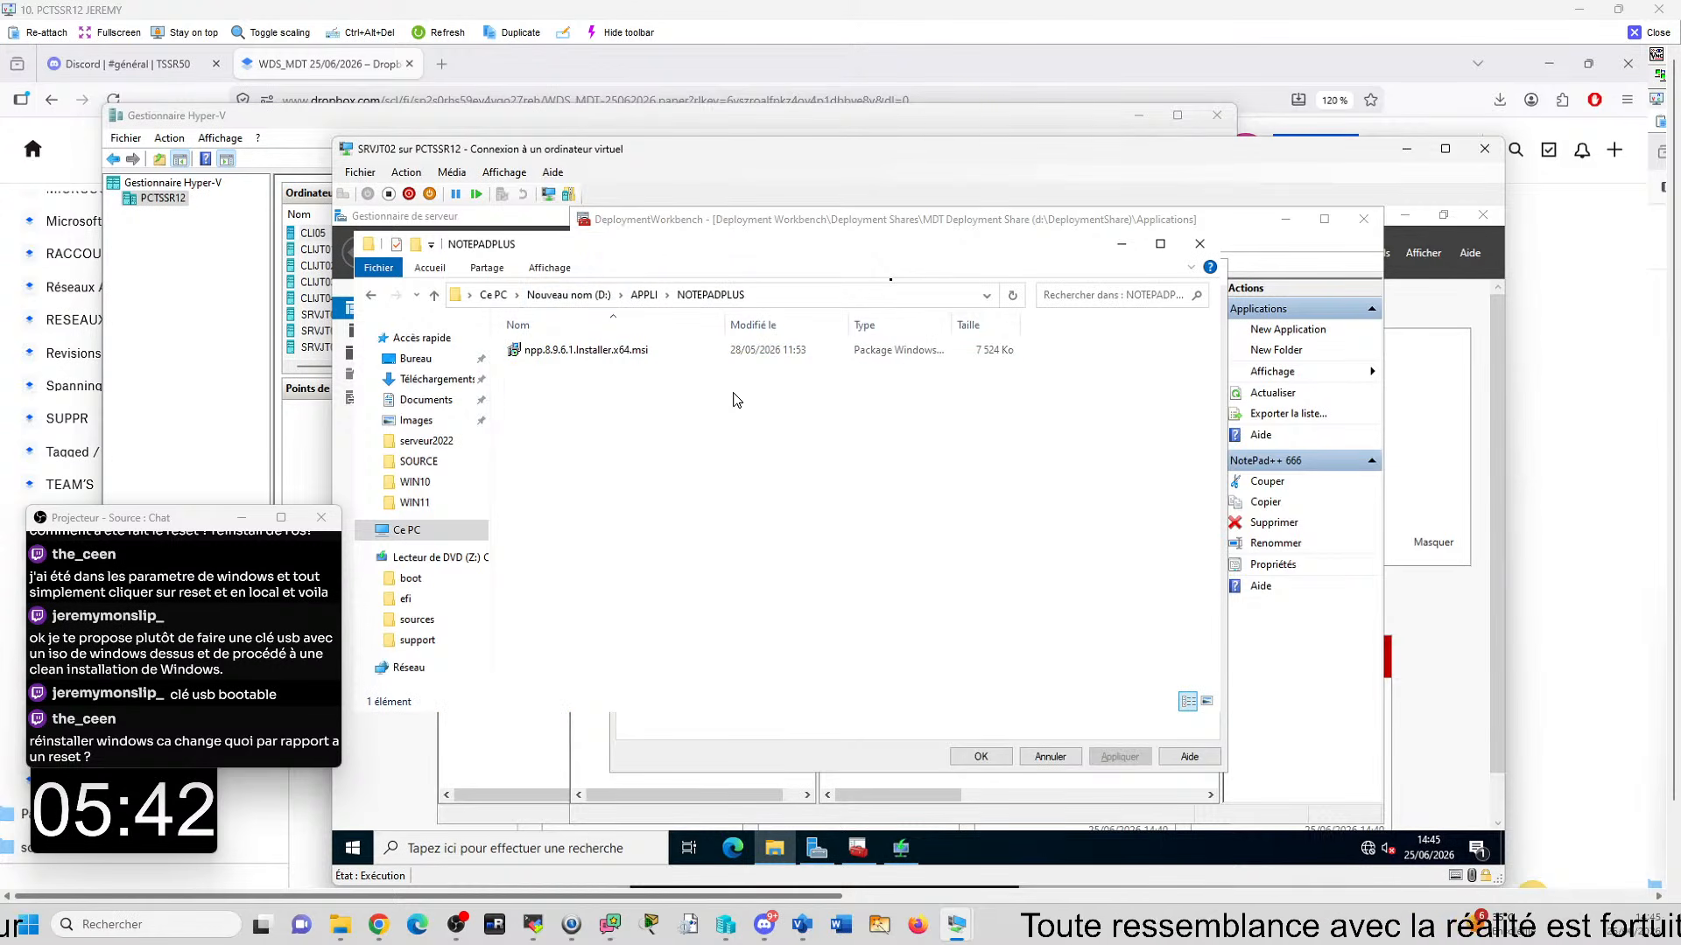
click(588, 352)
key(F2)
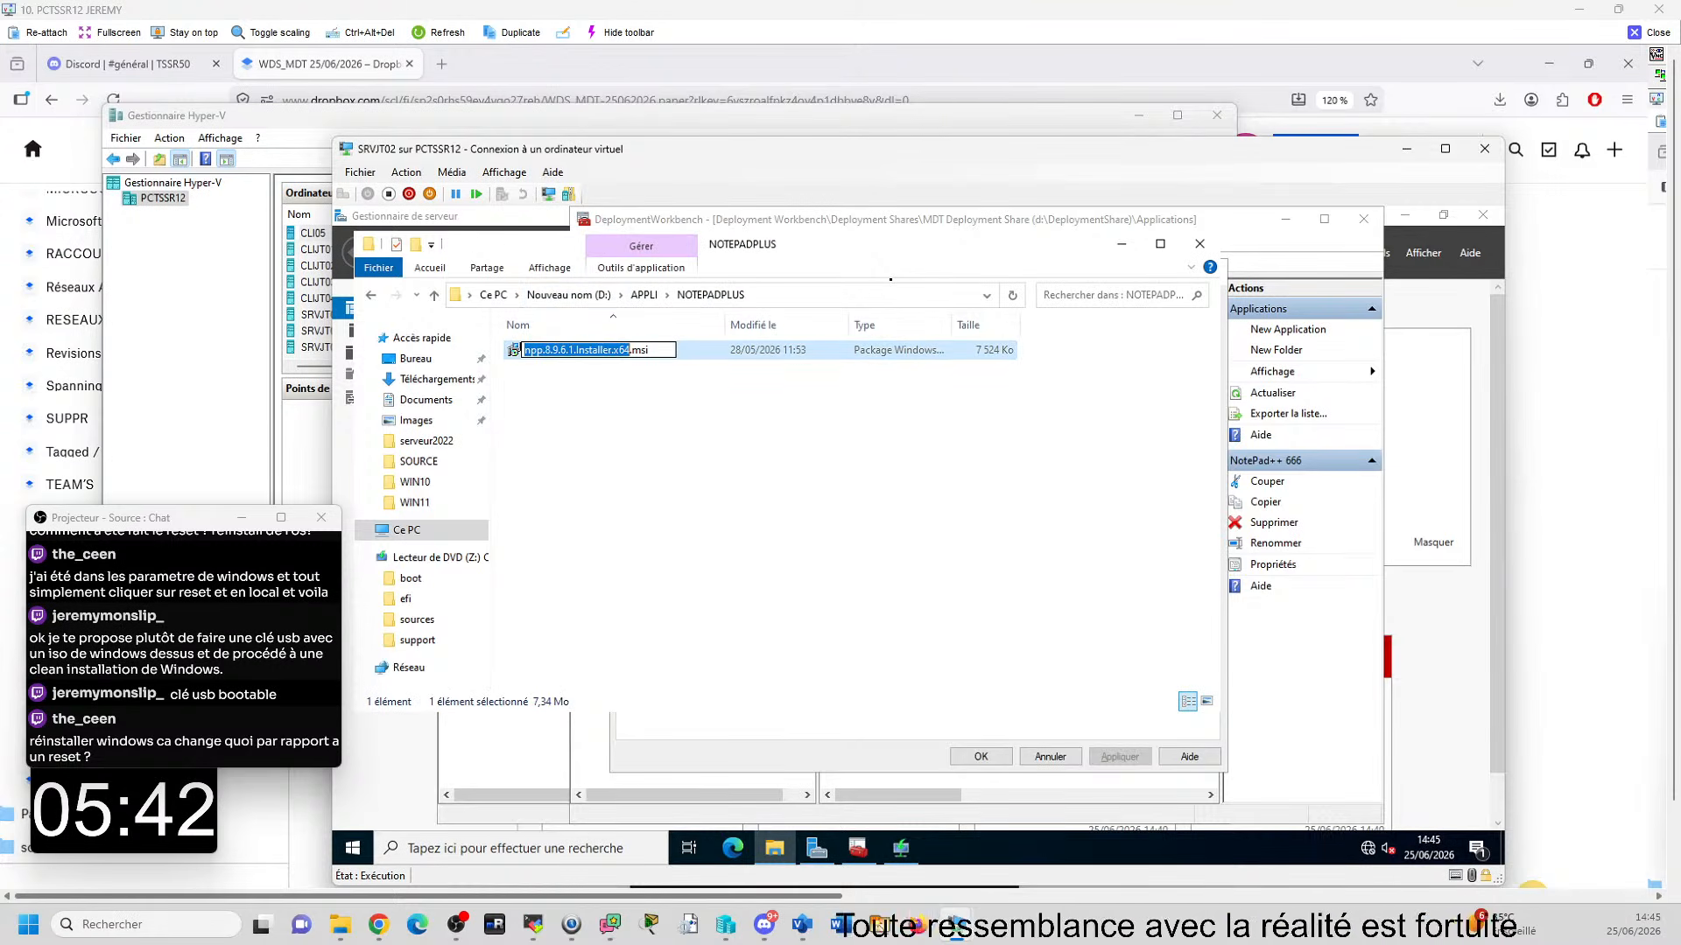
click(1122, 245)
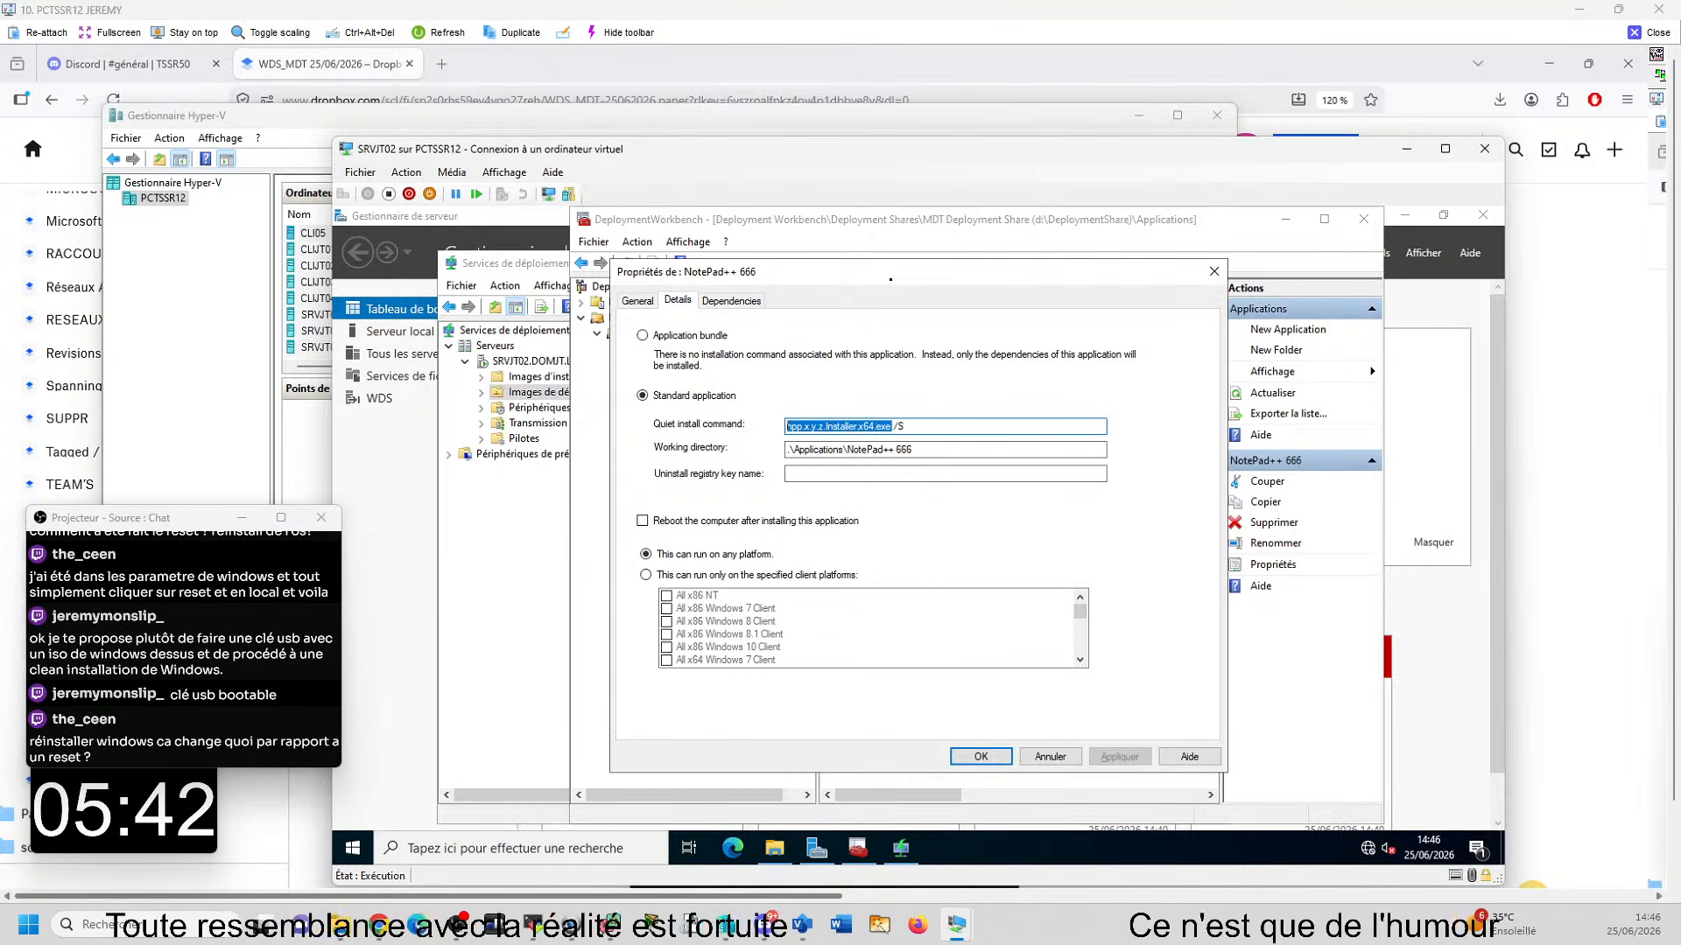
- Look through the host's C:\SOURCES folder for a Notepad++ installation image
click(987, 198)
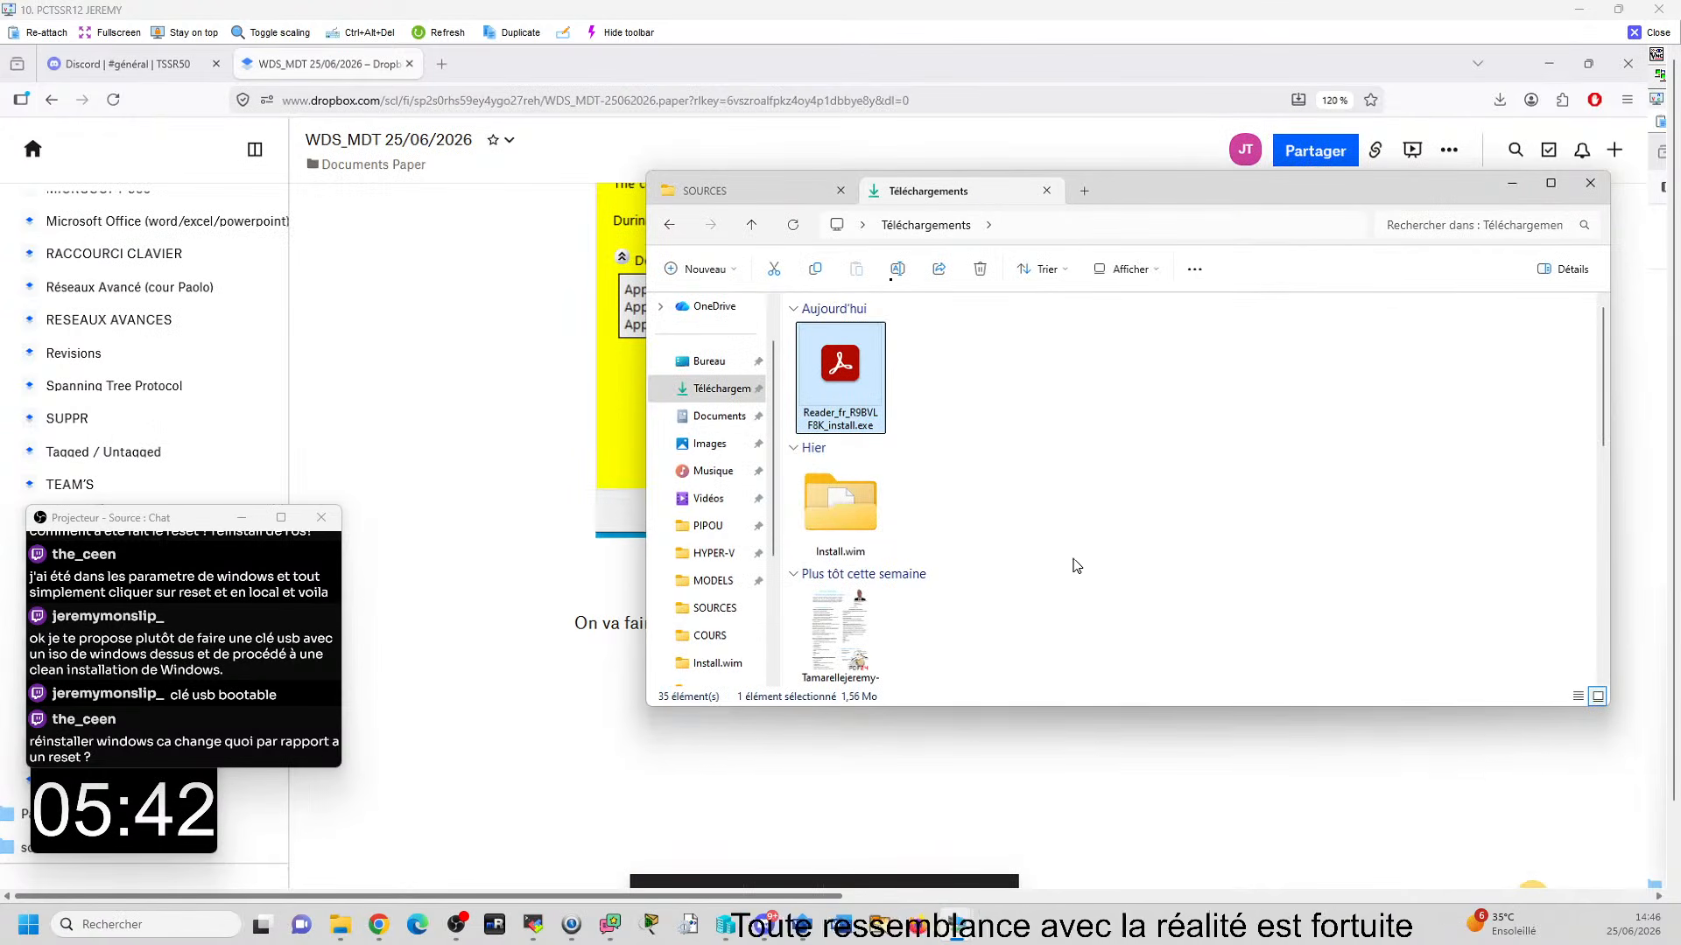
click(730, 190)
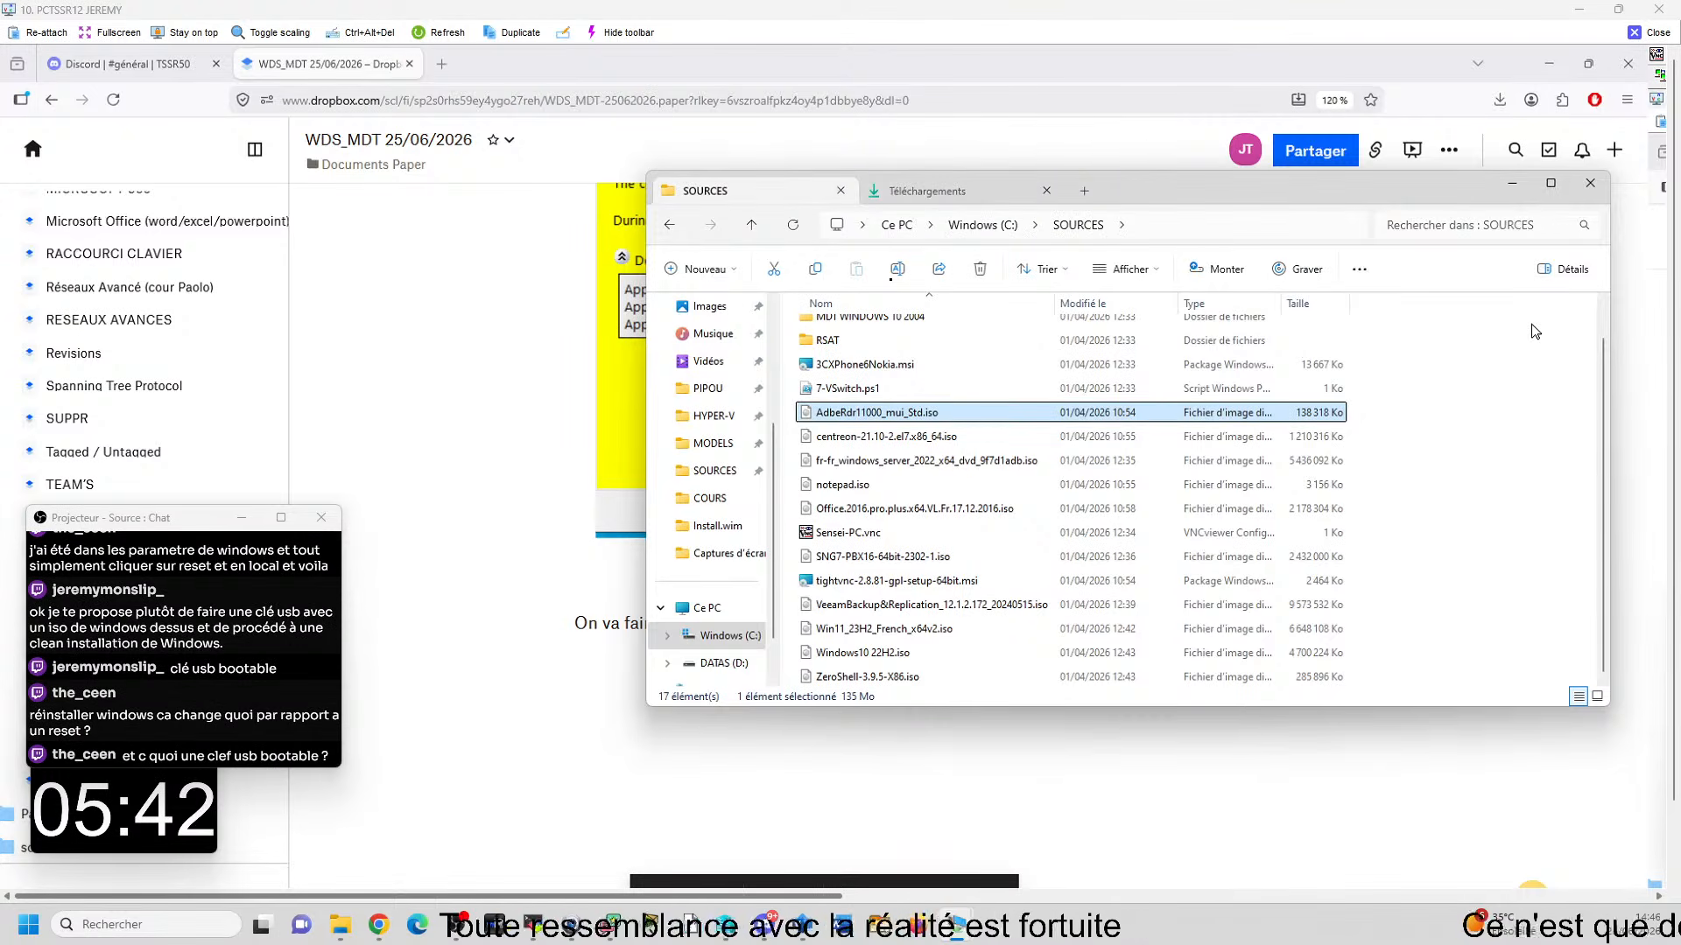
scroll(1471, 346, up, 2)
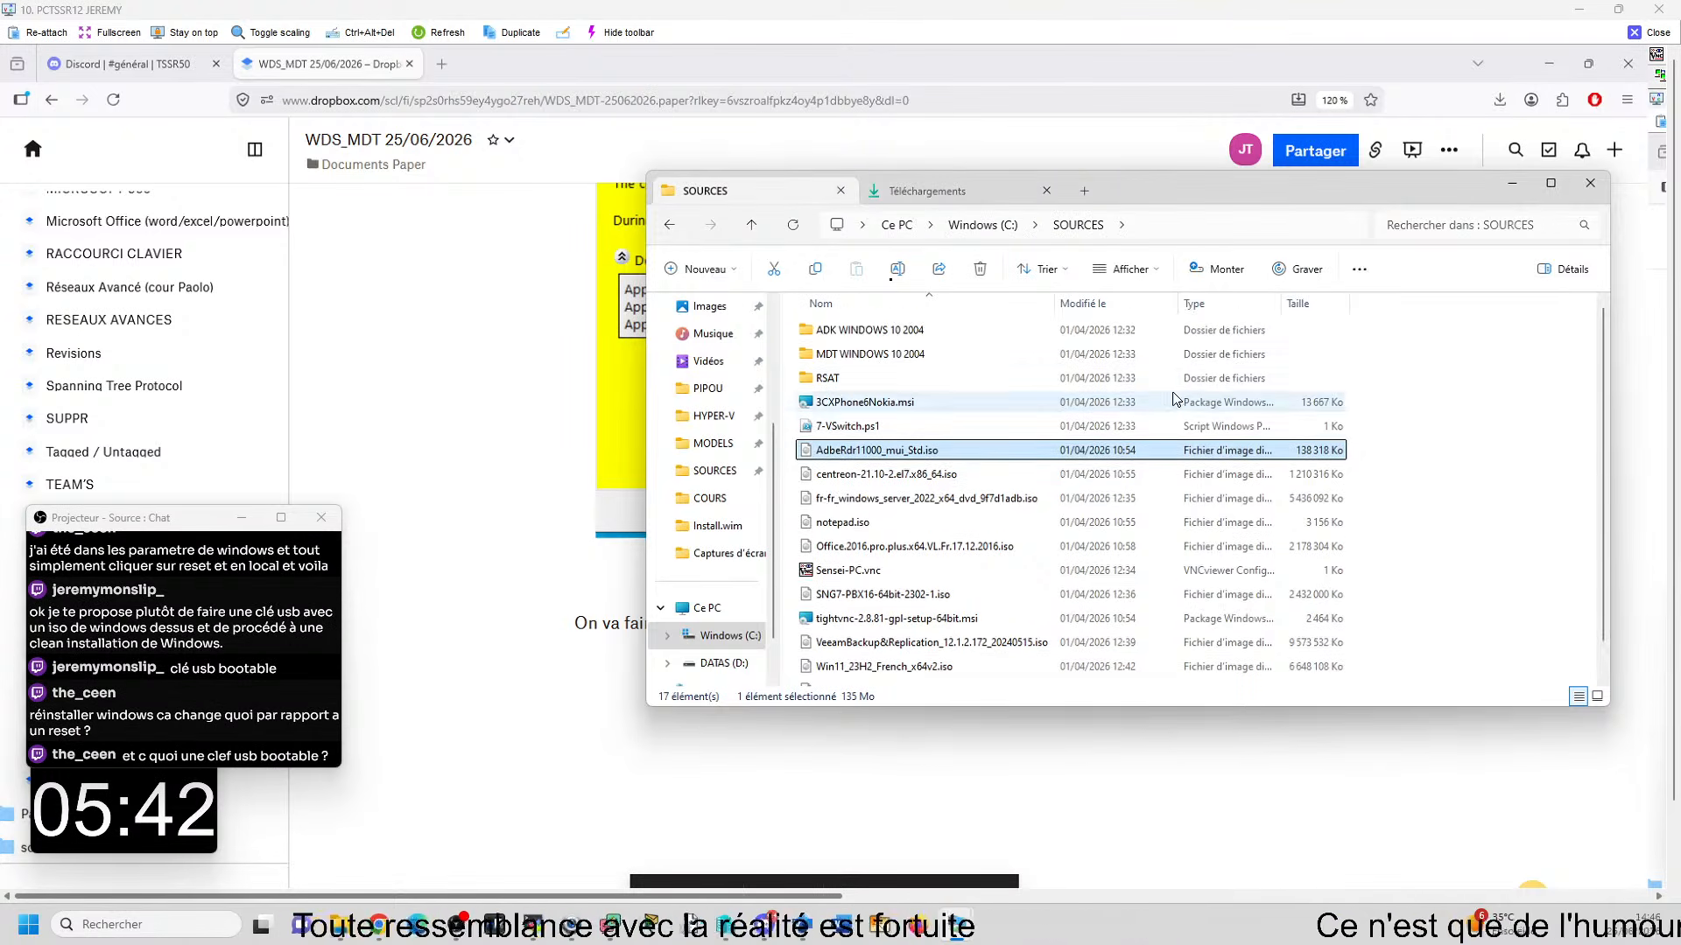
mouse_move(1053, 928)
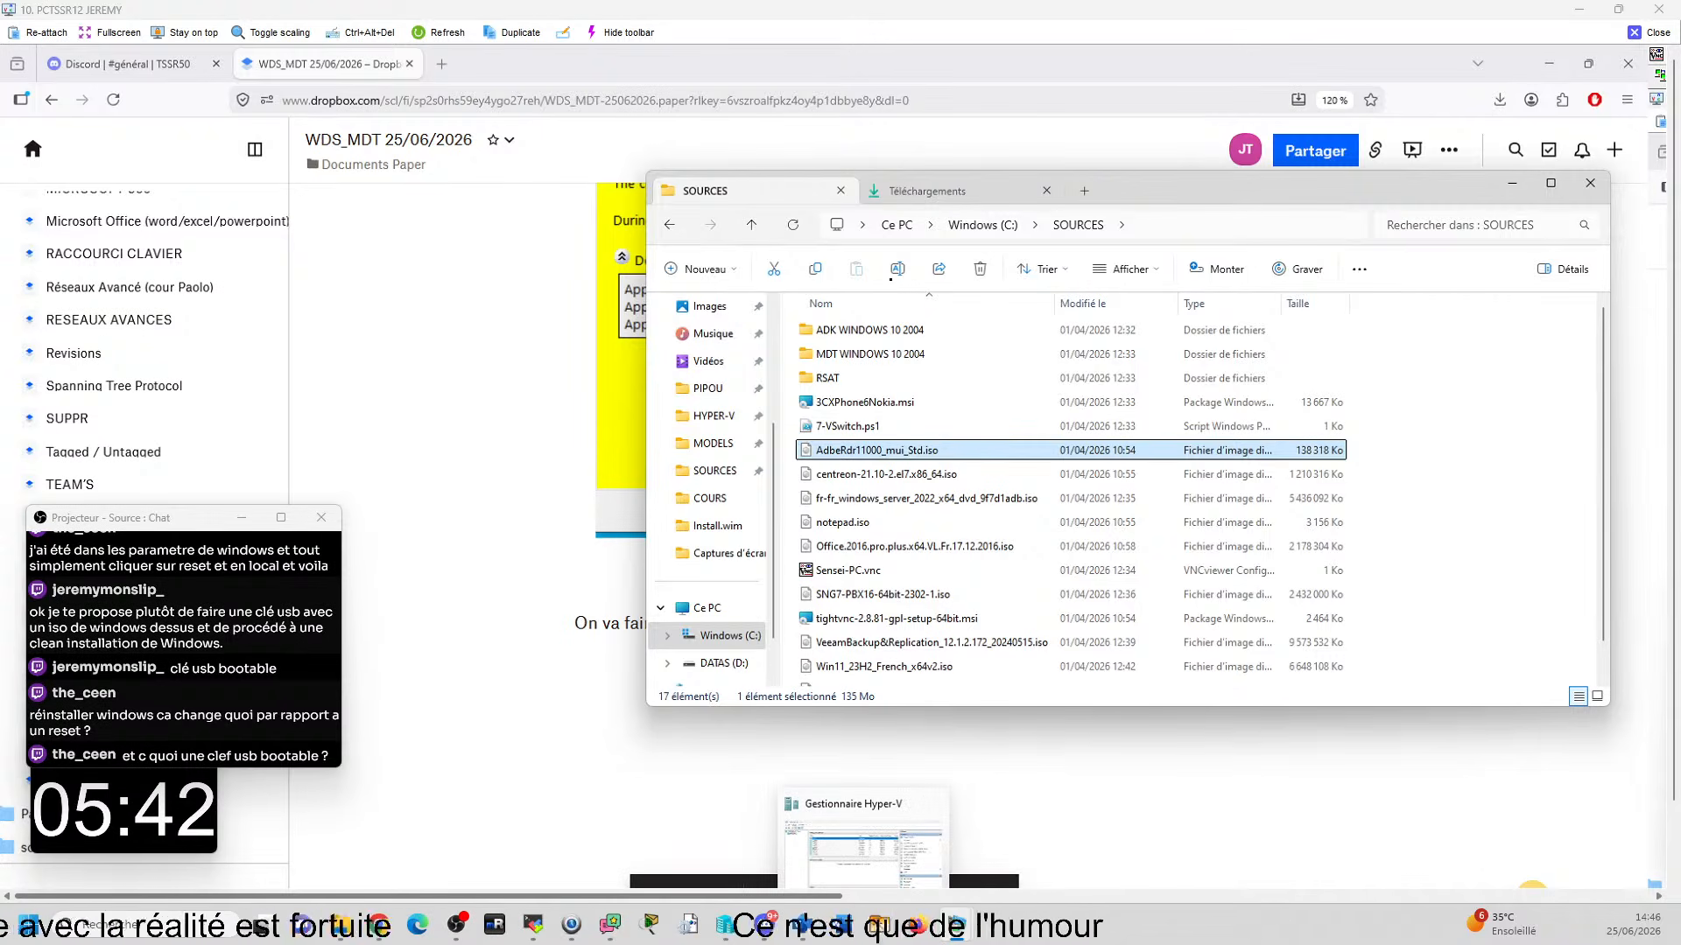
mouse_move(1050, 942)
click(869, 878)
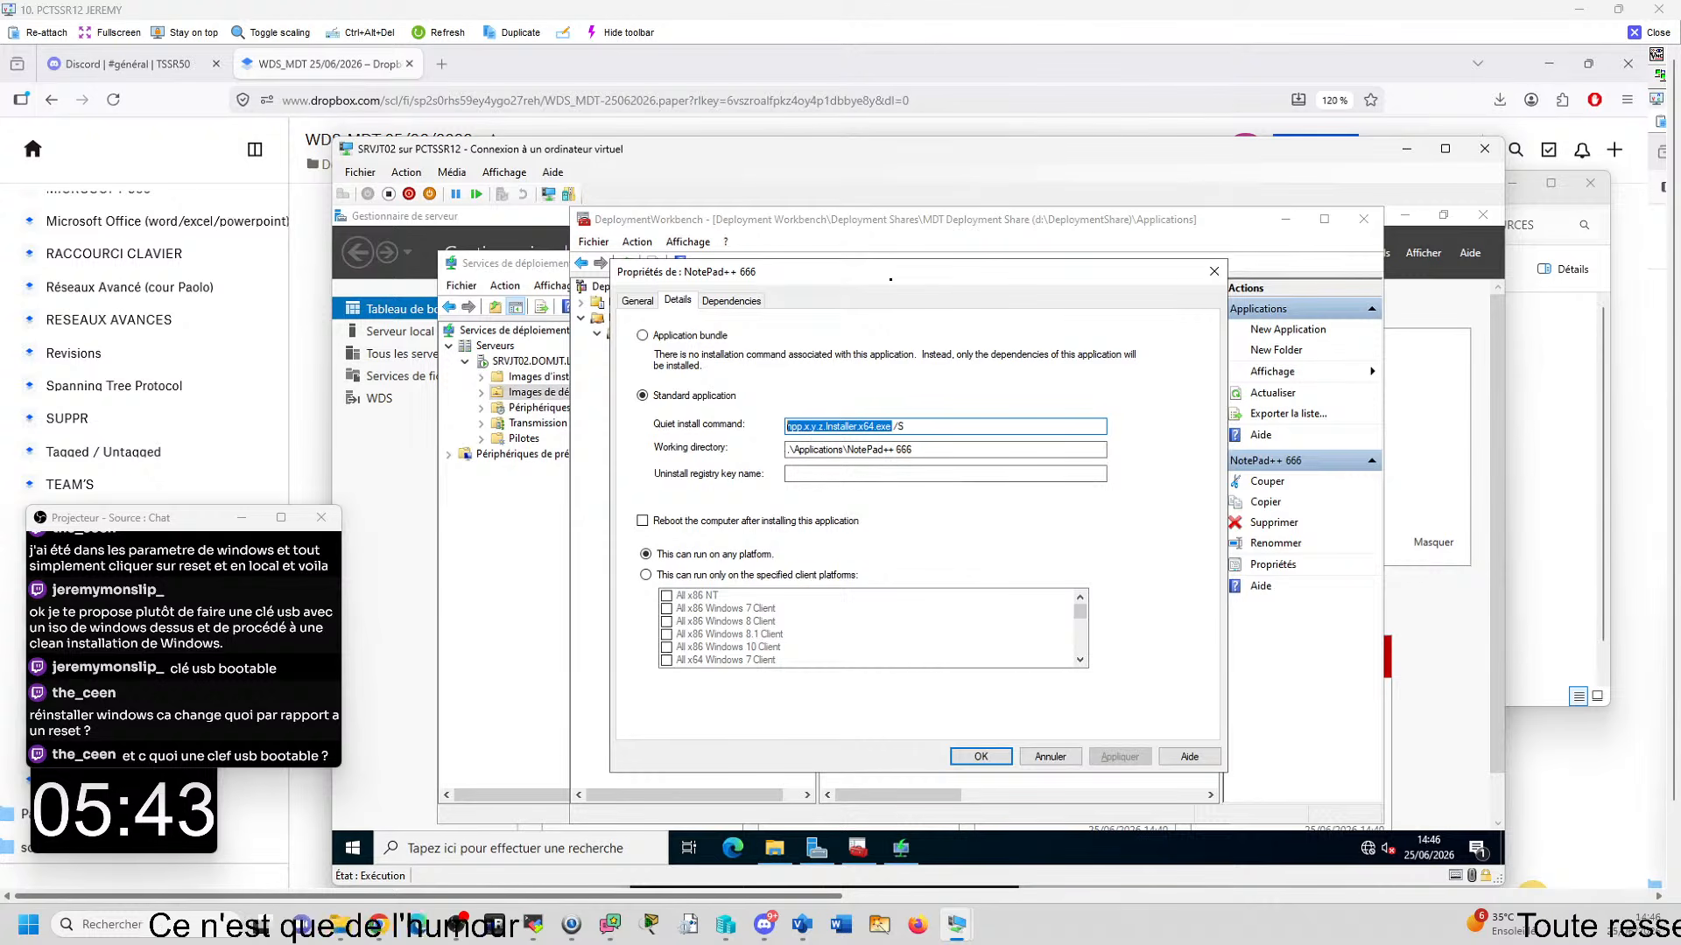
mouse_move(825, 887)
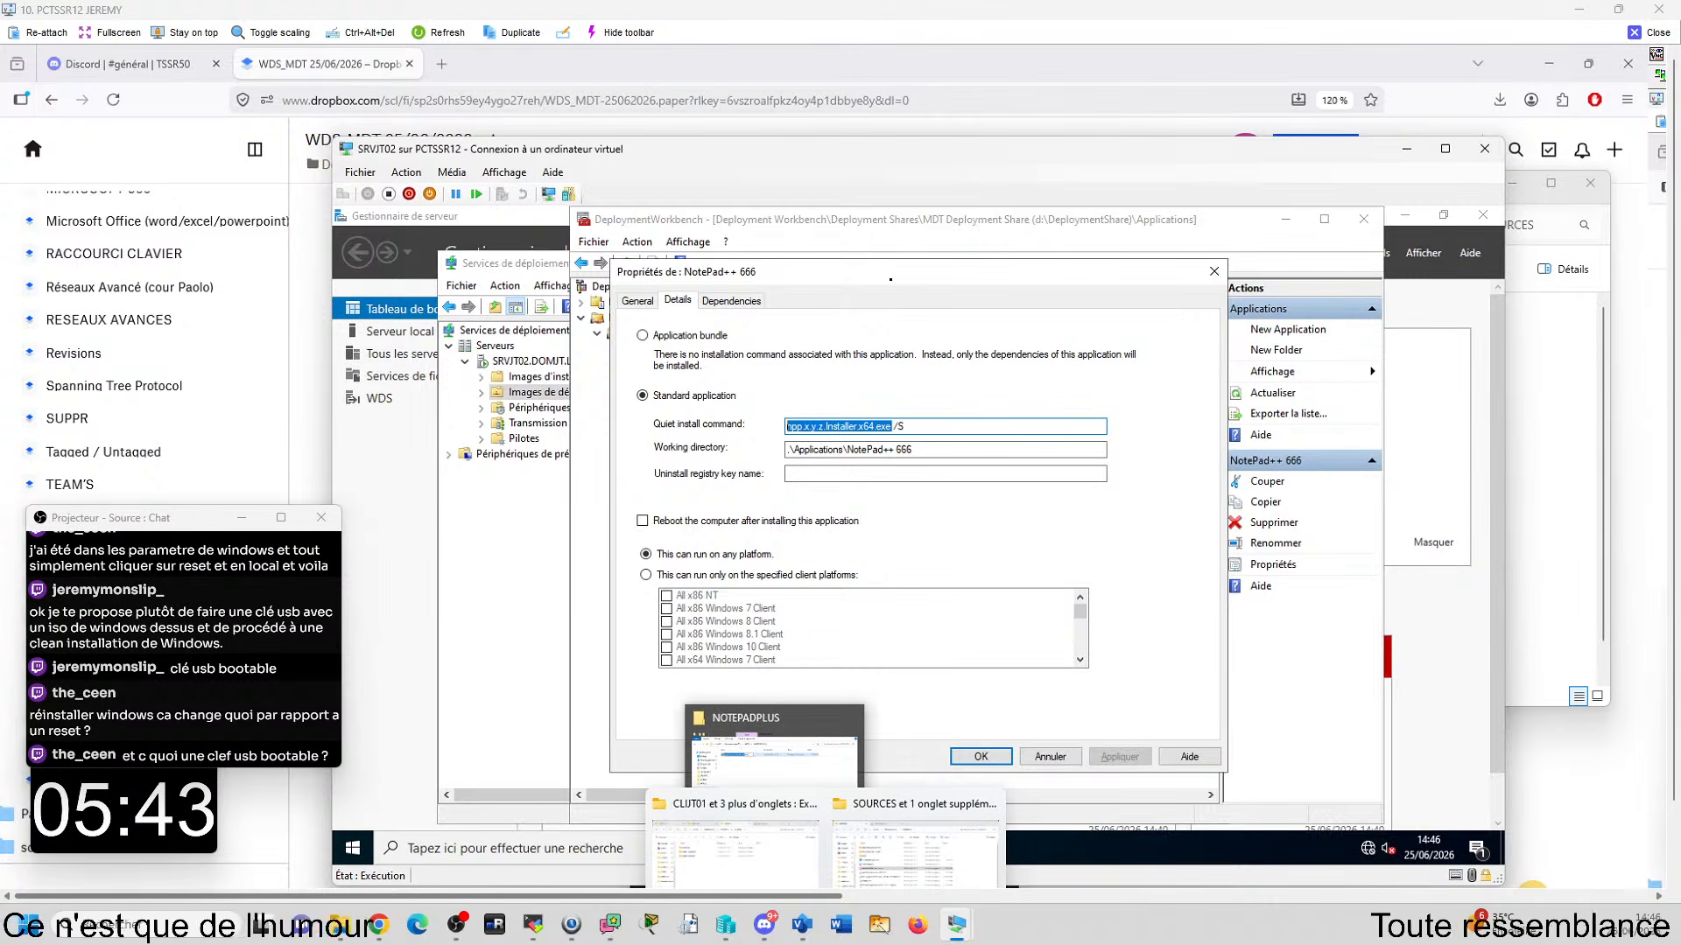
click(960, 867)
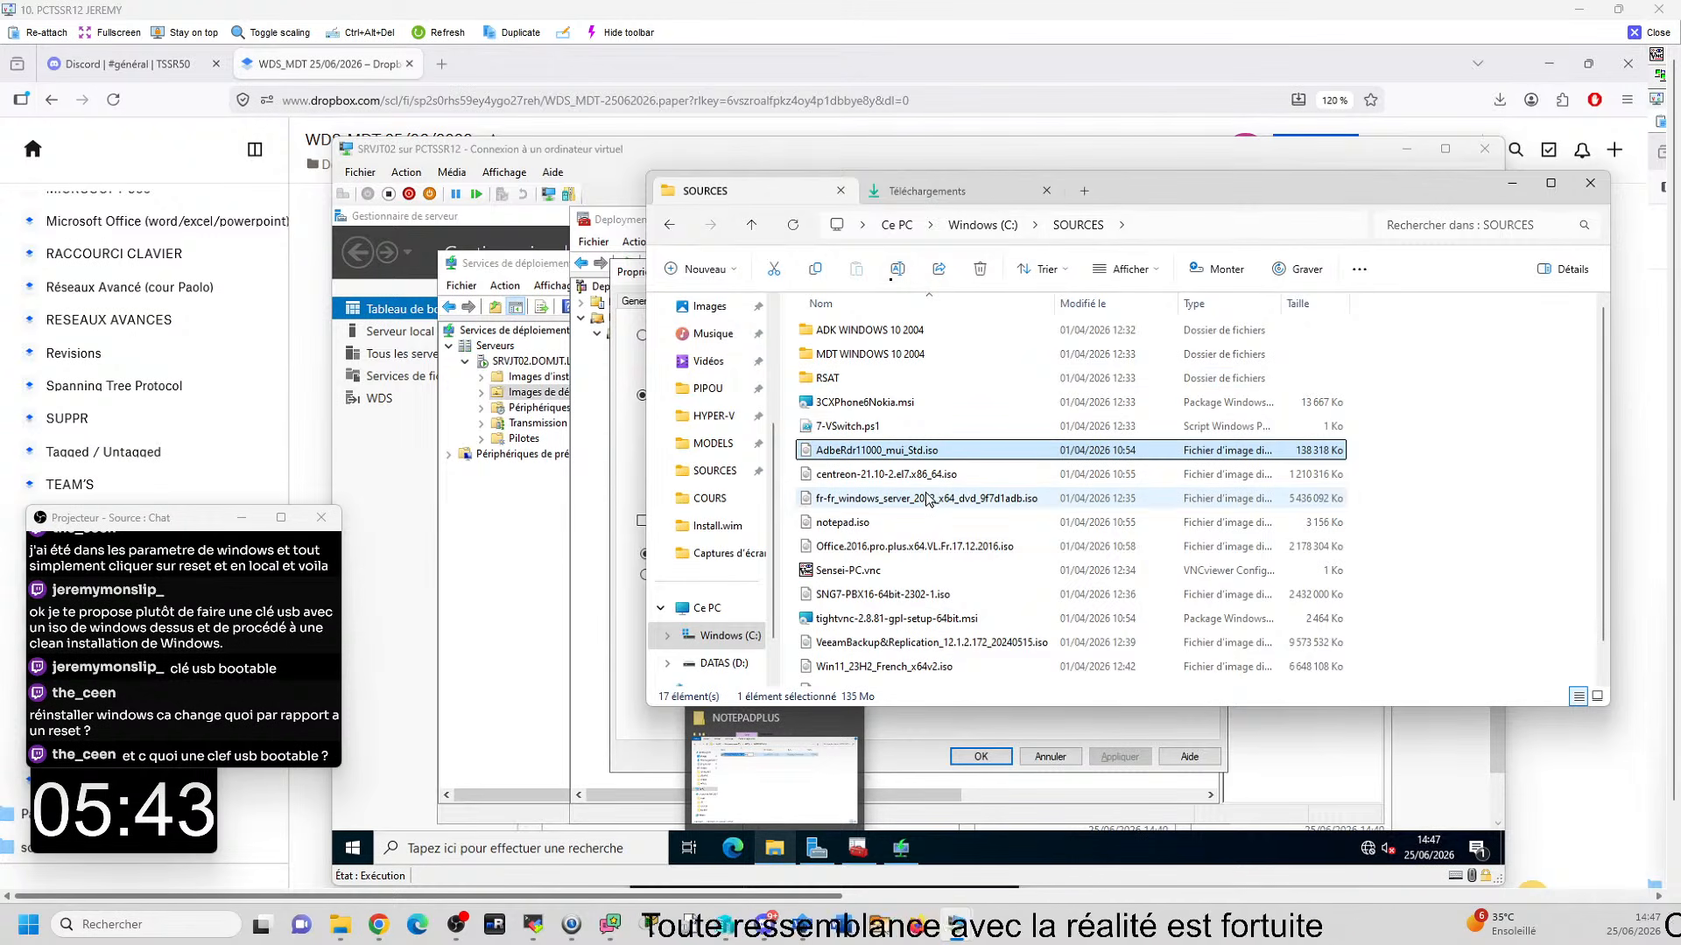
scroll(936, 505, down, 1)
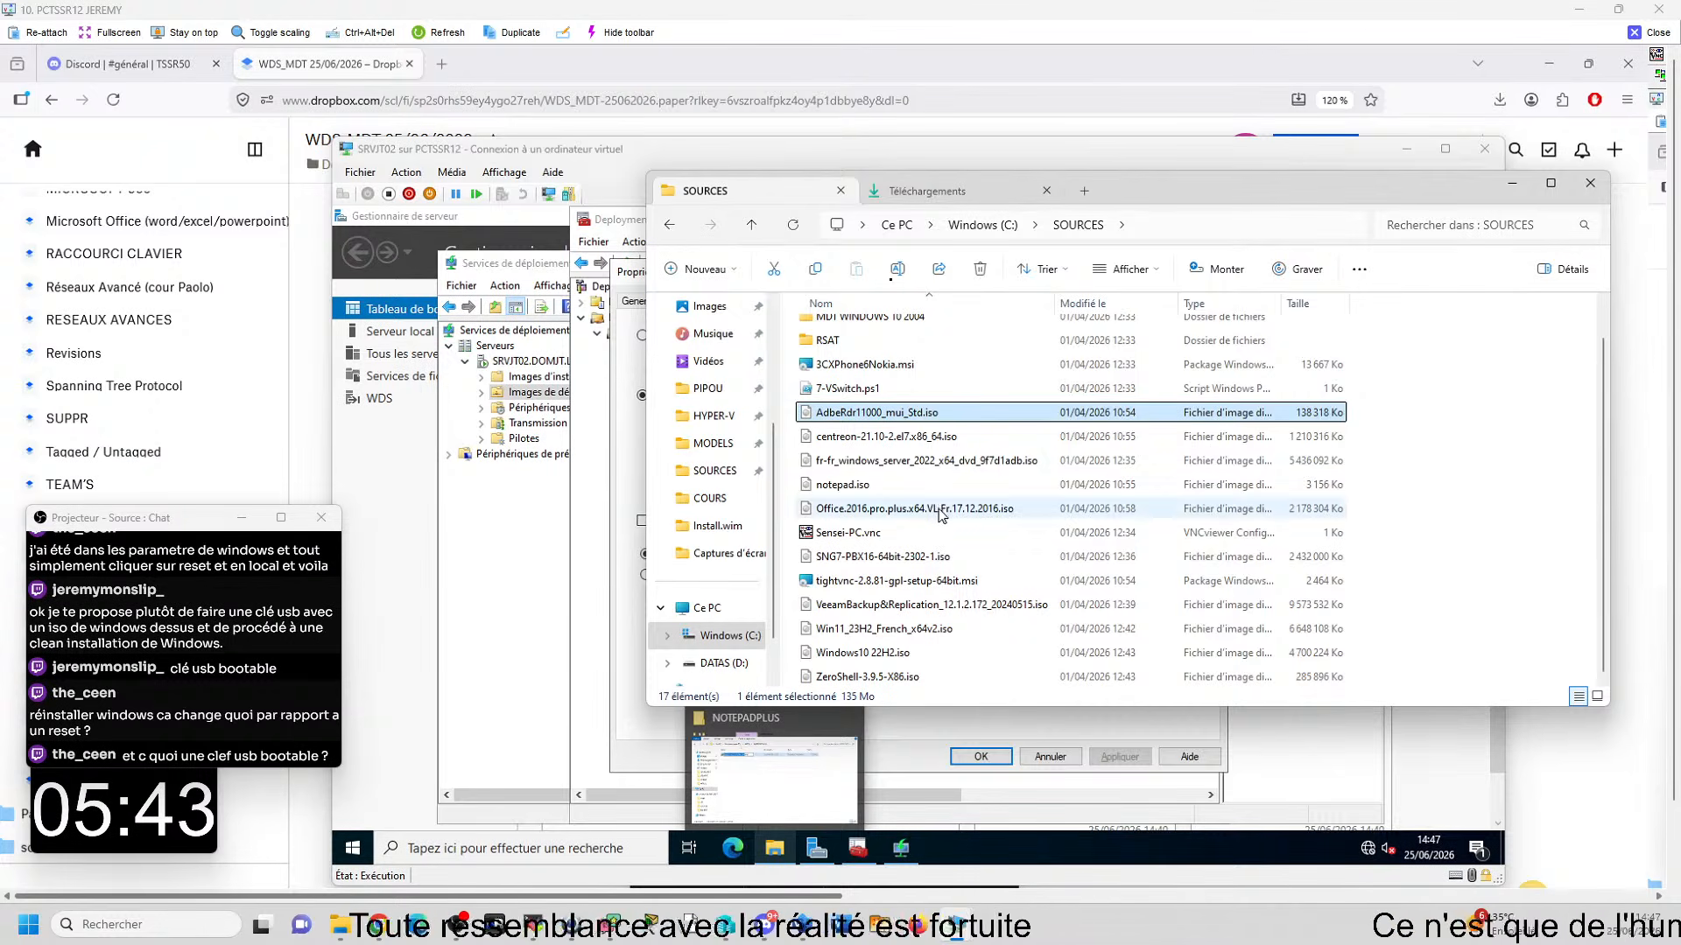
scroll(937, 505, up, 1)
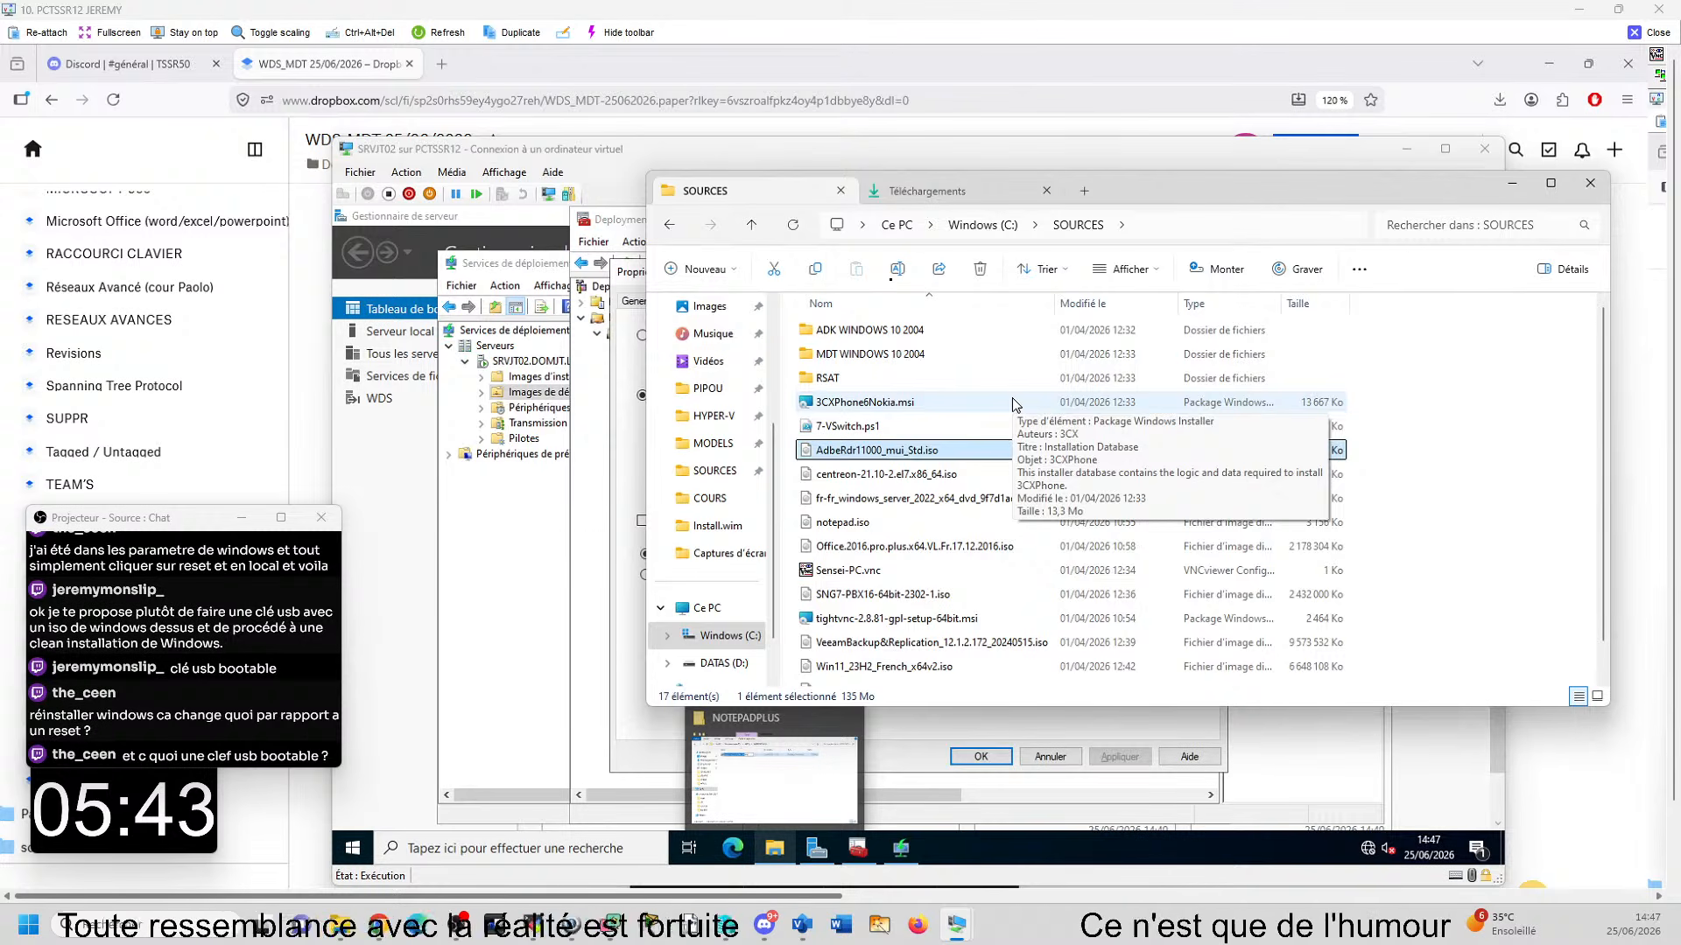
- Mount notepad.iso from C:\SOURCES and copy npp.7.2.Installer.x64.exe from the mounted drive
right_click(848, 526)
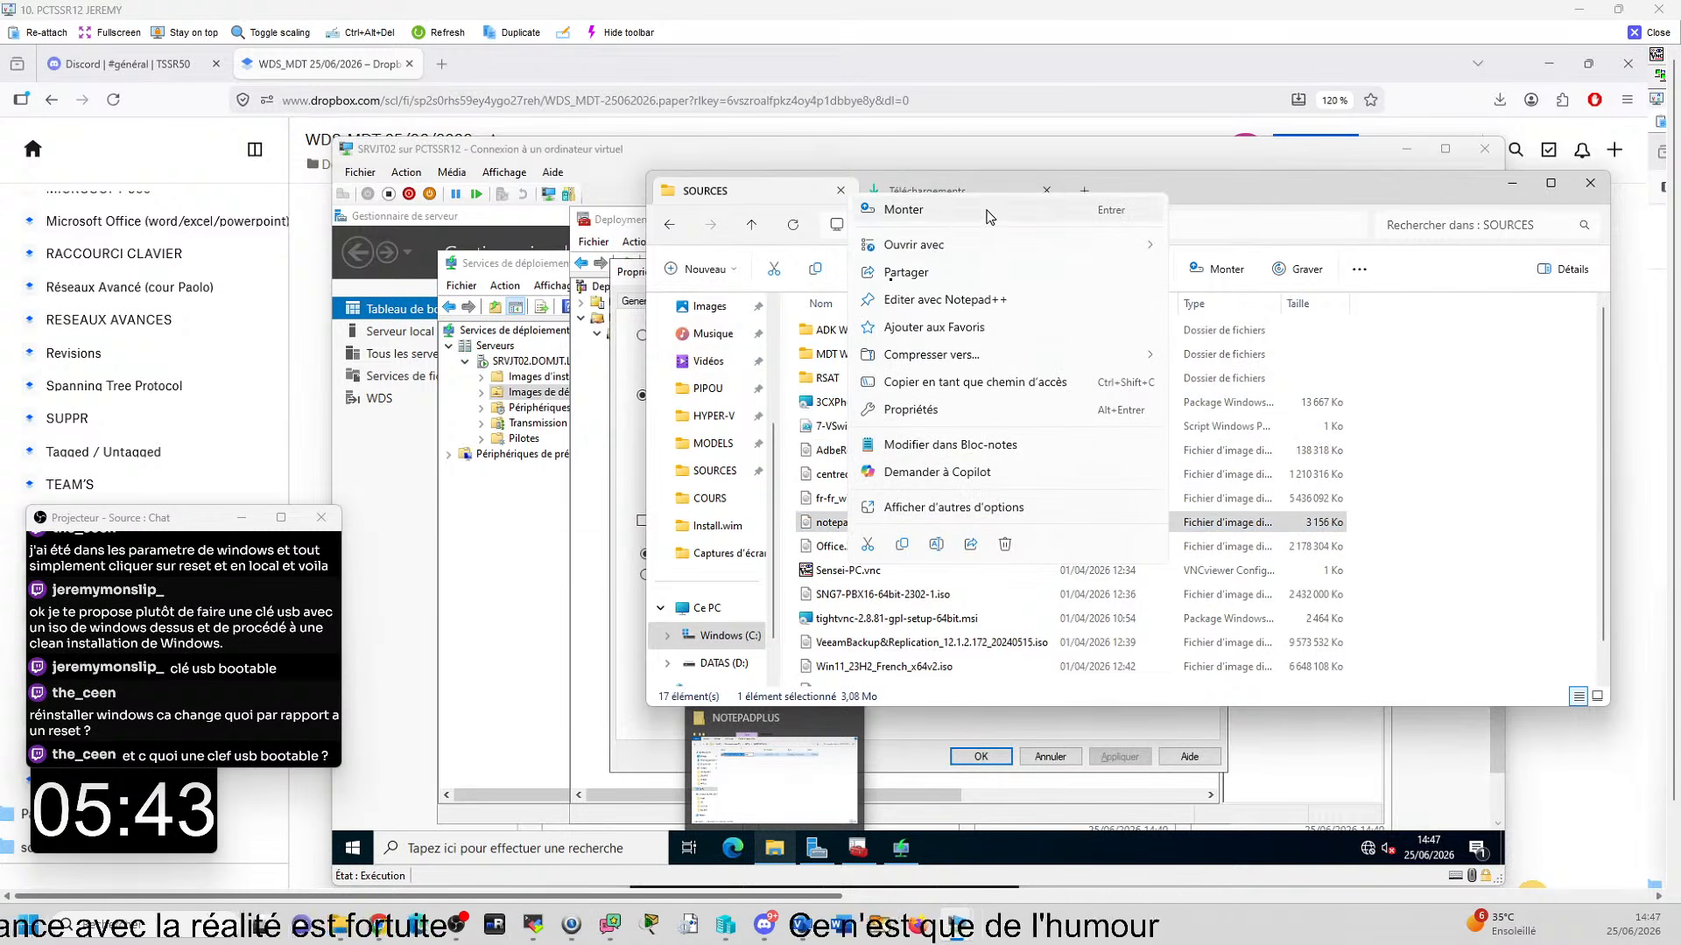
click(988, 215)
click(879, 514)
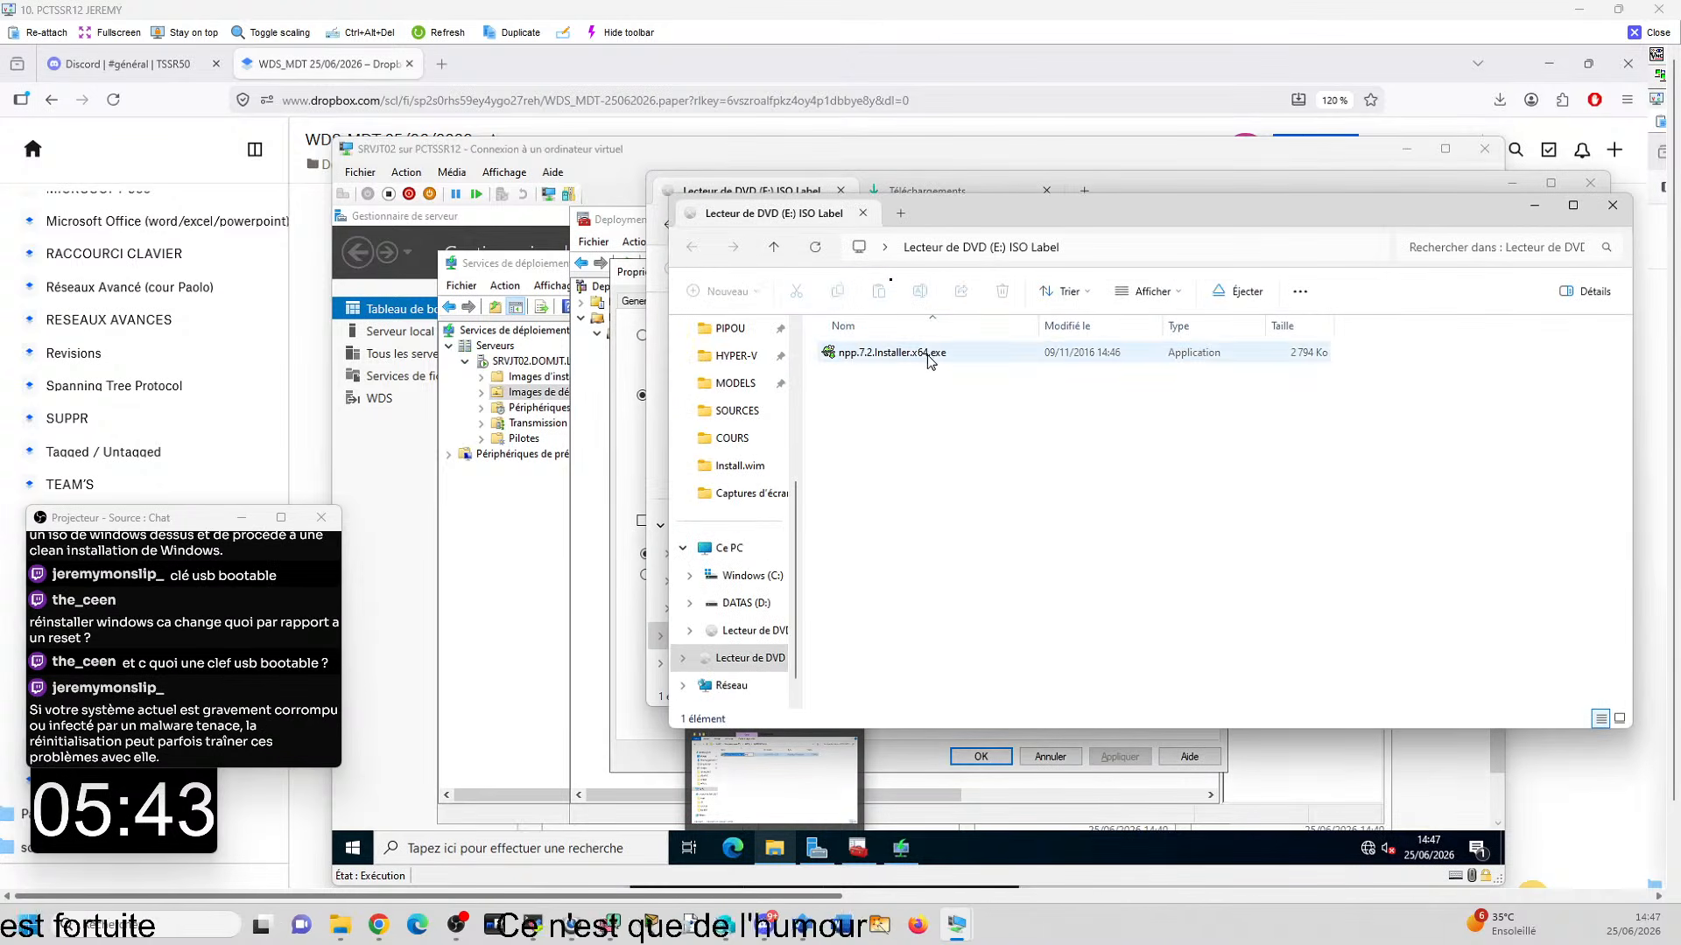
click(927, 358)
key(ctrl+c)
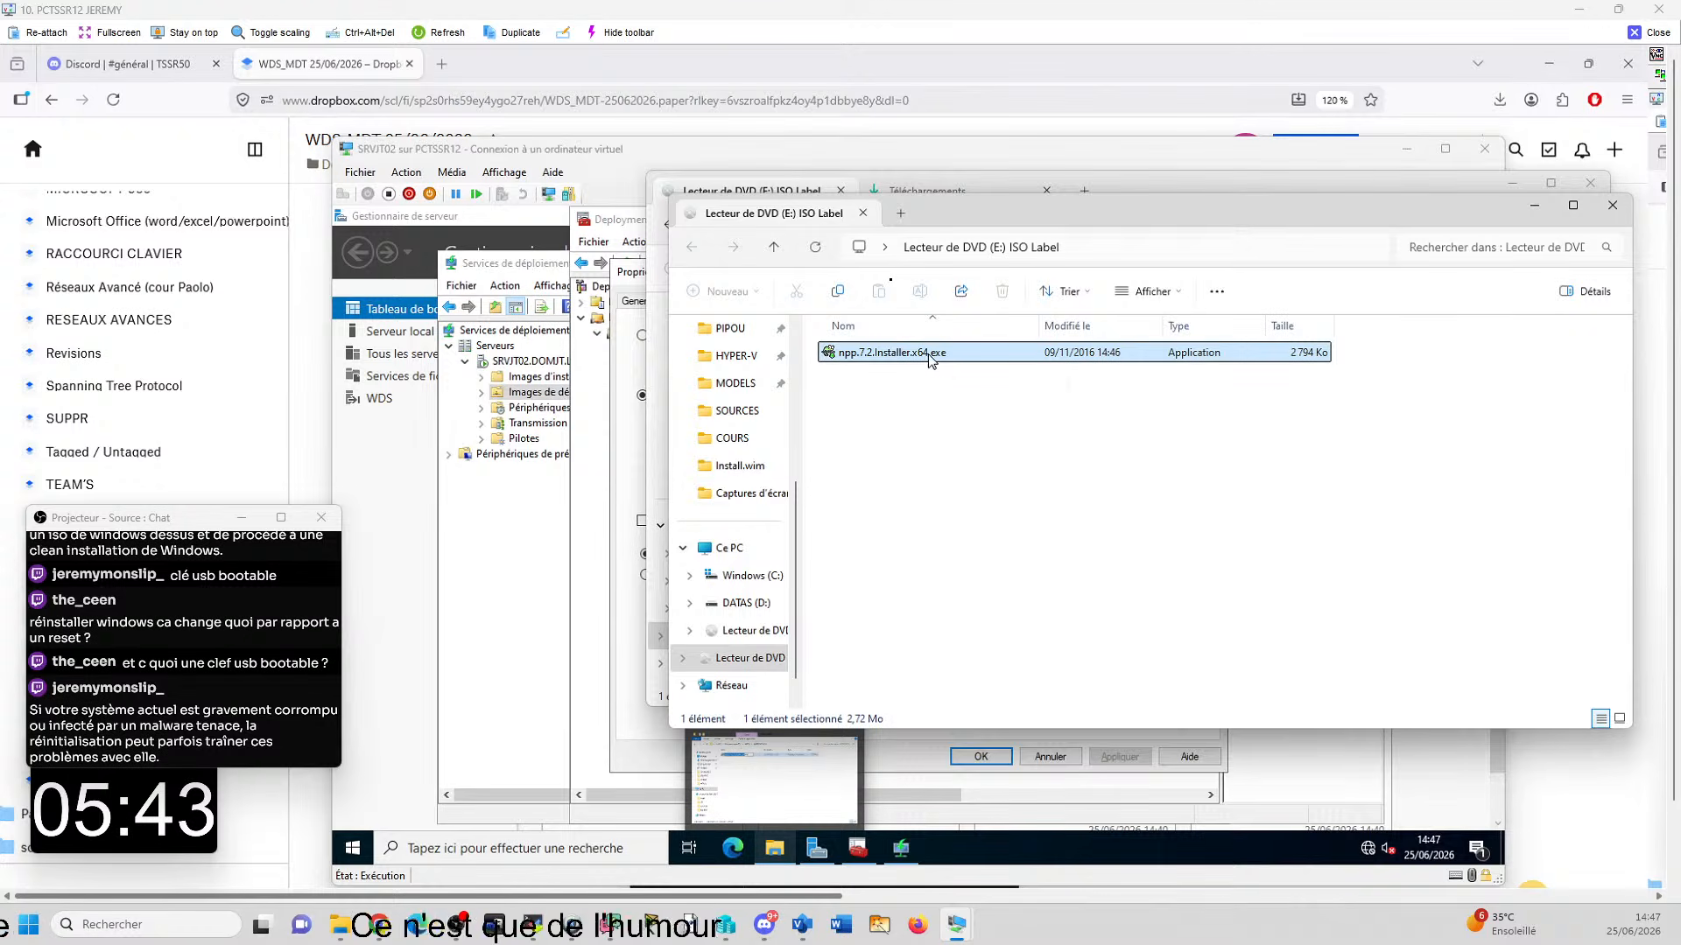
- Paste the copied Notepad++ installer into the 003-Programmes folder of the host's Téléchargements
click(741, 606)
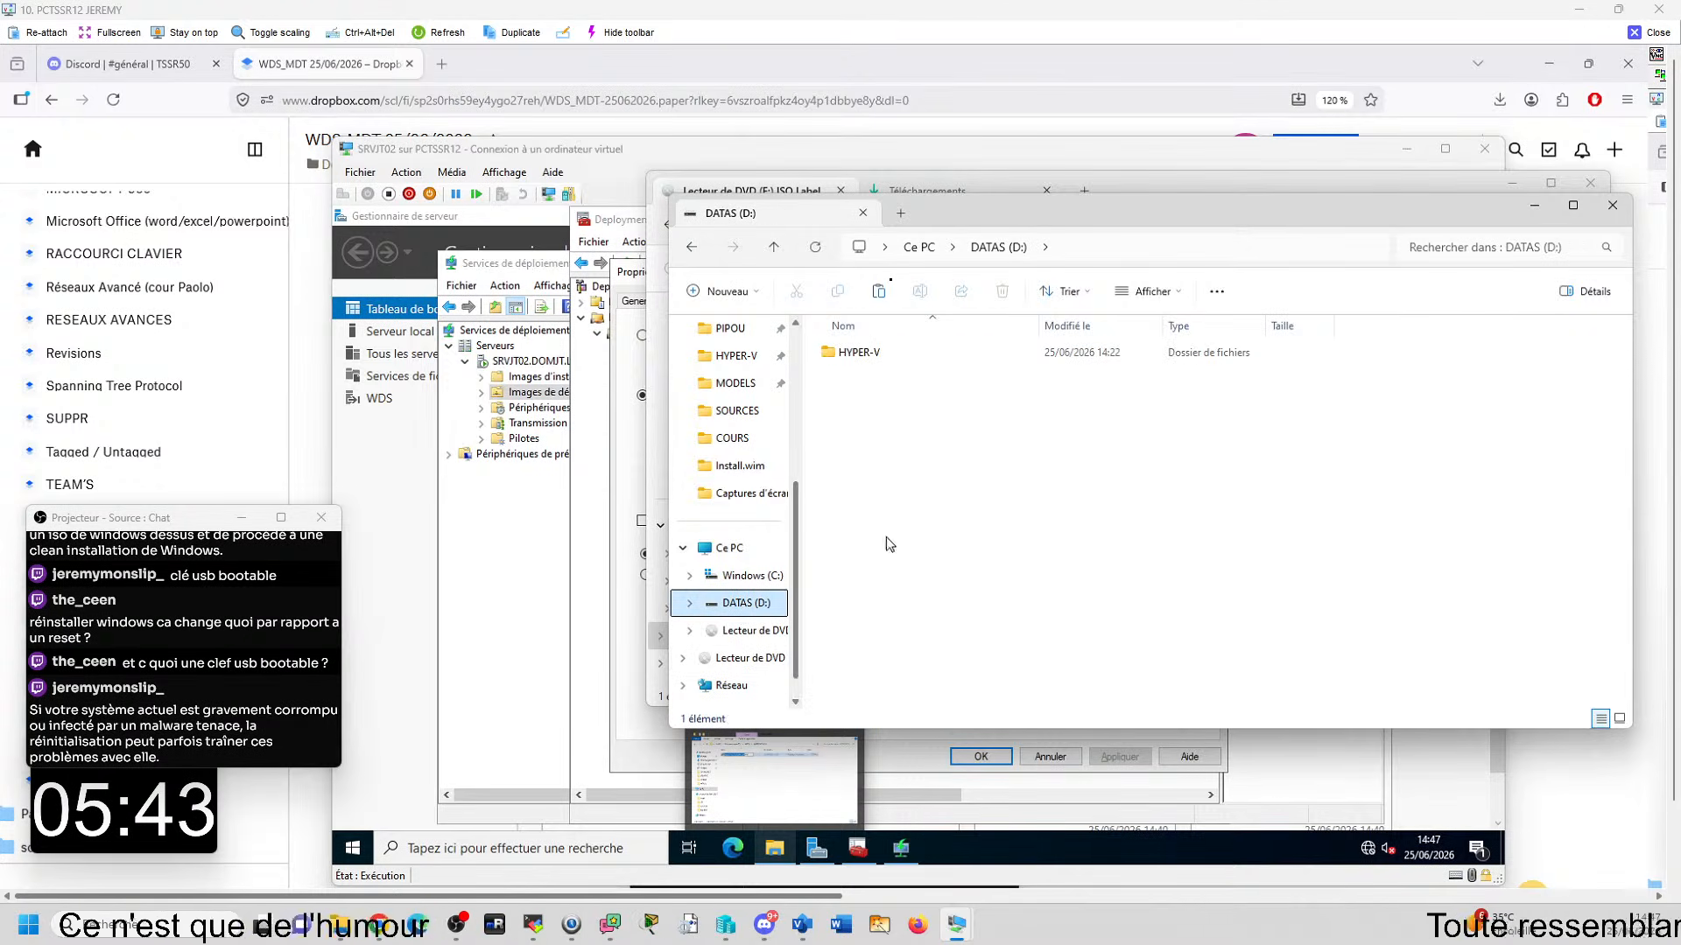
click(1611, 205)
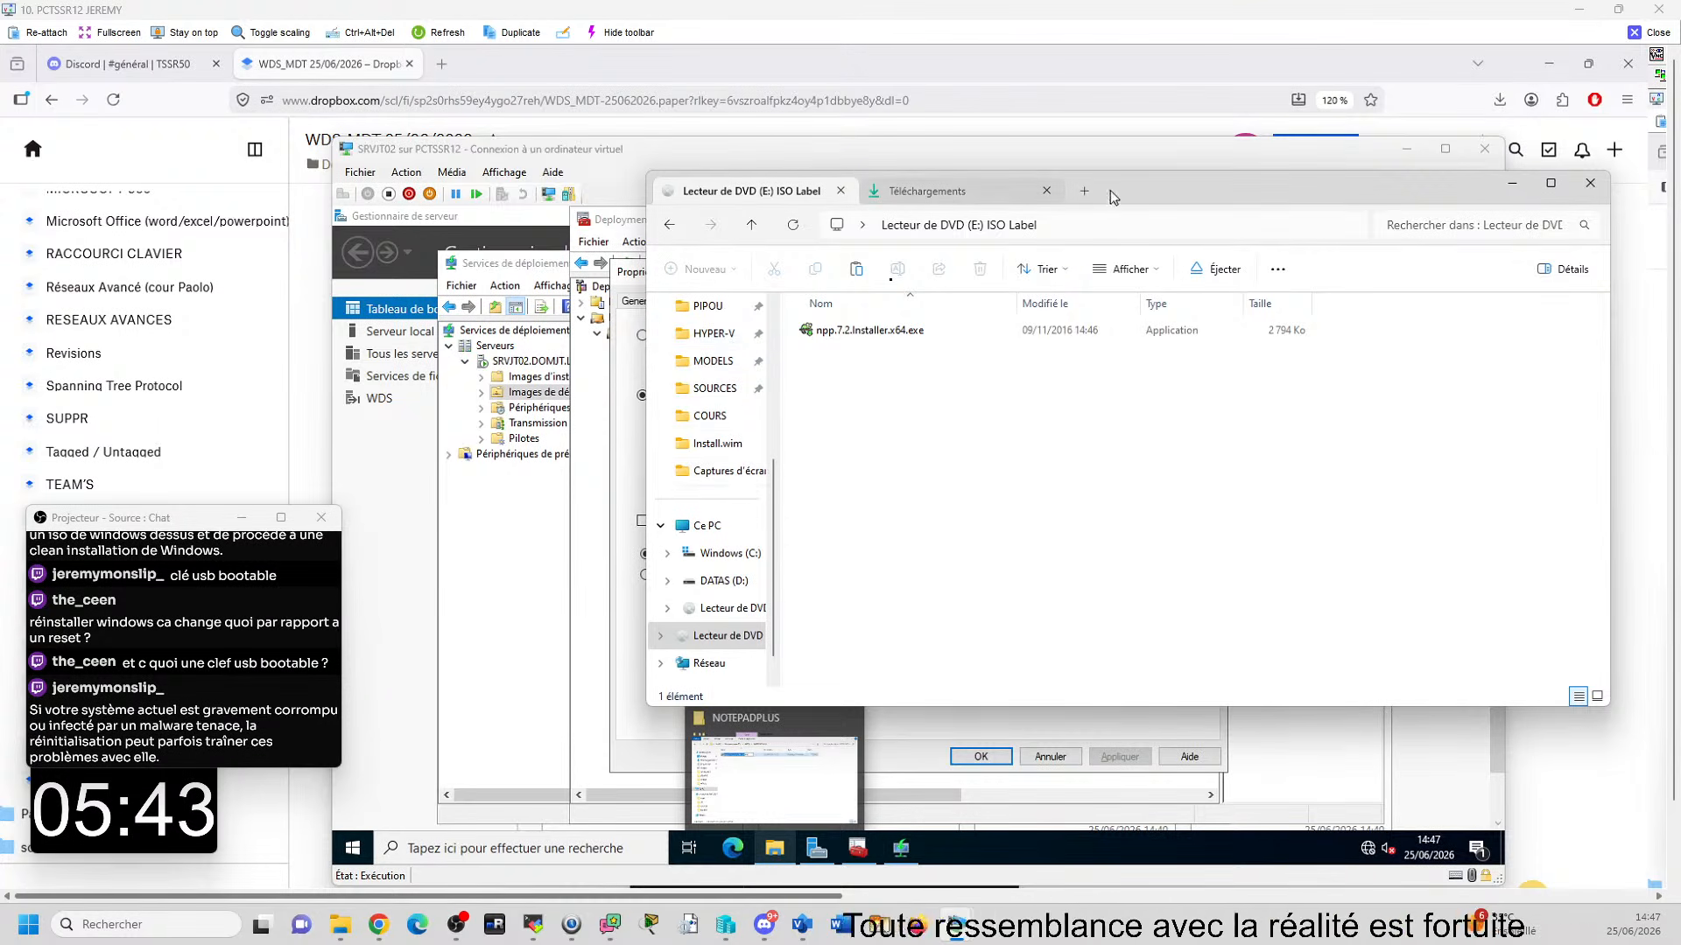
click(930, 191)
scroll(813, 545, down, 10)
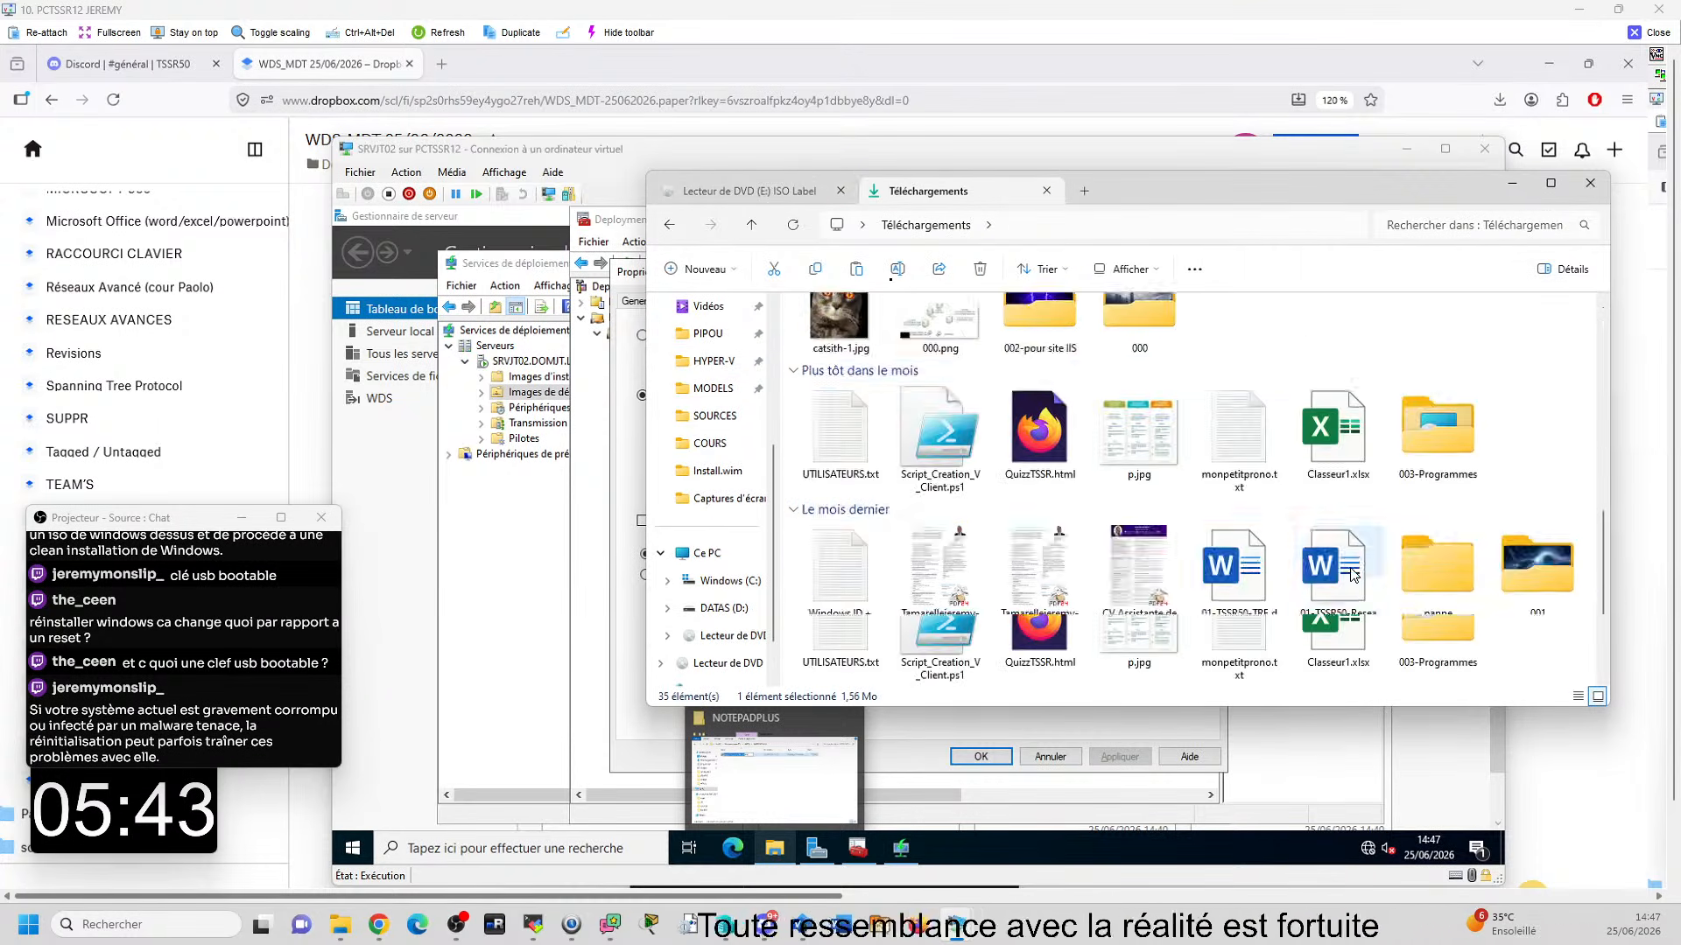
double_click(1467, 428)
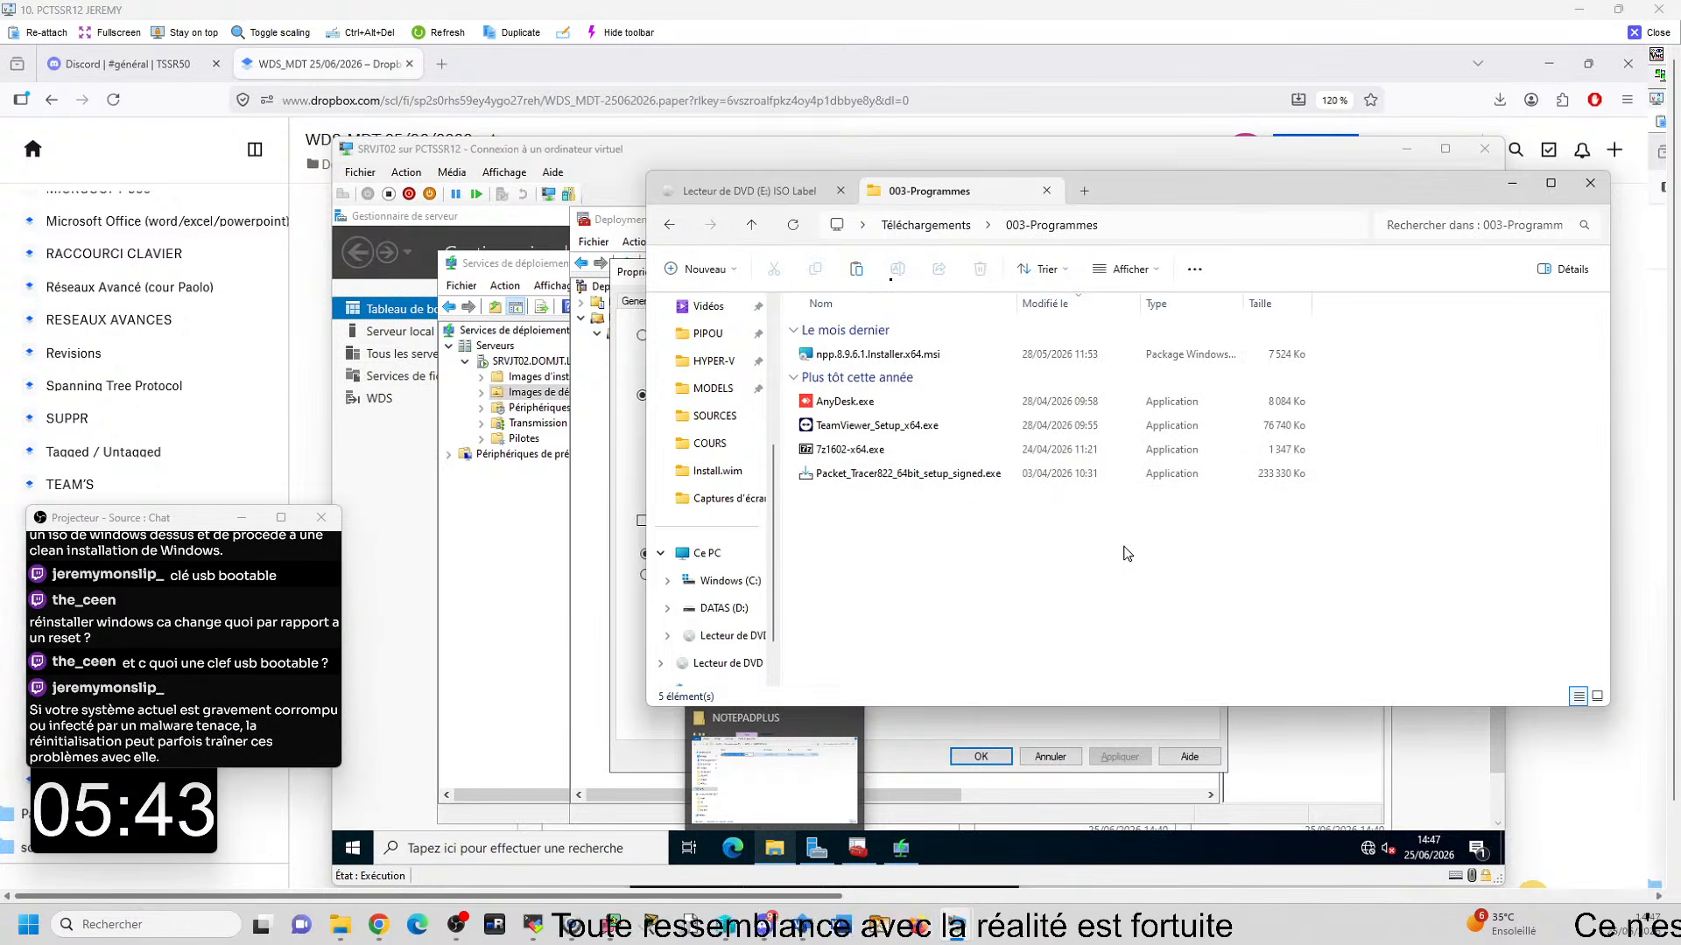
key(ctrl+v)
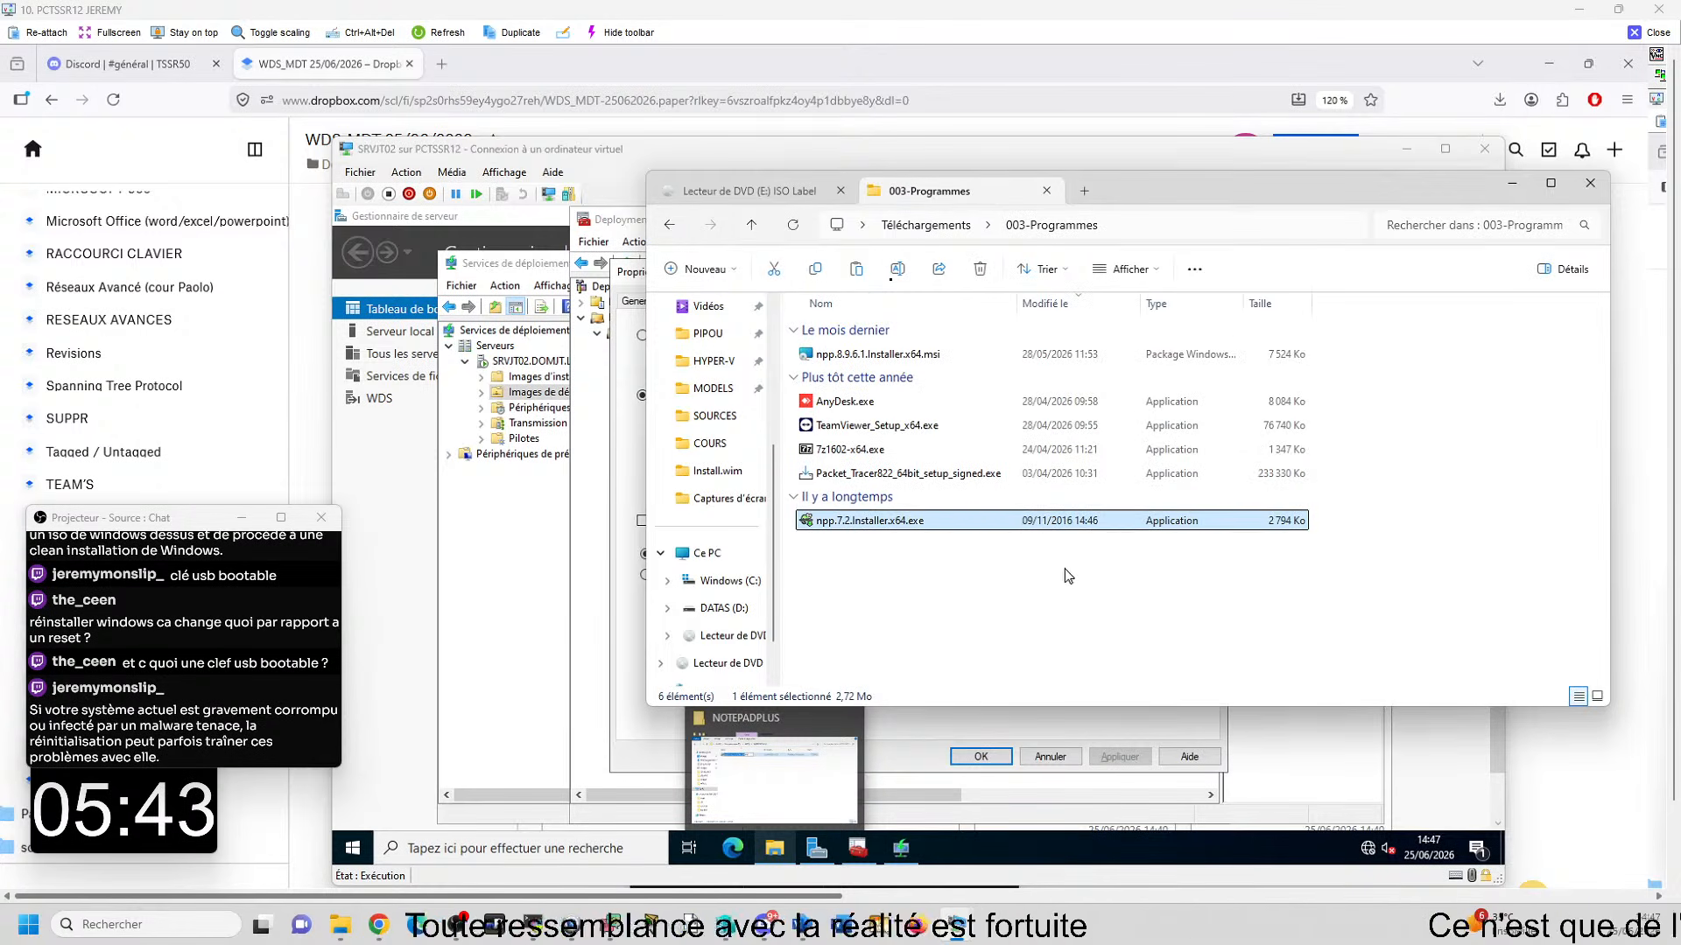
- Reuse the copied installer file's name to set NotePad++ 666's quiet install command to npp.7.2.Installer.x64 /S on SRVJT02
key(F2)
key(ctrl+c)
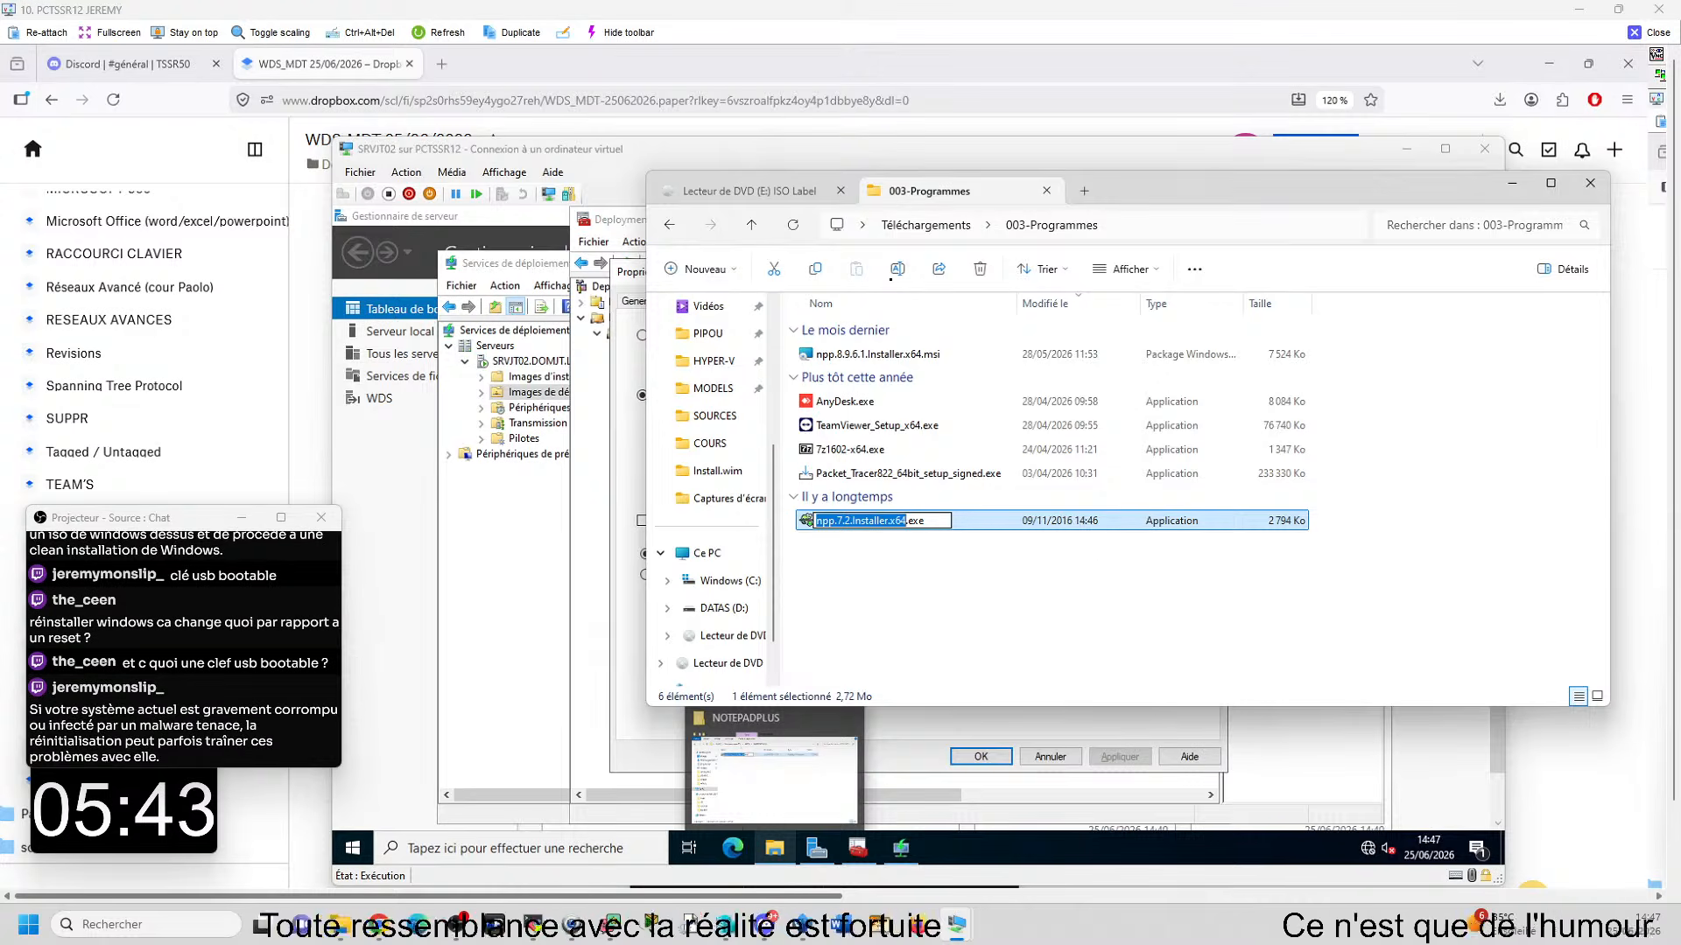
click(955, 924)
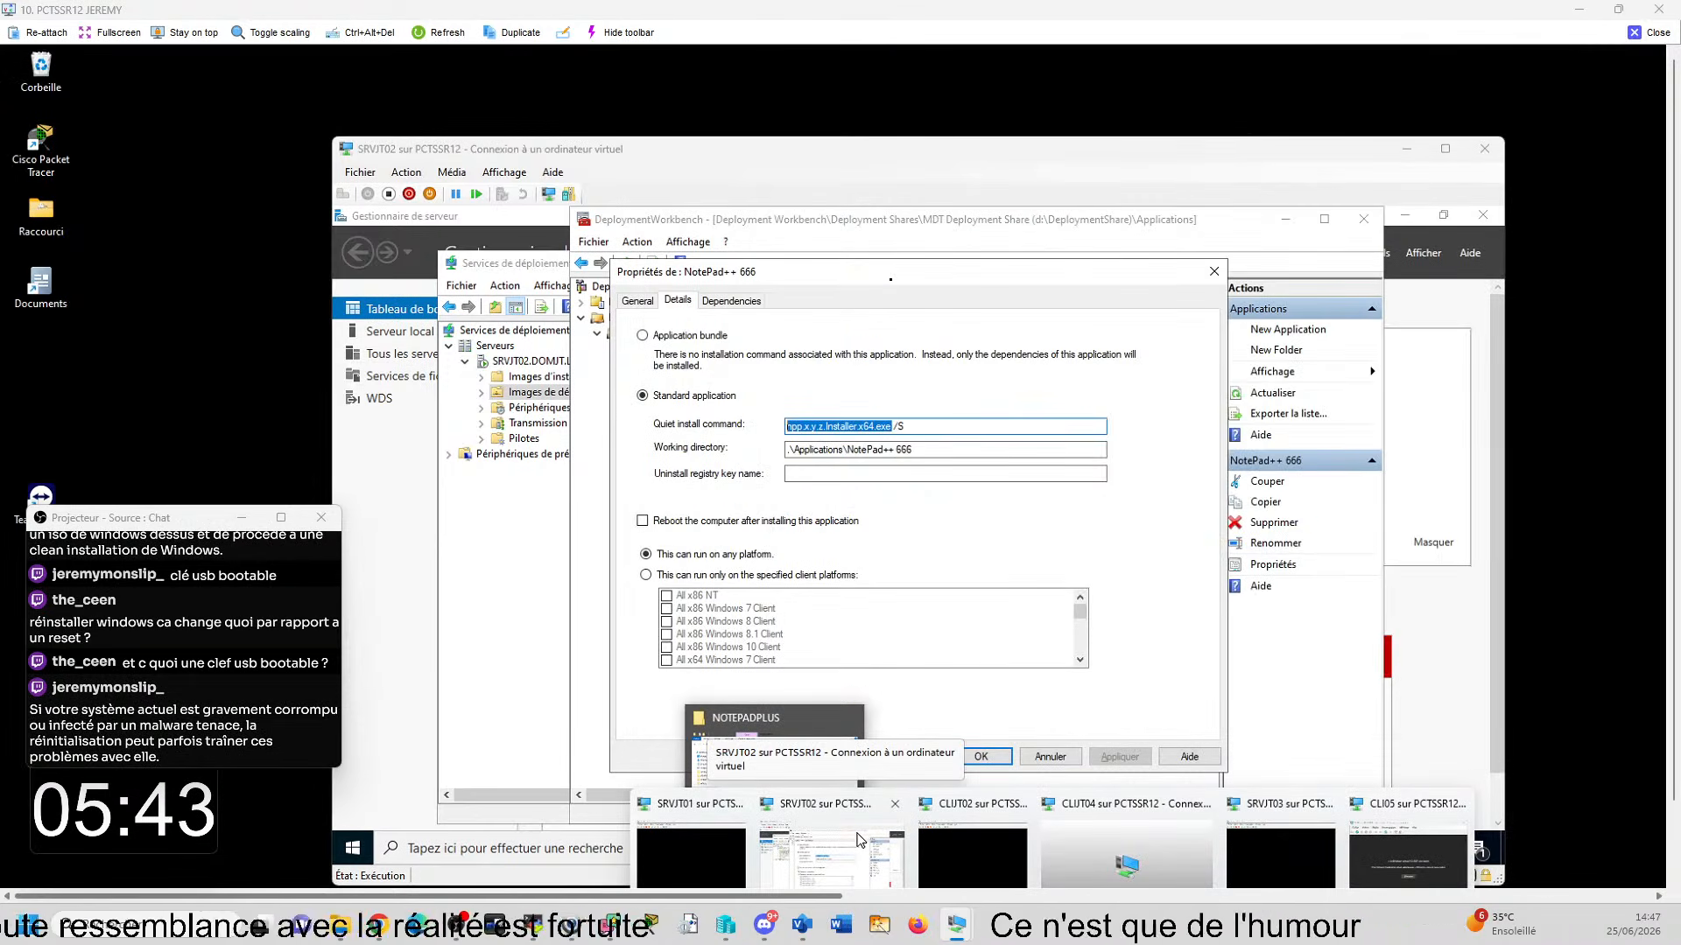
click(857, 840)
key(ctrl+v)
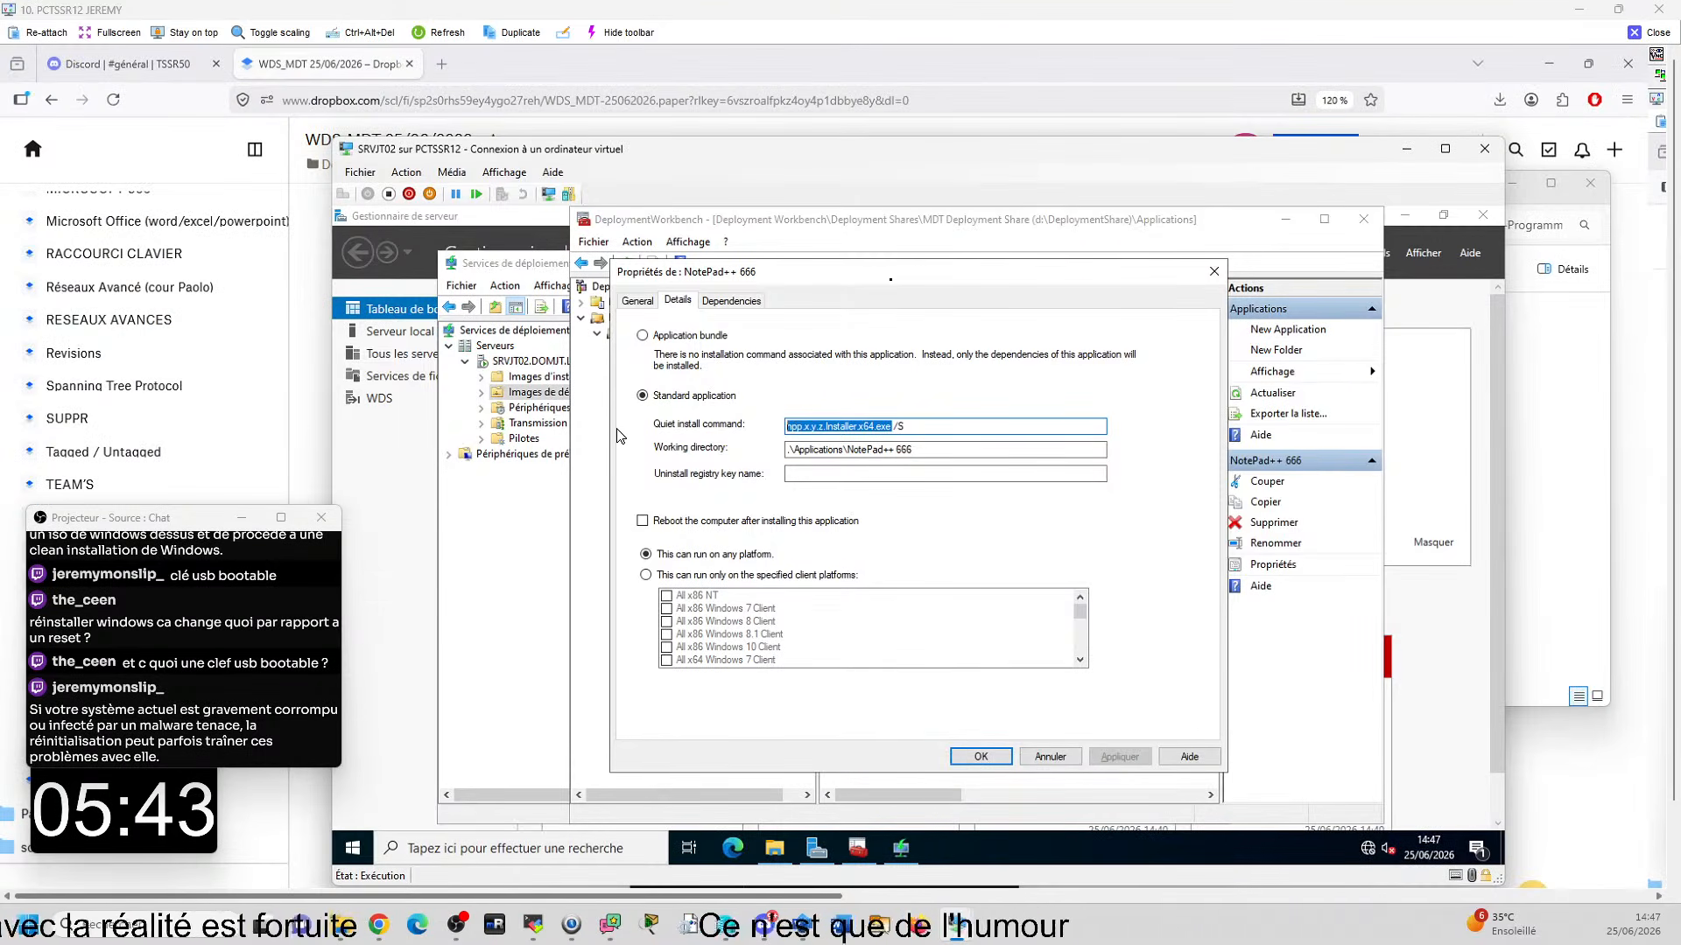
key(ctrl+v)
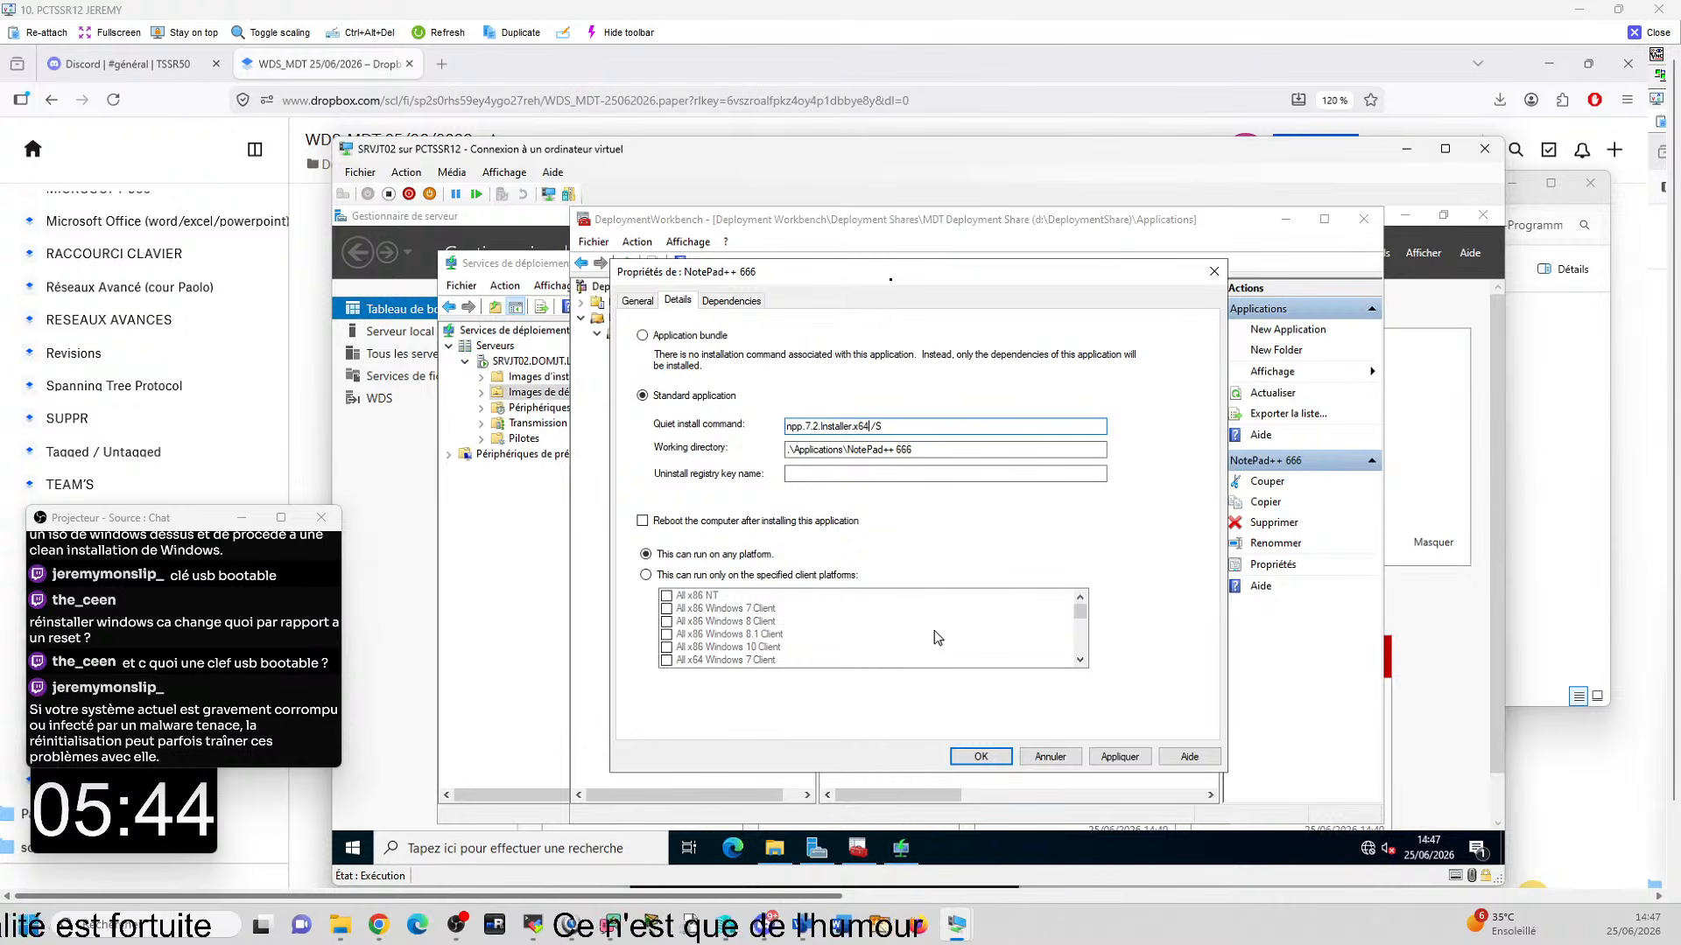
click(987, 758)
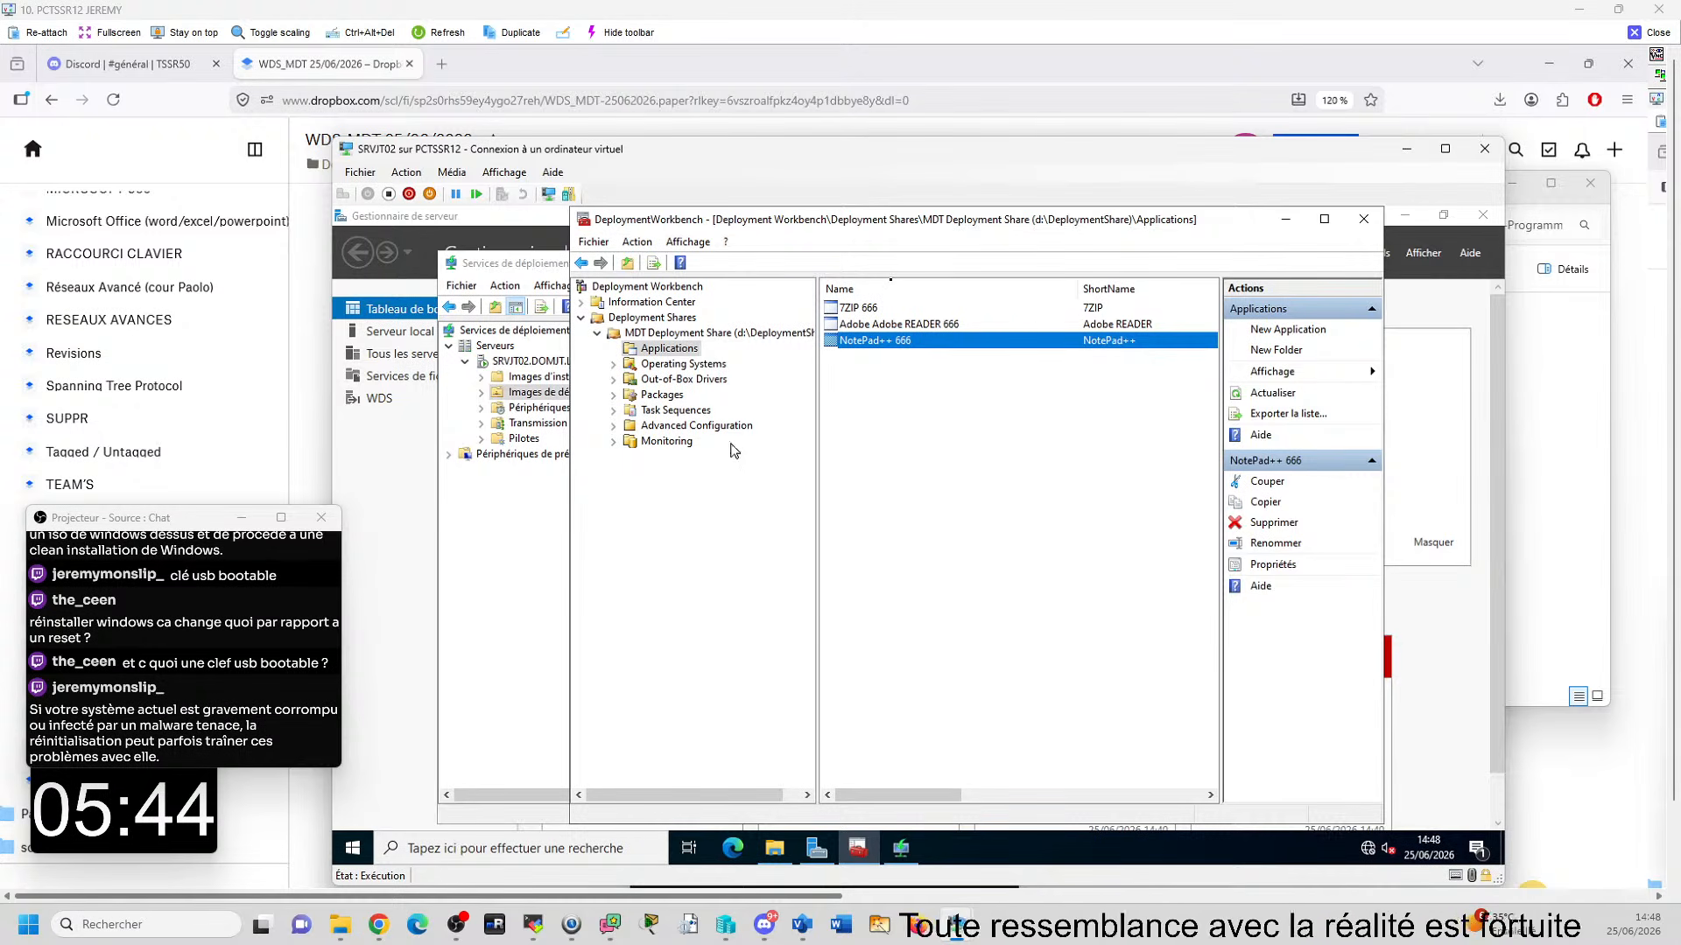
- Update the MDT Deployment Share on SRVJT02, completely regenerating the boot images, and finish the wizard
click(761, 334)
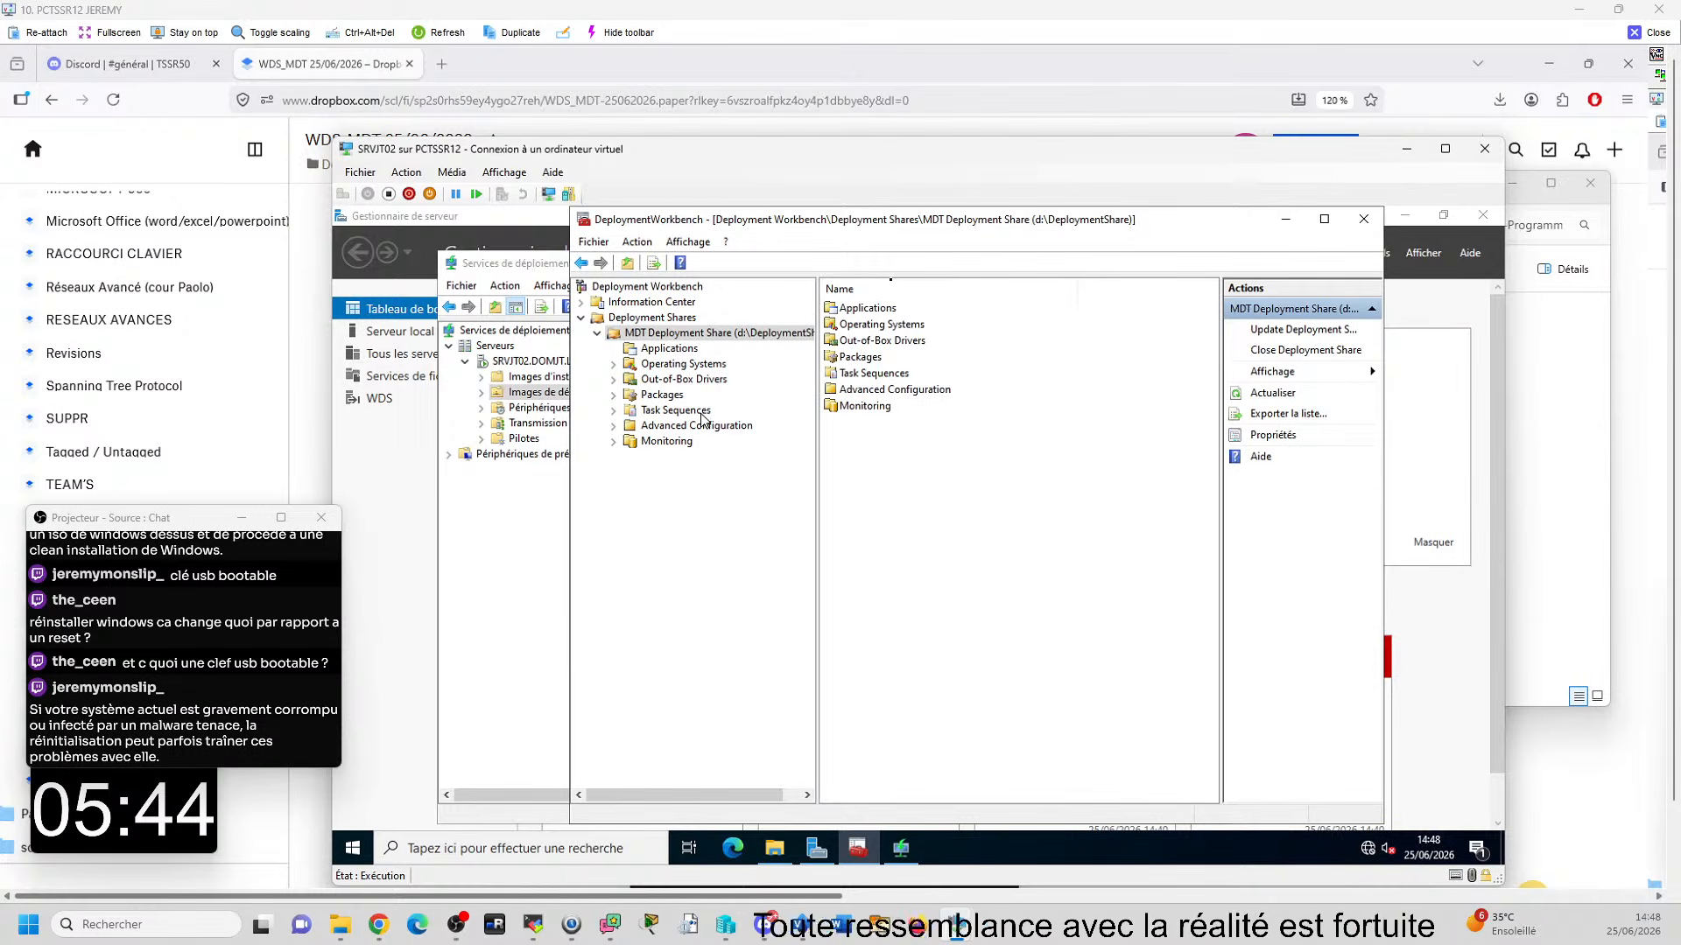
click(673, 411)
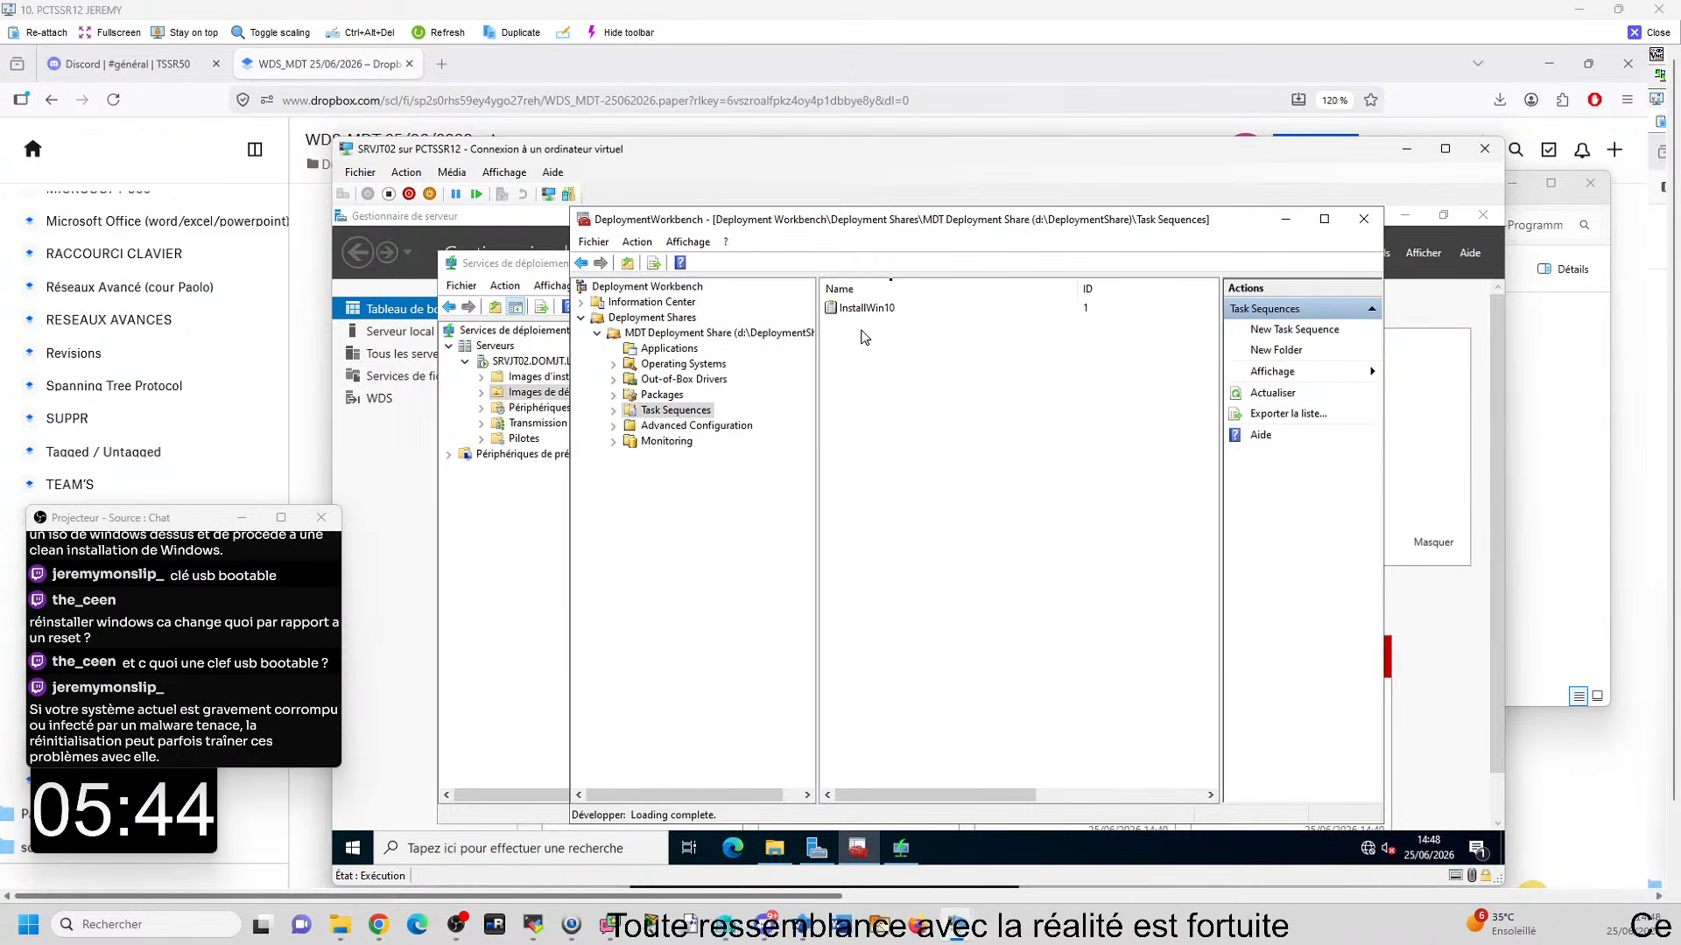
click(732, 334)
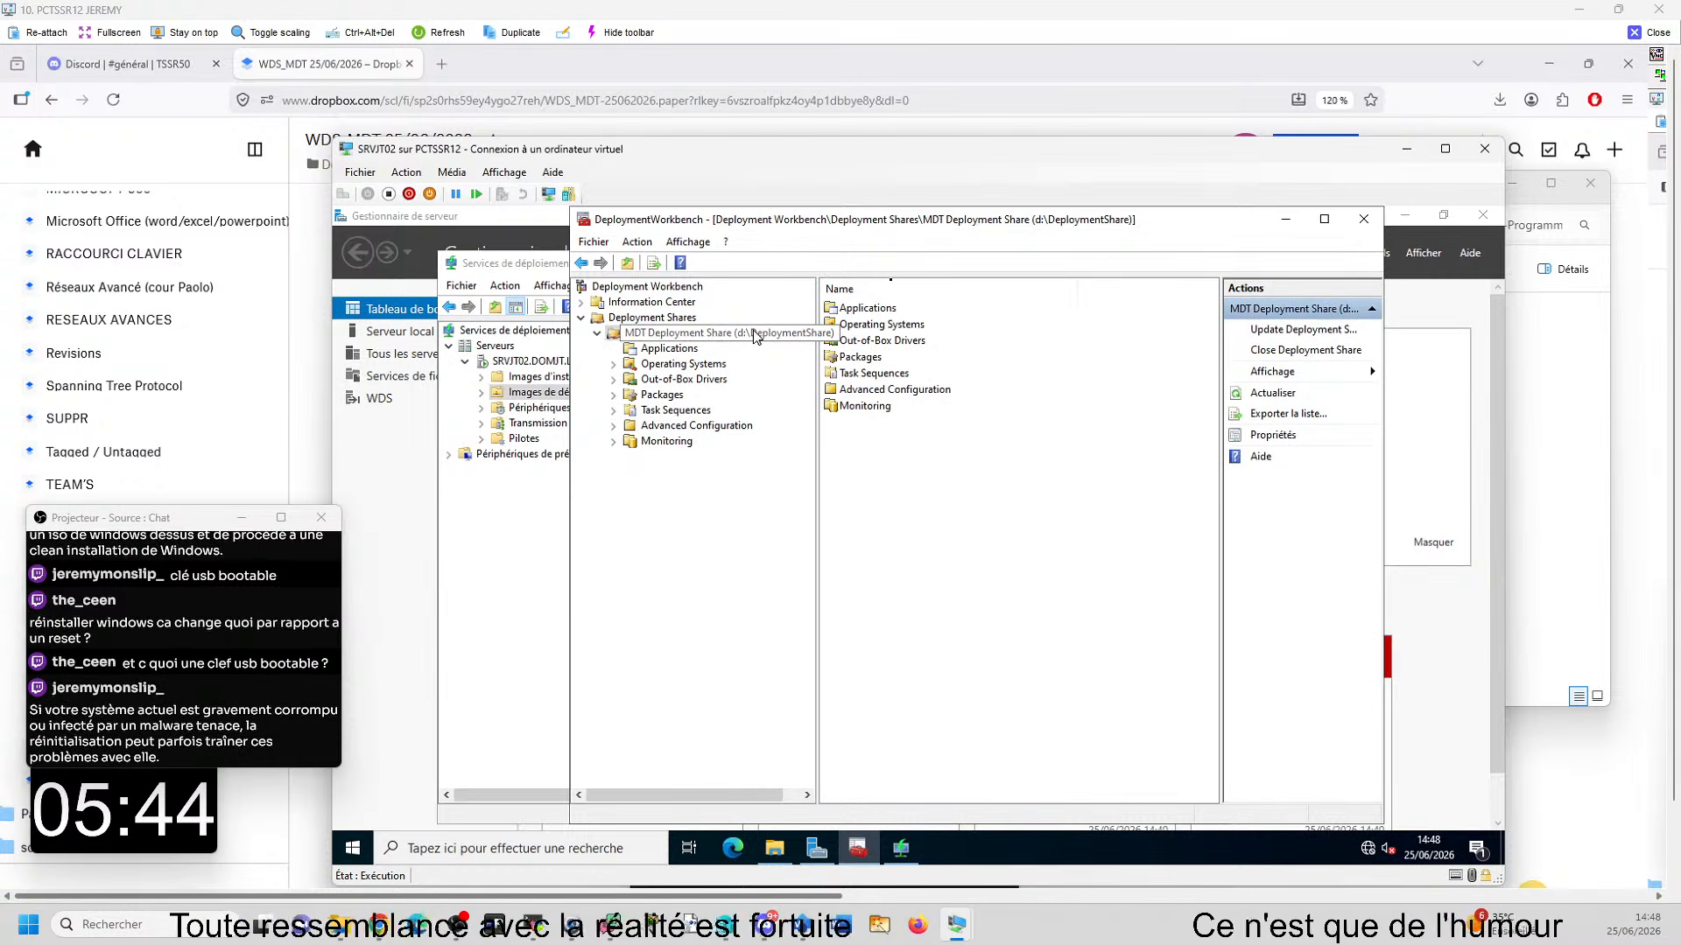
right_click(701, 333)
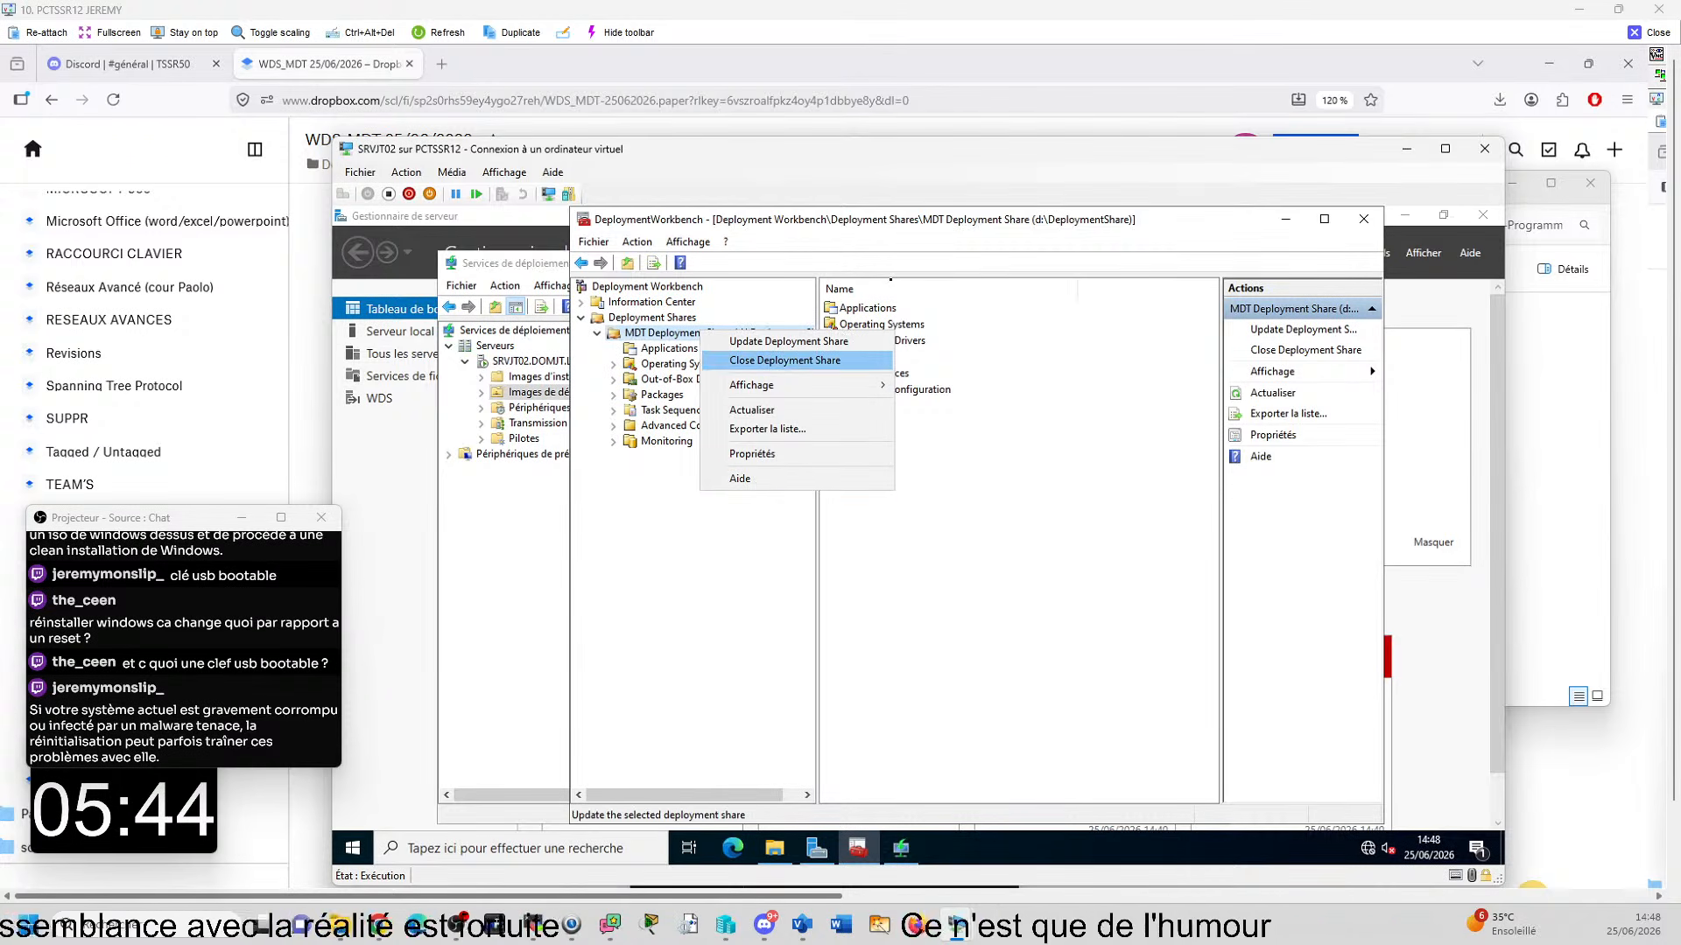
click(787, 343)
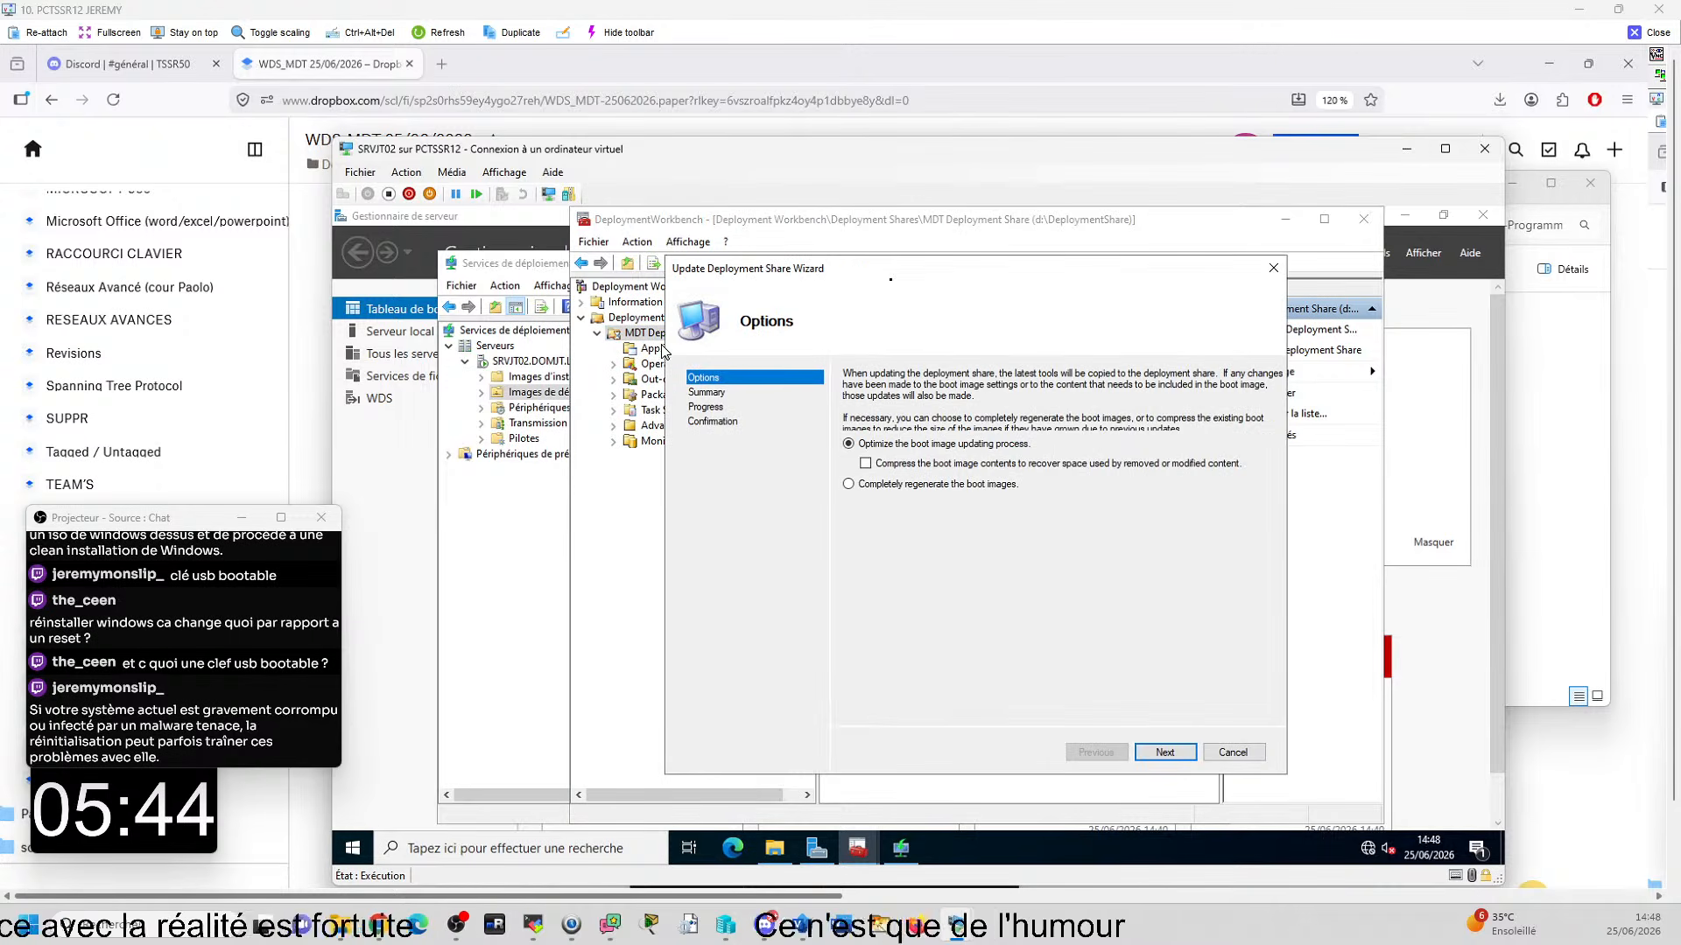
click(849, 484)
click(1165, 754)
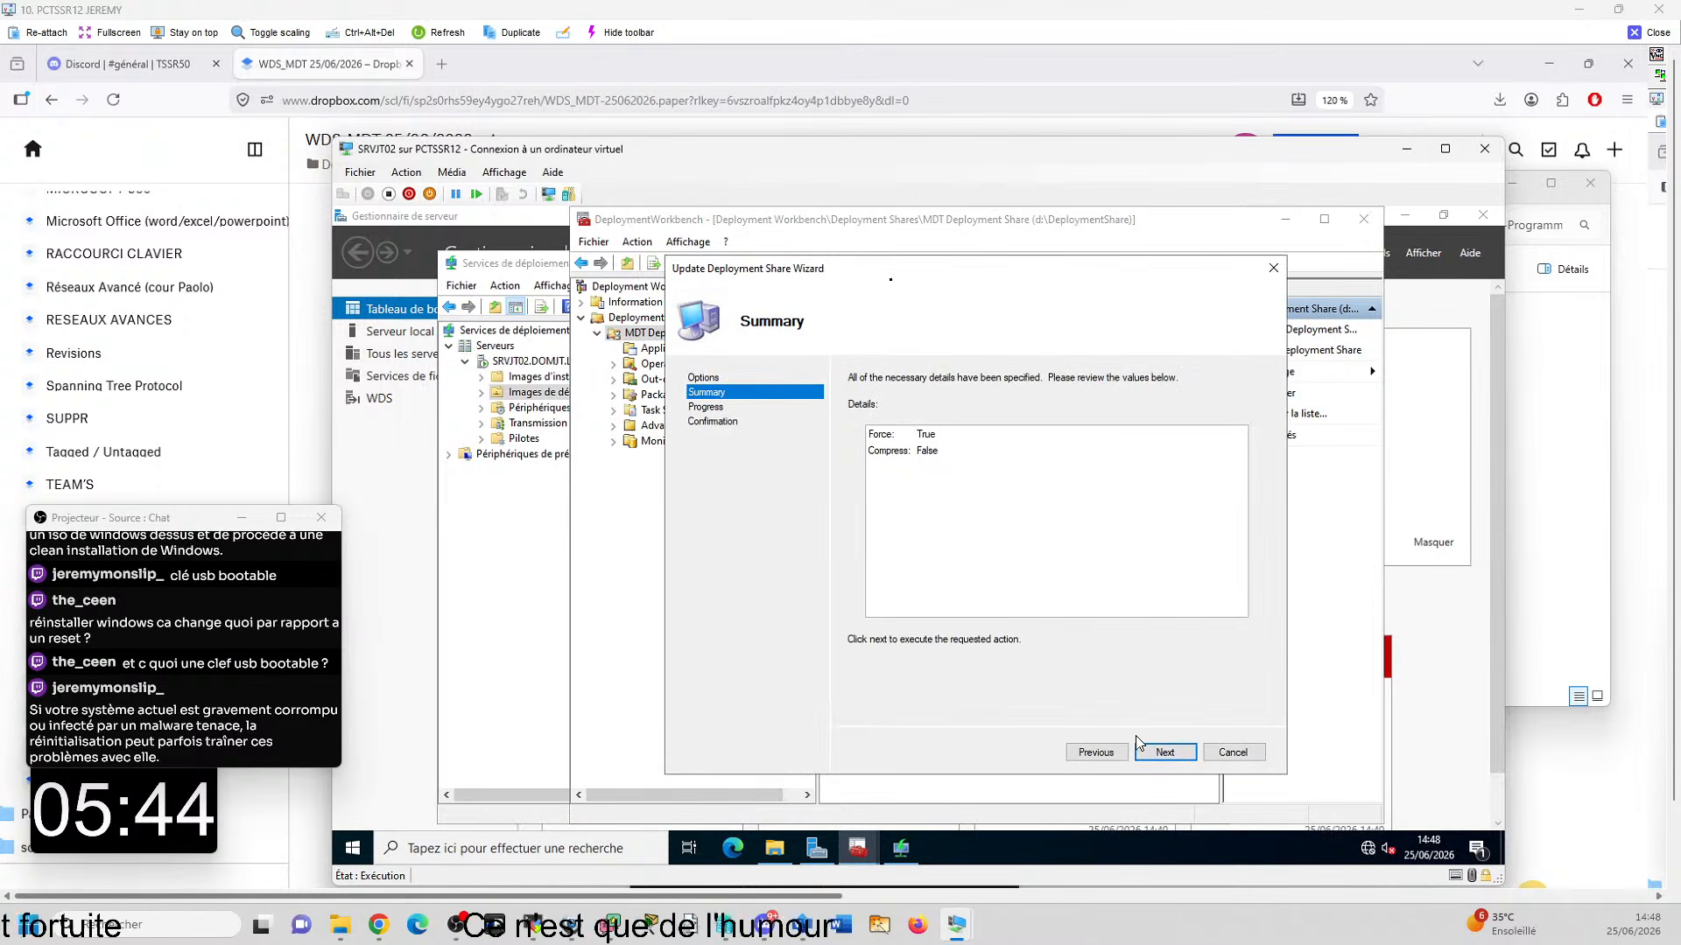
click(1165, 754)
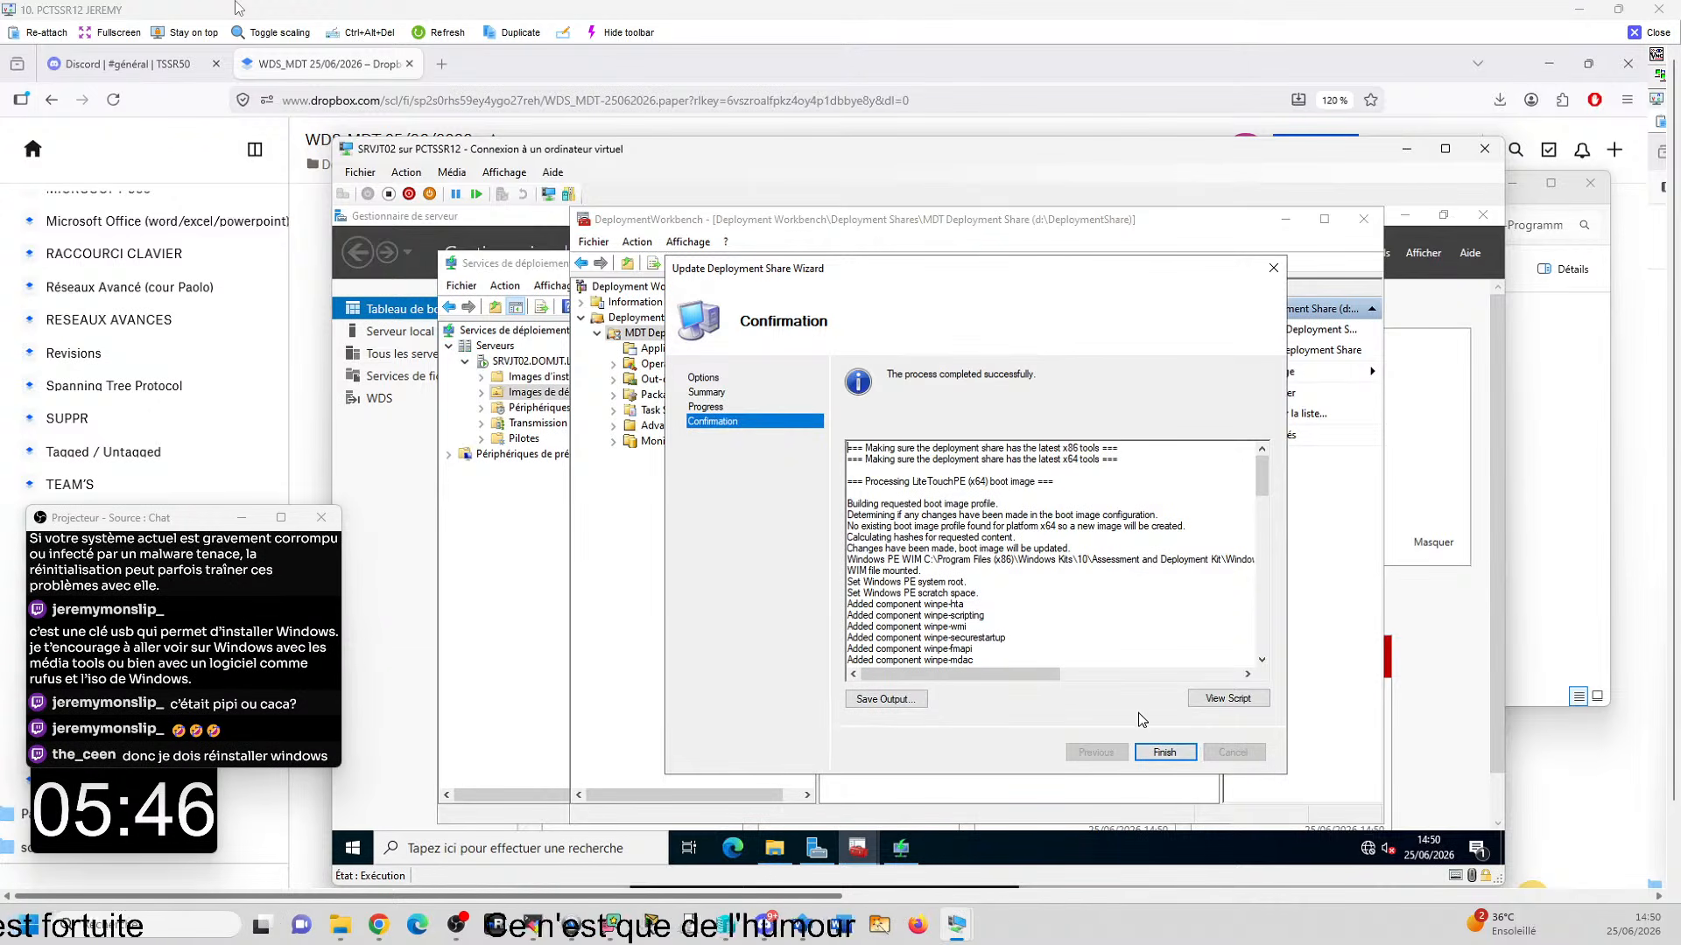
click(1162, 753)
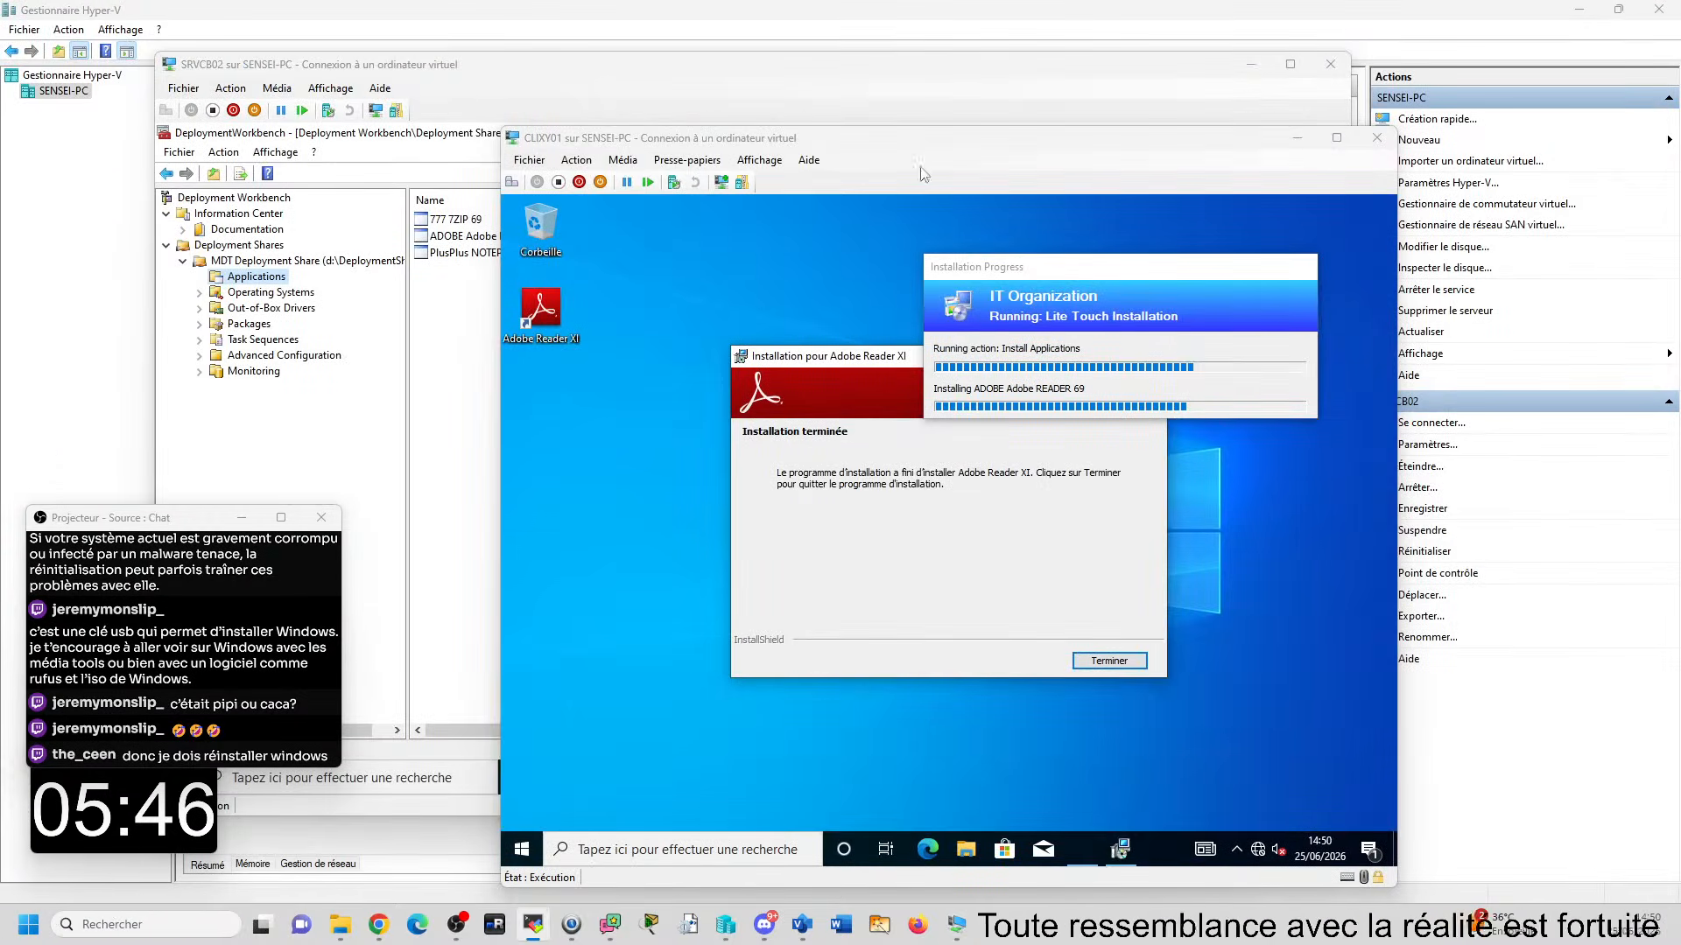
- Finish the Adobe Reader XI setup on CLIXY01, review the deployment summary's error details, and close the virtual machine's window
click(1106, 663)
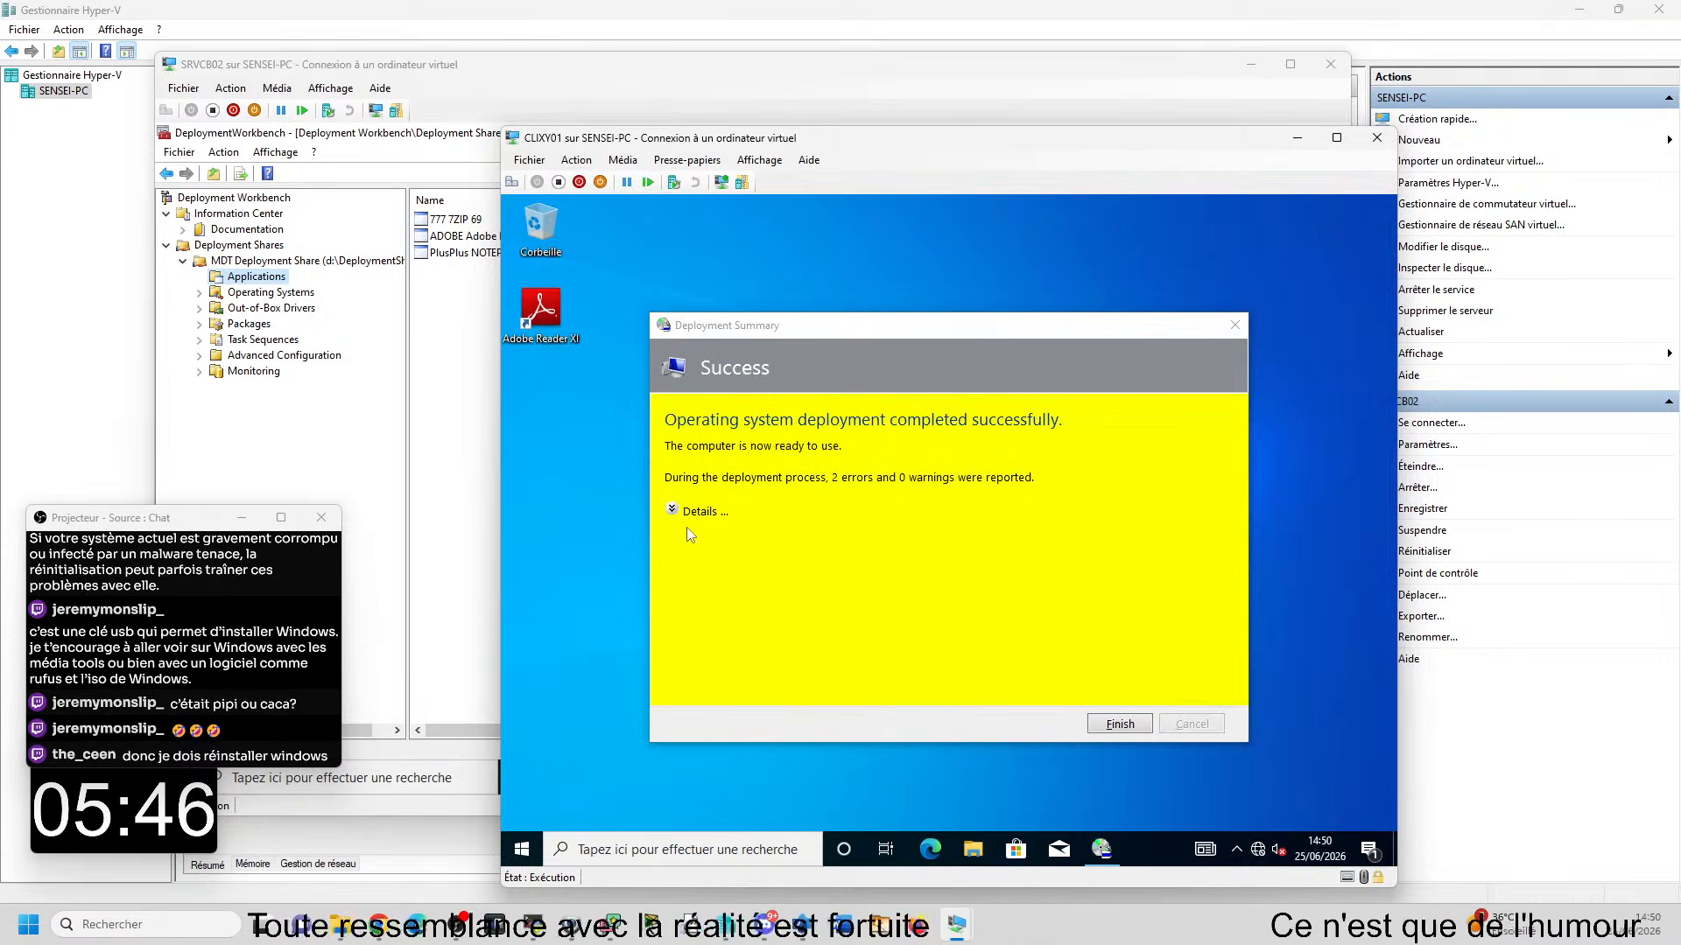
click(674, 515)
click(674, 516)
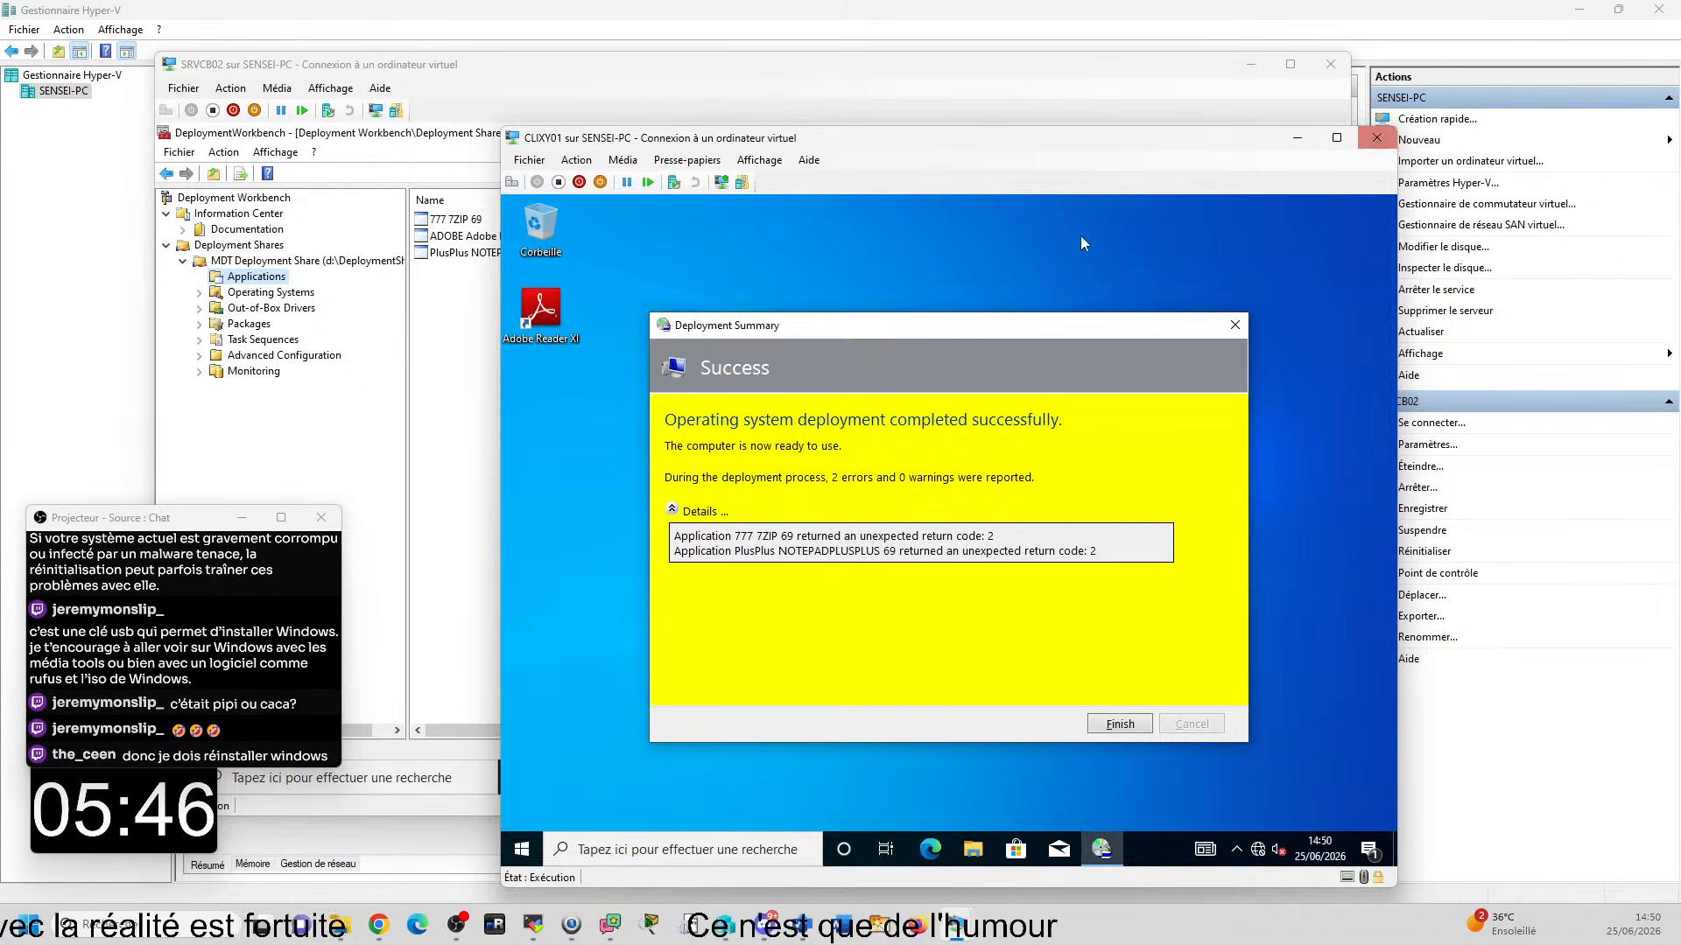
click(1376, 140)
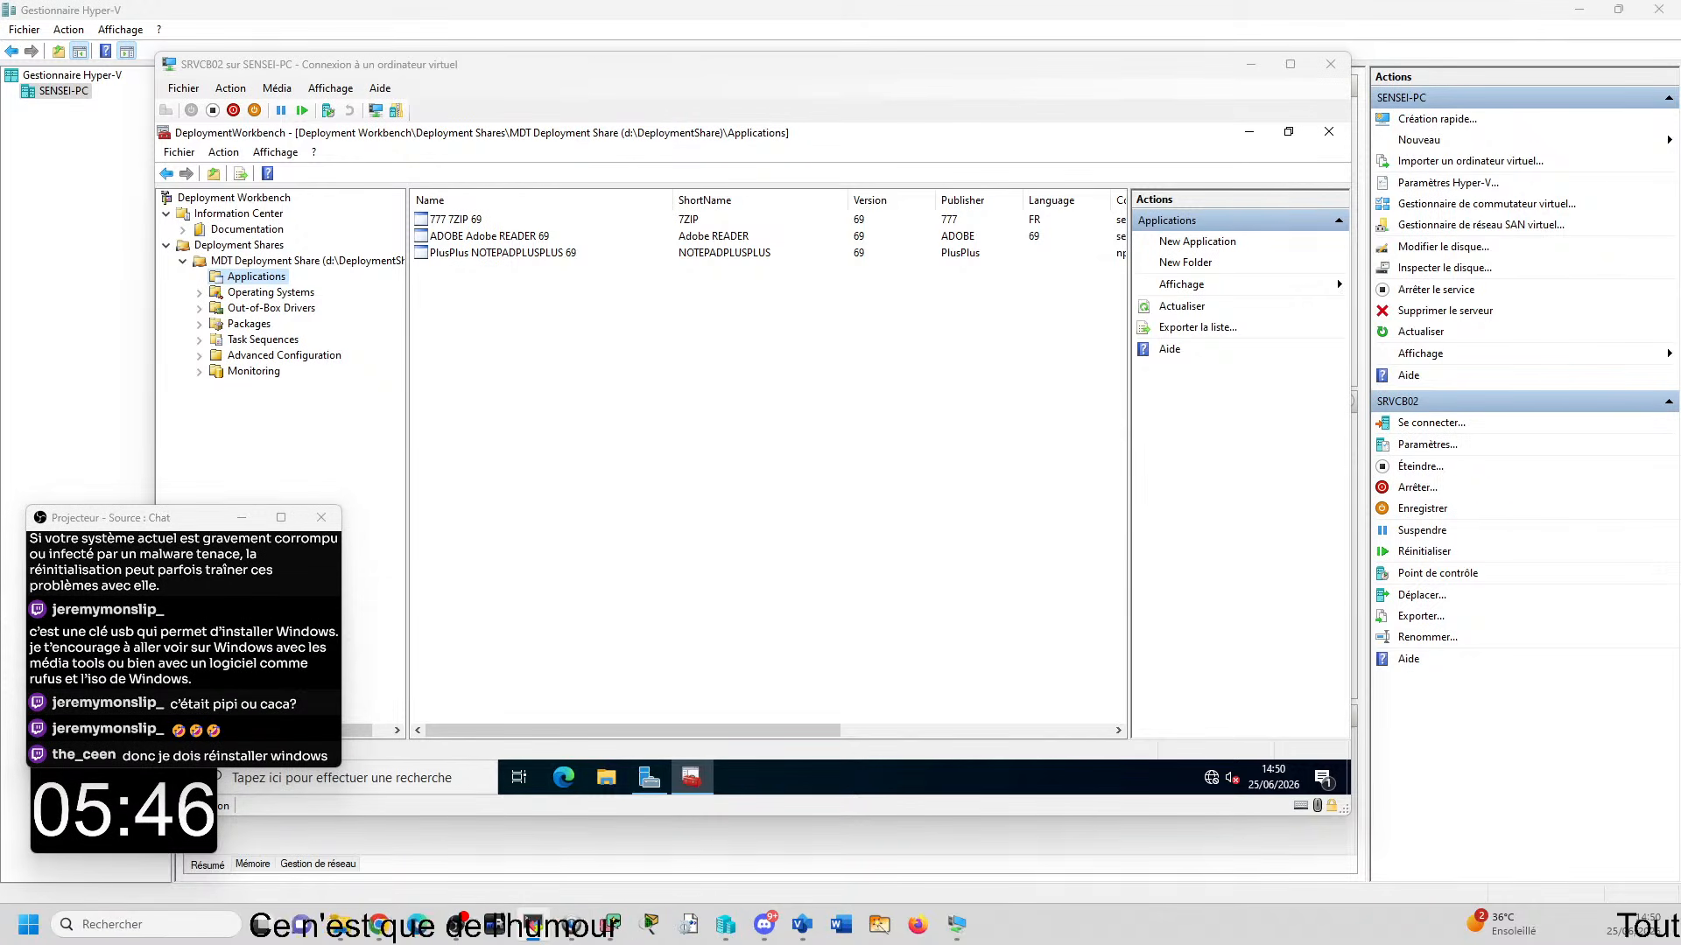
- Open the remote screen of PCTSSR02 and examine the deployment summary details on CLINB01
drag(1680, 376, 720, 13)
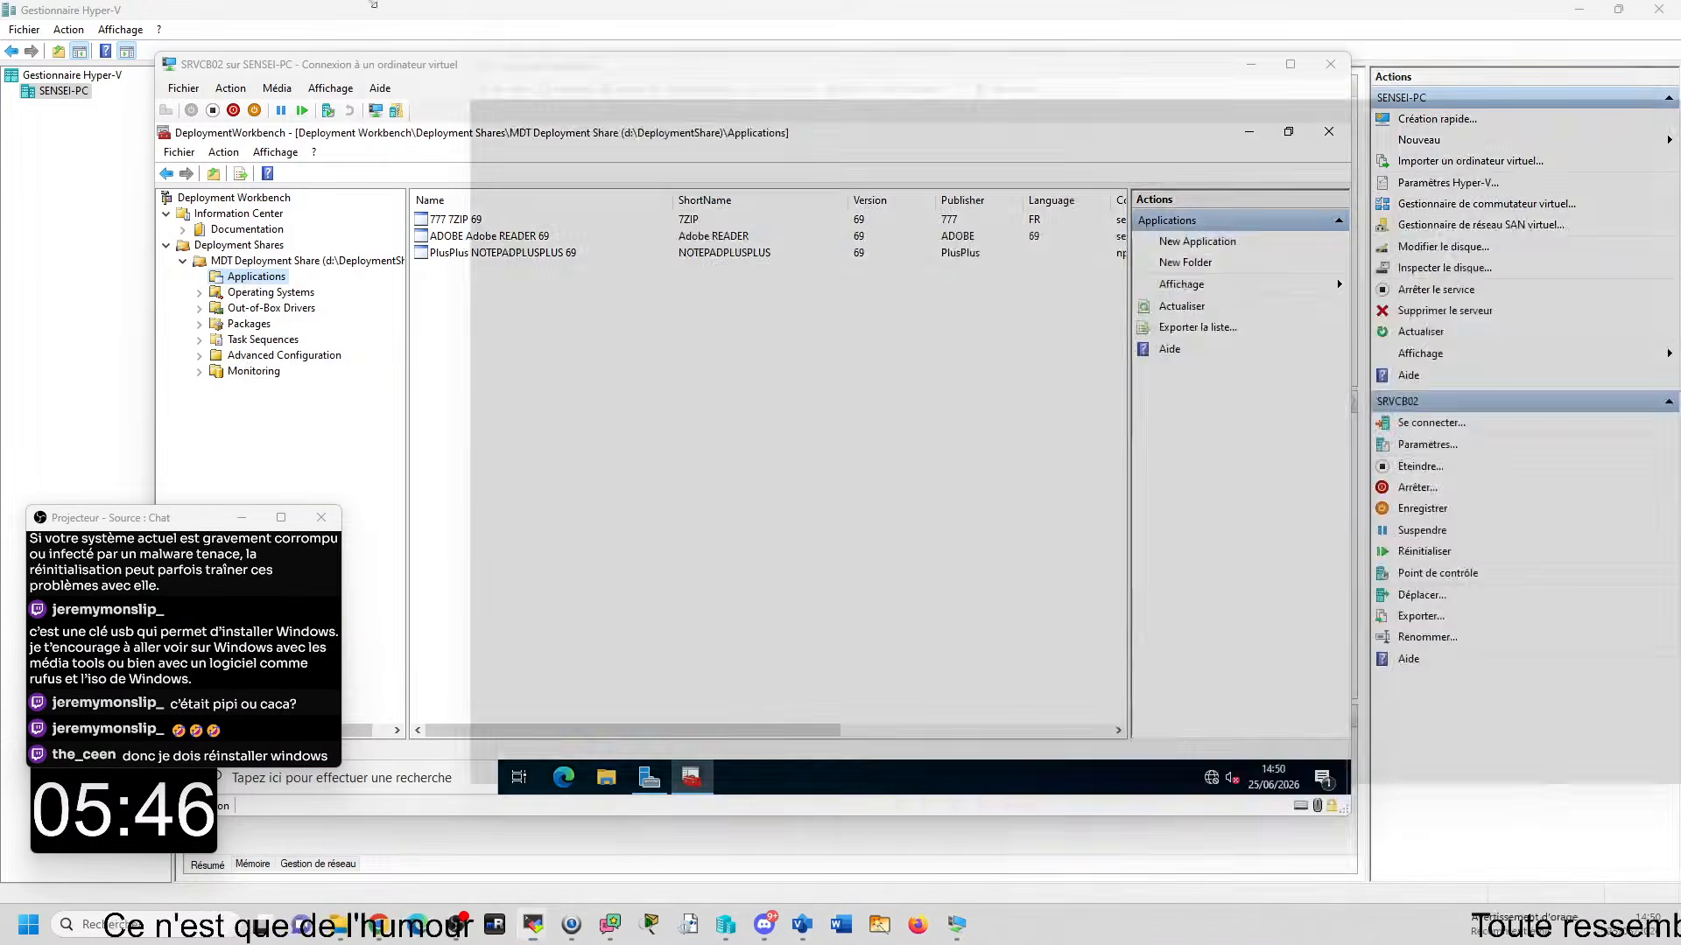
double_click(742, 17)
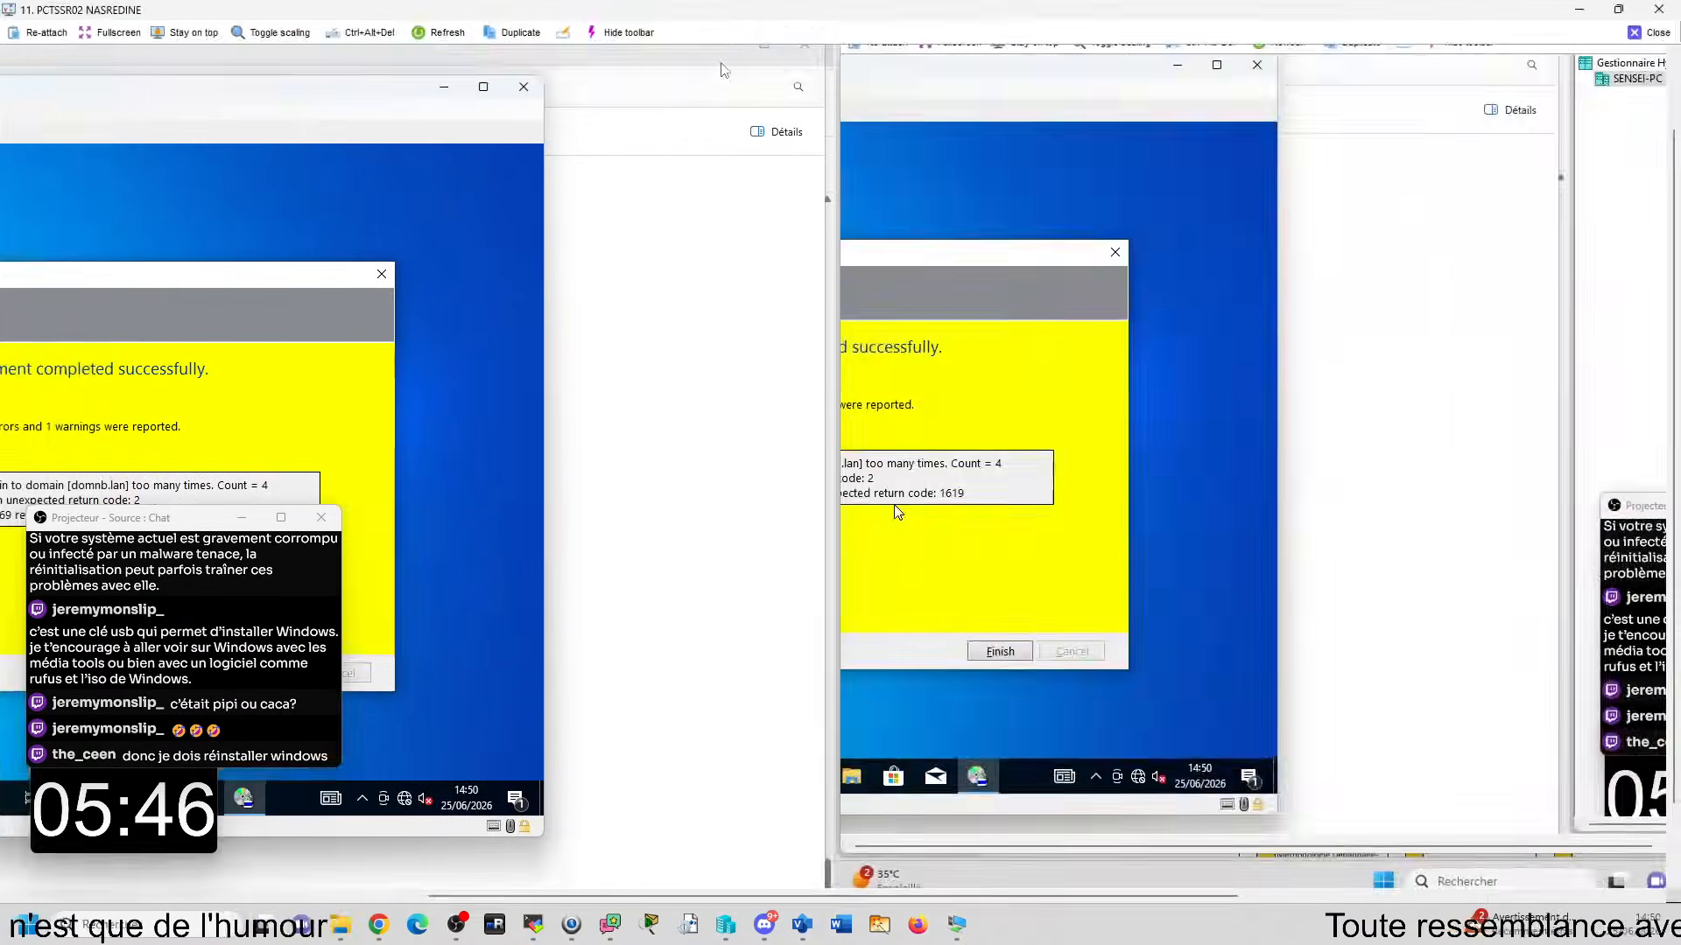
drag(646, 897, 179, 859)
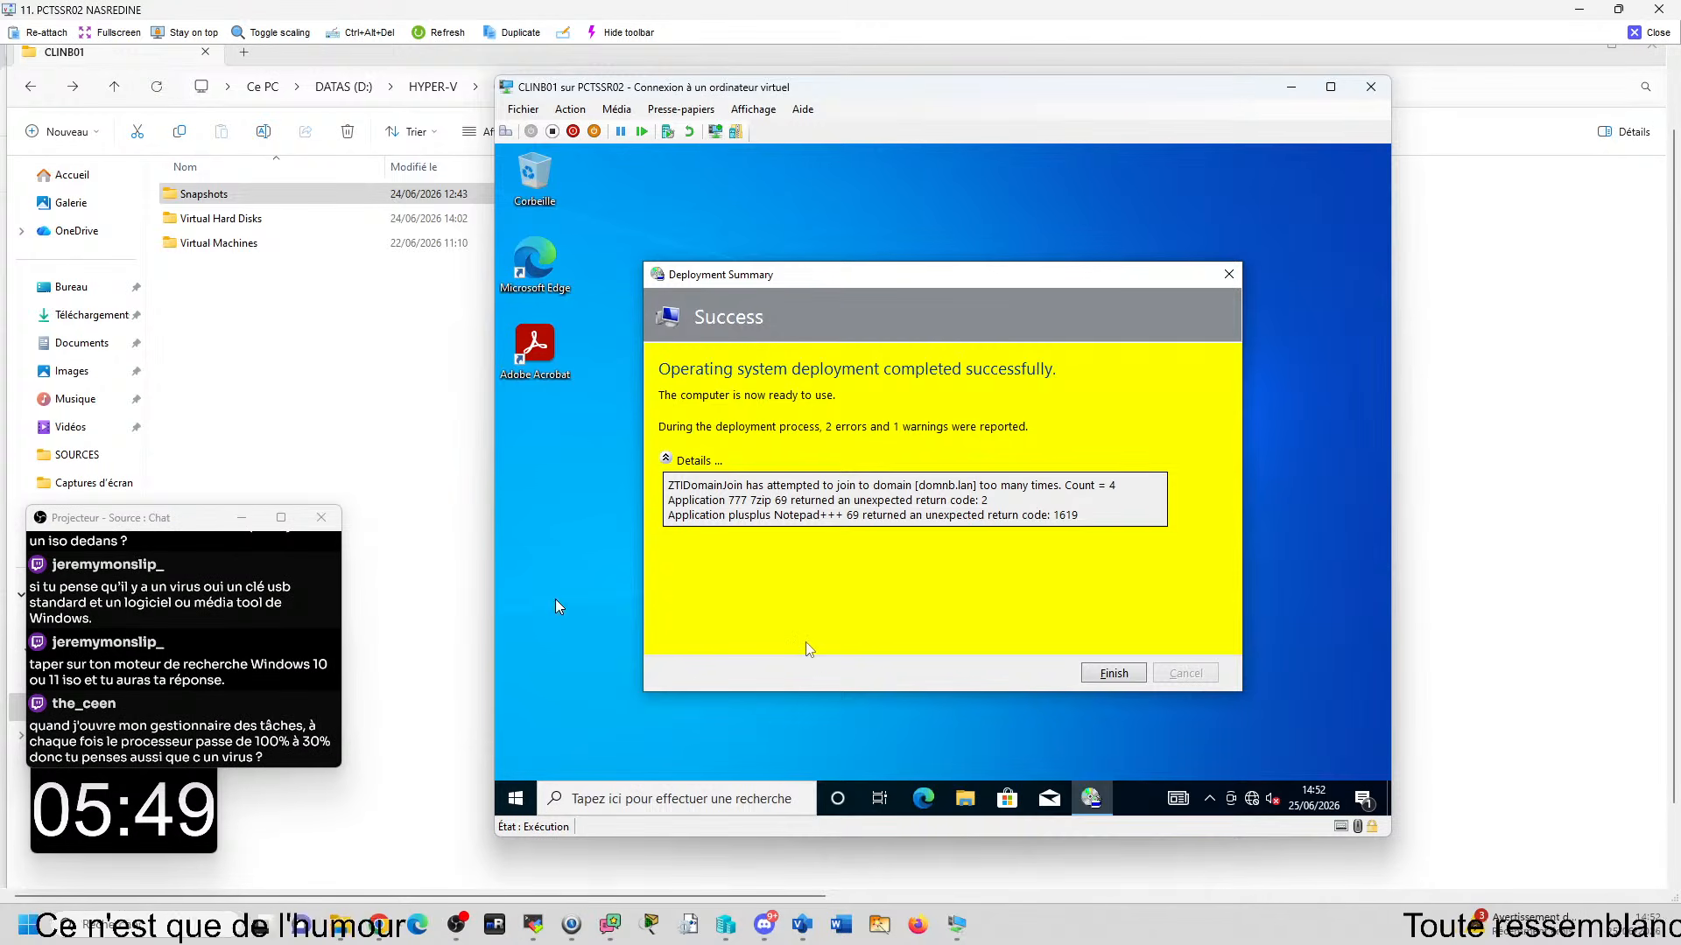
- In SRVNB02's Deployment Workbench, reduce the switches in the 777 7zip 69 quiet install command to /s, then close the remote view
click(585, 628)
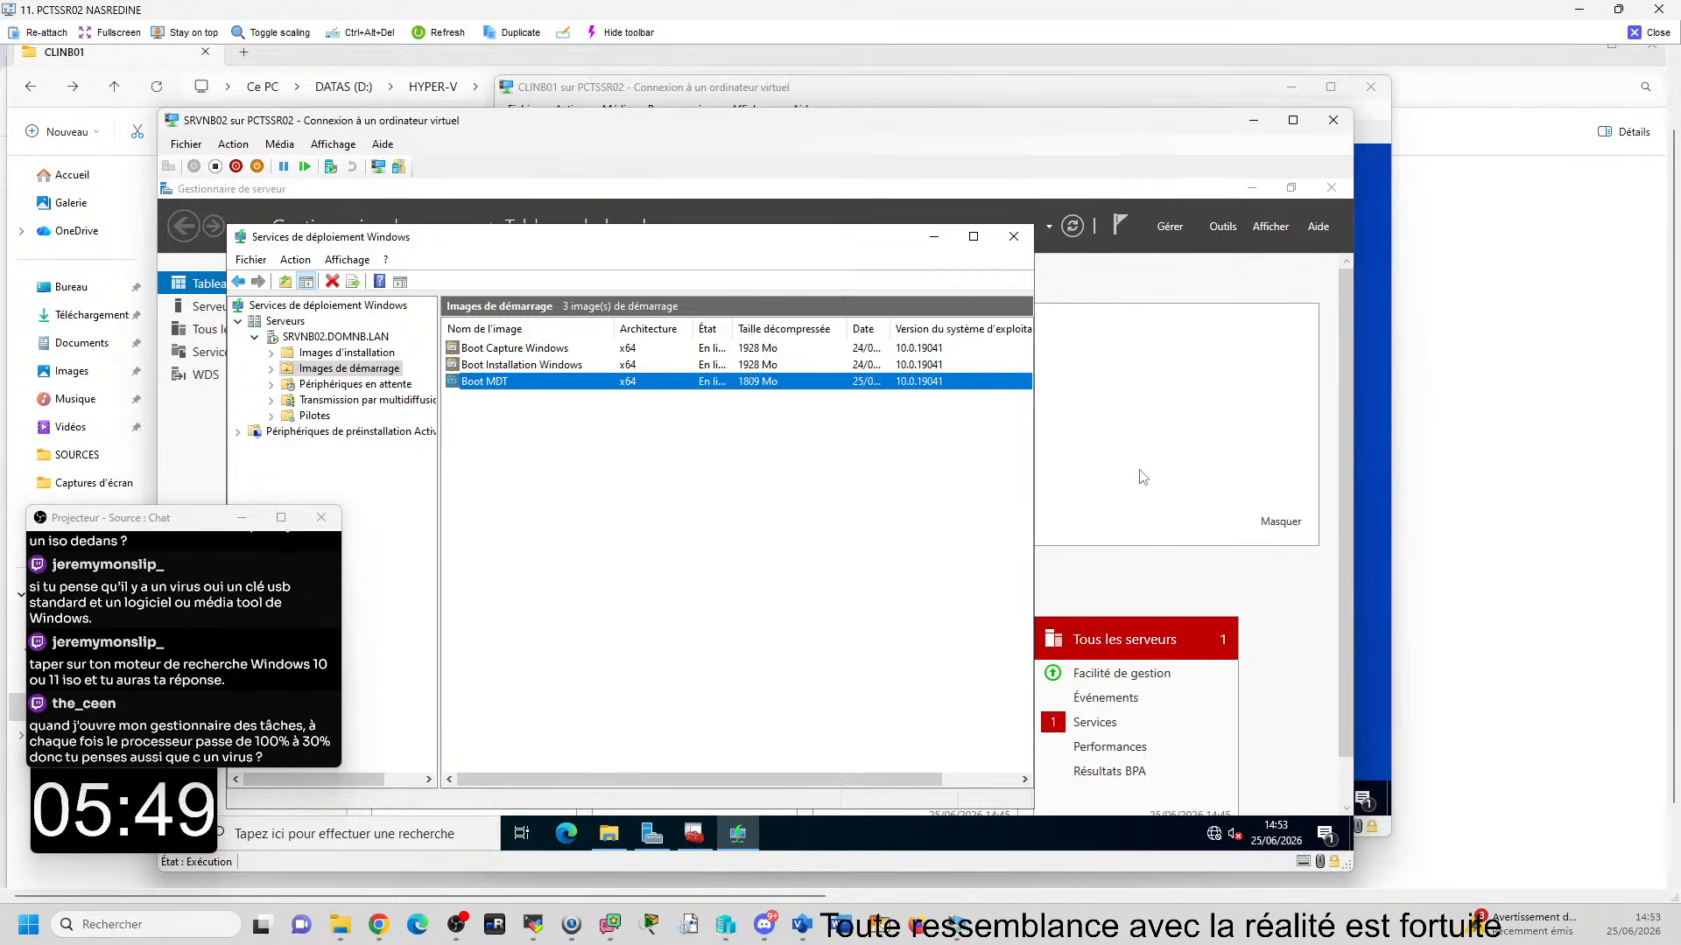
click(694, 833)
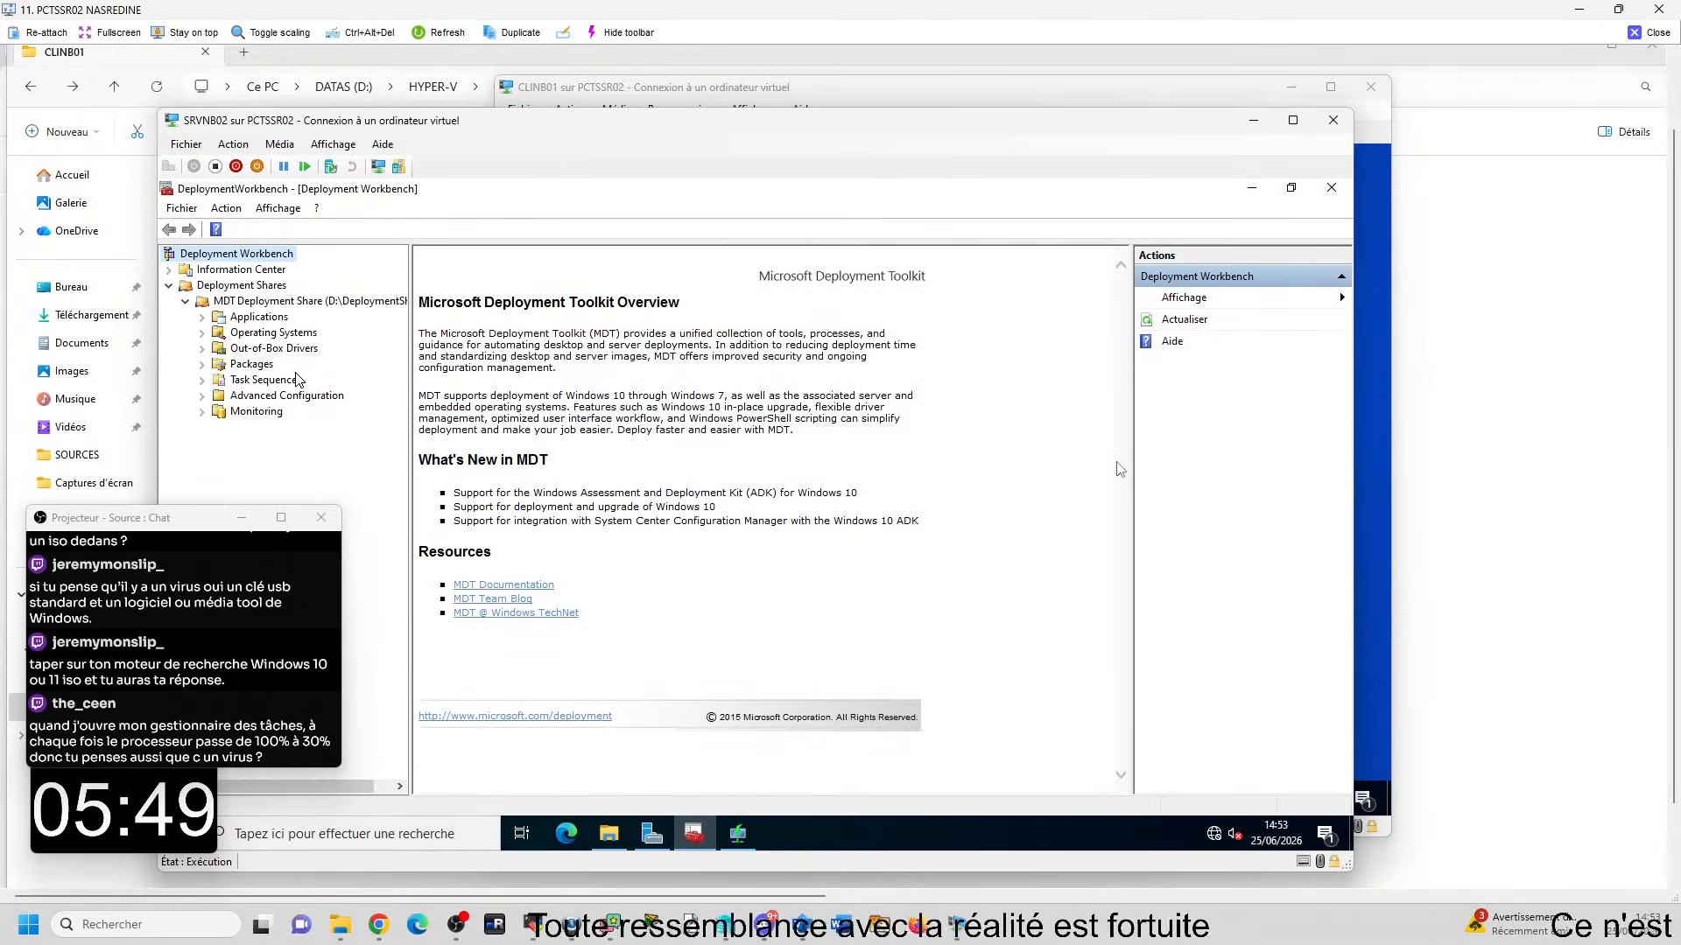
click(261, 317)
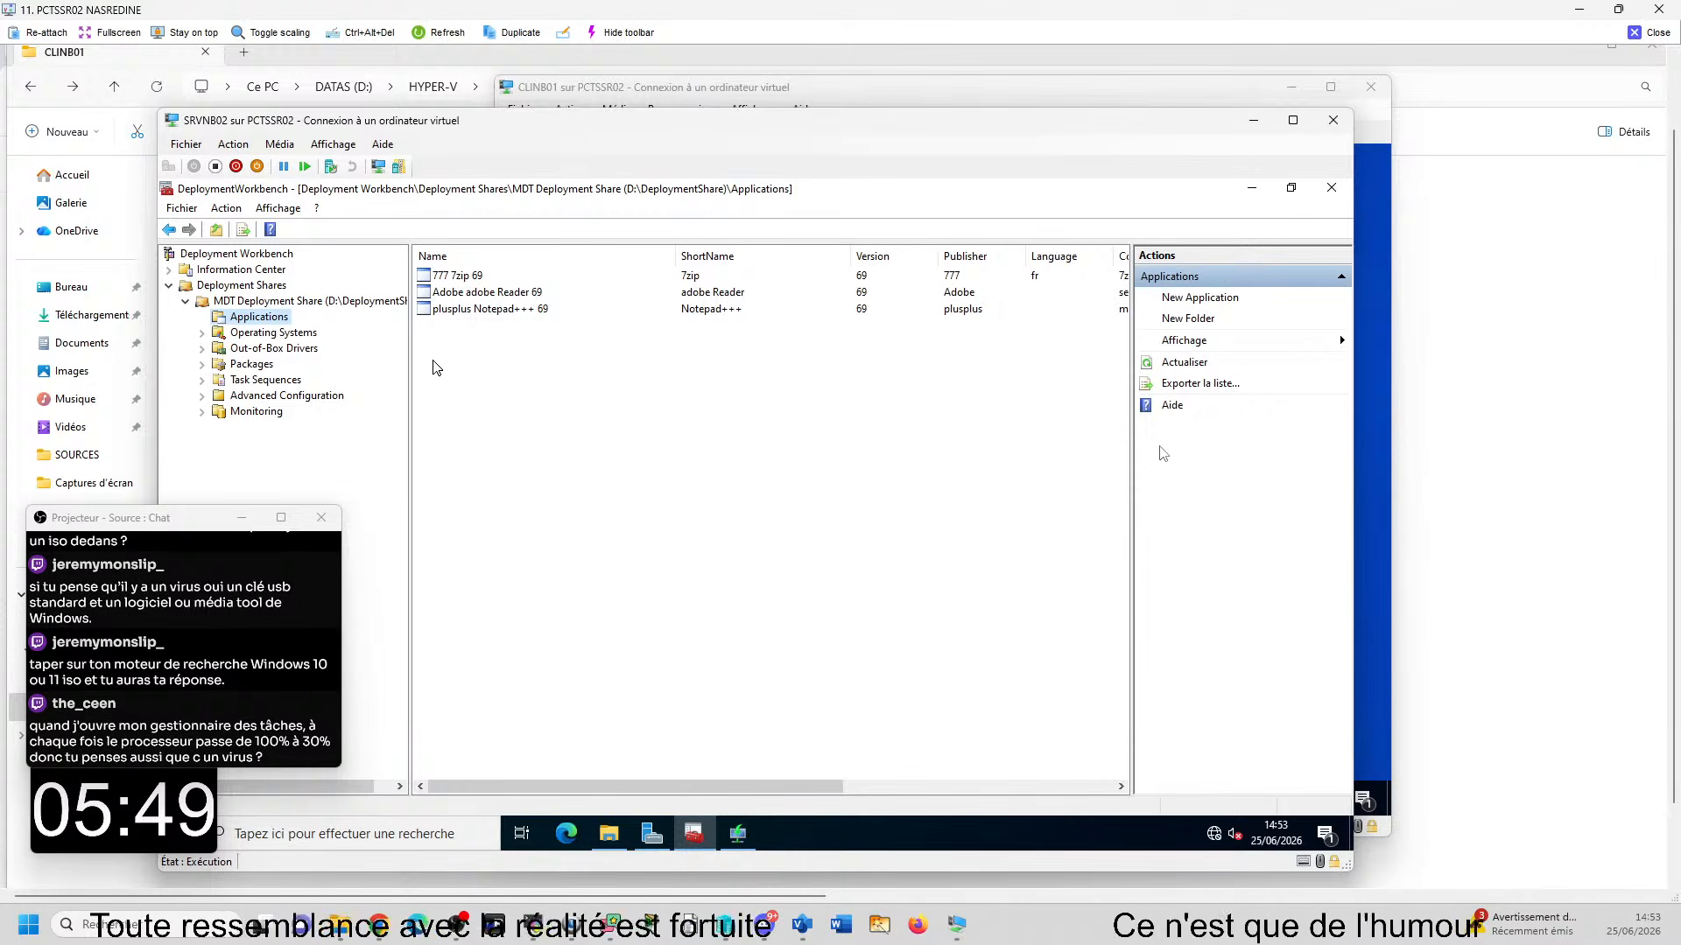
right_click(493, 279)
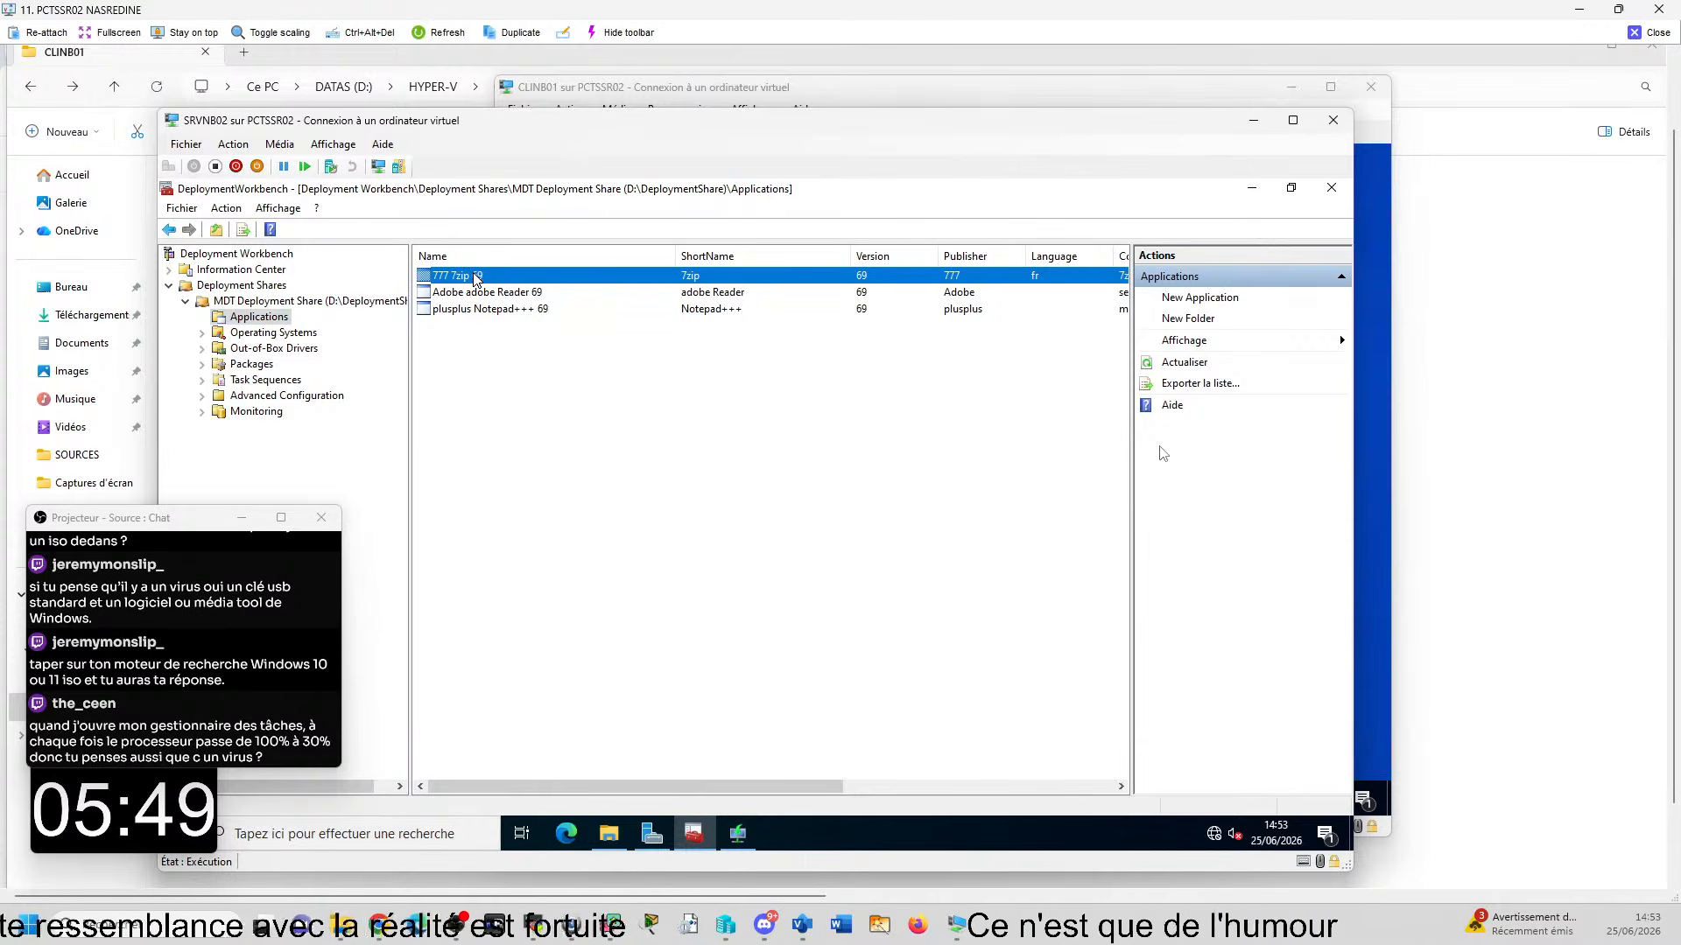
click(546, 369)
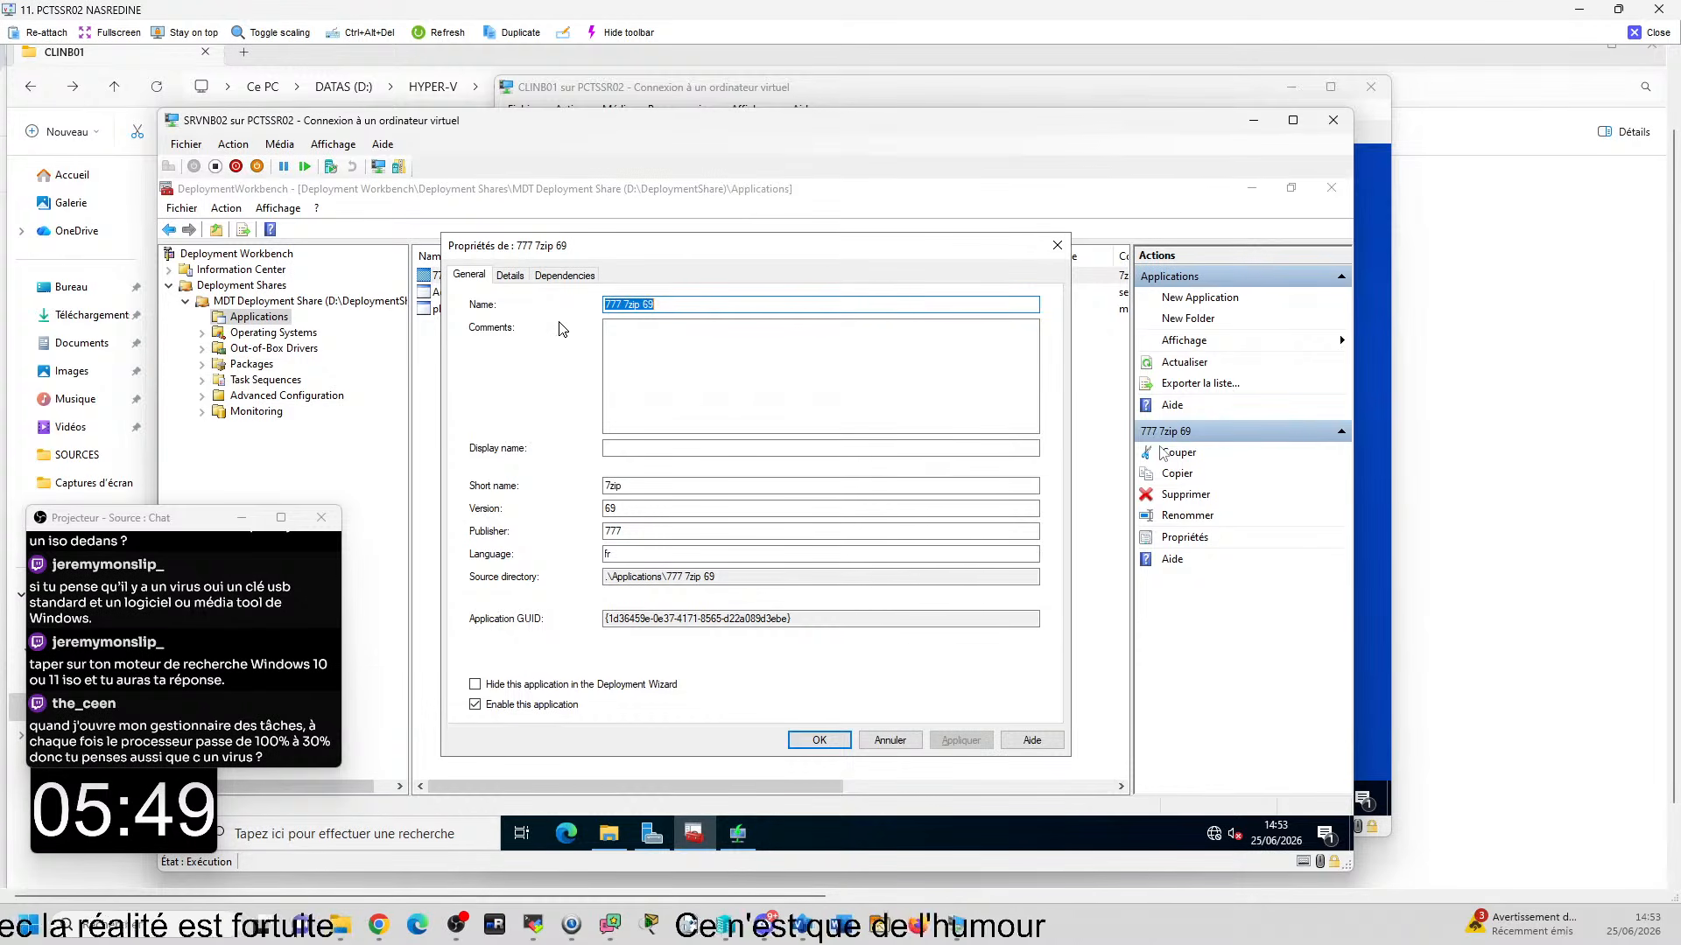
click(522, 278)
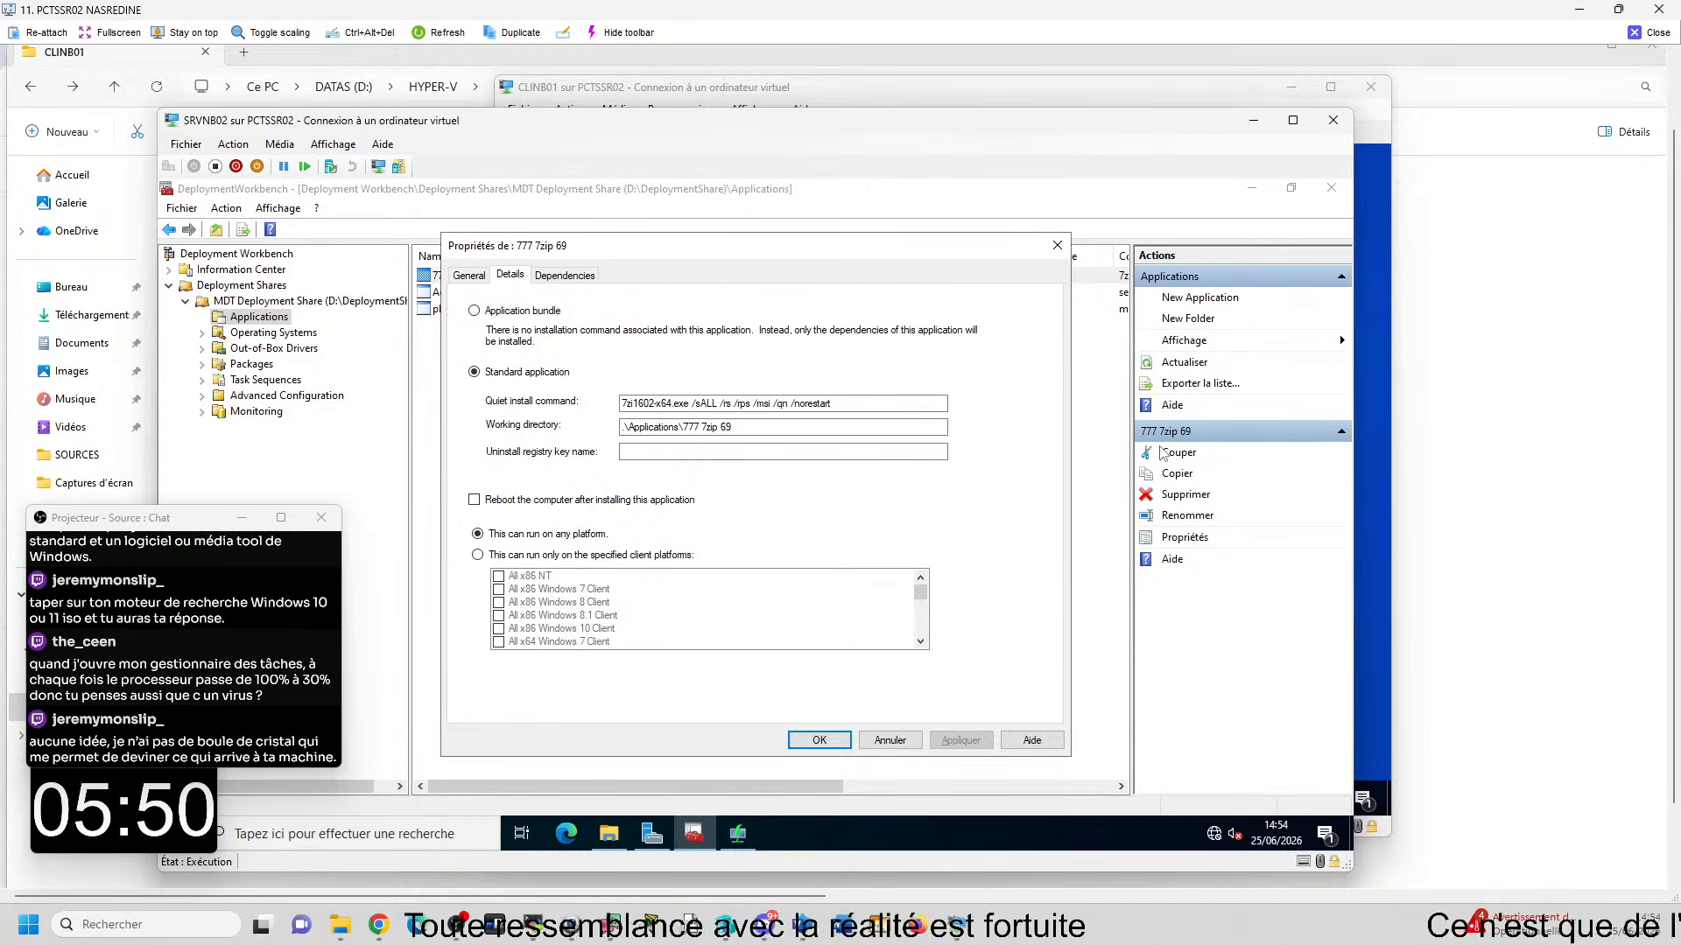
drag(707, 403, 871, 400)
key(BackSpace)
key(BackSpace)
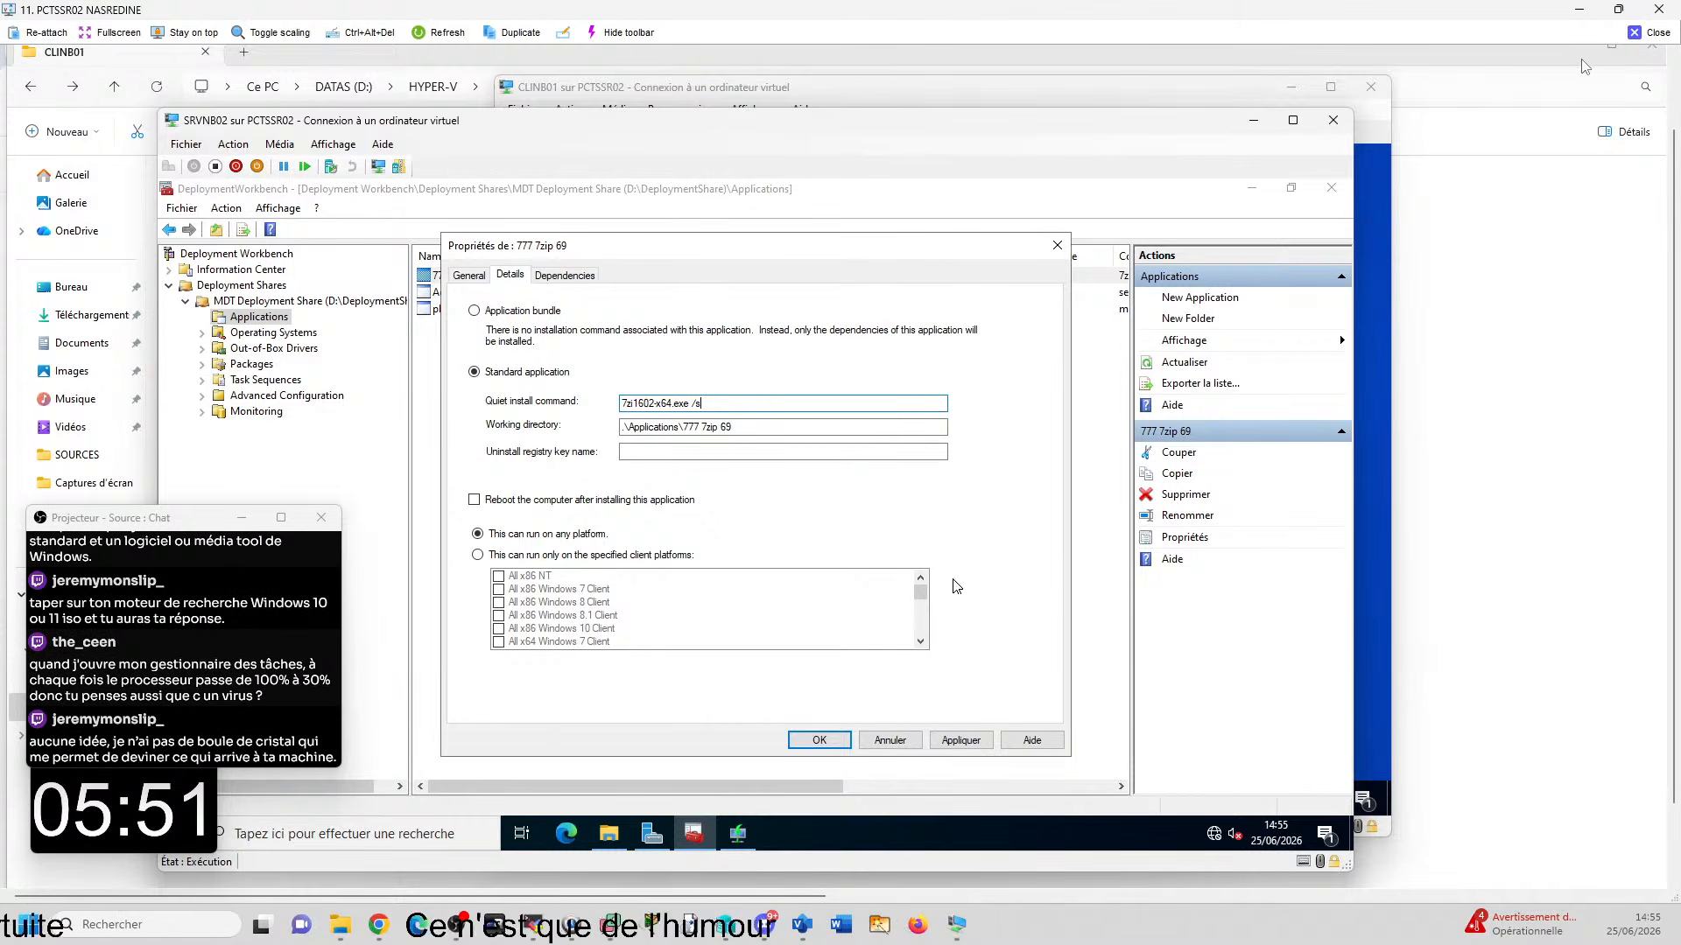
click(1649, 32)
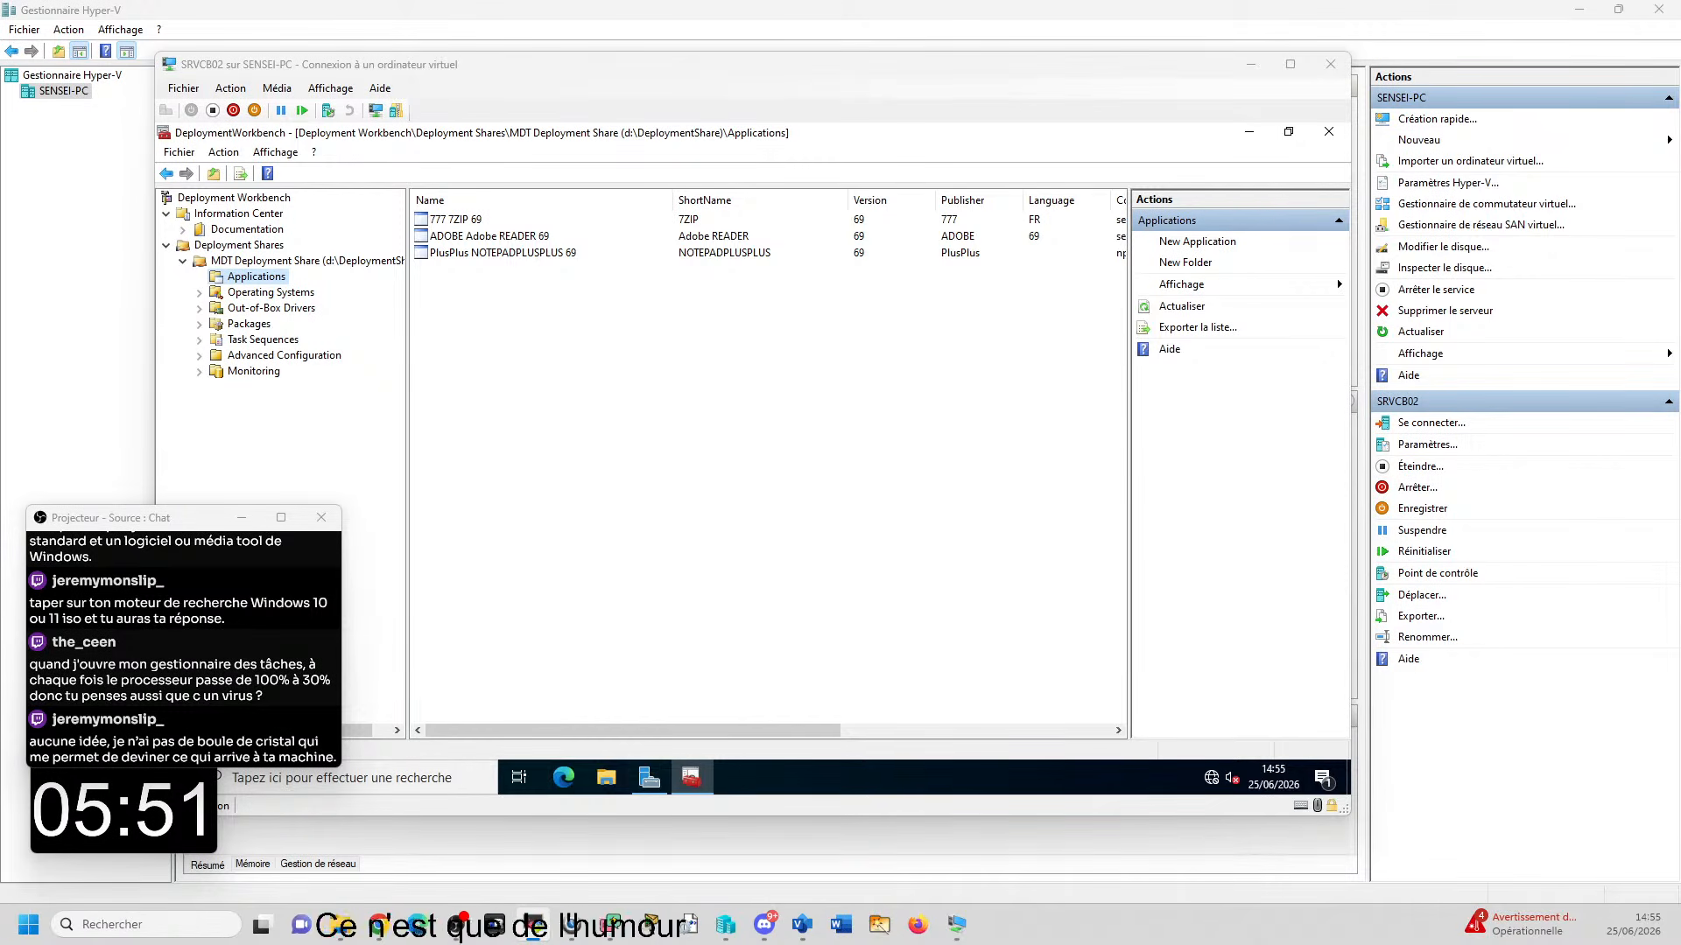
- Open the remote screen of PCTSSR11 and examine the Adobe Reader quiet install command and installer file on SRVTR02
drag(1680, 350, 429, 0)
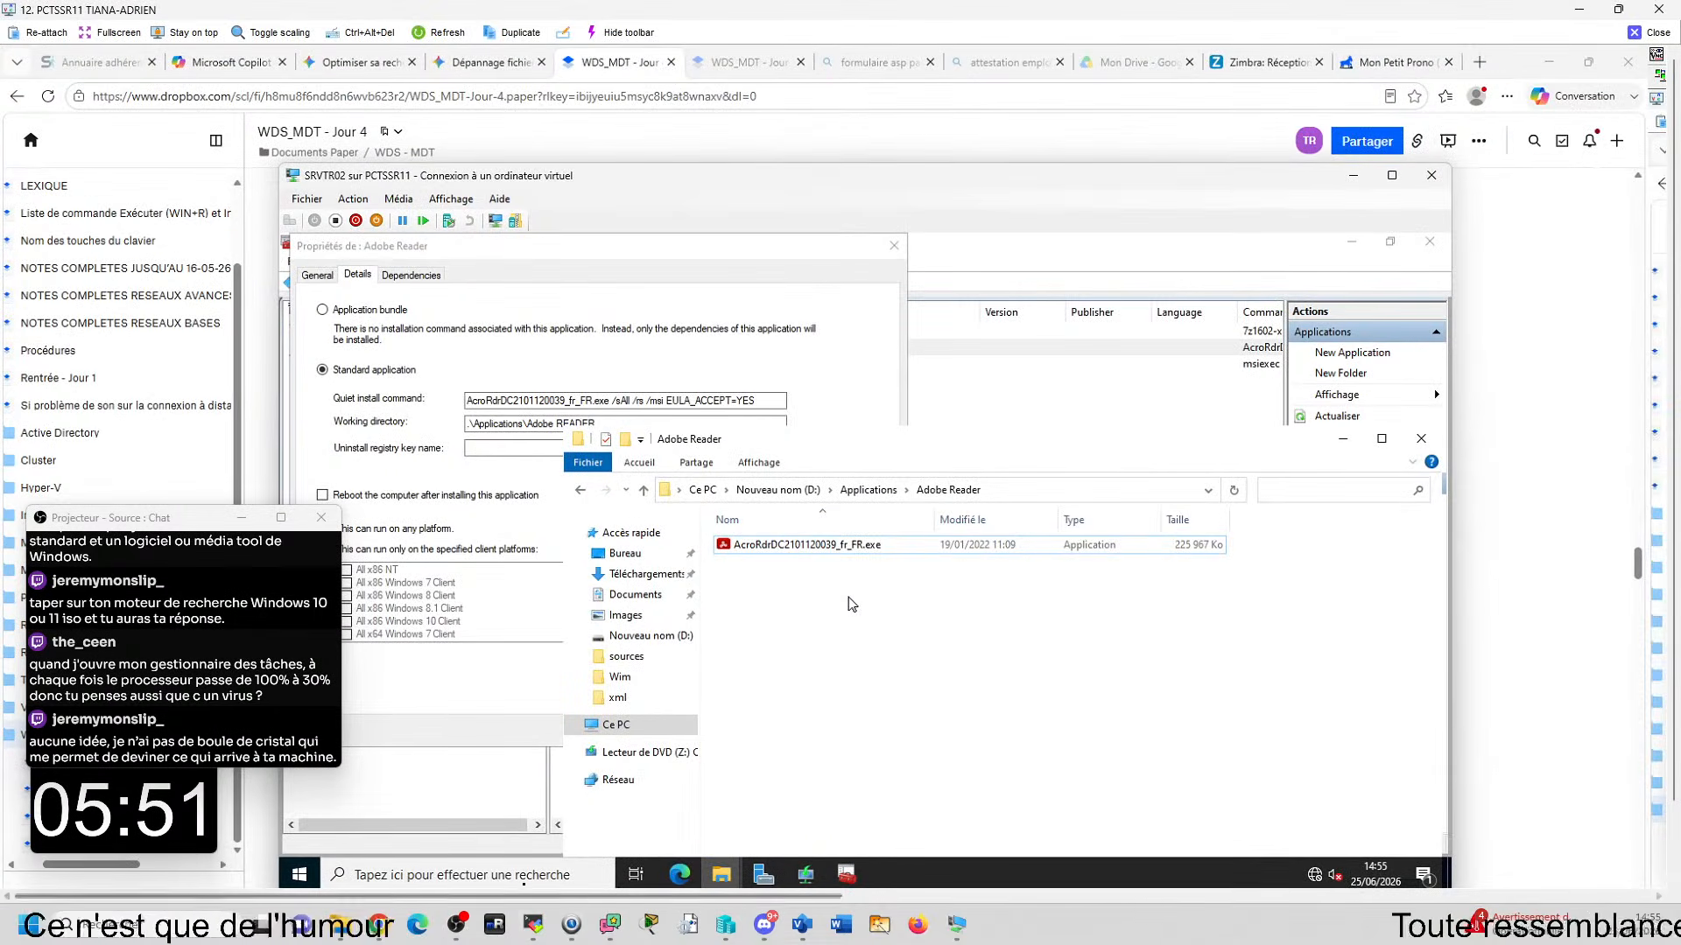
drag(543, 895, 308, 907)
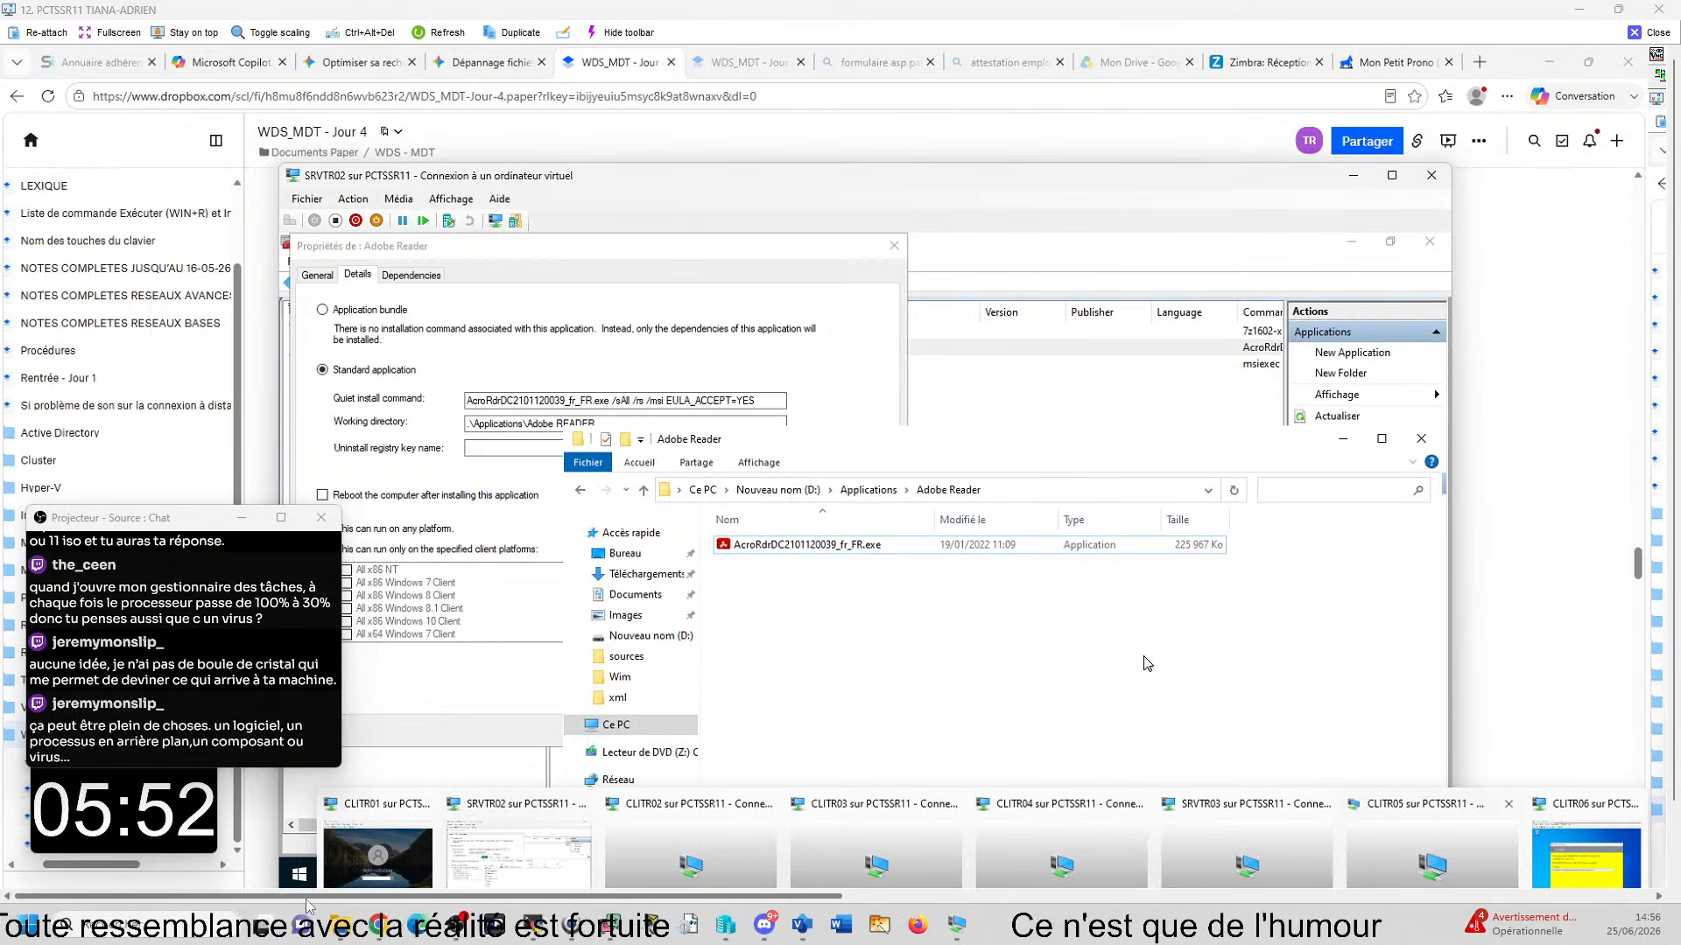
click(679, 387)
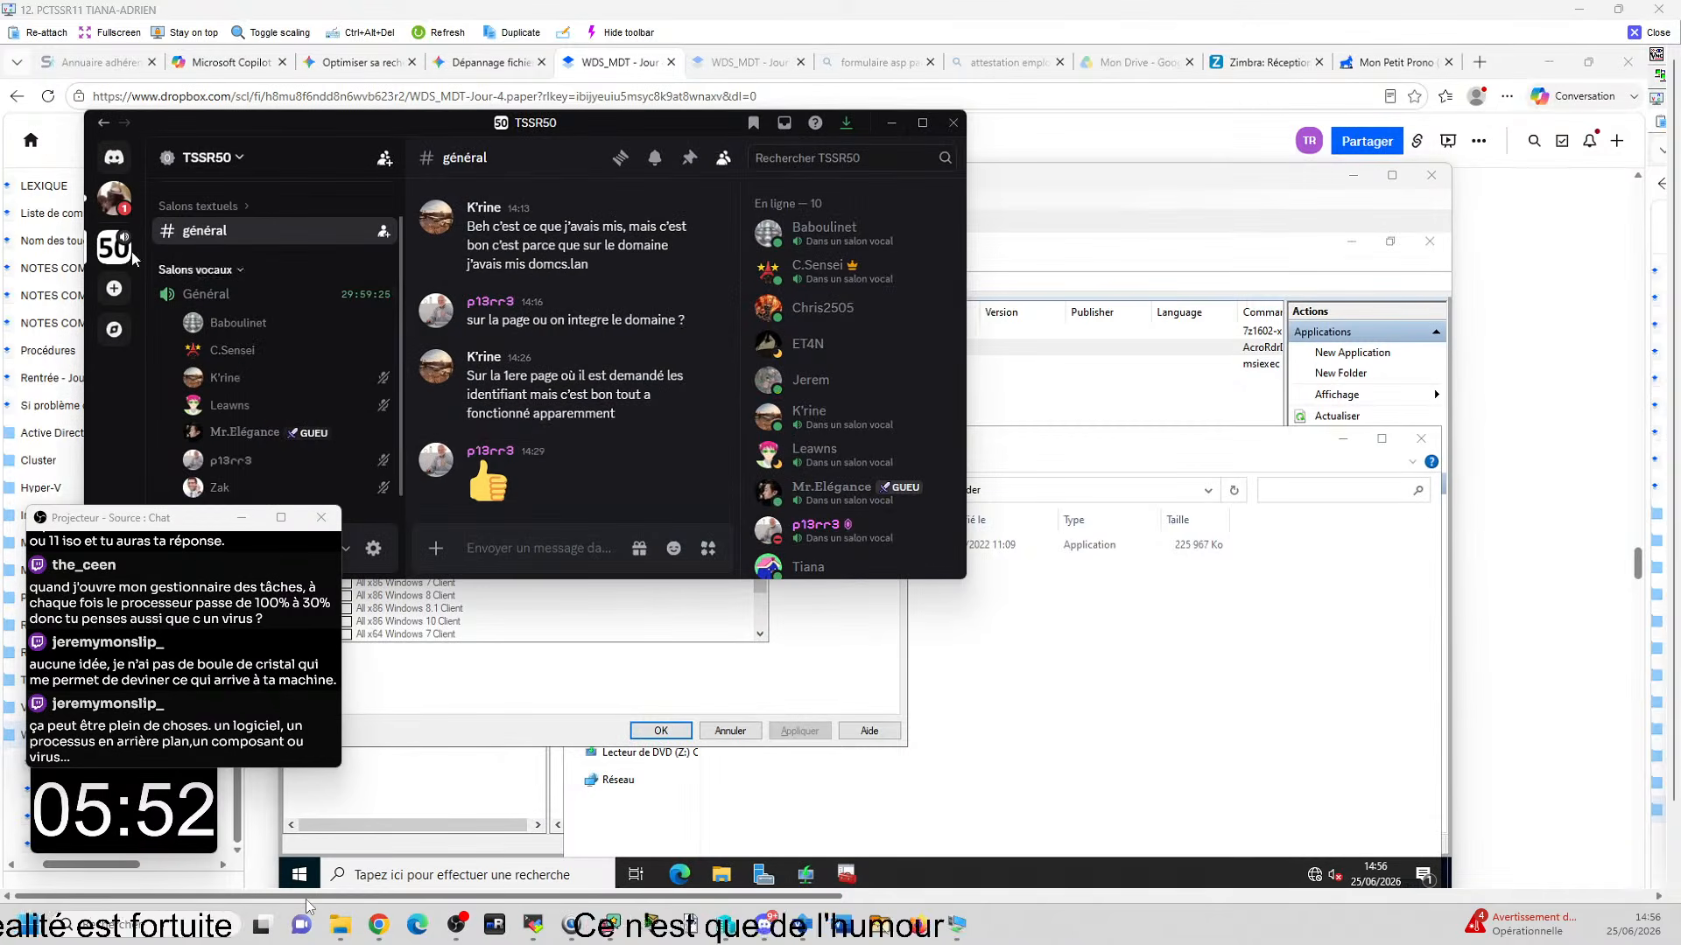
- Select /sAll /rs /rps /msi EULA_ACCEPT=YES /quiet in the Discord private message, uncover the Adobe Reader properties for comparison, and close the remote view
click(114, 197)
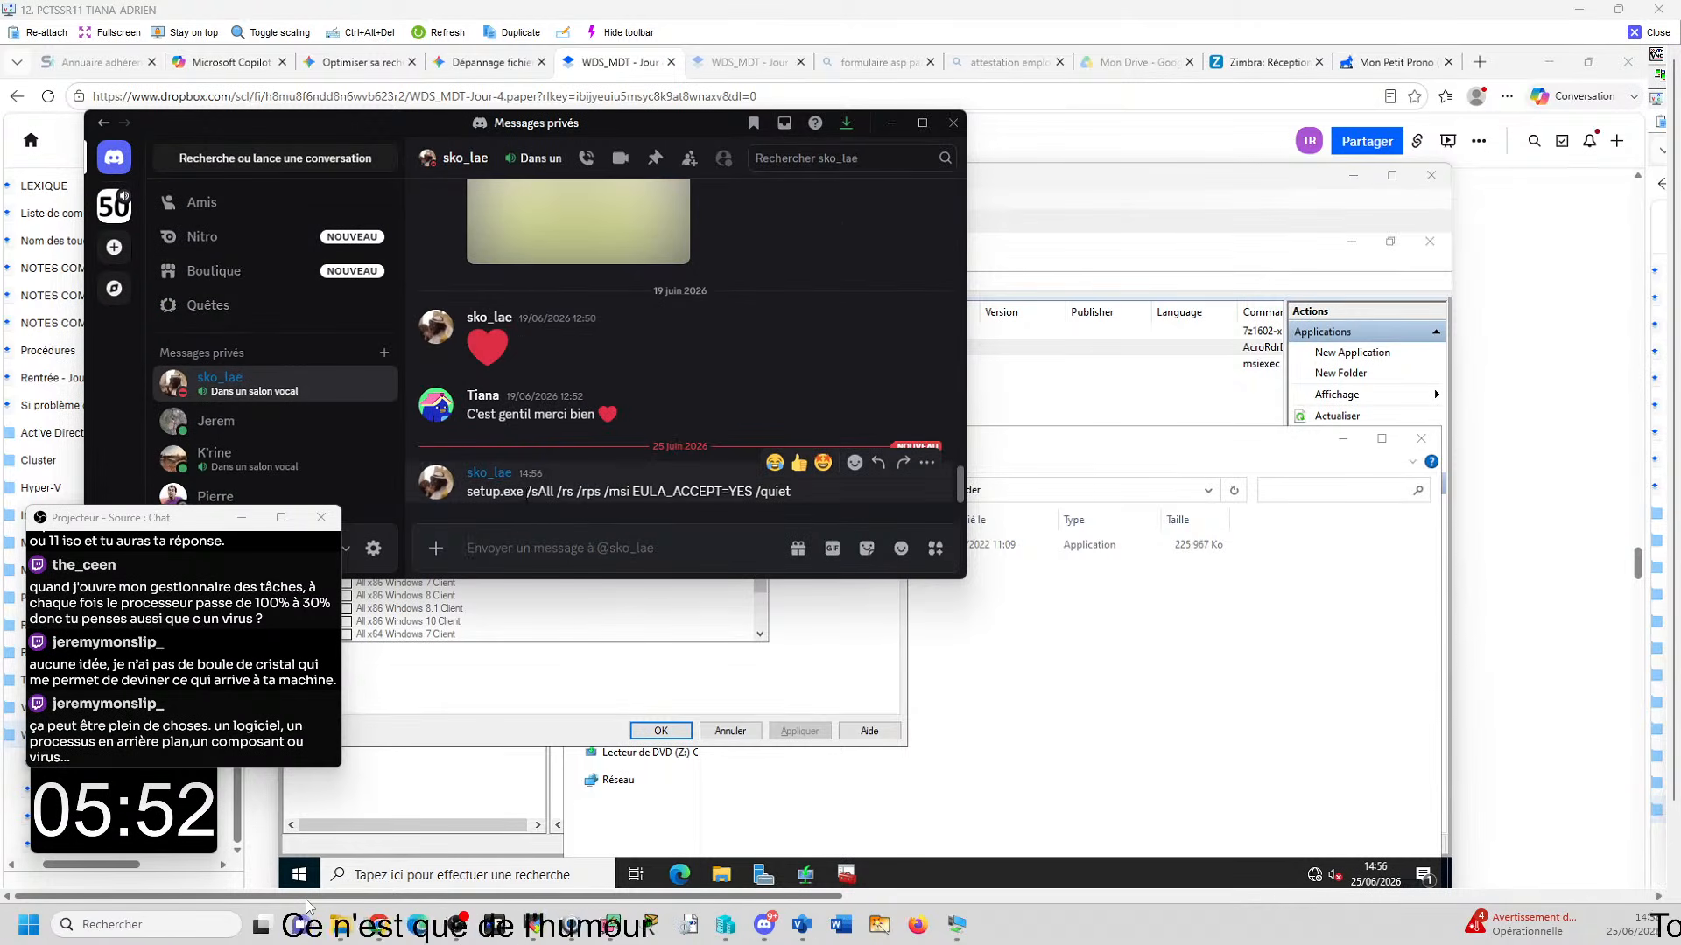
drag(525, 491, 821, 505)
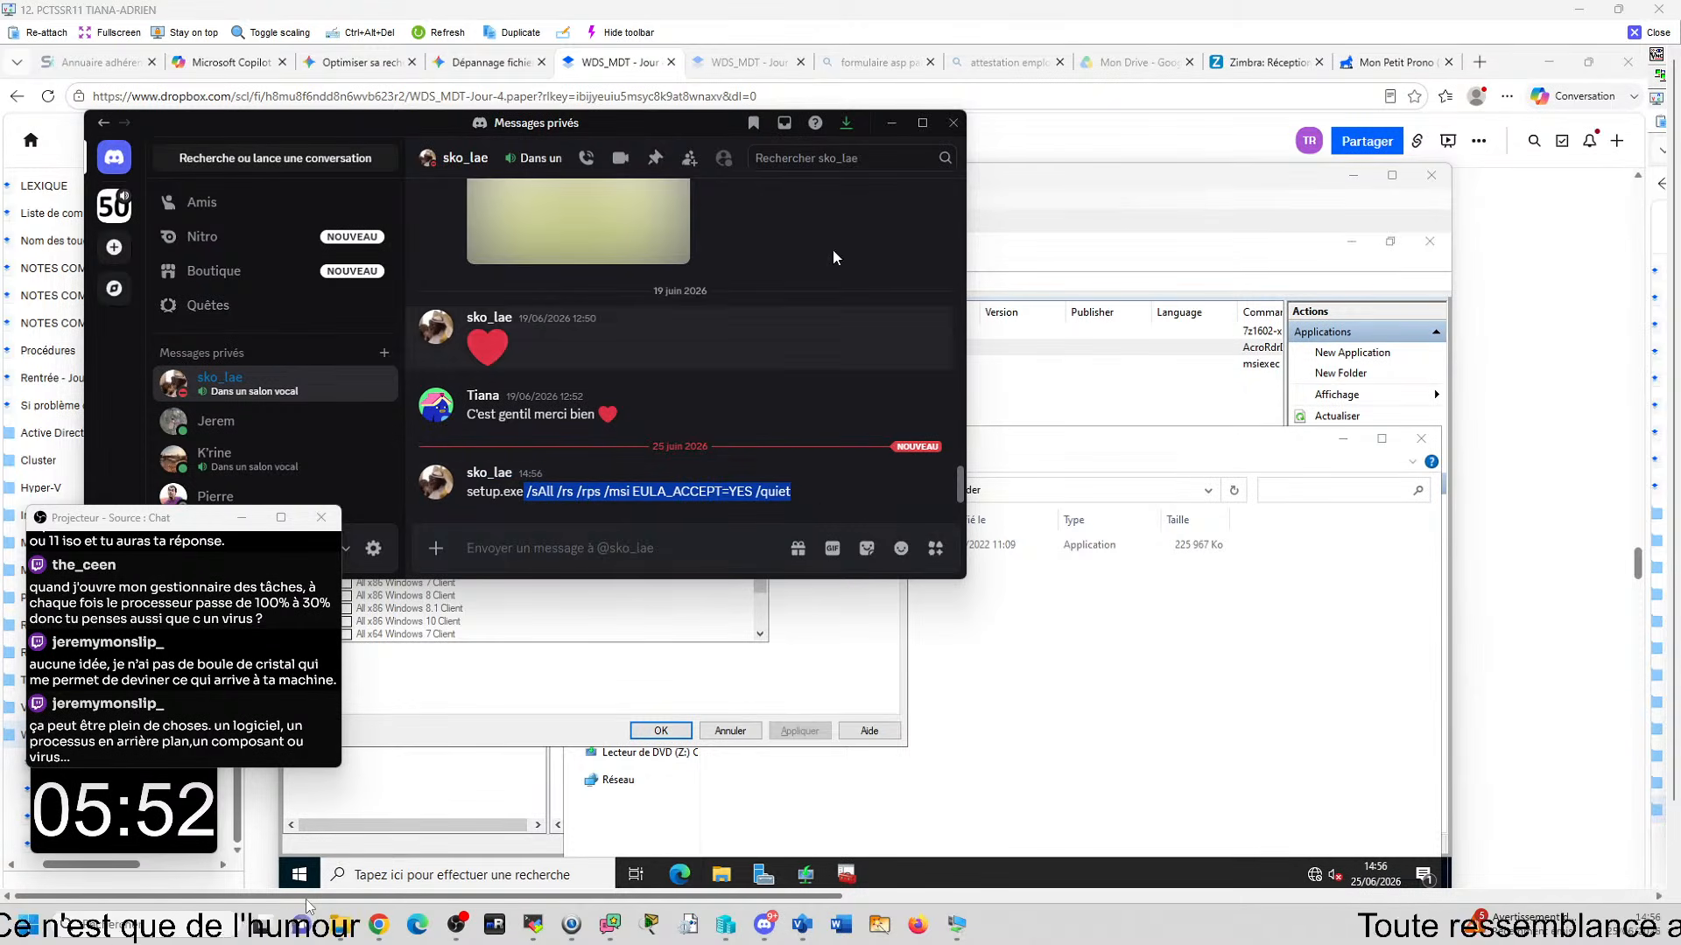
drag(679, 129, 1245, 448)
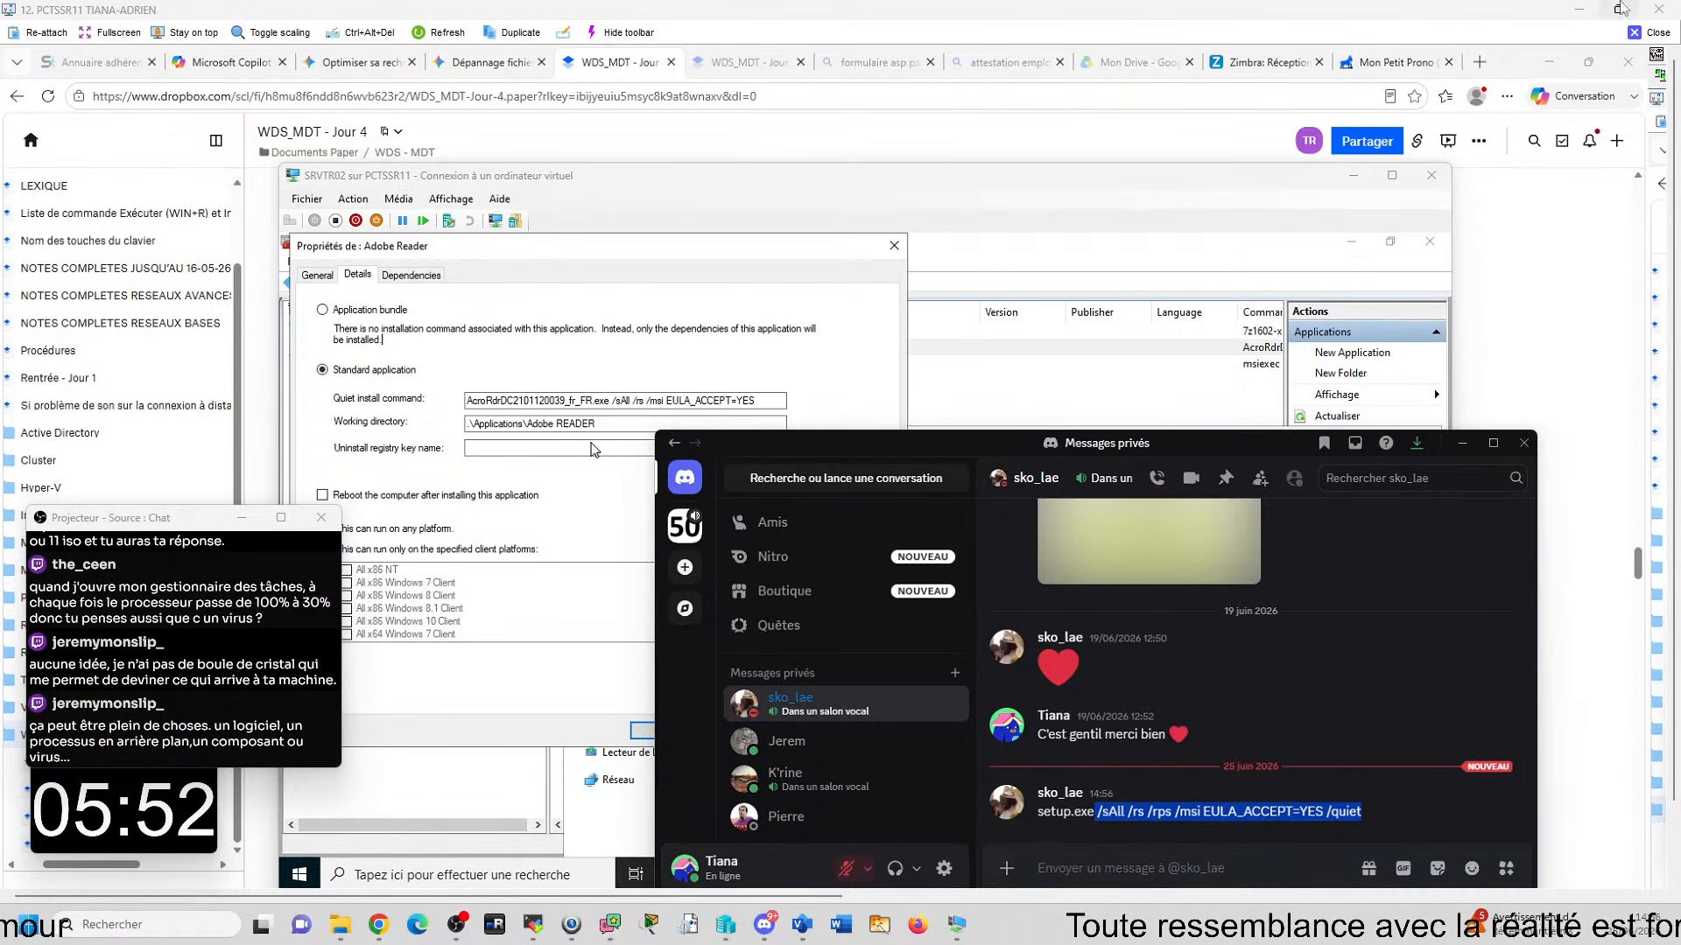
click(1657, 33)
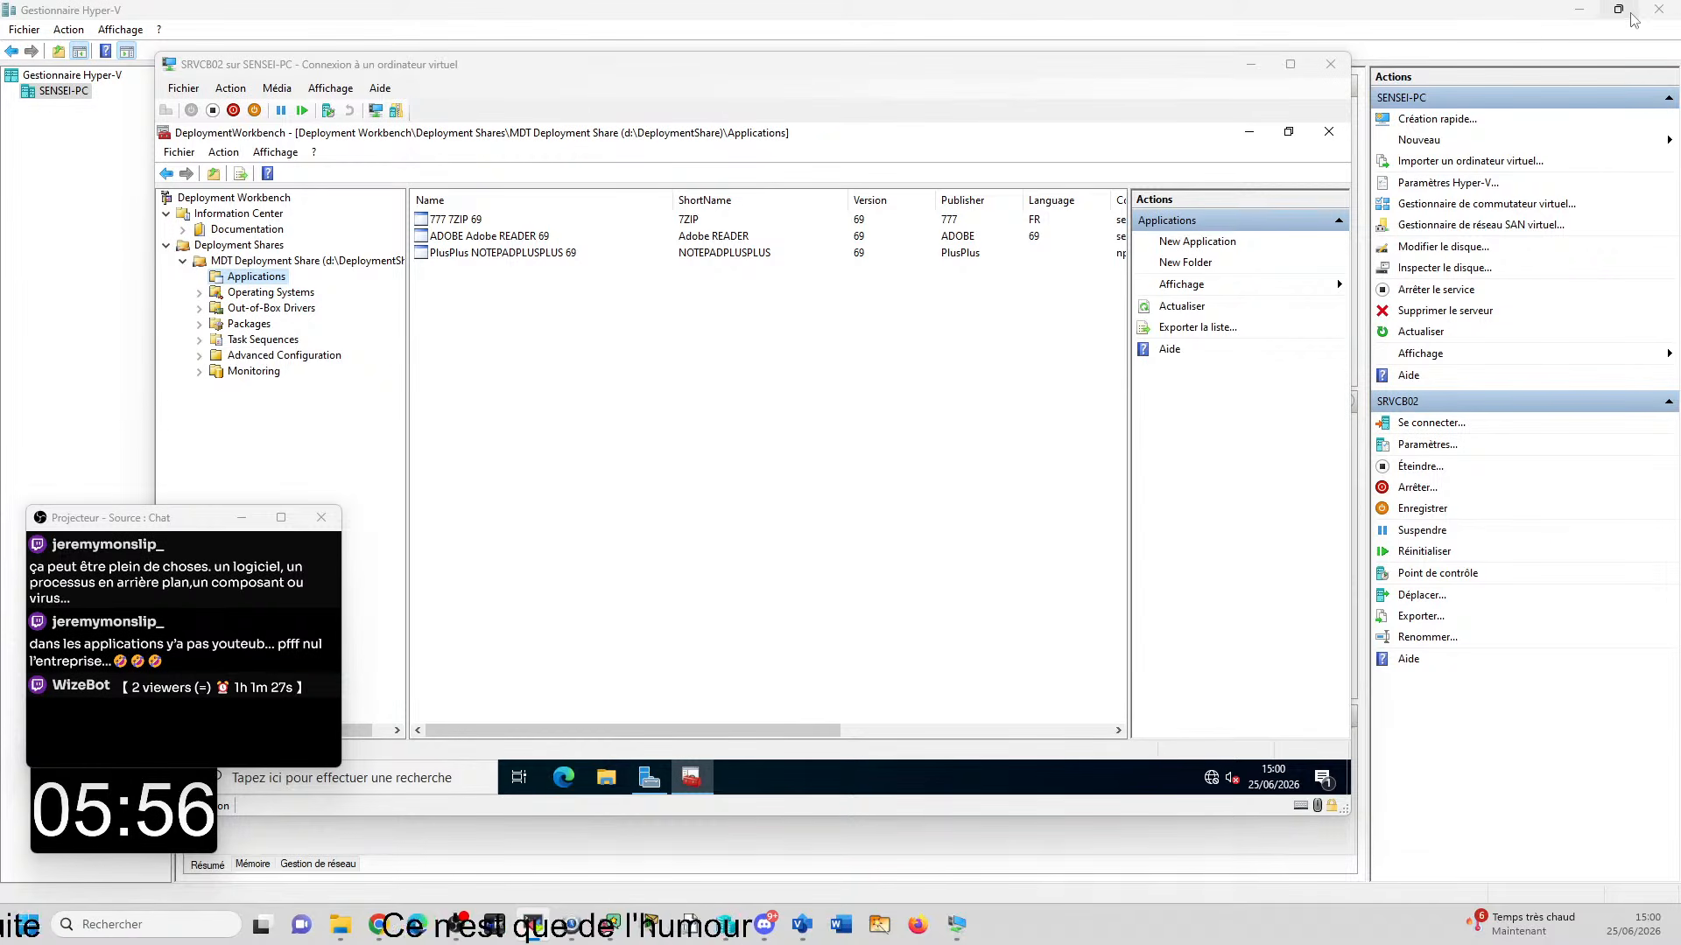
mouse_move(1631, 15)
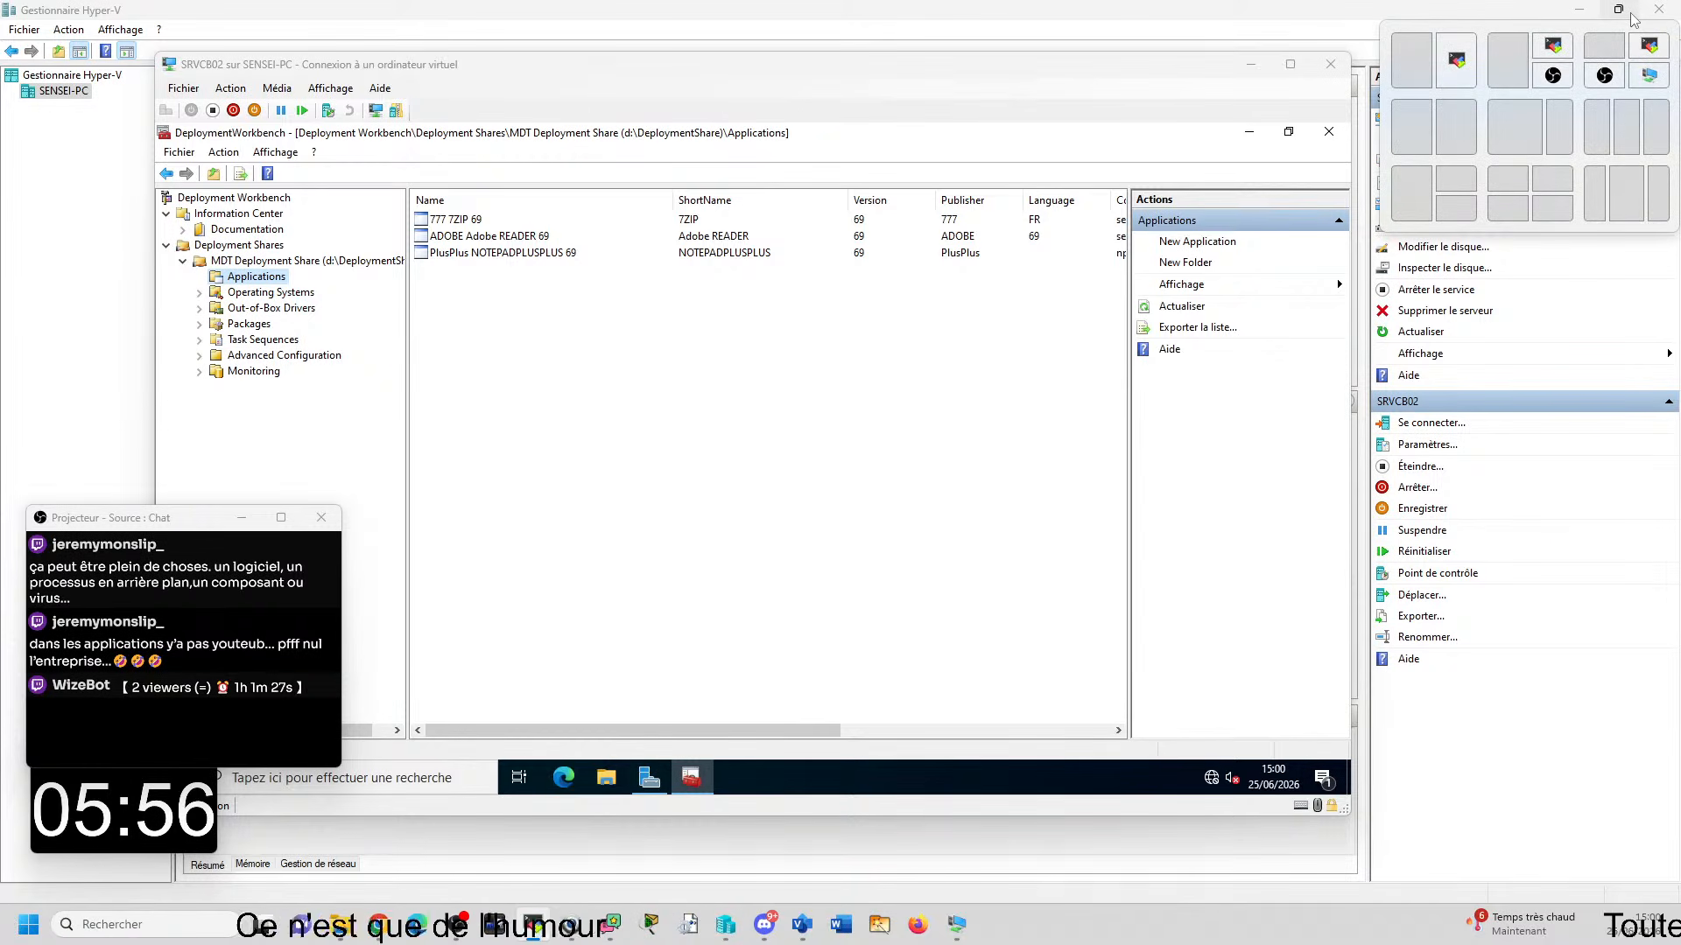
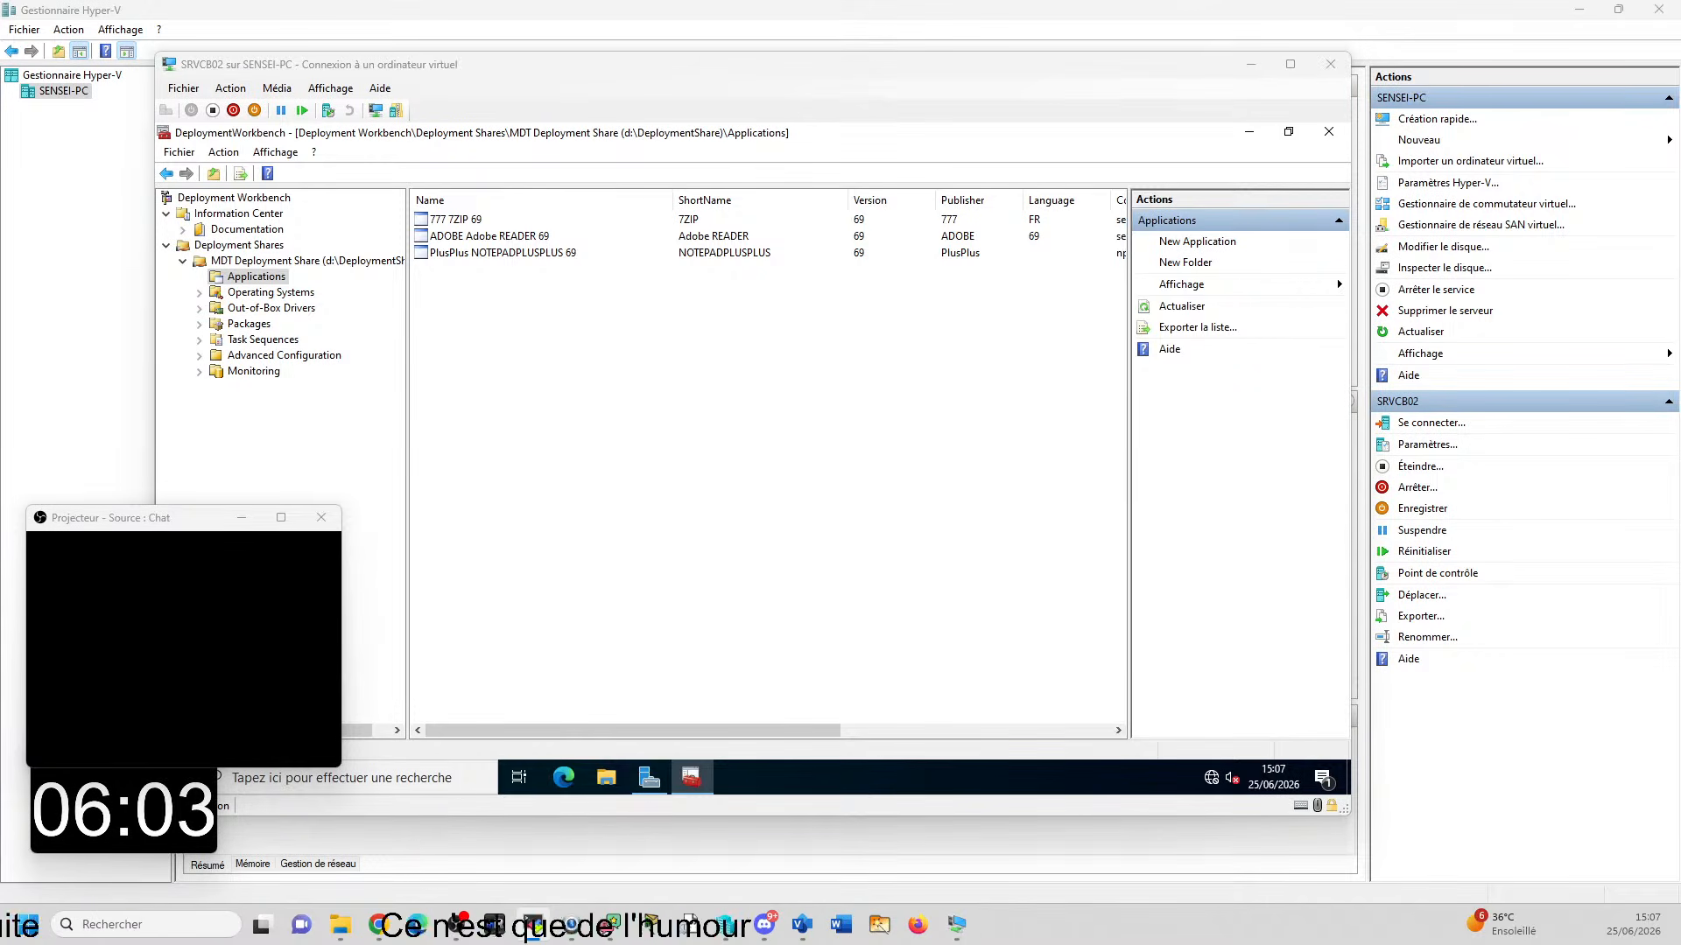
- Open the remote screen of PCTSSR02 and examine CLINB01's deployment summary alongside the applications list in SRVNB02's Deployment Workbench
drag(1400, 944, 595, 15)
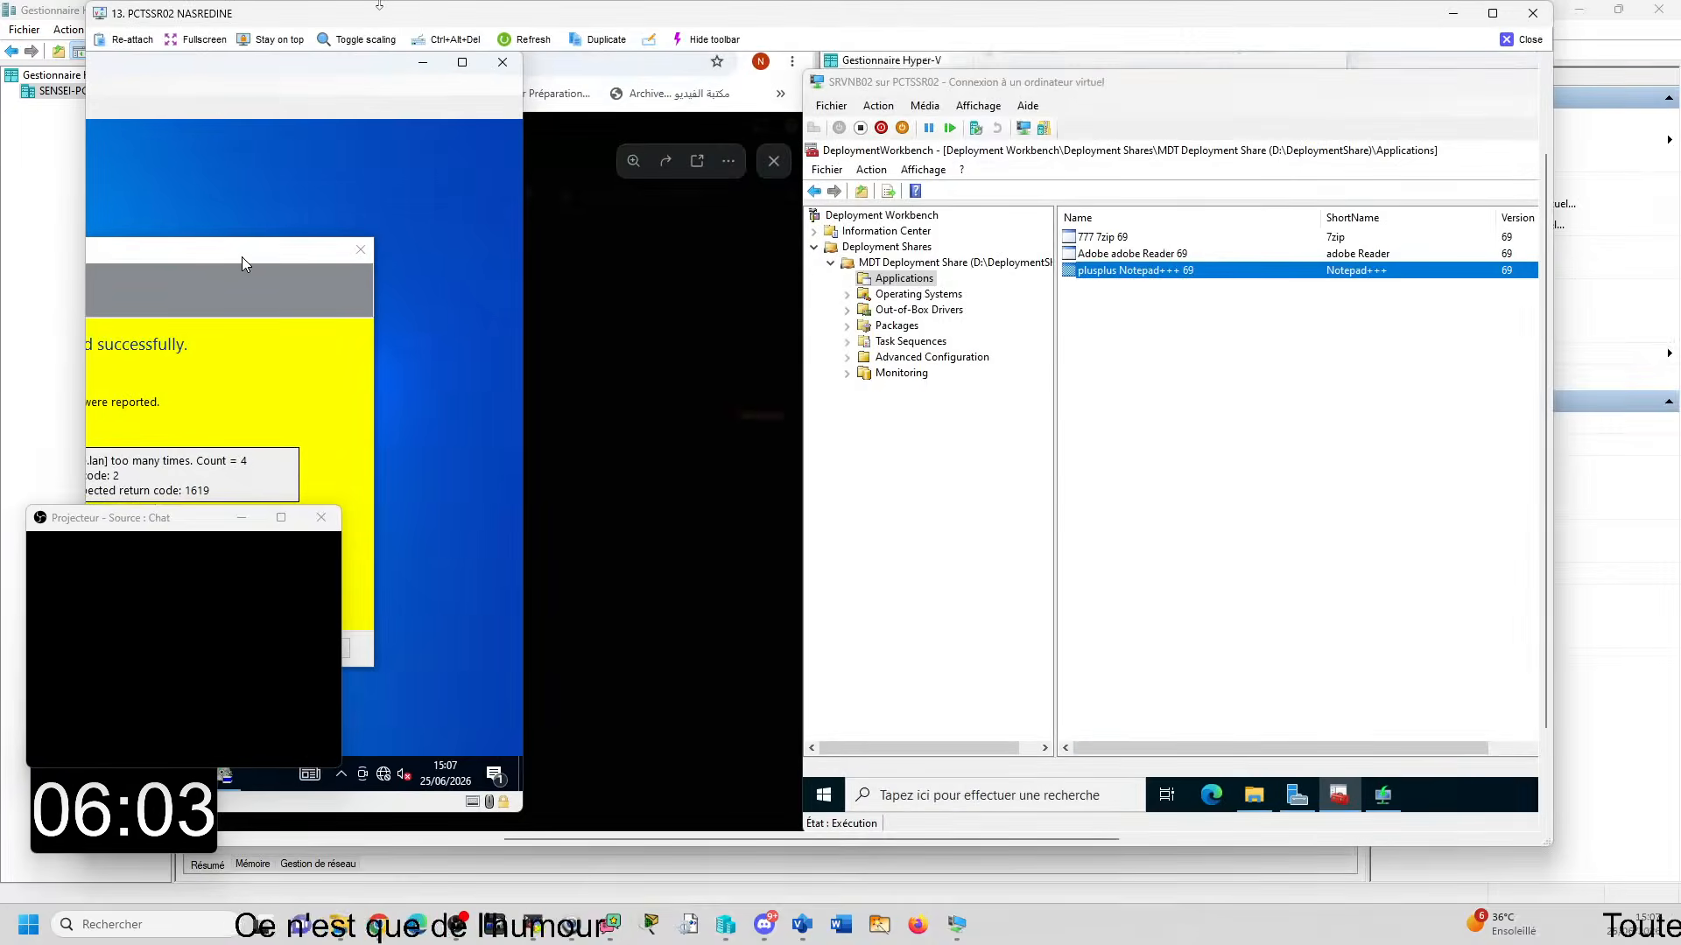
double_click(592, 10)
mouse_move(714, 910)
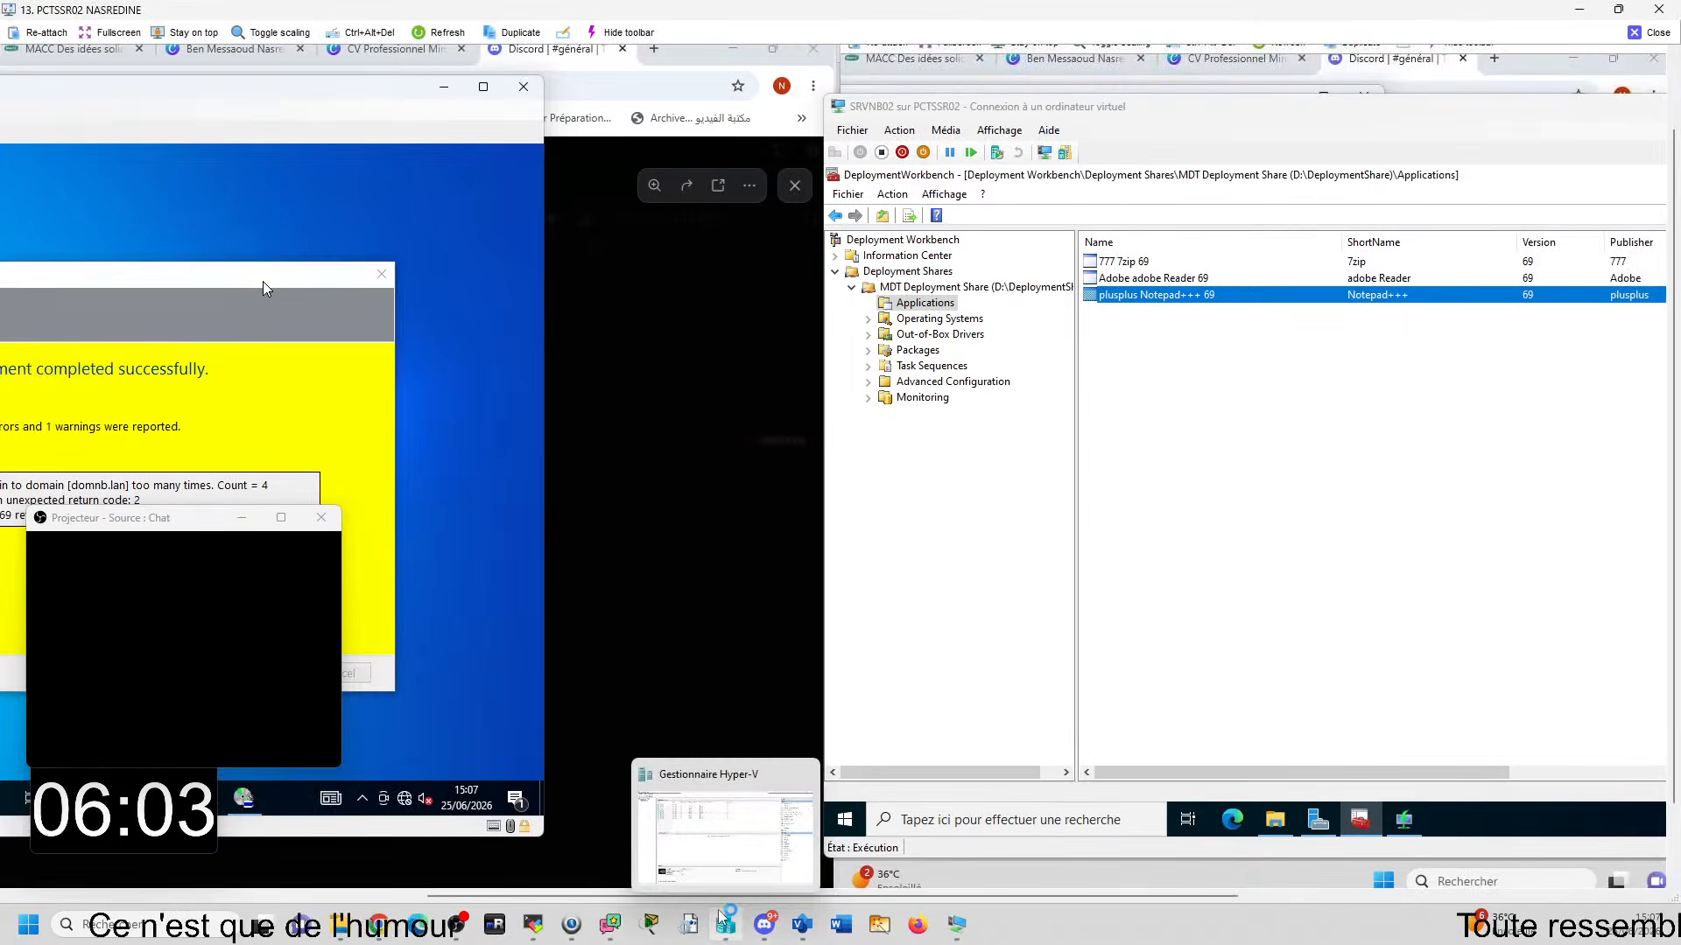
drag(710, 897, 309, 896)
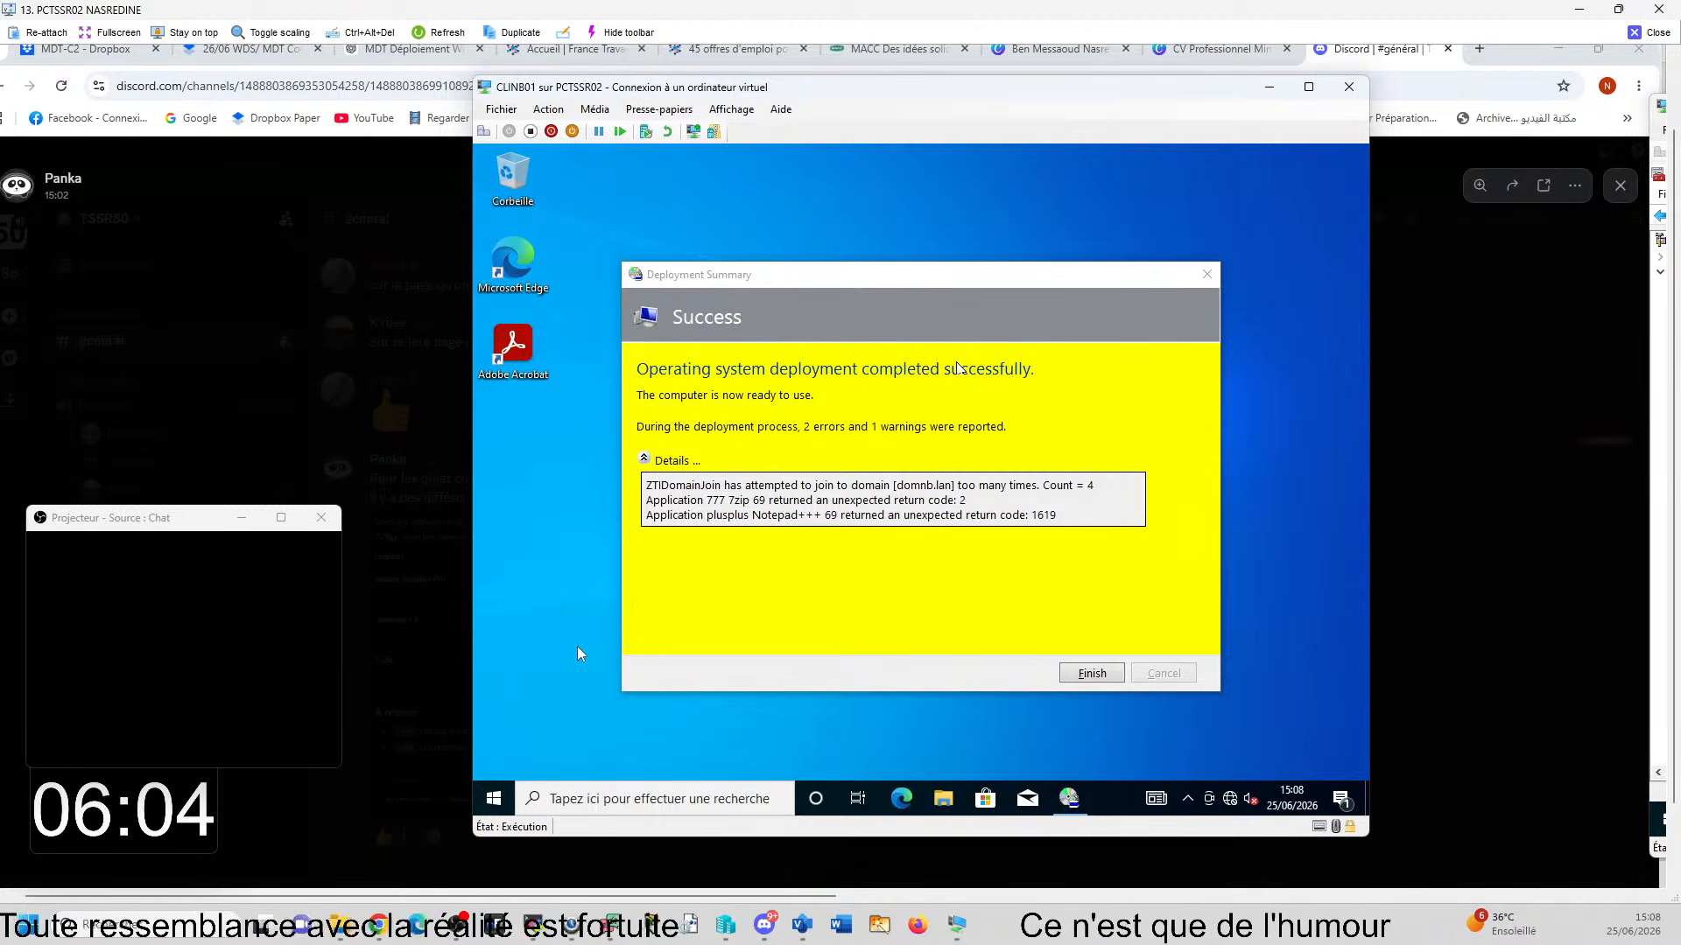
mouse_move(1109, 941)
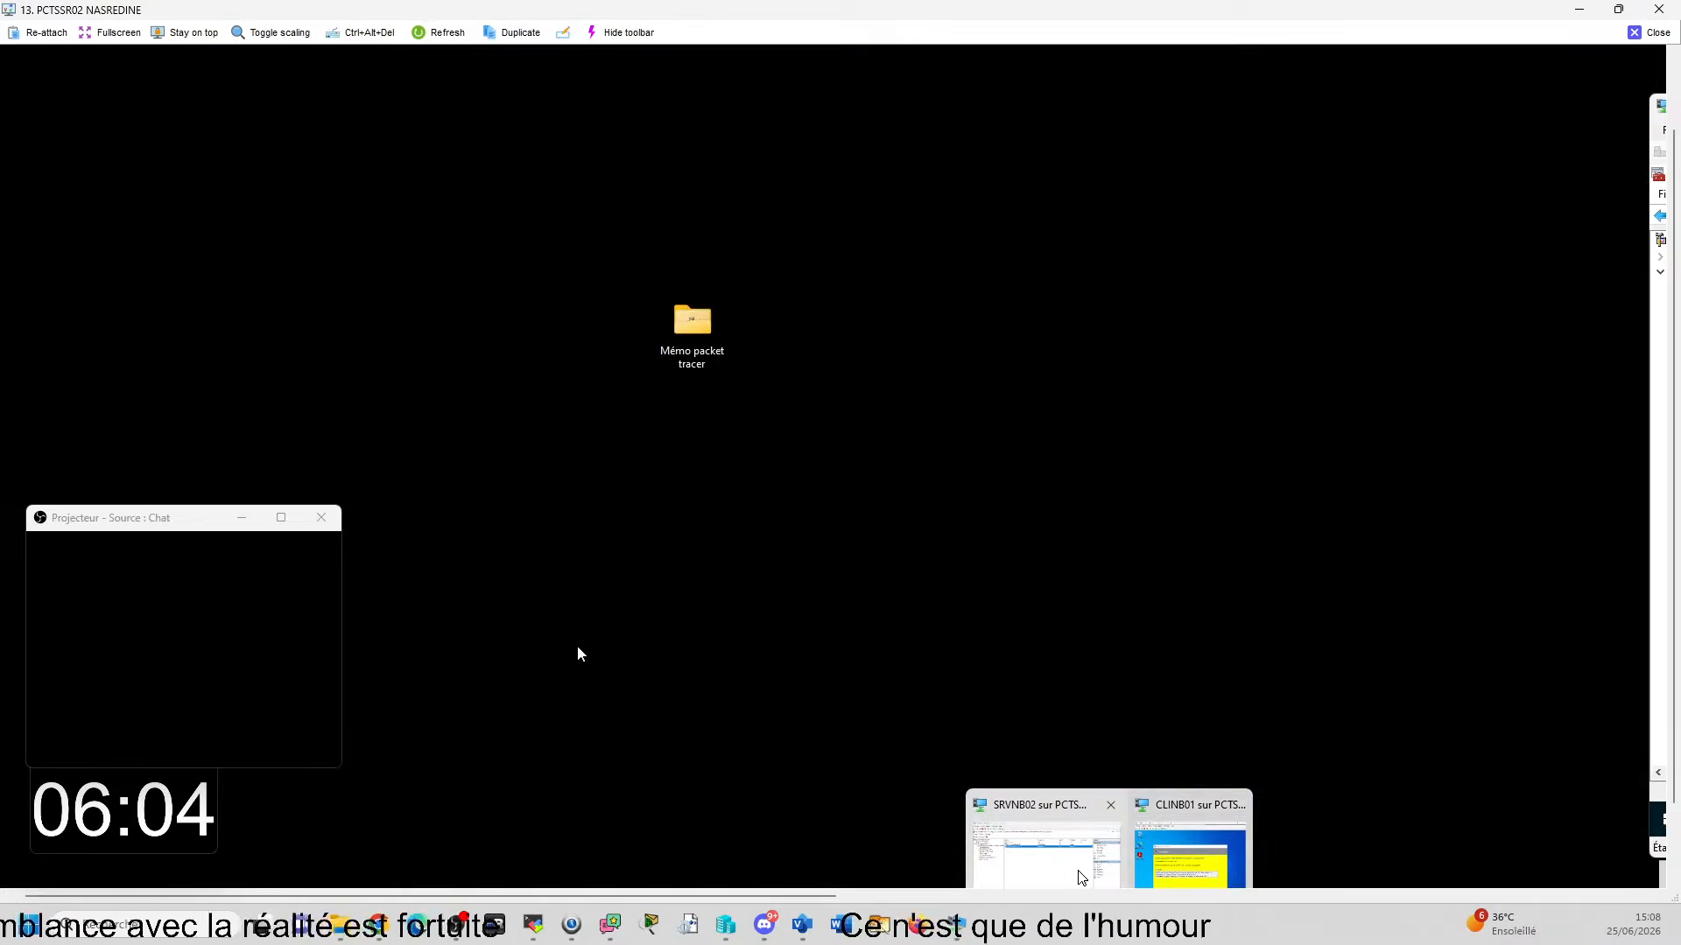
click(1078, 871)
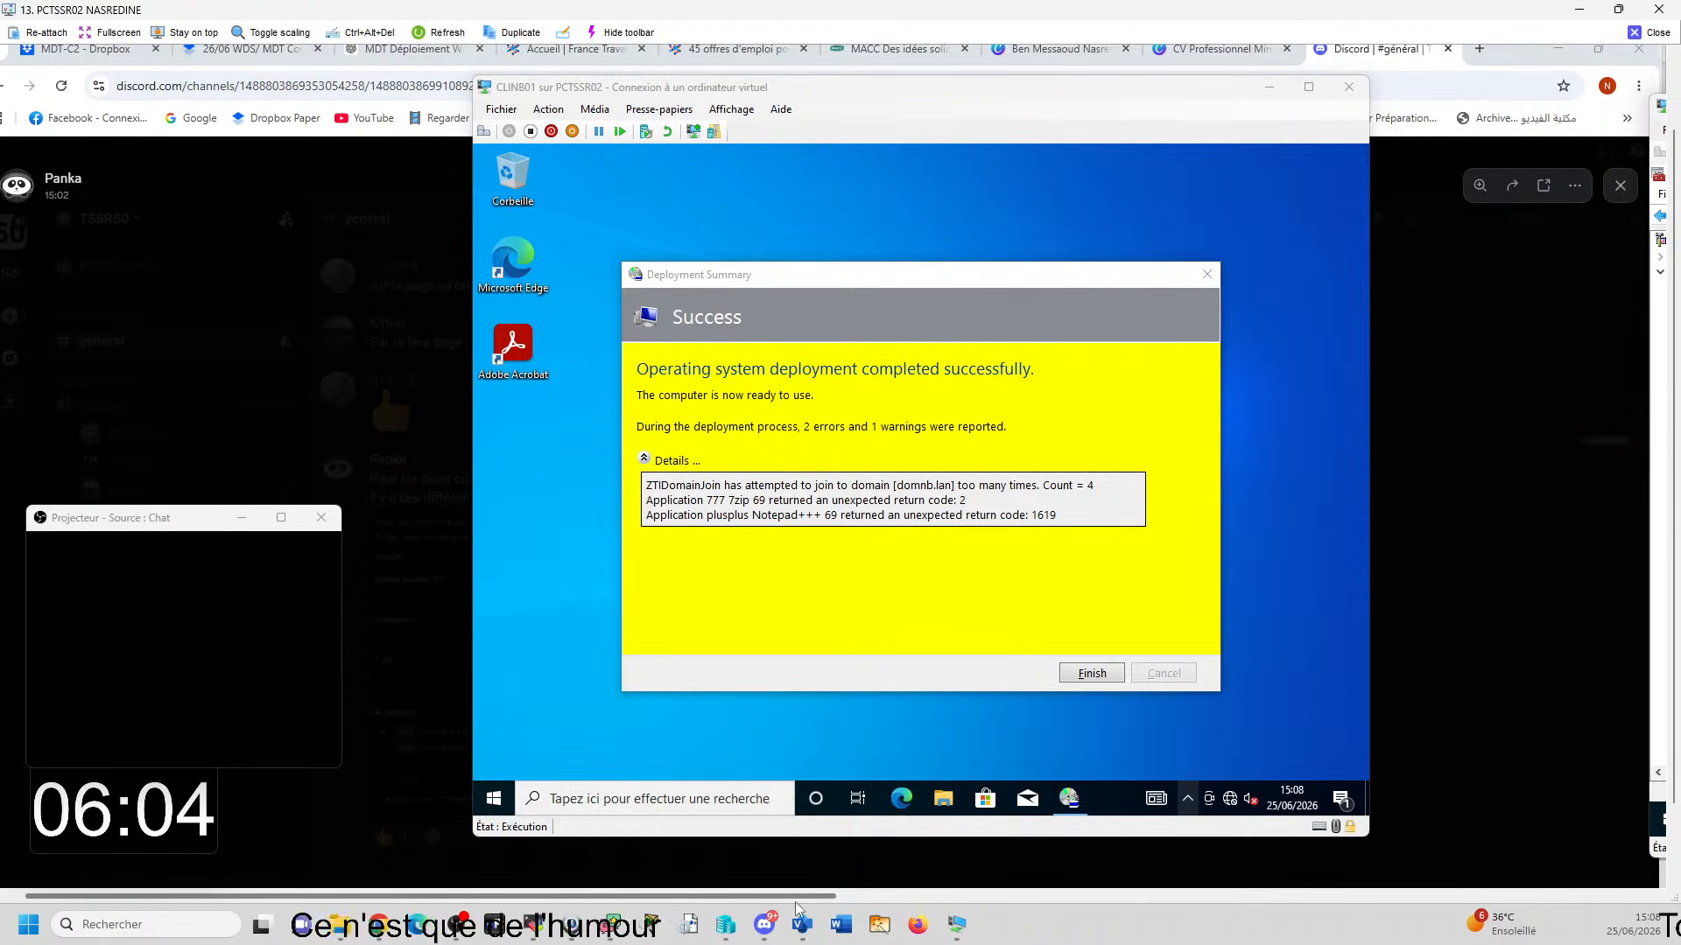
drag(796, 898, 1450, 892)
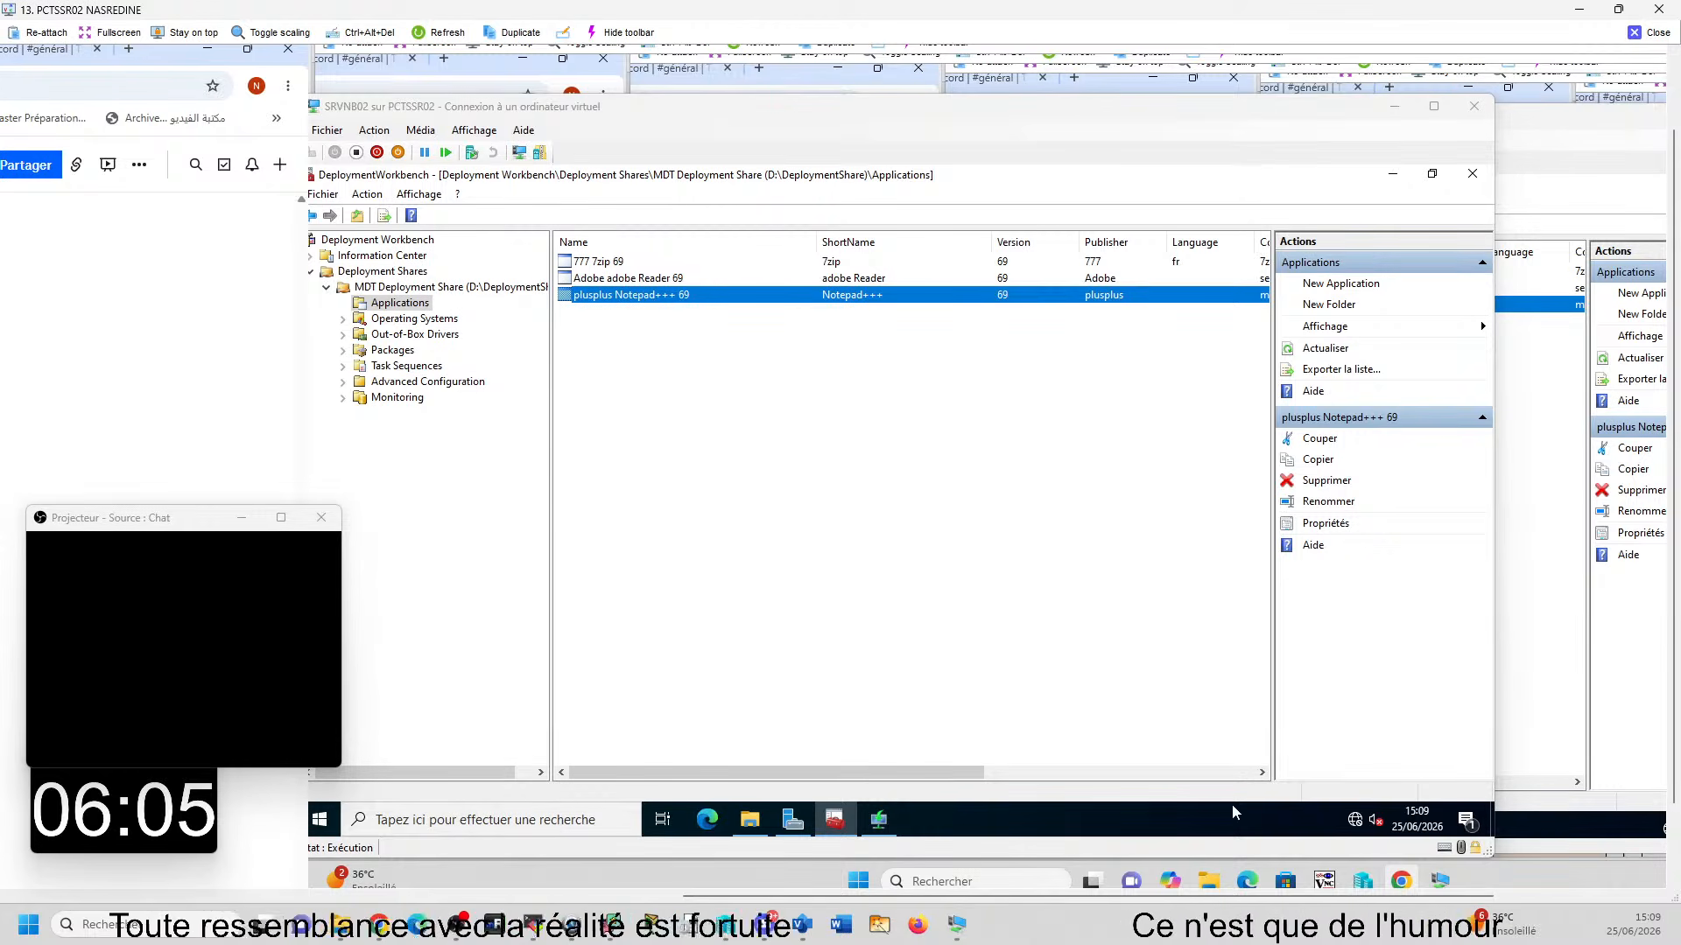
- Check the local CLICB01 console, then connect to CLIXY01 from Hyper-V Manager and examine its deployment summary
mouse_move(834, 819)
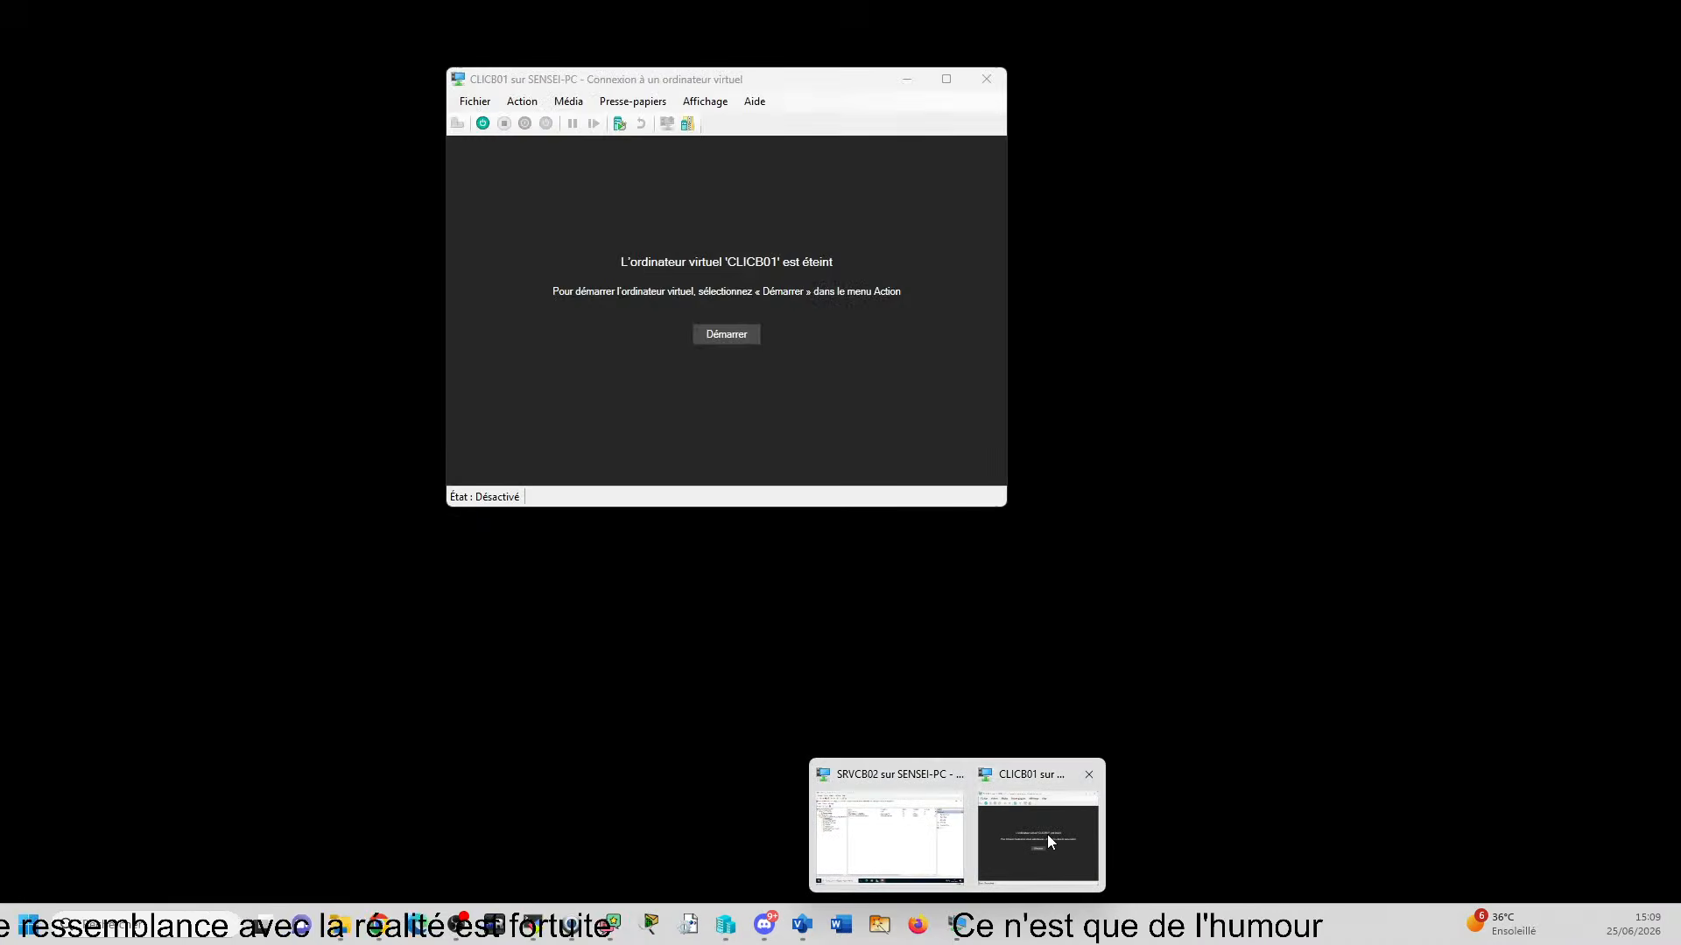
click(1048, 844)
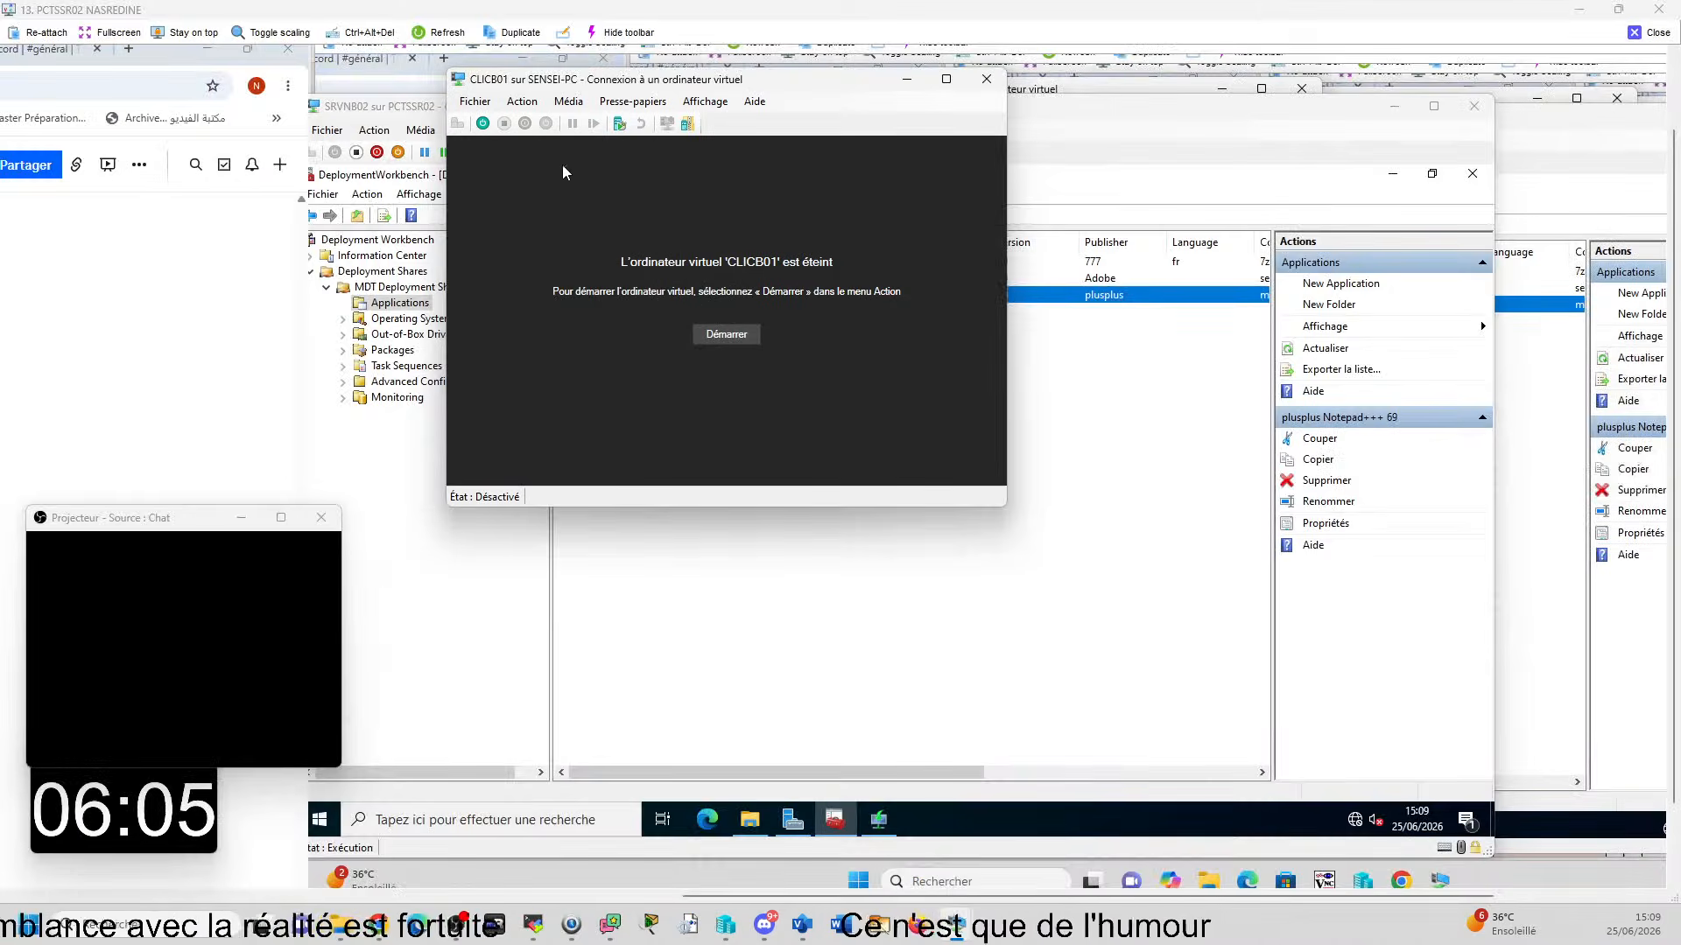
mouse_move(956, 935)
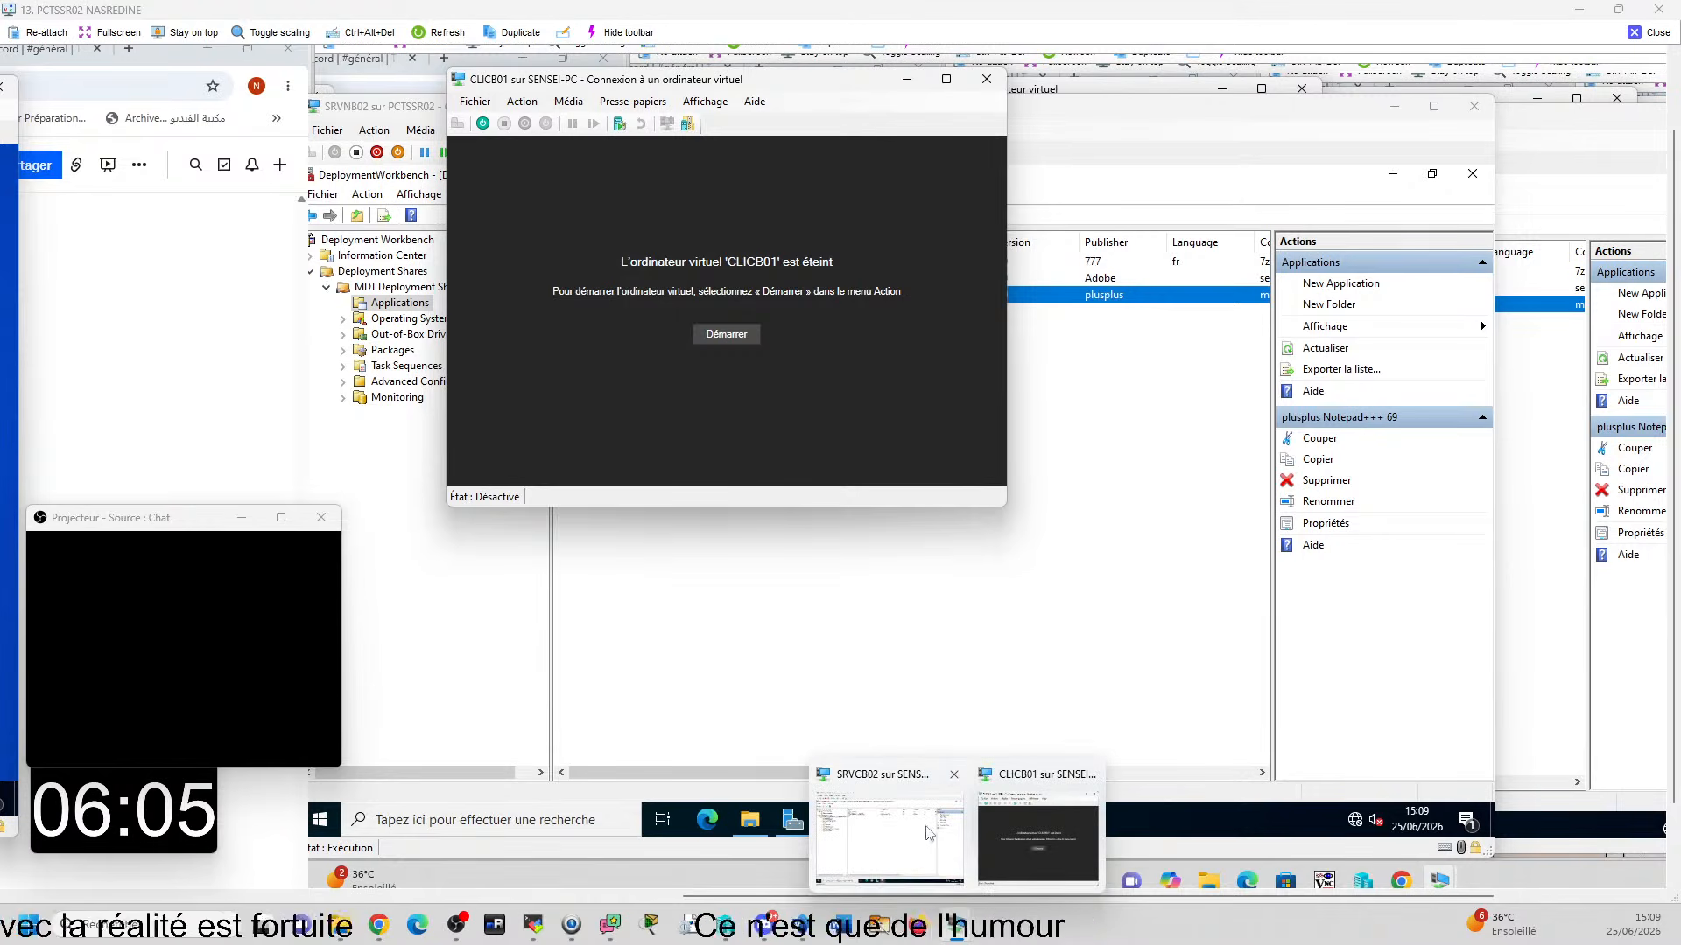
click(714, 935)
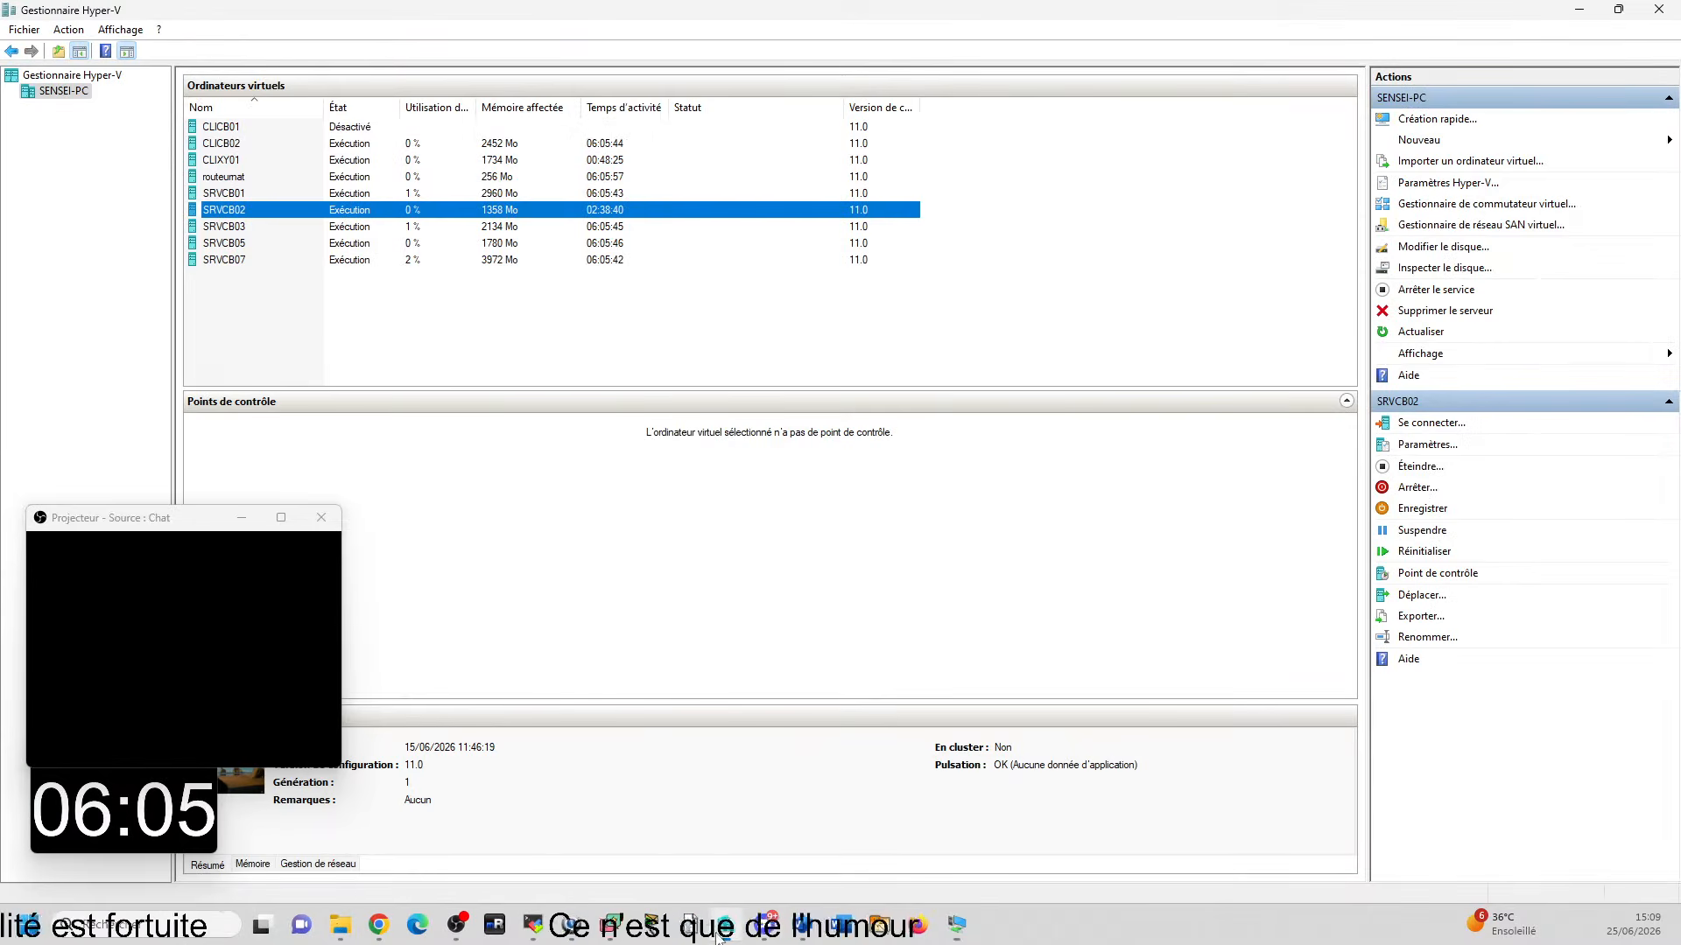
click(231, 160)
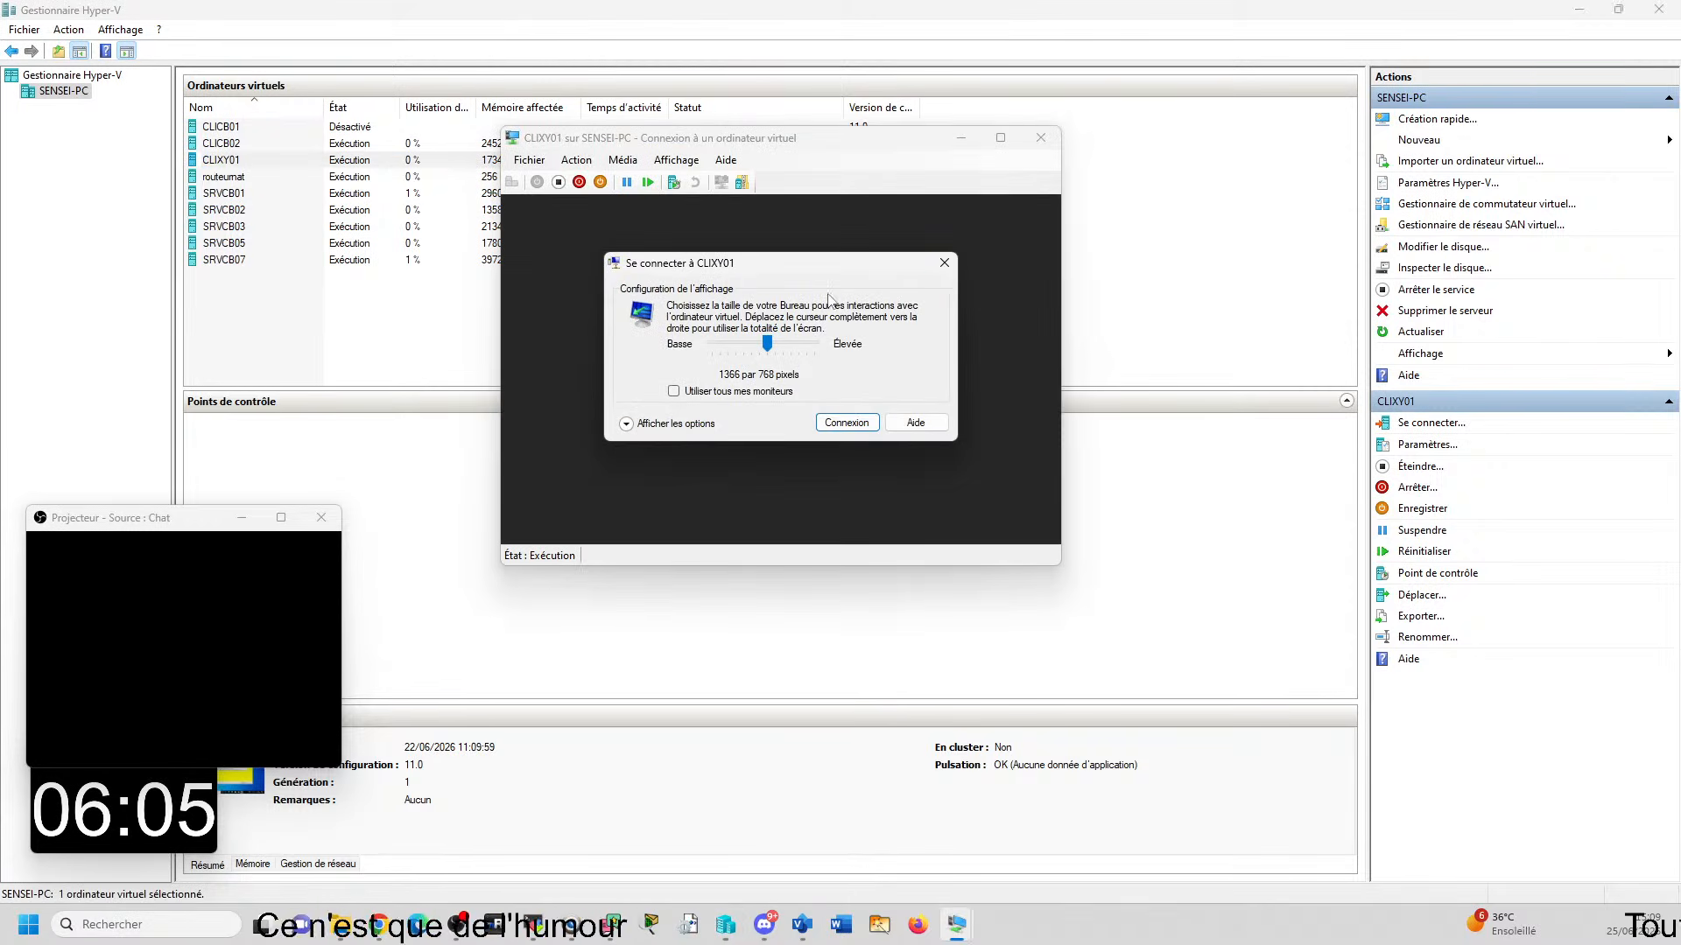
click(937, 268)
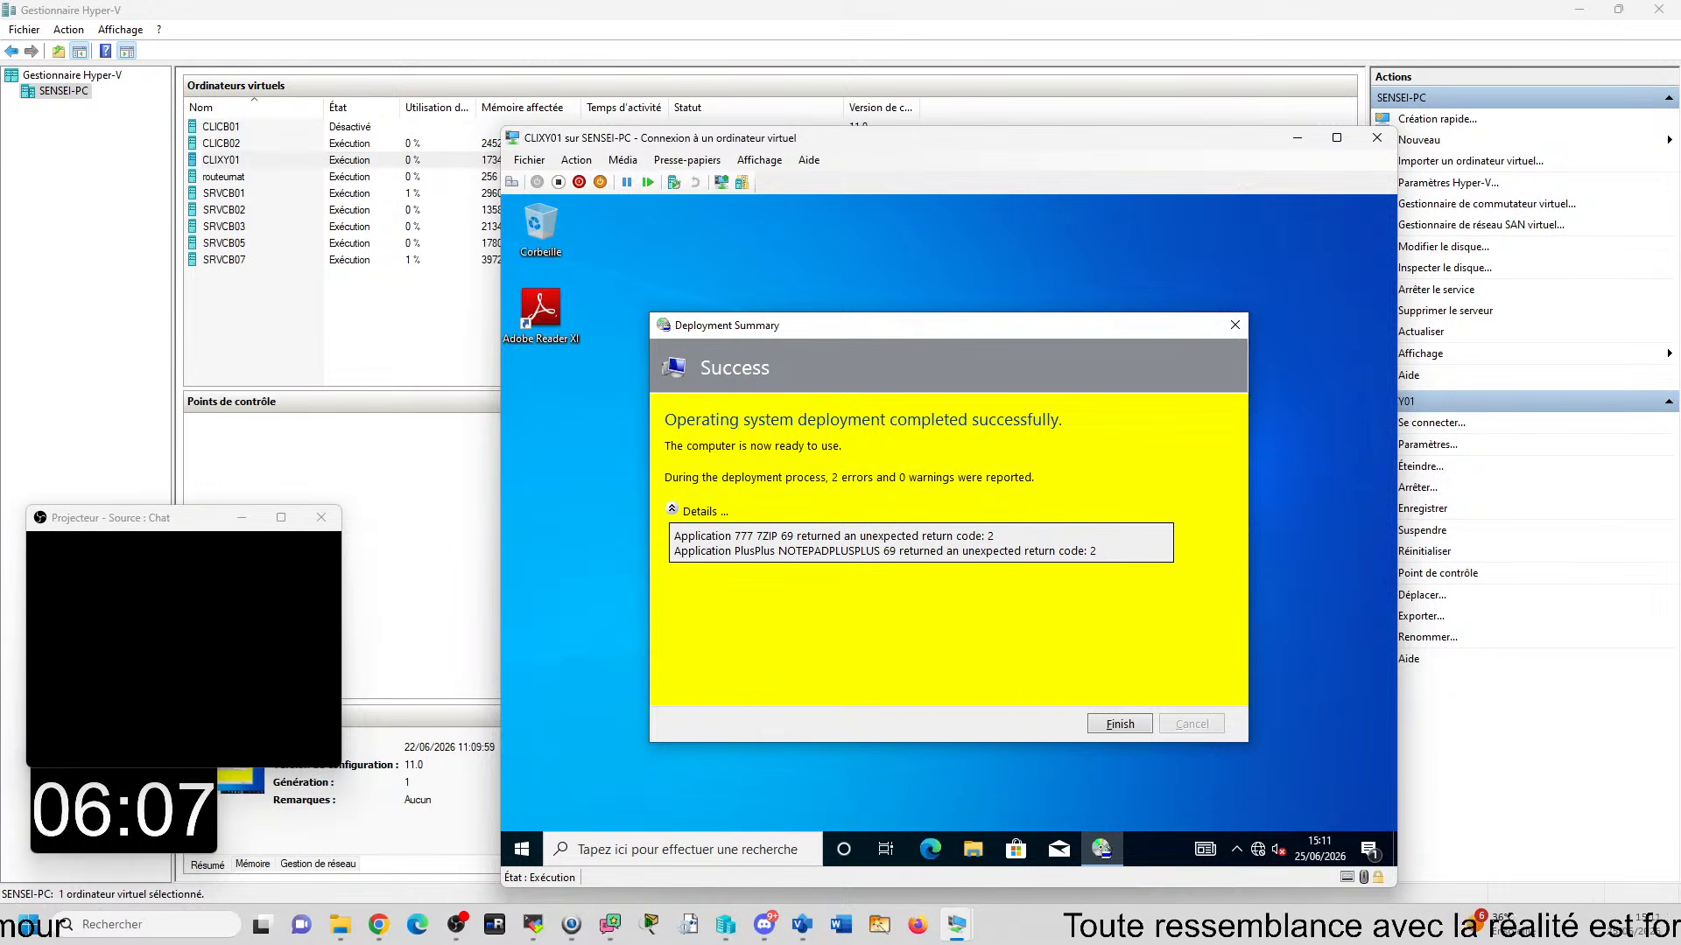
- Open the remote screen of PCTSSR14, choose to ignore CLIGC02's in-progress deployment and start a new one, and dismiss the task sequencing error
key(alt+Tab)
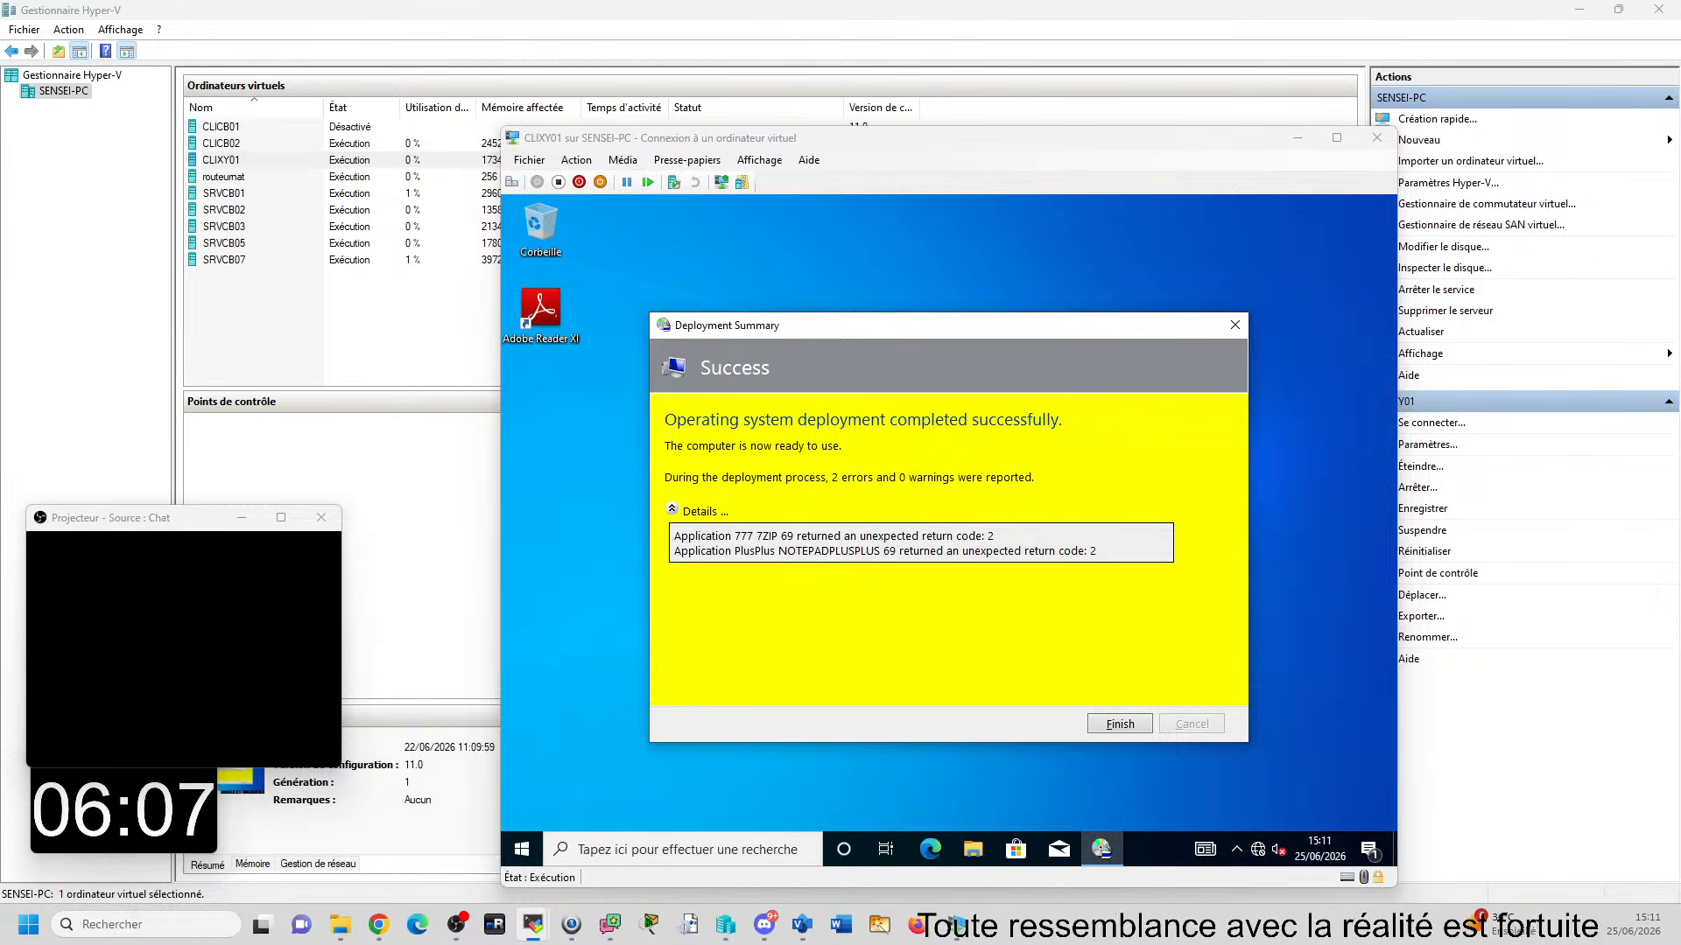
drag(1077, 944, 852, 21)
double_click(1026, 15)
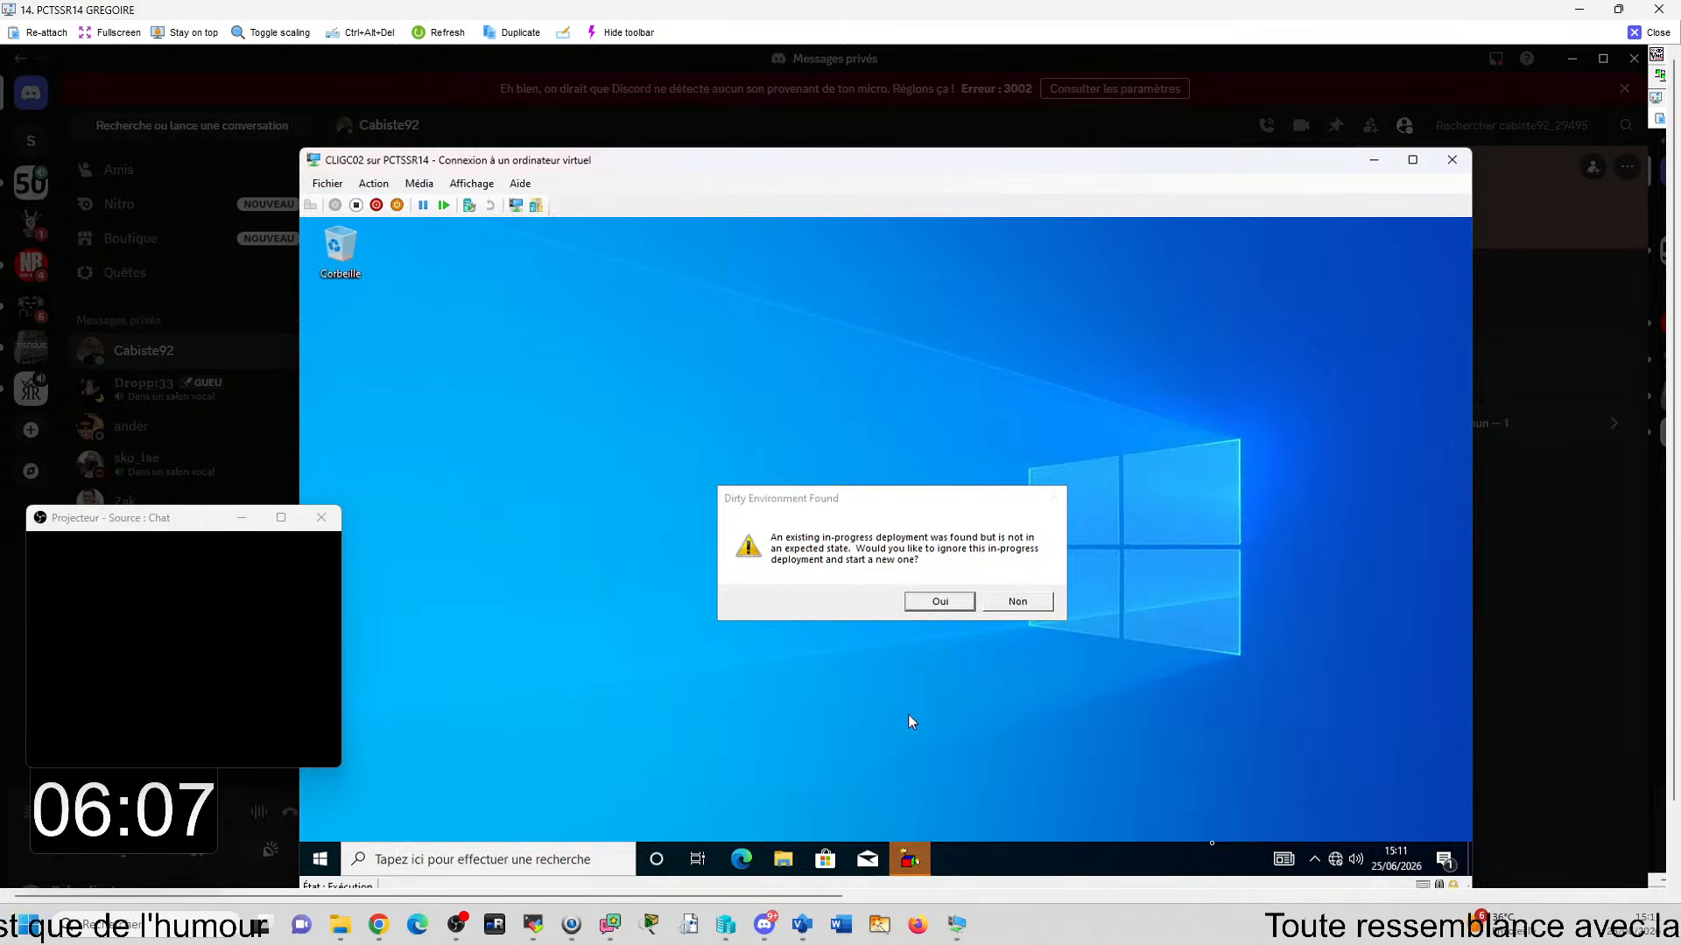
click(934, 602)
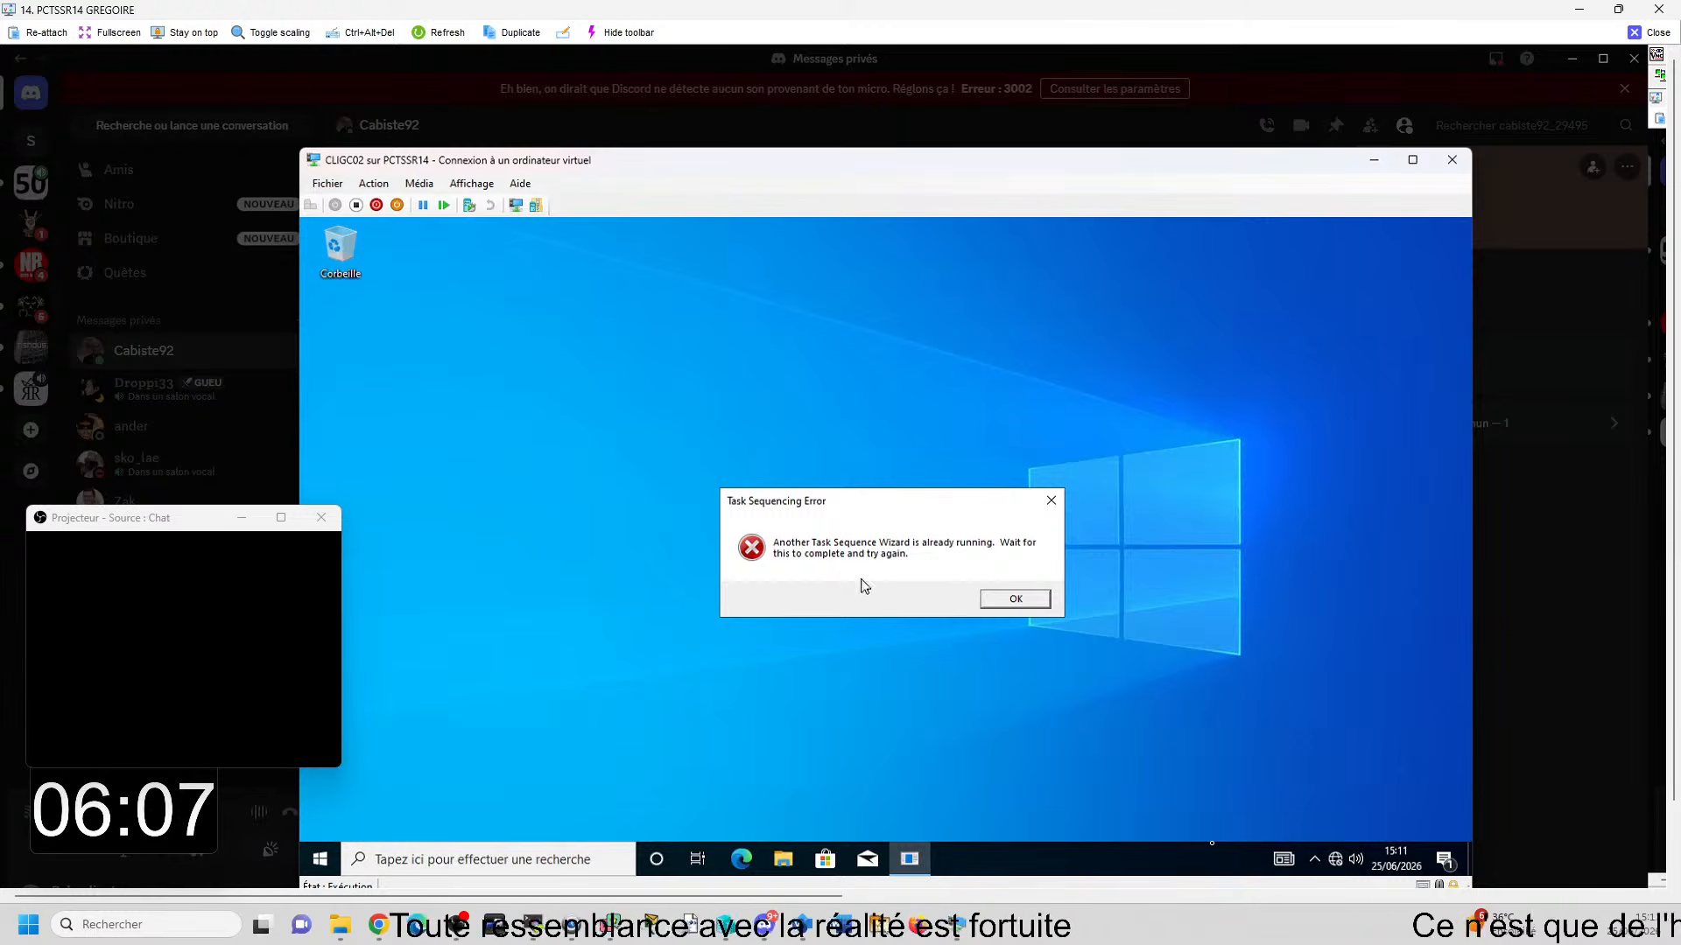
click(1015, 600)
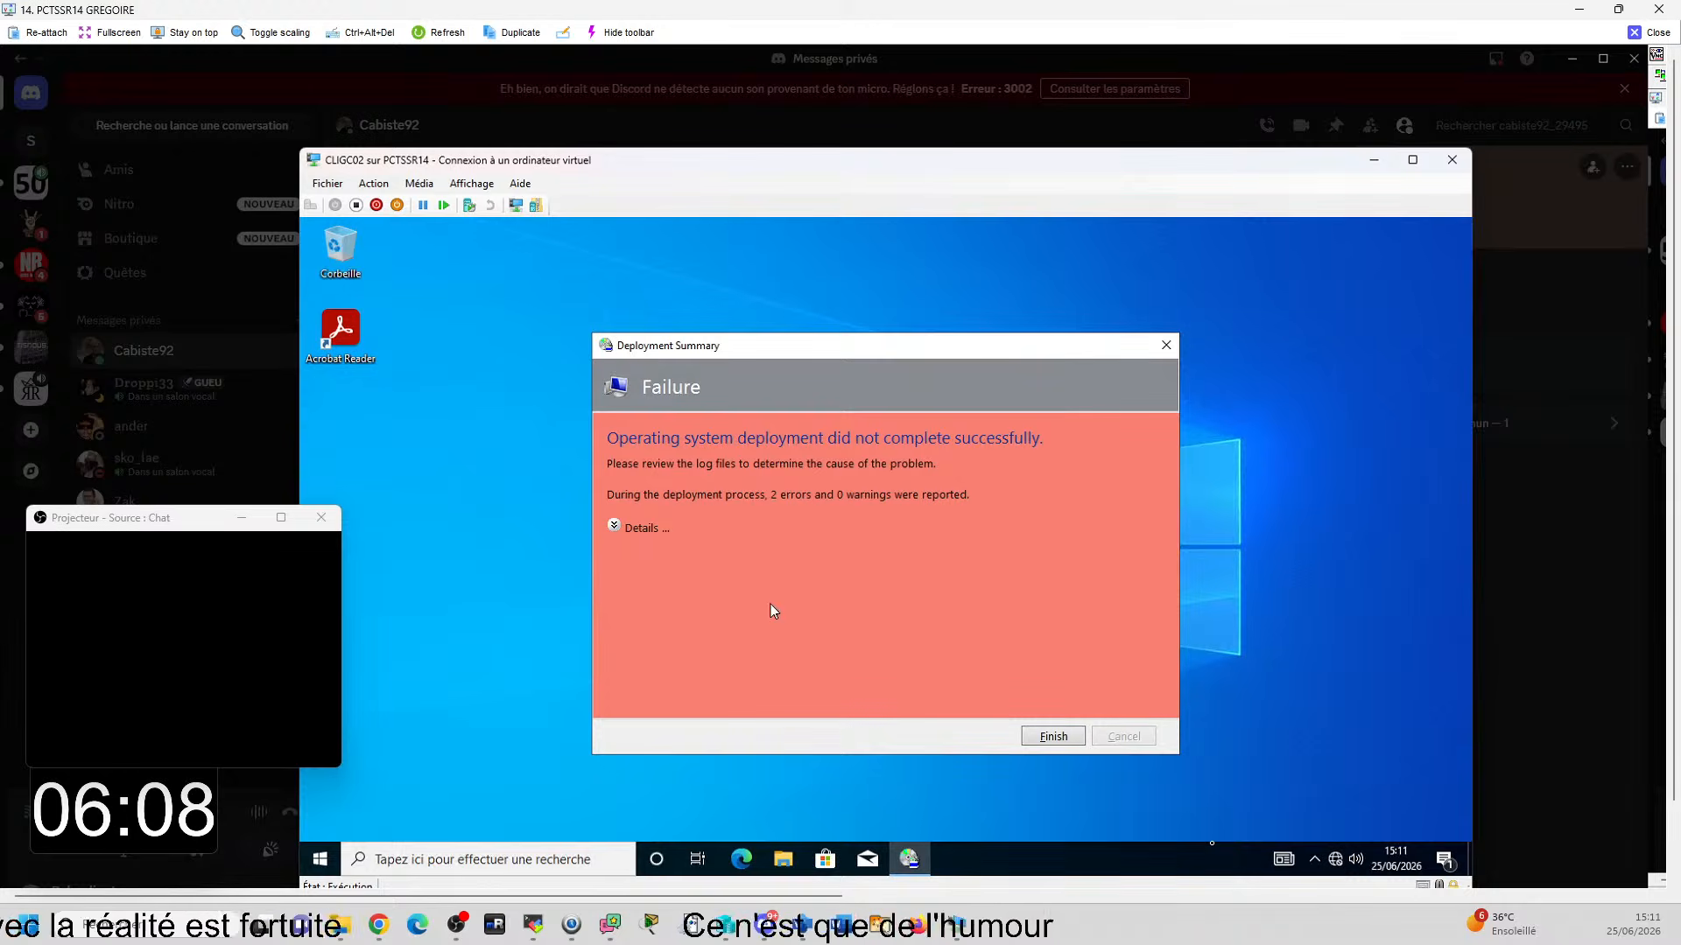
- Expand the details of the deployment summary on CLIGC02, read the reported errors, and finish the summary
click(623, 529)
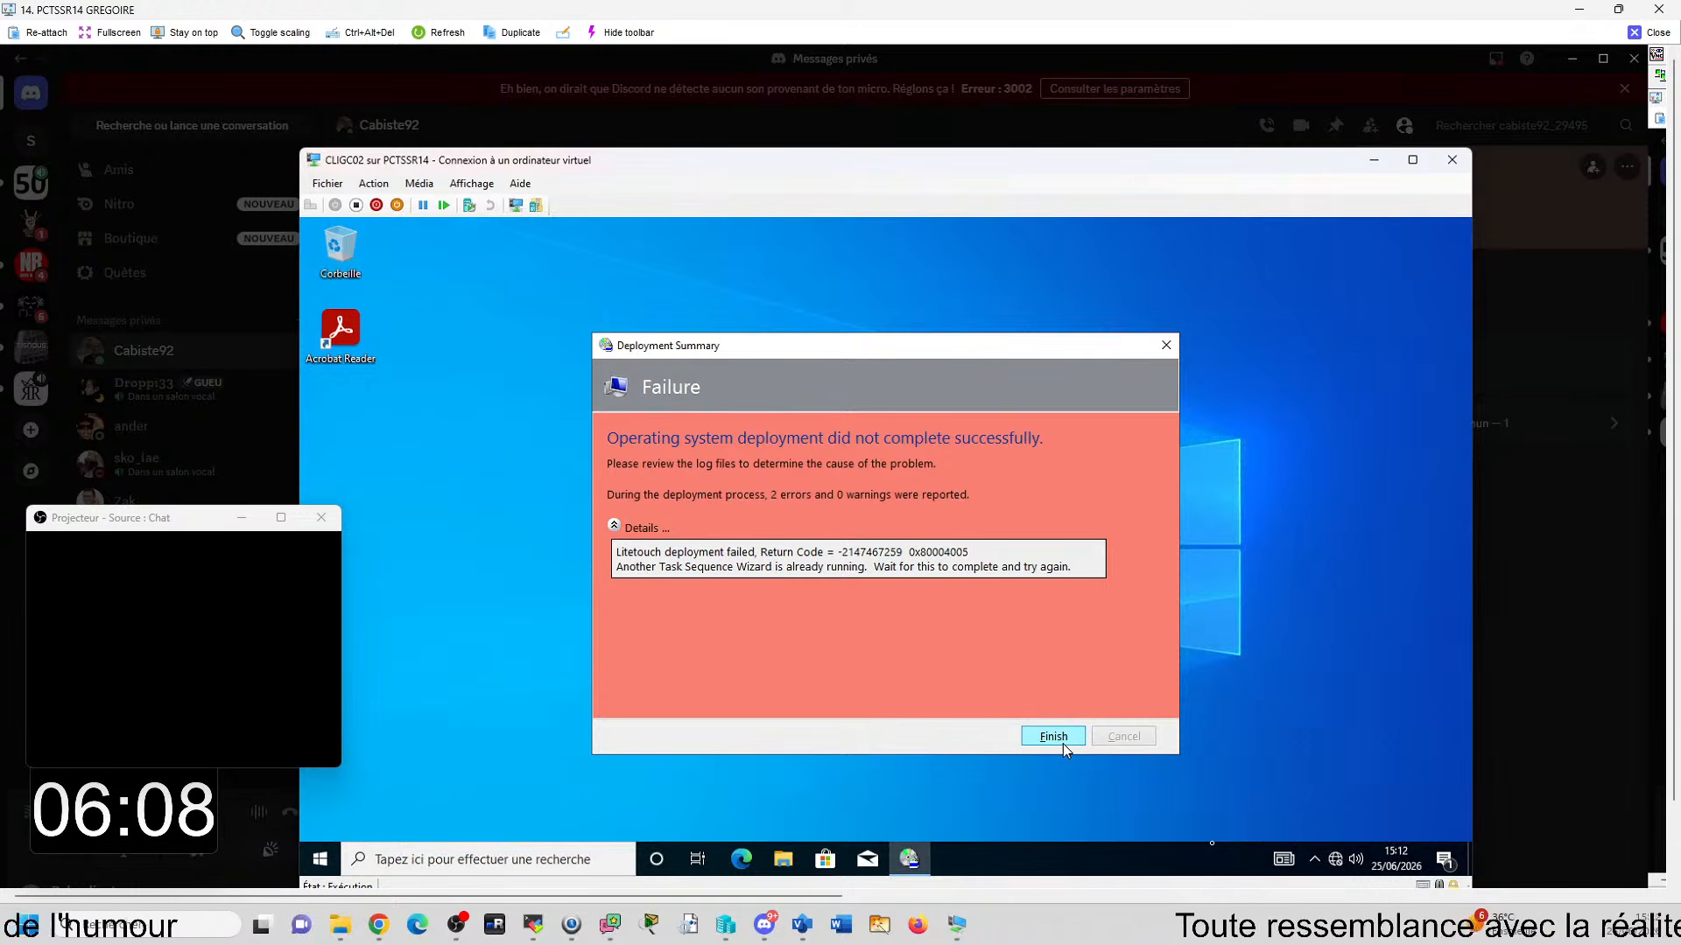
drag(360, 333, 496, 523)
drag(862, 538, 863, 545)
click(604, 858)
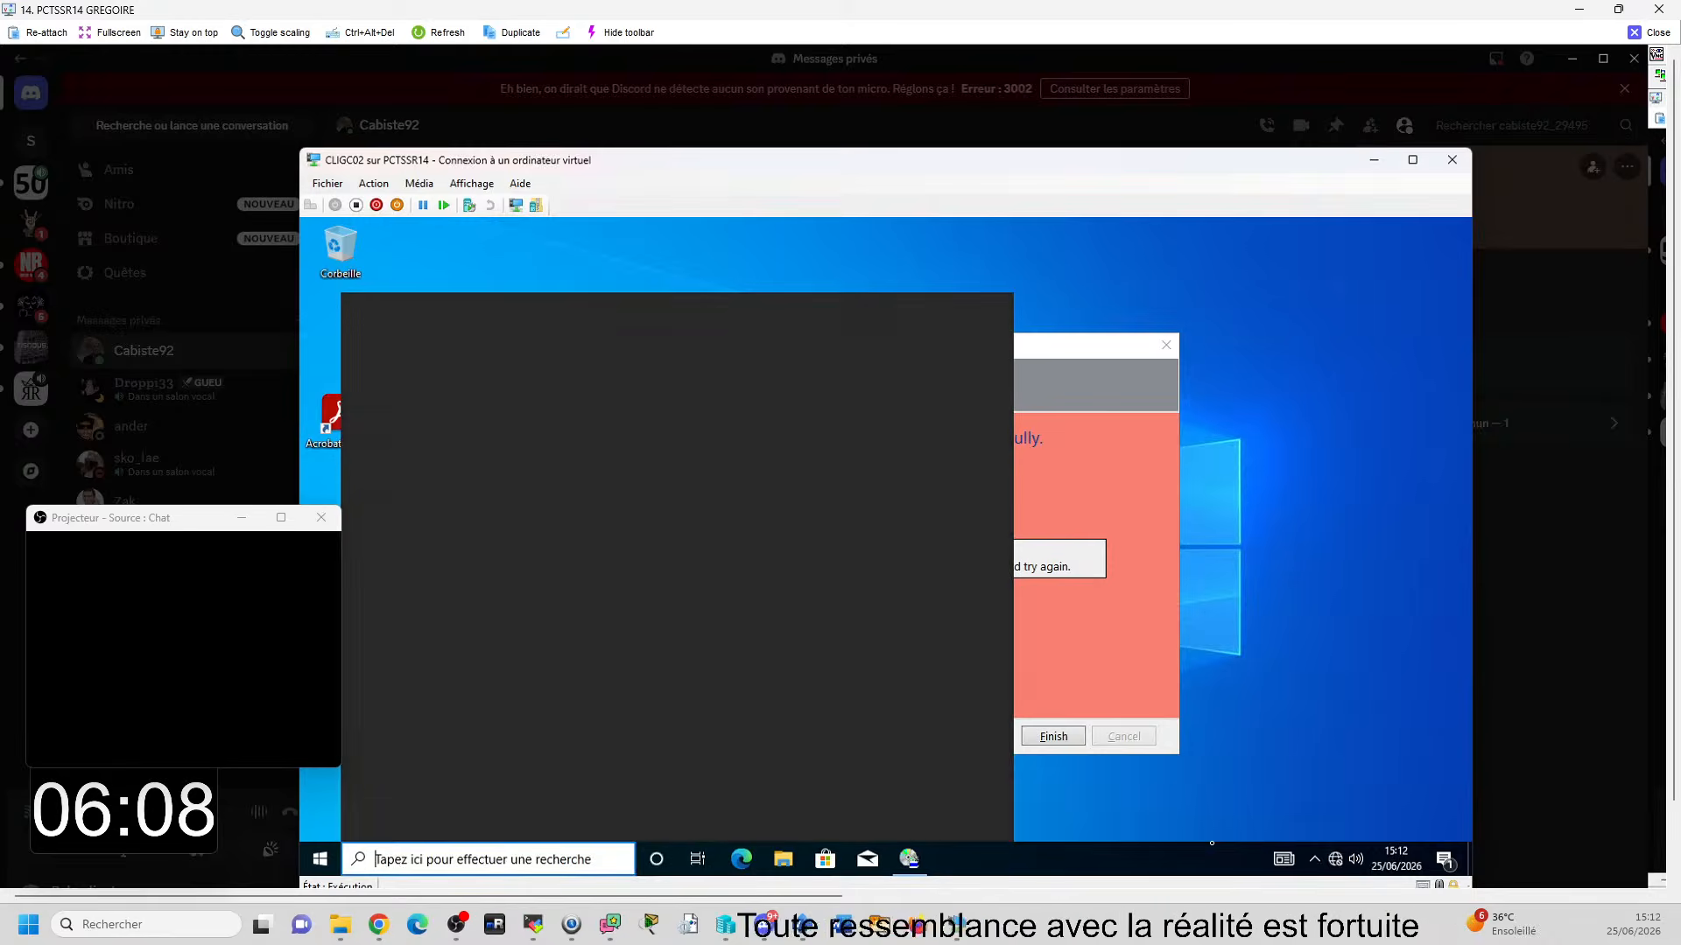
click(1116, 654)
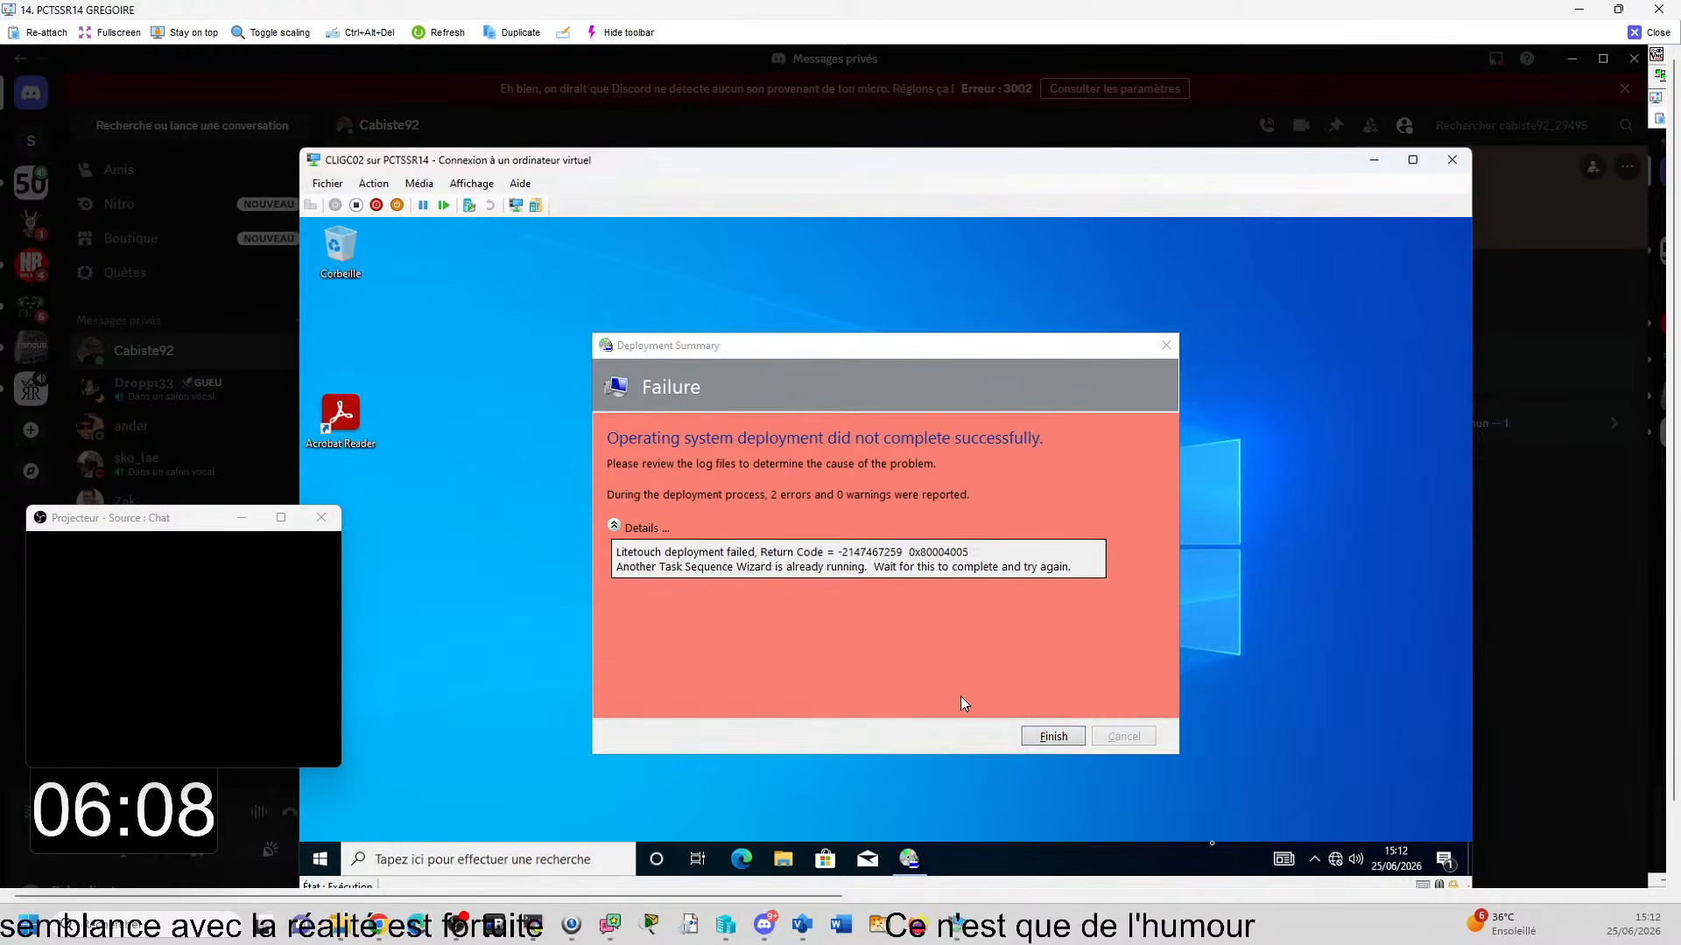
click(1054, 736)
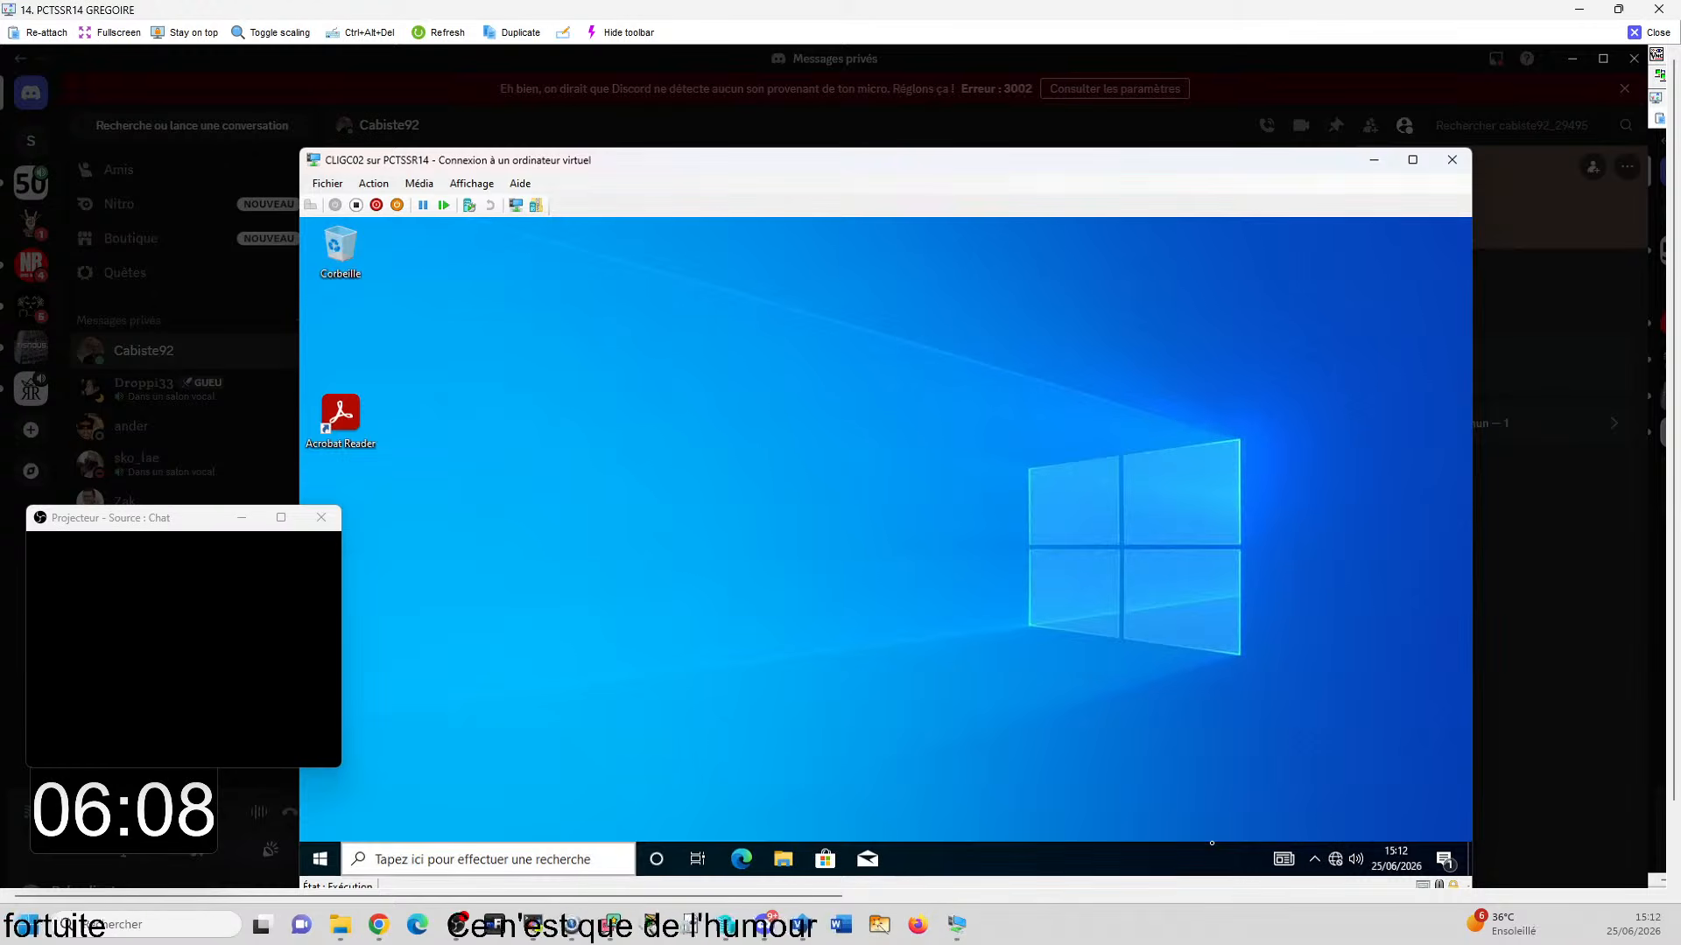
- Close the Windows search on CLIGC02 and place the Acrobat Reader desktop shortcut beside the Corbeille icon
click(409, 862)
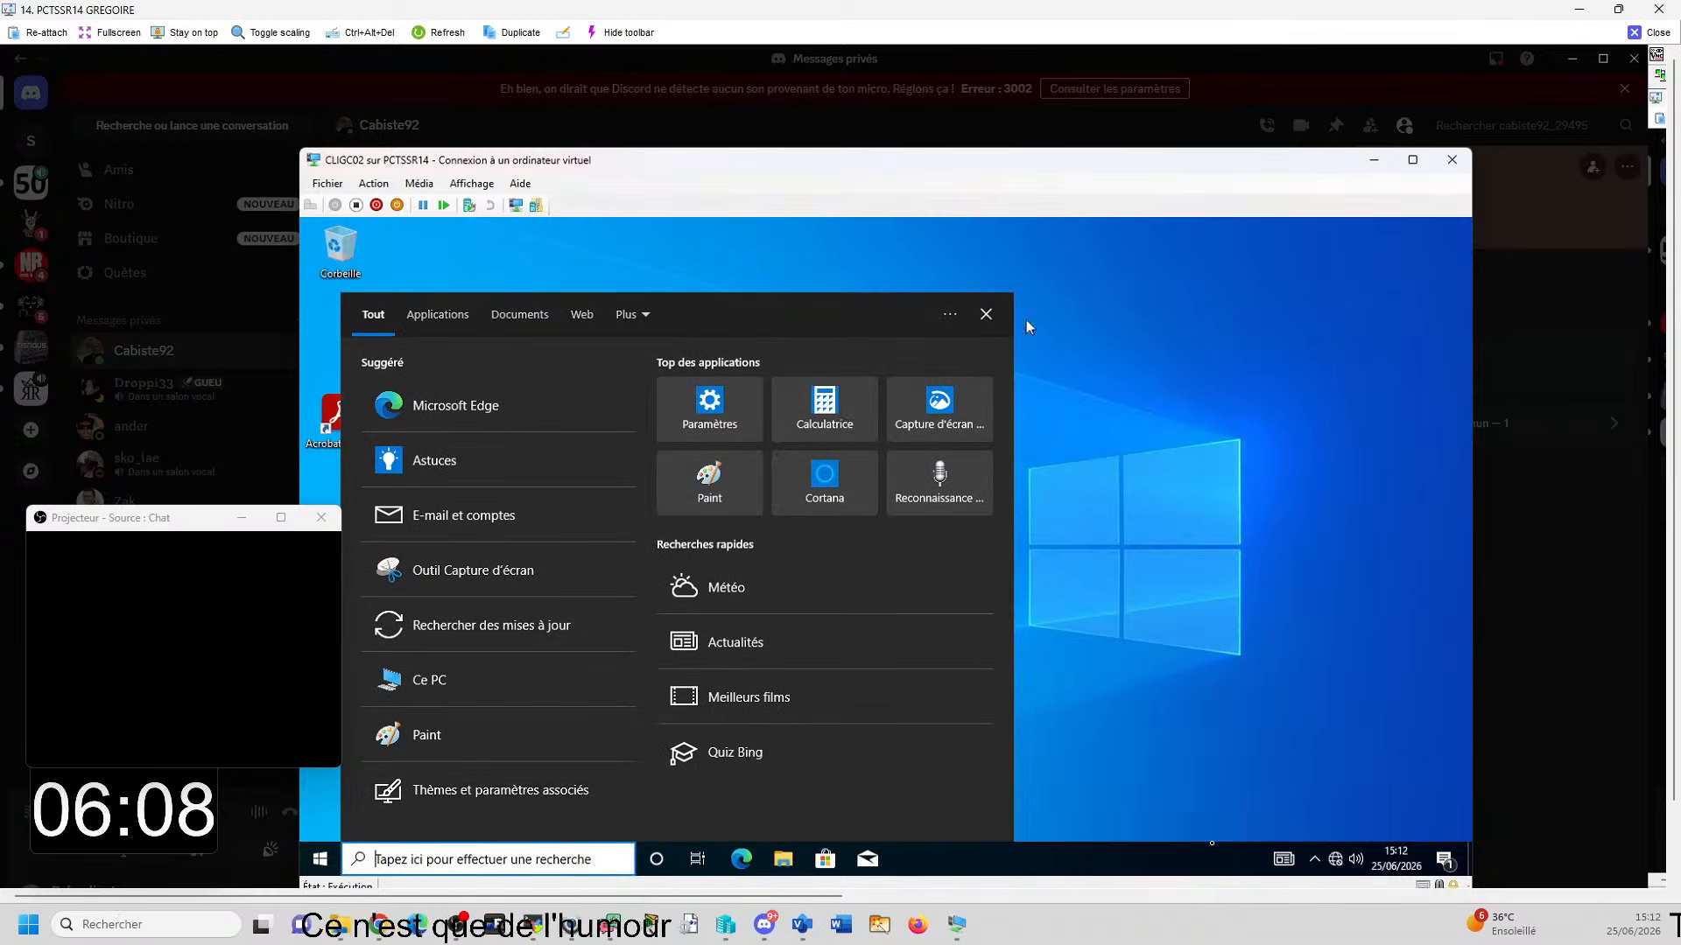
click(987, 315)
drag(361, 411, 444, 249)
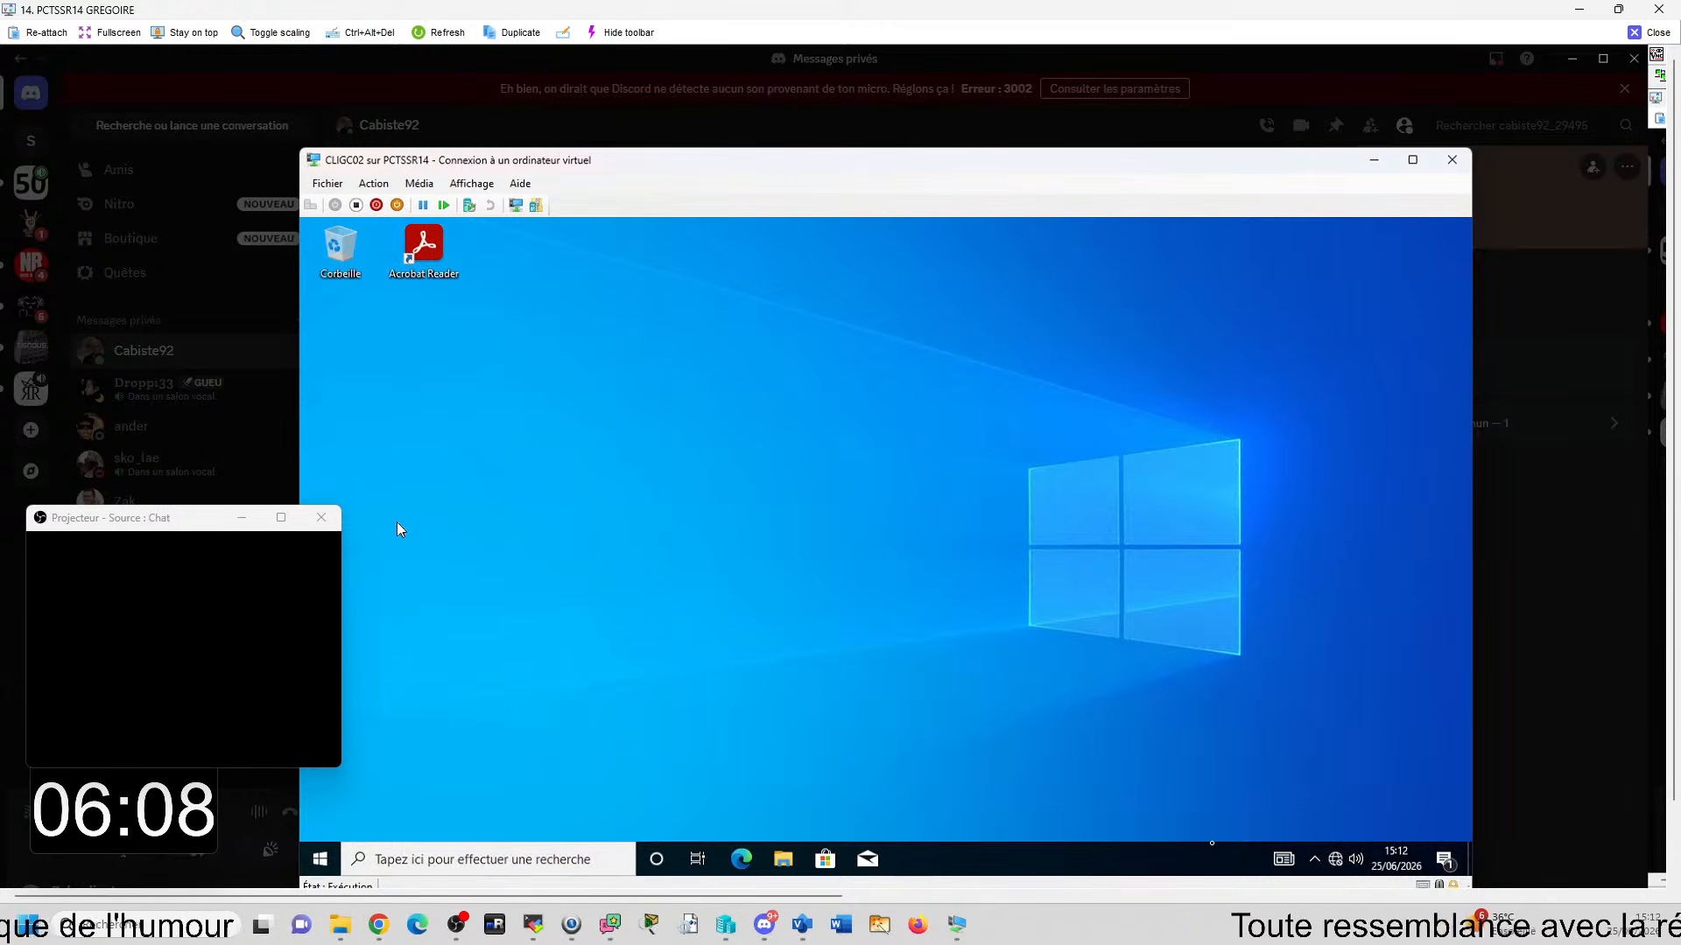
- Search CLIGC02 for Acrobat Reader and 7-Zip, and pin 7-Zip File Manager to the virtual machine's taskbar
mouse_move(711, 919)
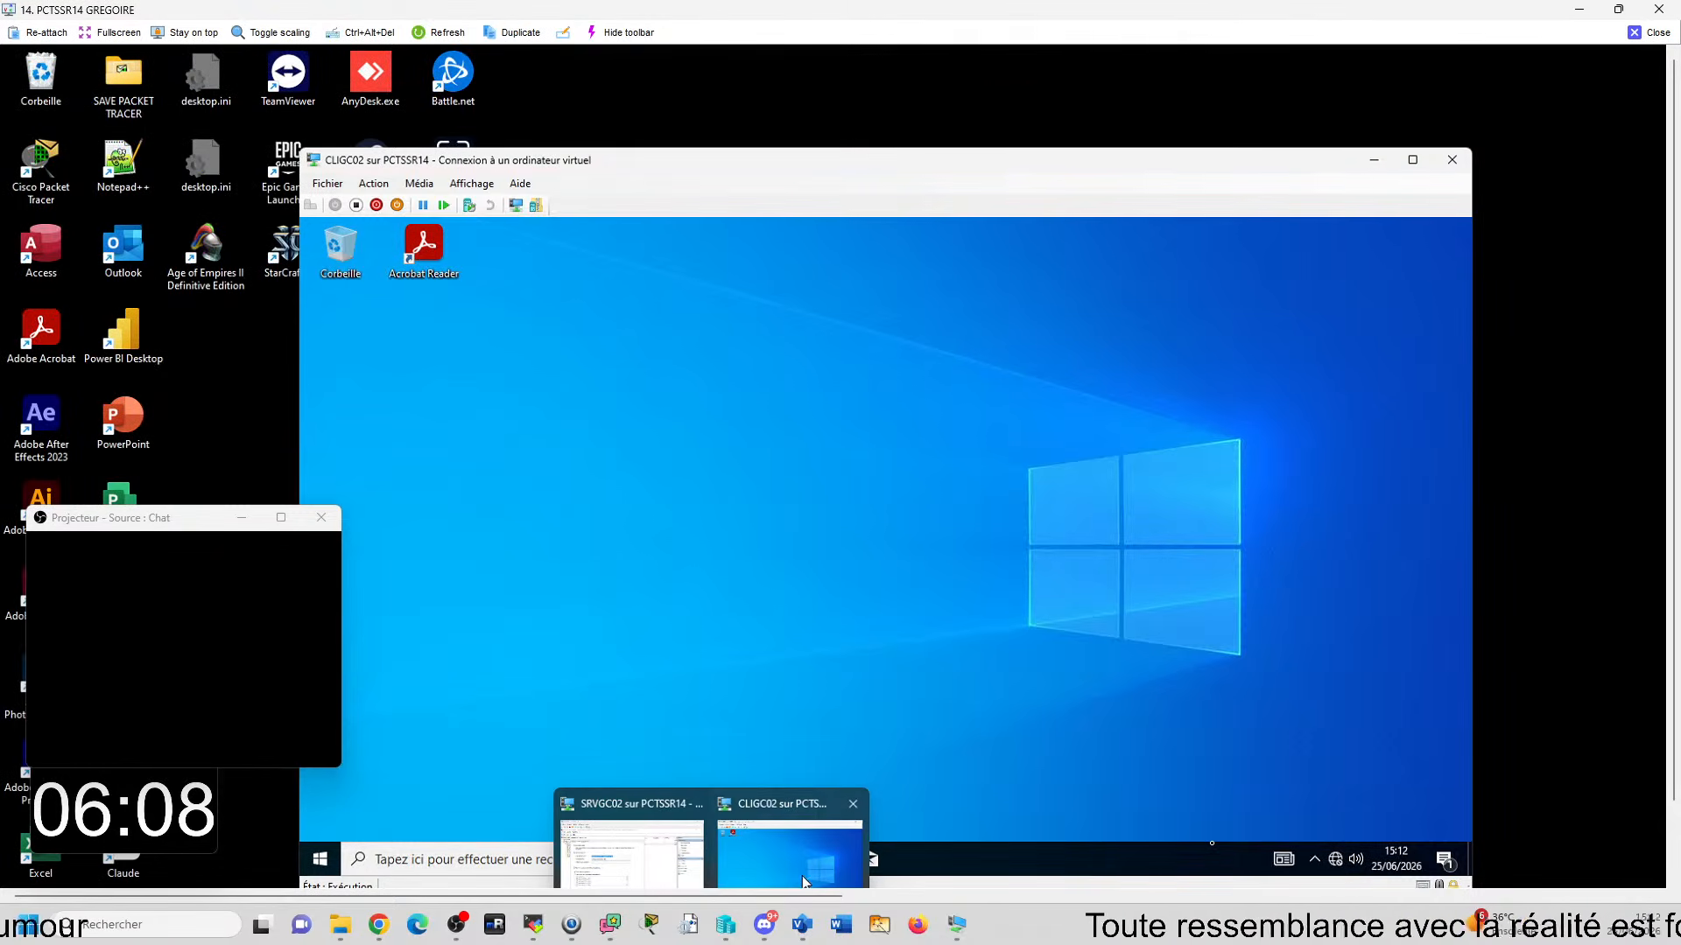
click(487, 845)
text(acrobat Reader)
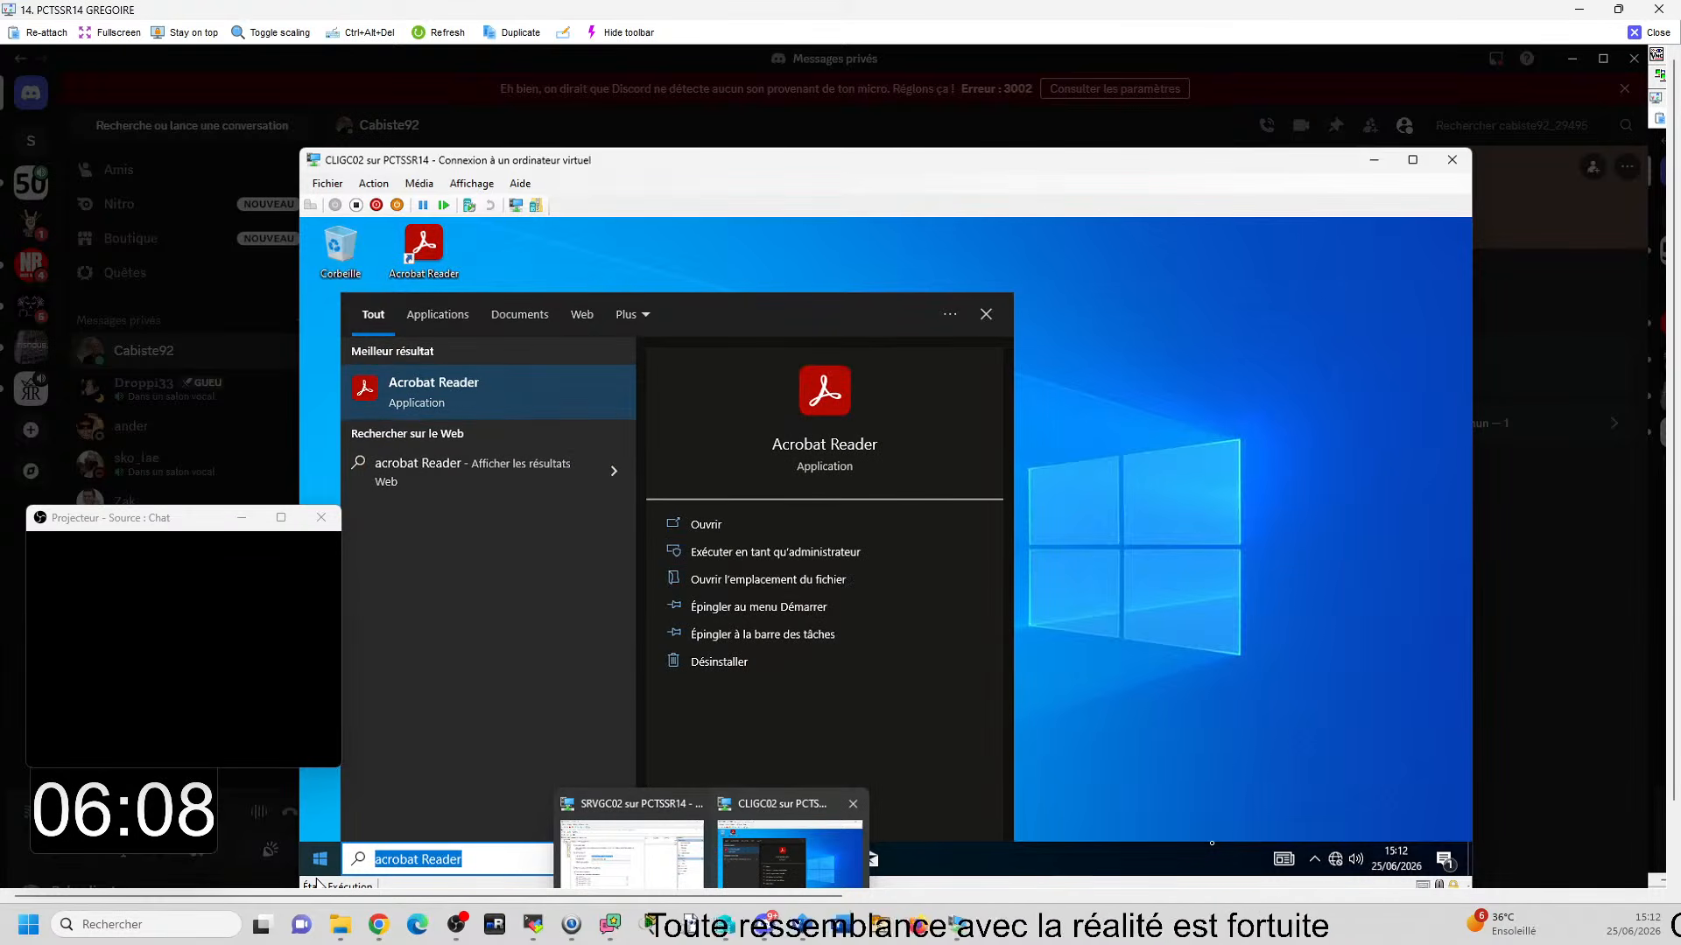
text(7)
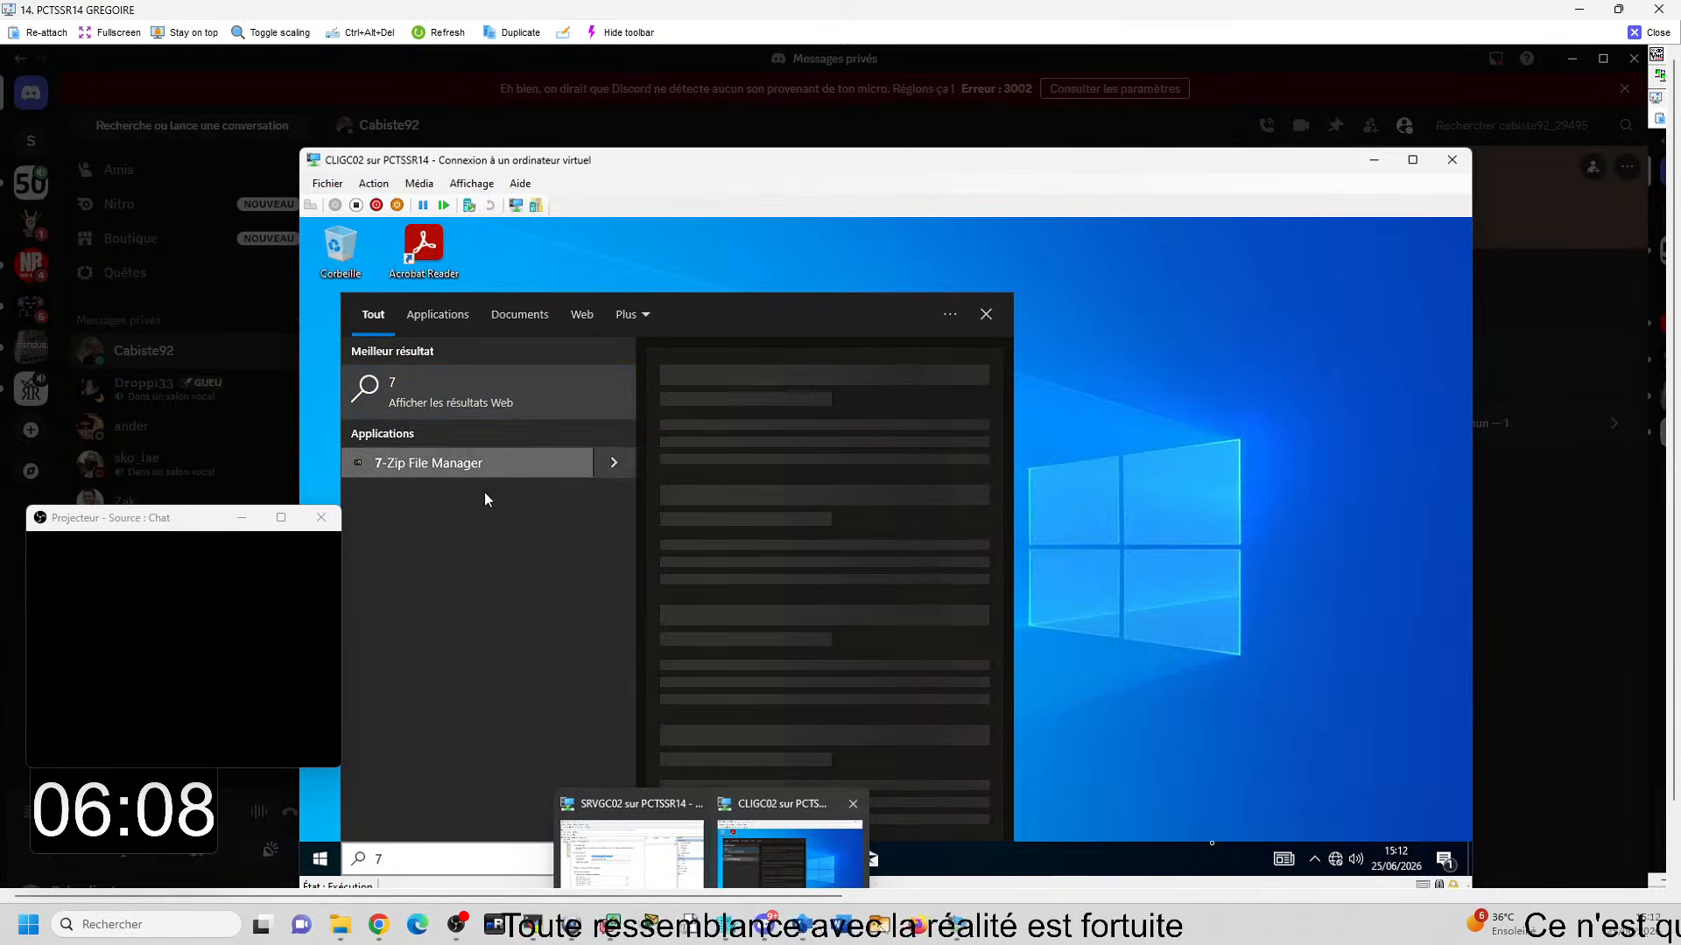
right_click(408, 472)
click(472, 559)
- Search CLIGC02 for Notepad++ and pin it to the virtual machine's taskbar
key(BackSpace)
text(n)
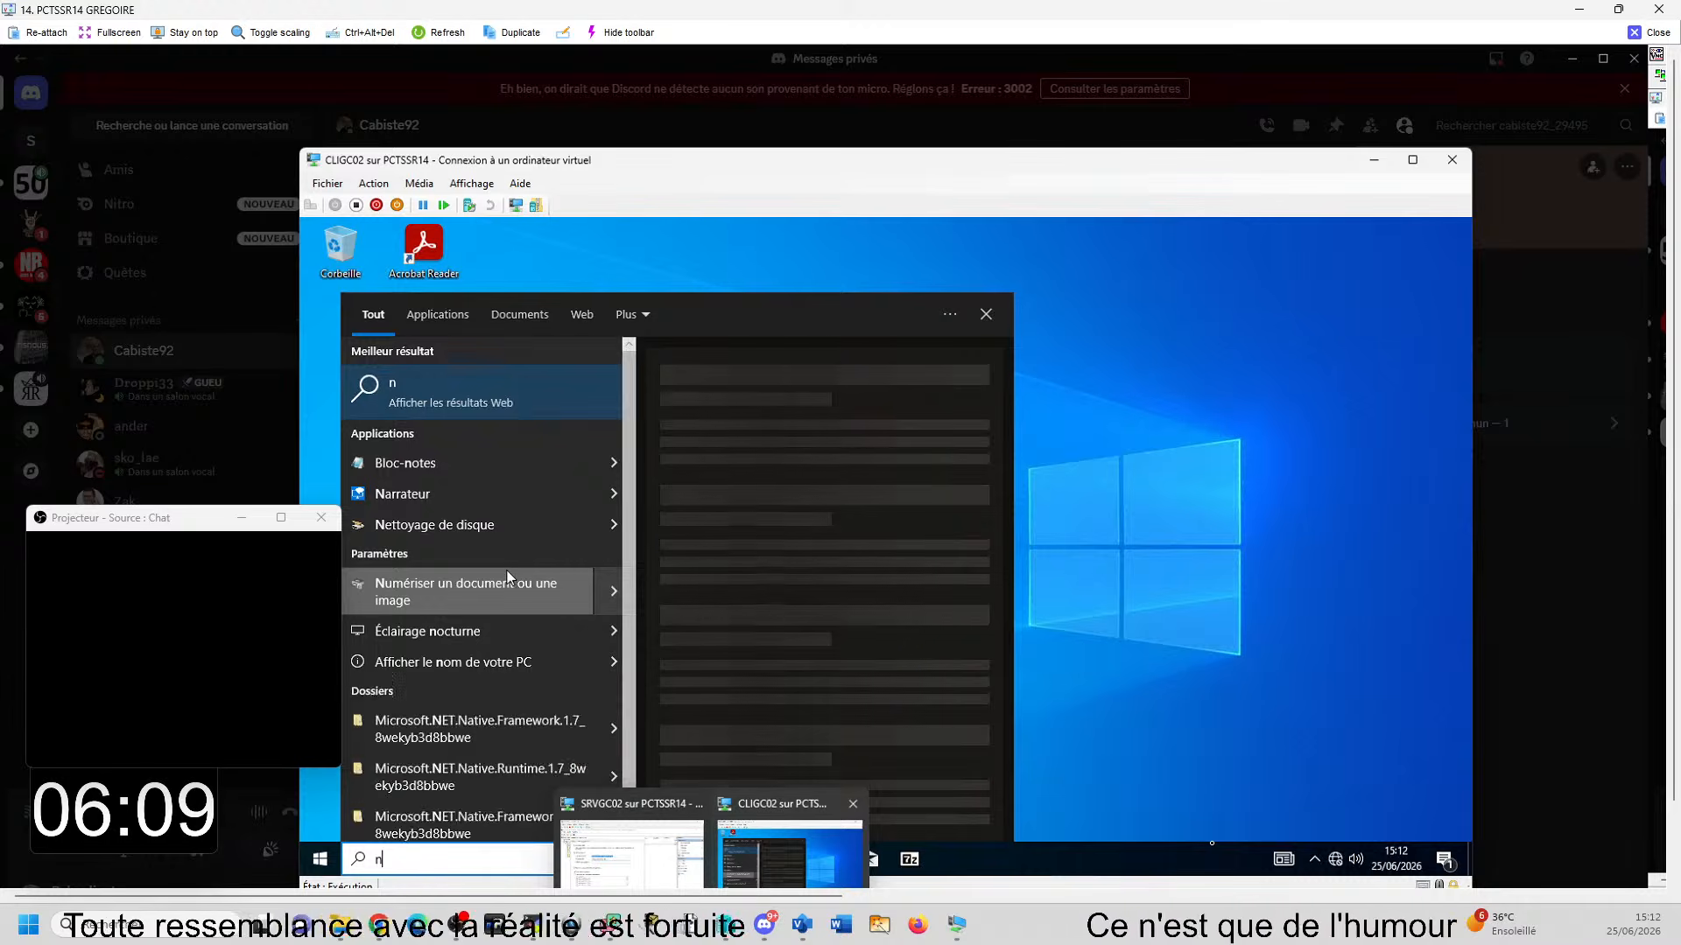
text(ote p)
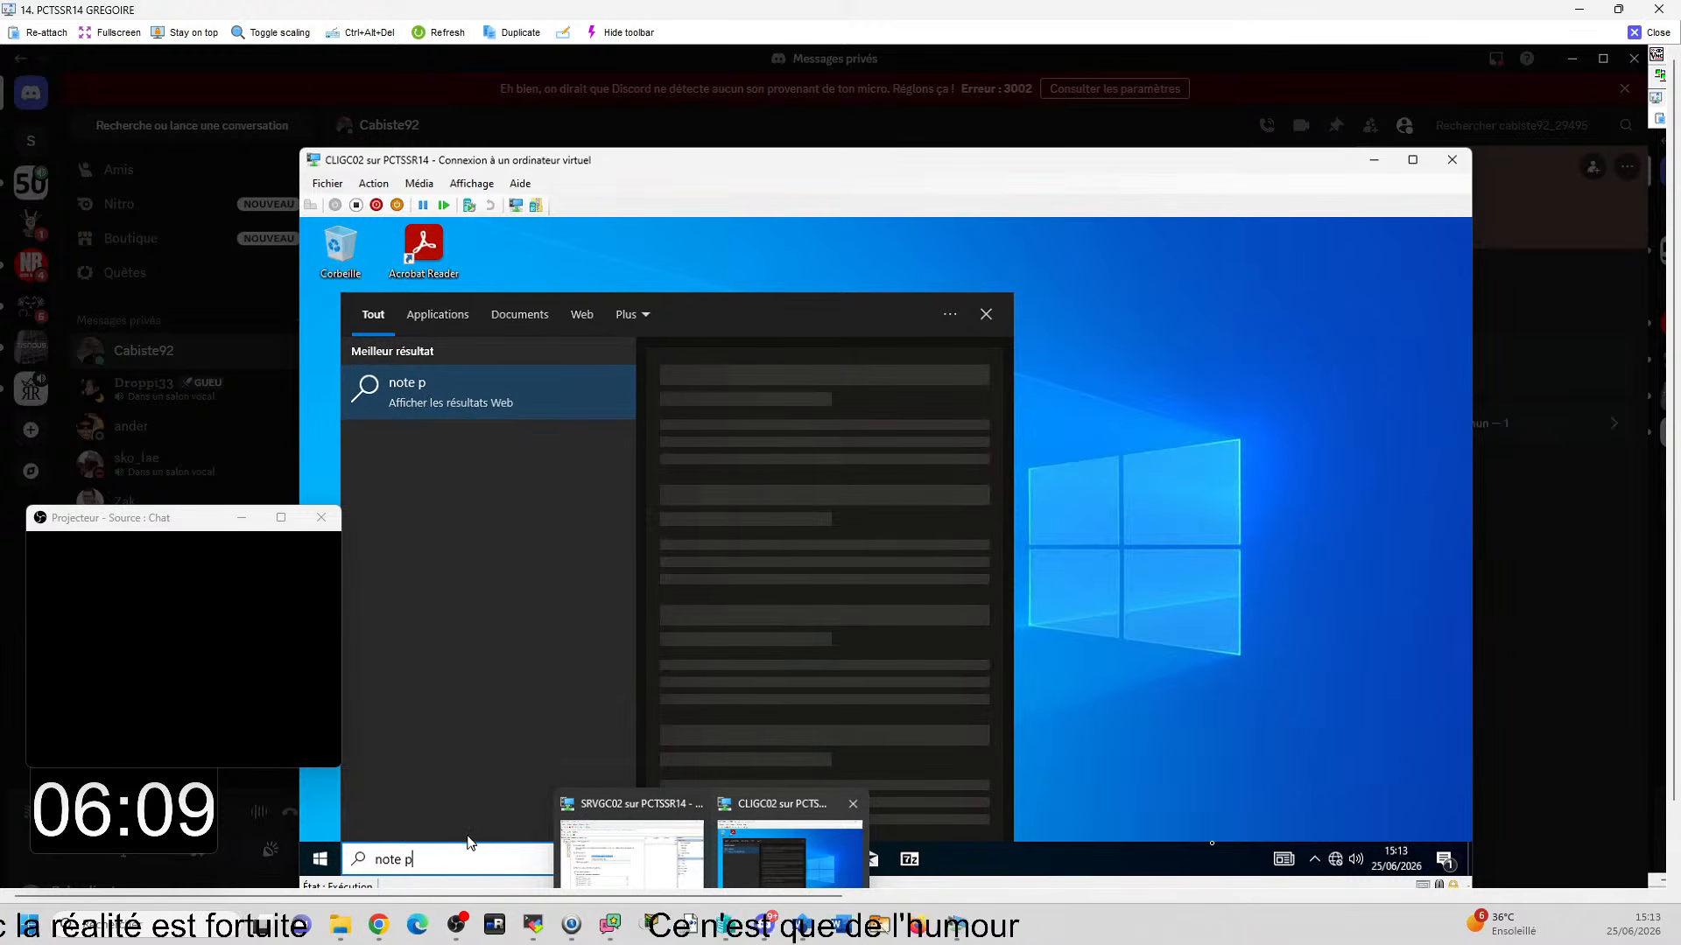
key(BackSpace)
key(BackSpace)
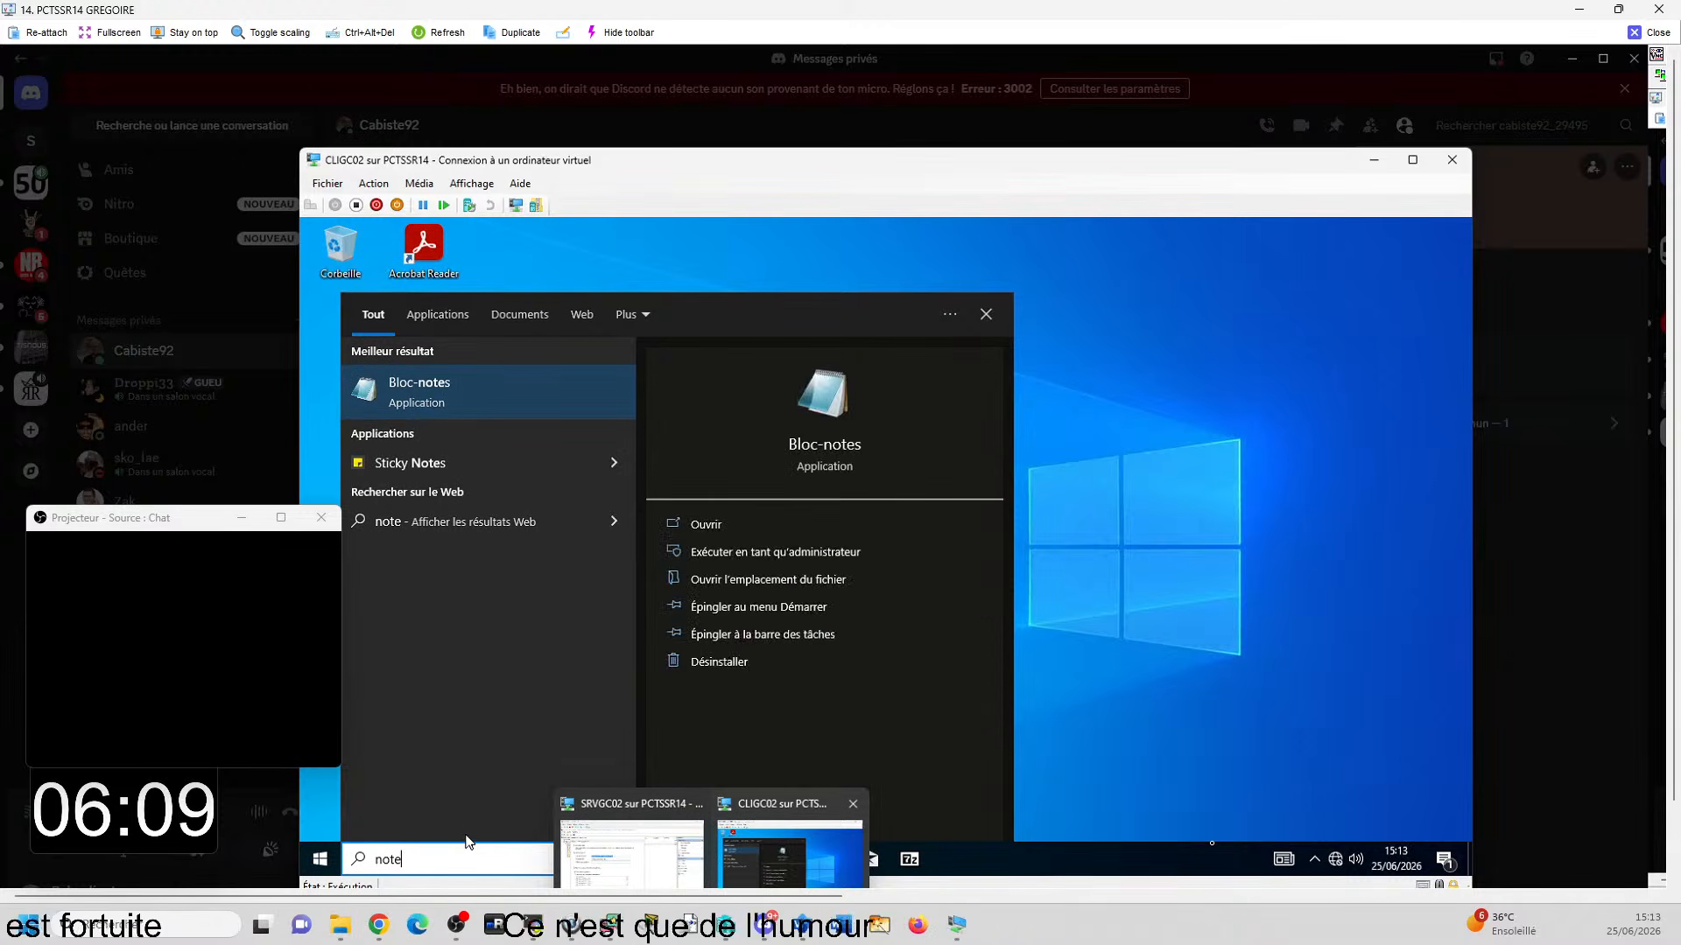
key(BackSpace)
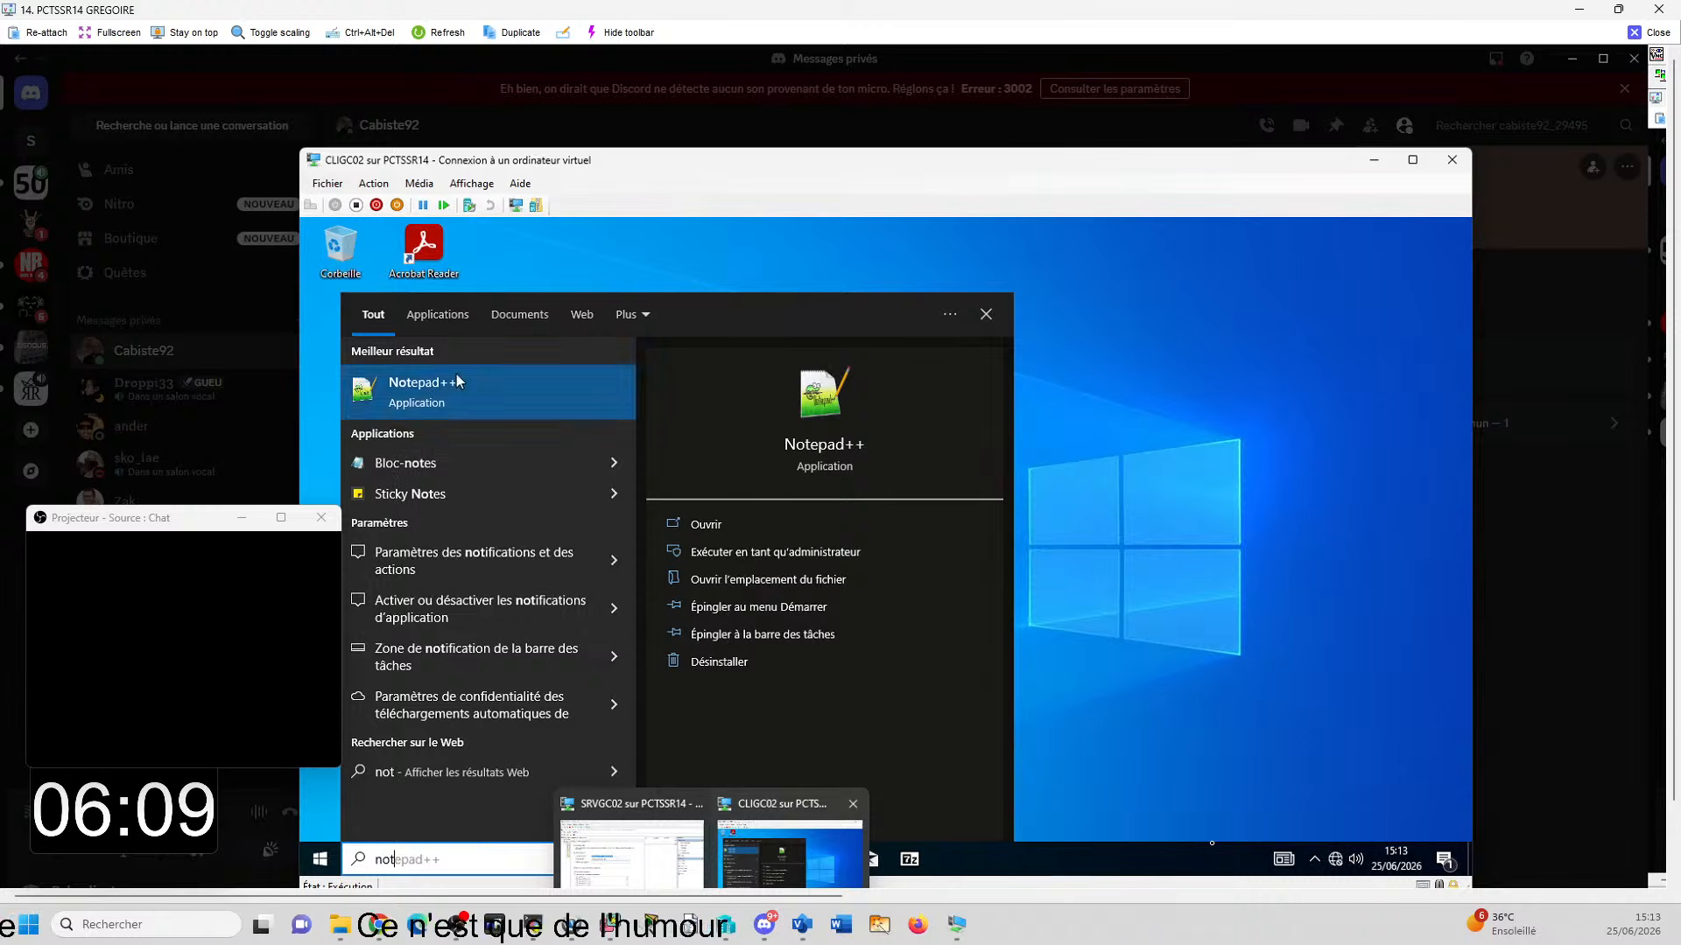
right_click(433, 391)
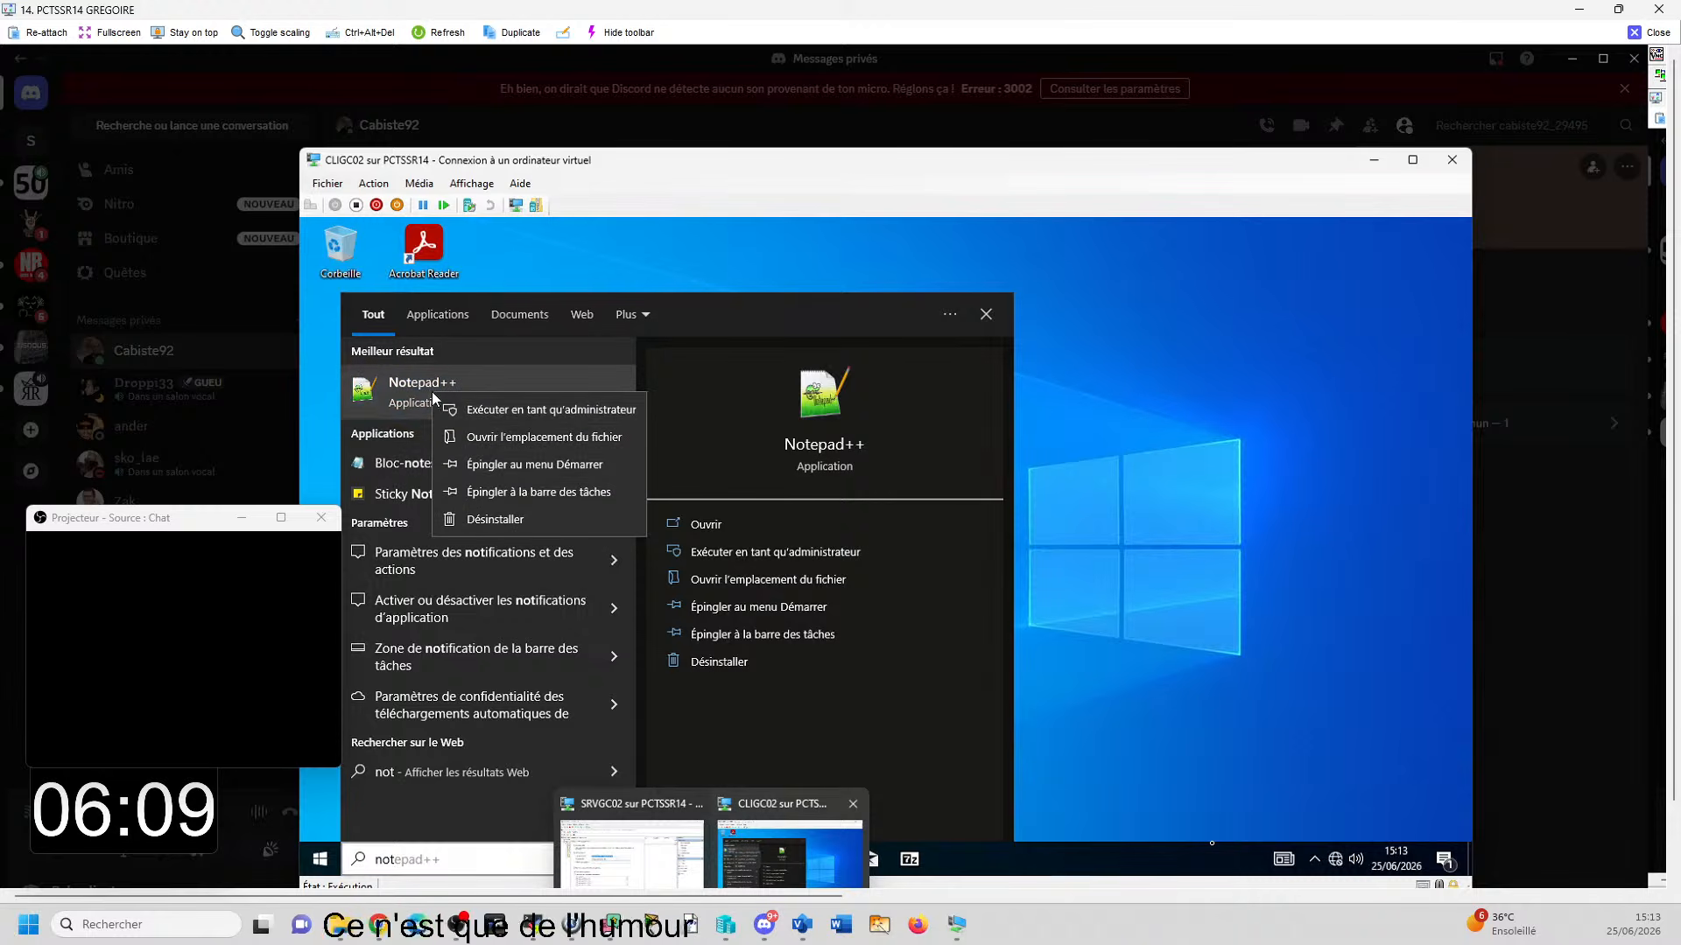
click(536, 495)
click(1055, 715)
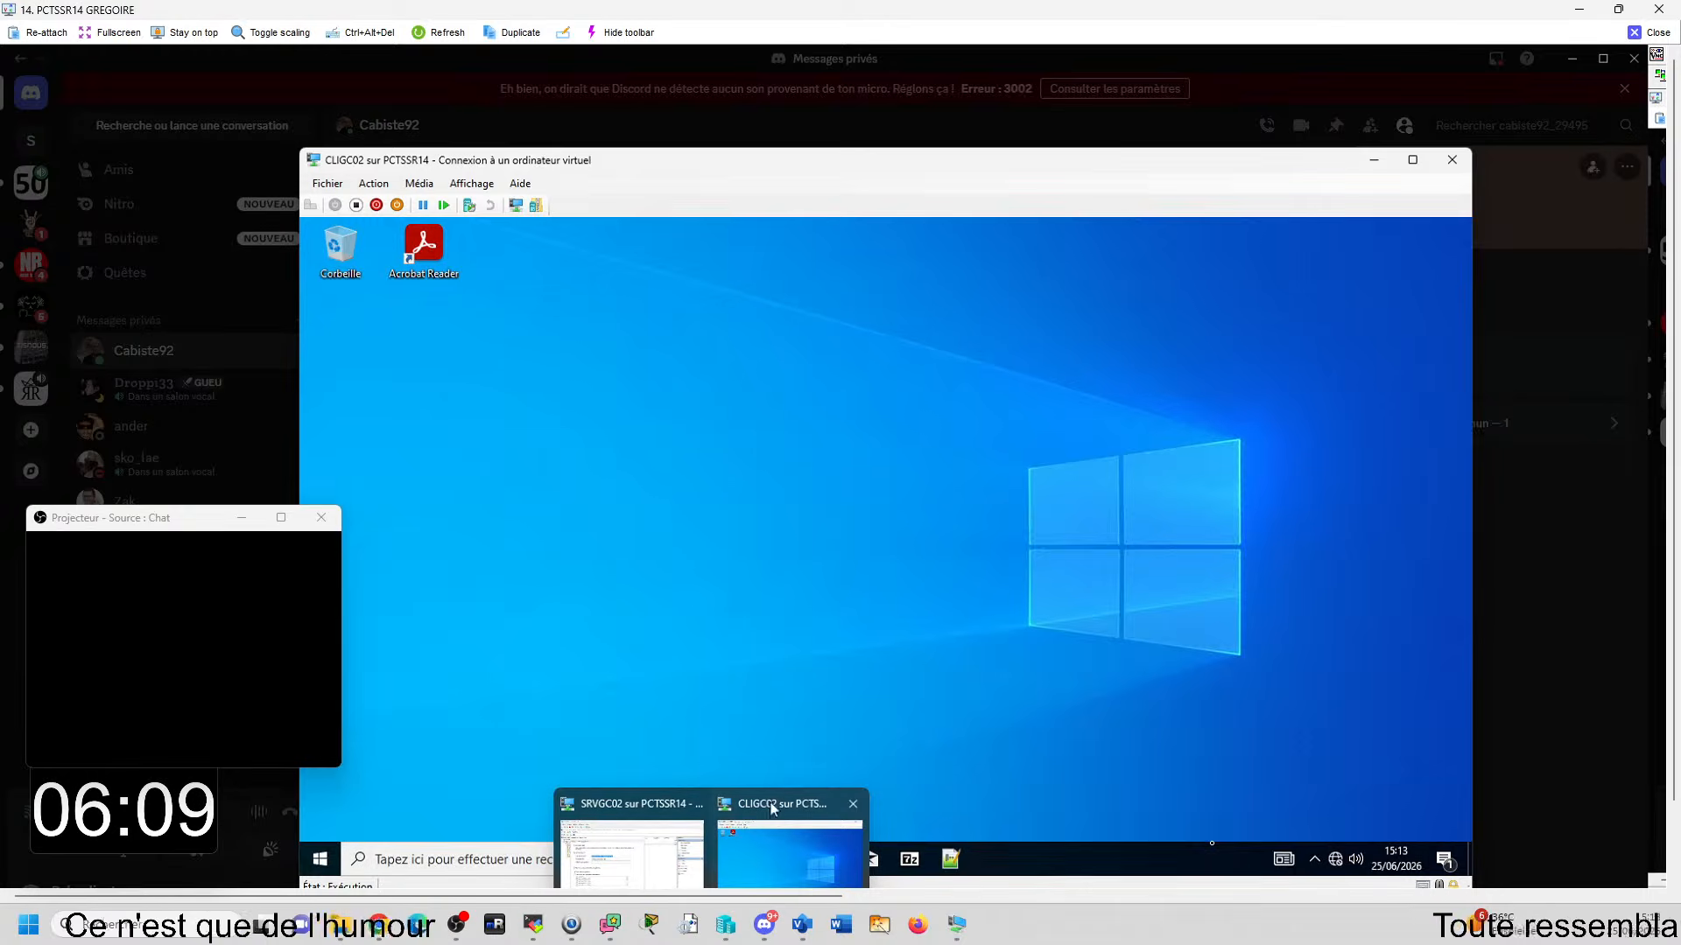
- Run sysdm.cpl on CLIGC02 and examine the full computer name and domain in the system properties
drag(971, 168, 945, 120)
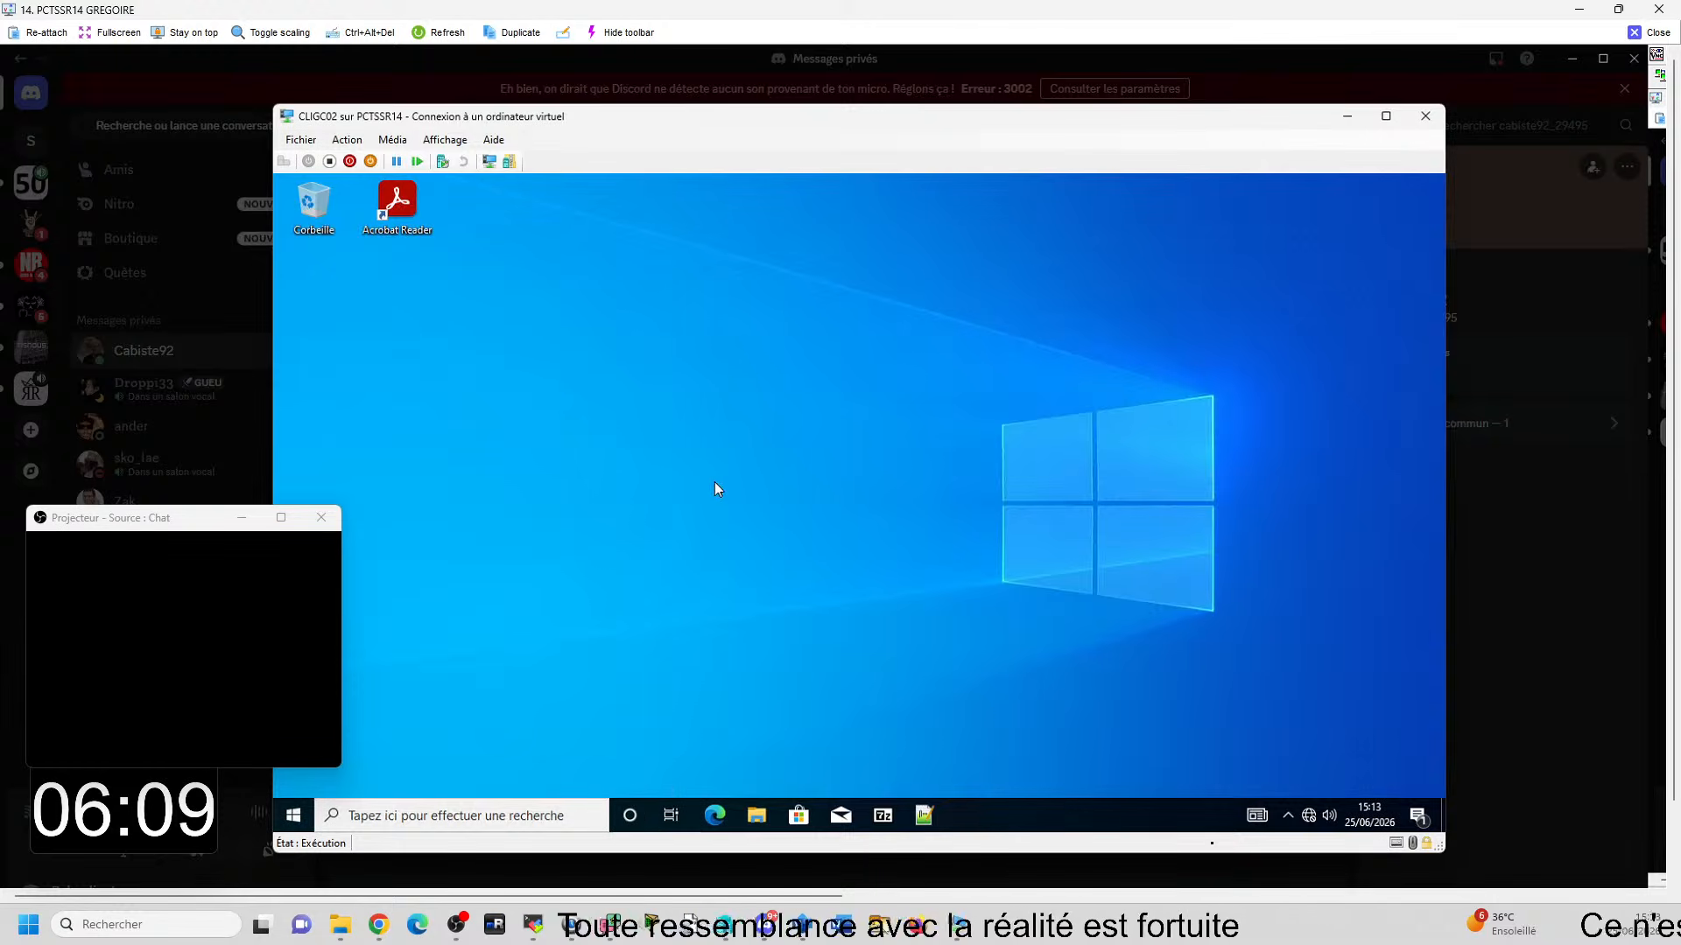
key(super+r)
text(sysdm)
key(BackSpace)
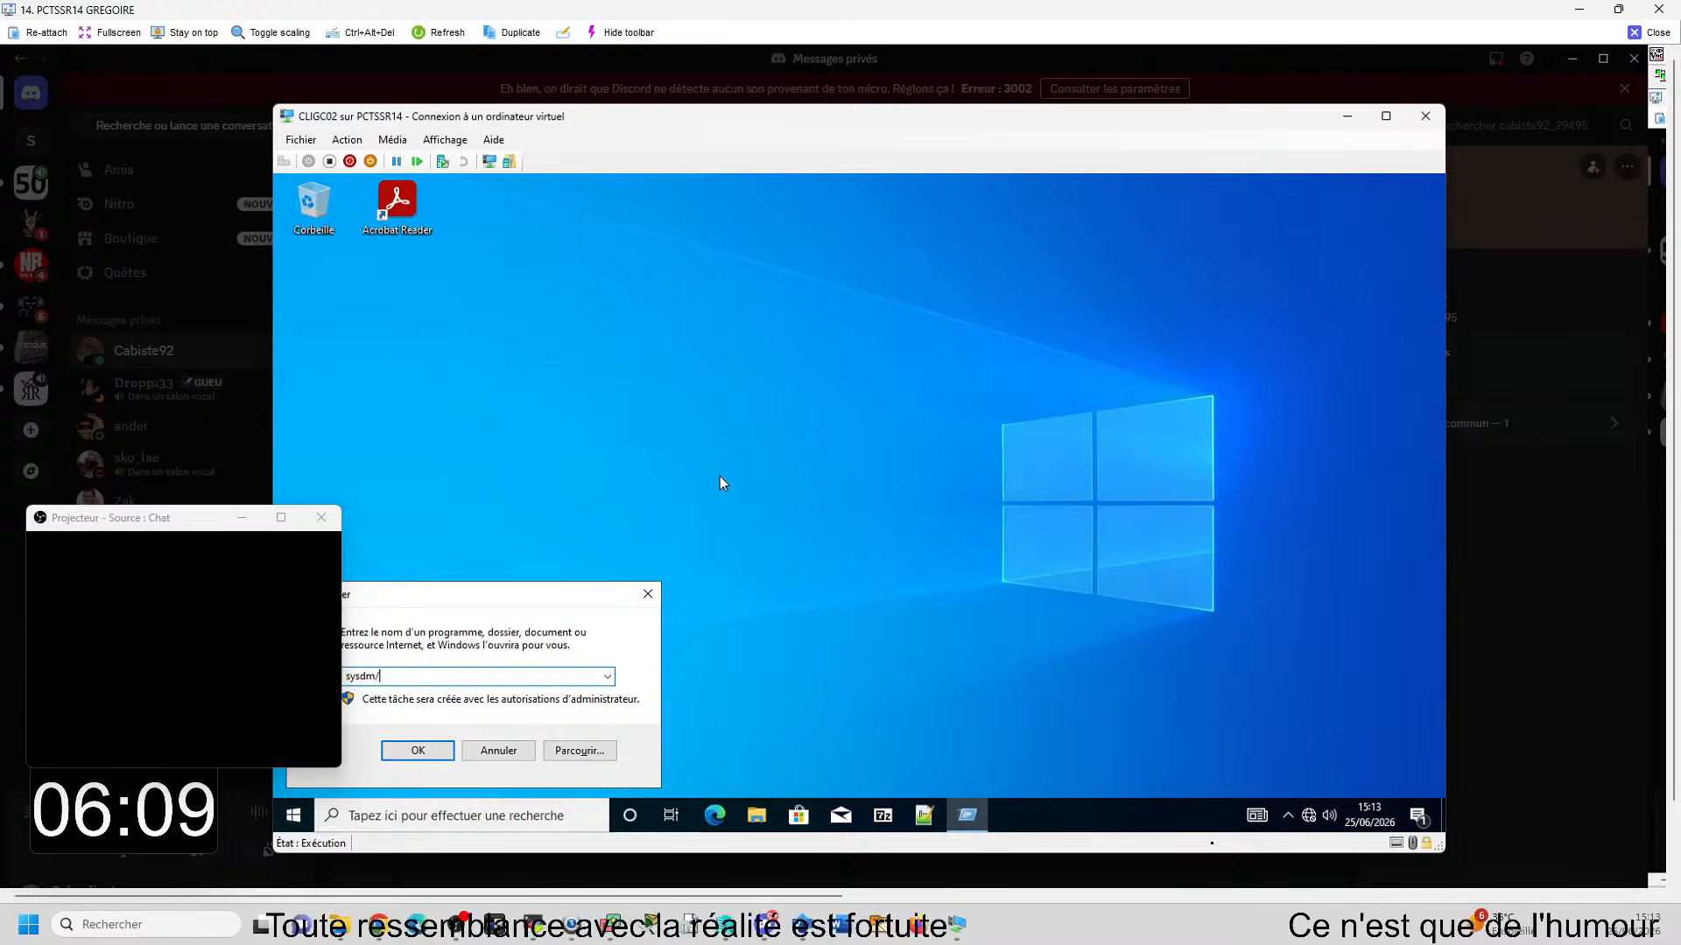
text(m.)
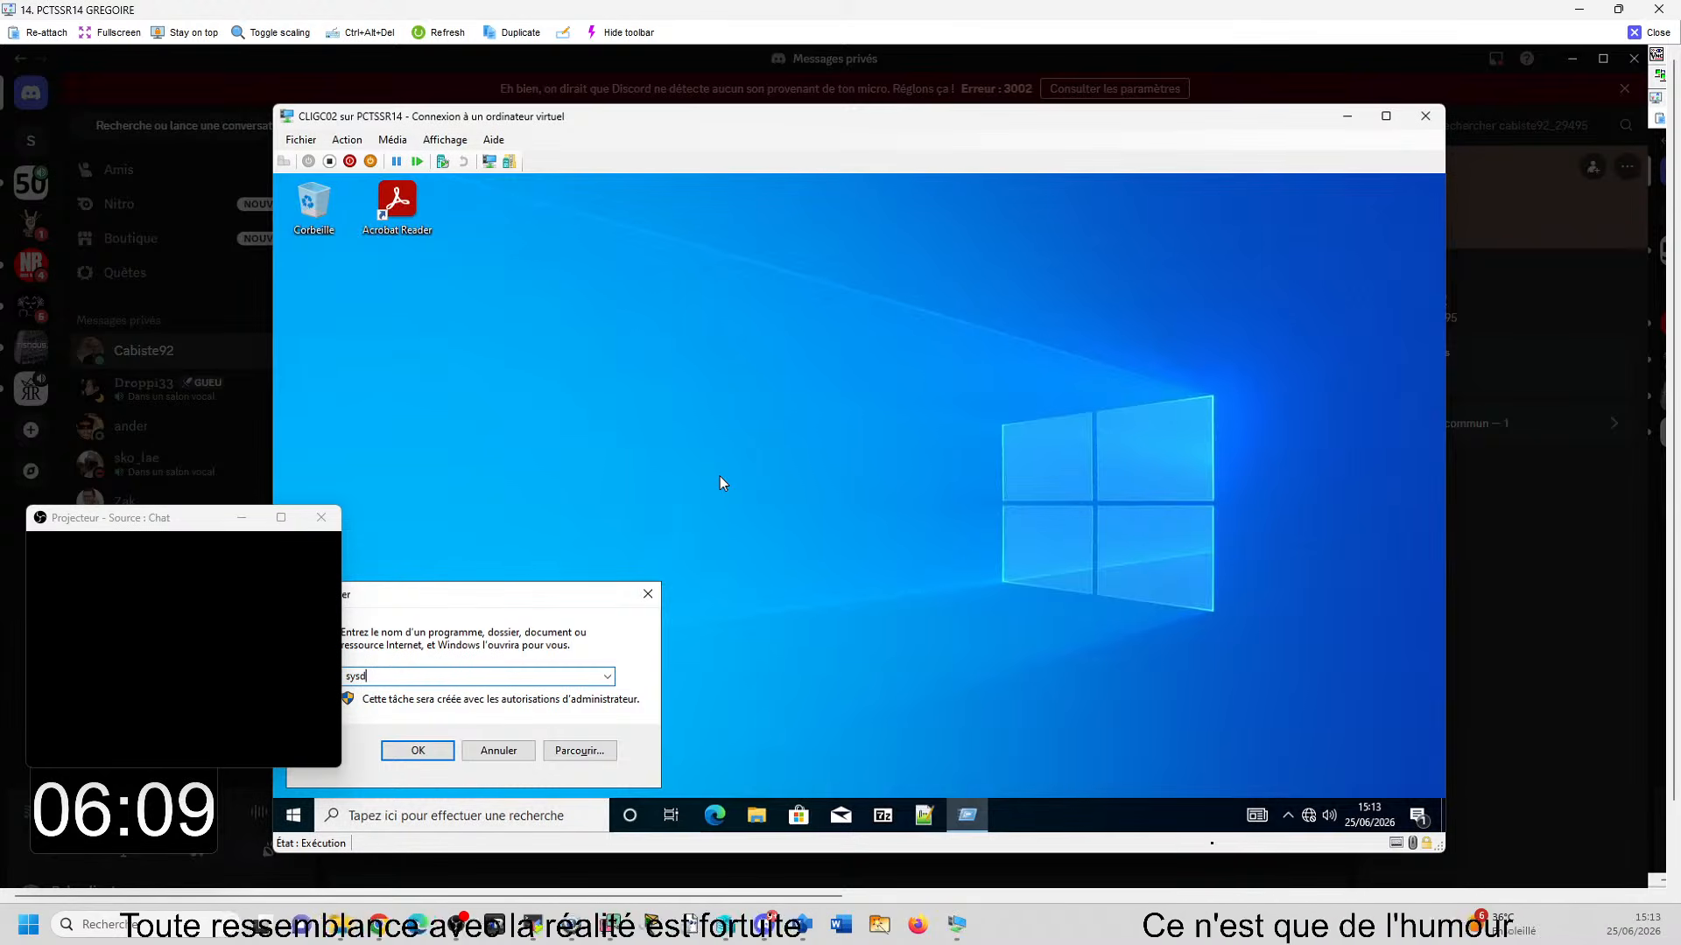
text(cpl)
key(Return)
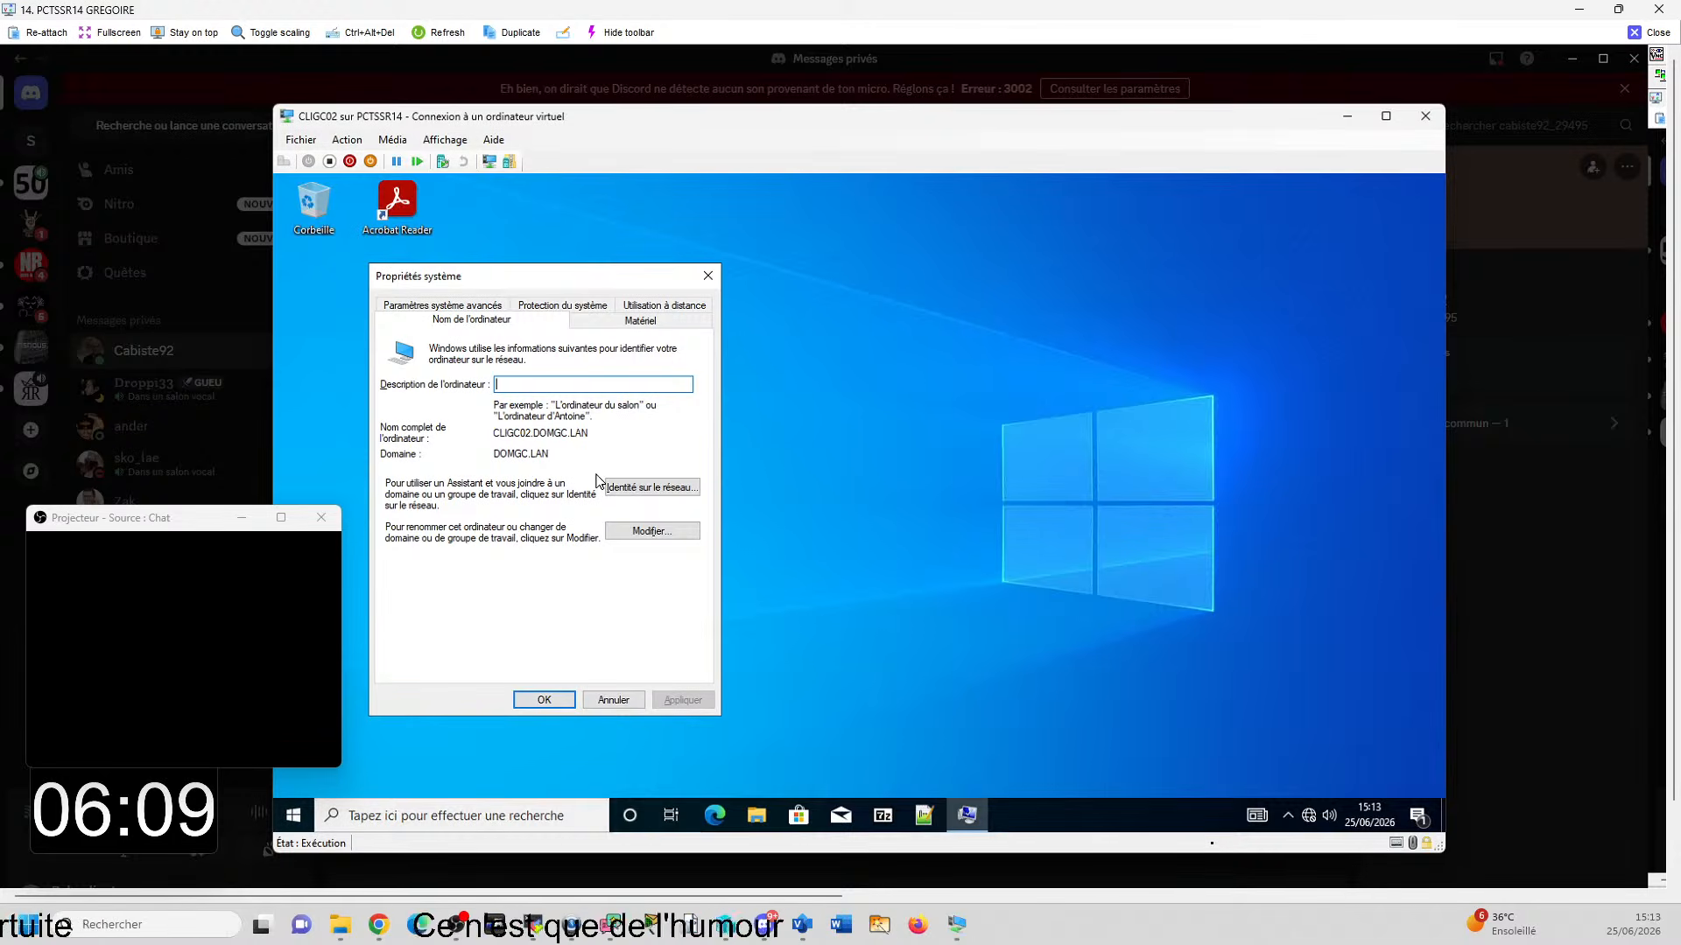
- Close the system properties on CLIGC02 and leave the PCTSSR14 remote session
click(544, 700)
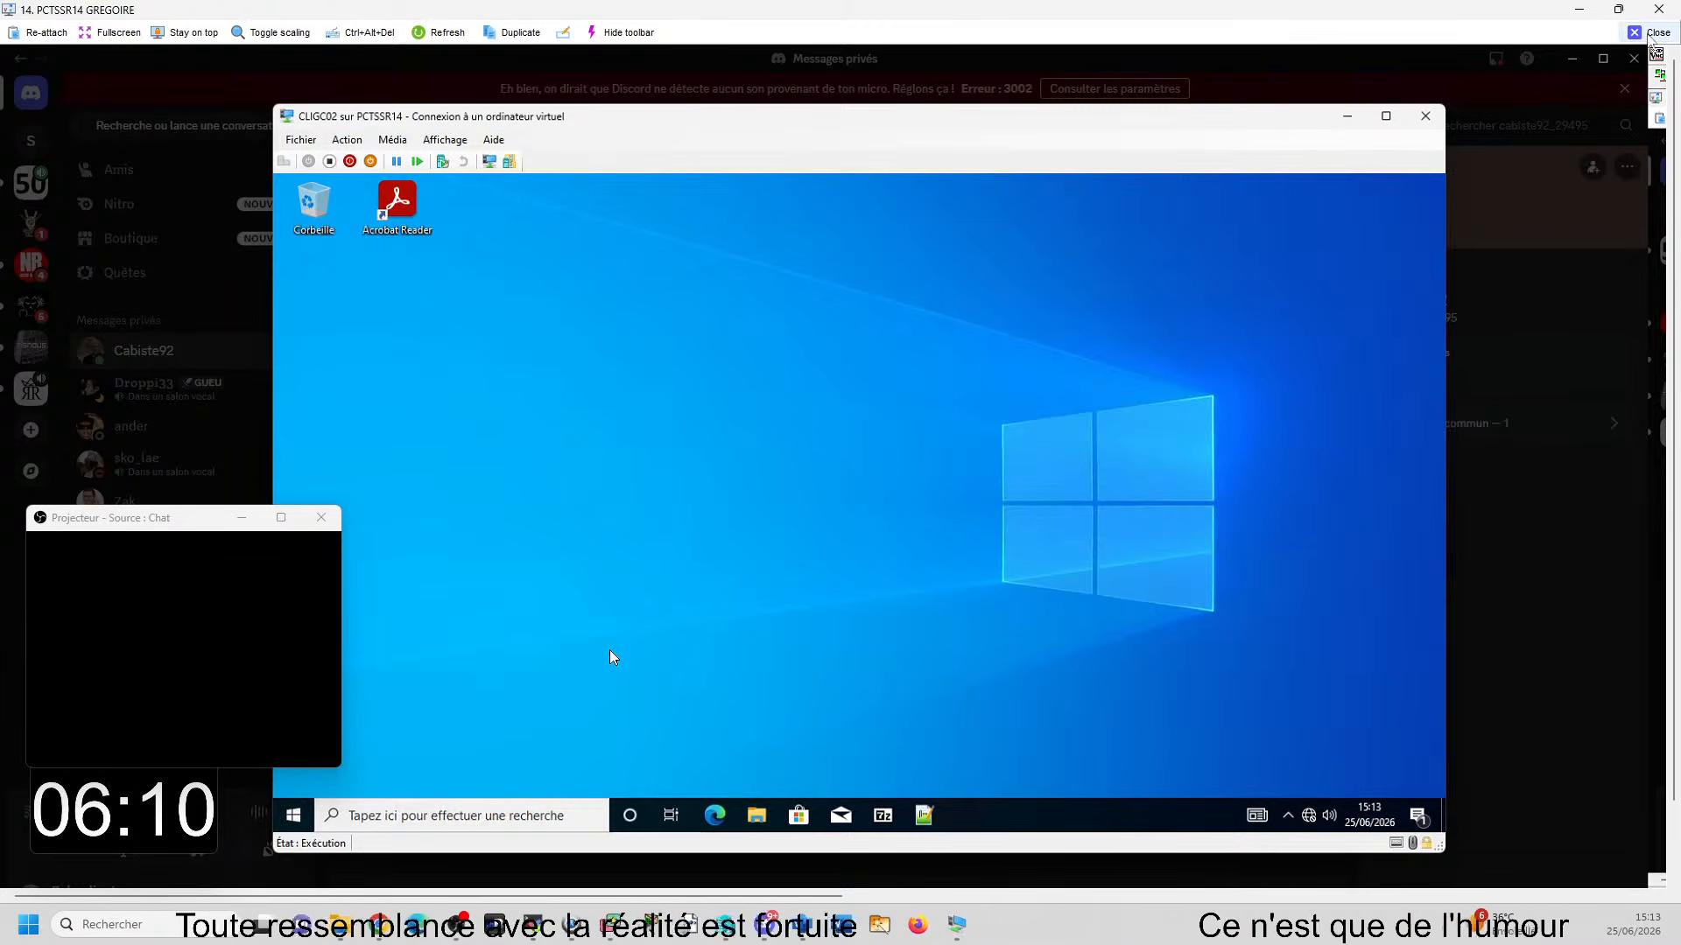
click(1640, 33)
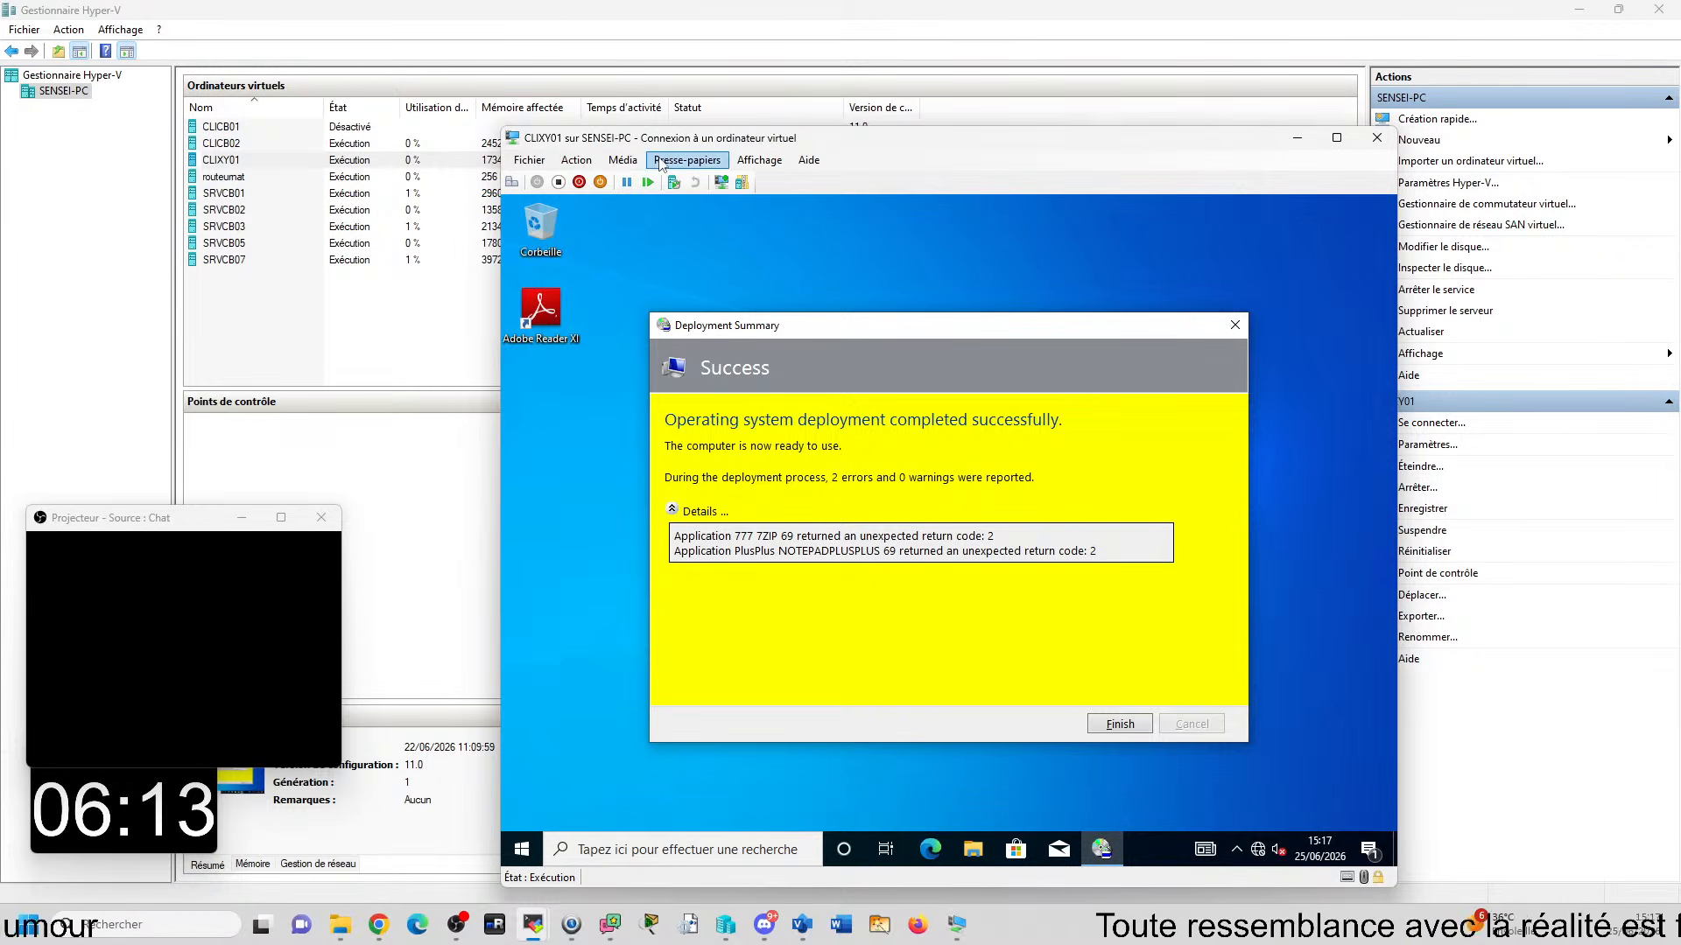
- Reset the CLIXY01 virtual machine and start it from the BOOT MDT entry of Windows Boot Manager
click(581, 161)
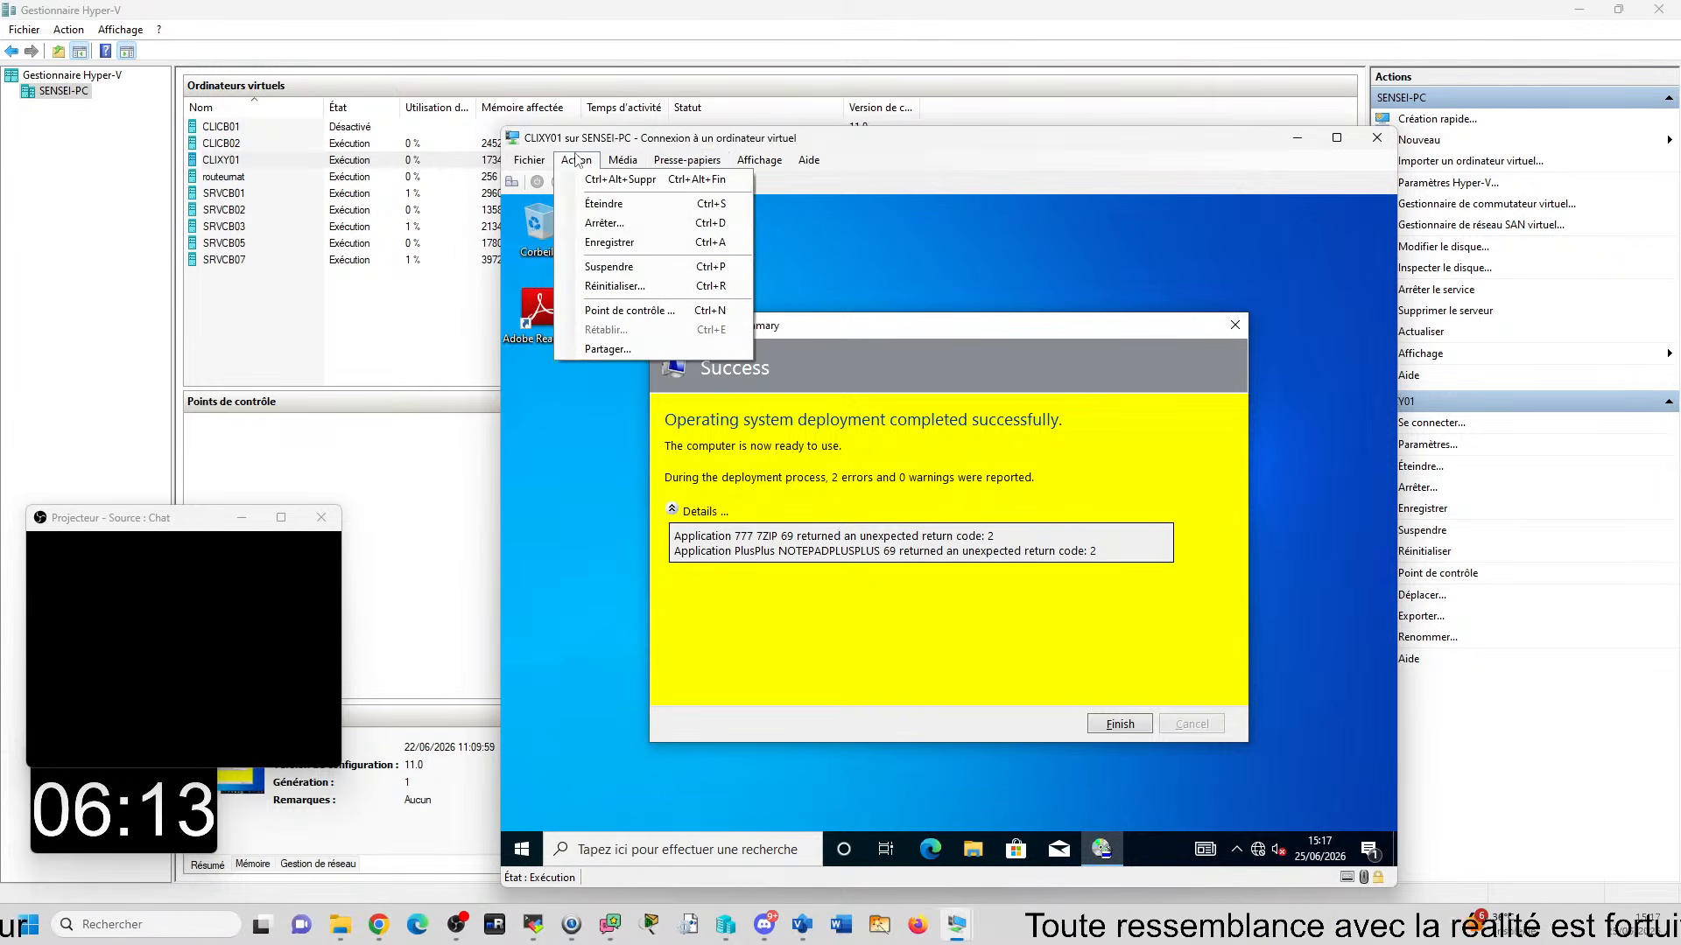
click(679, 286)
click(956, 550)
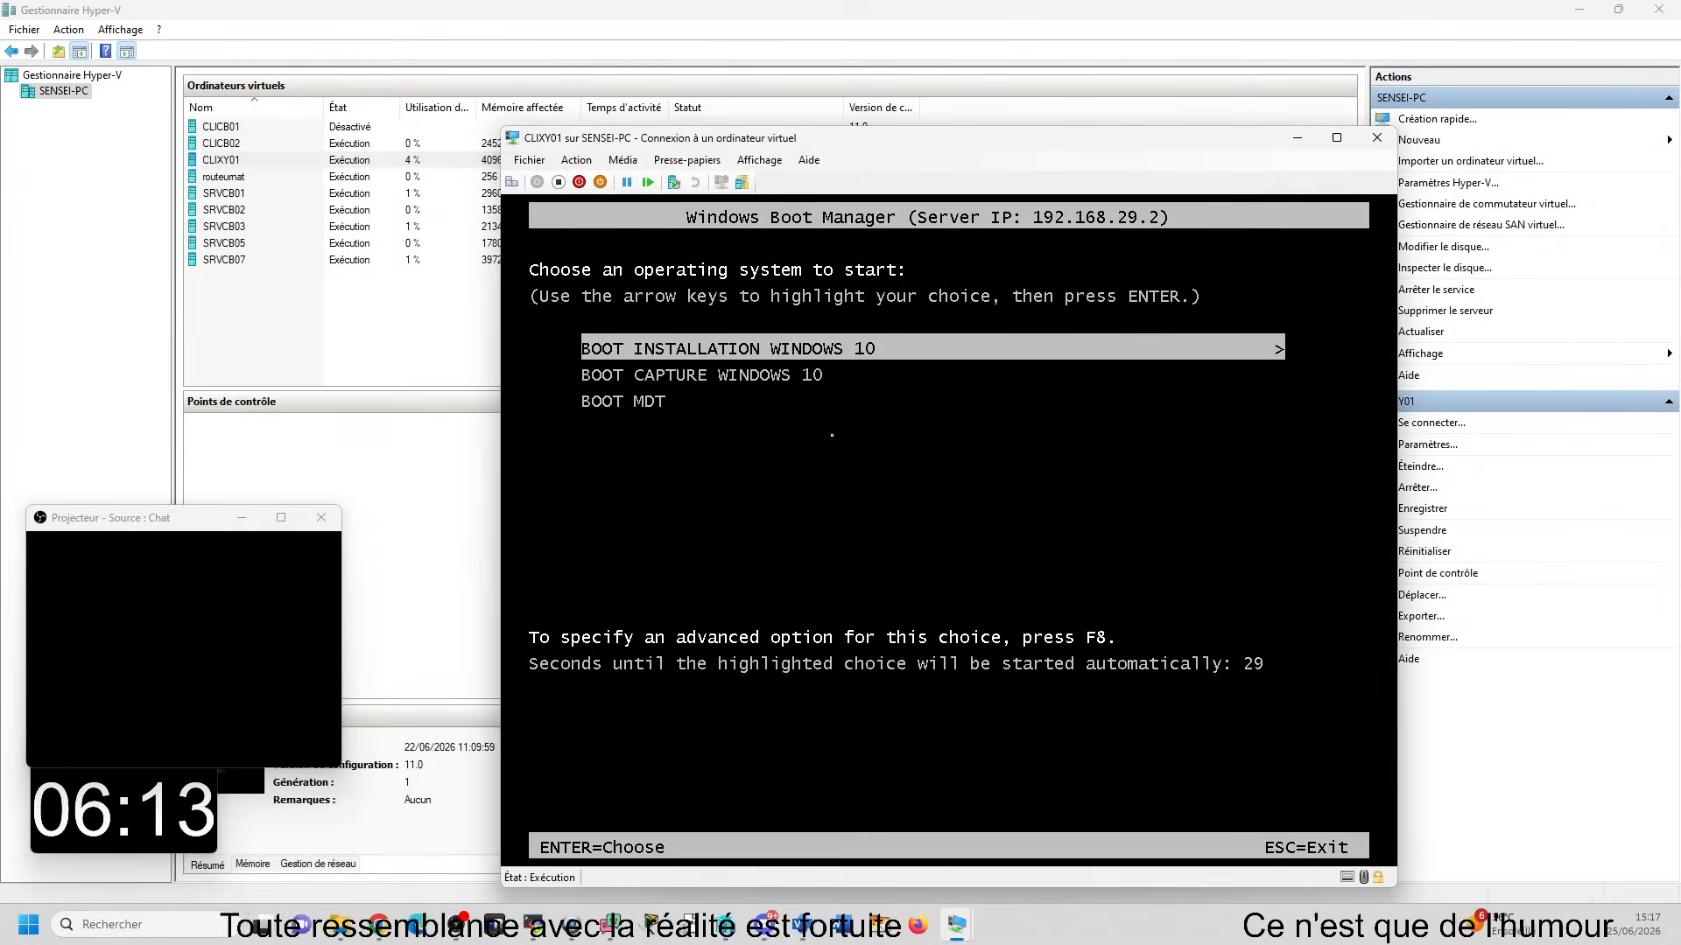
key(Down)
key(Down)
key(Return)
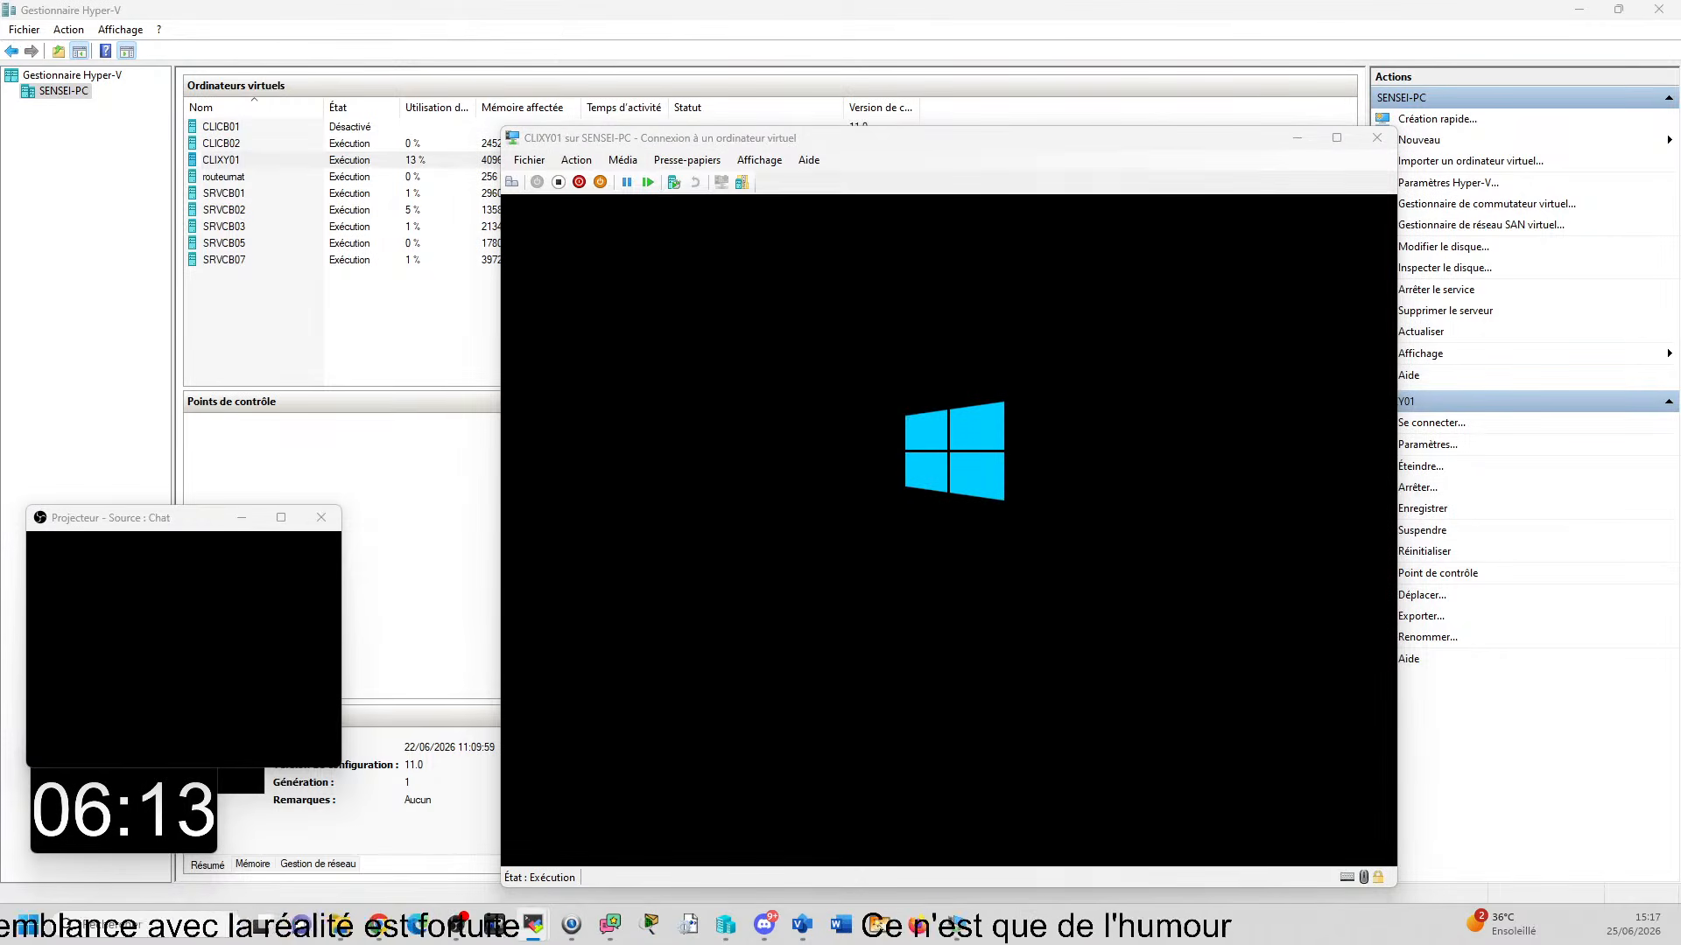
- Switch to the PCTSSR02 remote session and clear the domain and user name in the MDT User Credentials dialog
key(alt+Tab)
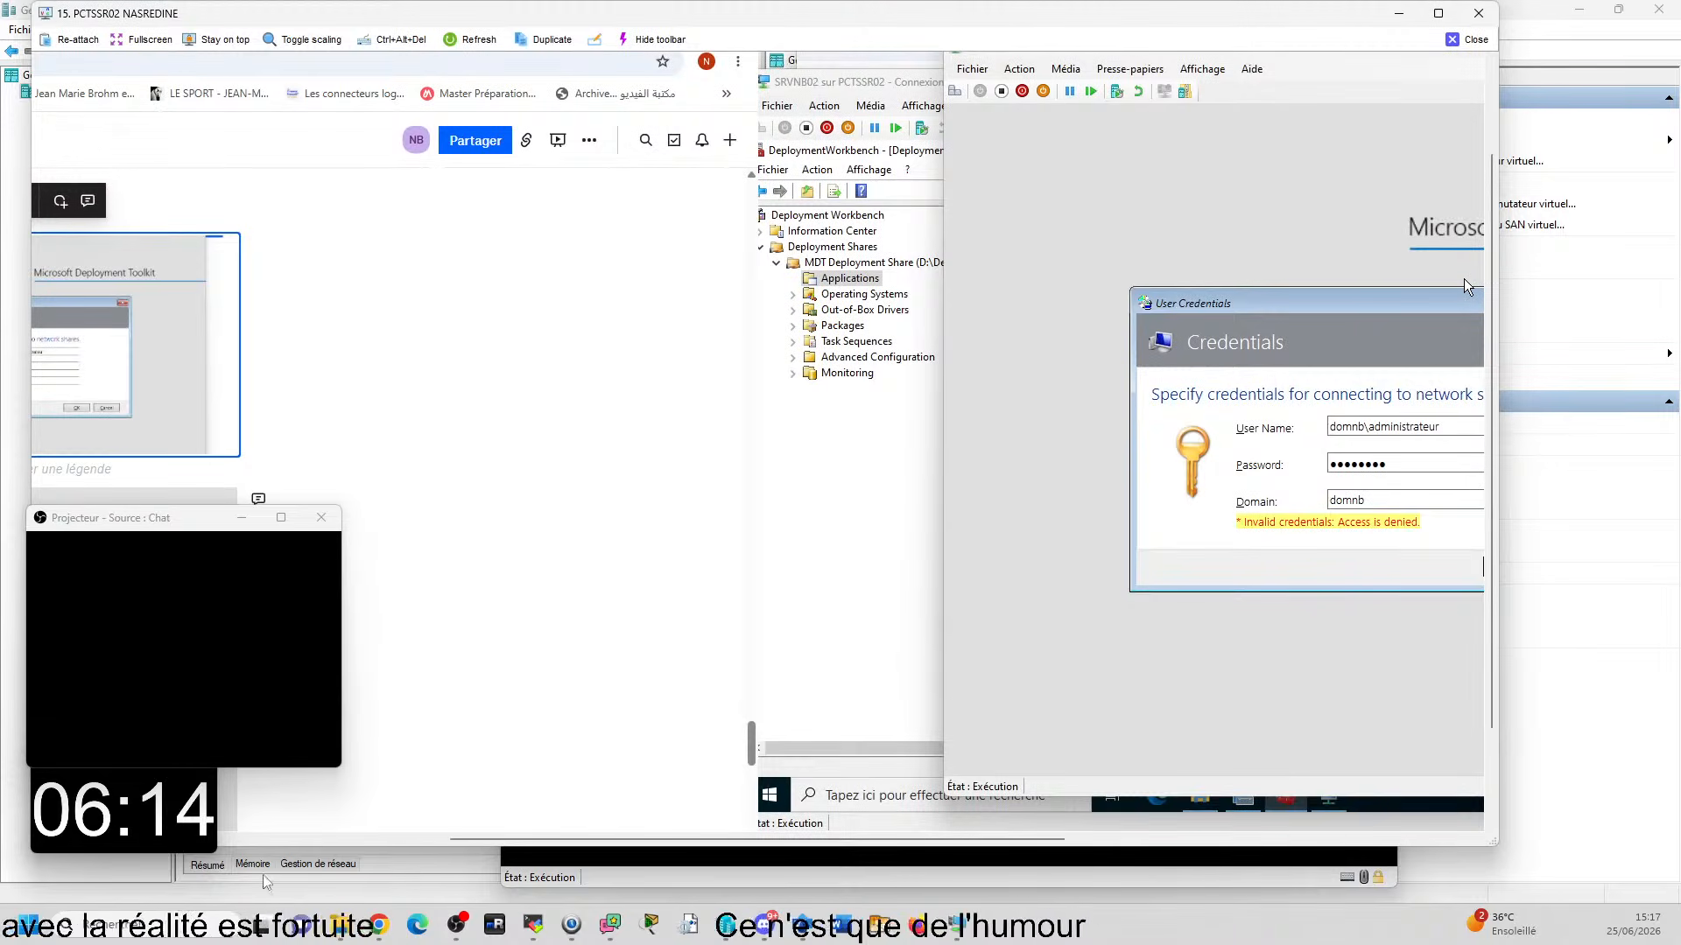
drag(521, 838, 744, 842)
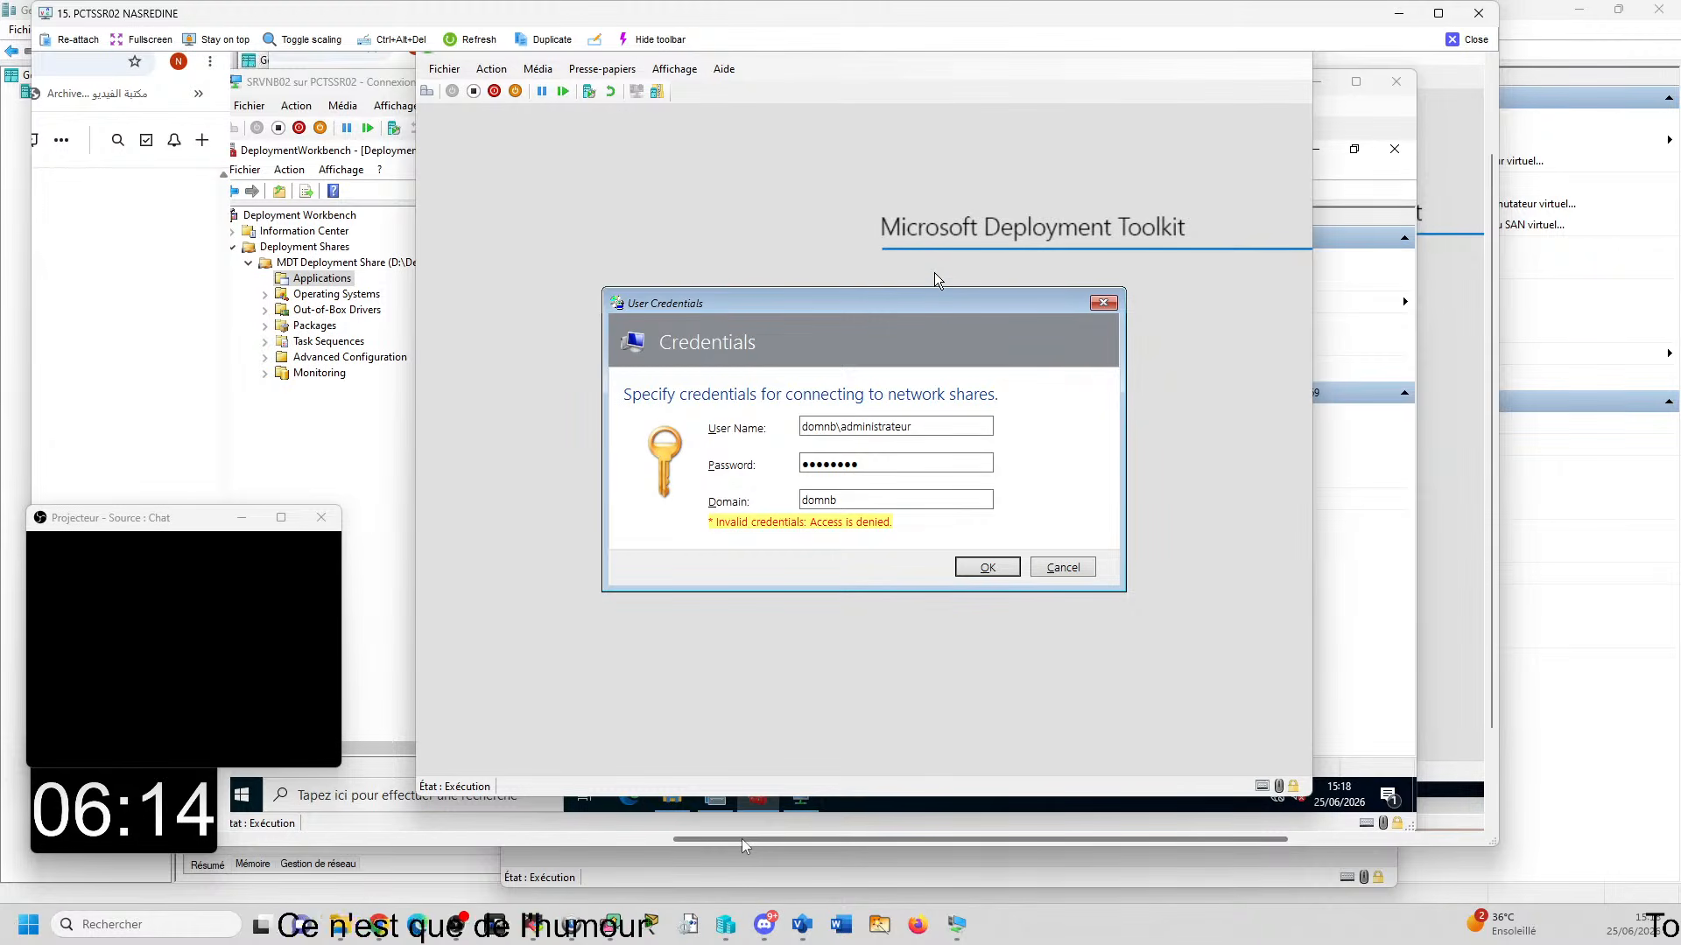
click(856, 501)
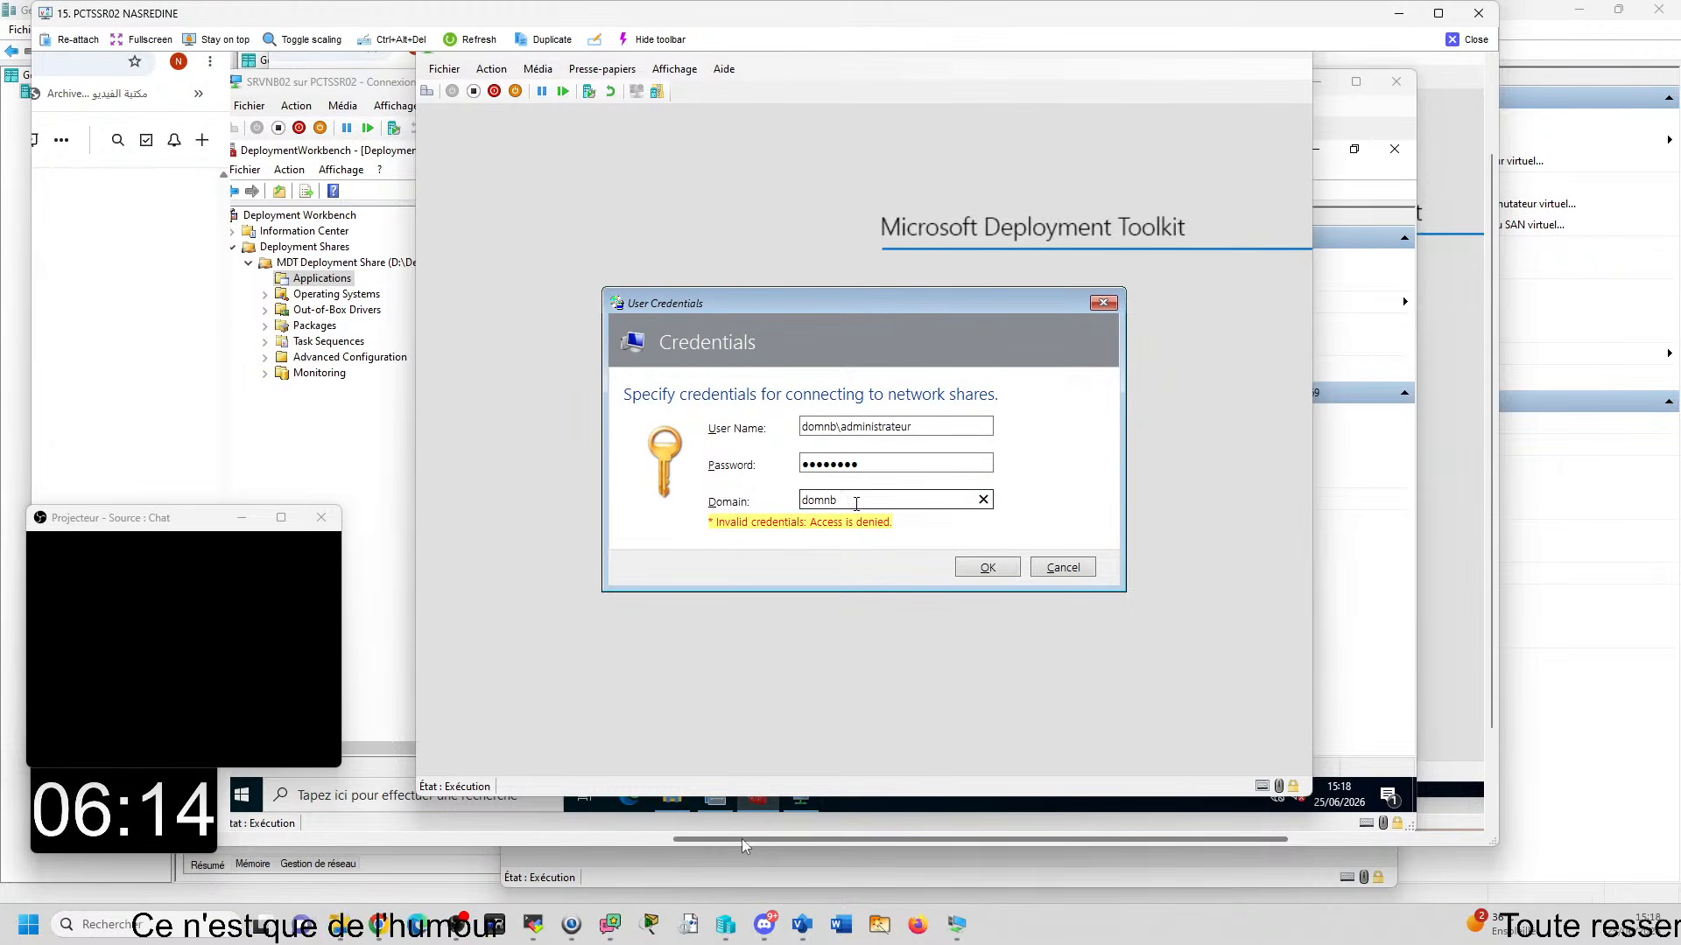
key(BackSpace)
key(BackSpace)
key(BackSpace)
key(BackSpace)
key(BackSpace)
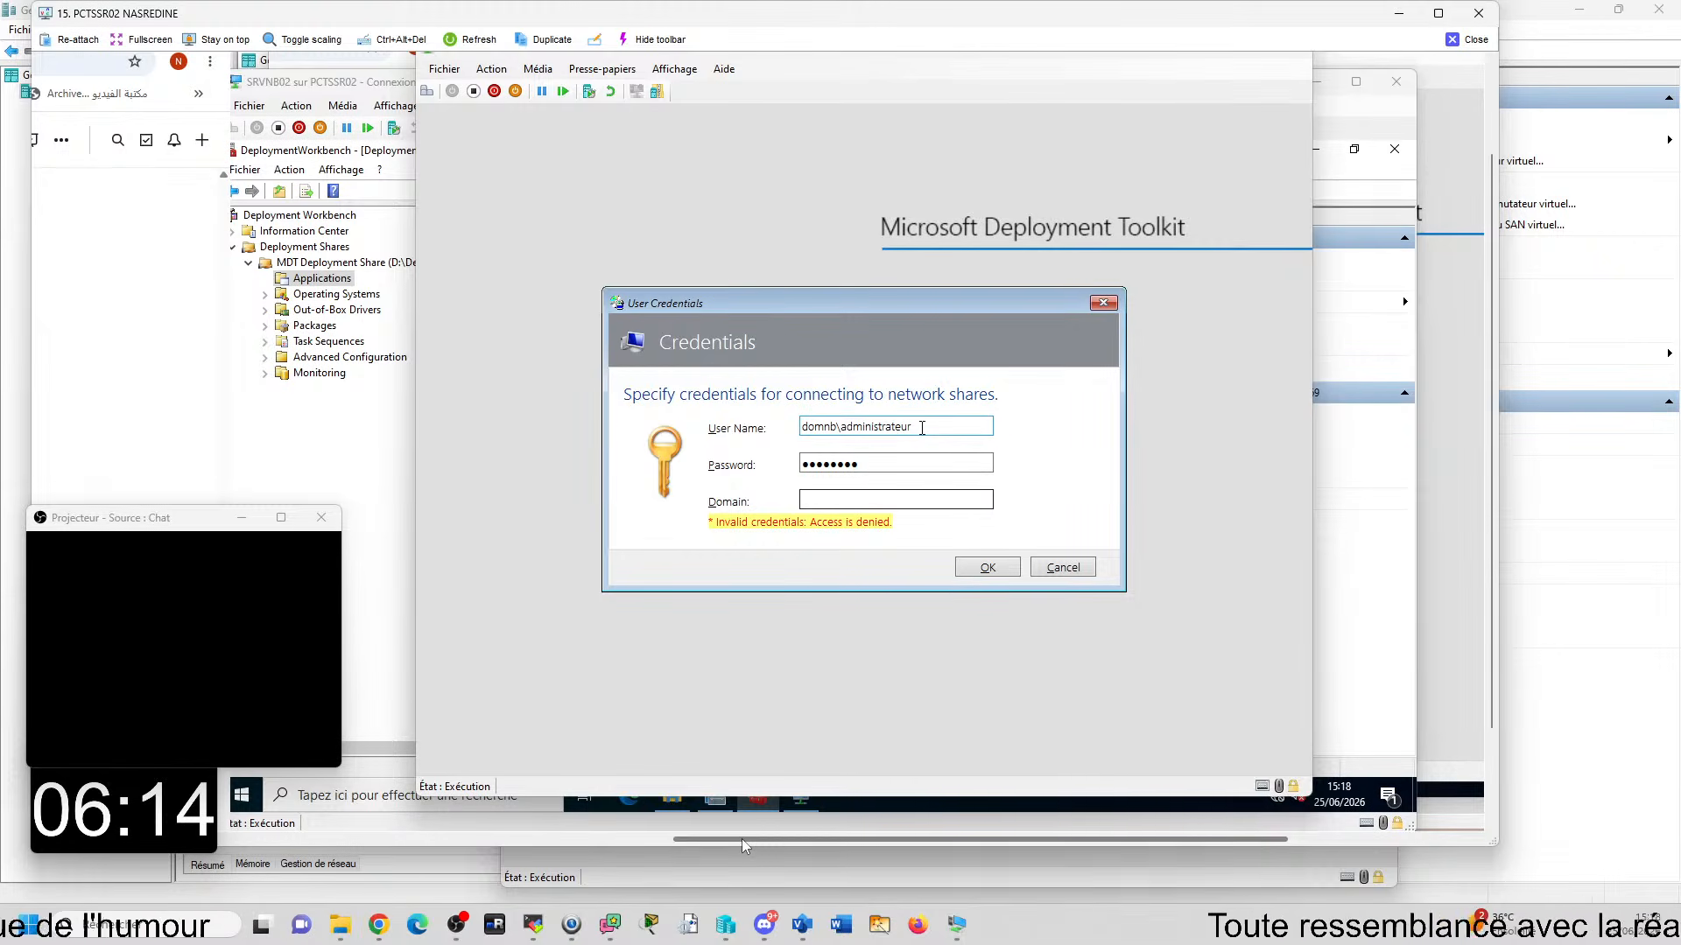
drag(922, 428, 736, 428)
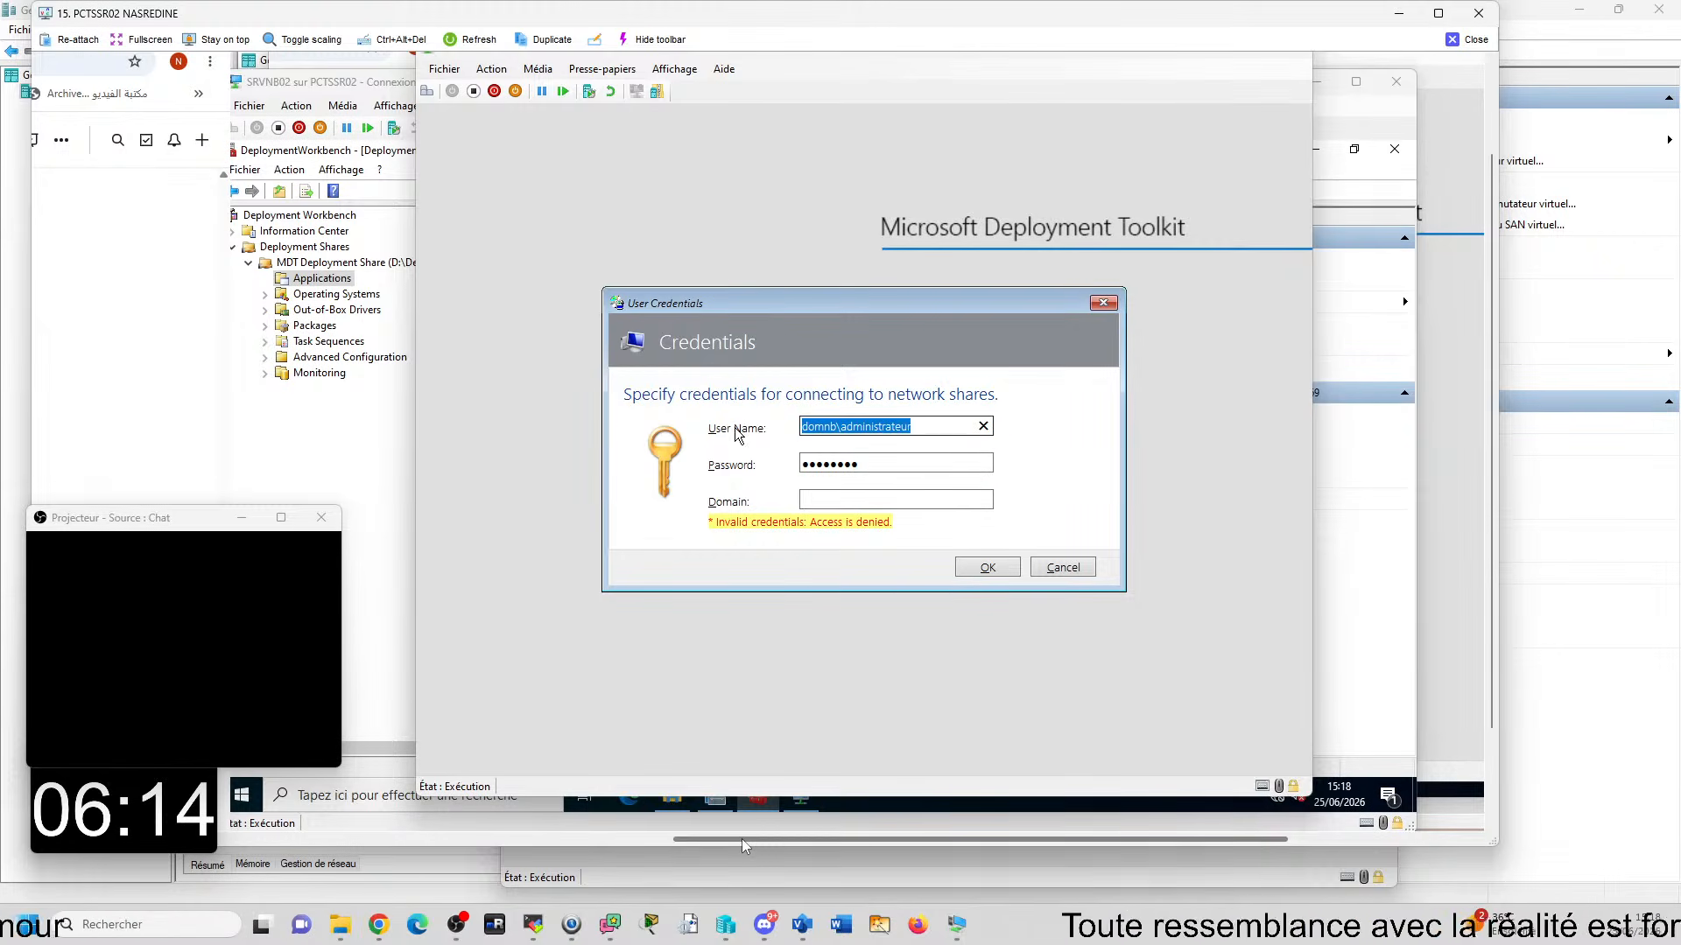
key(BackSpace)
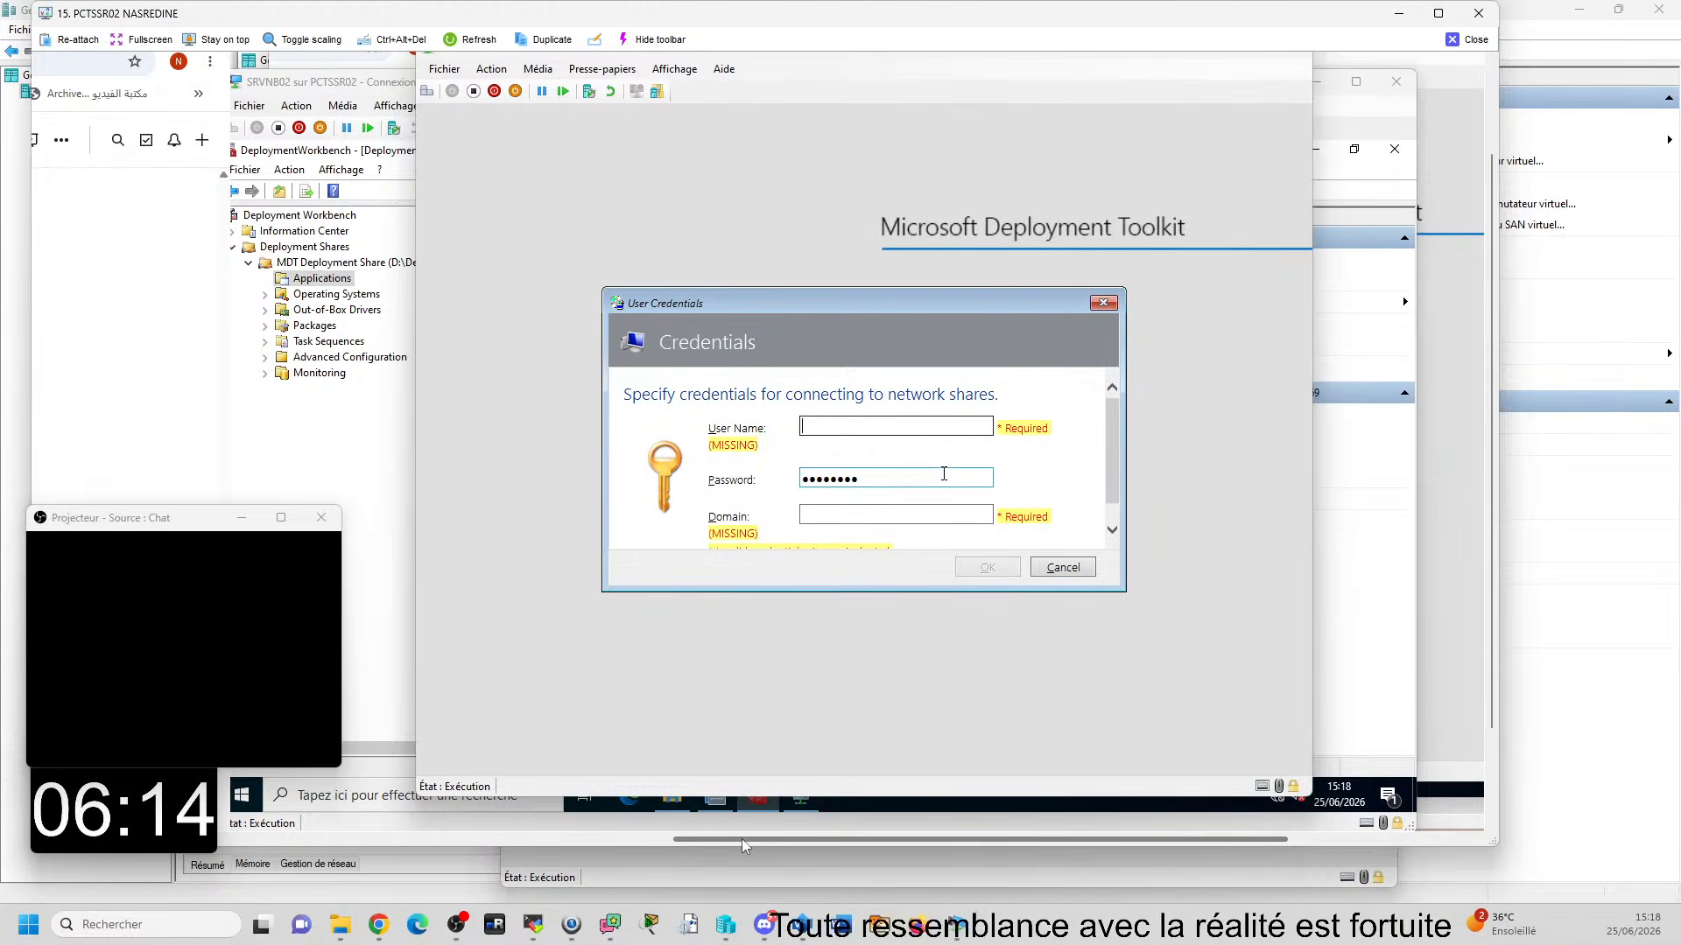
- Enter domnb as the domain and administrateur as the user name, and submit the network share credentials
scroll(921, 460, down, 1)
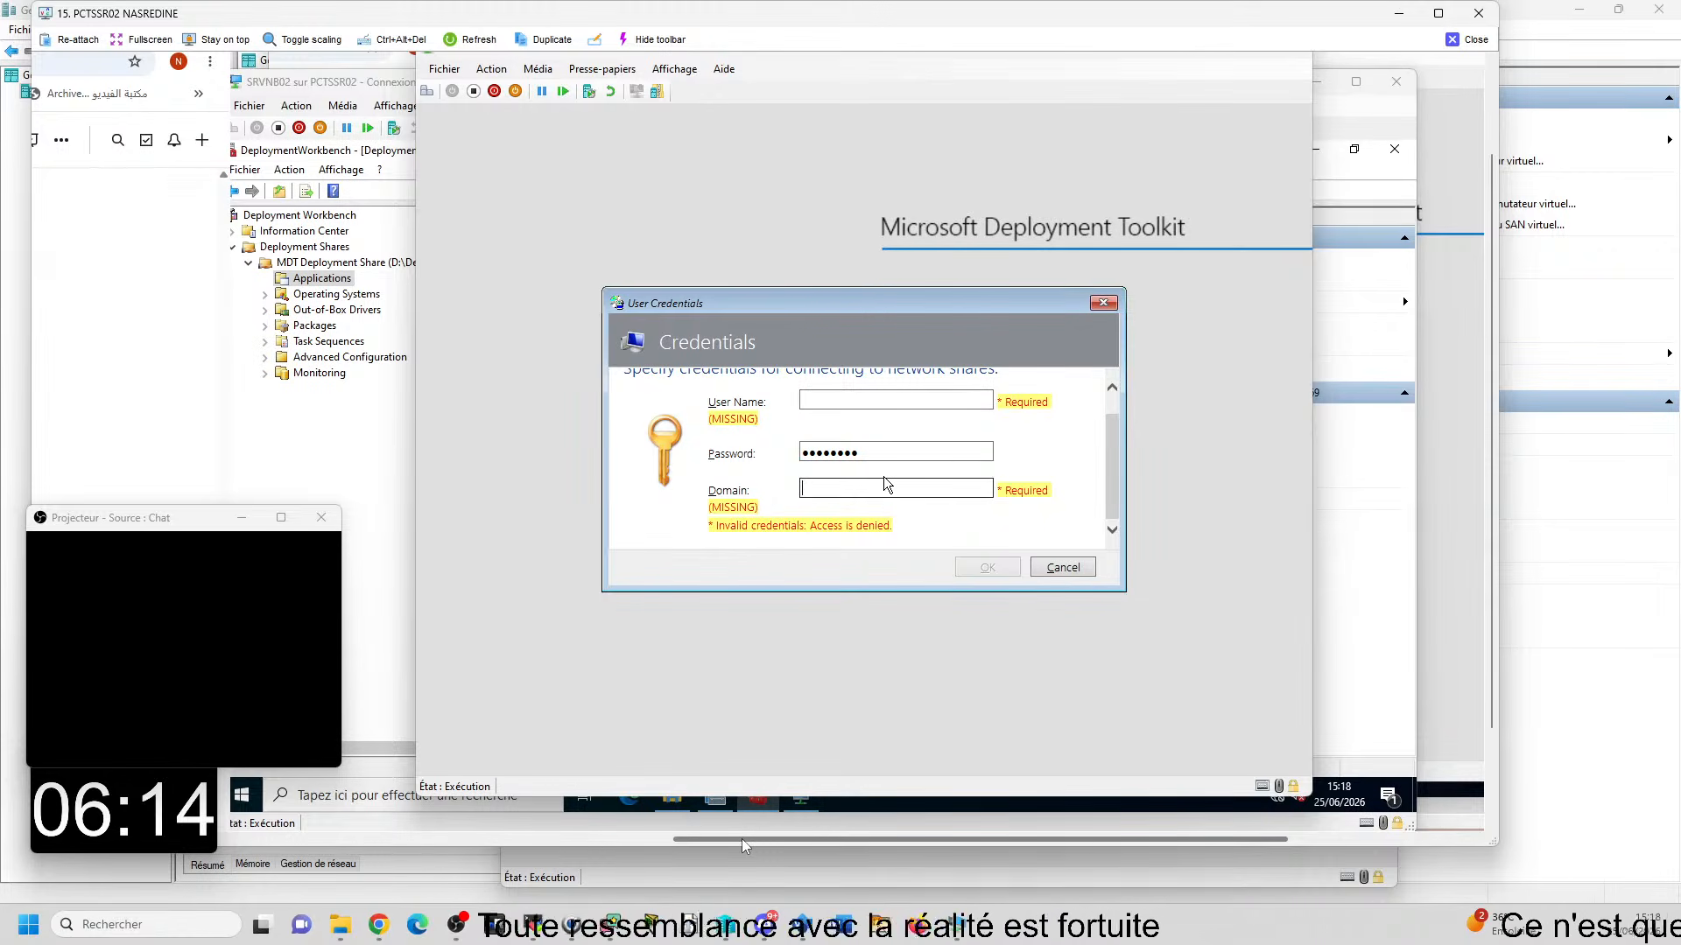
click(887, 484)
text(domn)
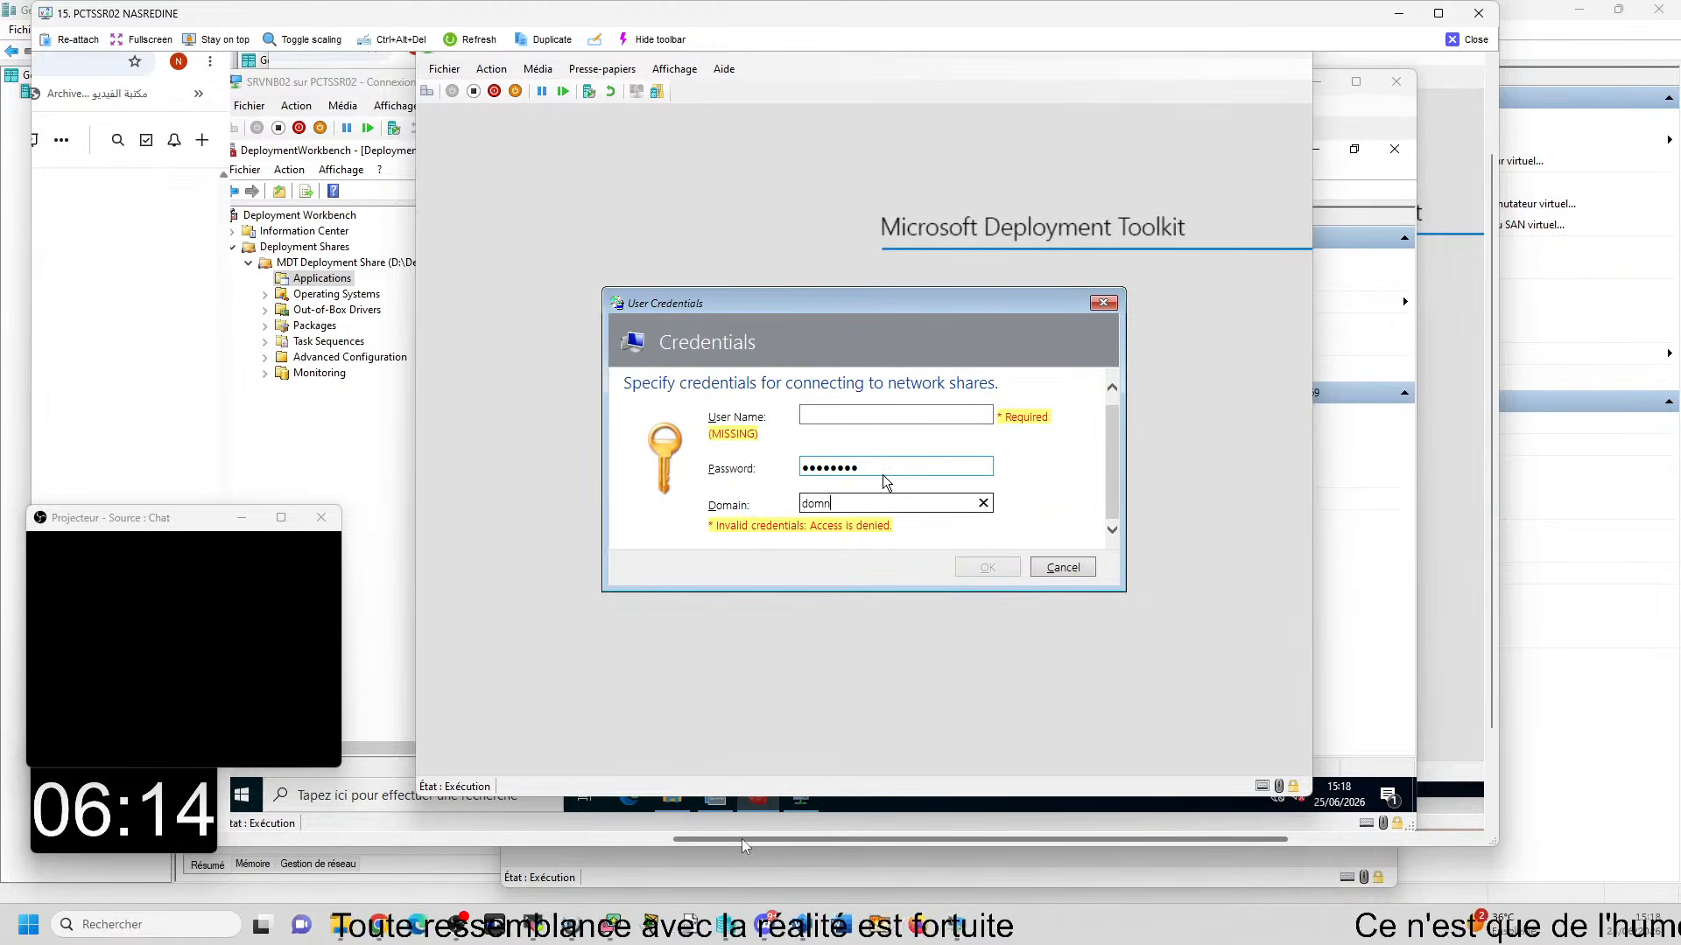
text(b)
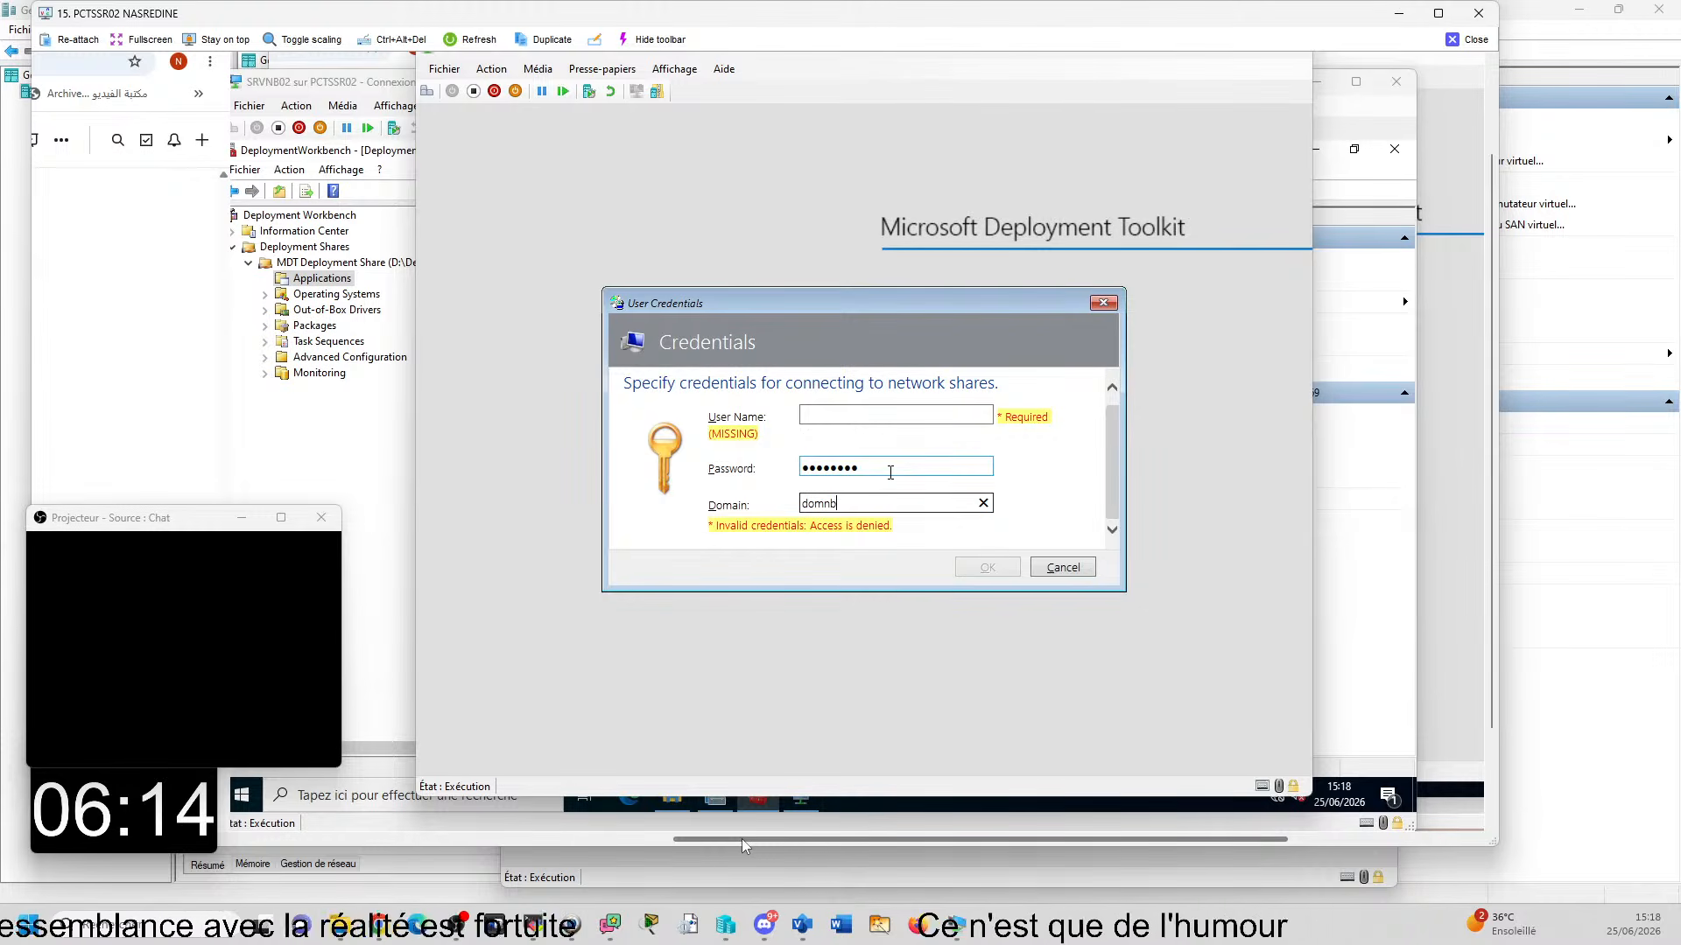
click(830, 408)
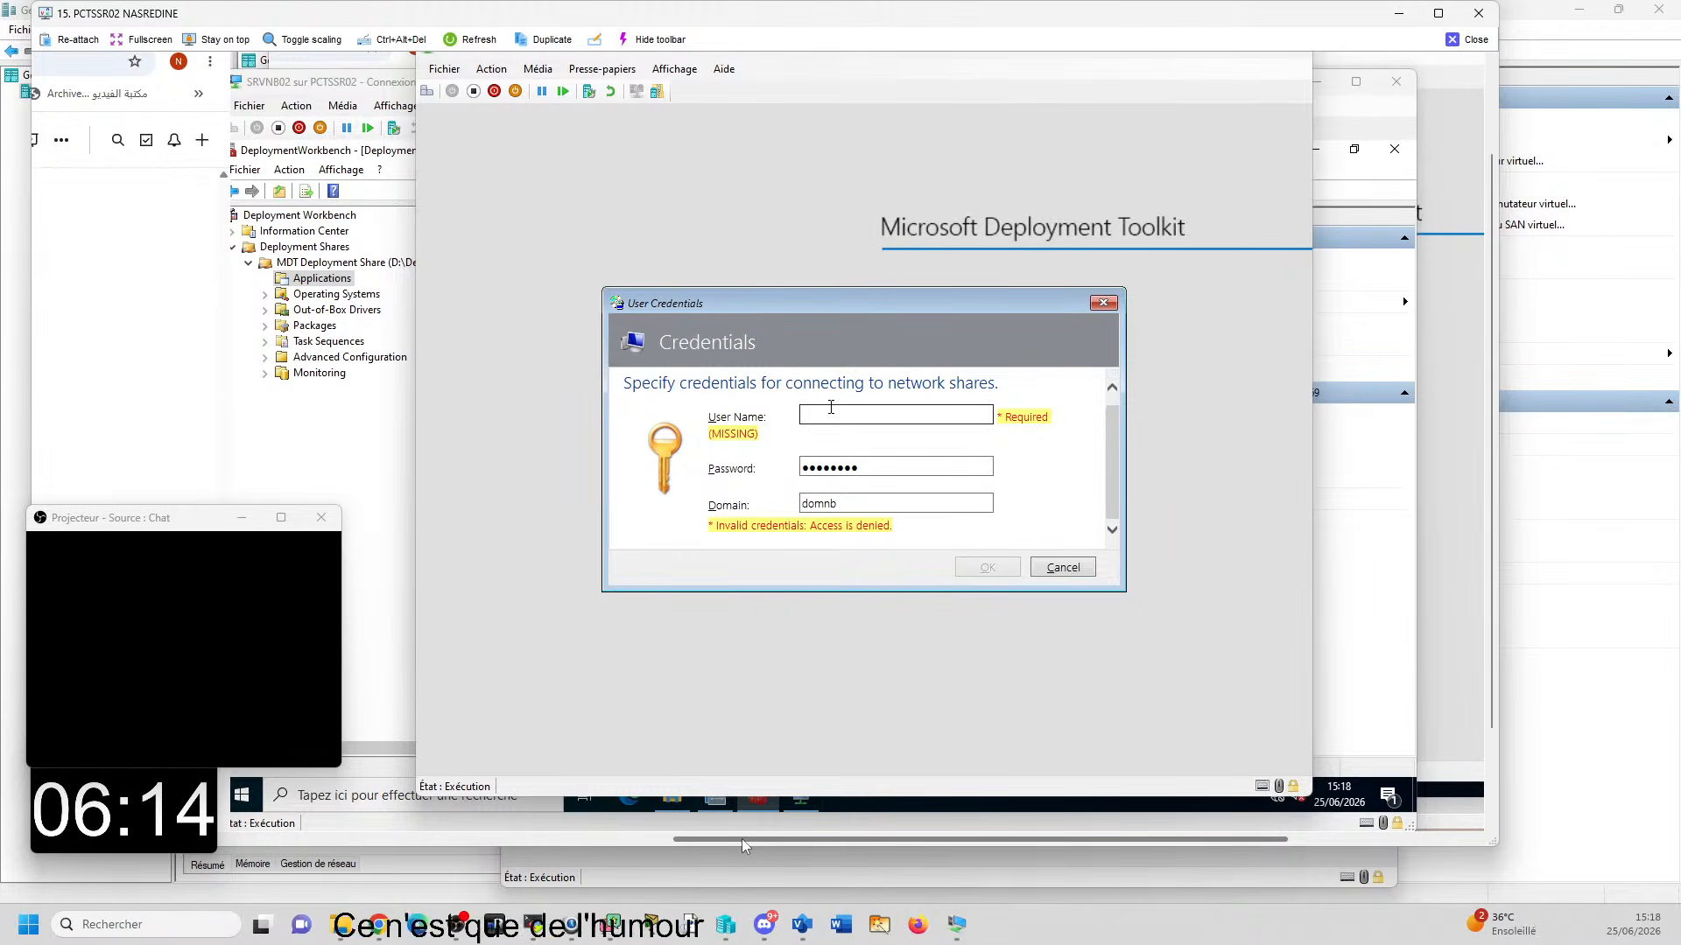
text(admi)
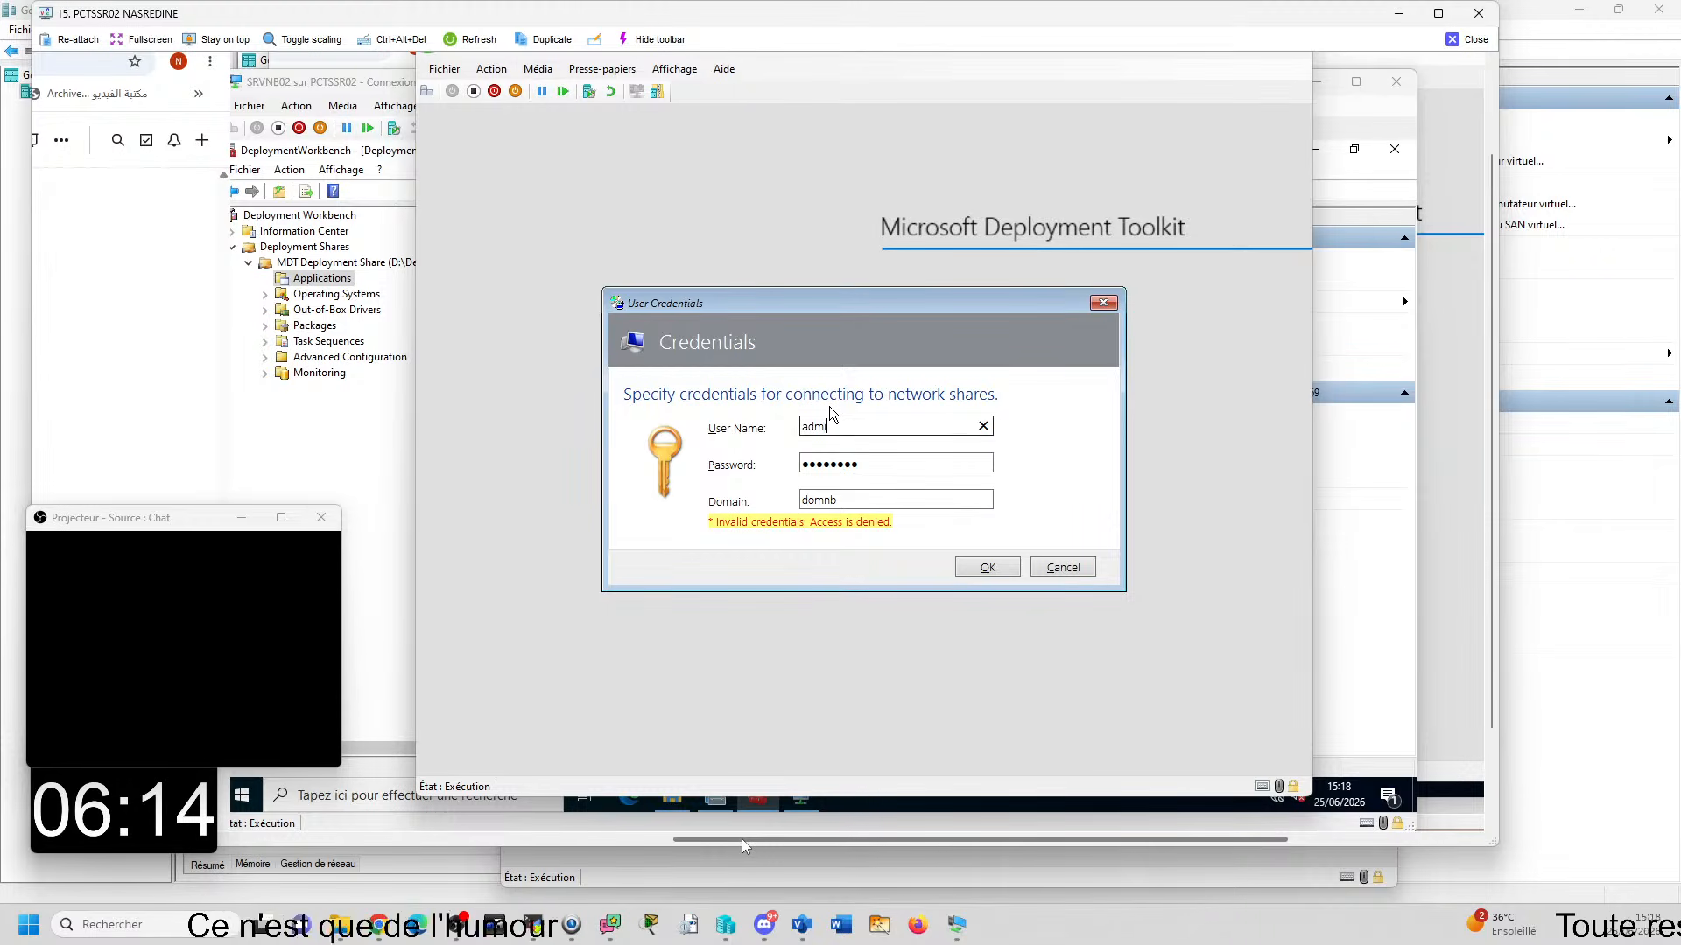
text(nistra)
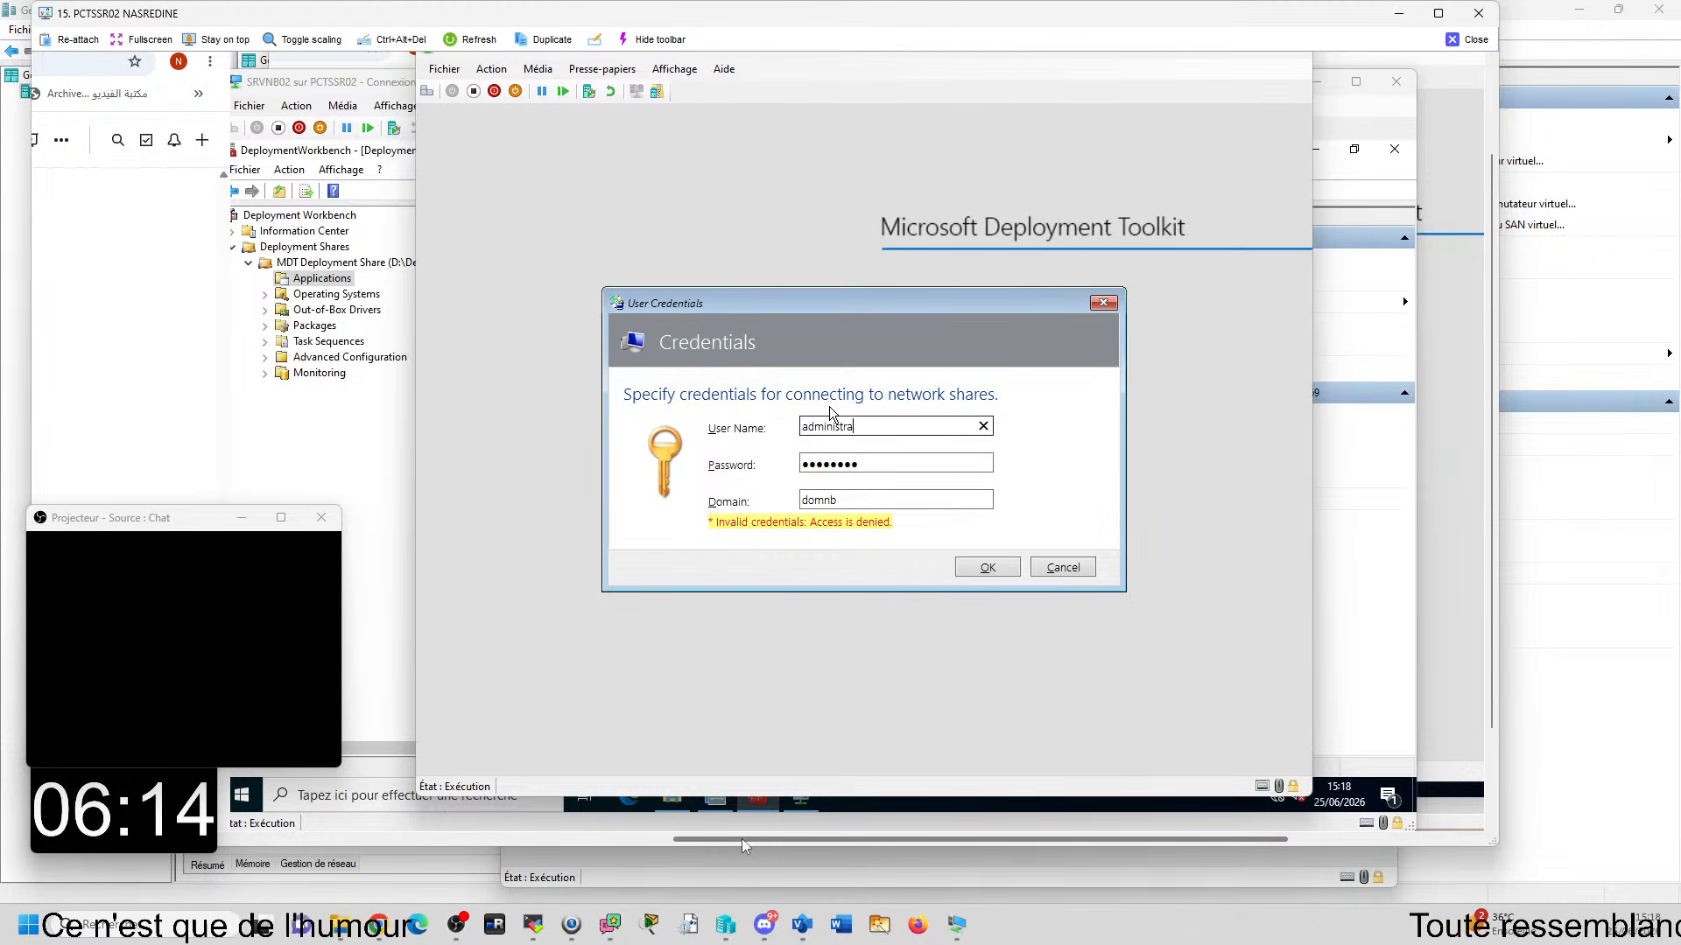
text(teur)
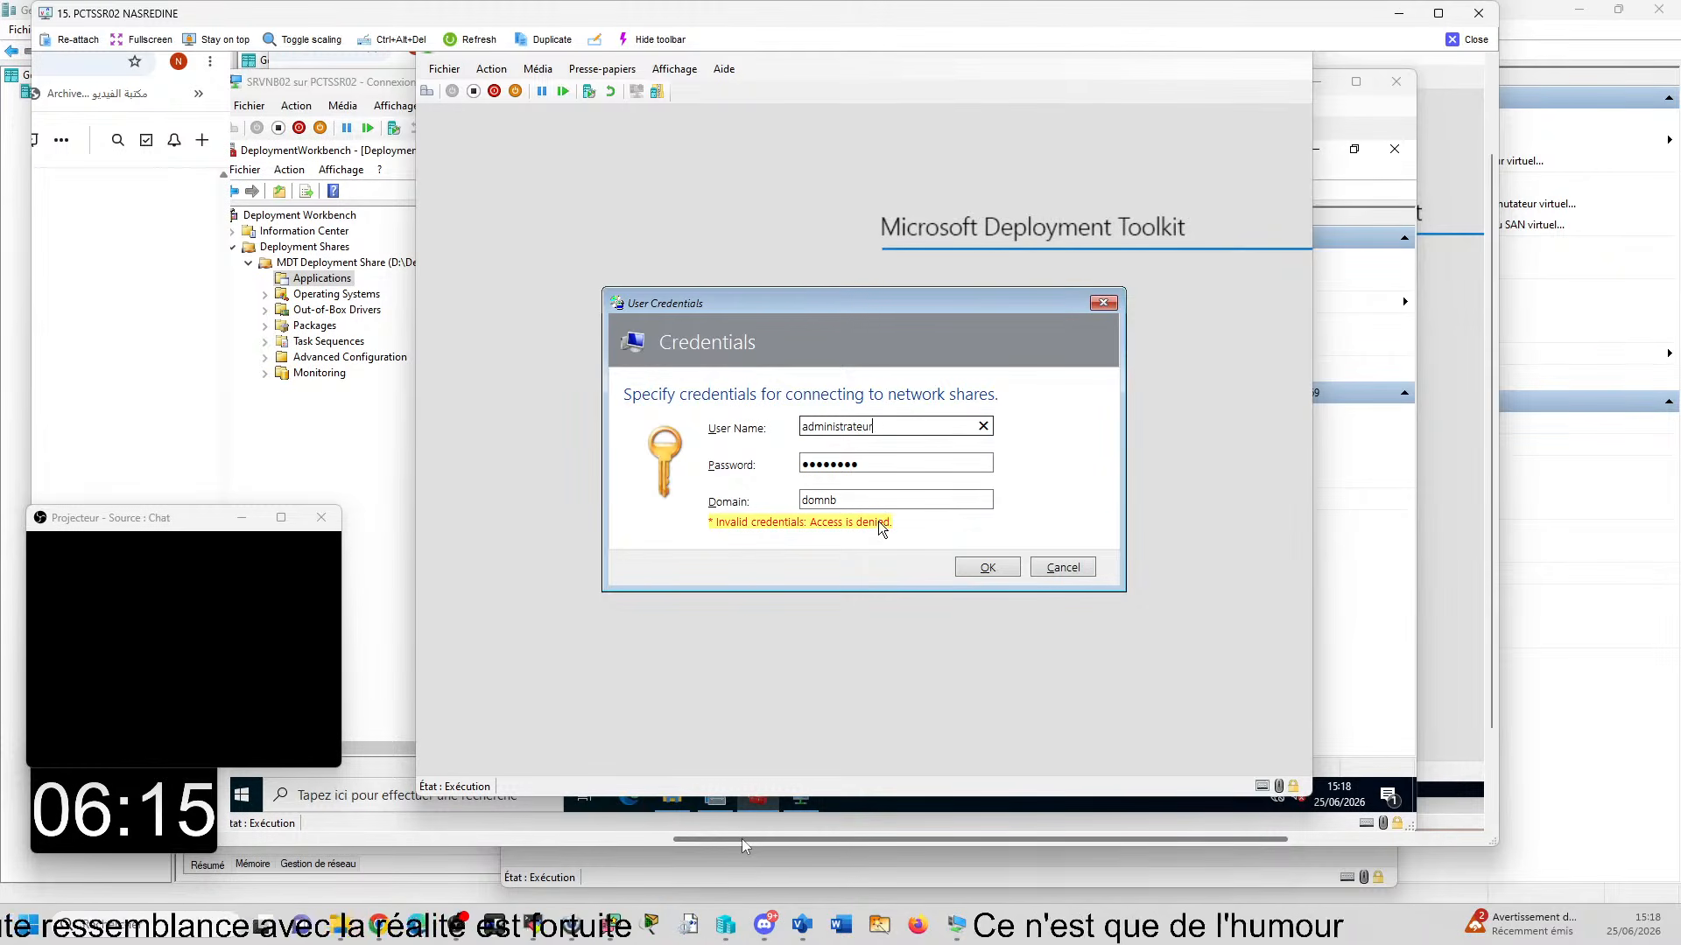
click(981, 567)
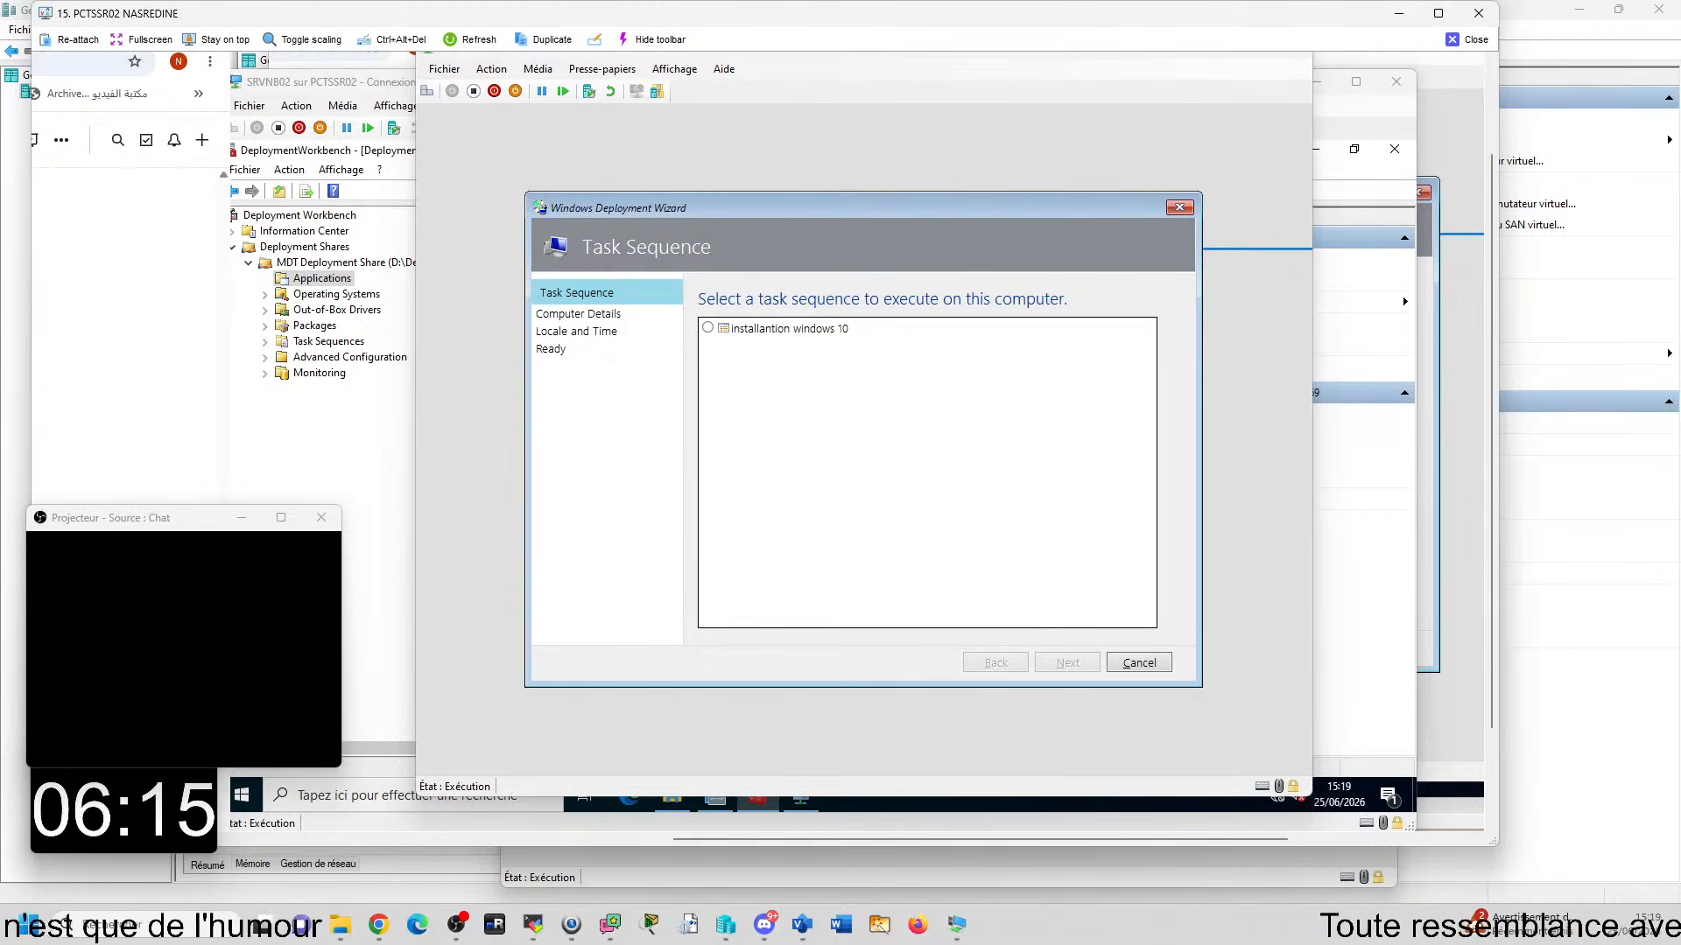
- Maximize the PCTSSR02 remote session and examine the credentials screenshot in the trainee's Dropbox course document at full size
click(1438, 14)
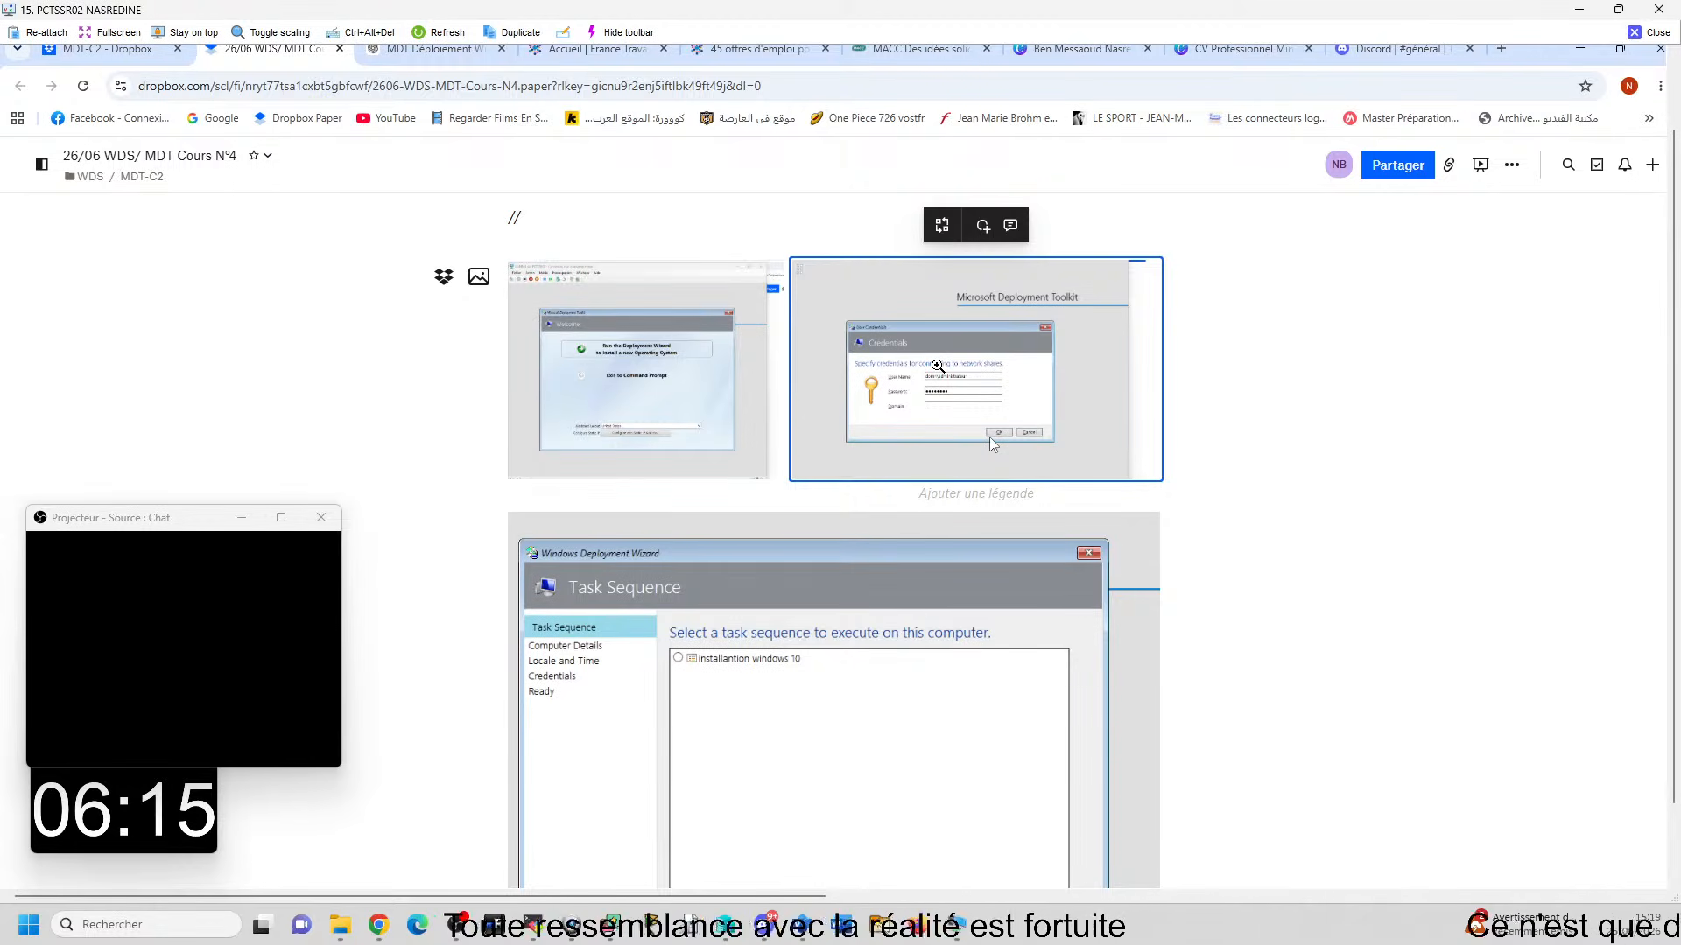
click(937, 365)
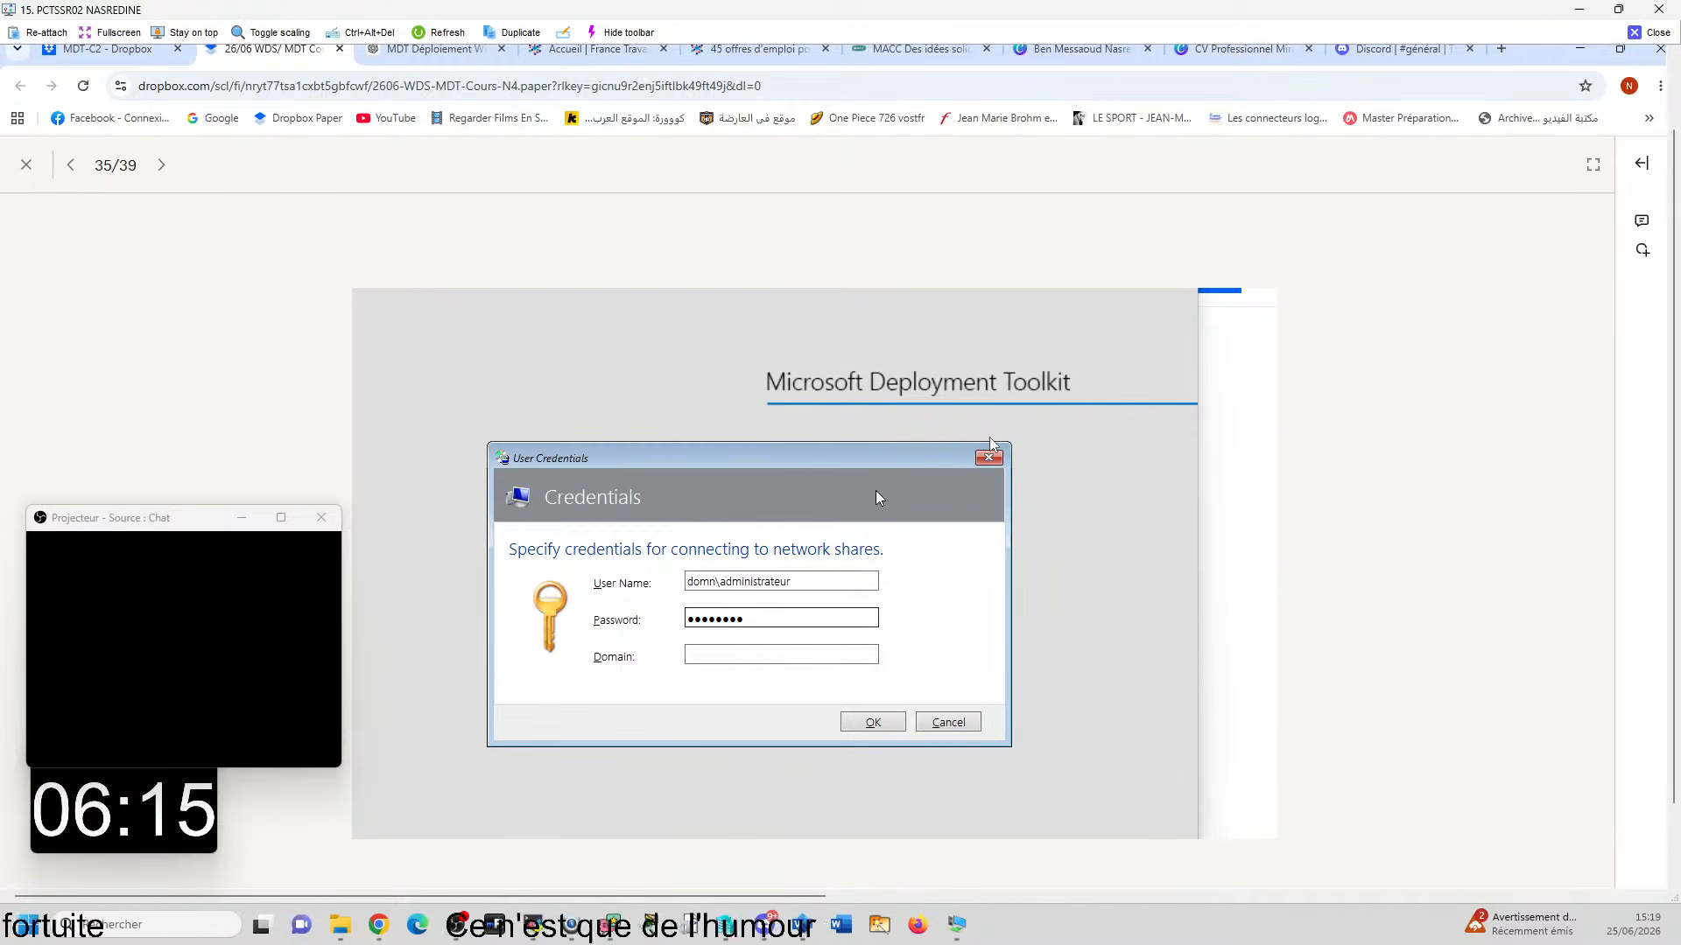
key(Escape)
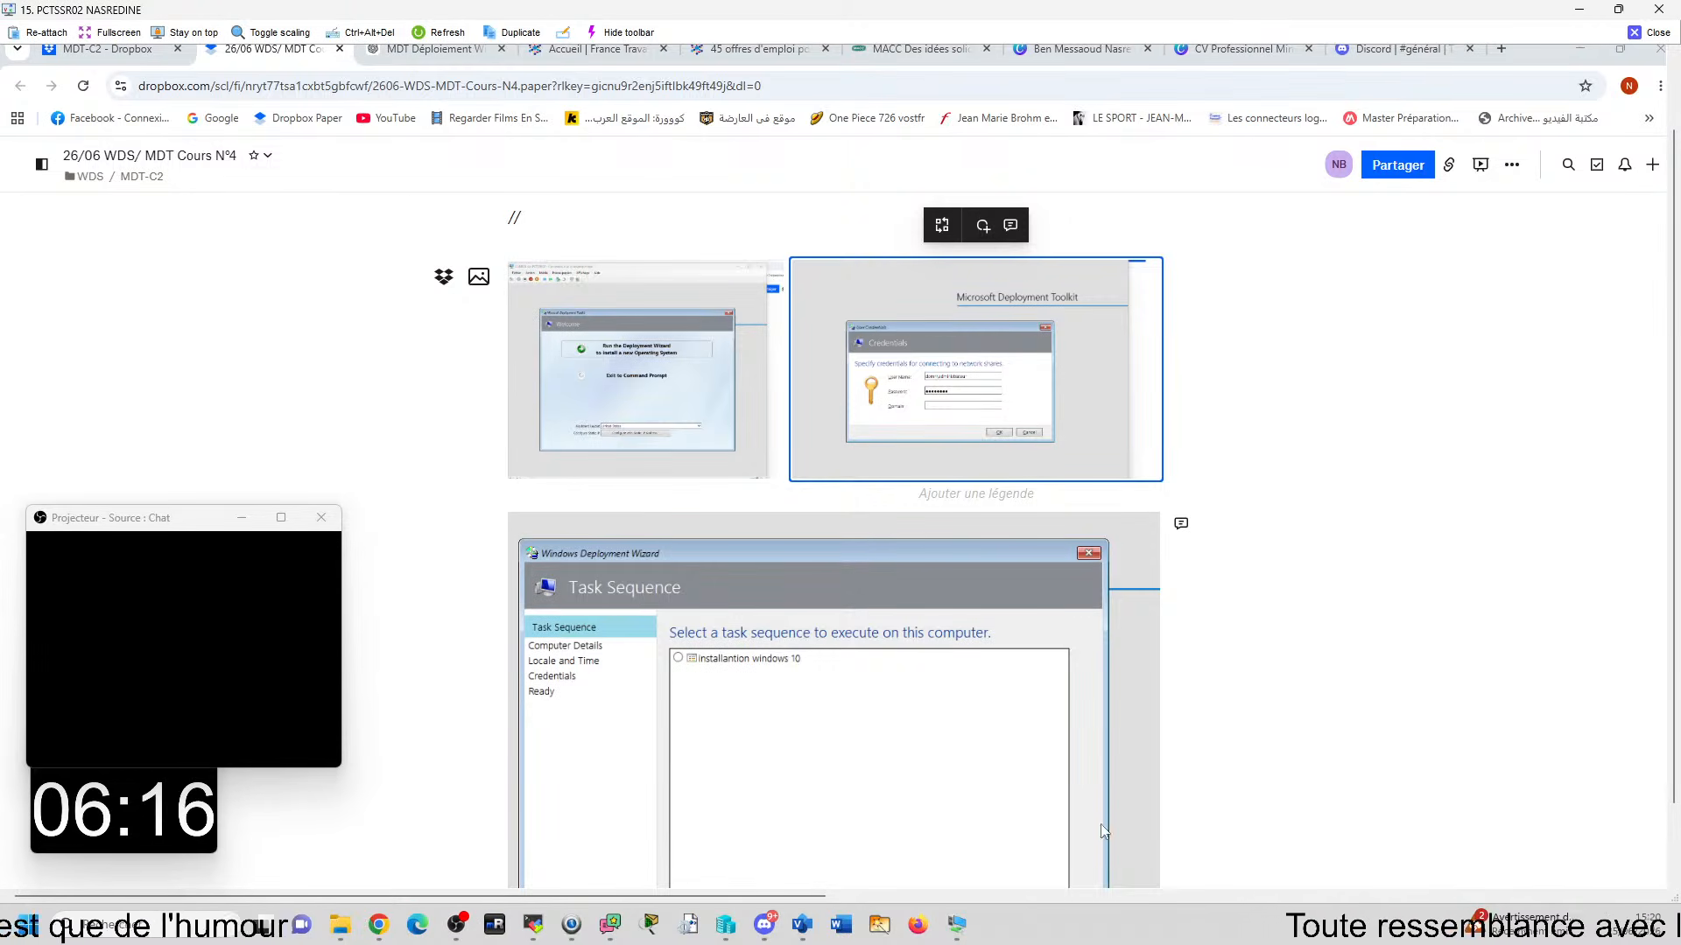
- Bring CLINB01's Windows Deployment Wizard into view and enter CLInb01 as the computer name
drag(709, 893, 1567, 779)
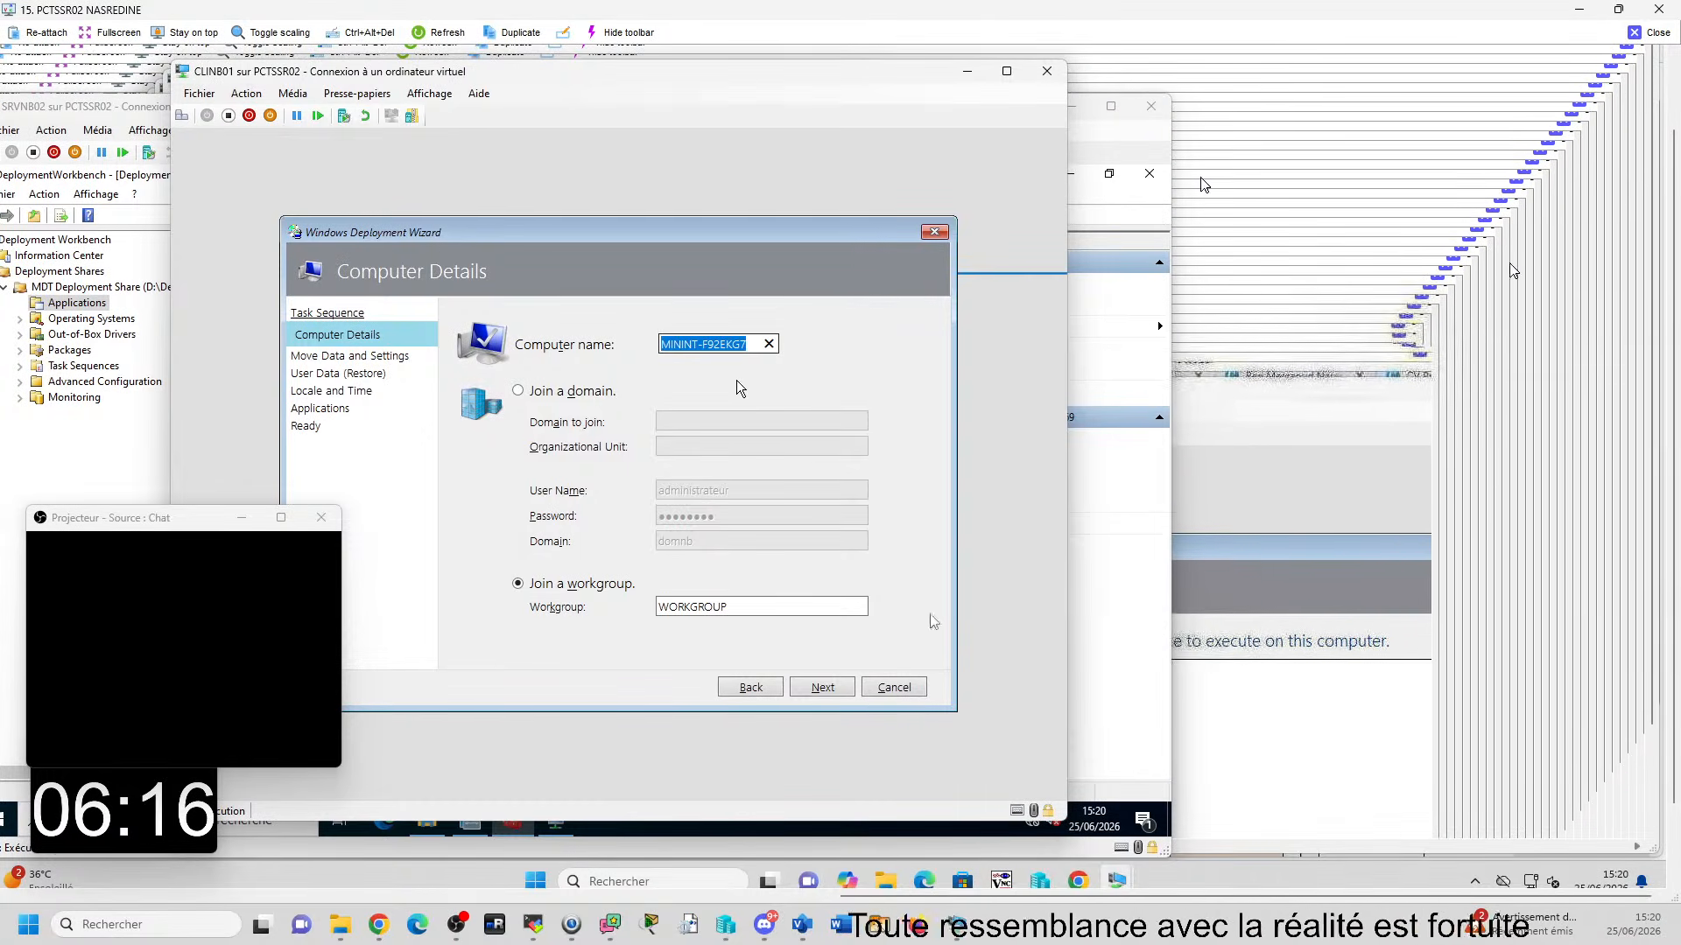
text(CLIn)
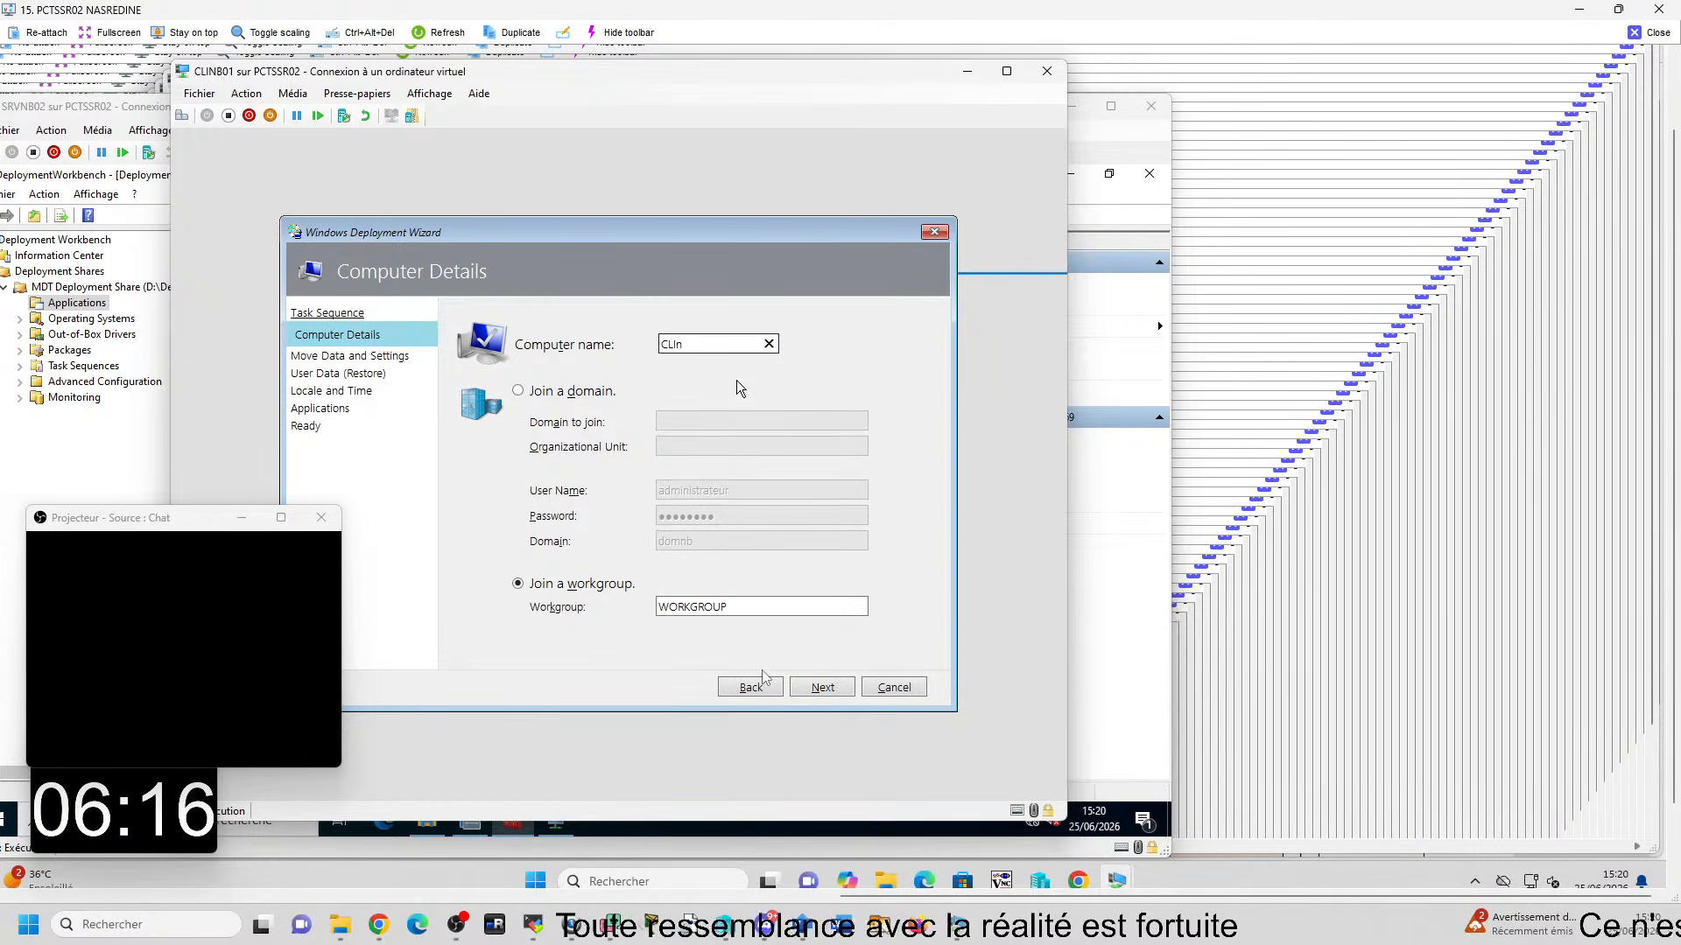
text(b01)
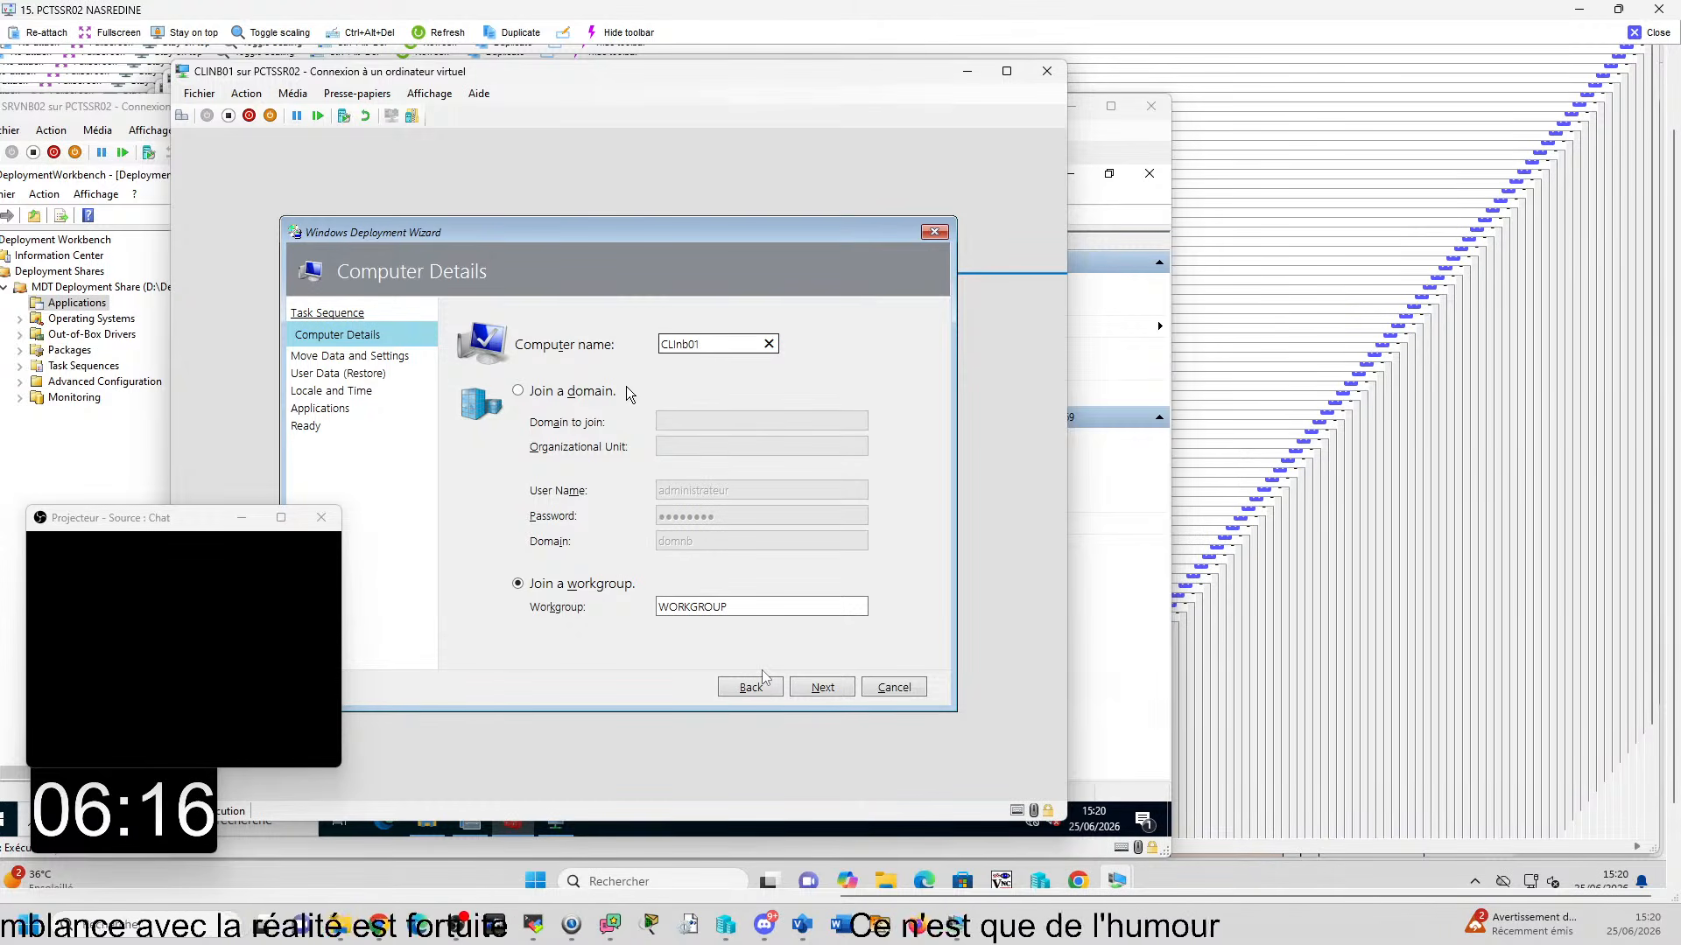
- Review the wizard's task sequence selection, return to Computer Details and capture a screenshot of the computer name area
click(750, 688)
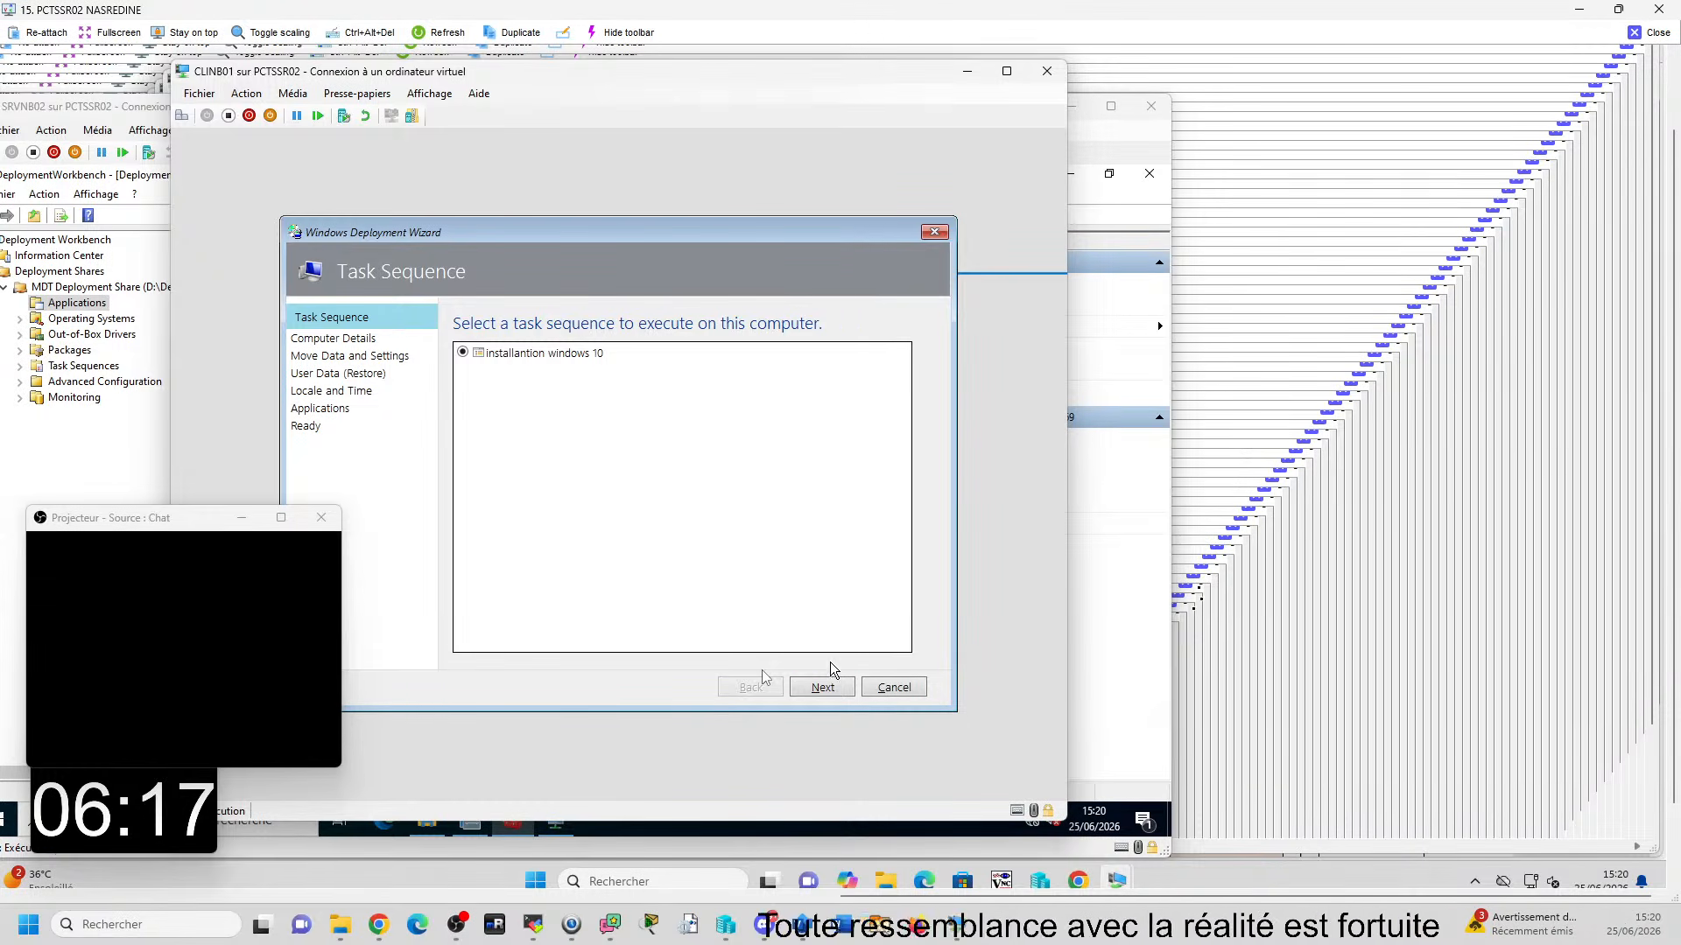
click(823, 688)
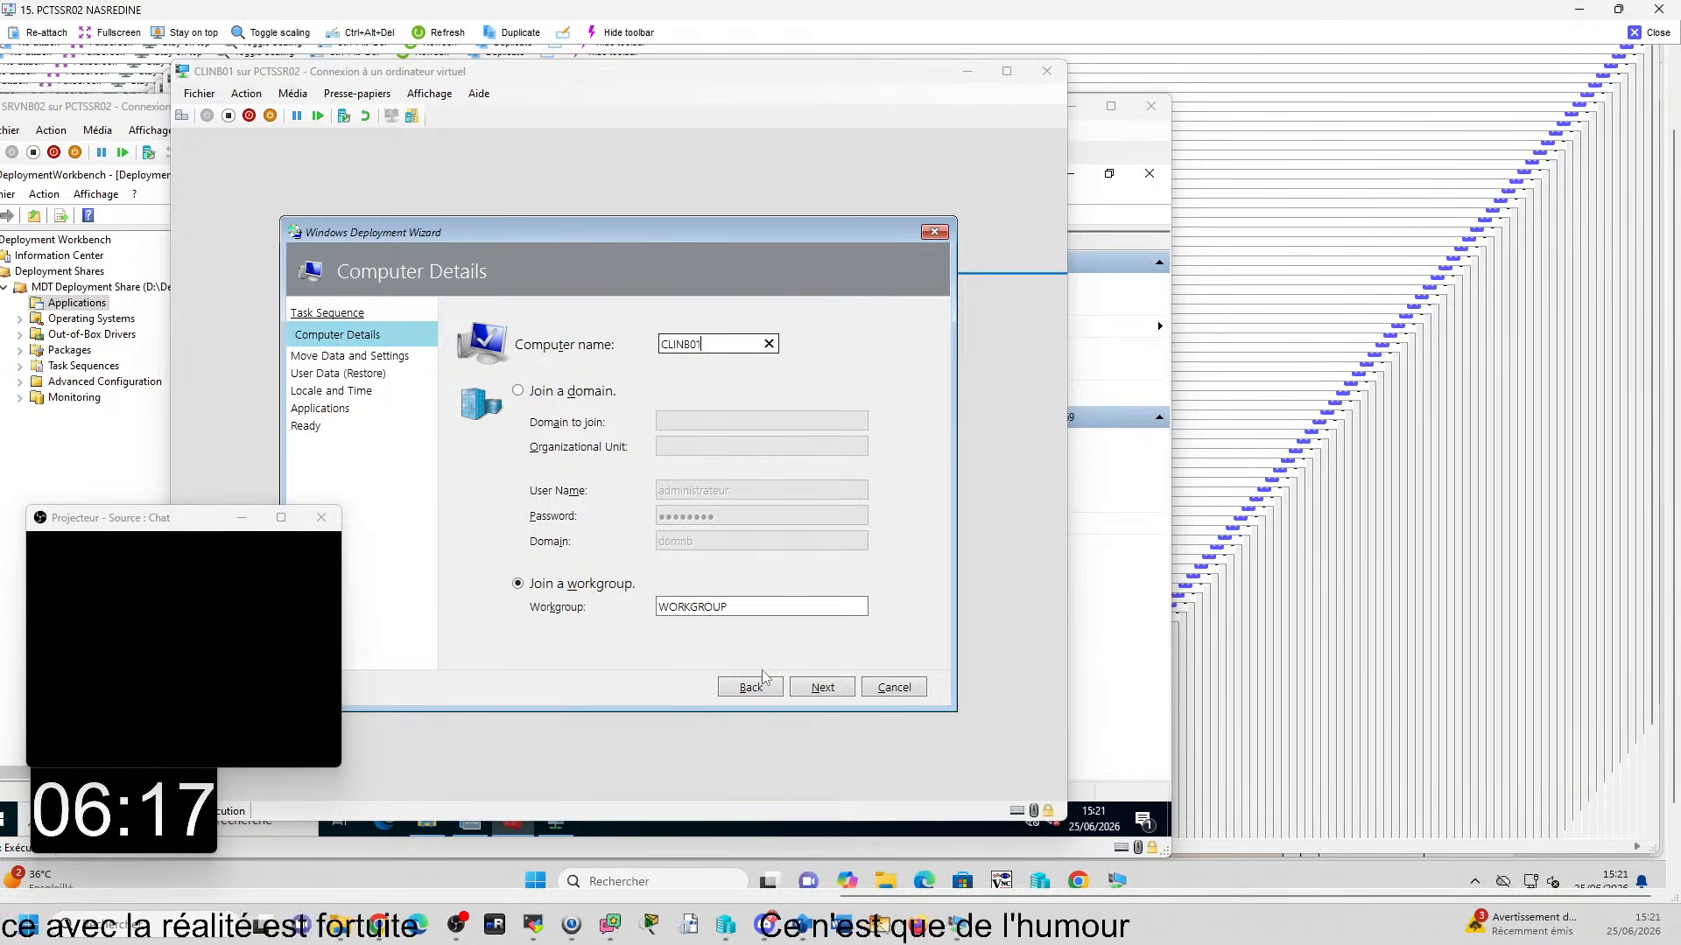
key(super+shift+s)
drag(230, 186, 986, 479)
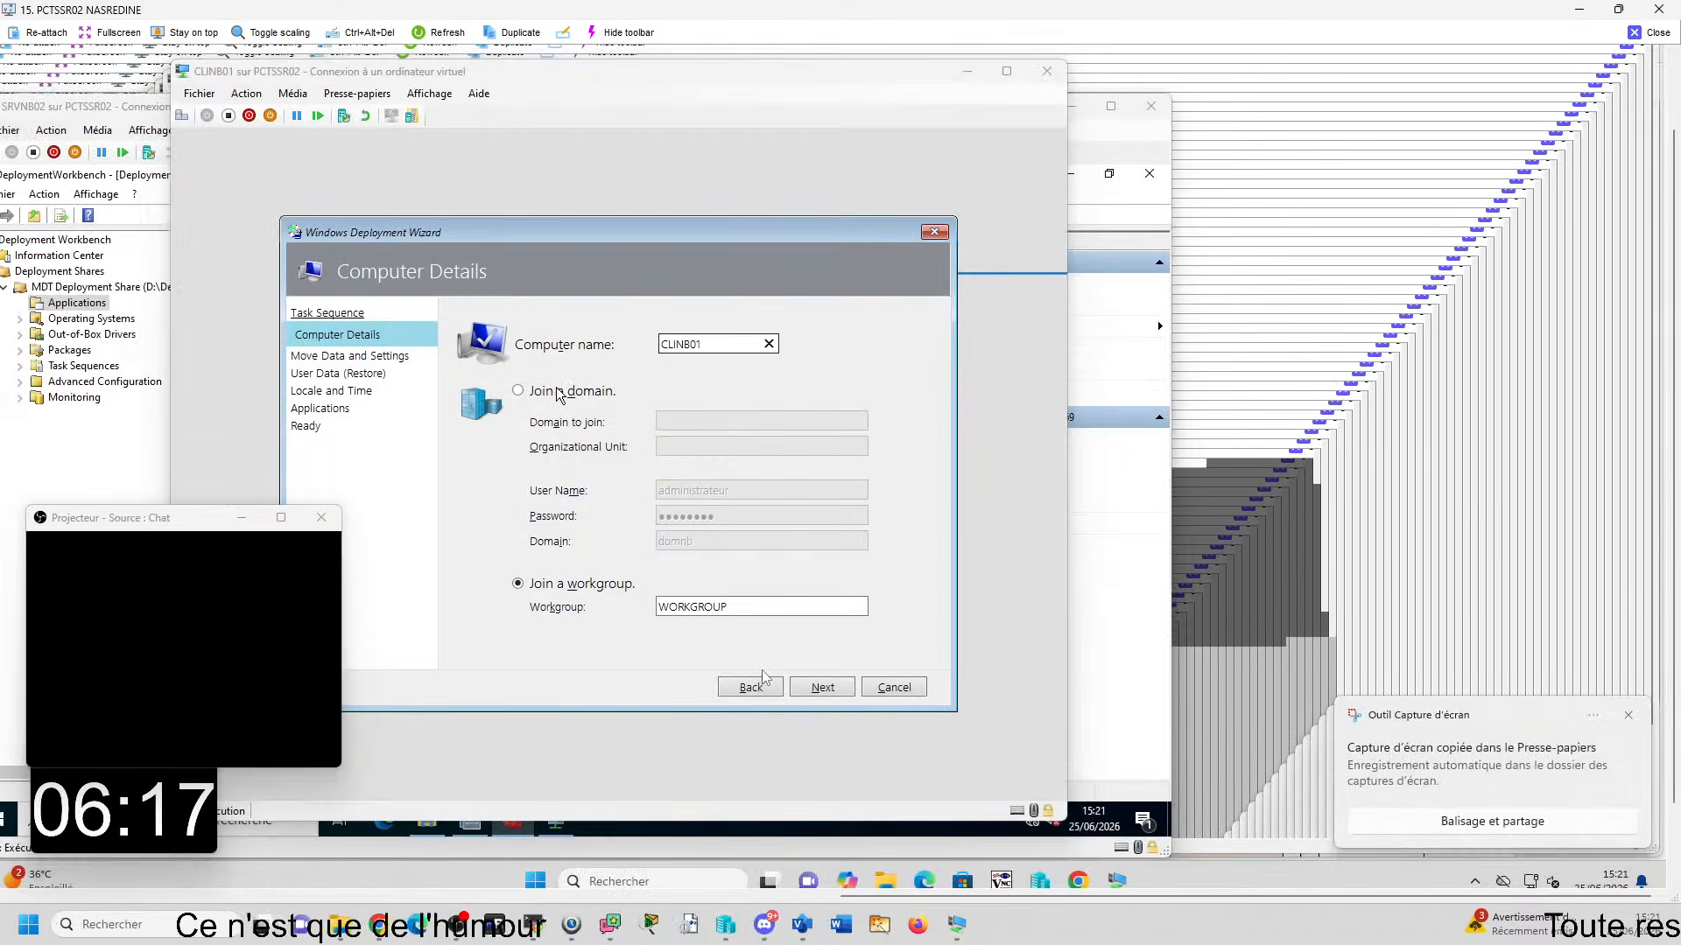
- Set CLINB01 to join the domain domnb.lan and continue without moving or restoring user data
click(531, 394)
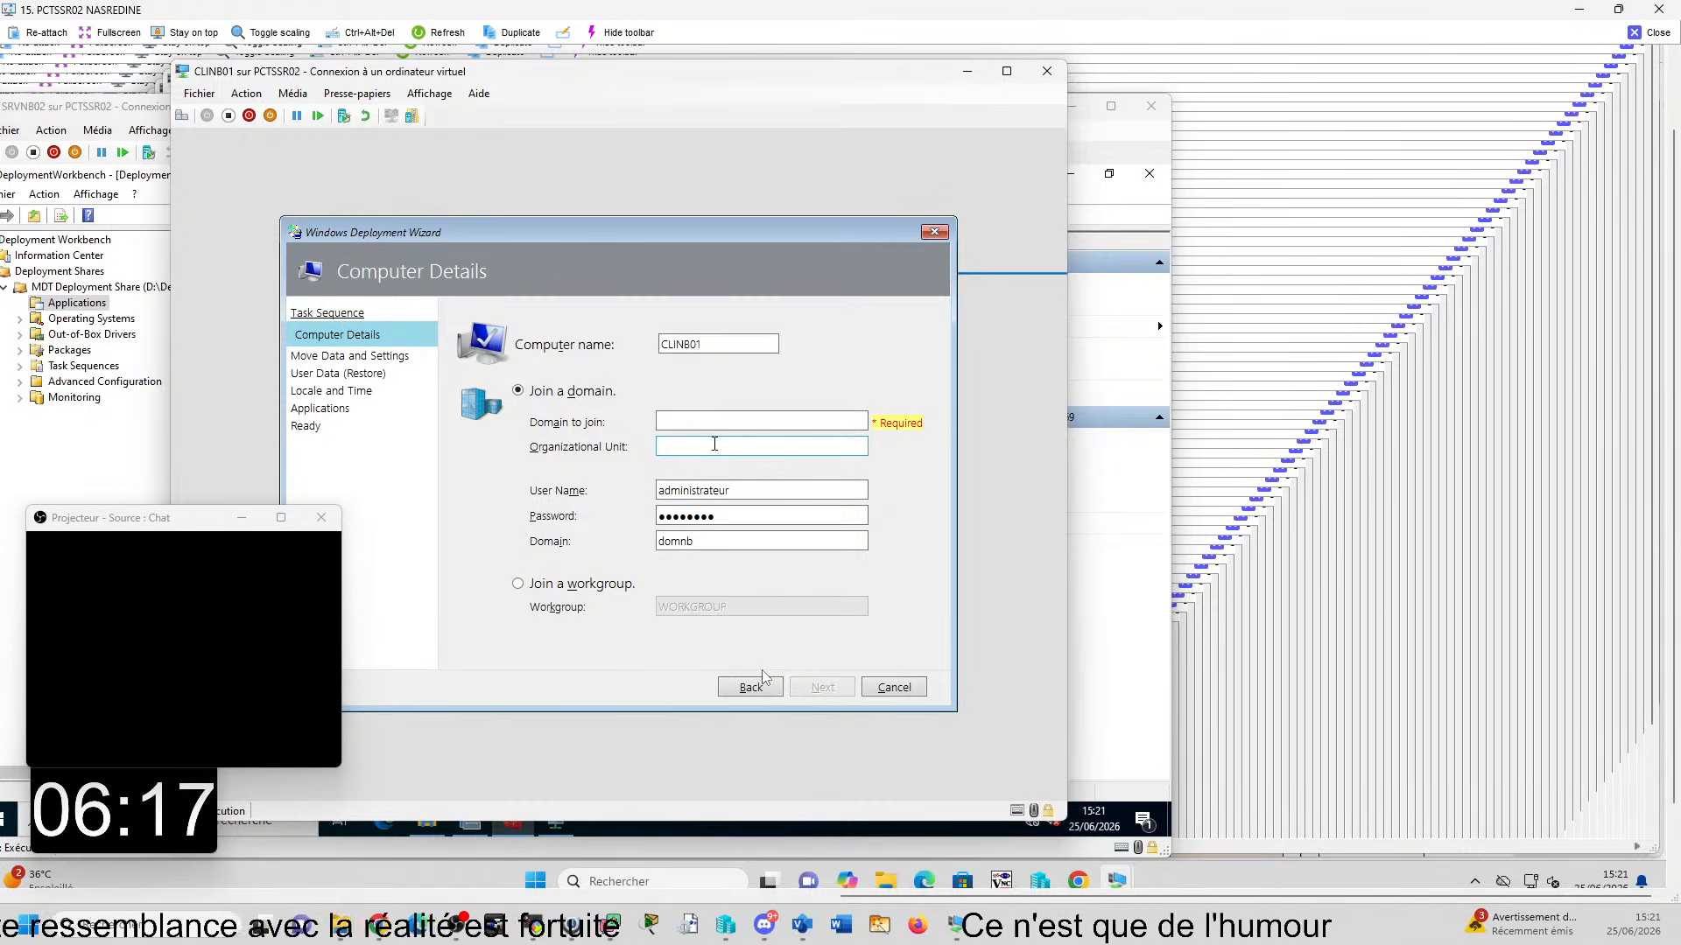
click(725, 421)
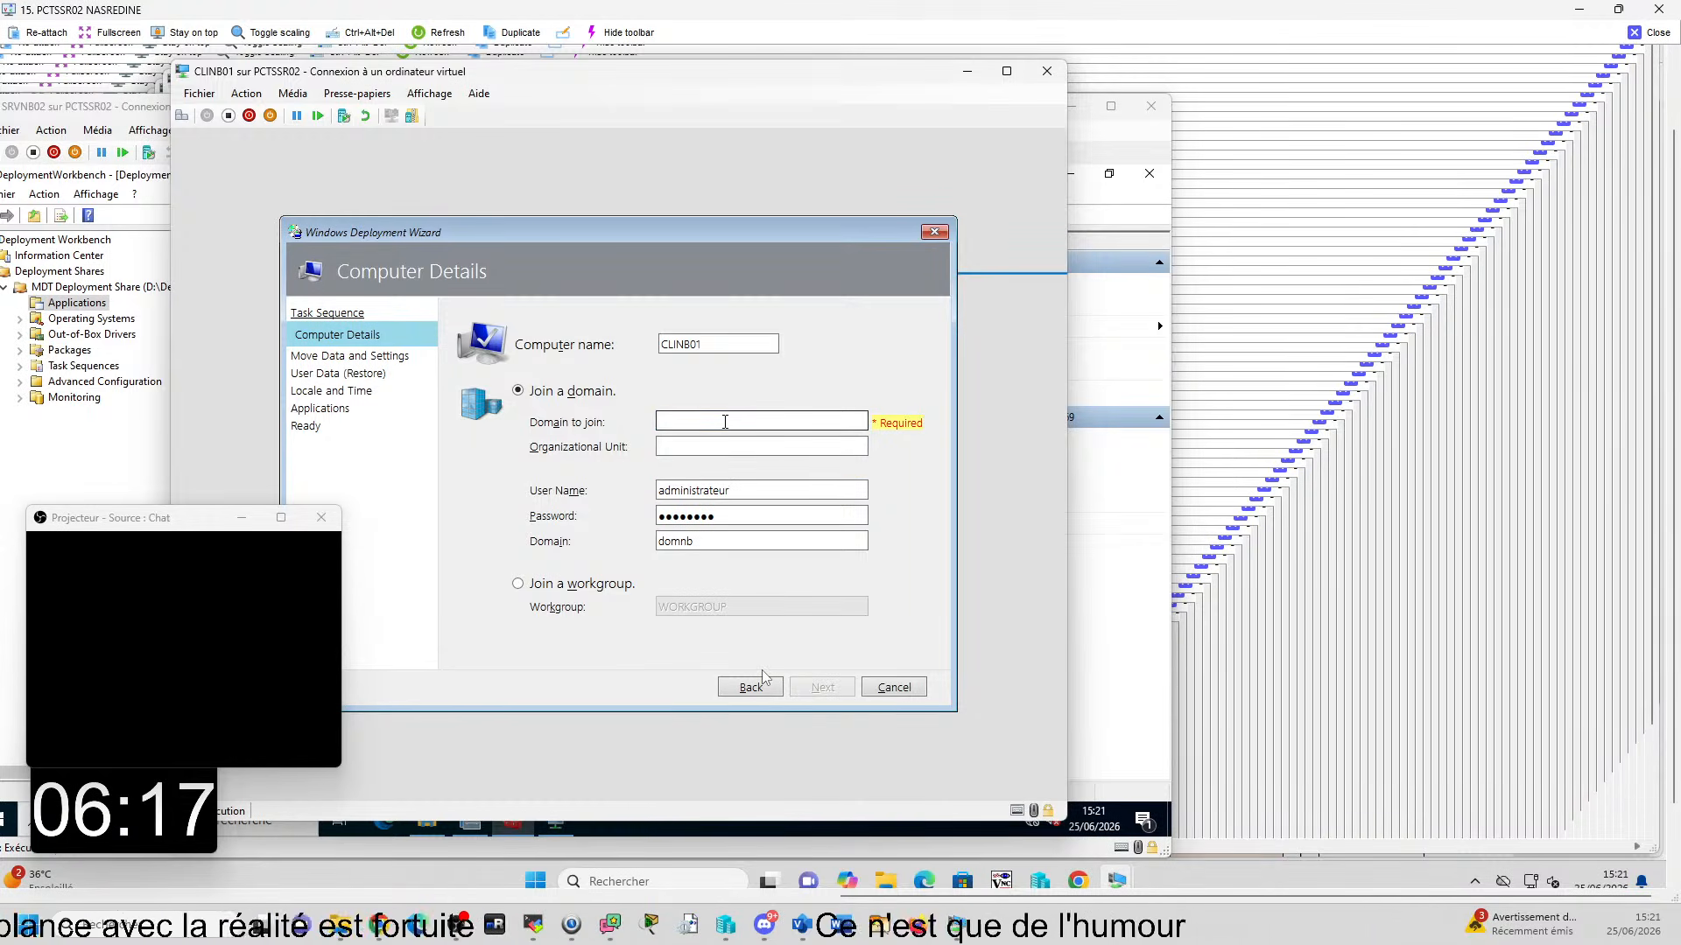
text(domnb.lan)
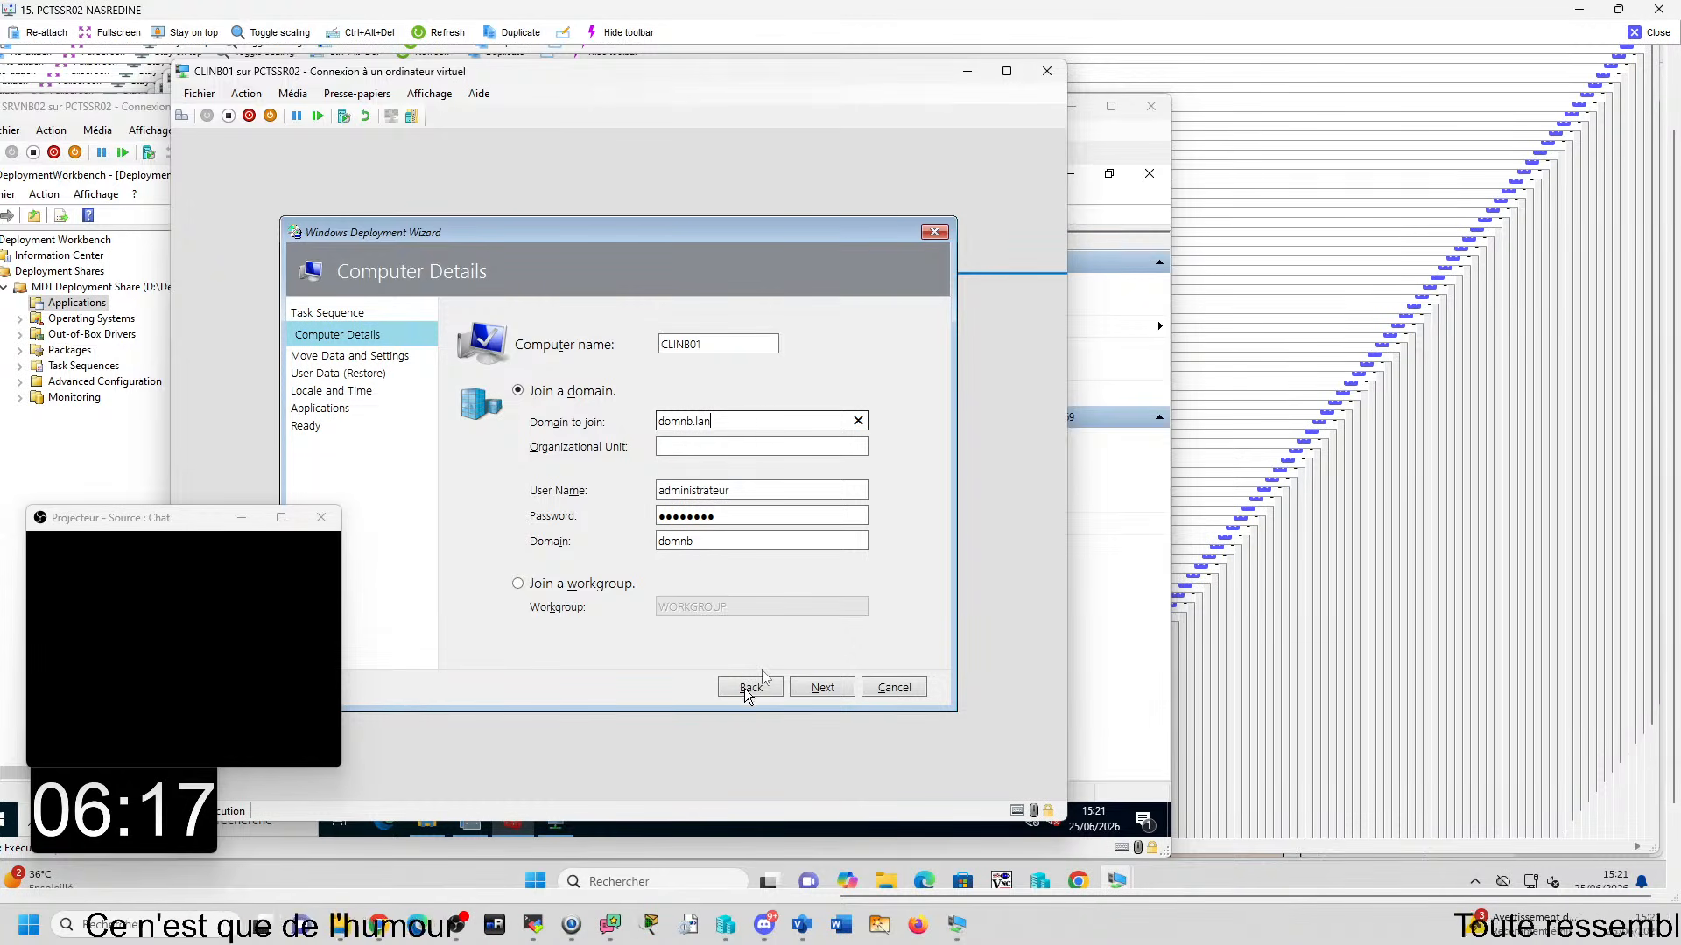
click(823, 690)
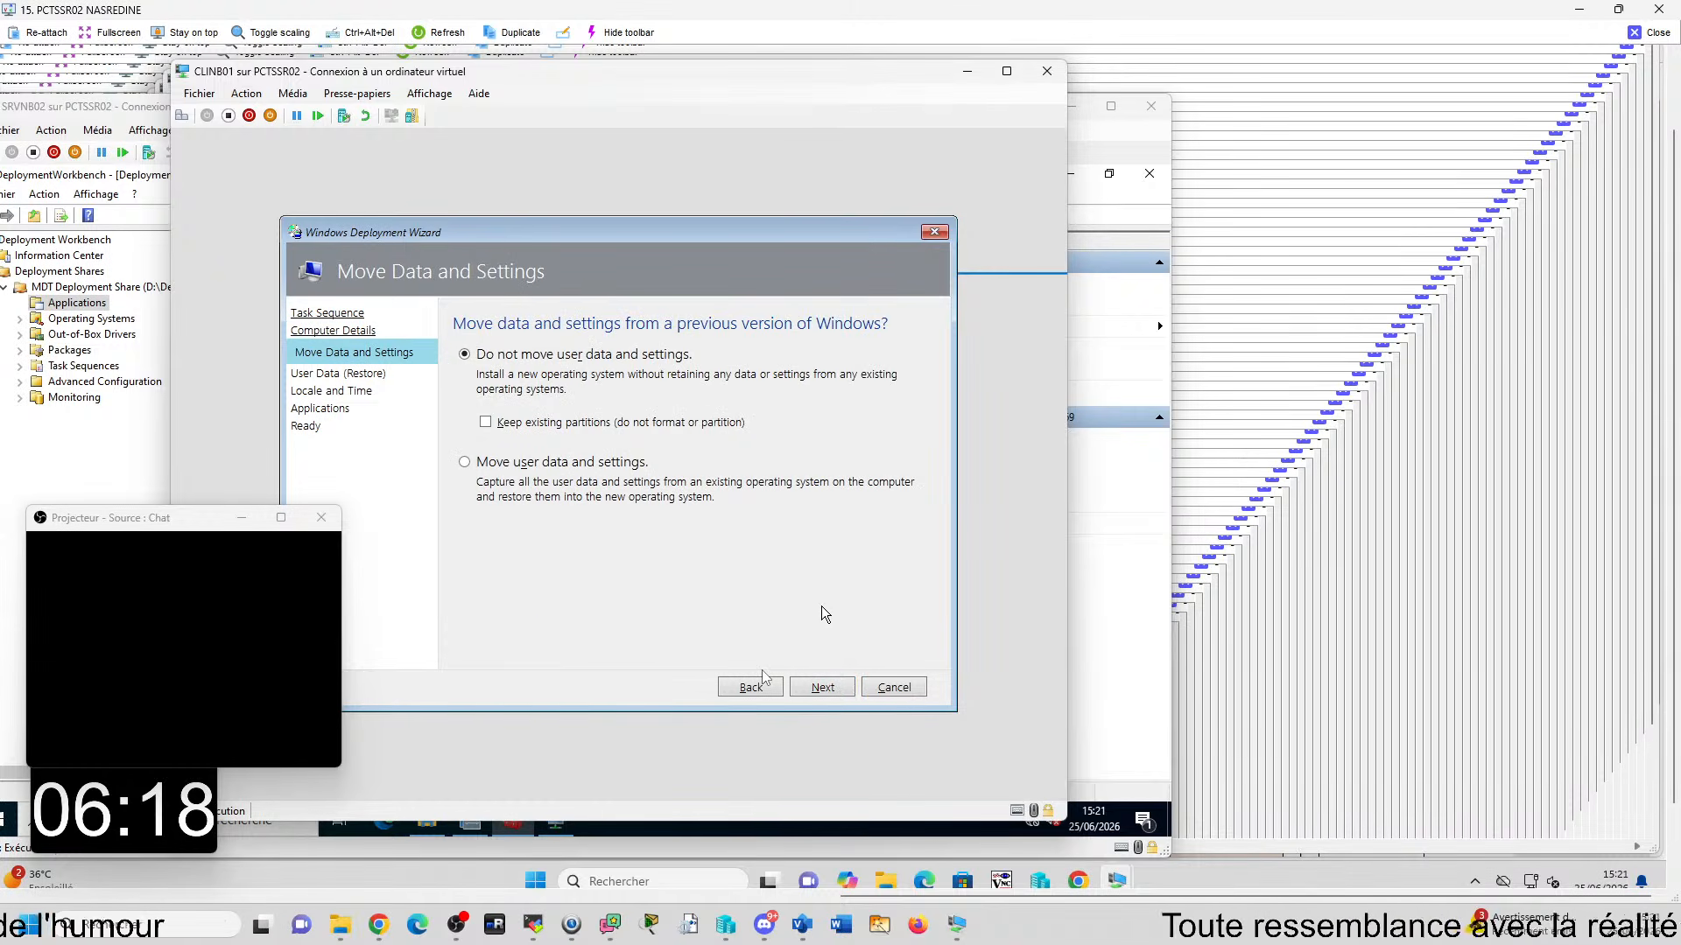
click(822, 689)
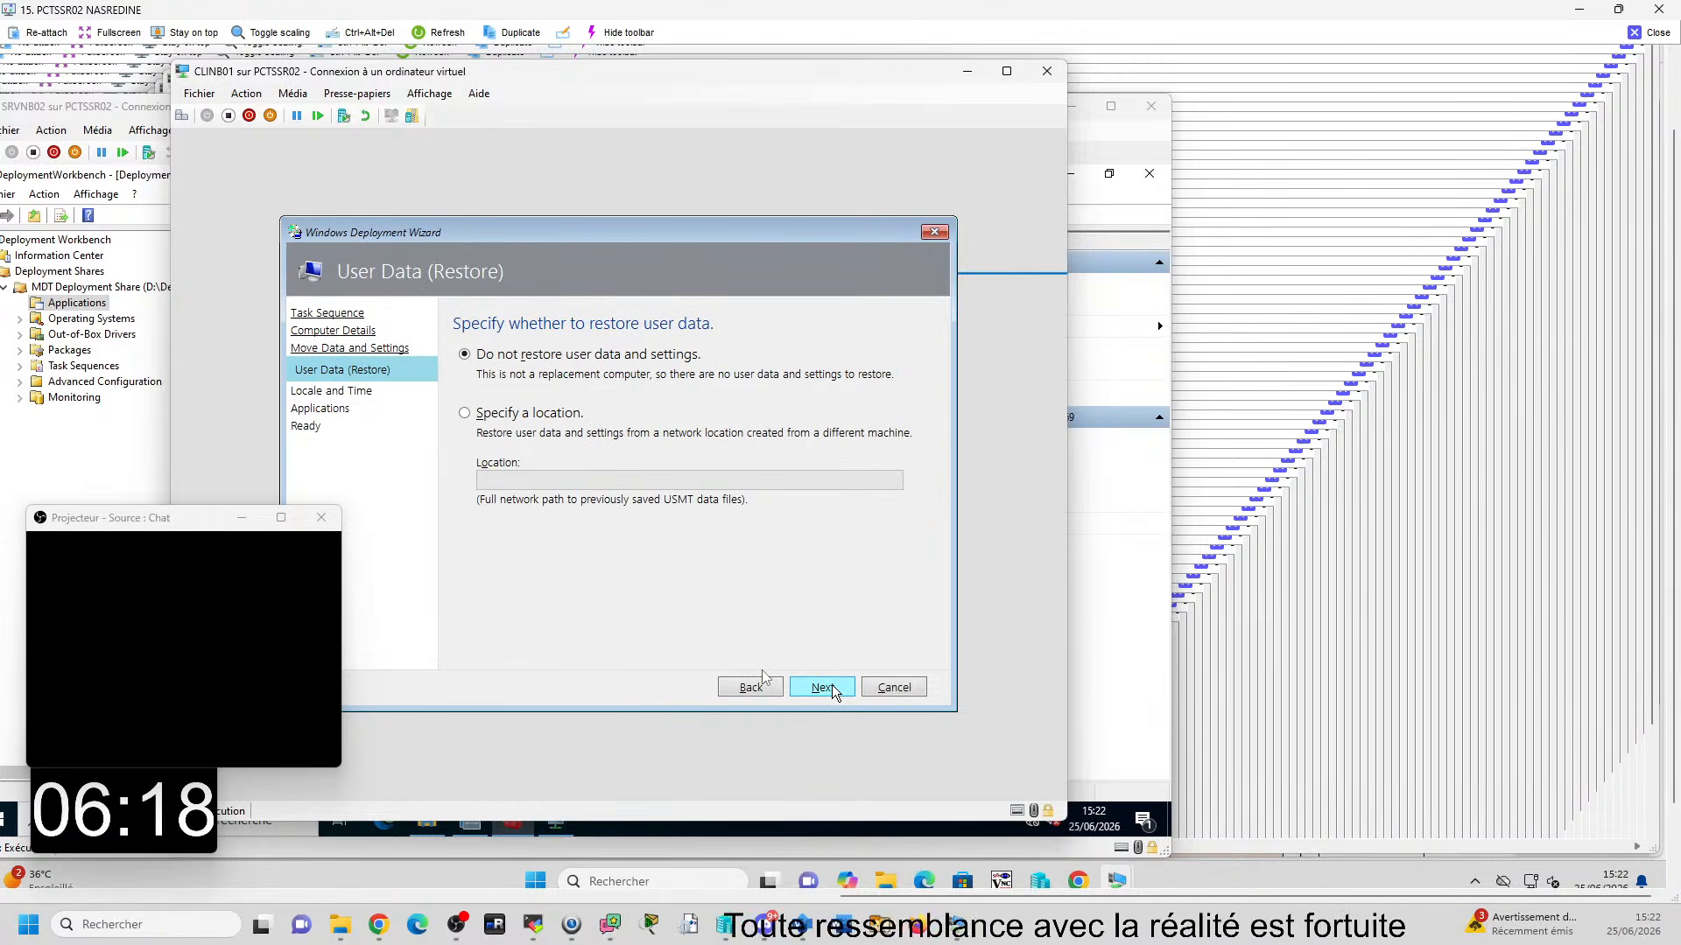
click(832, 689)
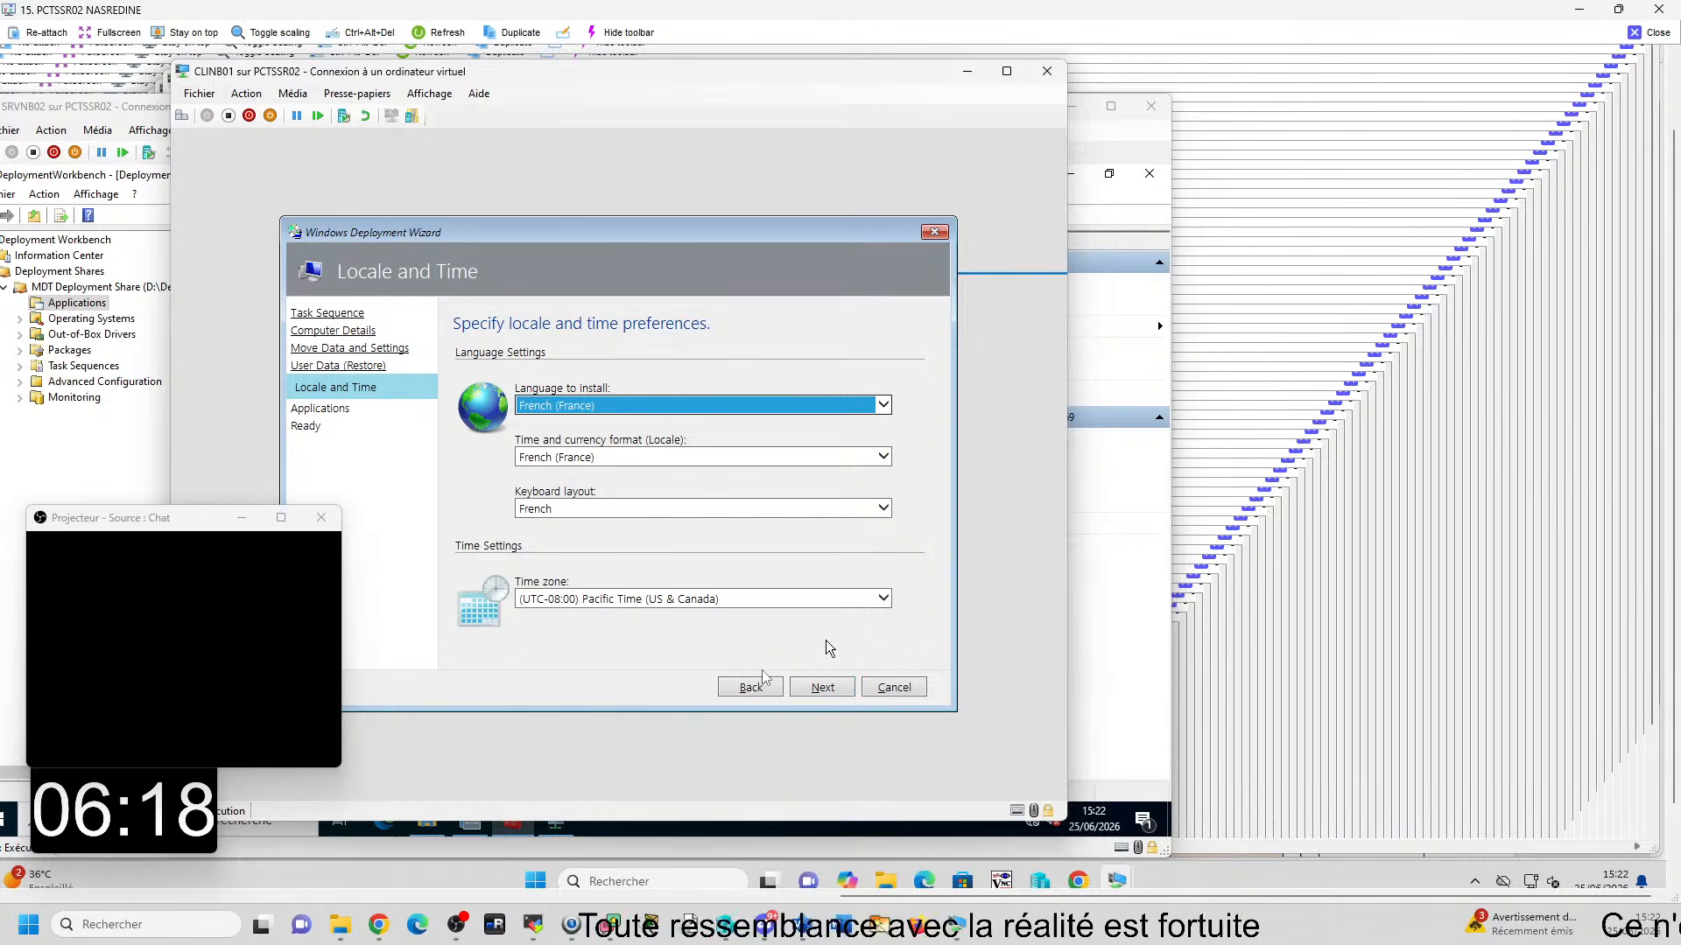
- Set CLINB01's time zone to (UTC+01:00) Brussels, Copenhagen, Madrid, Paris and continue to the application selection
click(884, 599)
scroll(815, 448, down, 15)
scroll(816, 448, up, 2)
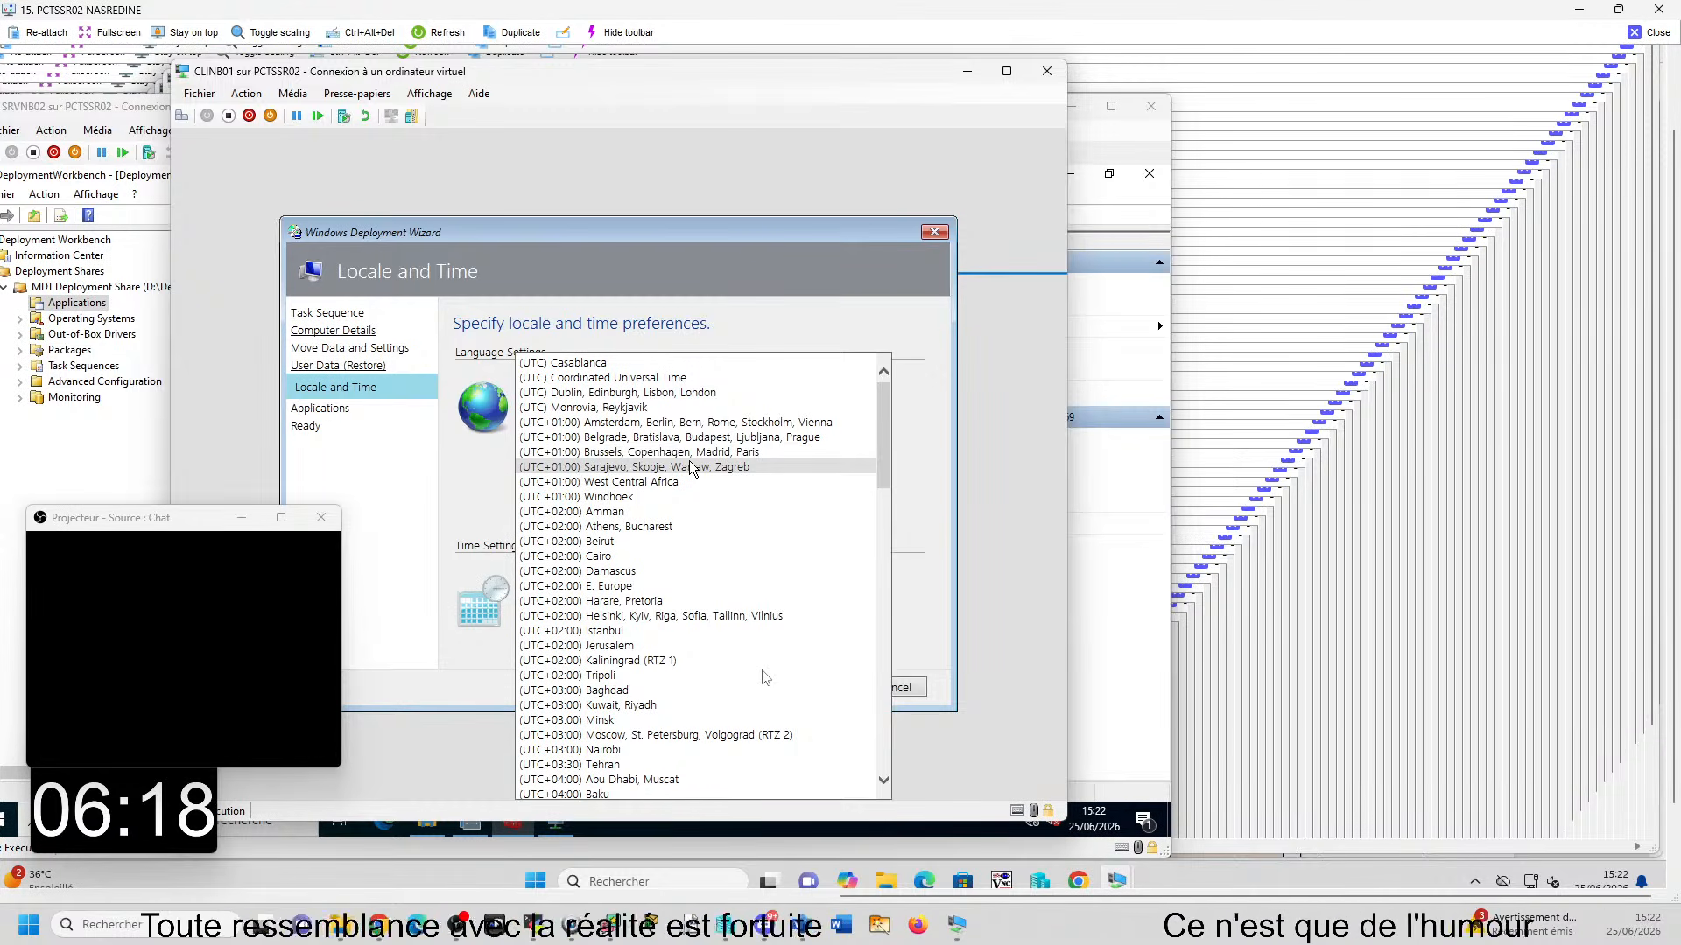
click(649, 452)
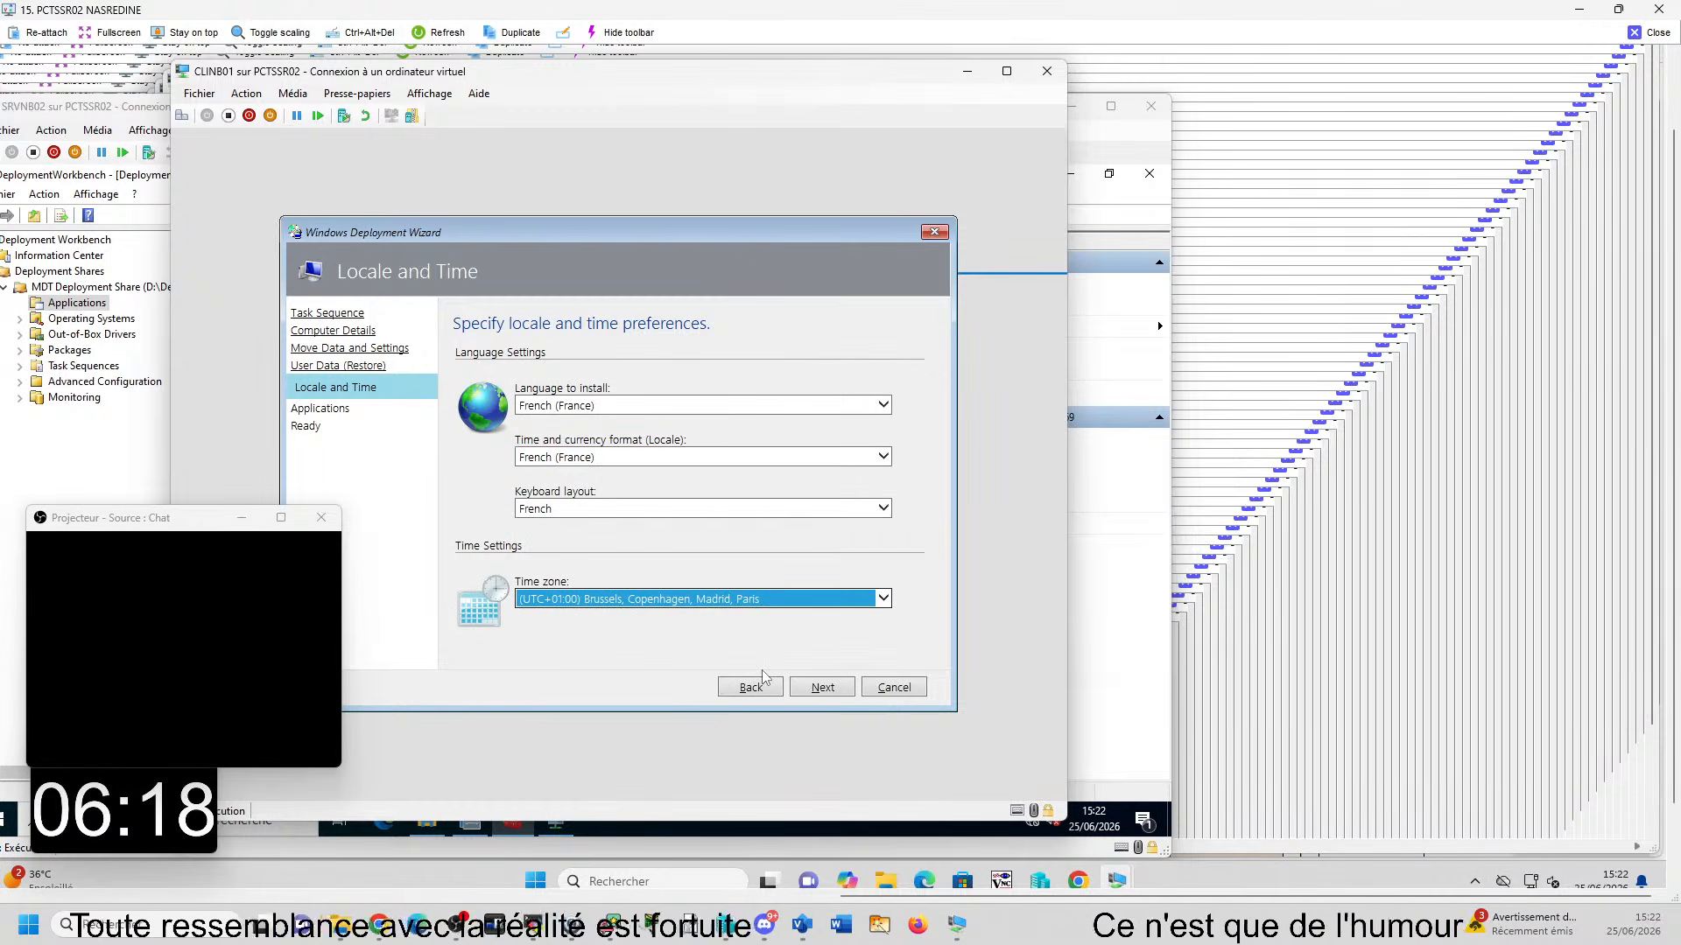
click(821, 688)
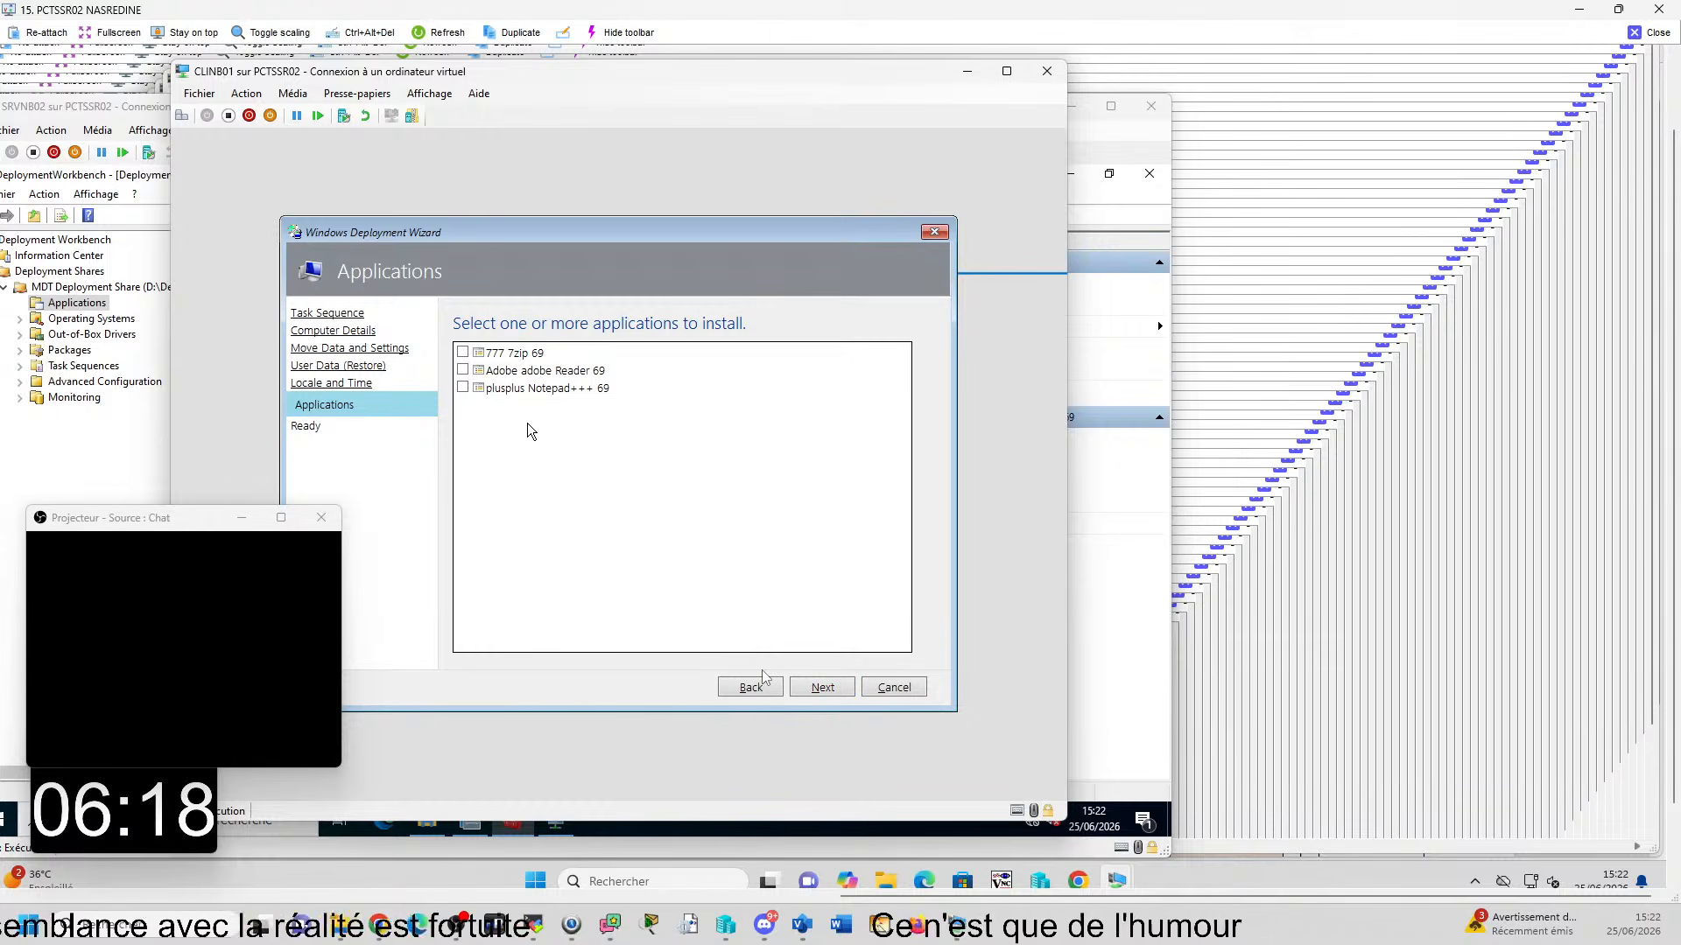
- Select 777 7zip 69, Adobe adobe Reader 69 and plusplus Notepad+++ 69 for installation, and begin CLINB01's deployment
click(464, 353)
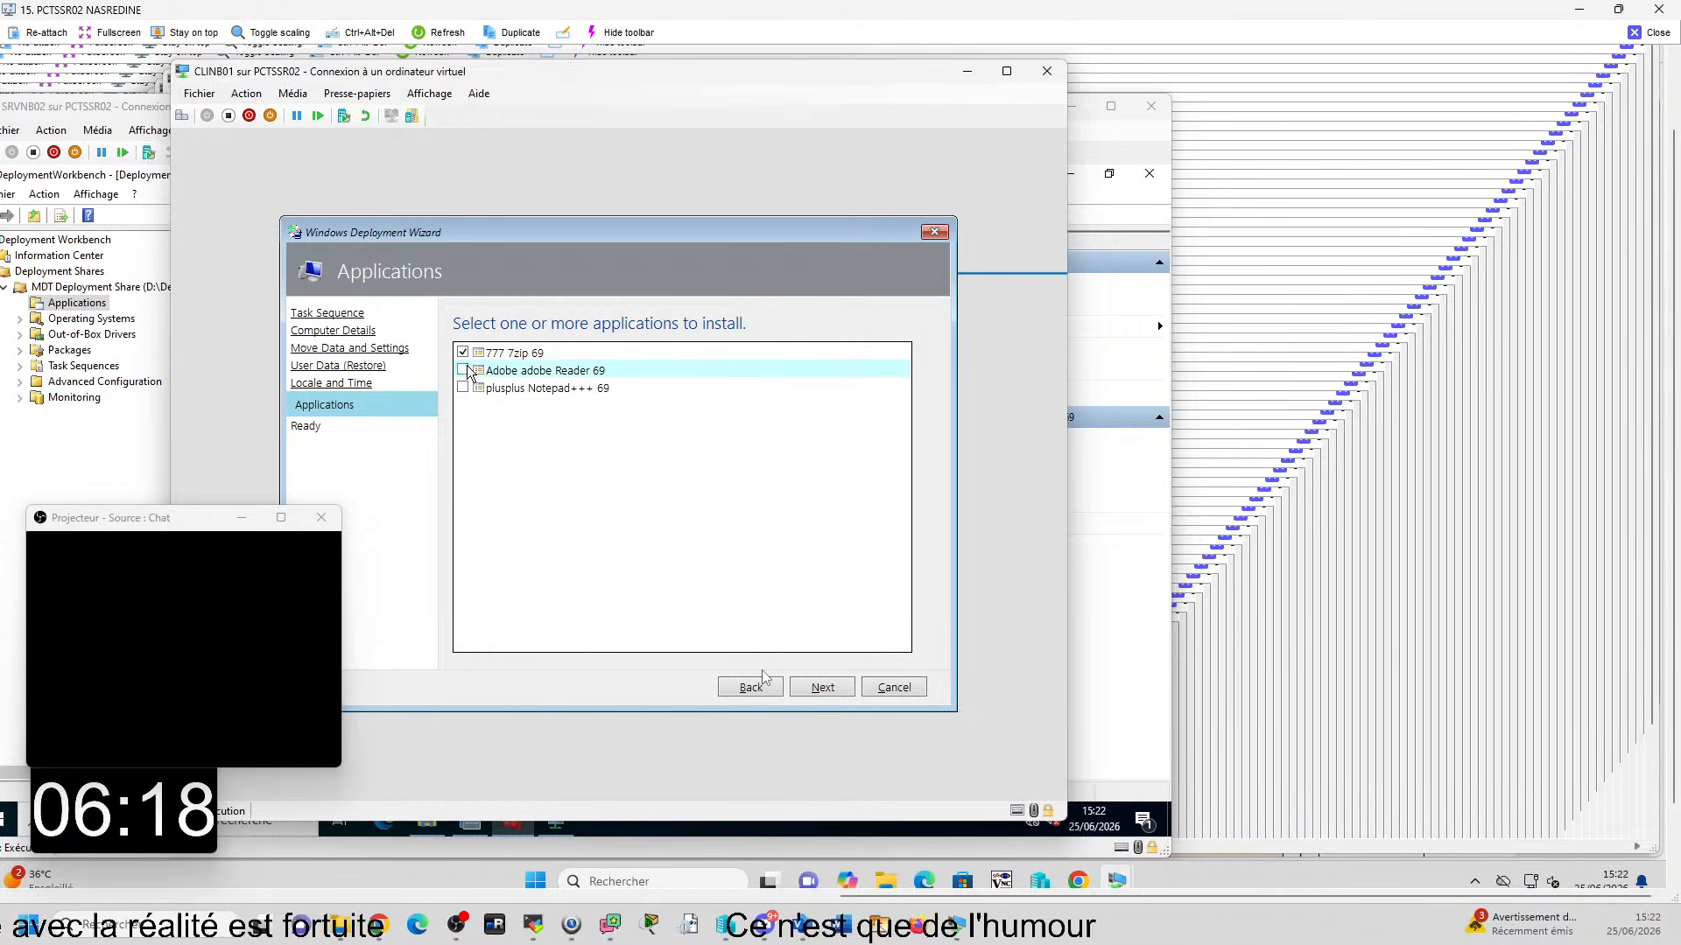
click(463, 388)
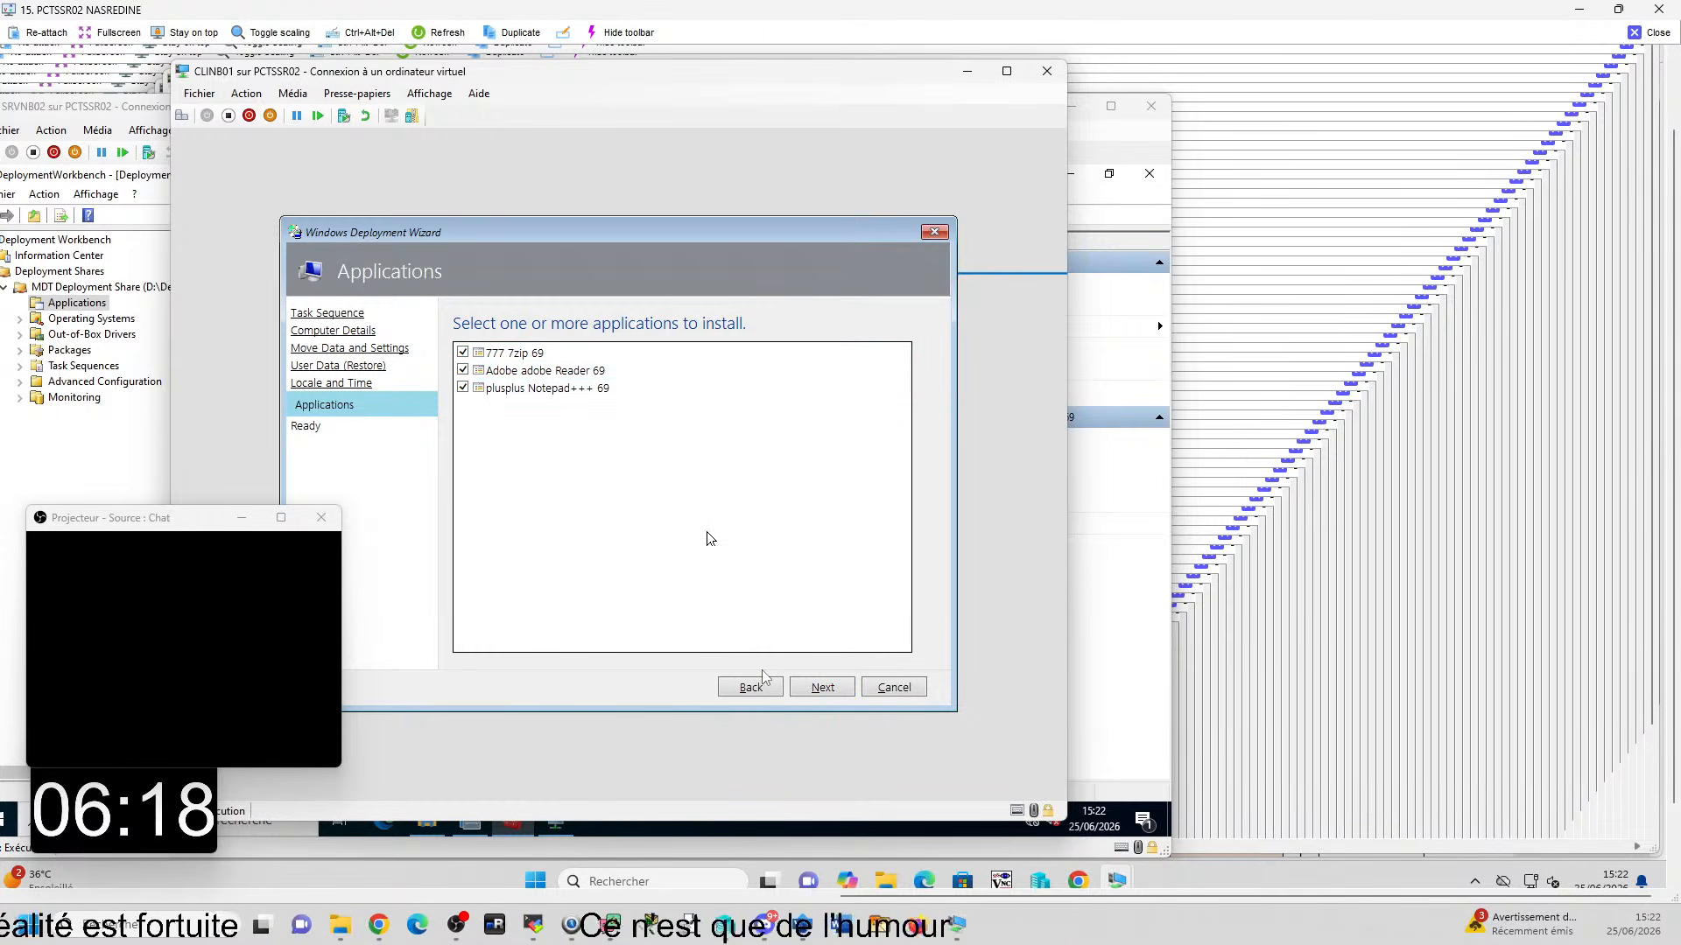
click(823, 690)
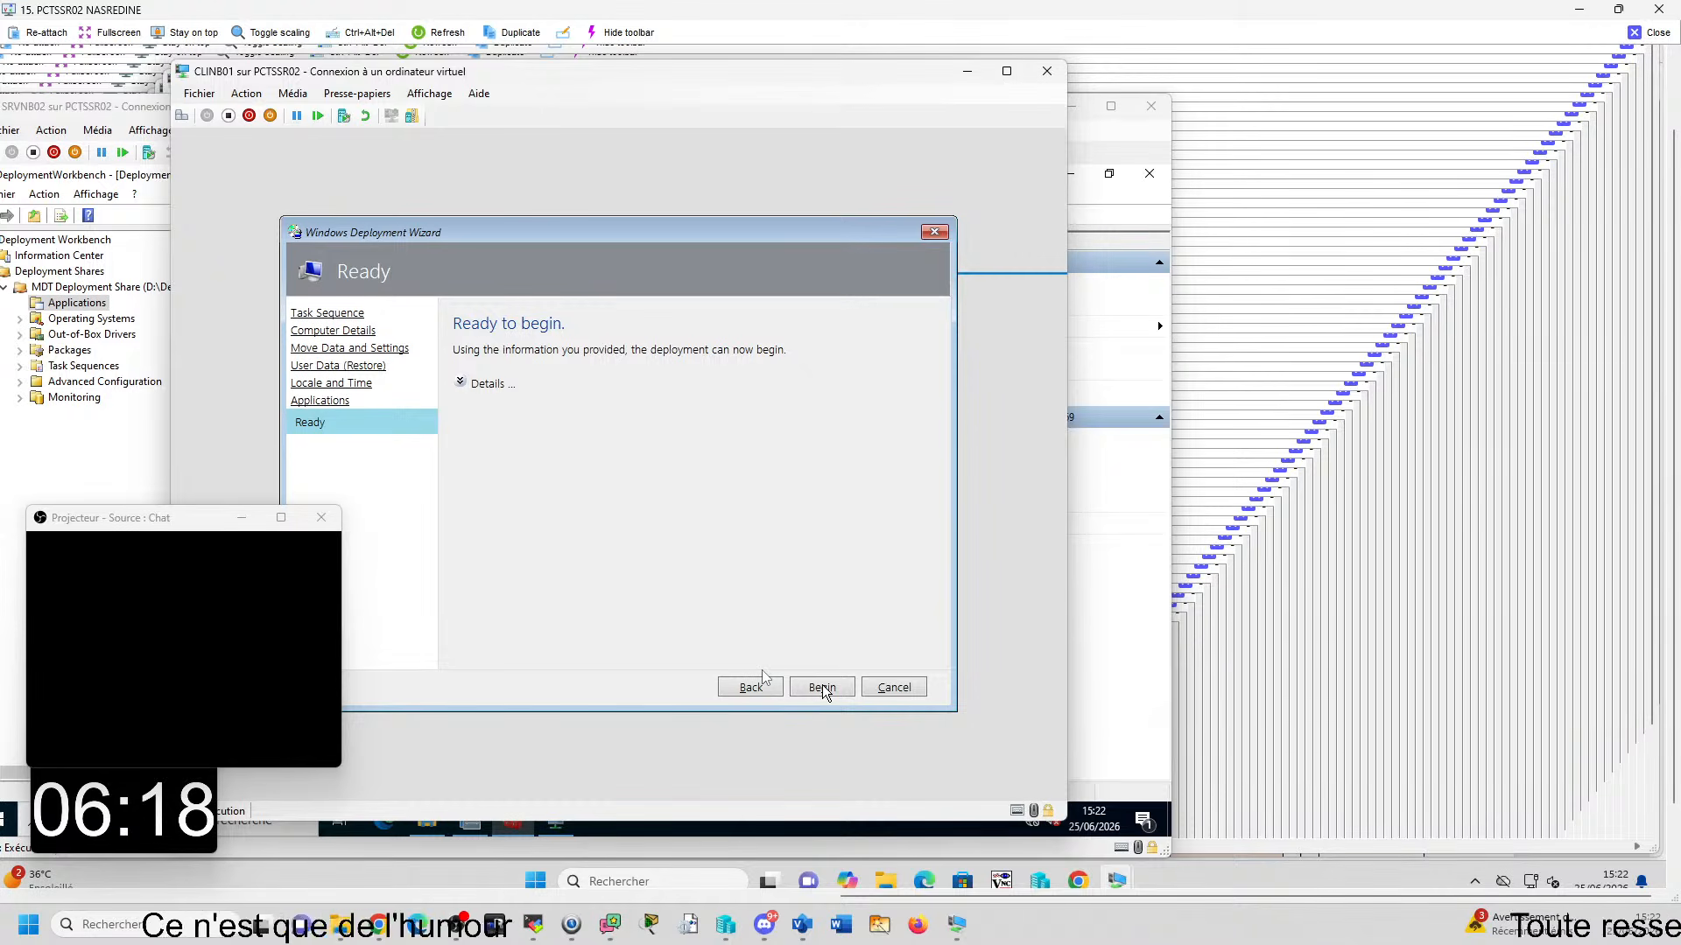
click(823, 690)
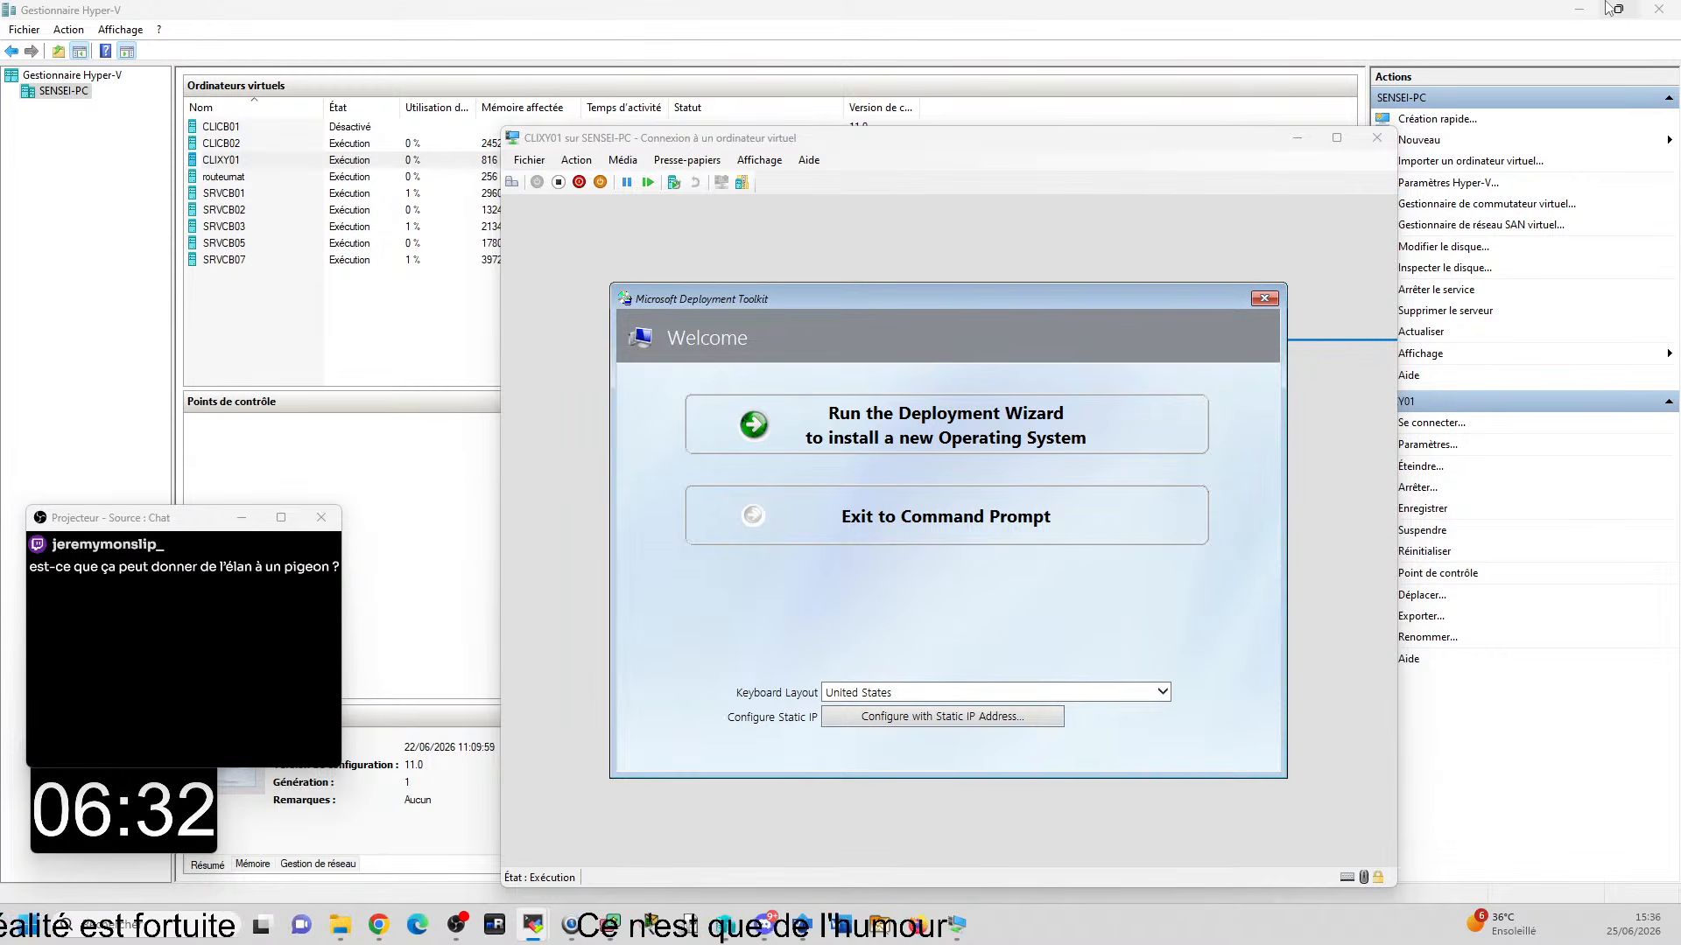
mouse_move(1608, 7)
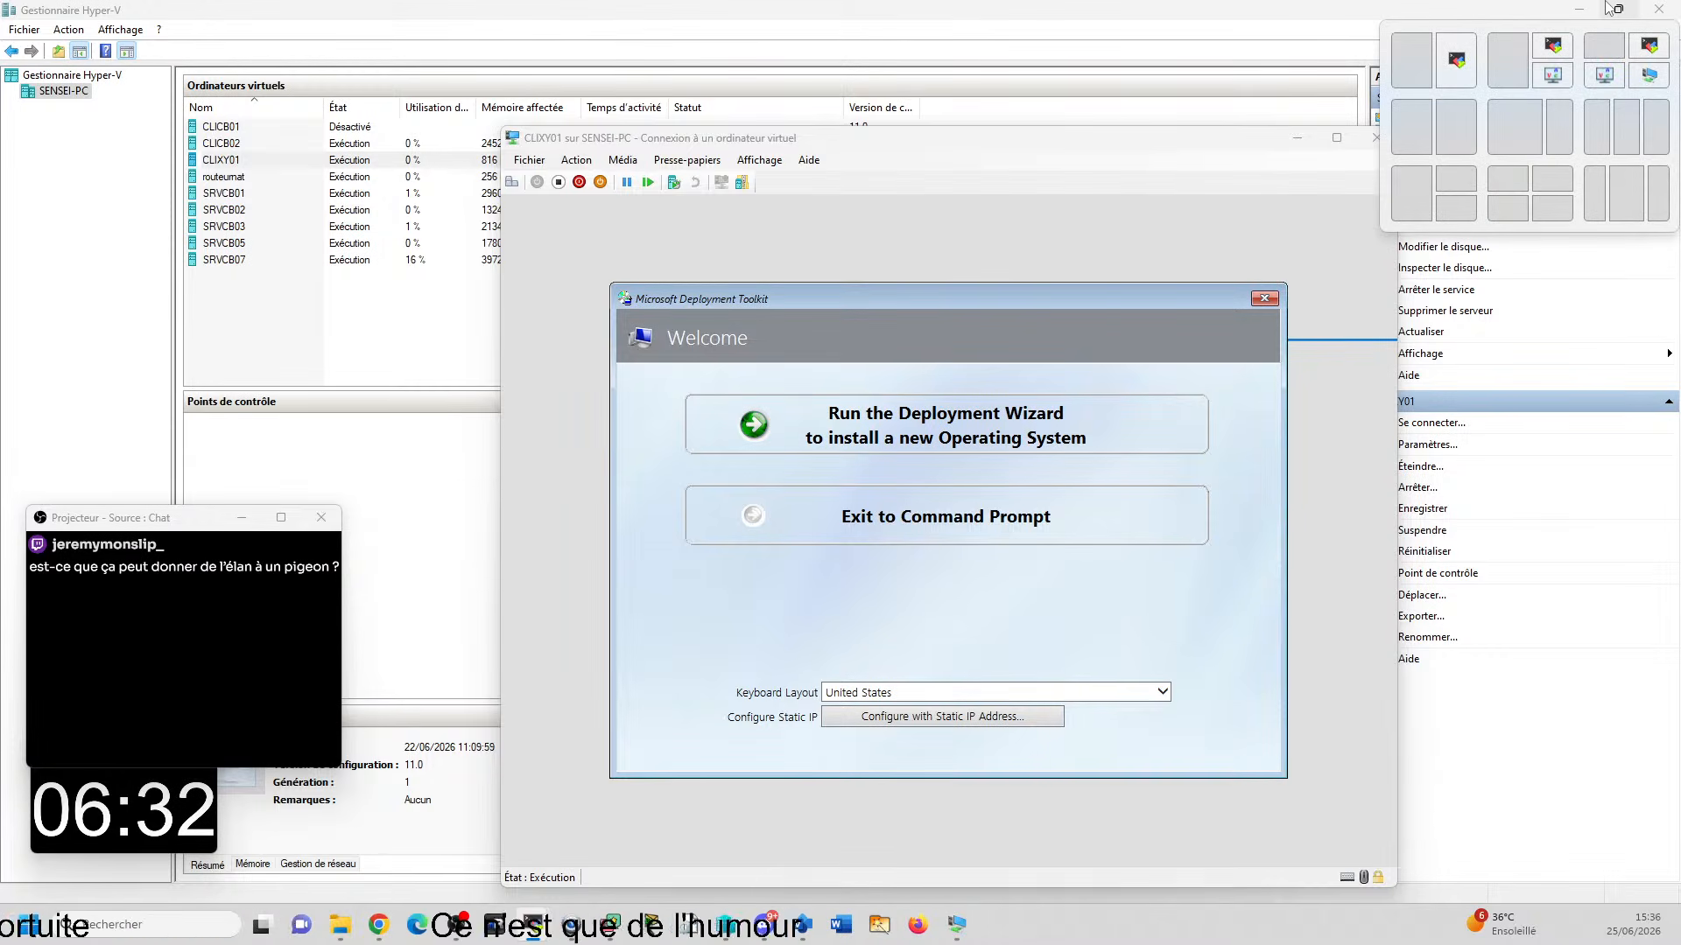